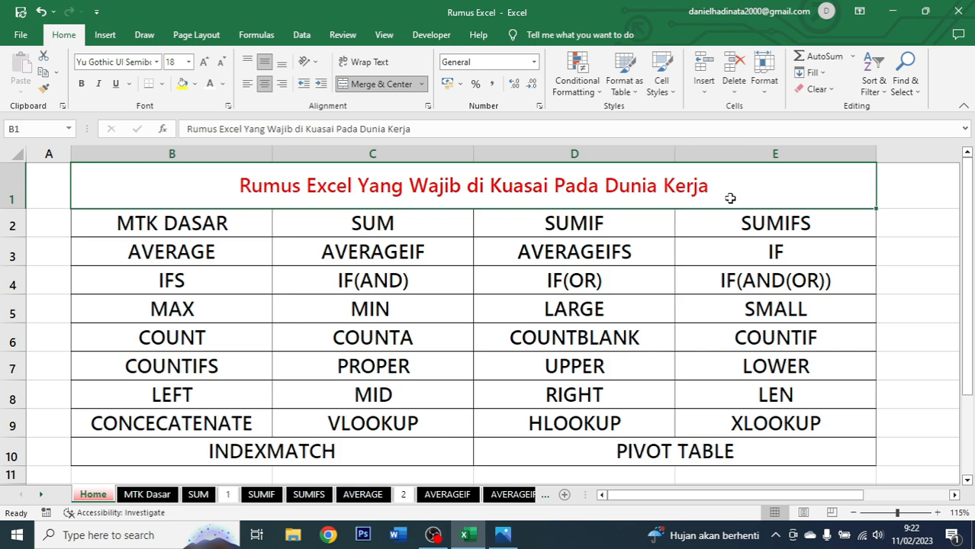
Review the table of Excel formulas listed on the Home sheet.
drag(238, 229, 650, 439)
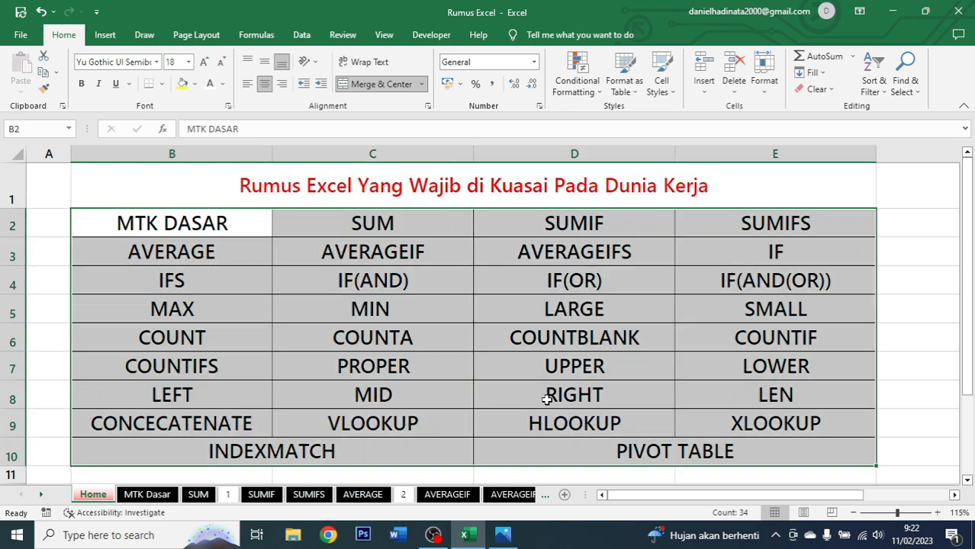
click(237, 226)
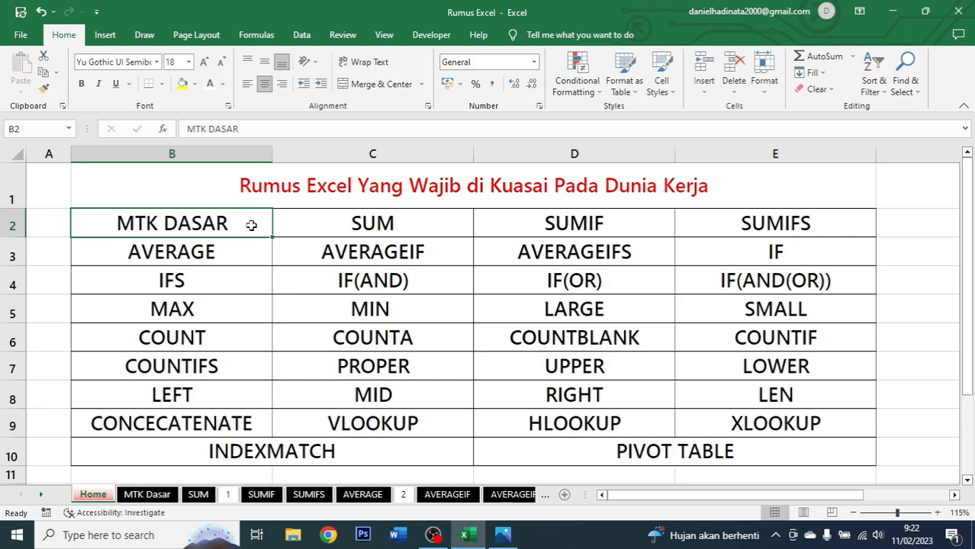
Examine the job posting image in the photo viewer, zooming into its Excel skill requirements, and return to the workbook.
key(alt+Tab)
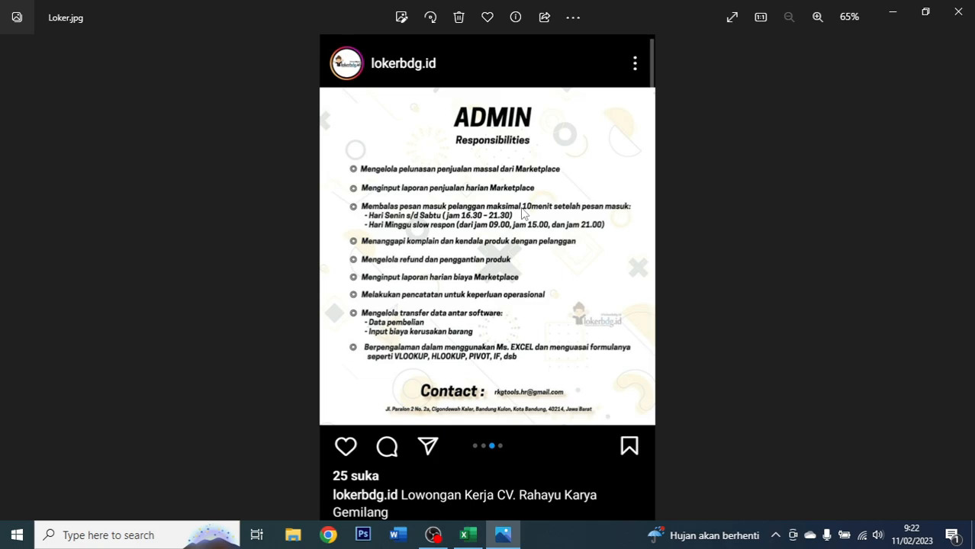
scroll(468, 331, up, 5)
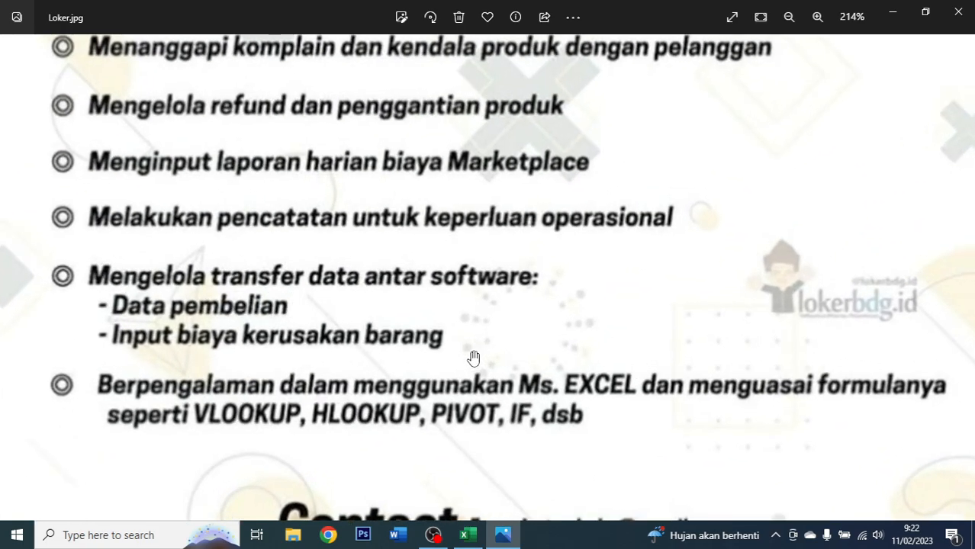
drag(473, 357, 464, 276)
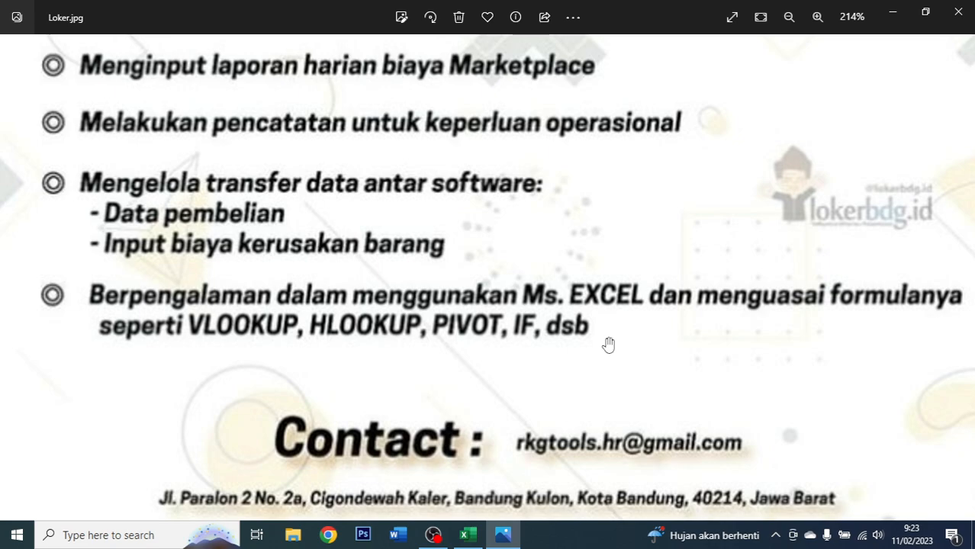
click(467, 534)
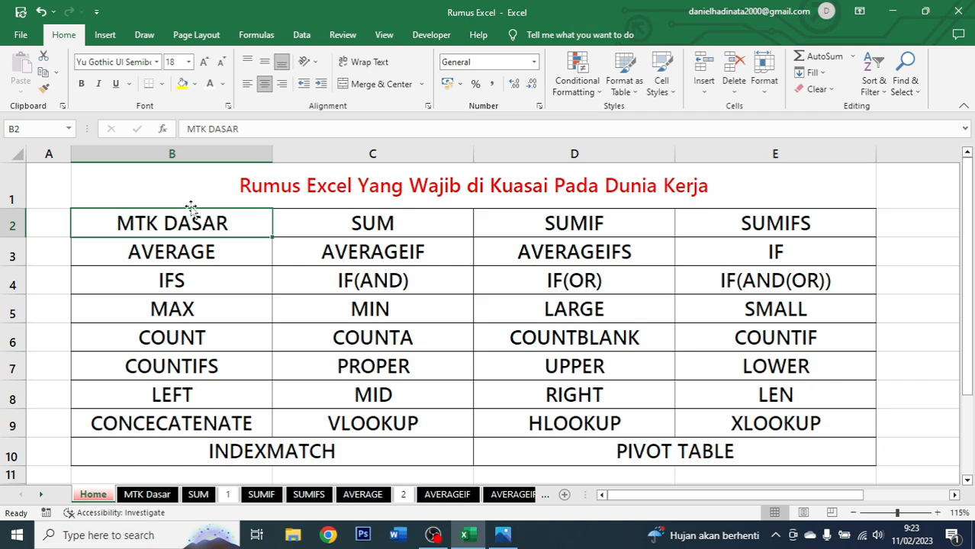
Open the MTK Dasar sheet from the formula list workbook.
drag(222, 226, 783, 455)
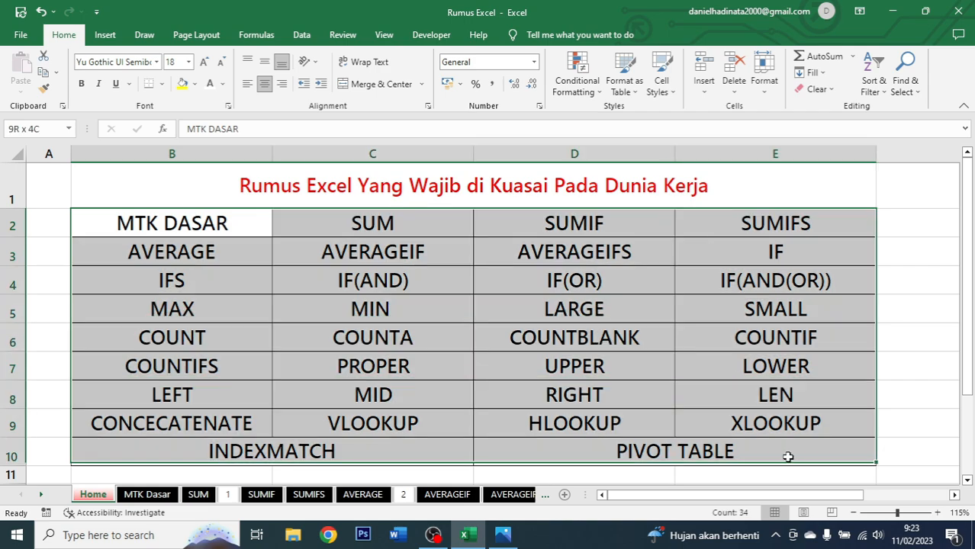
click(238, 228)
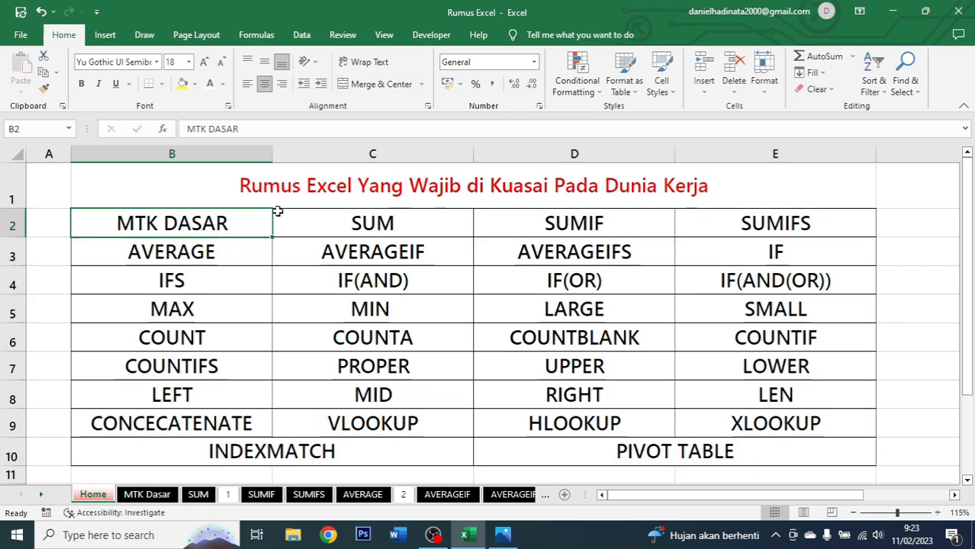
click(174, 496)
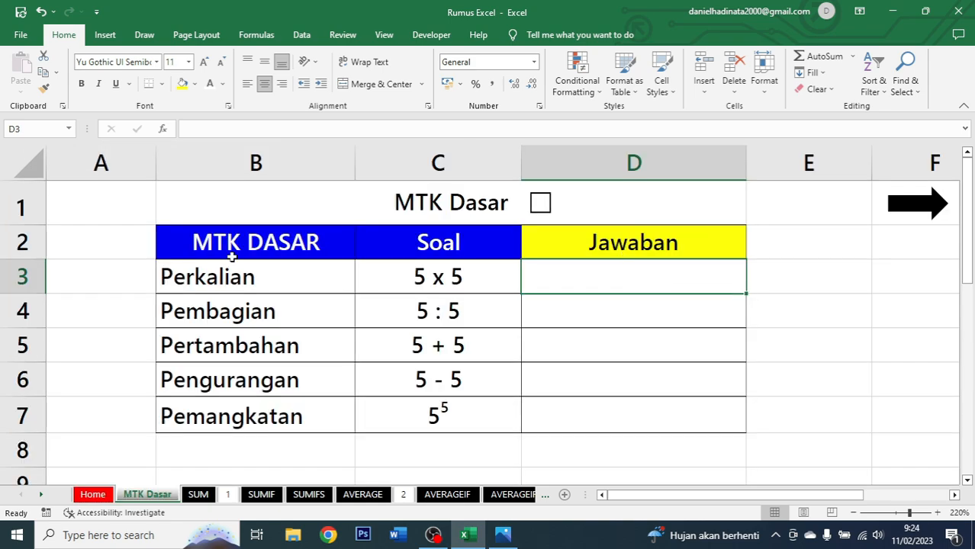
Review the operation names and their problems in the MTK Dasar table.
click(291, 277)
click(325, 309)
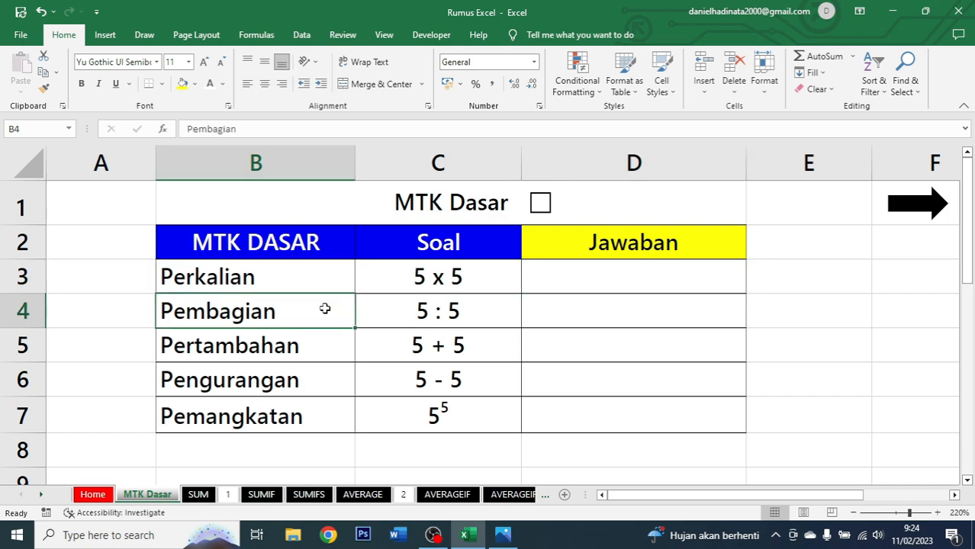
click(325, 343)
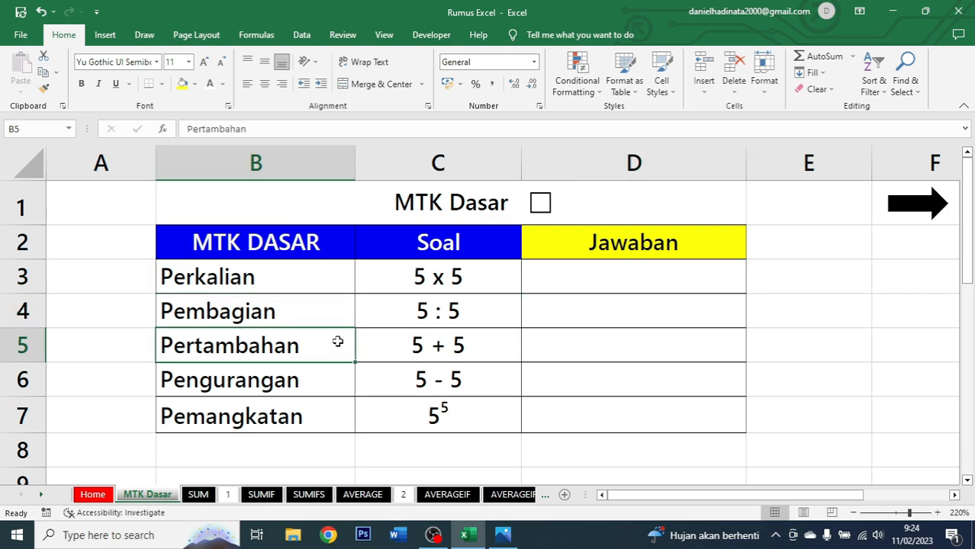
click(335, 377)
click(330, 426)
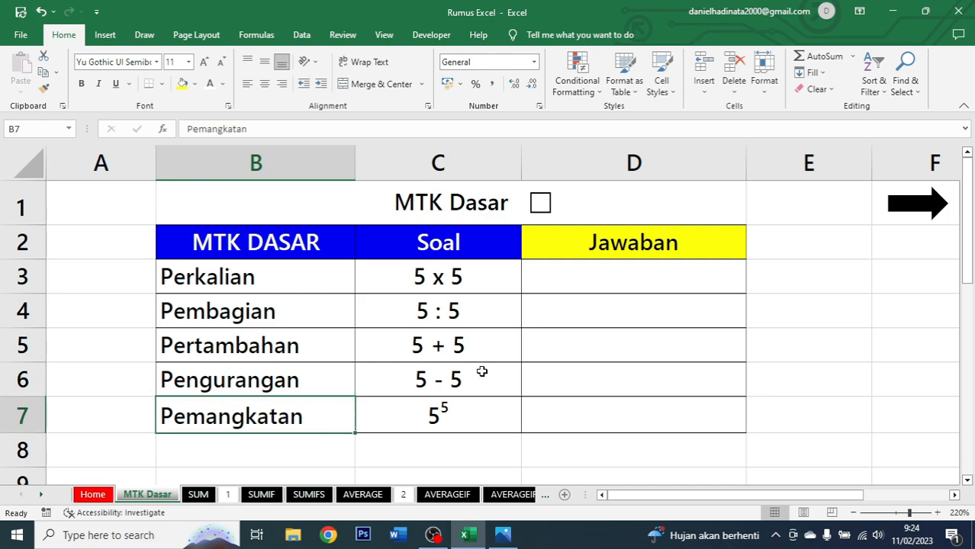
drag(462, 273, 460, 408)
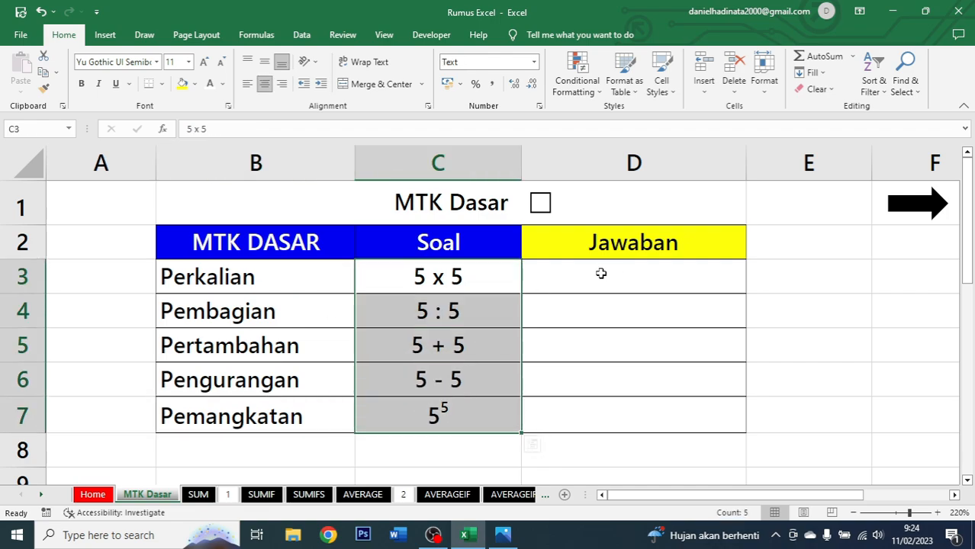
click(601, 273)
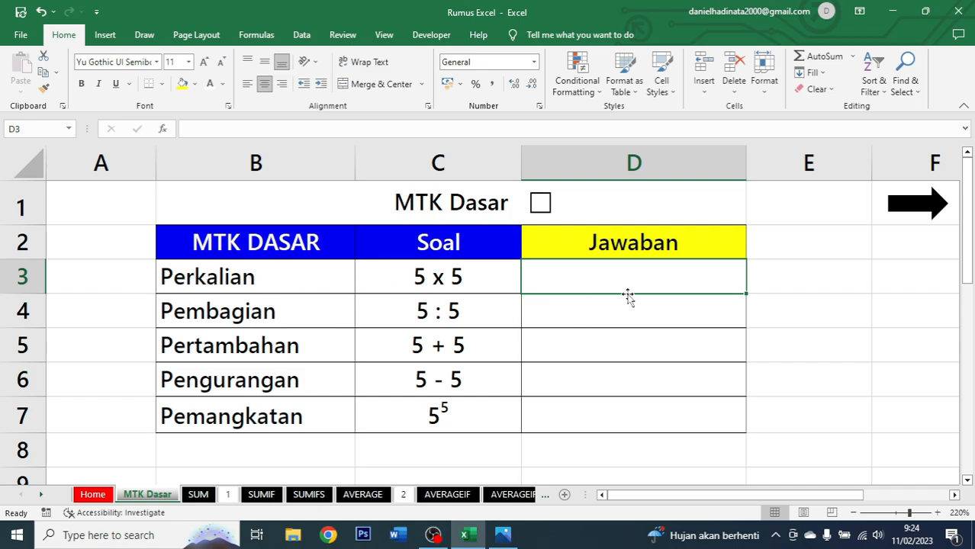
click(496, 278)
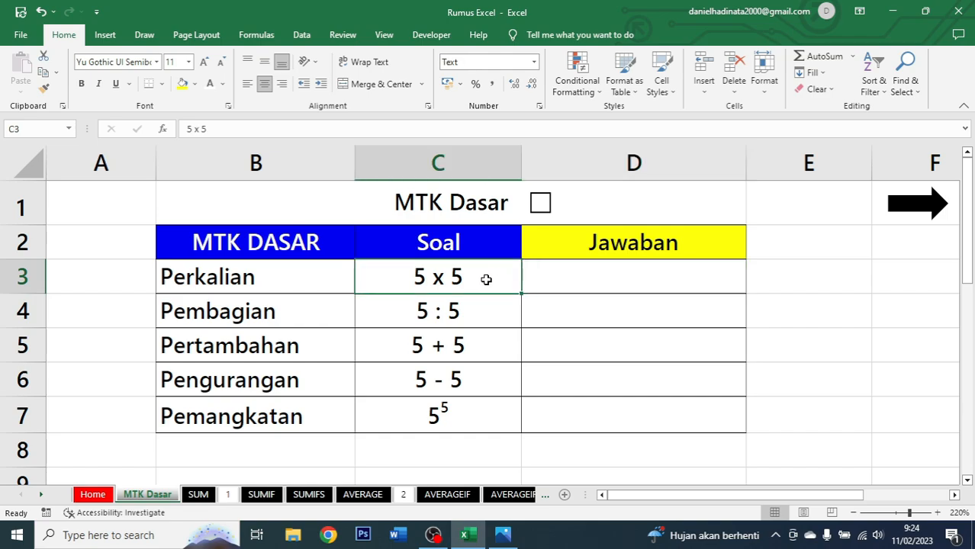
Enter the formula =5*5 in the Jawaban cell for Perkalian.
click(580, 277)
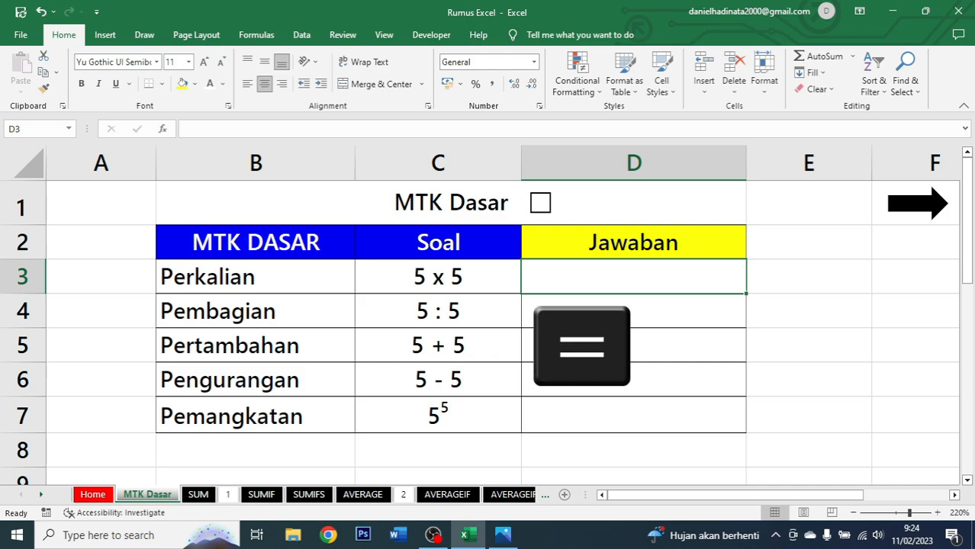
text(=)
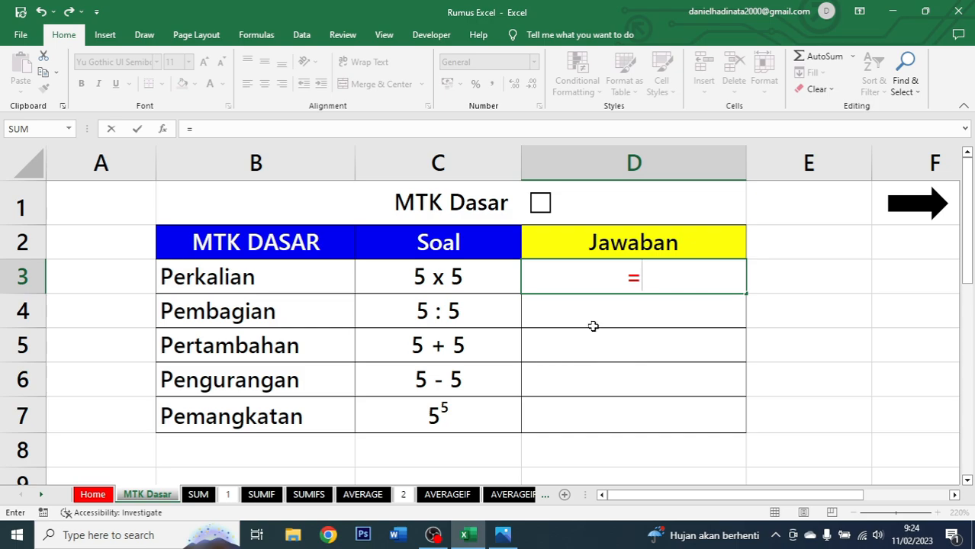
text(5)
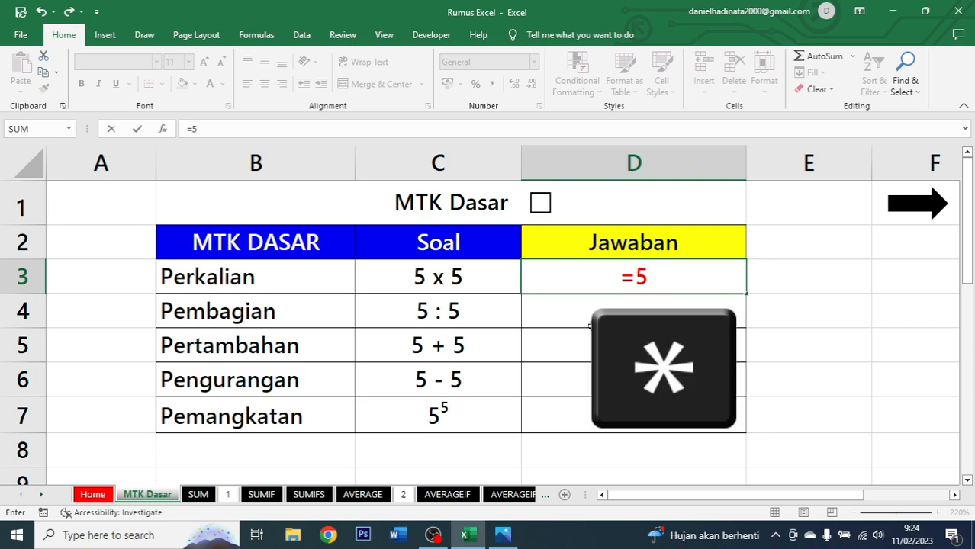
text(*)
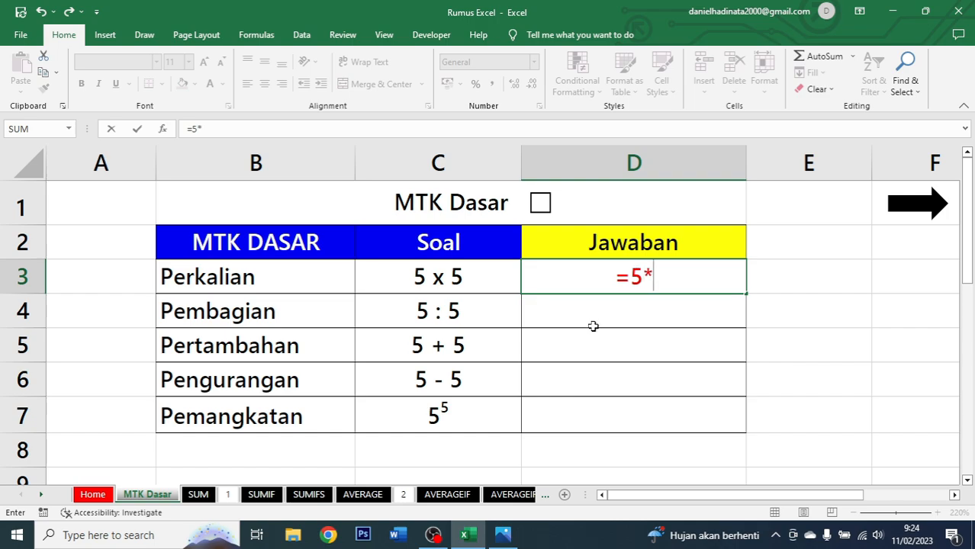
text(5)
key(Return)
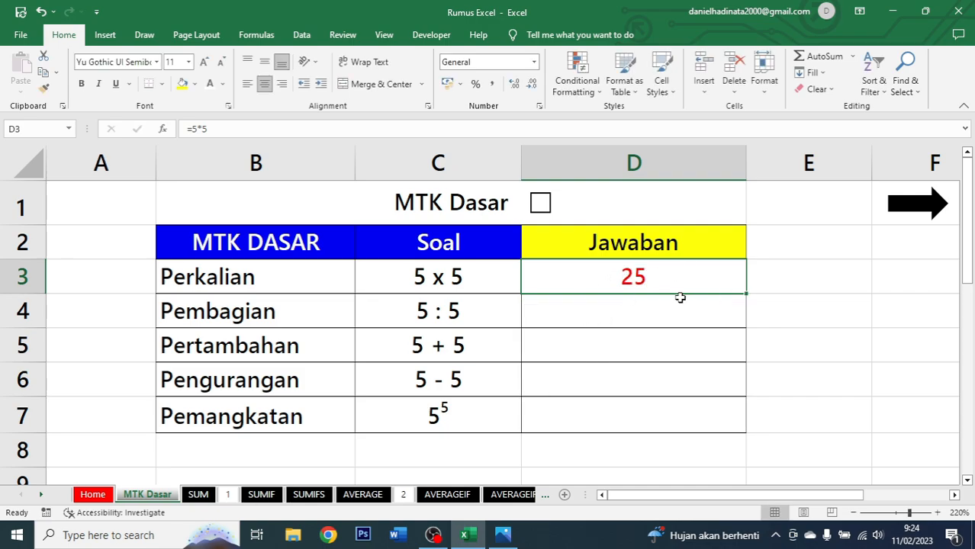
Compare the Perkalian row and inspect the Pembagian problem cell.
click(441, 283)
click(577, 298)
click(602, 283)
drag(245, 279, 725, 280)
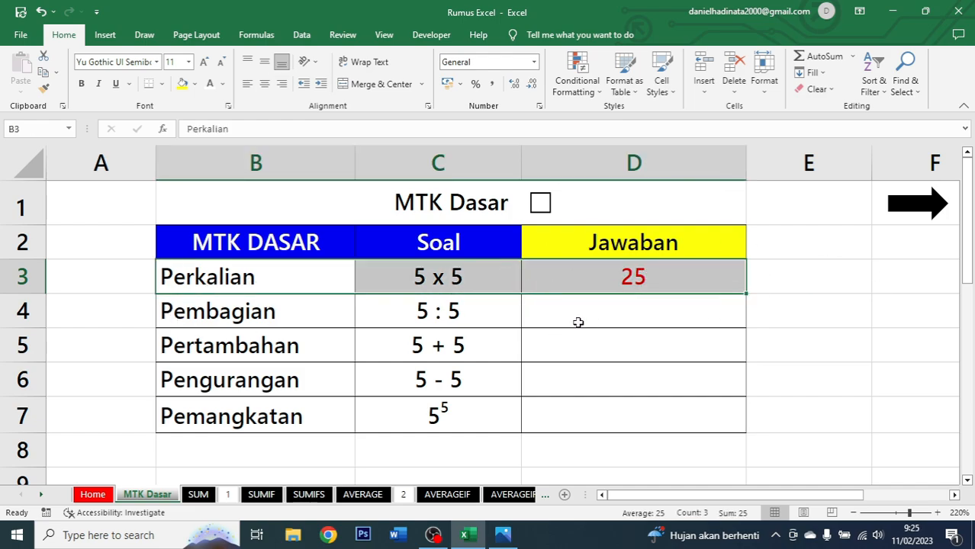
click(659, 308)
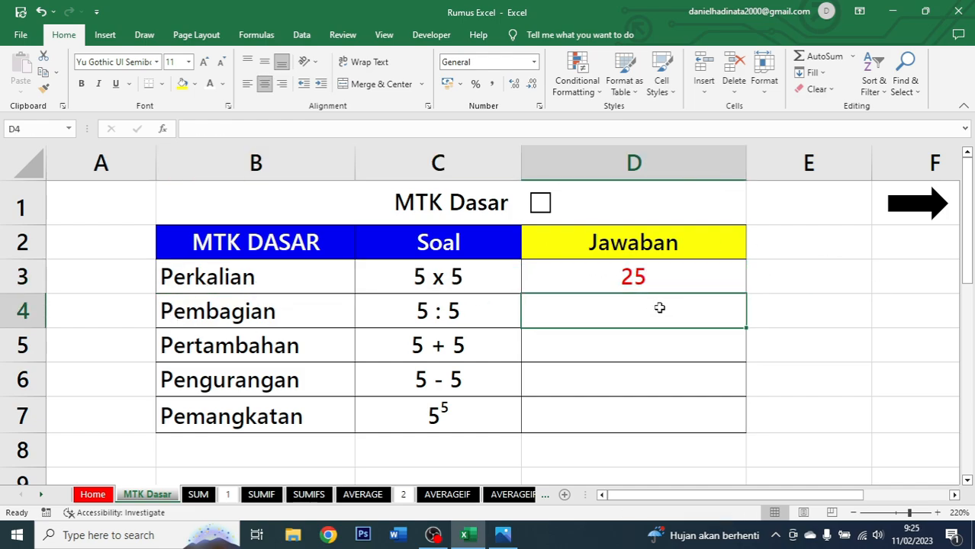
click(241, 309)
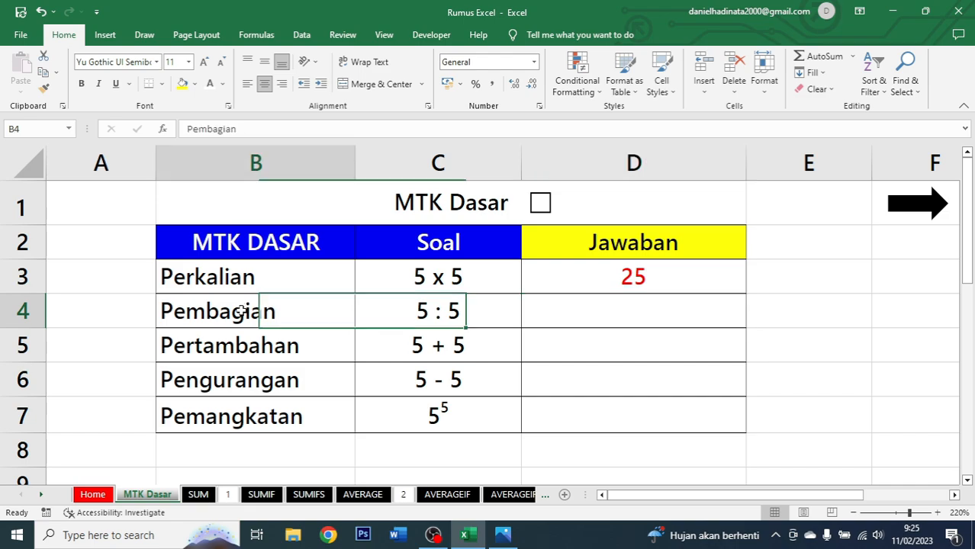
click(466, 313)
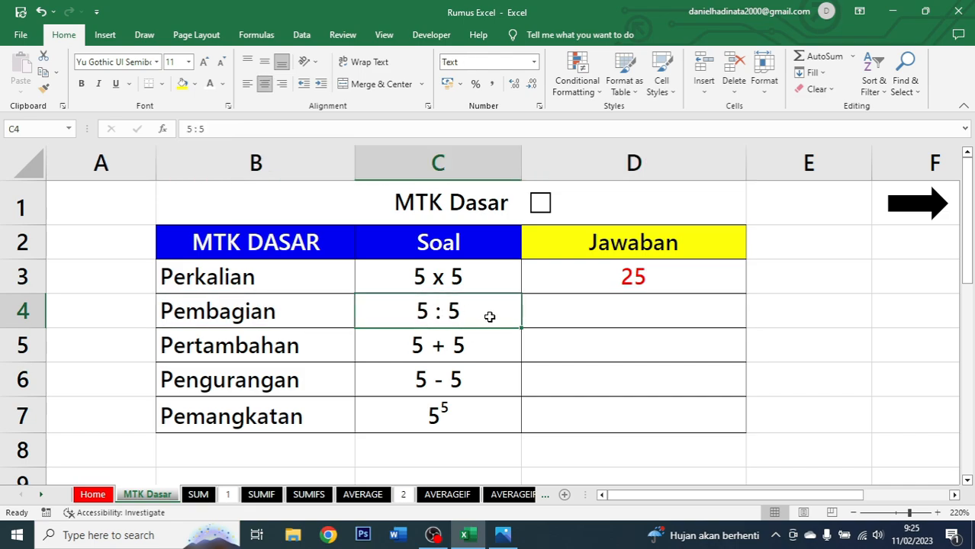
Enter the formula =5/5 in the Jawaban cell for Pembagian.
click(628, 307)
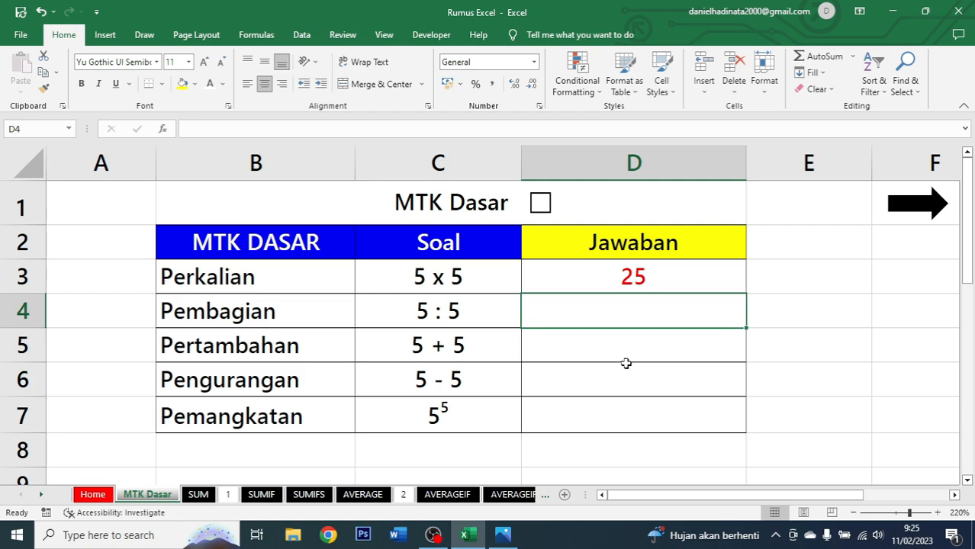
text(=5)
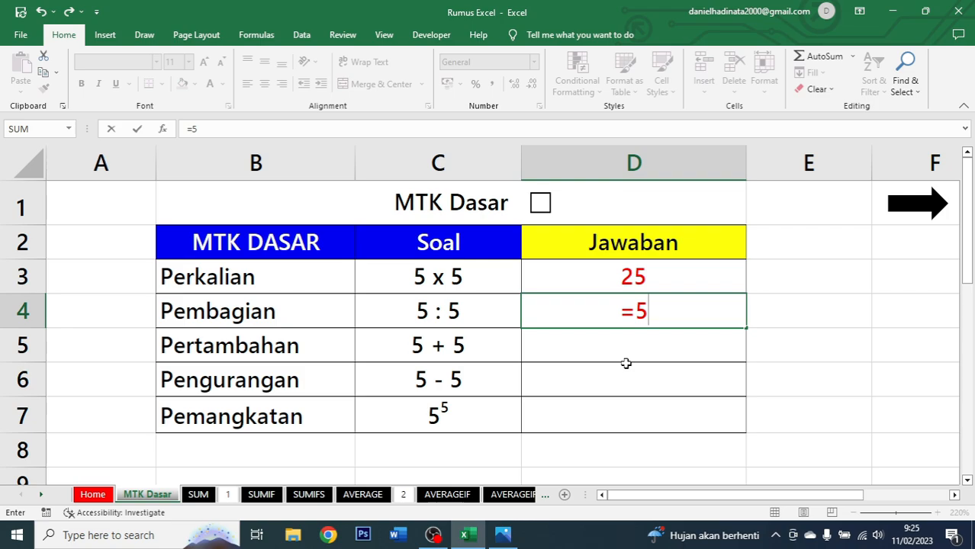
text(/5)
key(ctrl+Return)
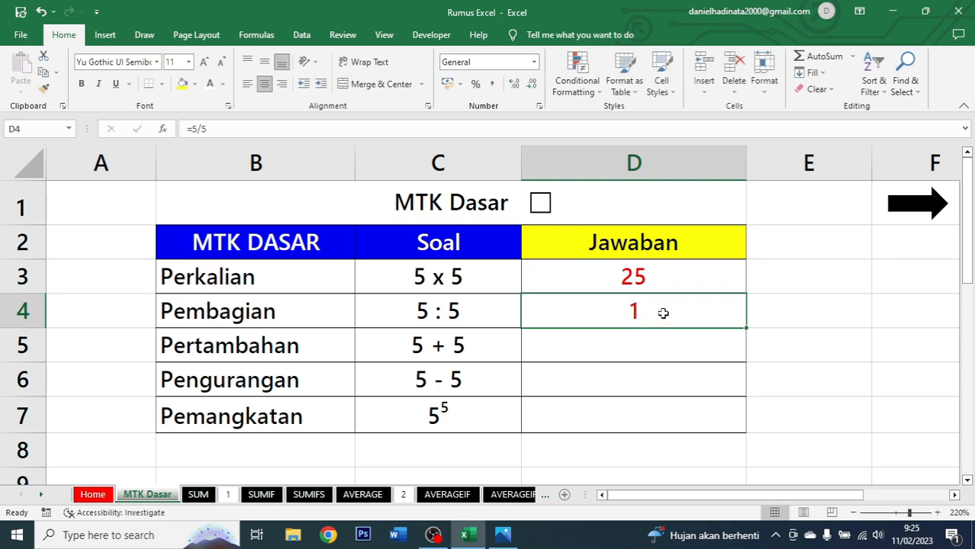
Enter the formula =5+5 in the Jawaban cell for Pertambahan.
click(473, 305)
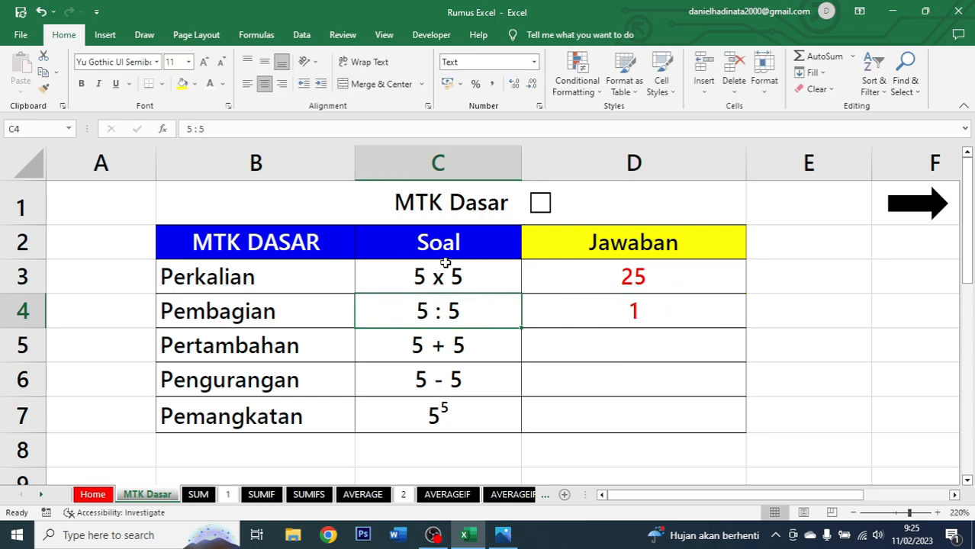
click(662, 303)
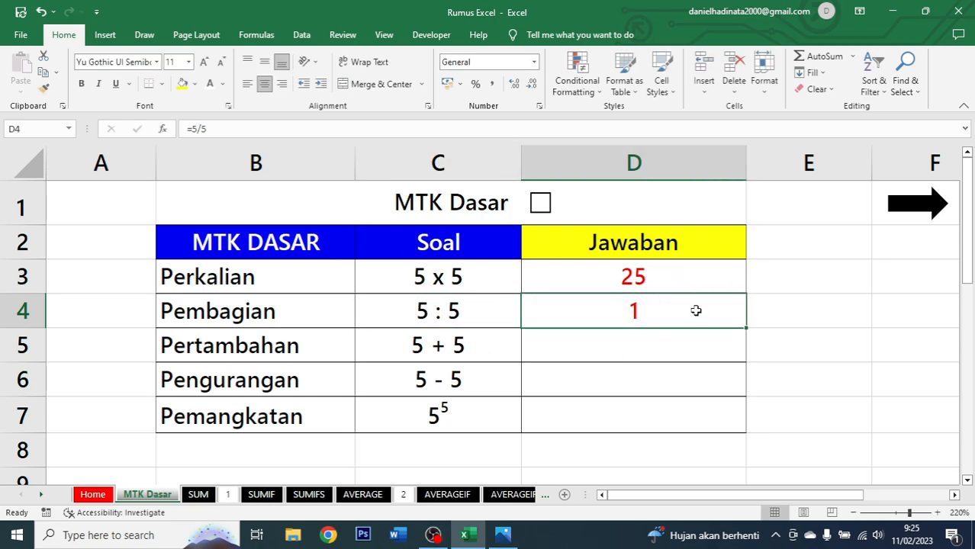
click(613, 344)
click(291, 347)
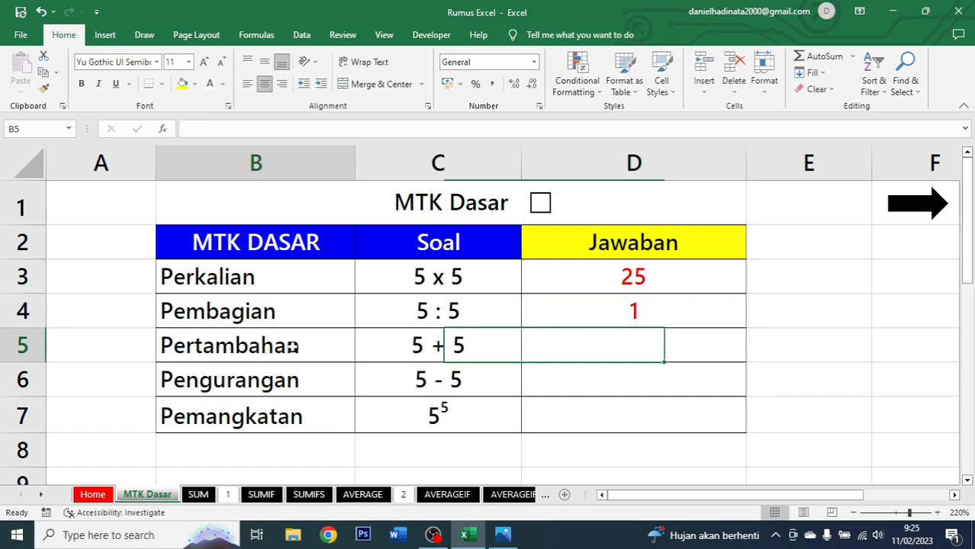
click(438, 349)
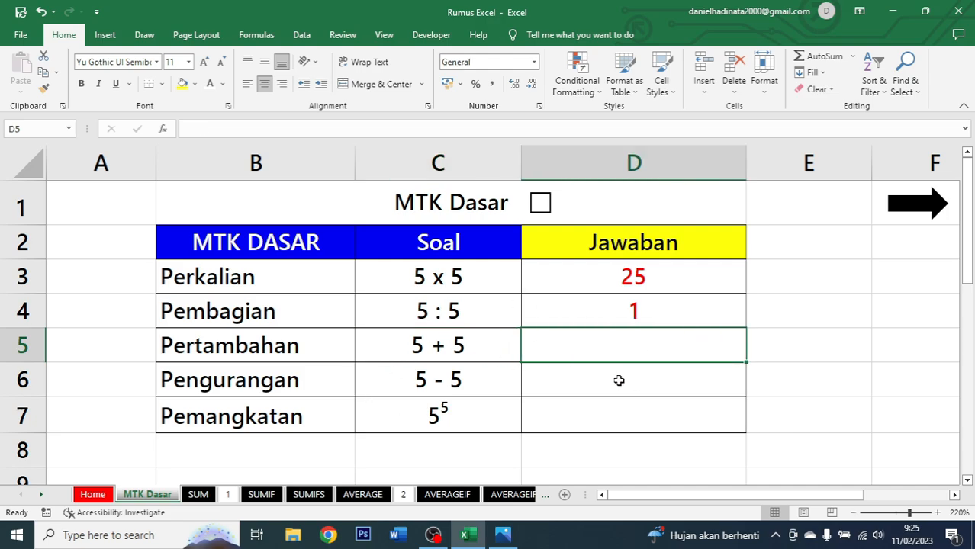
text(=)
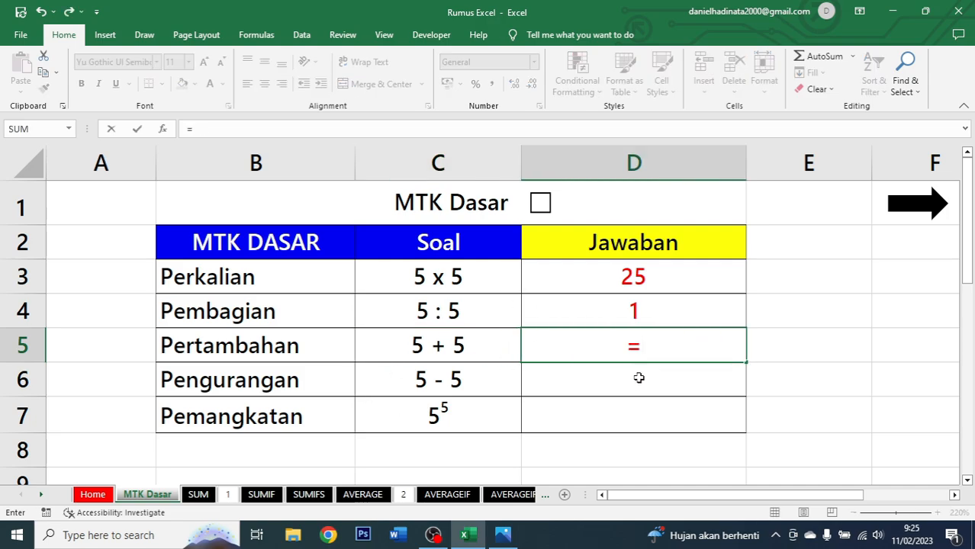
text(5)
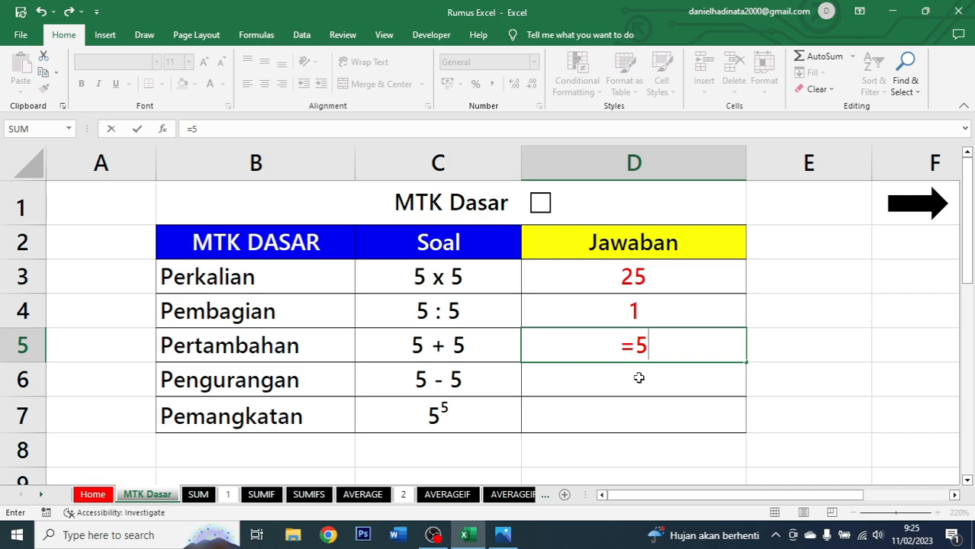
text(+5)
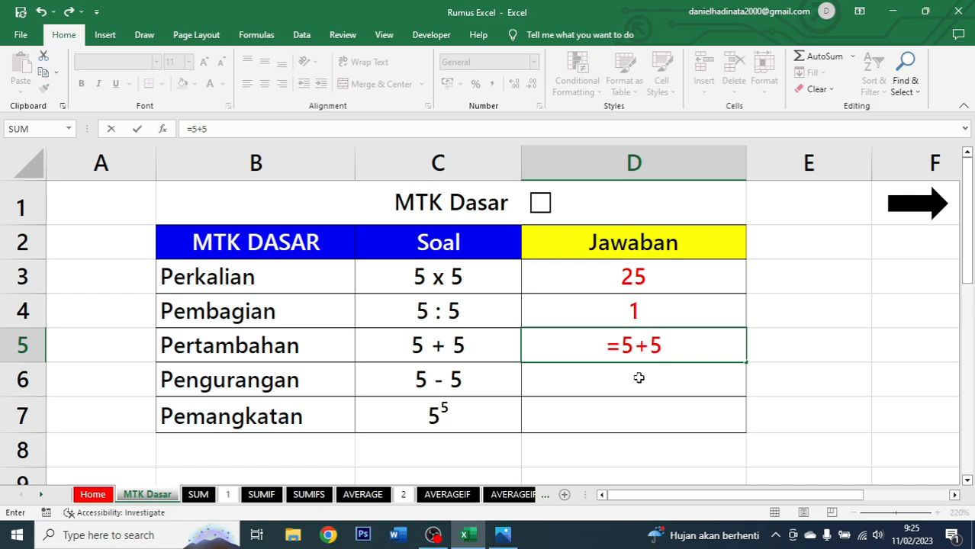
key(ctrl+Return)
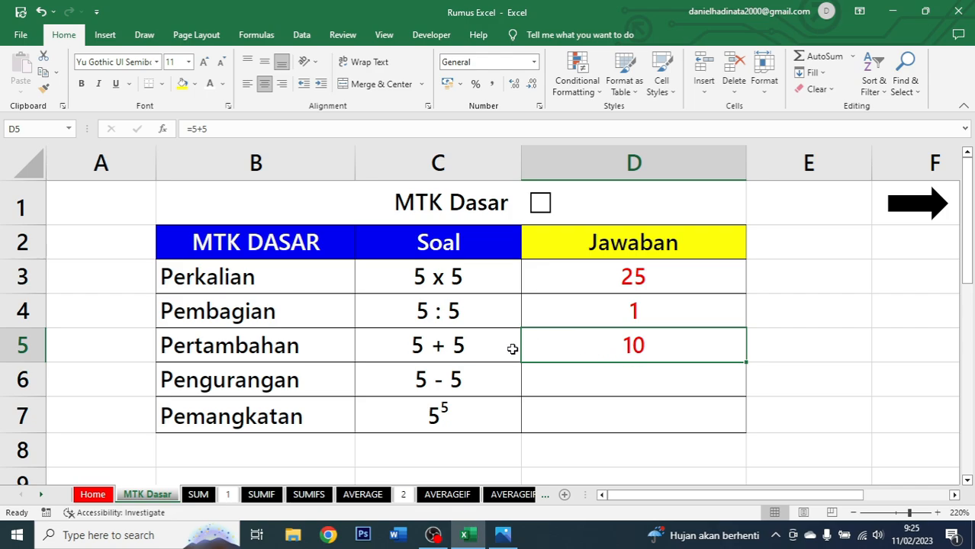
Enter the formula =5-5 in the Jawaban cell for Pengurangan.
click(483, 355)
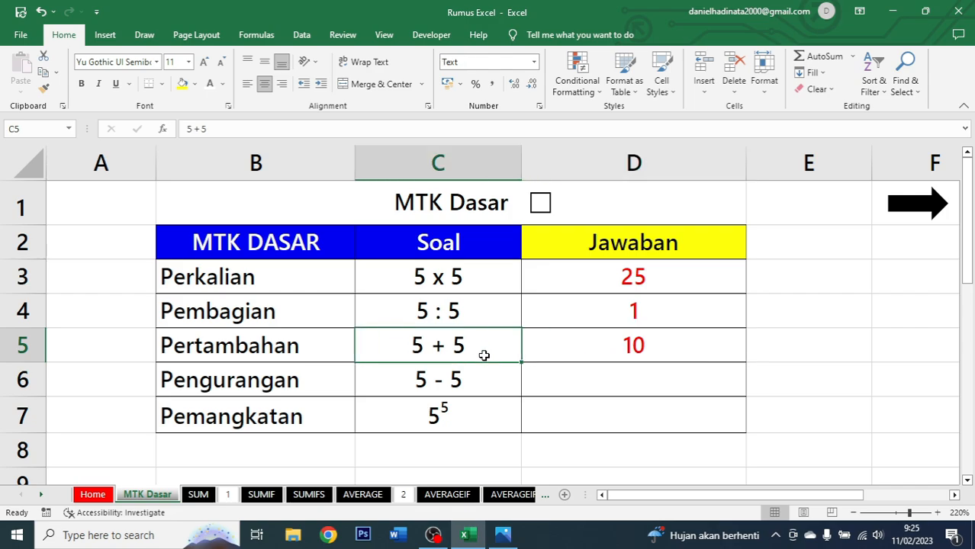
click(621, 348)
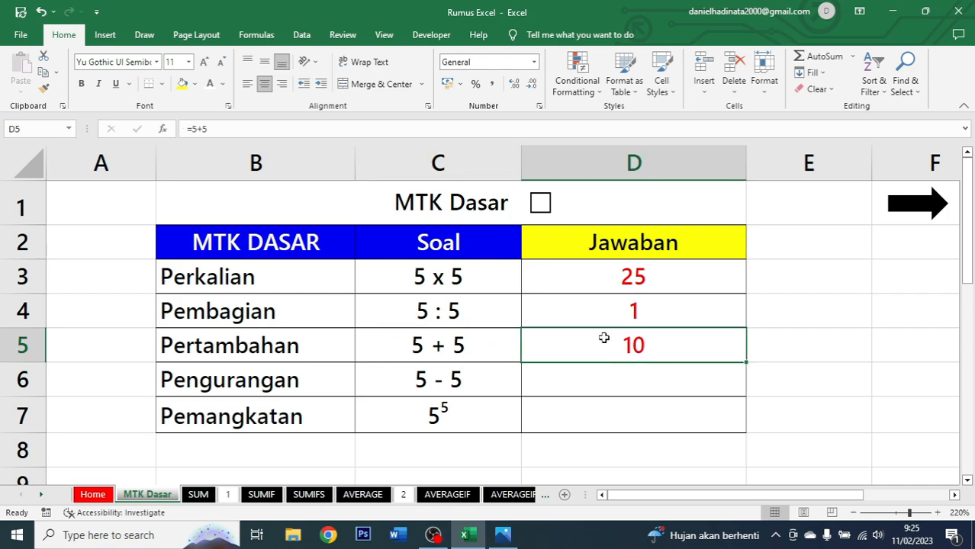
click(308, 382)
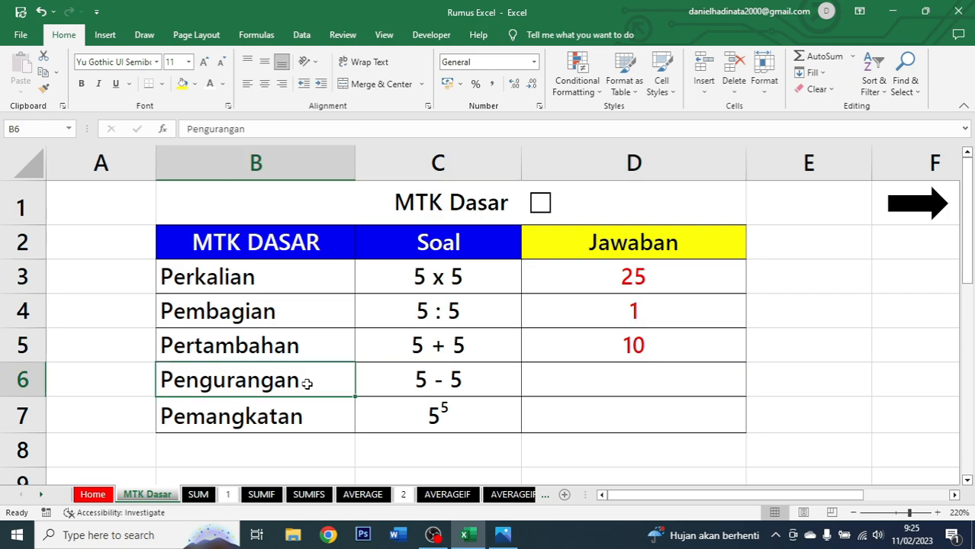
click(482, 379)
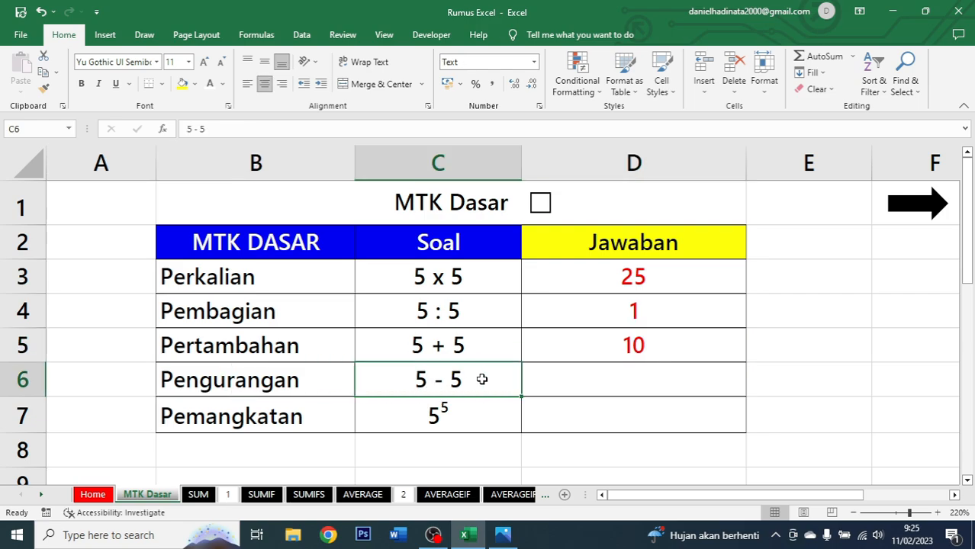
click(636, 377)
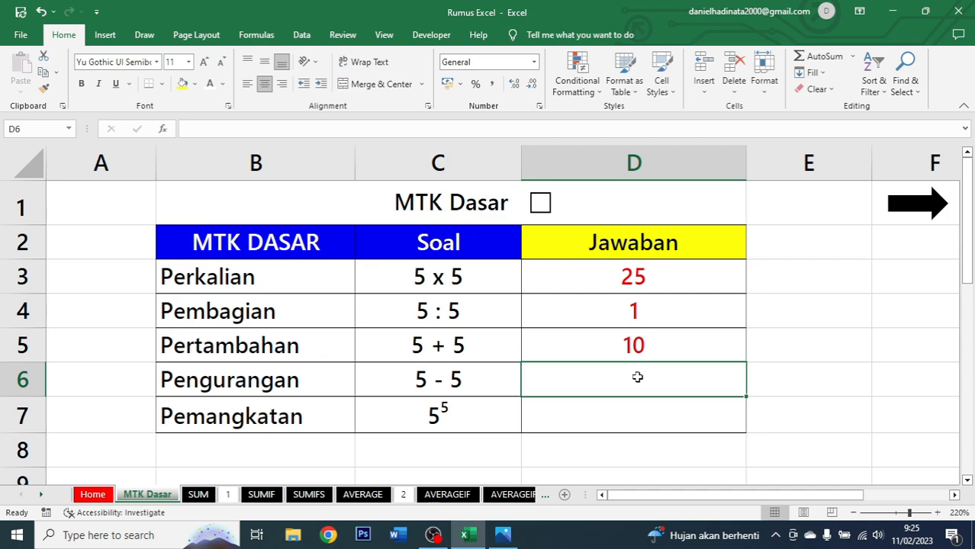
text(=5)
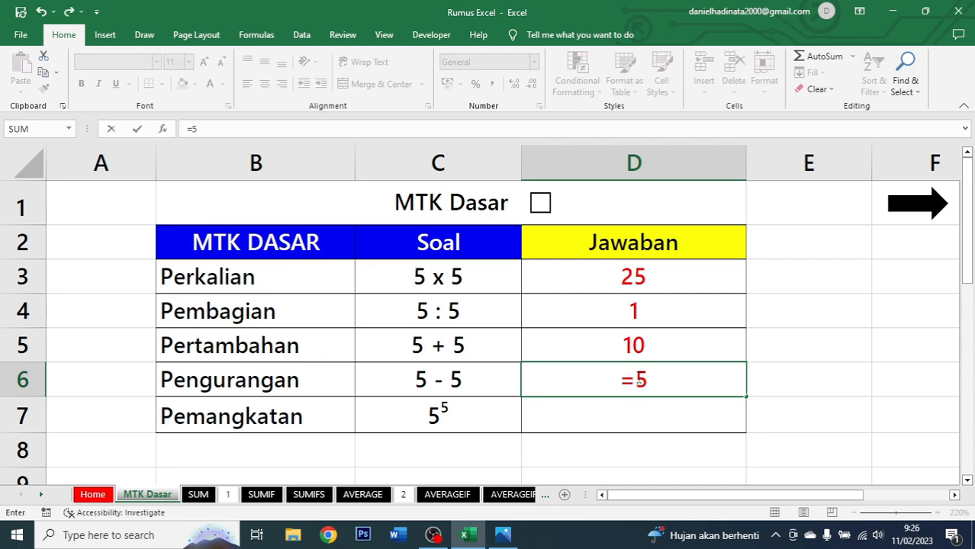
text(-5)
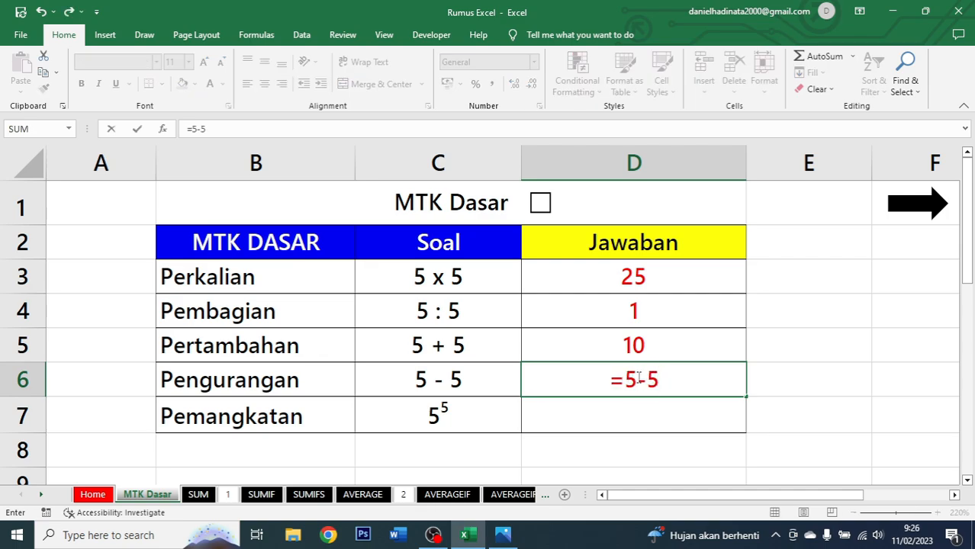
key(ctrl+Return)
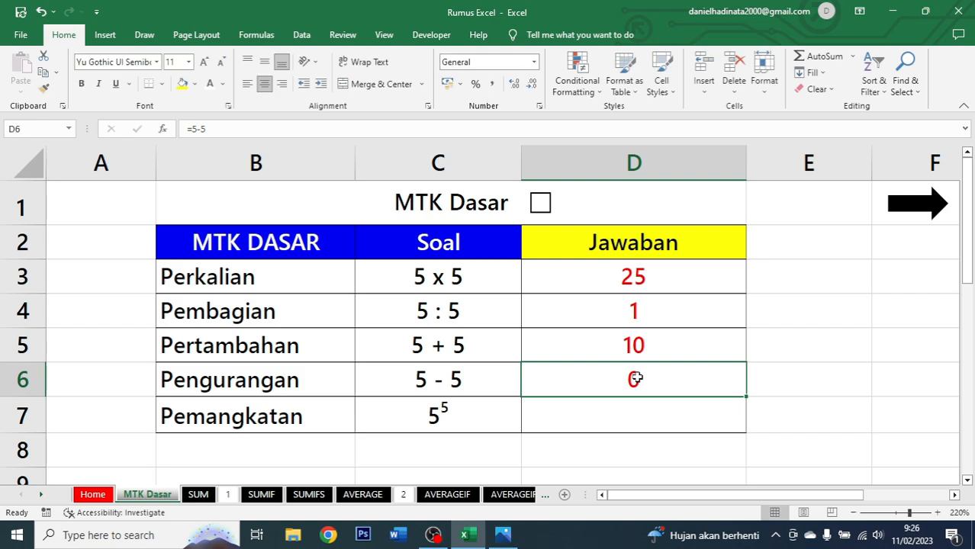
Enter the formula =5^5 in the Jawaban cell for Pemangkatan.
click(470, 383)
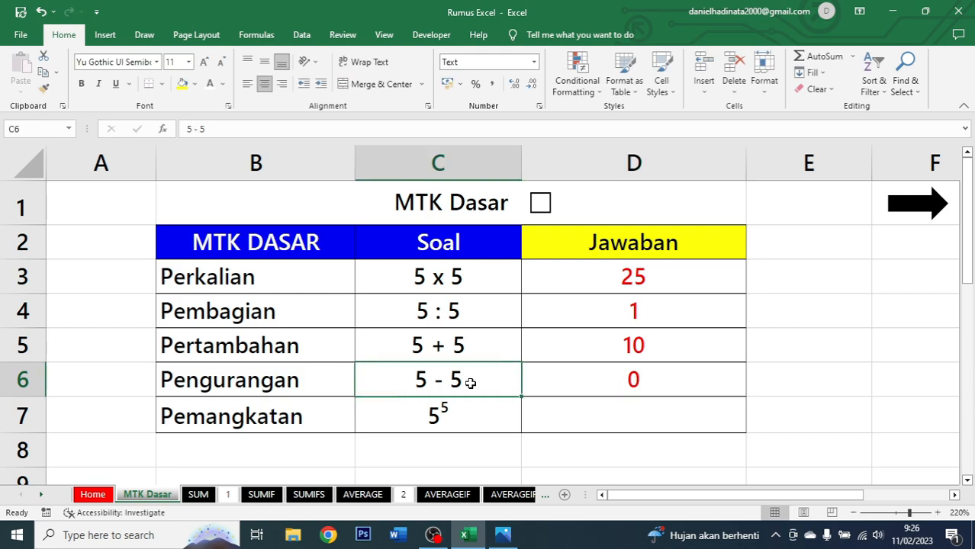
click(653, 373)
click(653, 408)
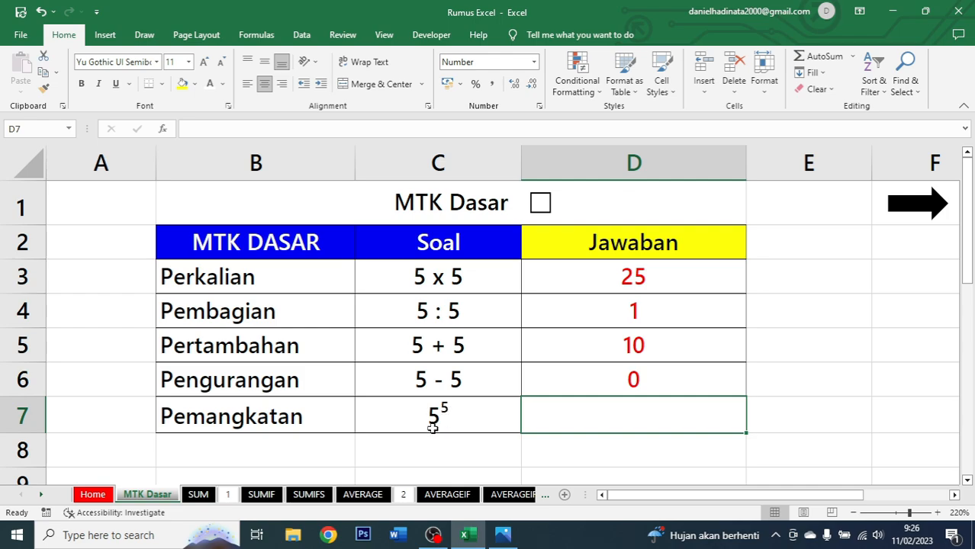
click(269, 425)
click(391, 418)
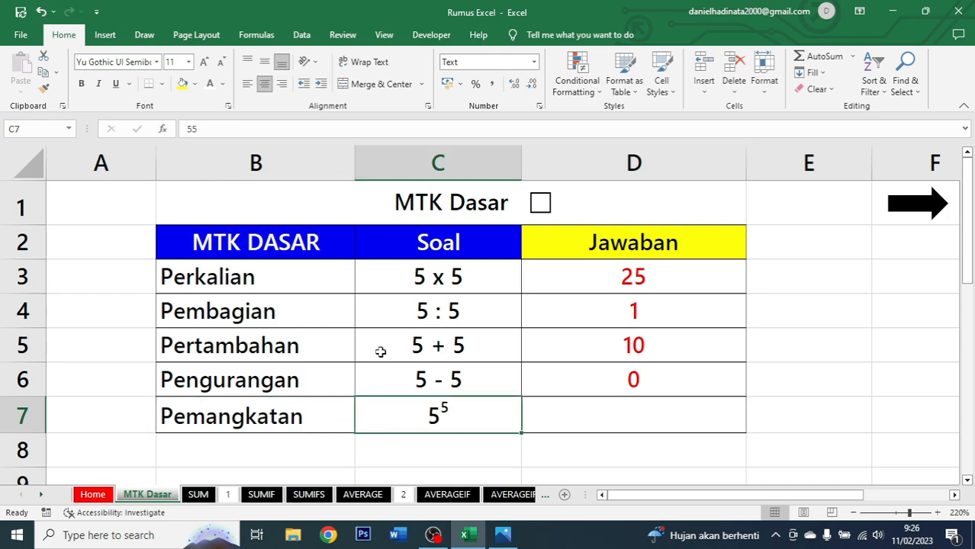
click(641, 405)
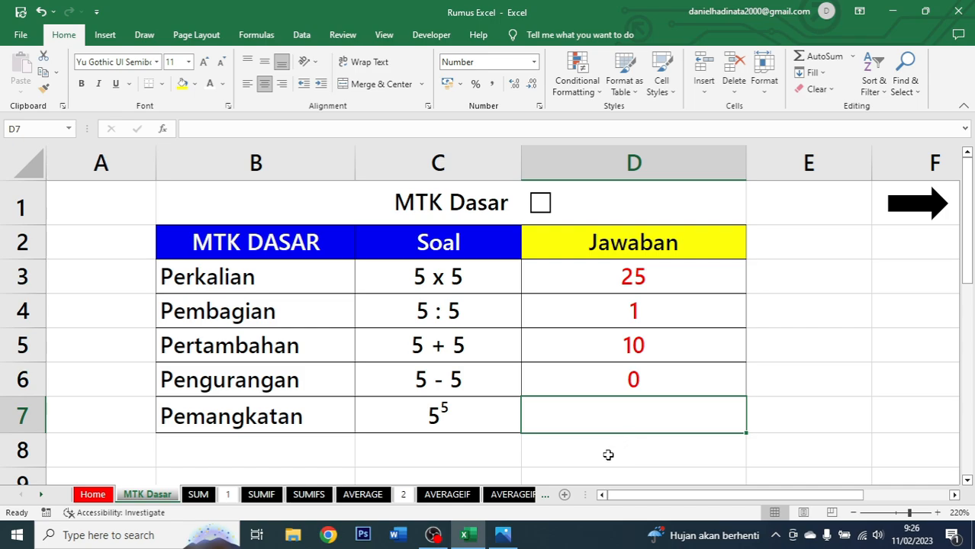
text(=5)
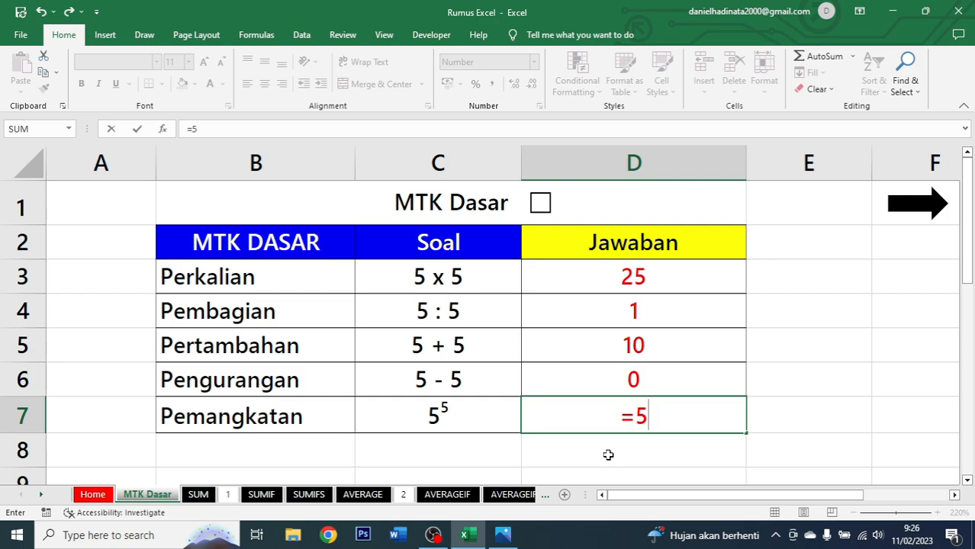
text(^)
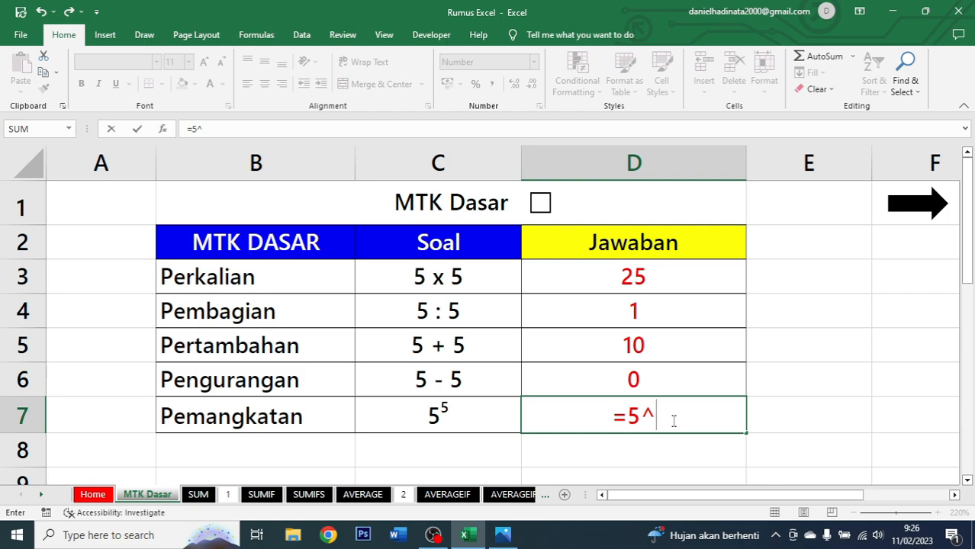
text(5)
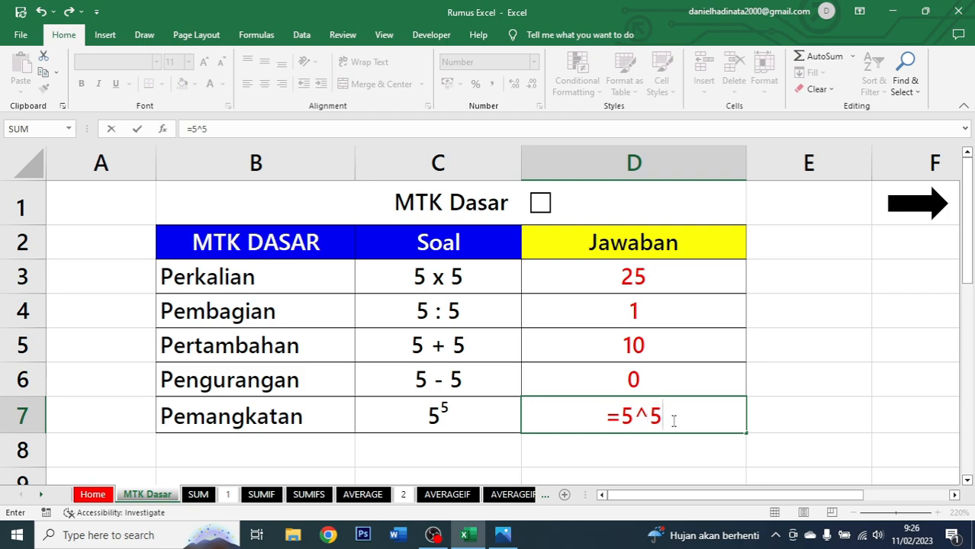
key(ctrl+Return)
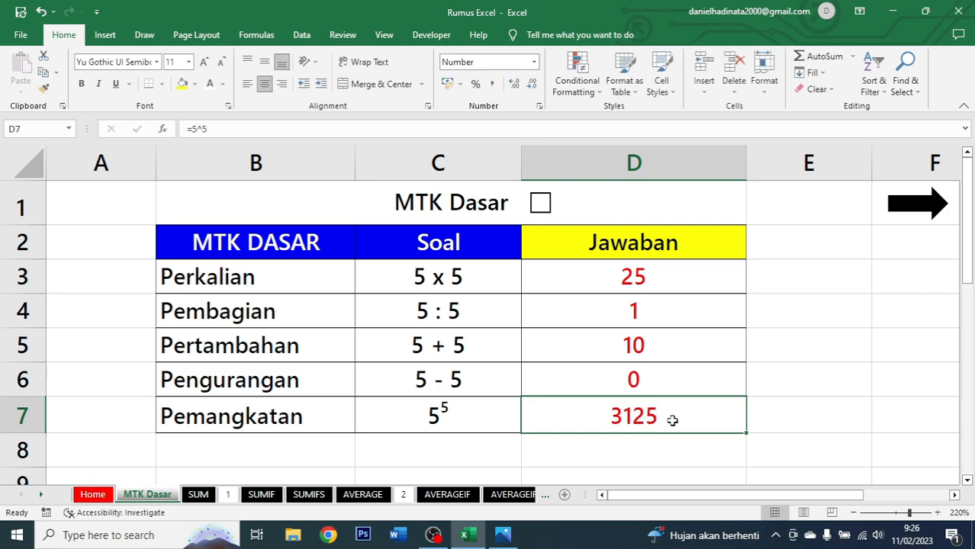
Tick the checkbox beside the MTK Dasar title and follow the arrow link to the SUM sheet.
click(513, 420)
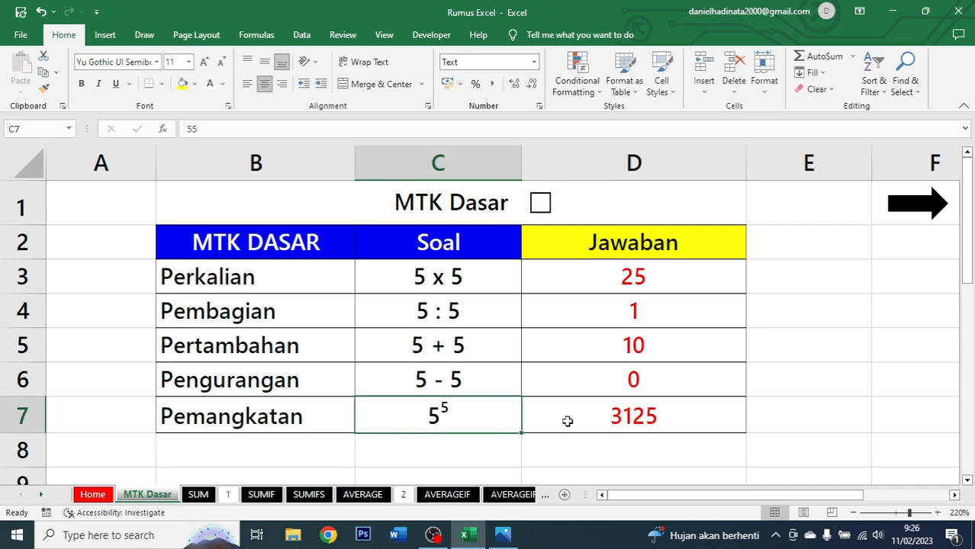
click(609, 422)
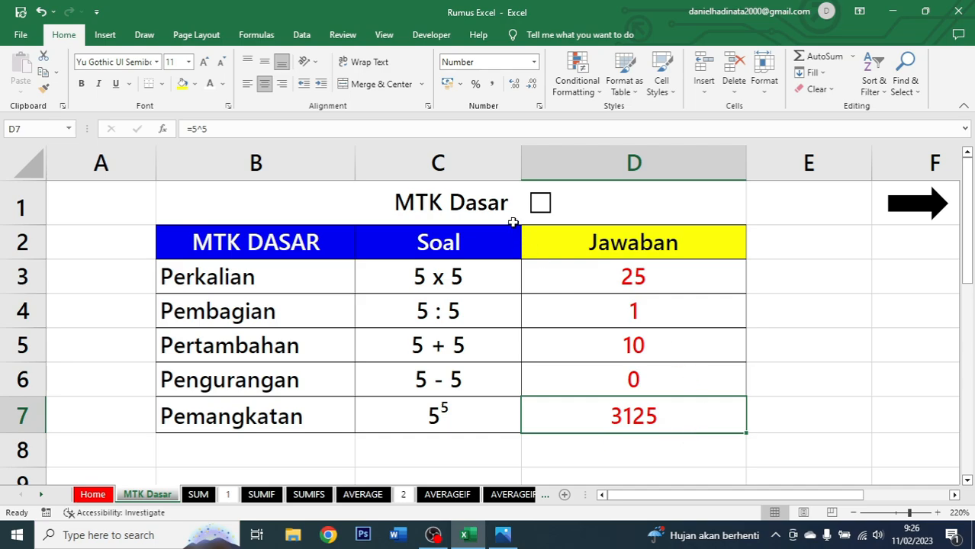
click(539, 211)
click(927, 213)
Examine the SUM sheet's table of Produk, Januari, Februari and Total cells.
click(769, 329)
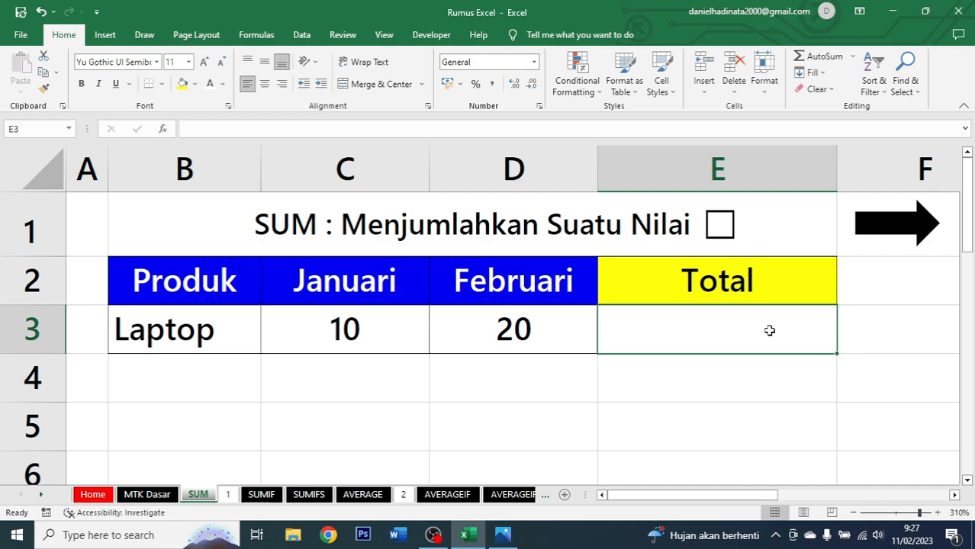
click(499, 221)
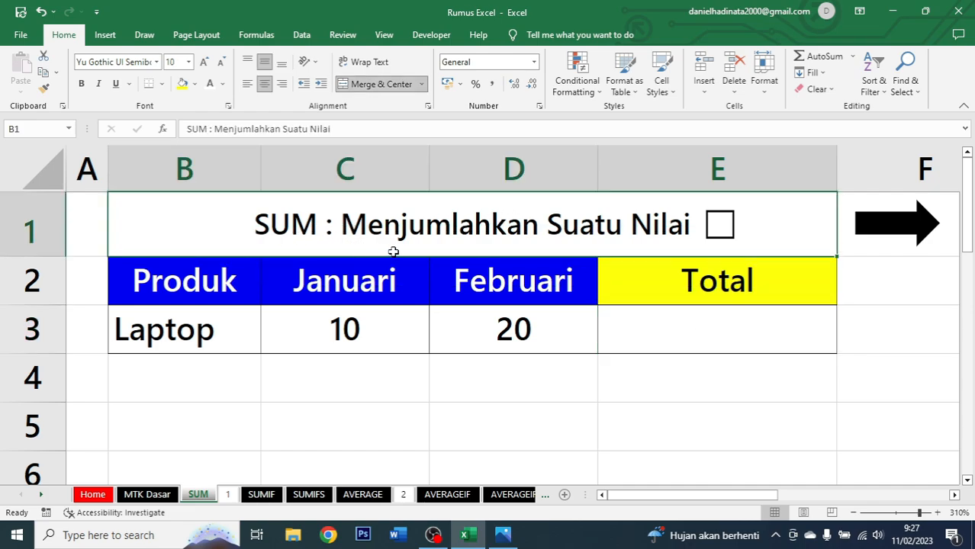
click(696, 313)
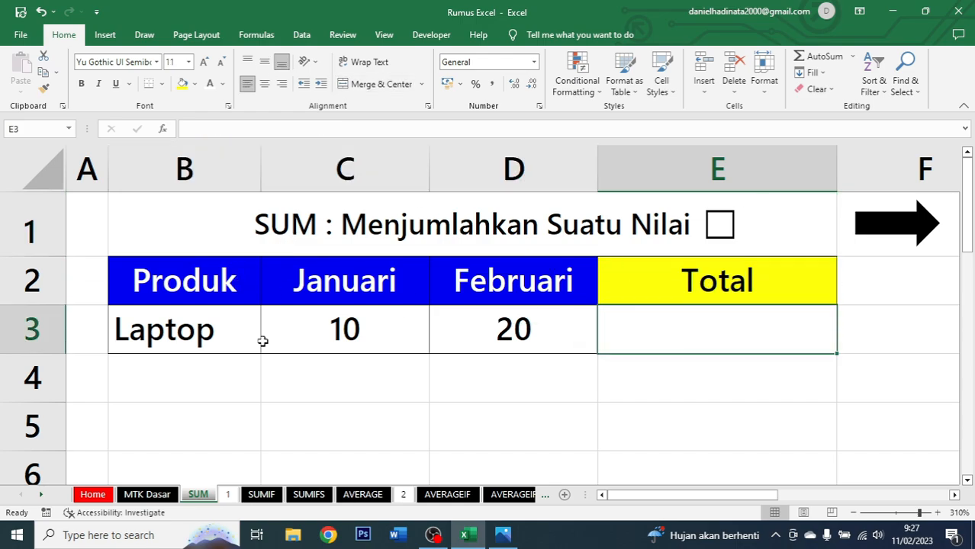
drag(168, 290, 650, 350)
click(645, 345)
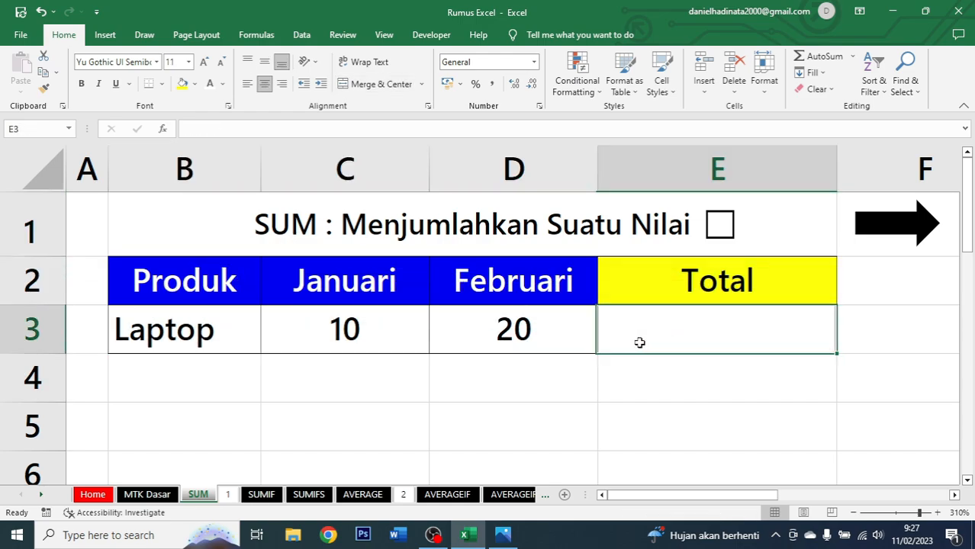
drag(190, 292, 217, 319)
click(297, 334)
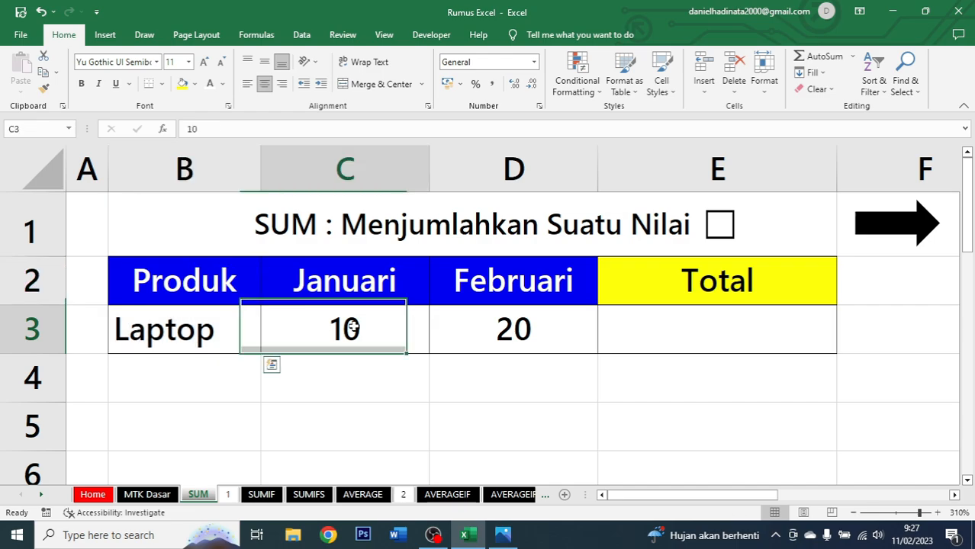
drag(336, 281, 367, 315)
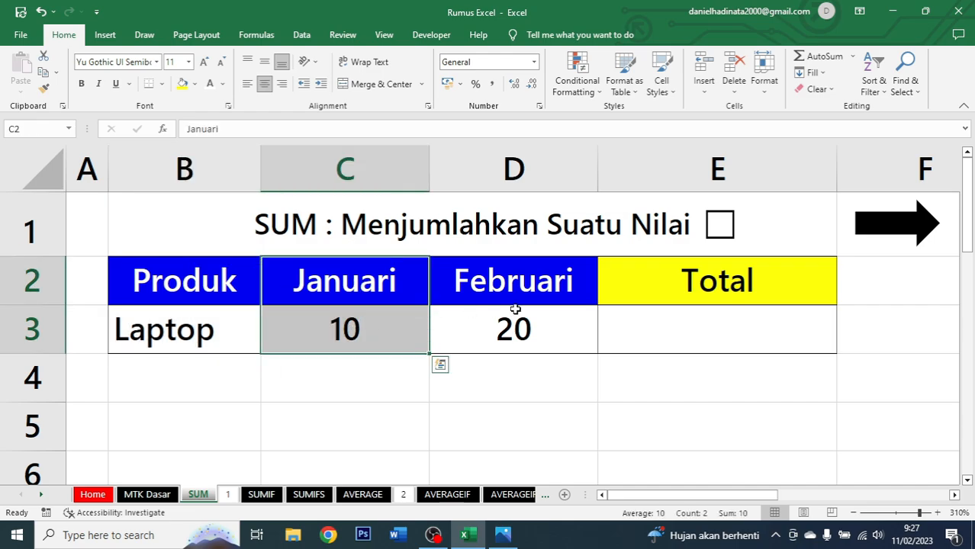
click(526, 313)
drag(526, 276, 534, 320)
click(672, 316)
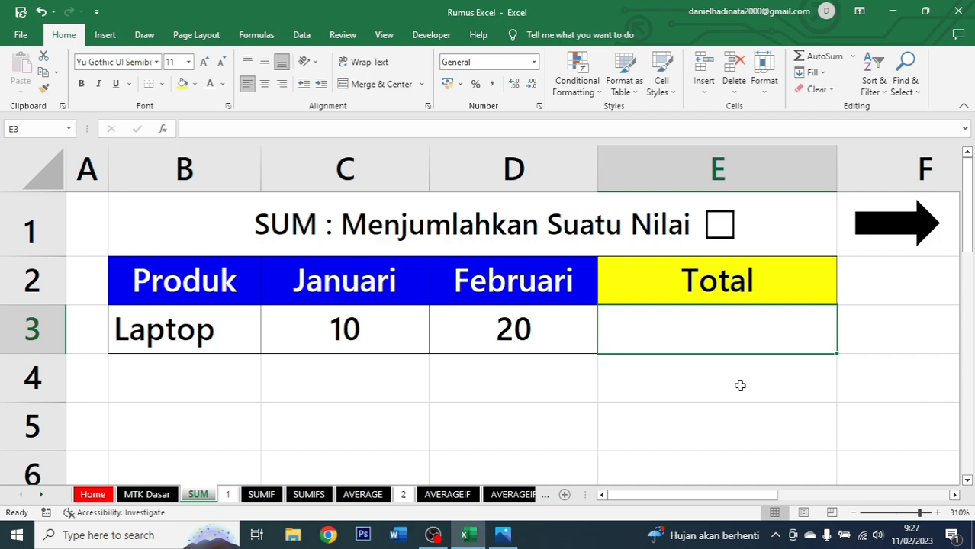
Enter the formula =SUM(C3:D3) in the Total cell for Laptop and centre-align it.
text(=)
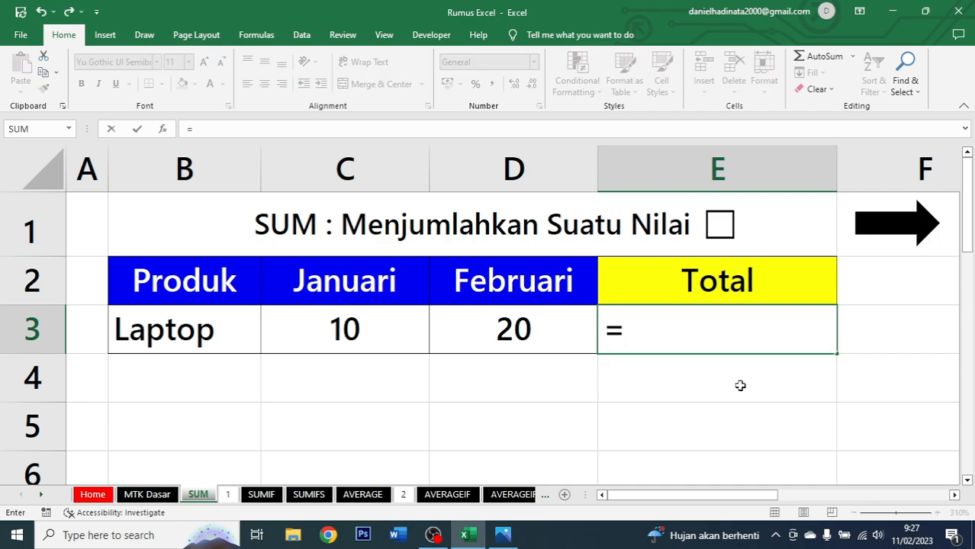
text(sum)
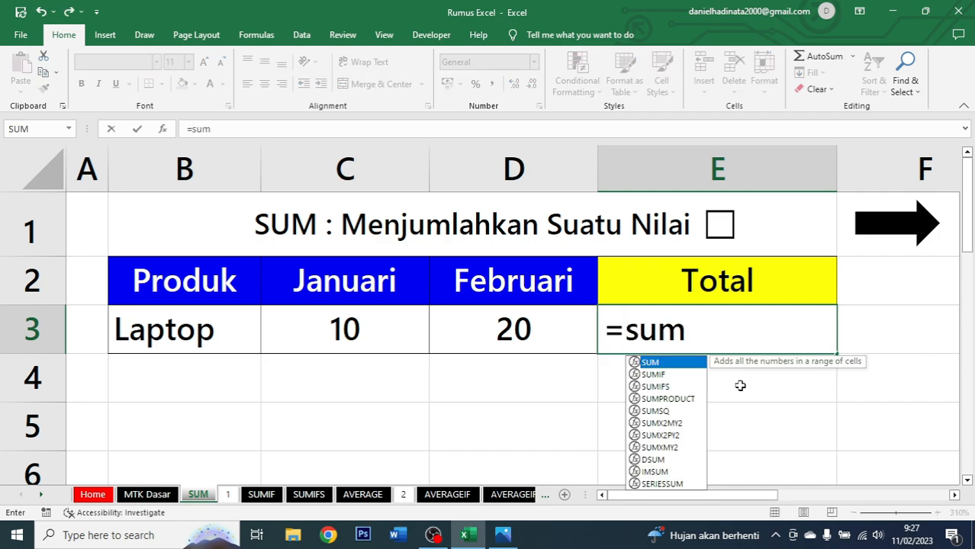
key(Tab)
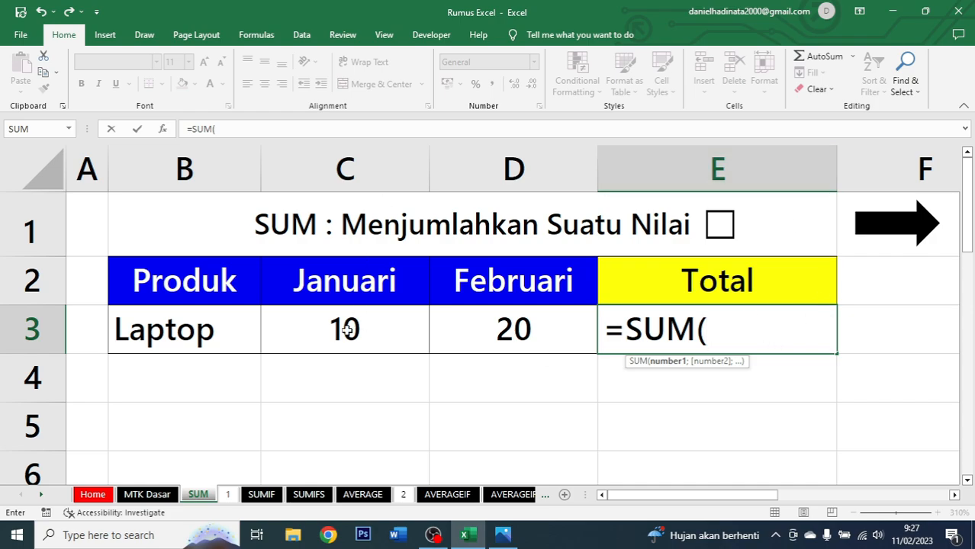
click(312, 329)
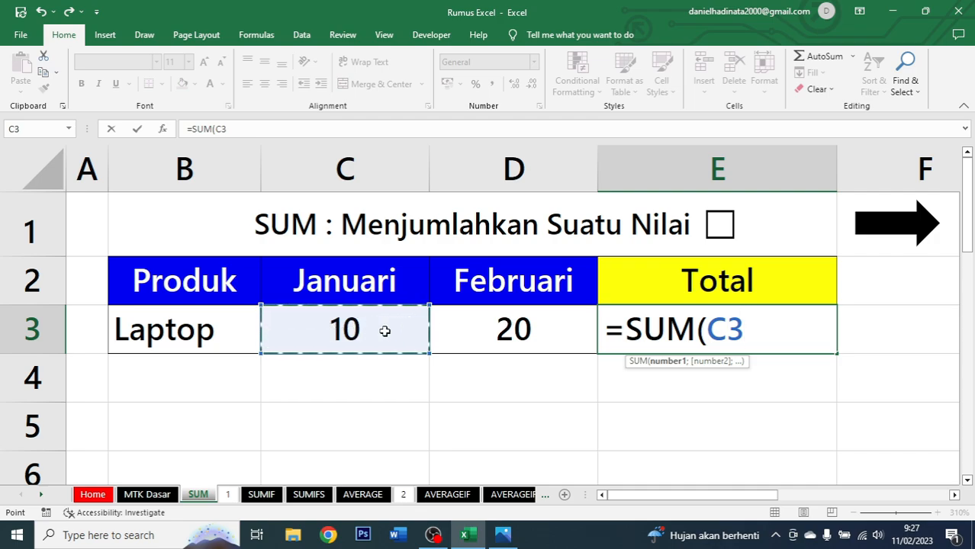
drag(383, 328, 457, 331)
text())
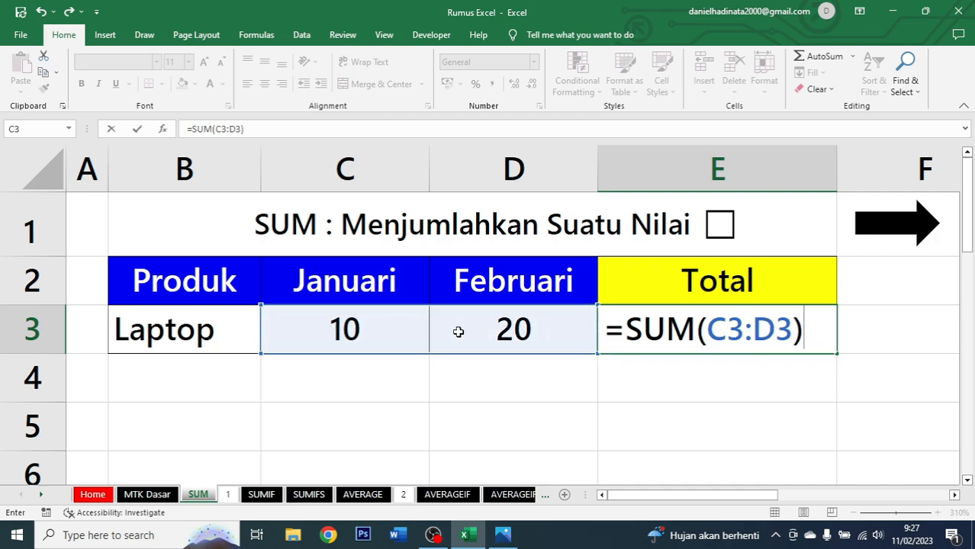
key(ctrl+Return)
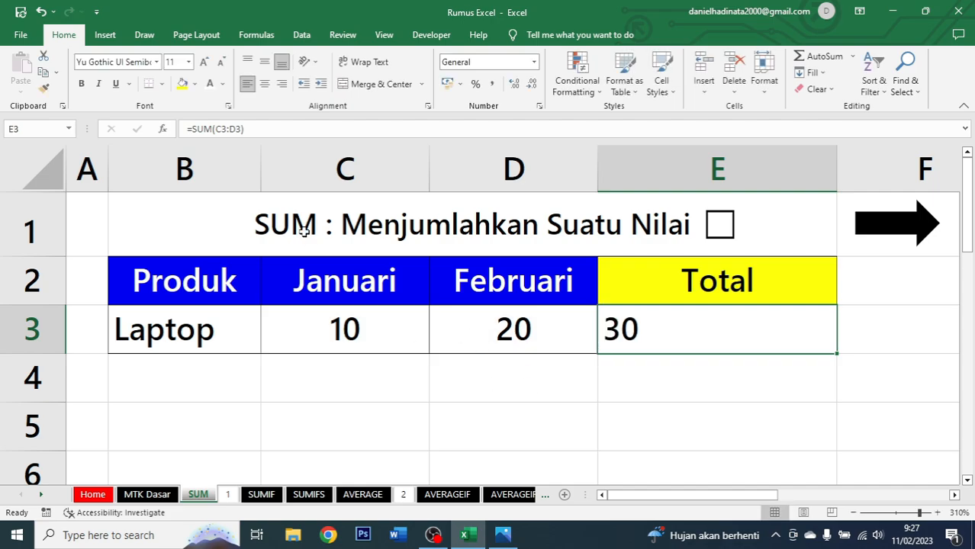
click(265, 86)
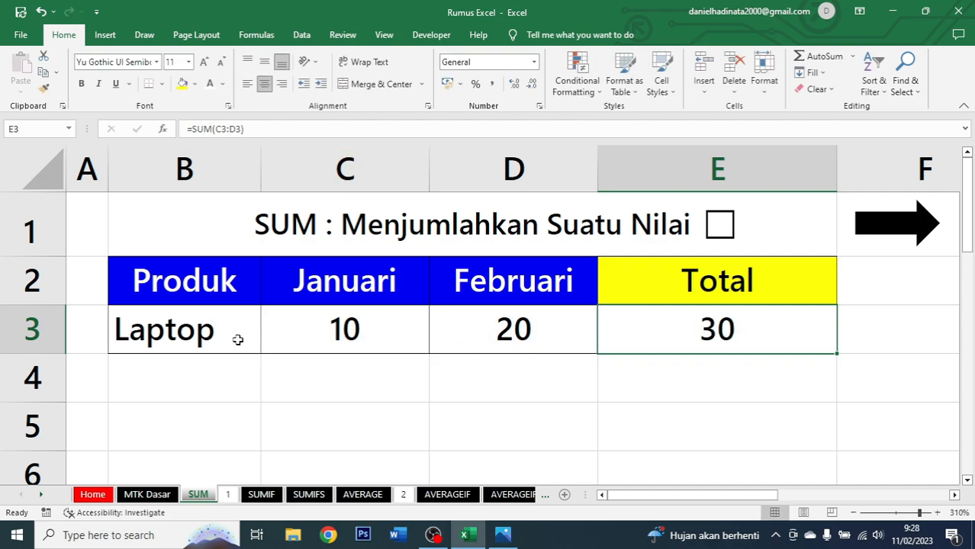
Tick the checkbox beside the SUM title.
click(340, 328)
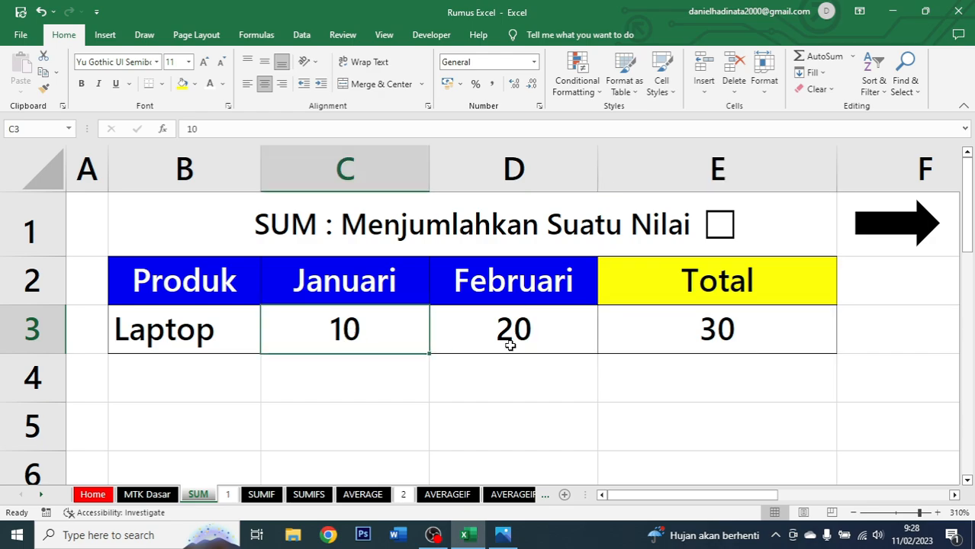
click(538, 335)
click(708, 334)
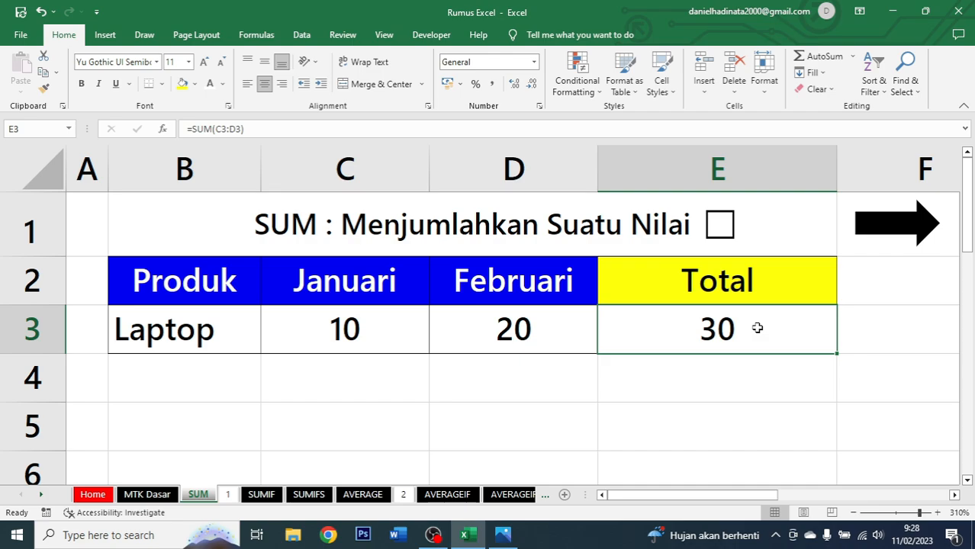
click(722, 235)
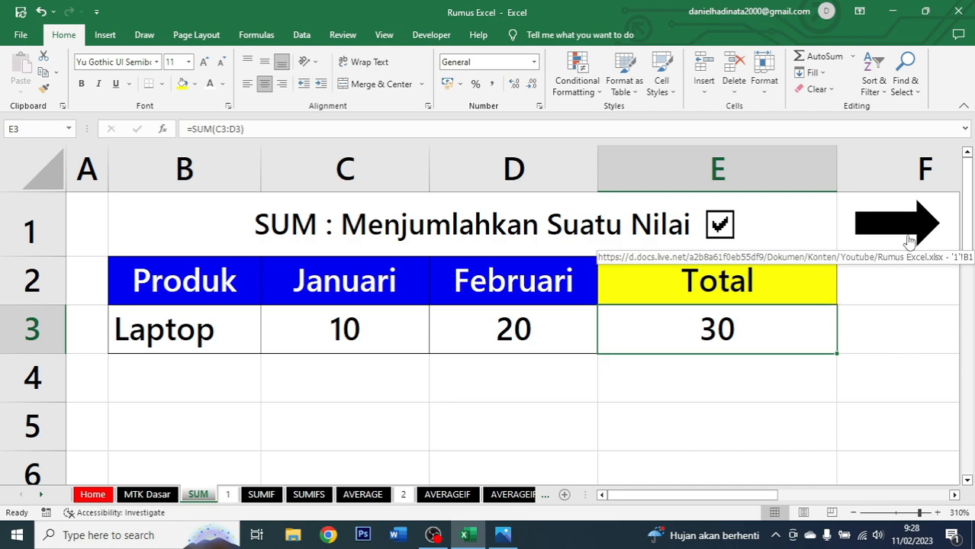
Follow the arrow link to the SUM case-study sheet and examine its table of products and monthly values.
click(908, 225)
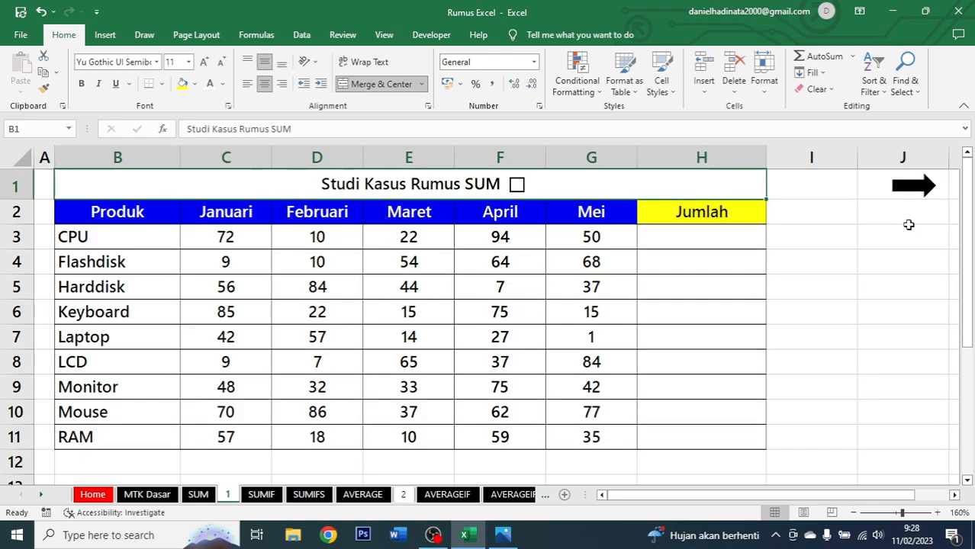
click(700, 236)
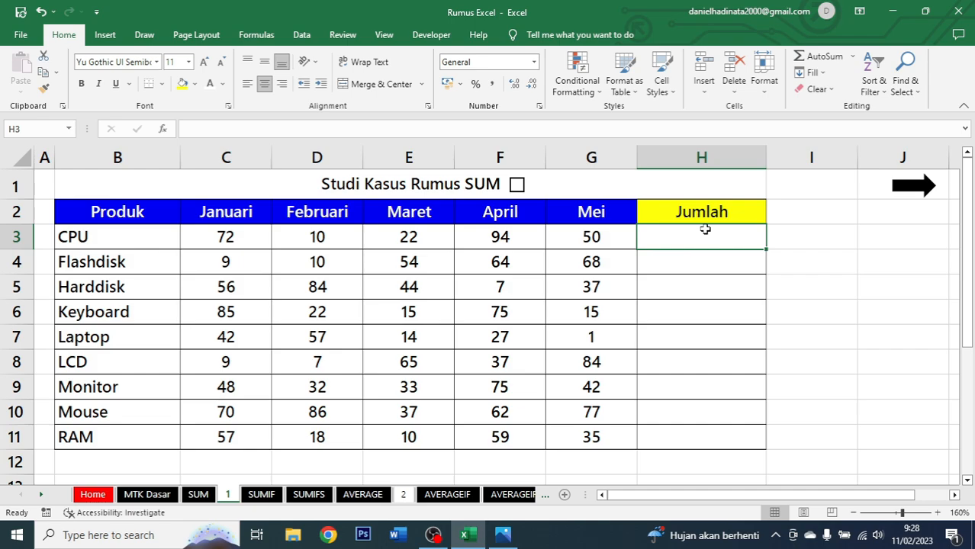
drag(124, 213, 135, 447)
drag(241, 217, 594, 440)
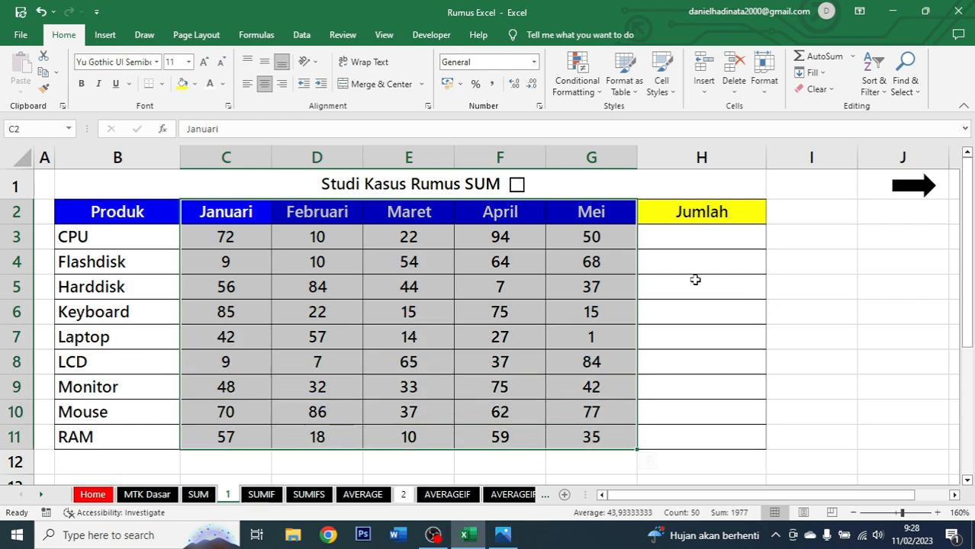
click(713, 229)
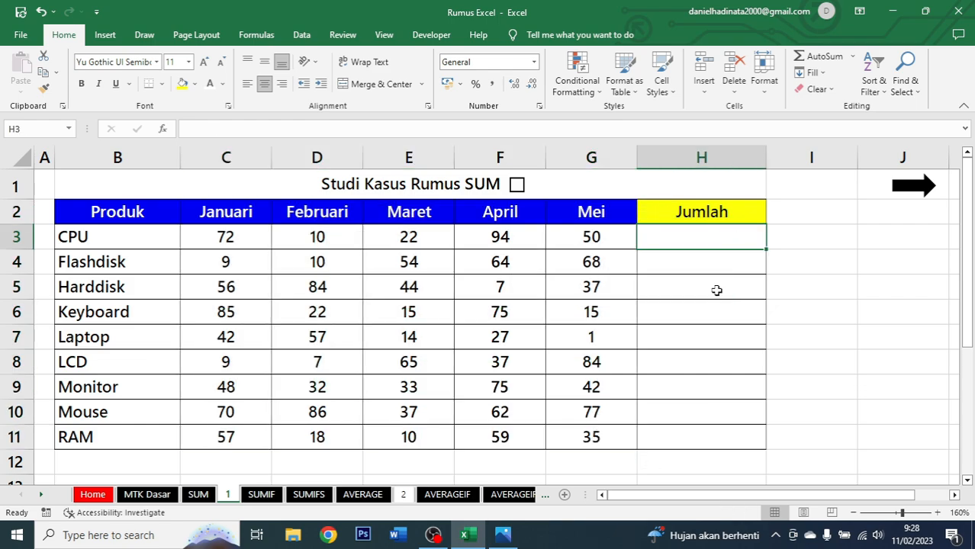
Enter the formula =SUM(C3:G3) in the Jumlah cell for CPU.
text(=)
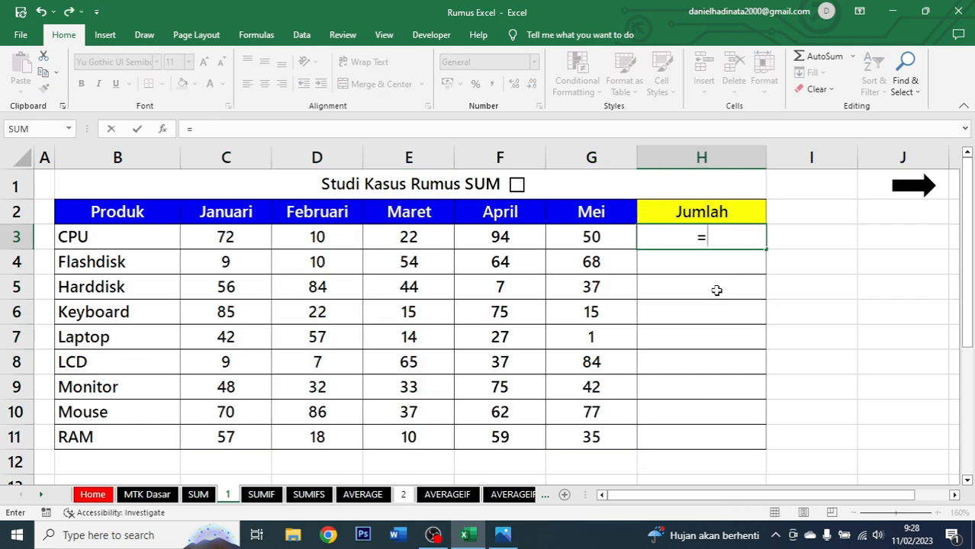
text(sum)
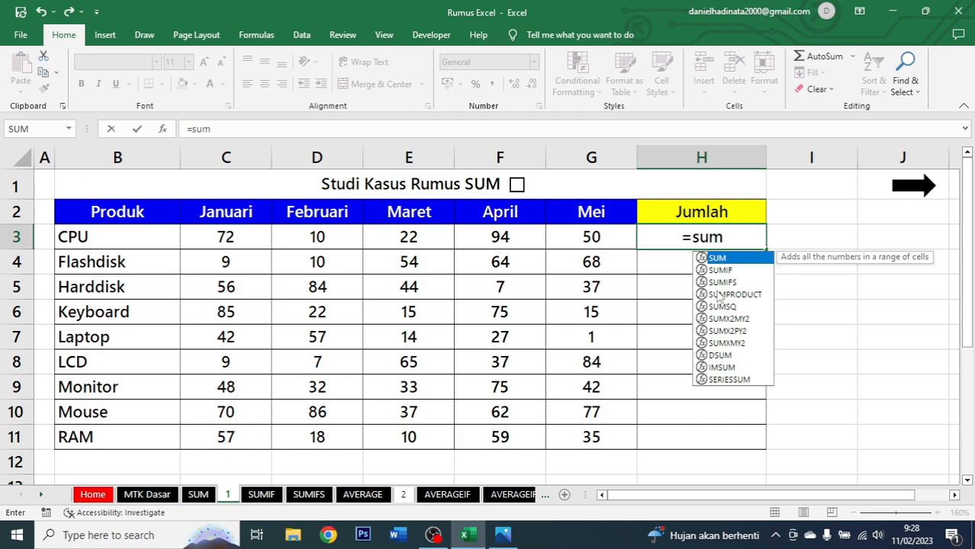
key(Tab)
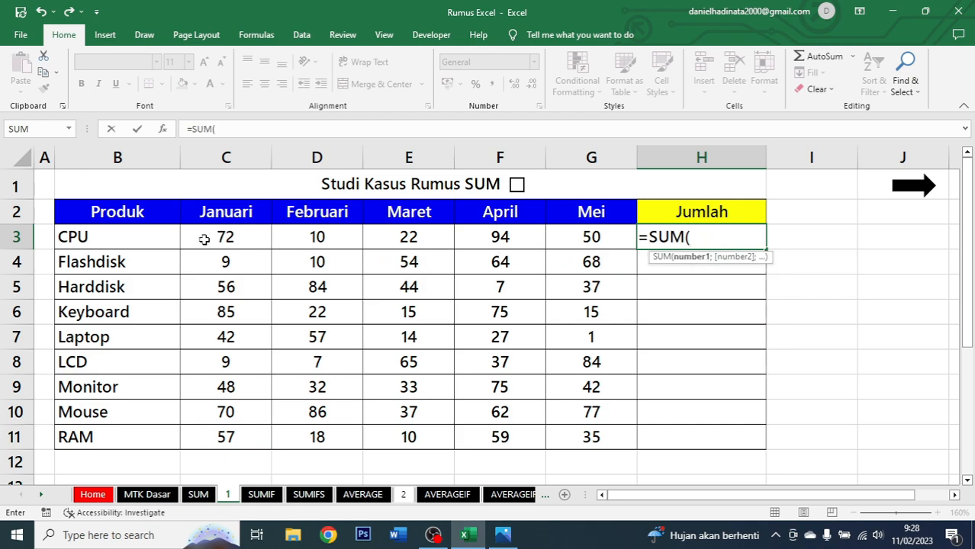
drag(224, 236, 573, 237)
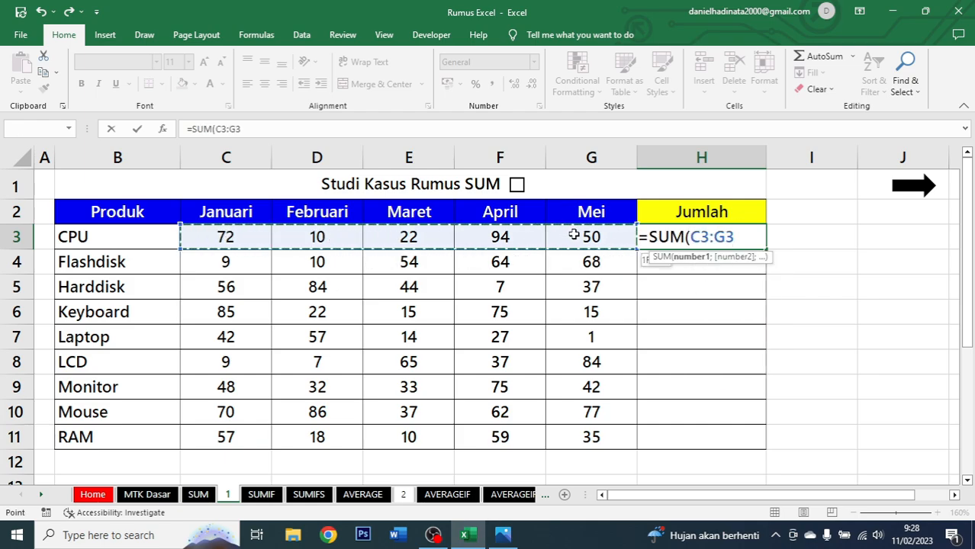
text())
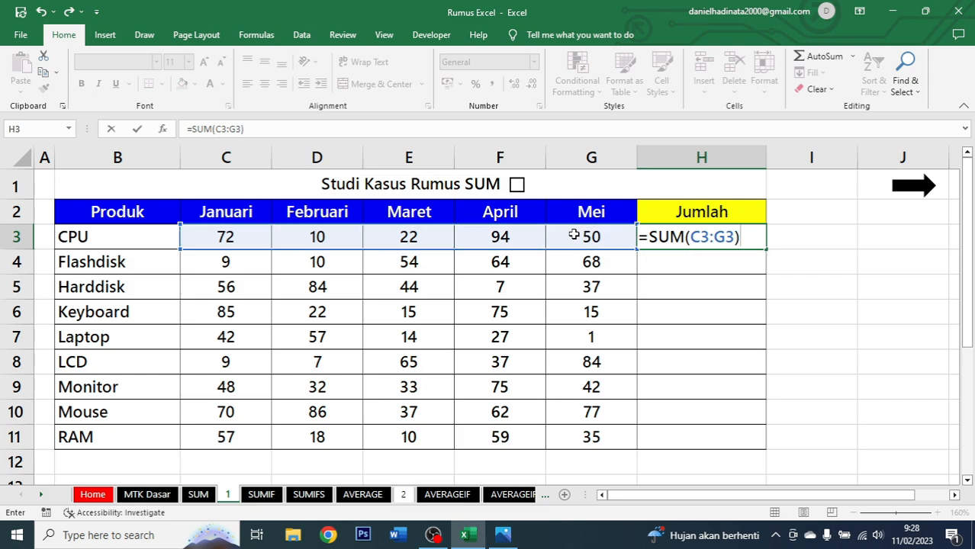
key(ctrl+Return)
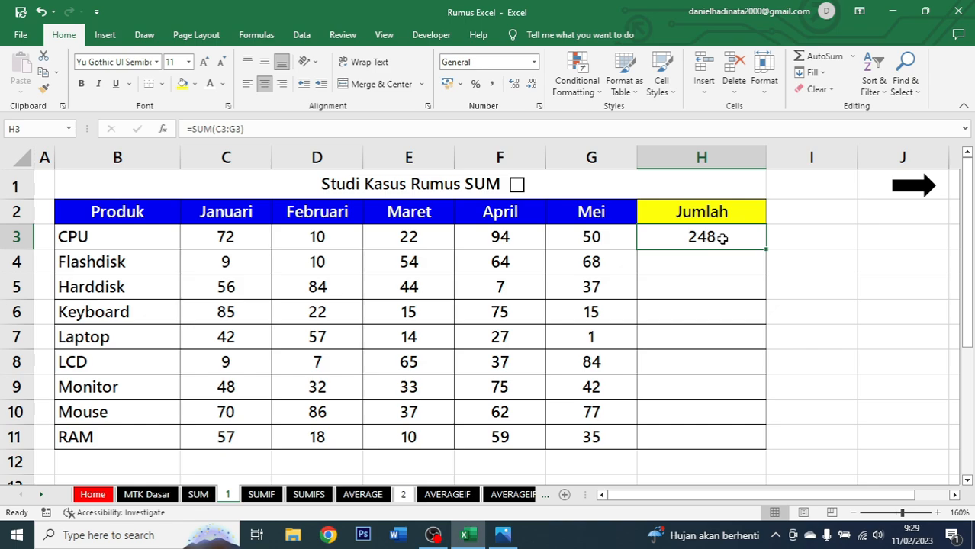
Fill the SUM formula down the Jumlah column for all products through RAM.
double_click(764, 249)
click(729, 259)
click(725, 440)
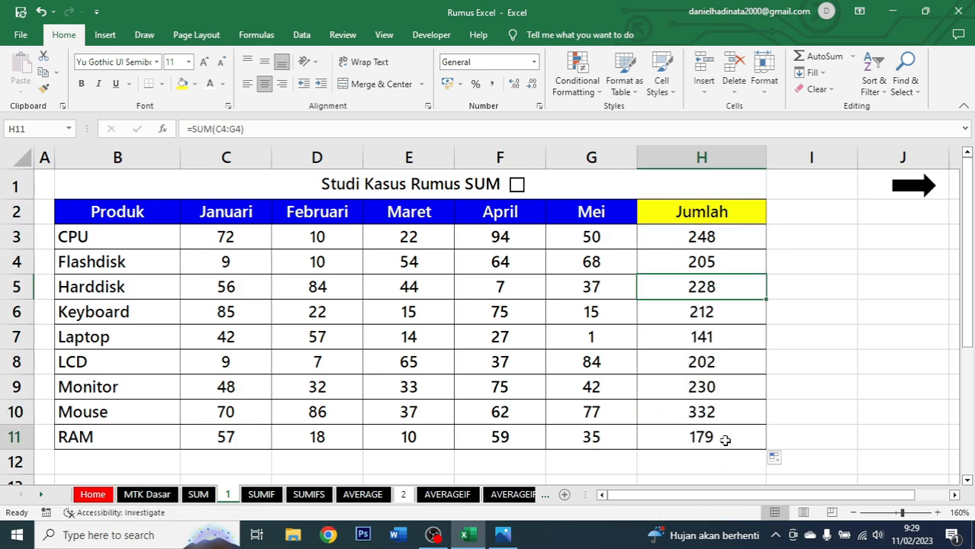
drag(725, 440, 712, 264)
click(712, 263)
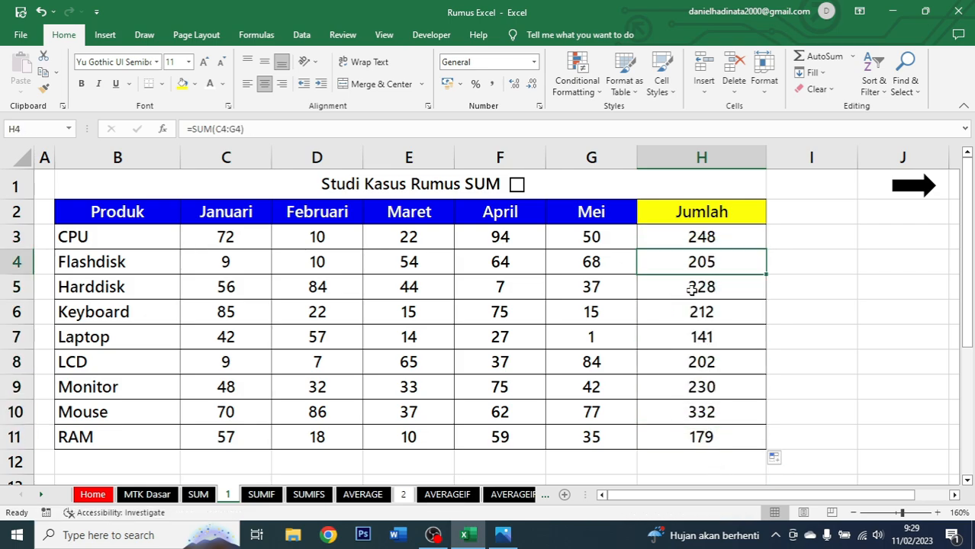
click(696, 342)
drag(701, 438, 725, 238)
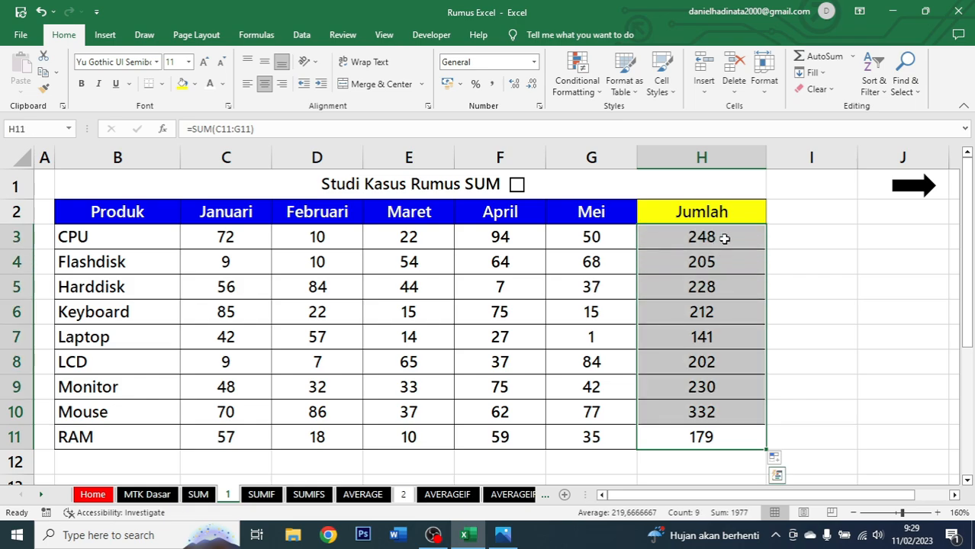
click(724, 238)
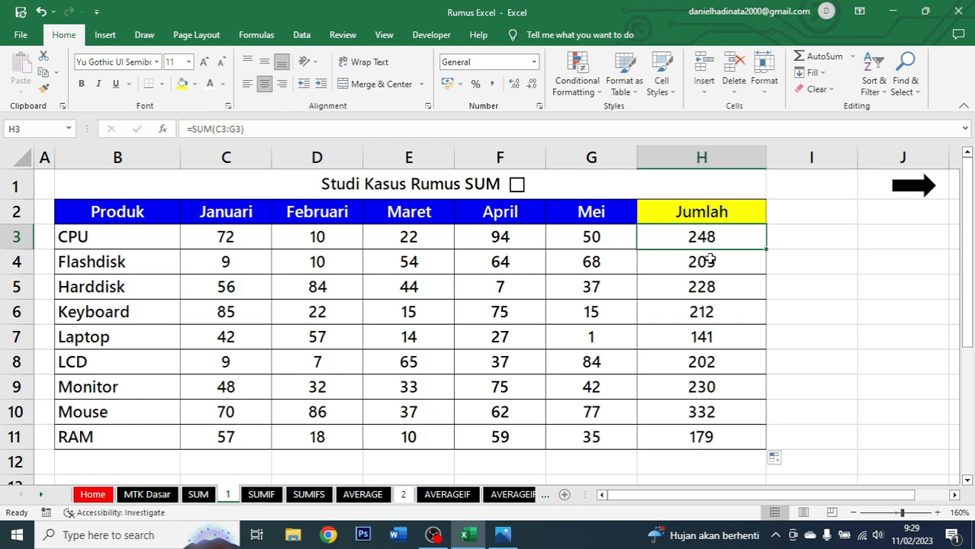
Tick the checkbox beside the Studi Kasus Rumus SUM title and follow the arrow link to the SUMIF sheet.
click(517, 185)
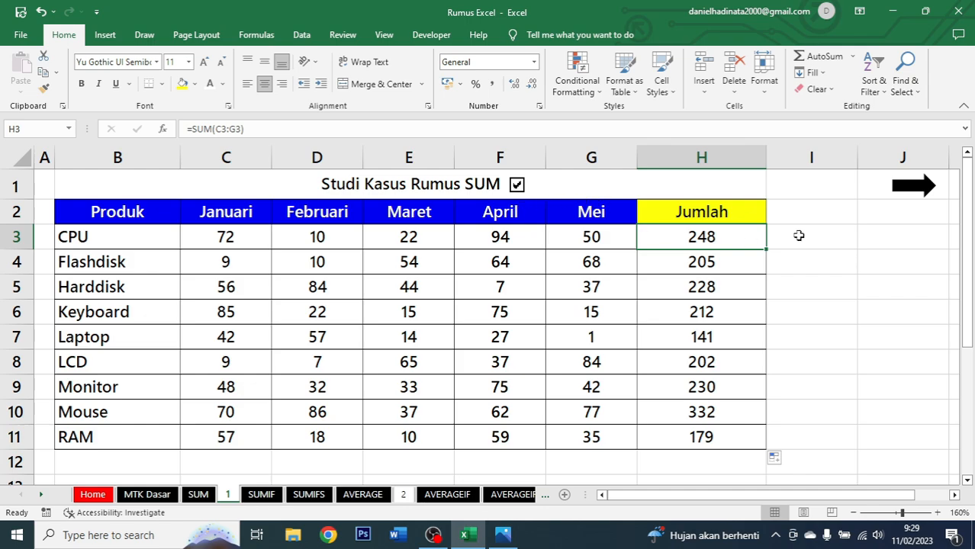
click(909, 193)
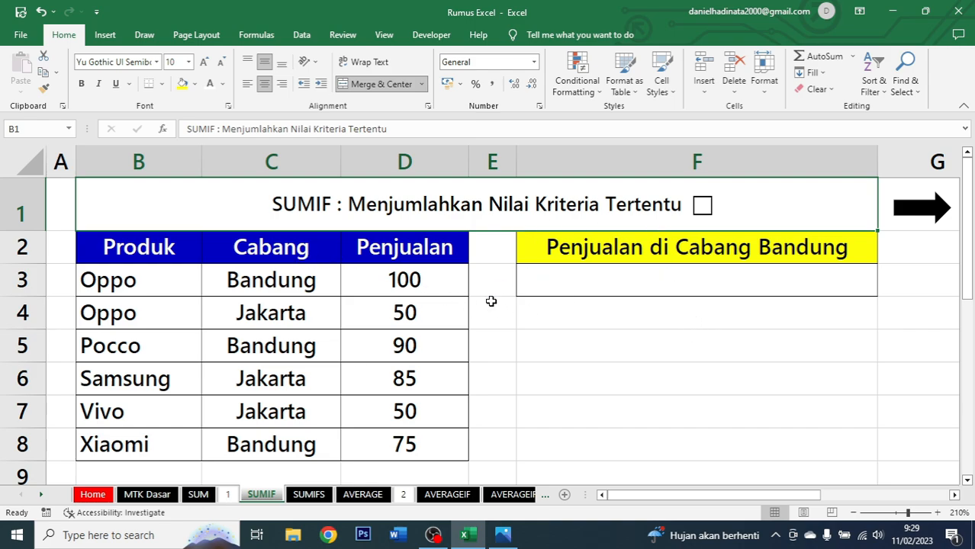
Examine the SUMIF sheet's Produk, Cabang and Penjualan columns and the Penjualan di Cabang Bandung header.
drag(112, 247, 408, 449)
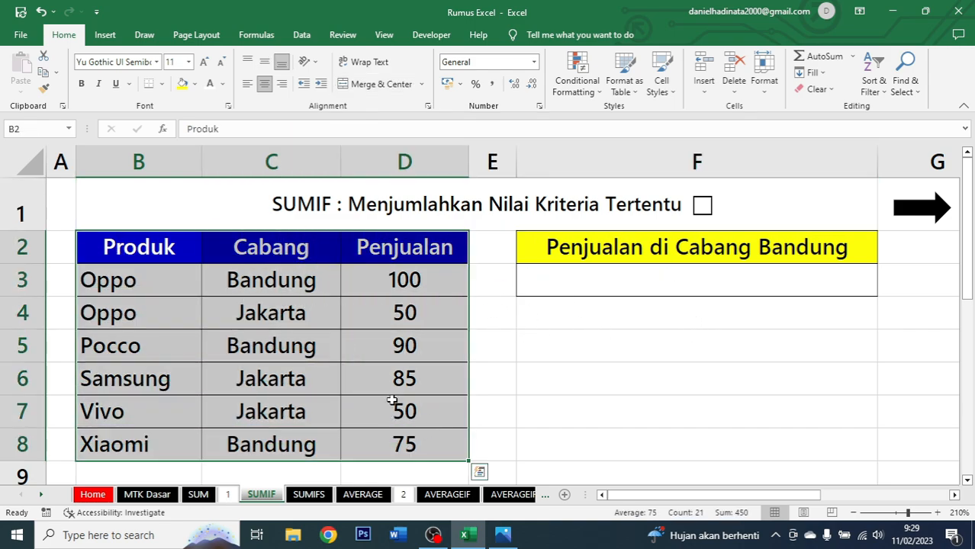
drag(133, 246, 141, 441)
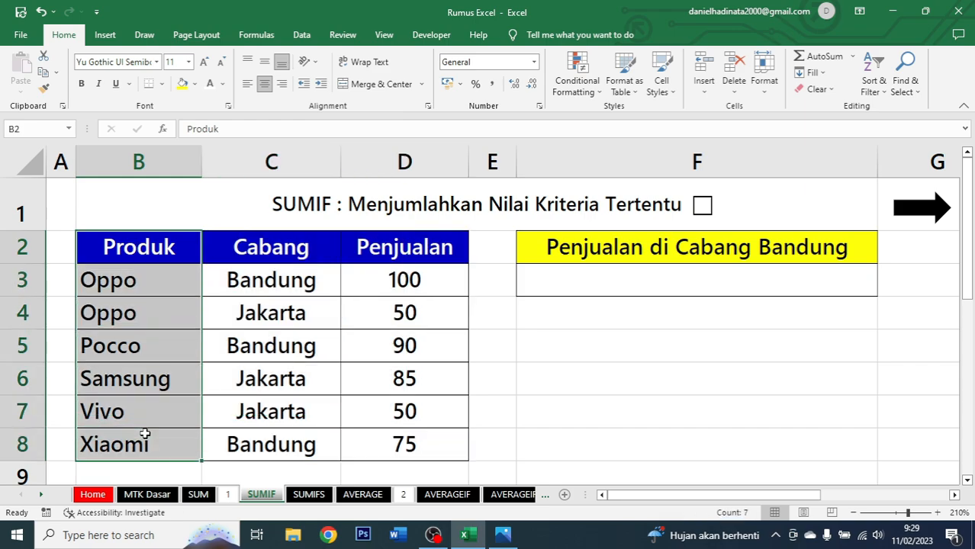
drag(318, 250, 287, 429)
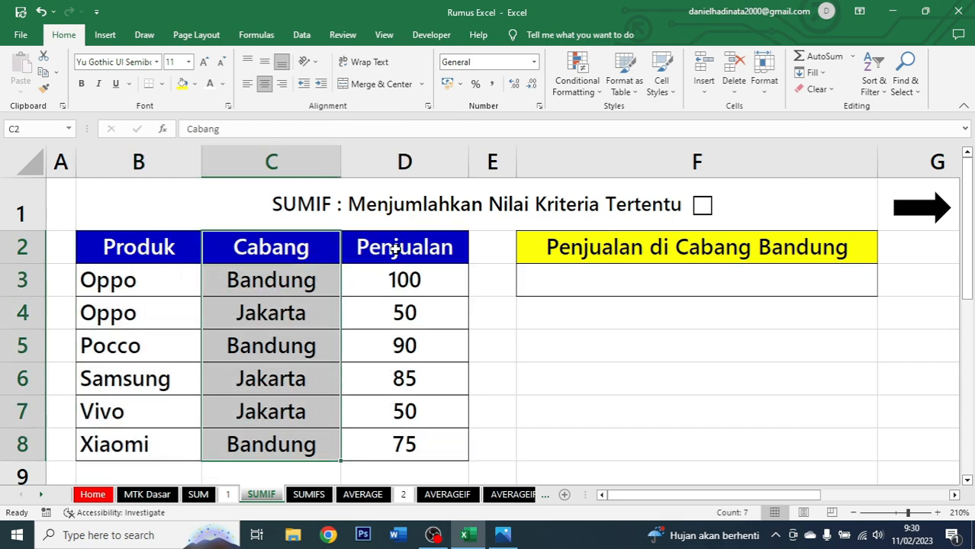
drag(394, 244, 411, 446)
click(581, 283)
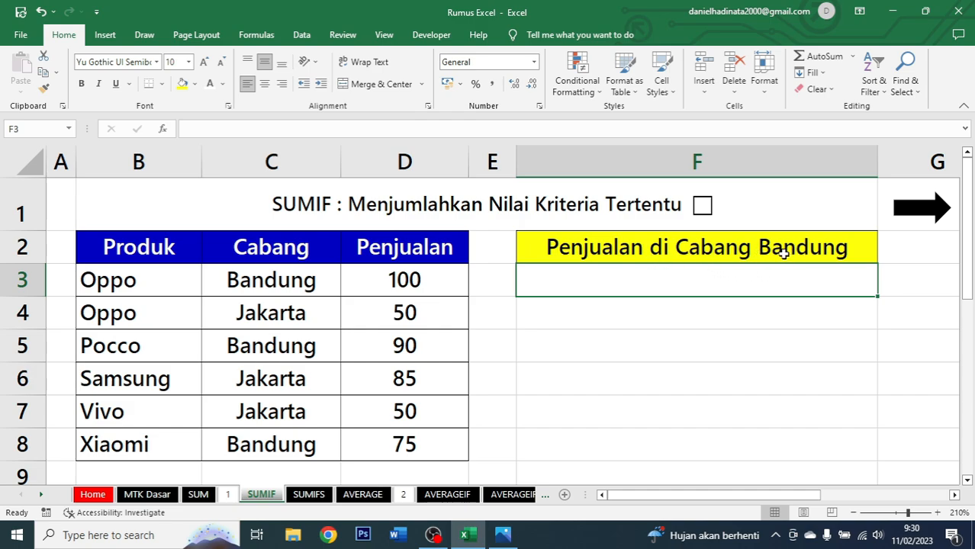
click(717, 246)
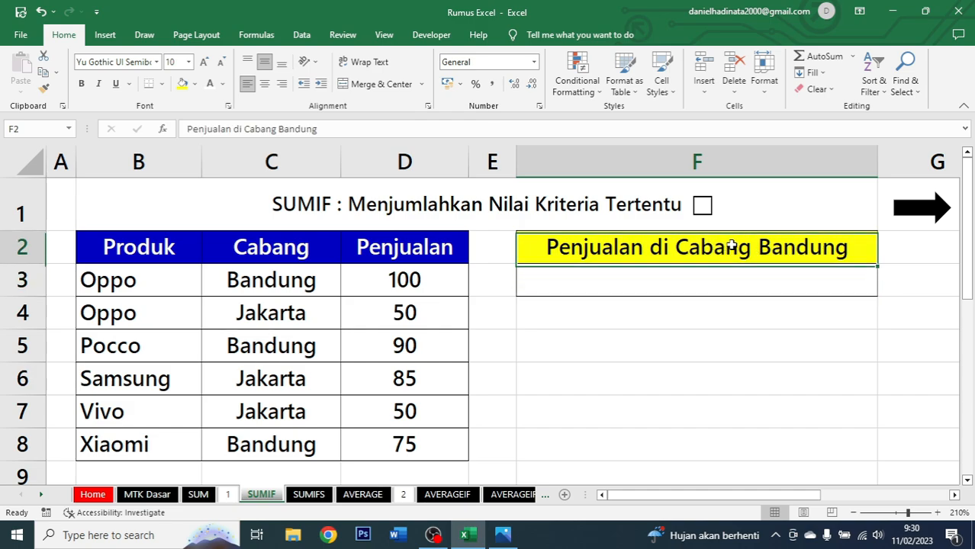
Colour the words Cabang Bandung in the result header red.
double_click(689, 247)
drag(675, 247, 849, 252)
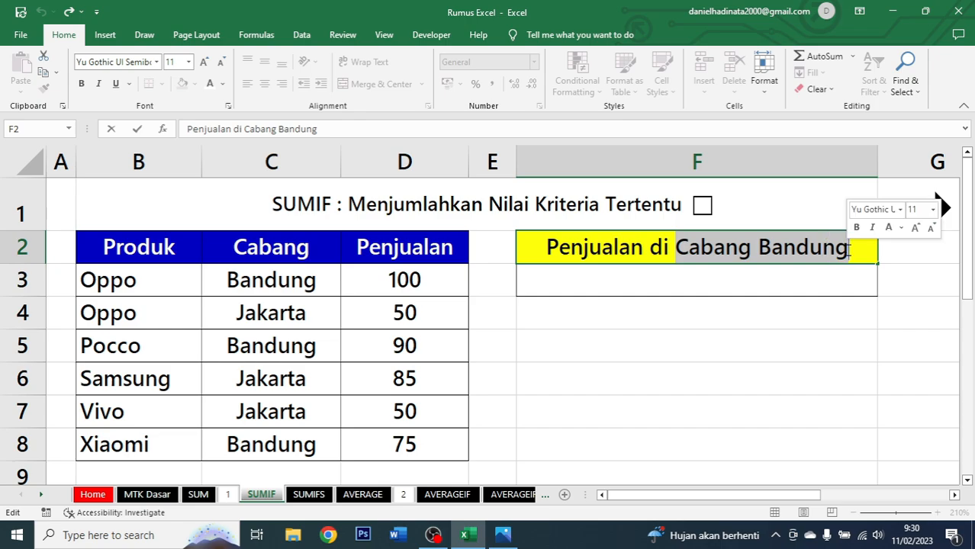
click(901, 228)
click(867, 356)
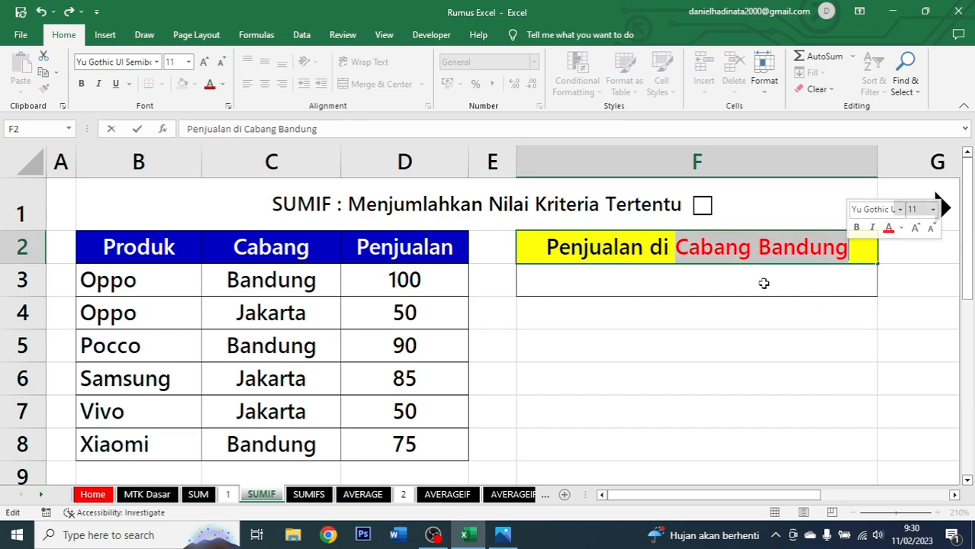
click(701, 278)
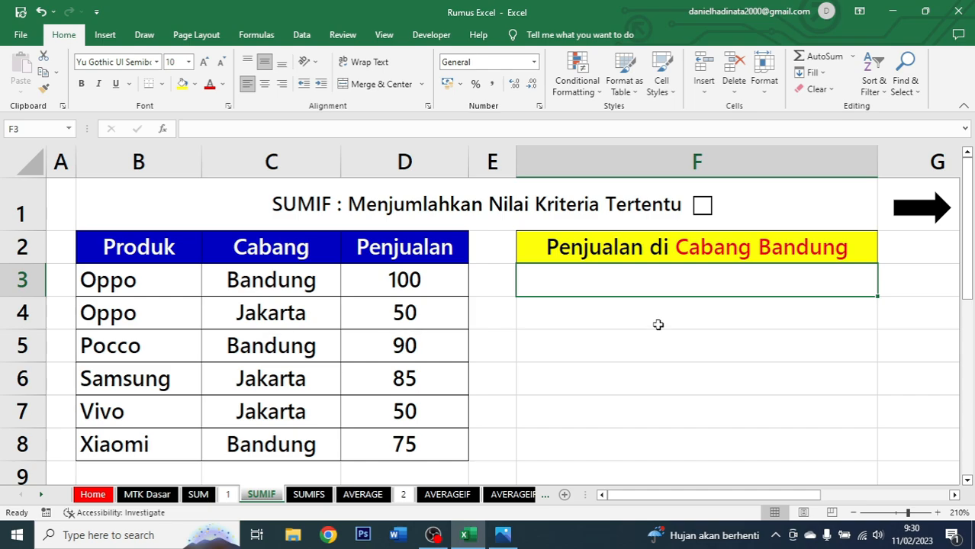
Enter the formula =SUMIF(C2:C8;"Bandung";D2:D8) in the cell below the Penjualan di Cabang Bandung header.
text(=)
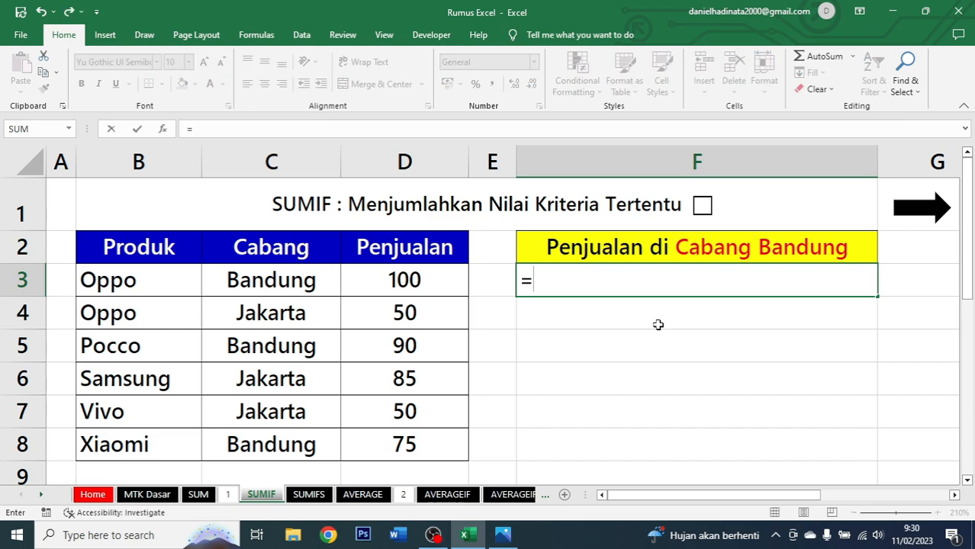
text(sumif)
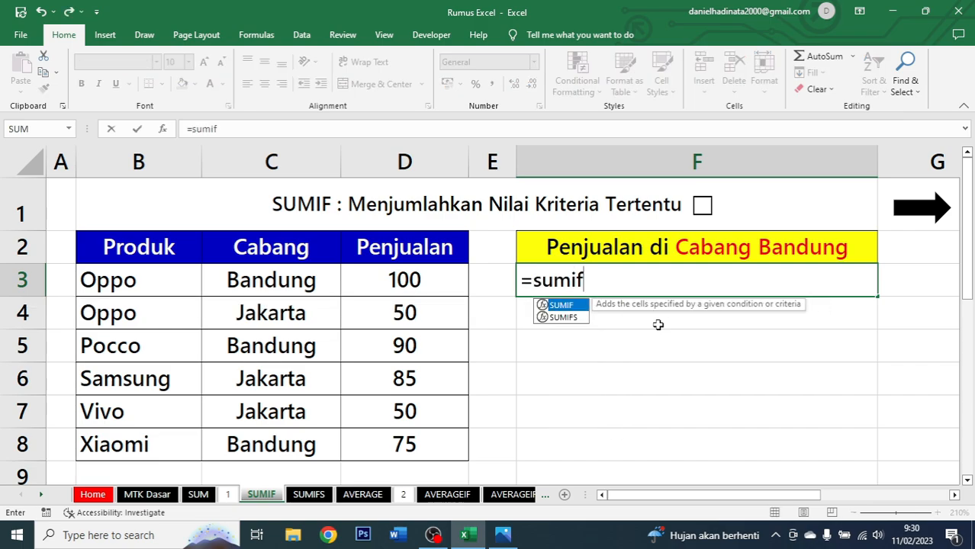
key(Tab)
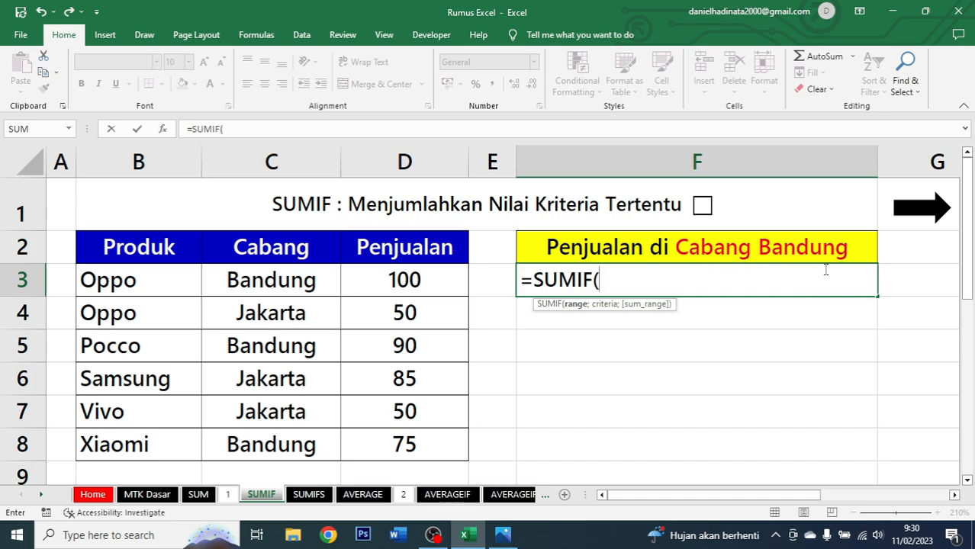
click(312, 253)
drag(312, 253, 294, 448)
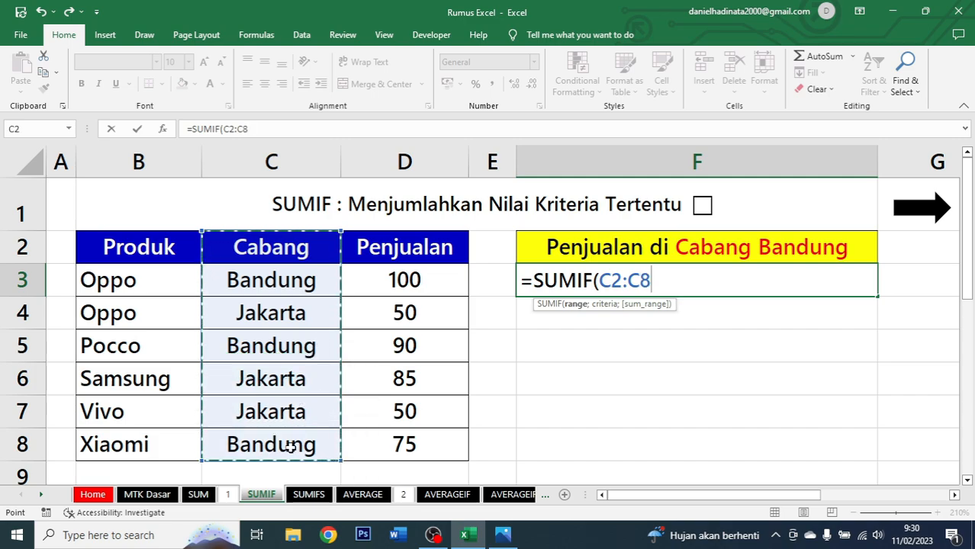
text(;)
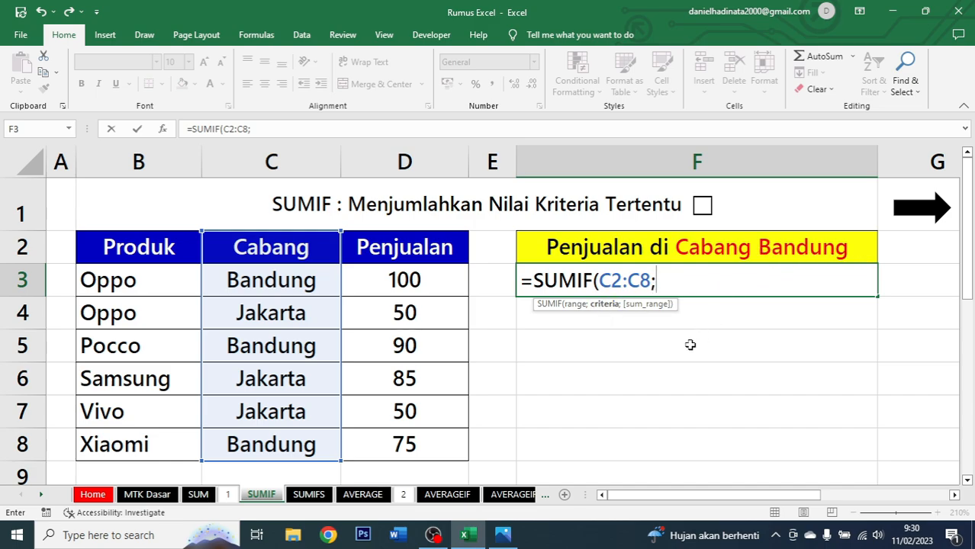
text(")
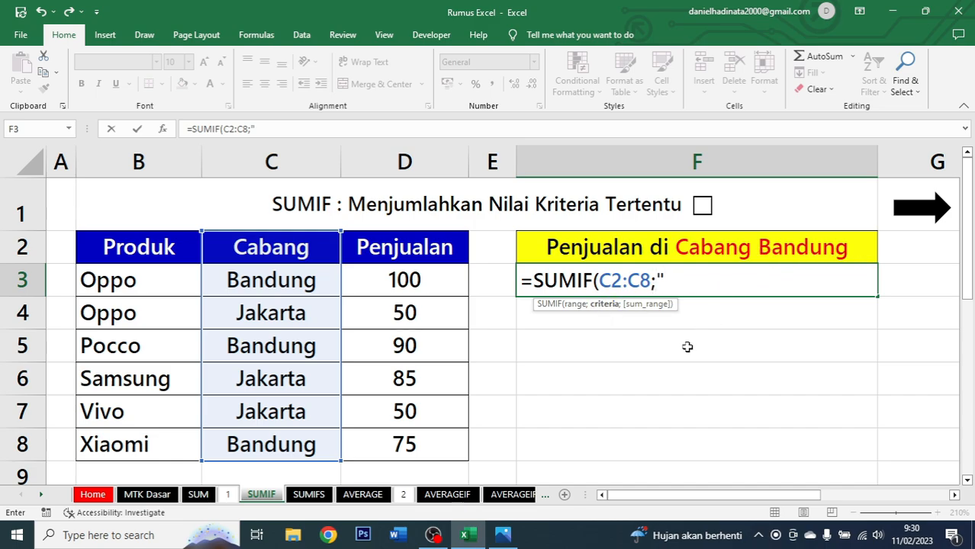
text(Ban)
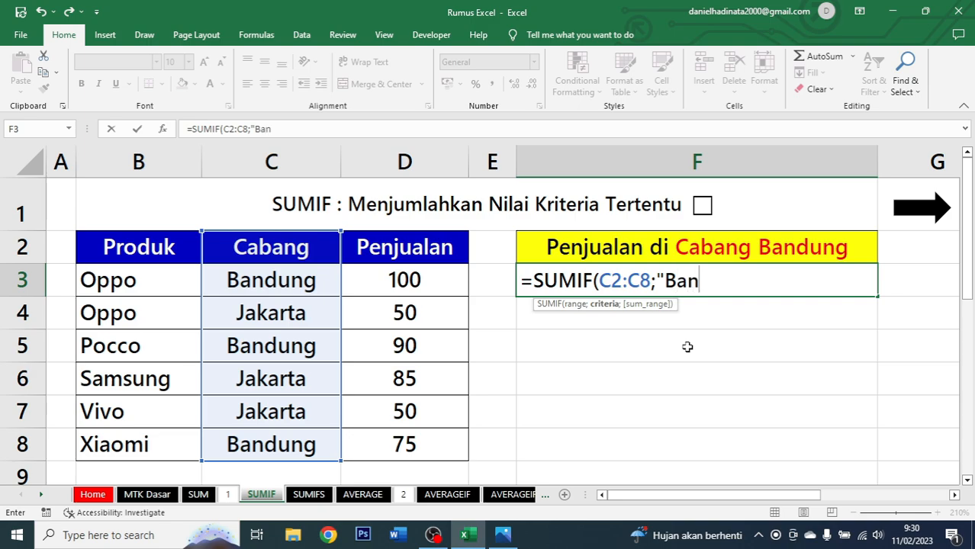
text(dung)
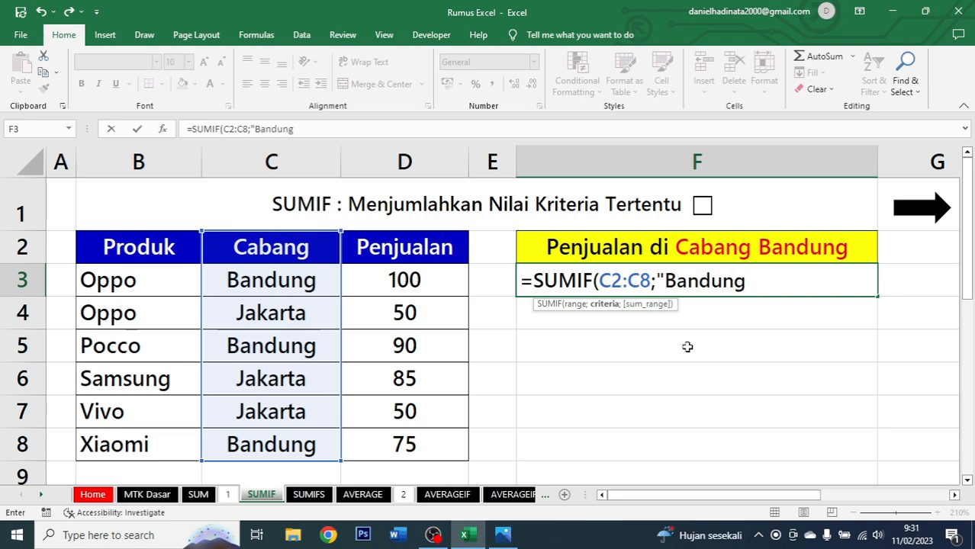
text(";)
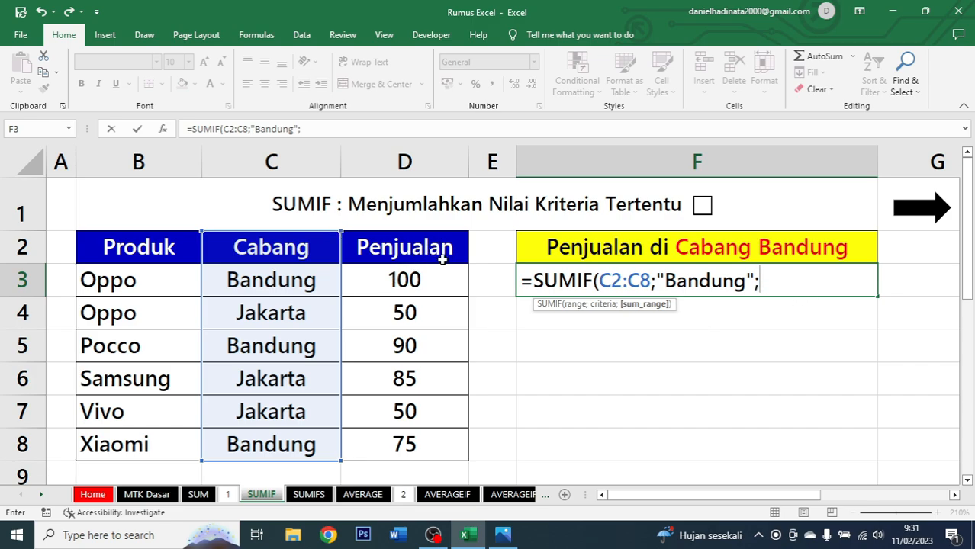
drag(421, 254, 410, 454)
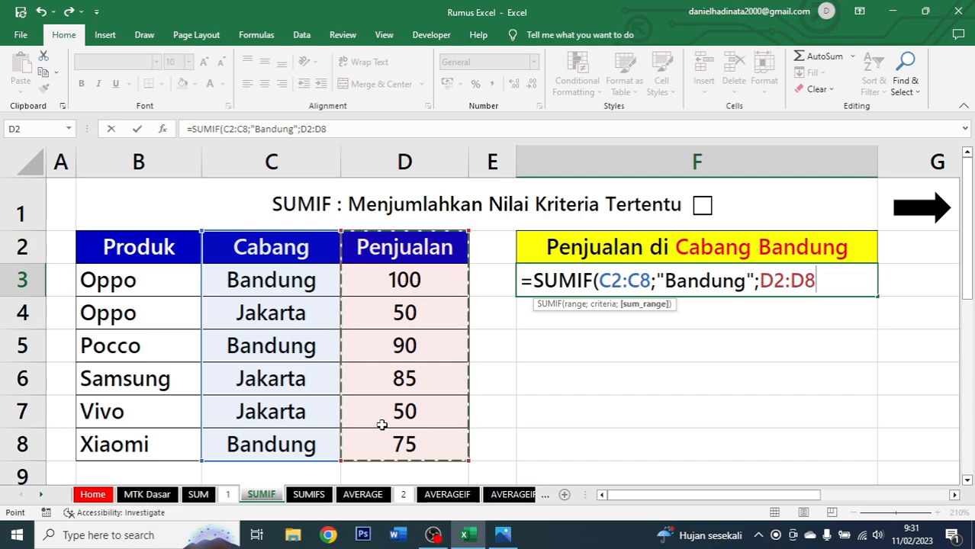
text())
key(ctrl+Return)
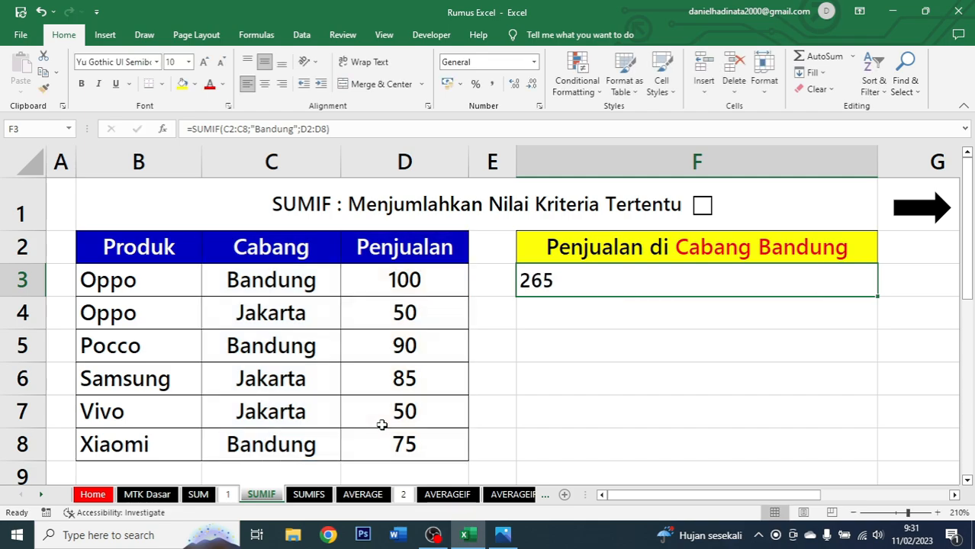
Centre the SUMIF result in its cell and select each Bandung row's branch and sales values to verify the total.
click(266, 85)
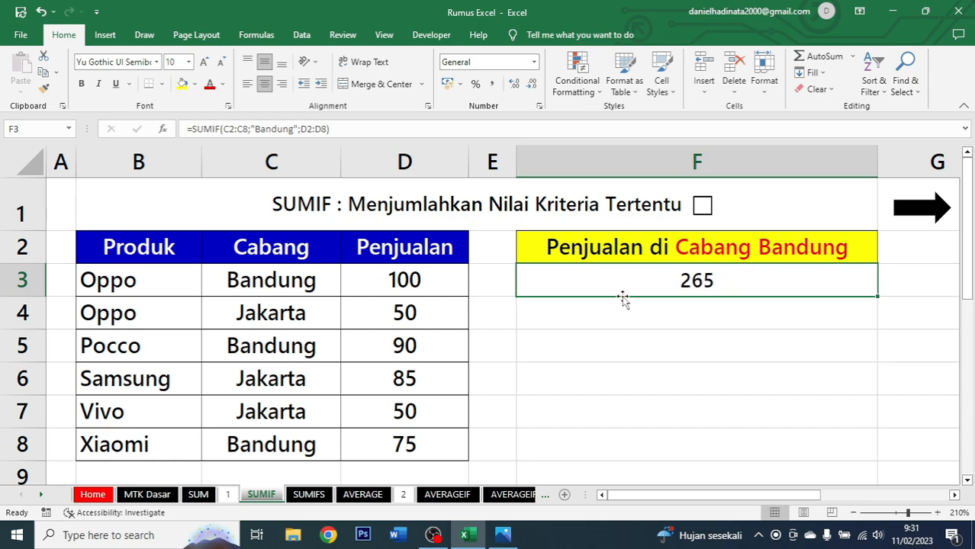
drag(255, 268, 382, 281)
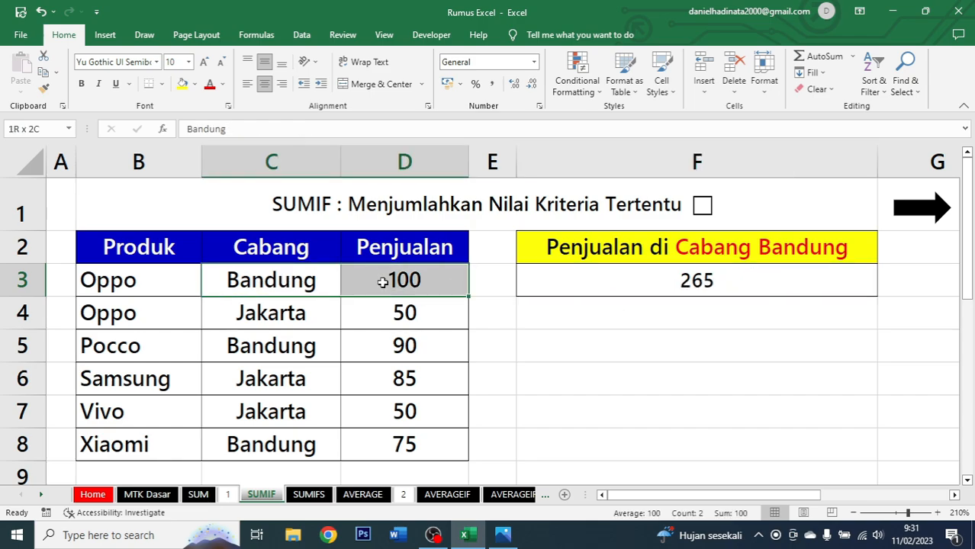
ctrl+click(310, 349)
drag(310, 351, 374, 347)
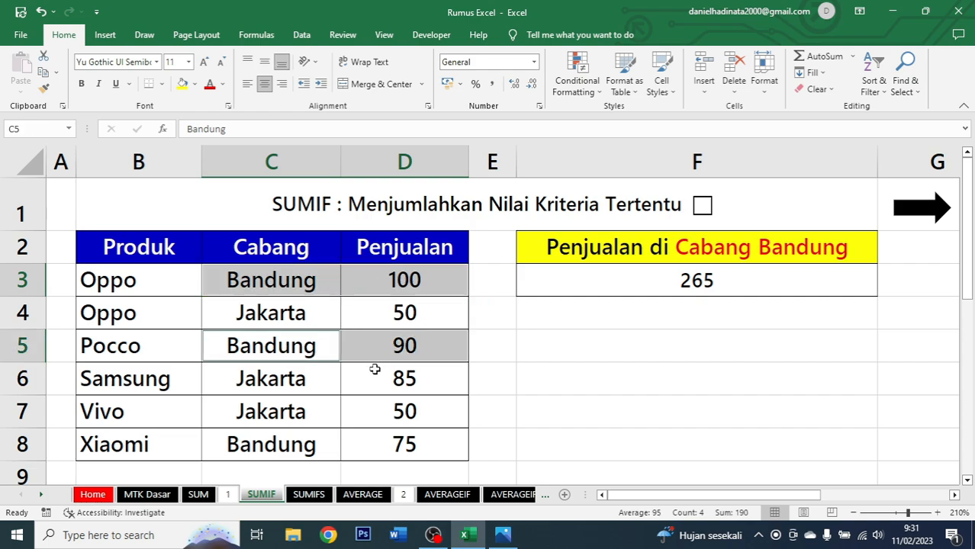
ctrl+click(287, 445)
drag(287, 445, 389, 443)
click(729, 286)
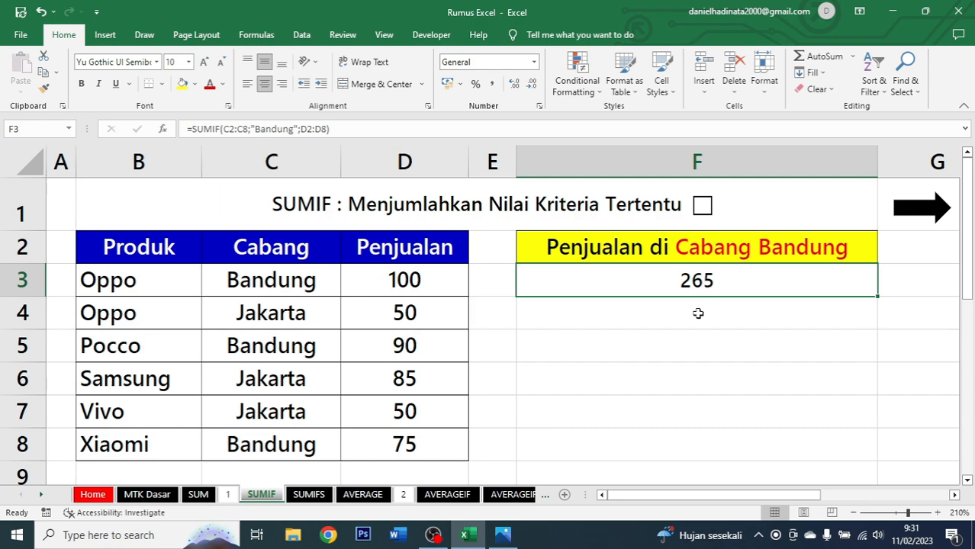
Tick the checkbox beside the SUMIF title and follow the arrow link to the SUMIFS sheet.
click(696, 216)
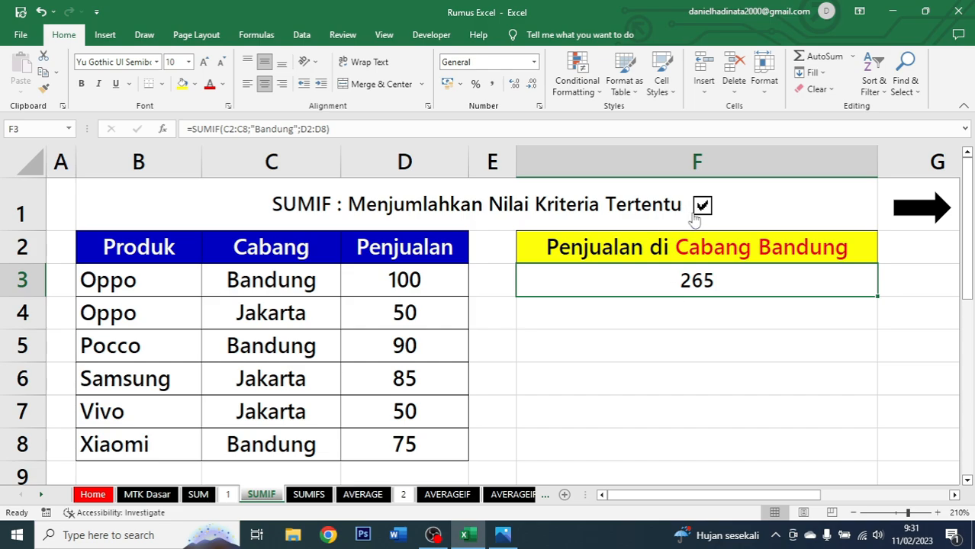
click(939, 220)
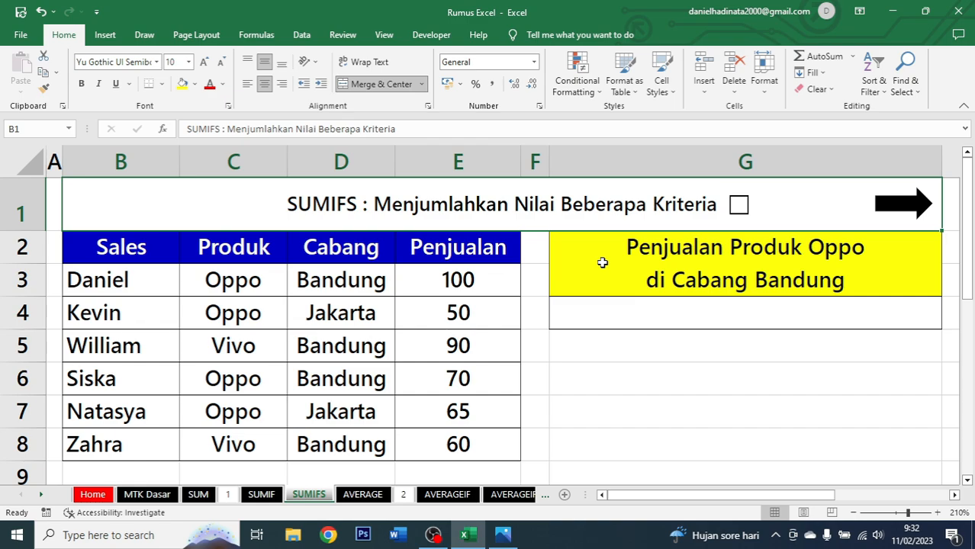
Examine the SUMIFS sheet's Sales, Produk, Cabang and Penjualan columns.
drag(128, 245, 457, 442)
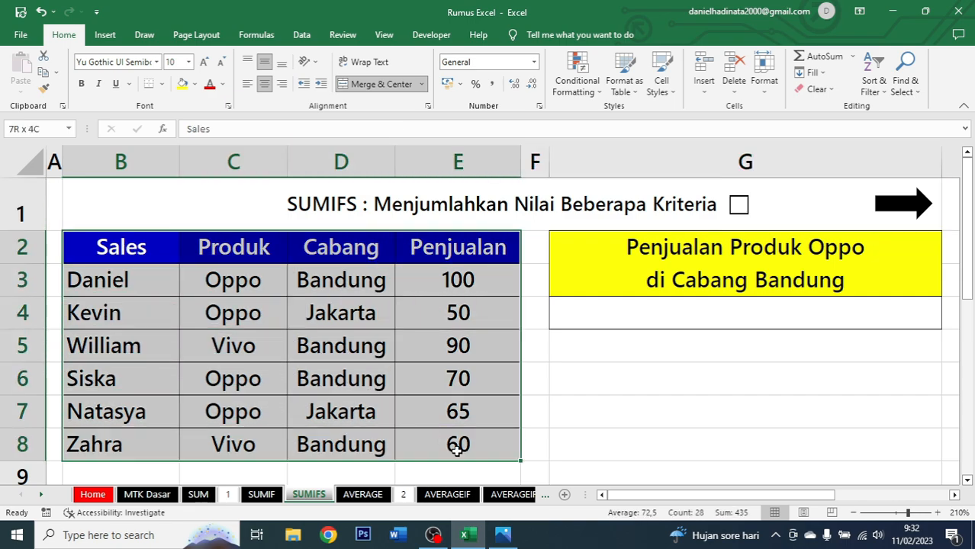
click(155, 259)
drag(155, 260, 168, 440)
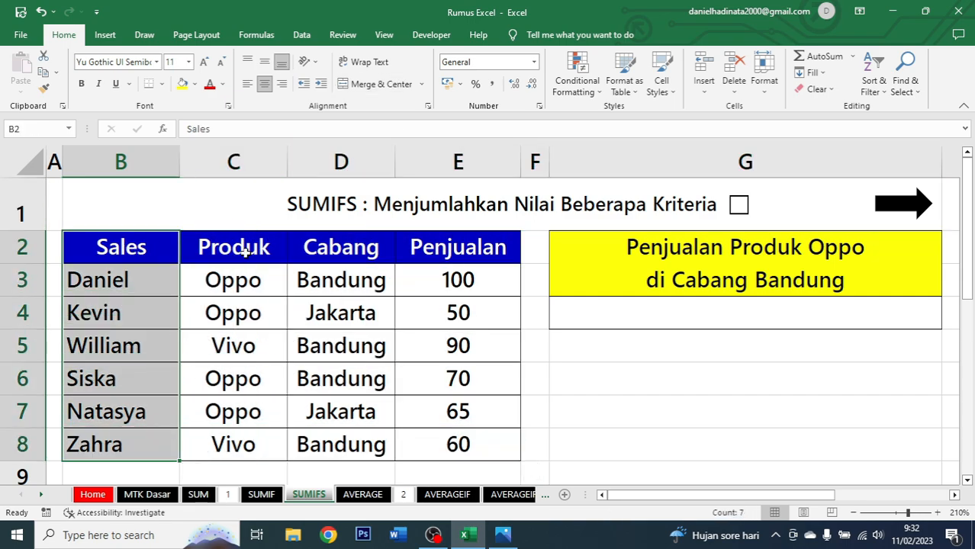
drag(245, 251, 242, 436)
drag(337, 250, 326, 444)
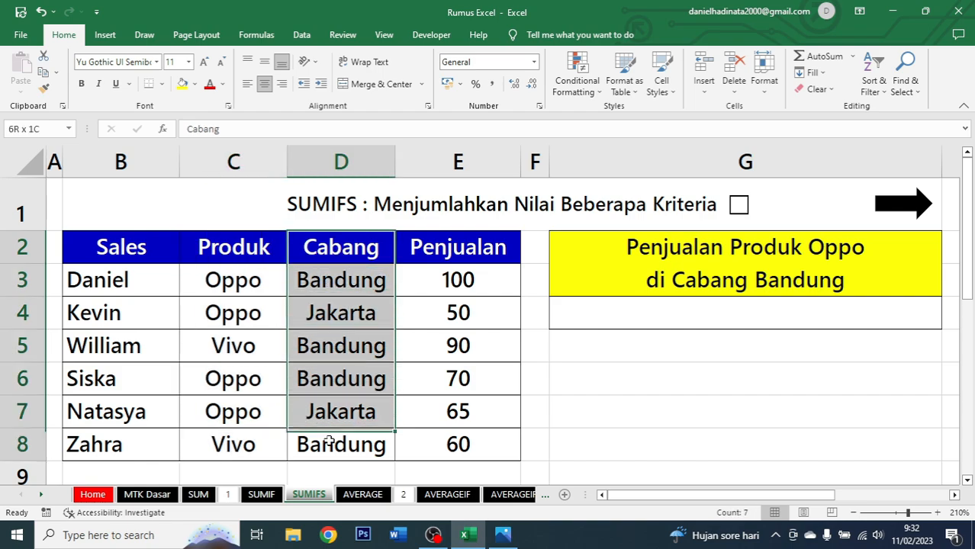
drag(457, 250, 454, 444)
Colour the words Produk Oppo and Cabang Bandung in the result header red.
click(674, 256)
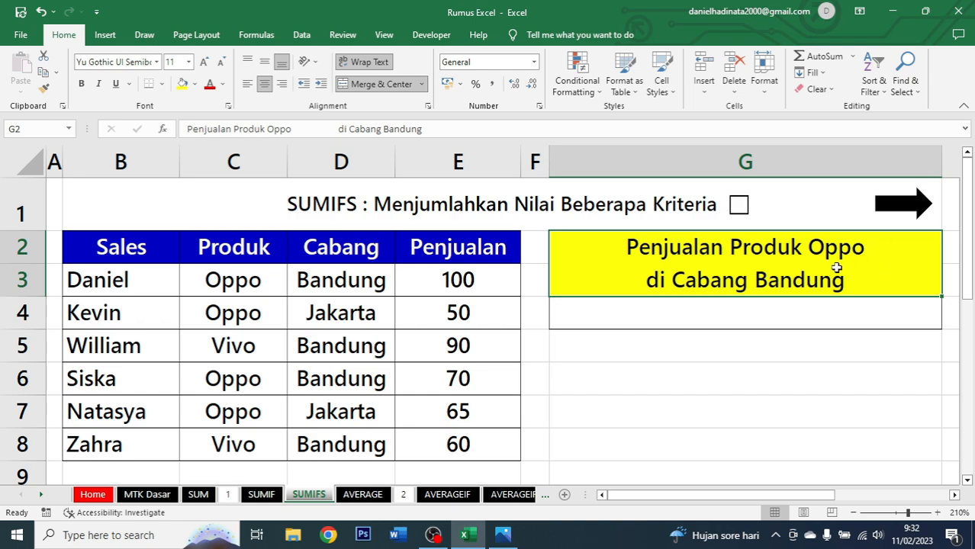
double_click(732, 244)
mouse_move(731, 246)
mouse_down()
mouse_move(871, 250)
mouse_move(740, 246)
mouse_up()
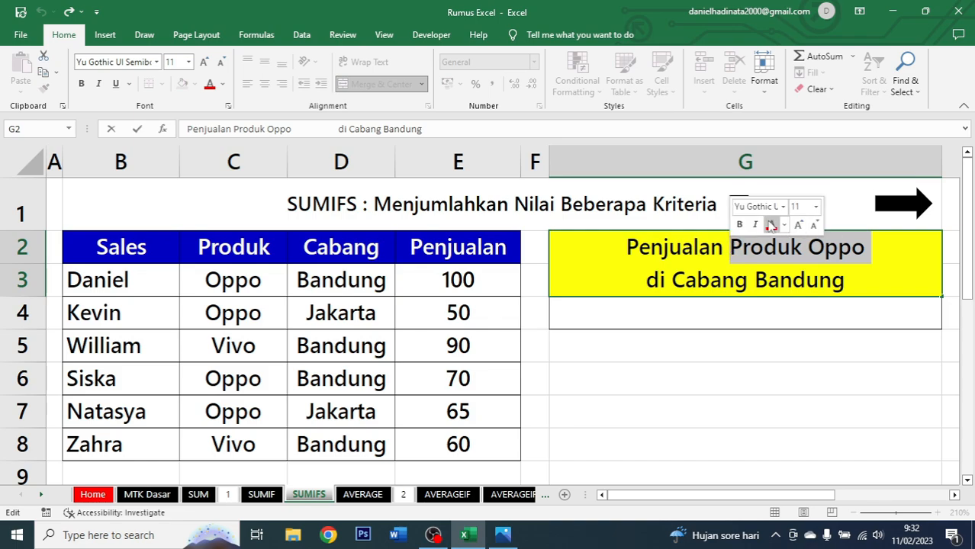
click(771, 225)
click(819, 280)
drag(846, 282, 671, 282)
click(717, 260)
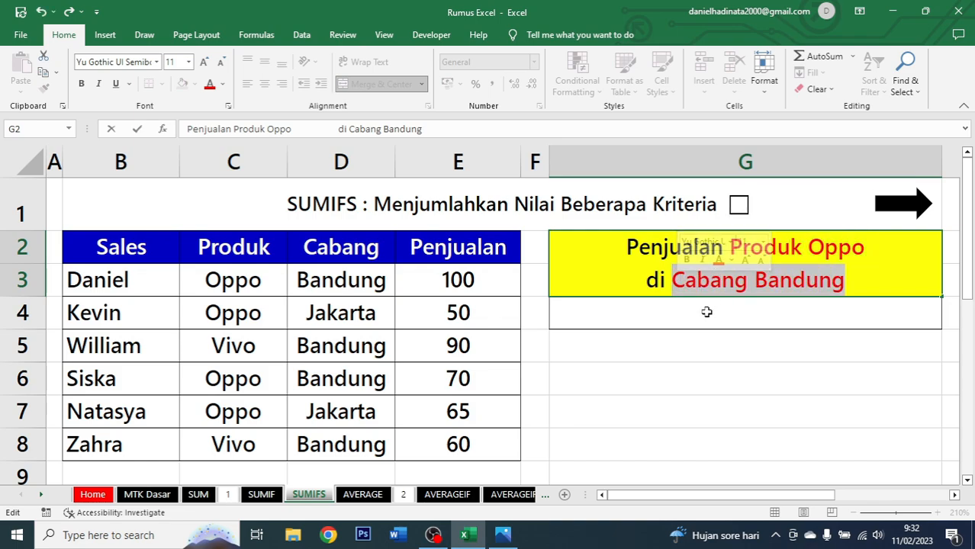
Enter the formula =SUMIFS(E2:E8;C2:C8;"Oppo";D2:D8;"Bandung") in the cell below the Penjualan Produk Oppo di Cabang Bandung header.
click(705, 313)
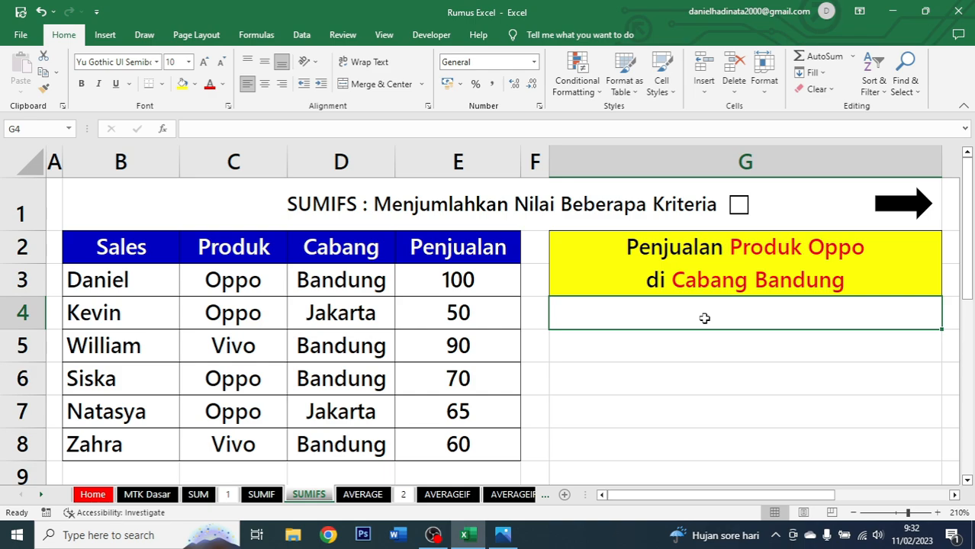
text(=)
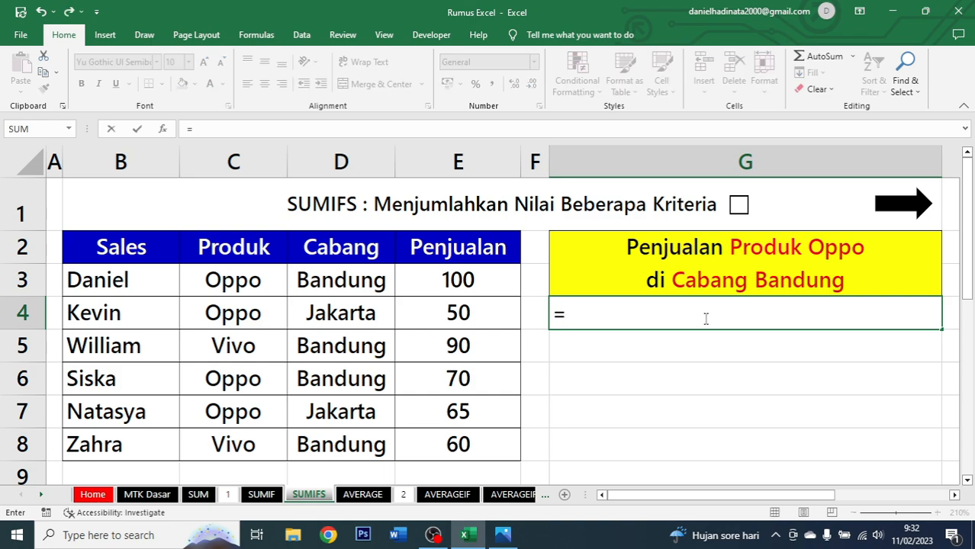
text(sumifs)
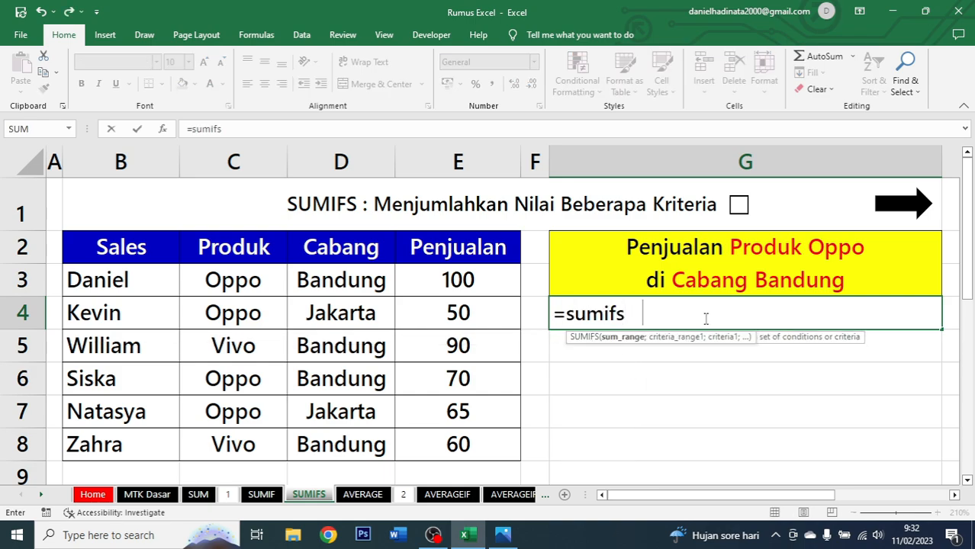
key(Tab)
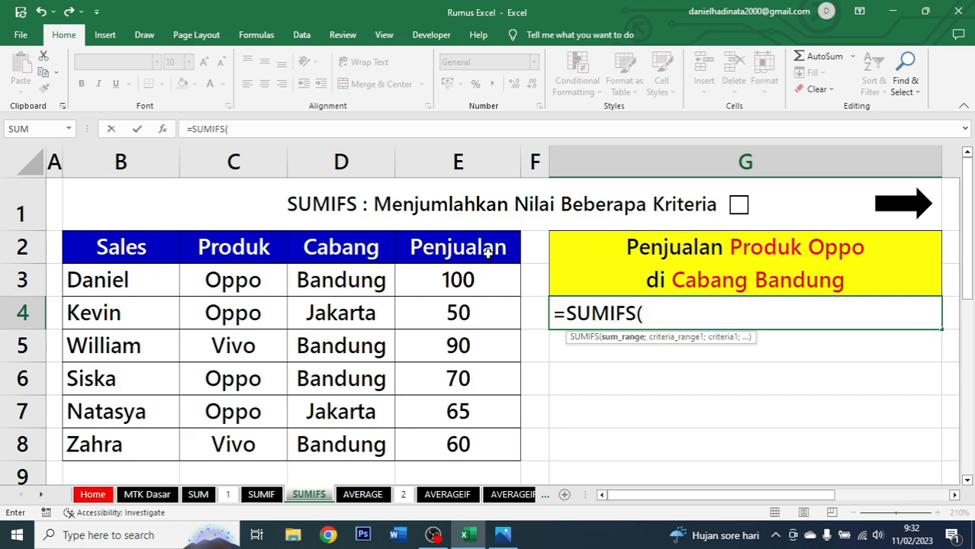
drag(485, 251, 485, 443)
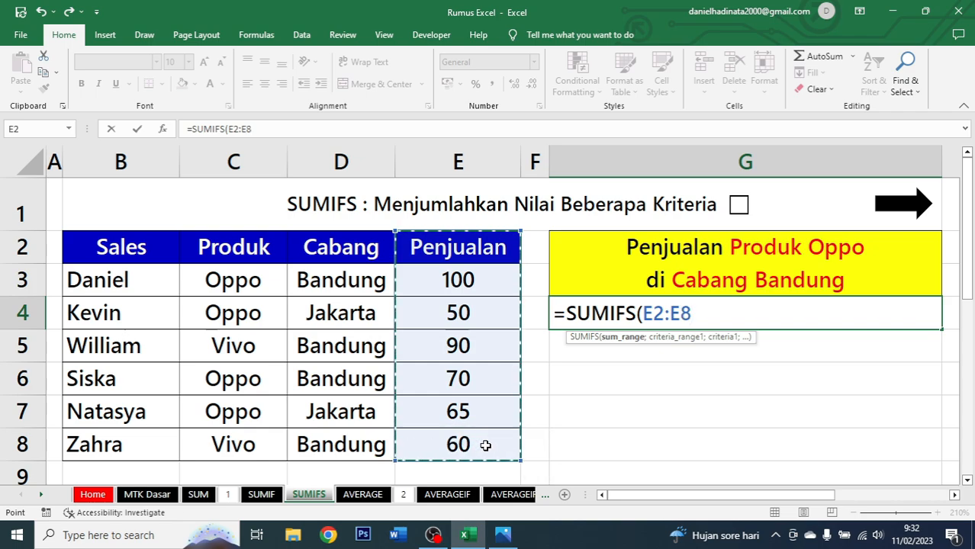
text(;)
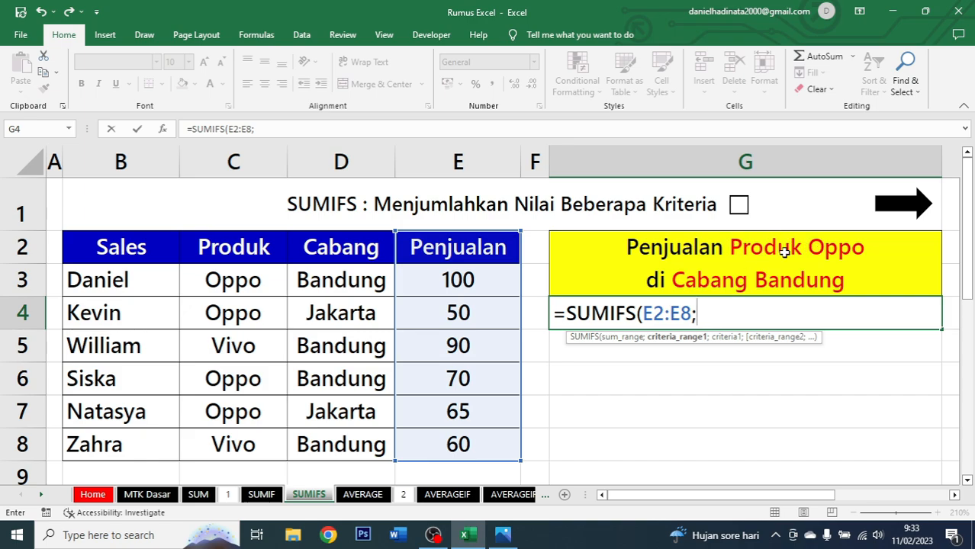
drag(255, 249, 252, 443)
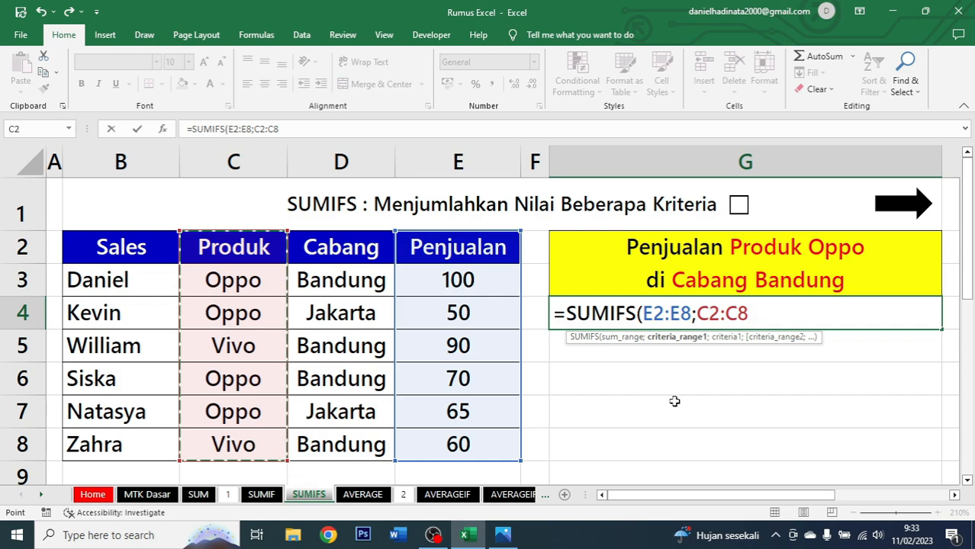
text(;)
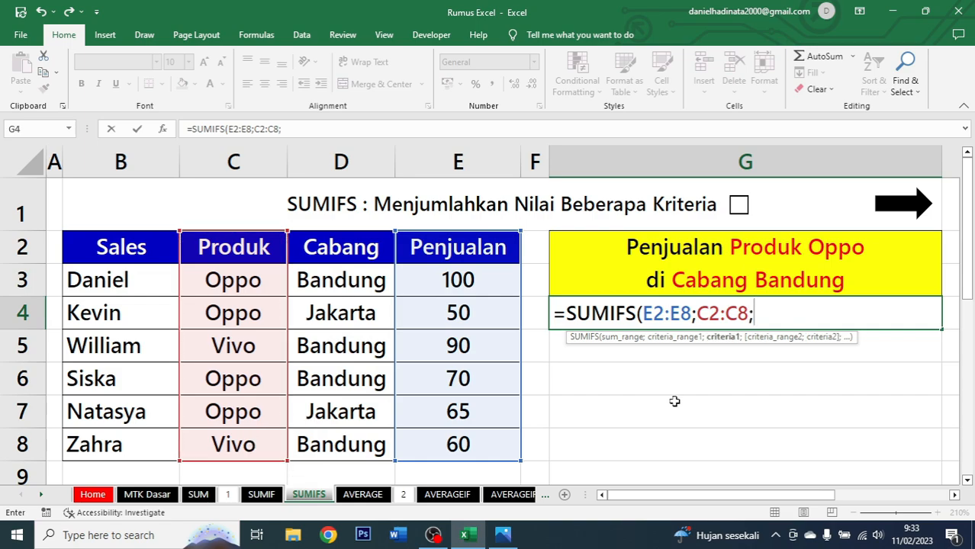
text("Oppo")
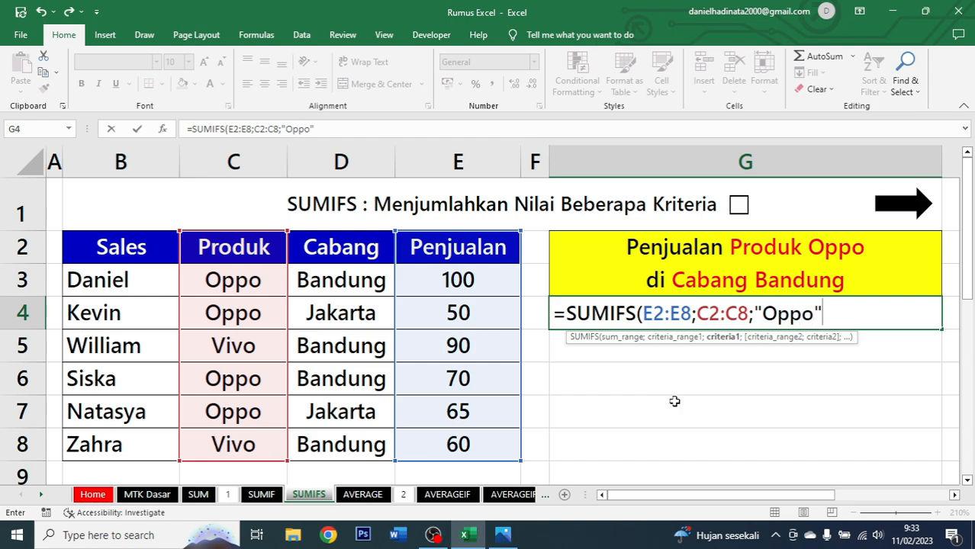
text(;)
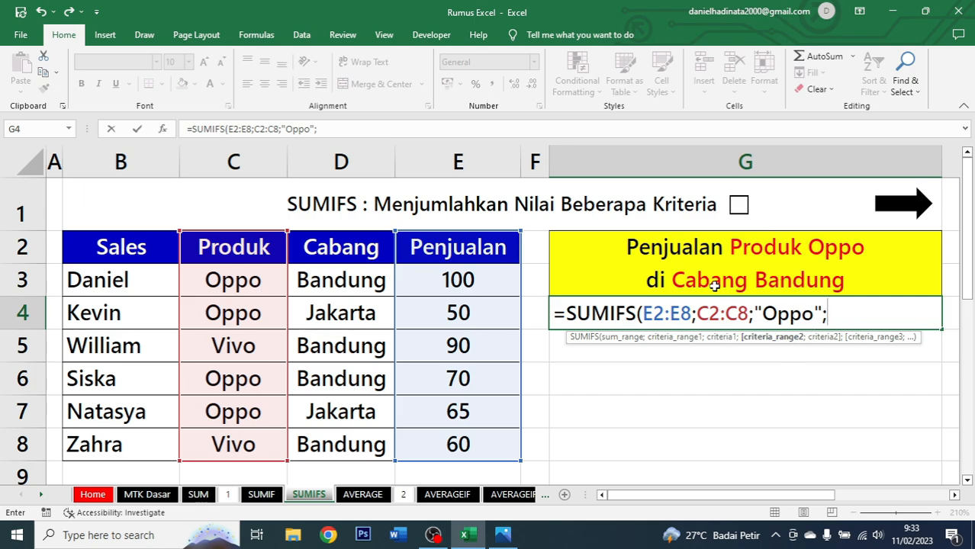
click(369, 246)
drag(369, 245, 359, 446)
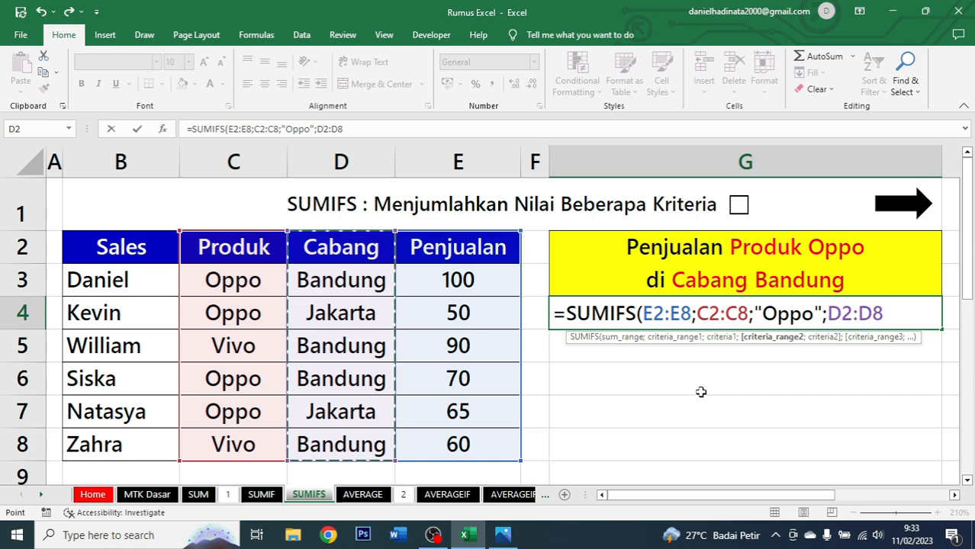
text(;)
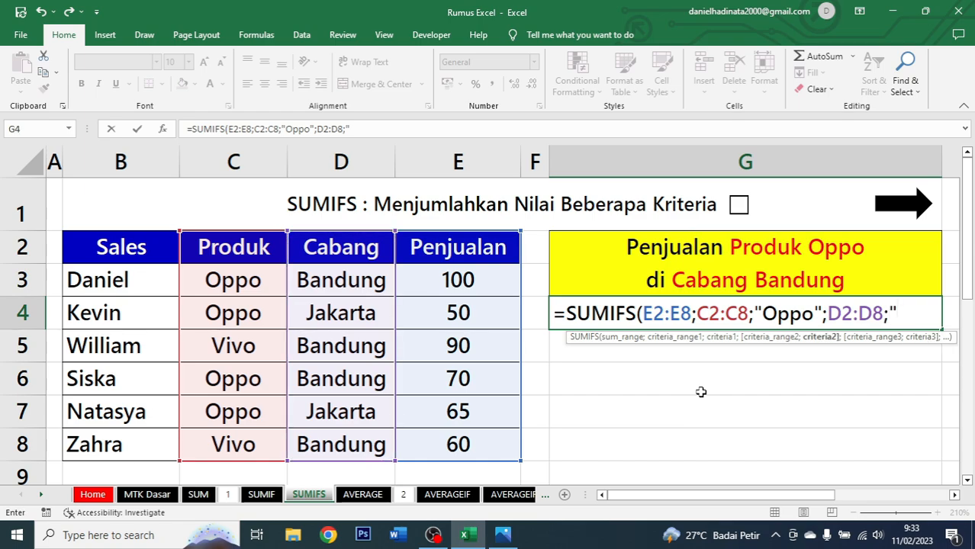
text("Bandung)
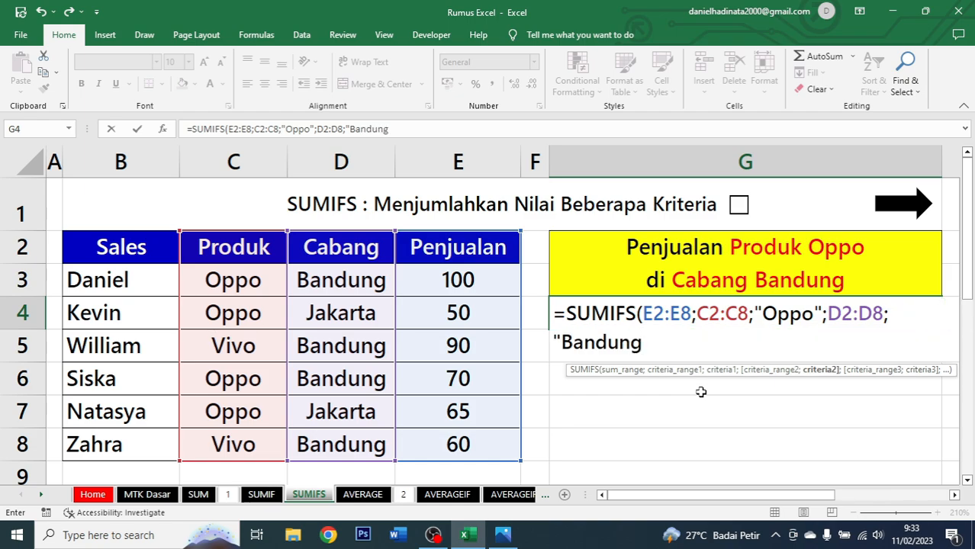
text("))
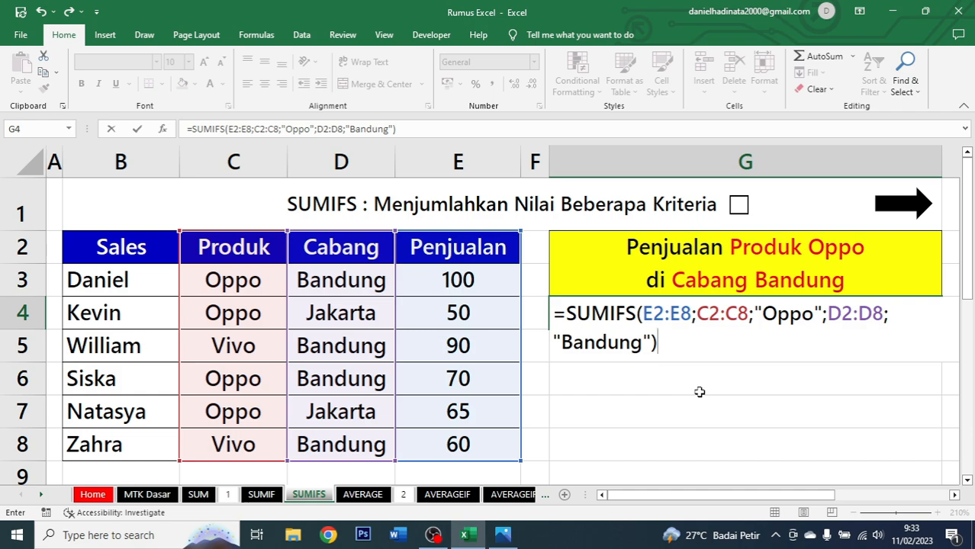
key(ctrl+Return)
Centre the SUMIFS result and select the Oppo rows in Bandung to verify the total.
key(alt+h)
key(a)
key(c)
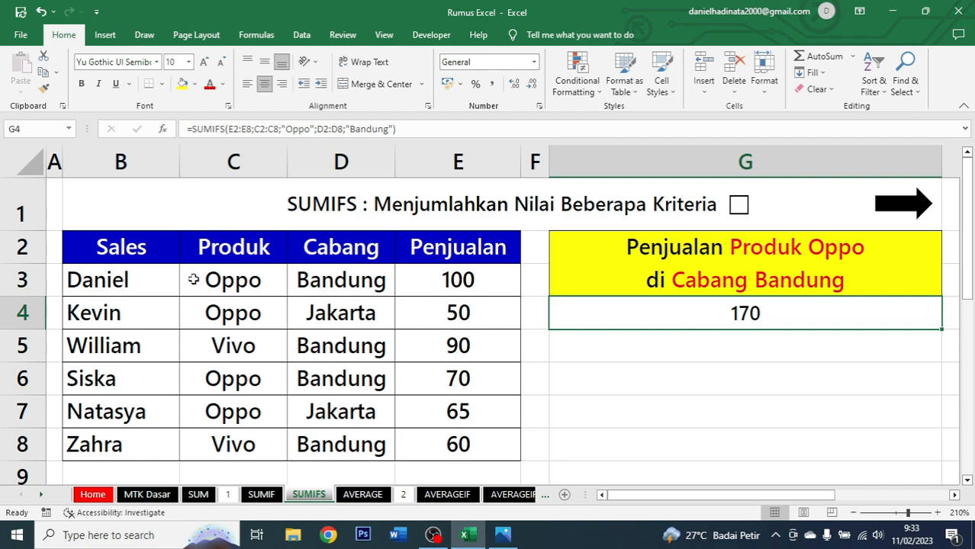
drag(193, 280, 437, 281)
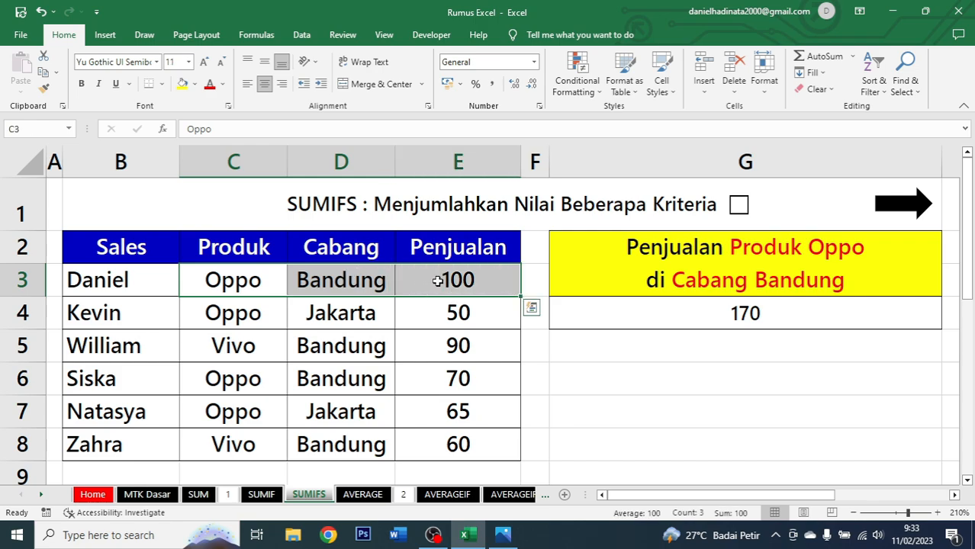
ctrl+drag(239, 374, 447, 377)
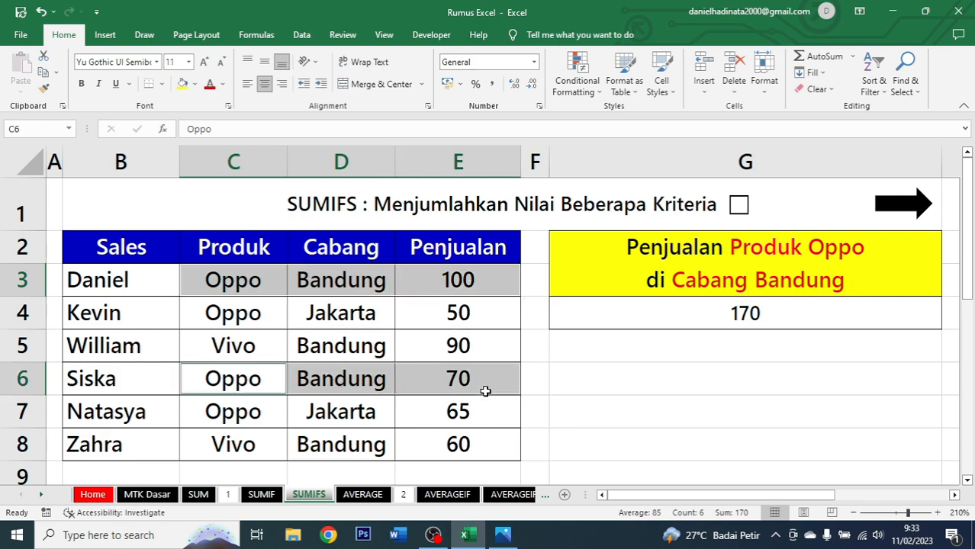
click(701, 307)
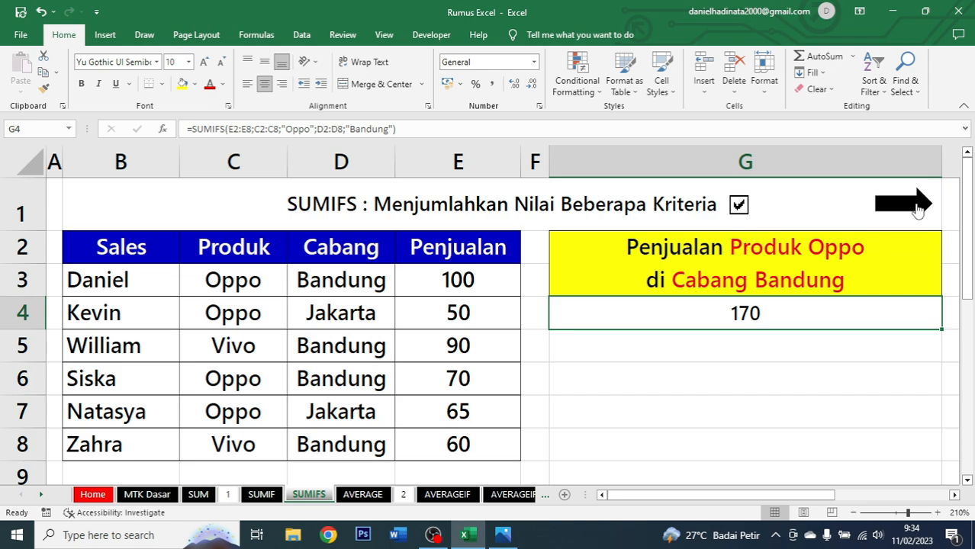
Follow the arrow link to the AVERAGE sheet and examine its Produk, Januari, Februari and Rata - Rata table.
click(913, 204)
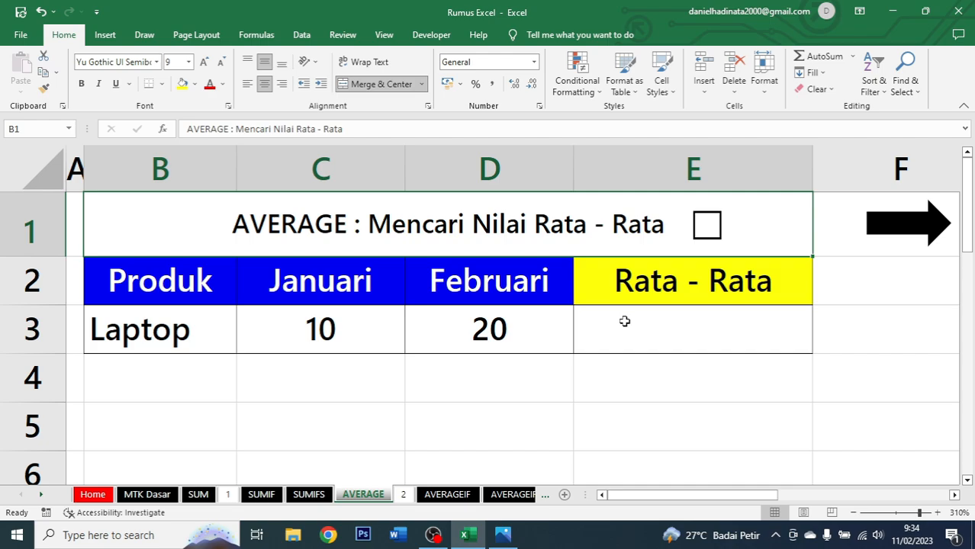
drag(157, 271, 600, 331)
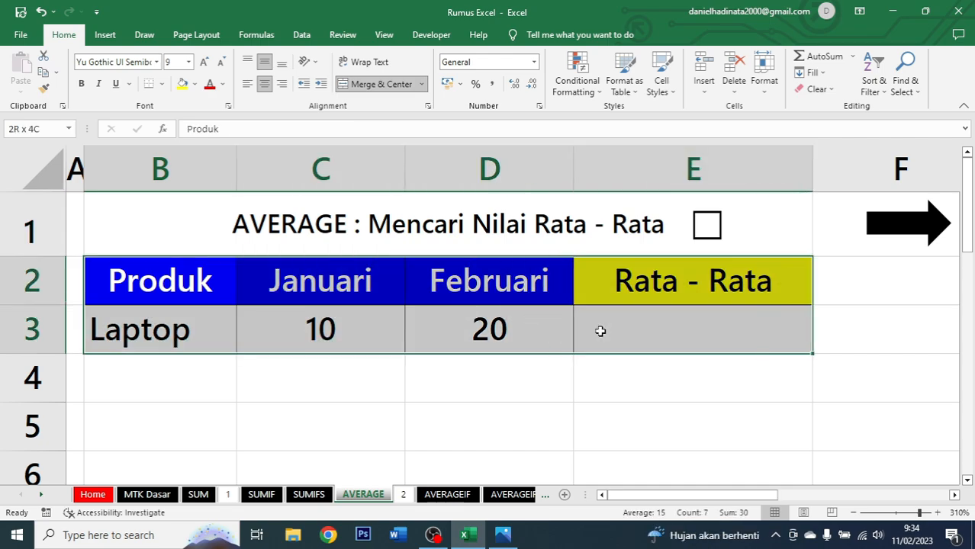
drag(191, 284, 184, 318)
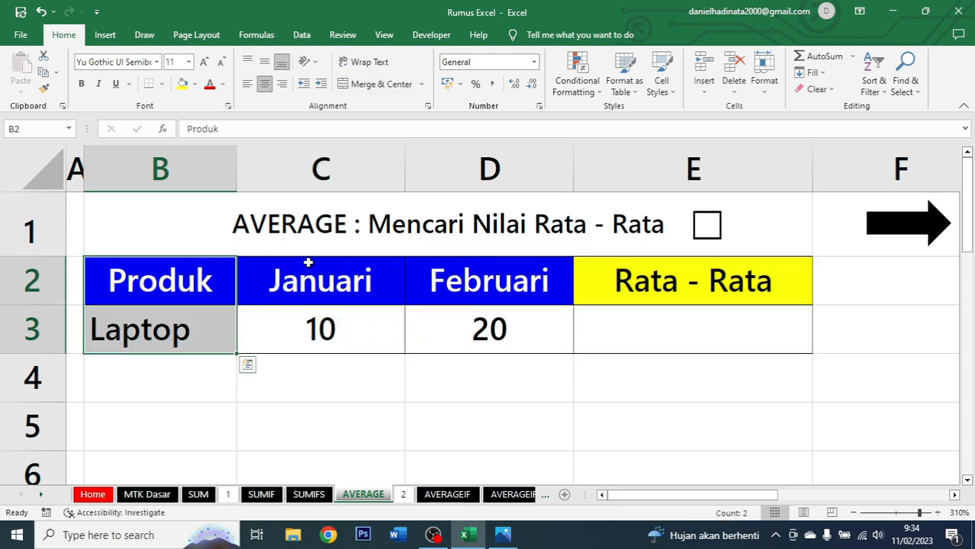
drag(323, 283, 505, 318)
Enter the formula =AVERAGE(C3:D3) in the Rata - Rata cell of the Laptop row.
click(722, 323)
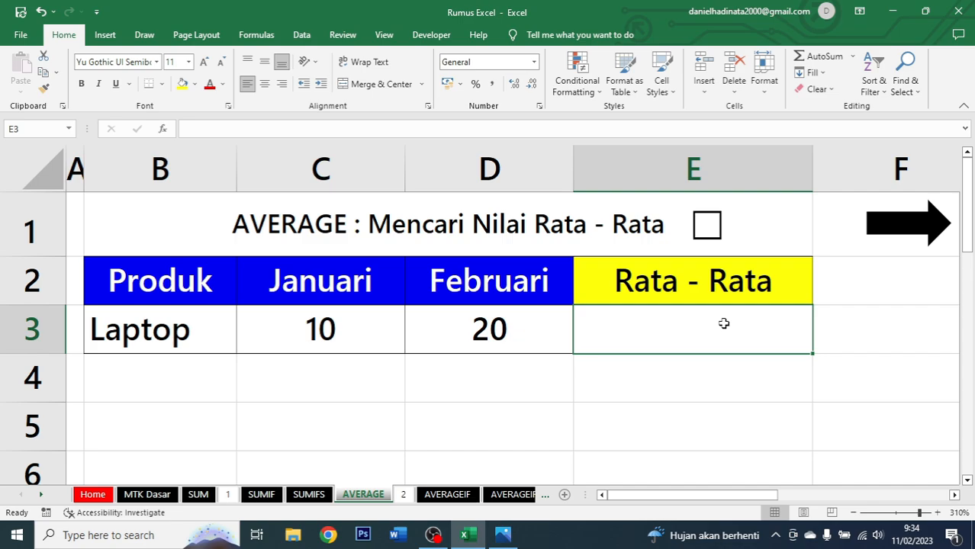
text(=)
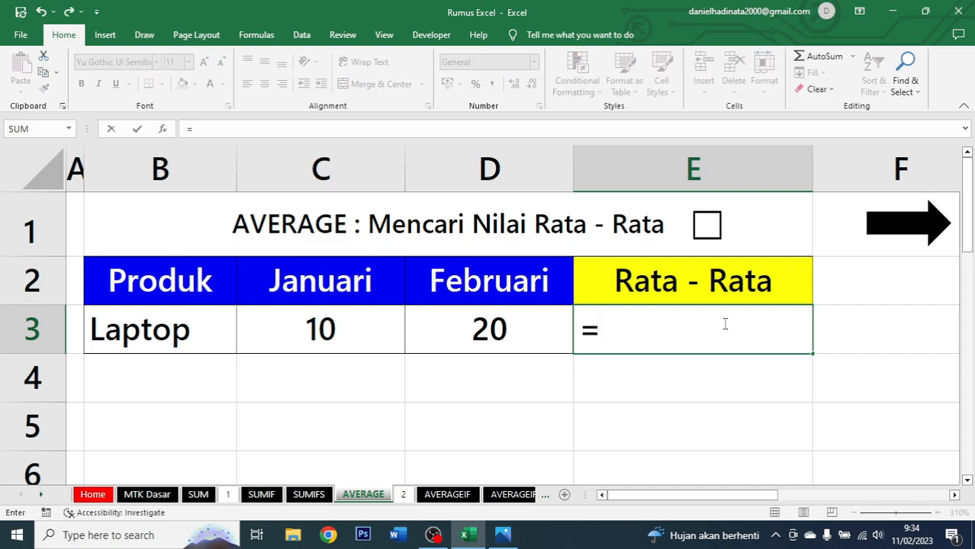
text(average)
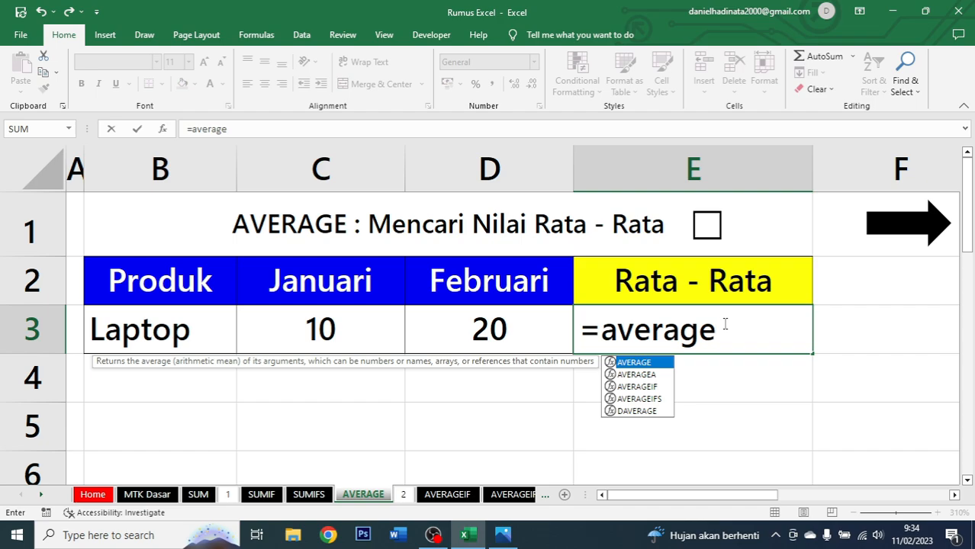
key(Tab)
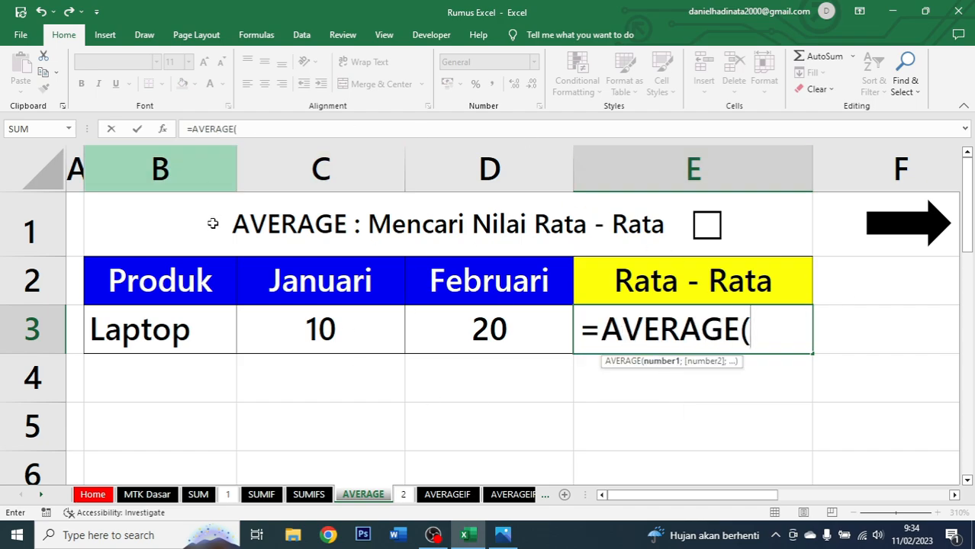
click(293, 328)
drag(293, 329, 472, 343)
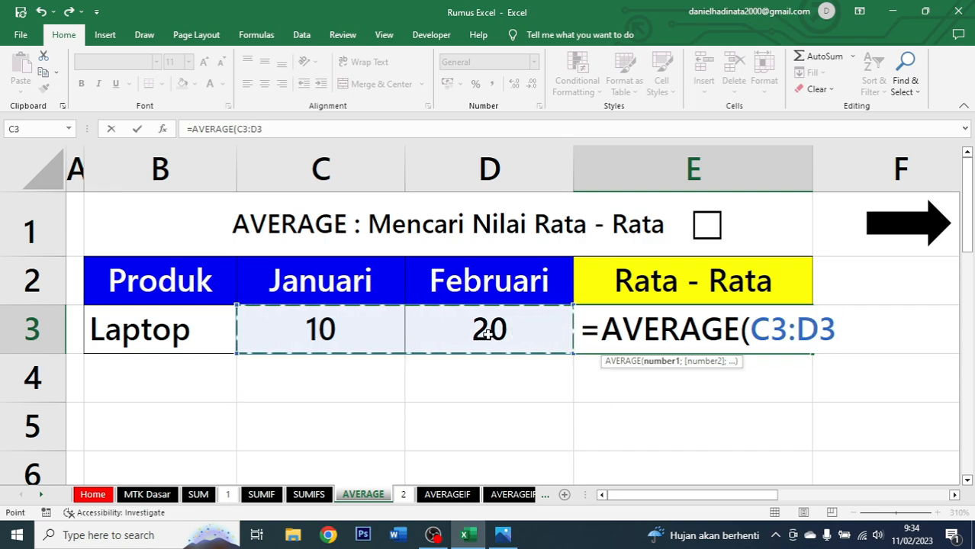
text())
key(ctrl+Return)
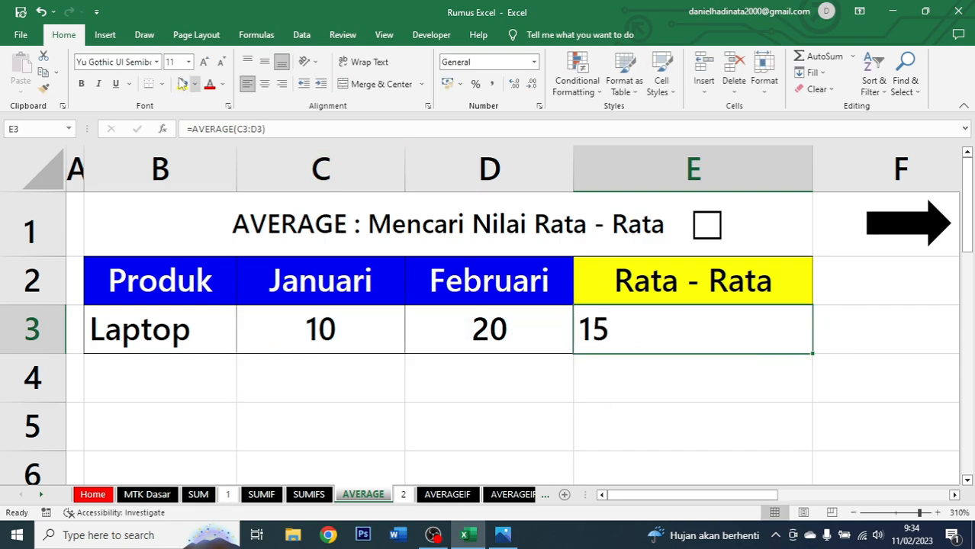
Centre the Laptop average result and tick the checkbox beside the AVERAGE title.
click(264, 84)
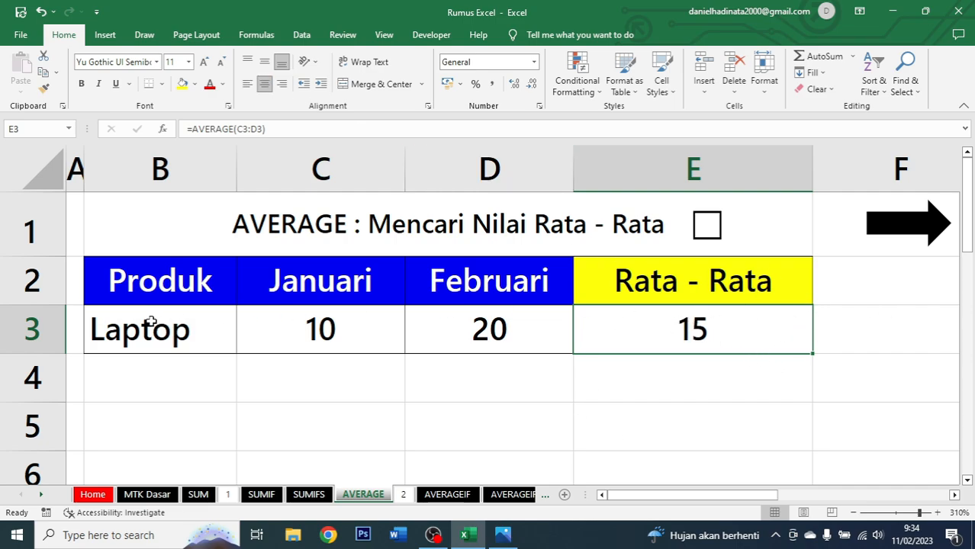
click(315, 350)
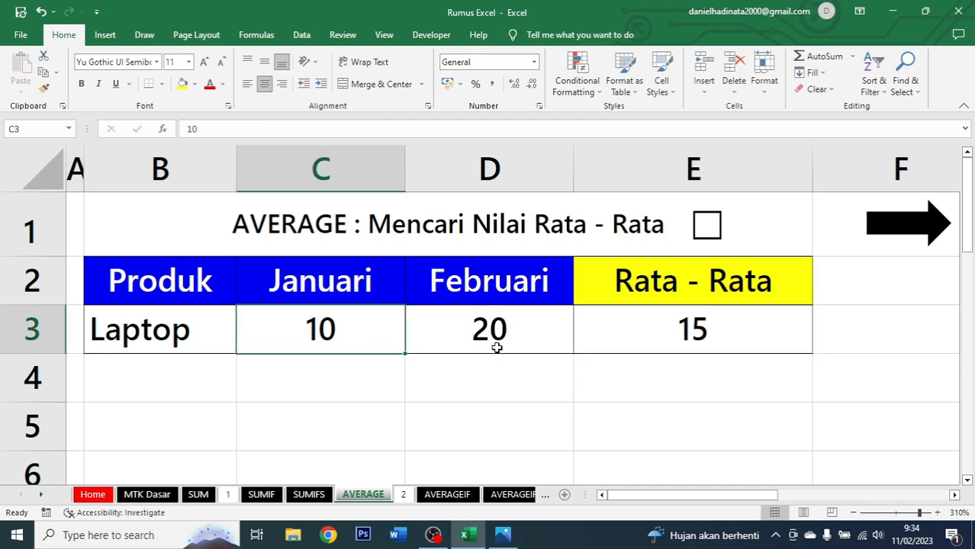
click(497, 348)
click(673, 337)
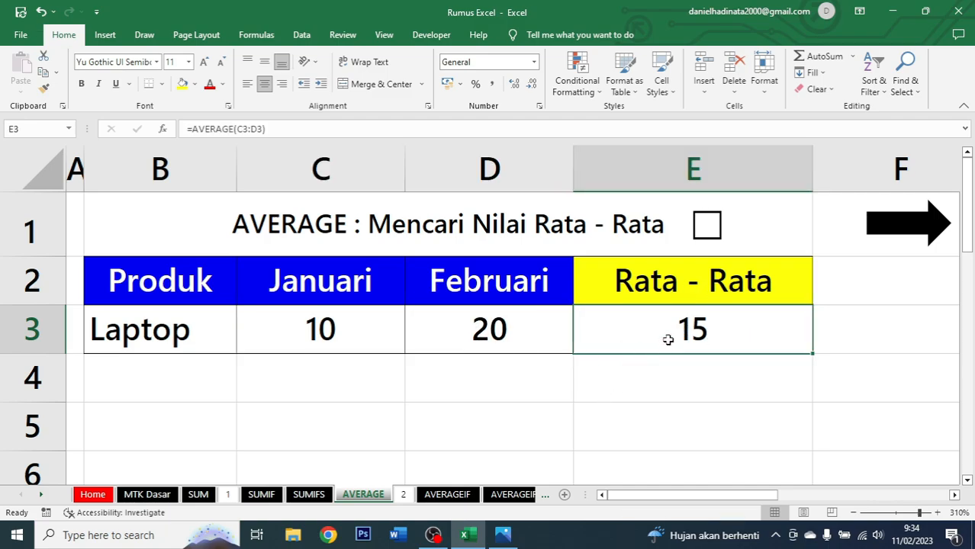
click(706, 226)
Follow the arrow link to the Studi Kasus Rumus AVERAGE sheet and examine its product and monthly sales columns.
click(903, 235)
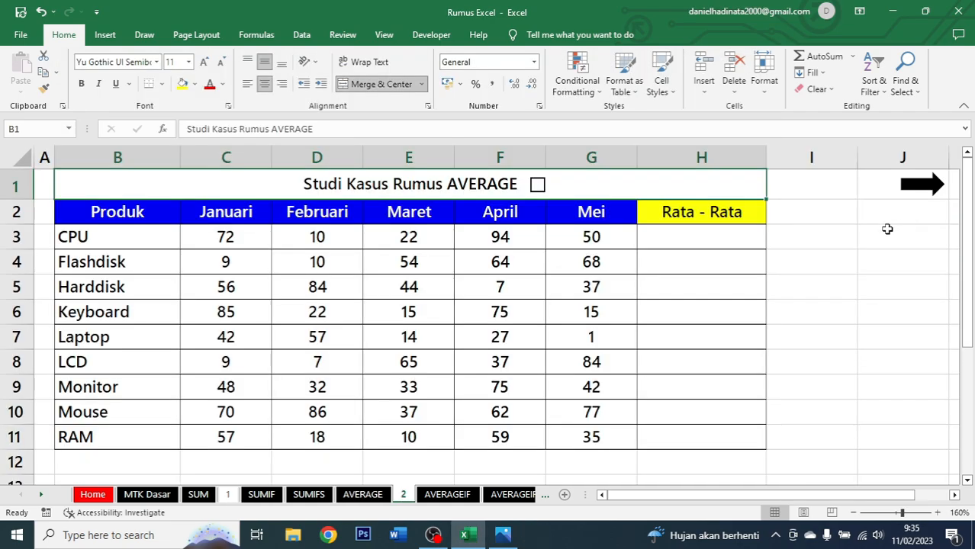
click(714, 235)
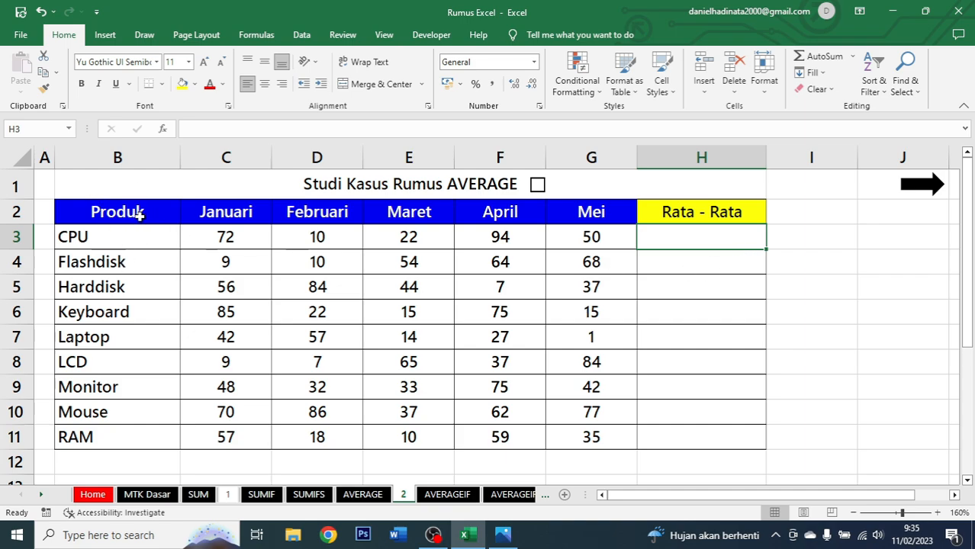
drag(141, 216, 100, 439)
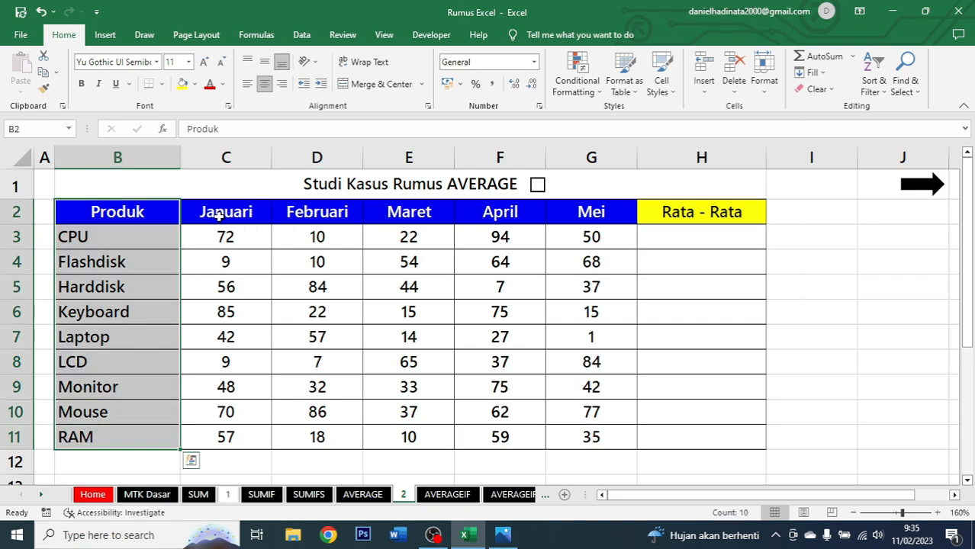
drag(219, 214, 584, 435)
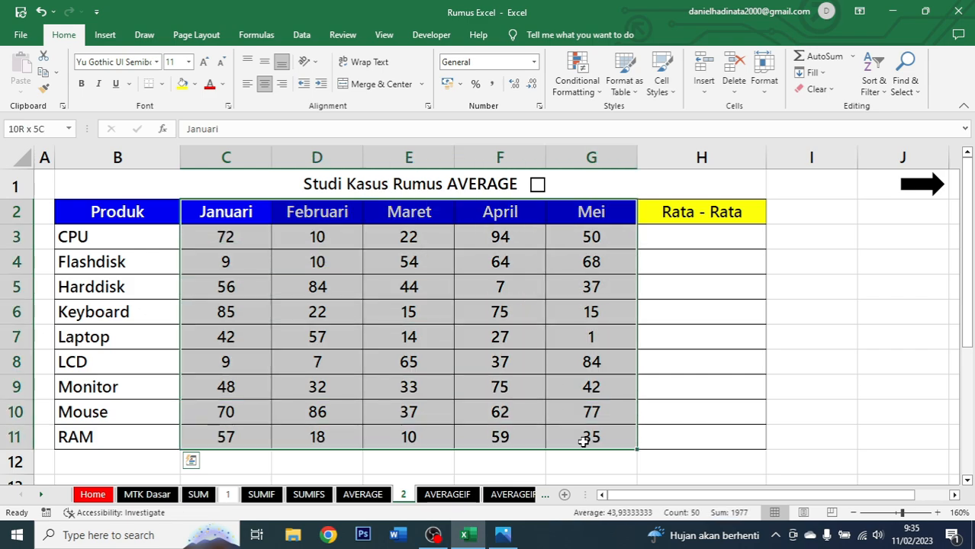
click(710, 239)
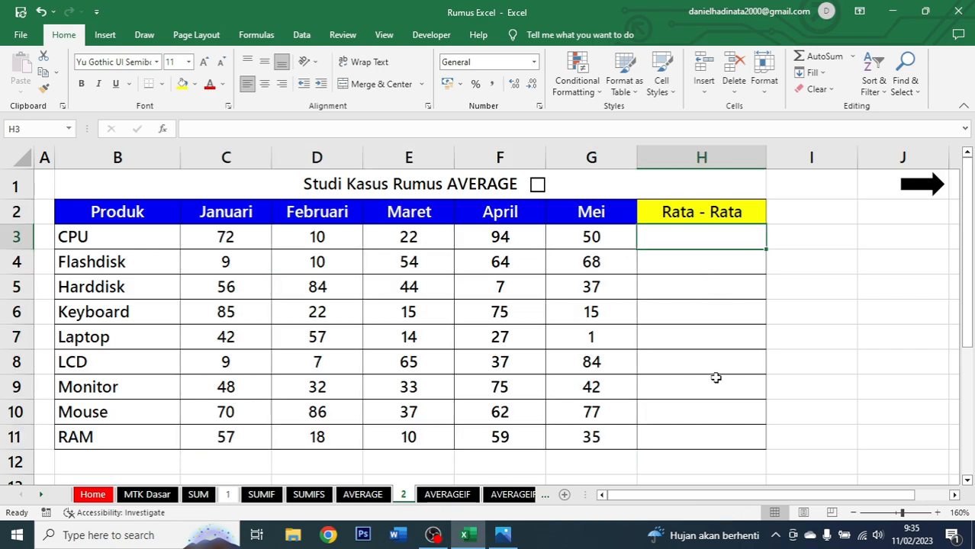
Enter the formula =AVERAGE(C3:G3) in the Rata - Rata cell of the CPU row.
text(=average)
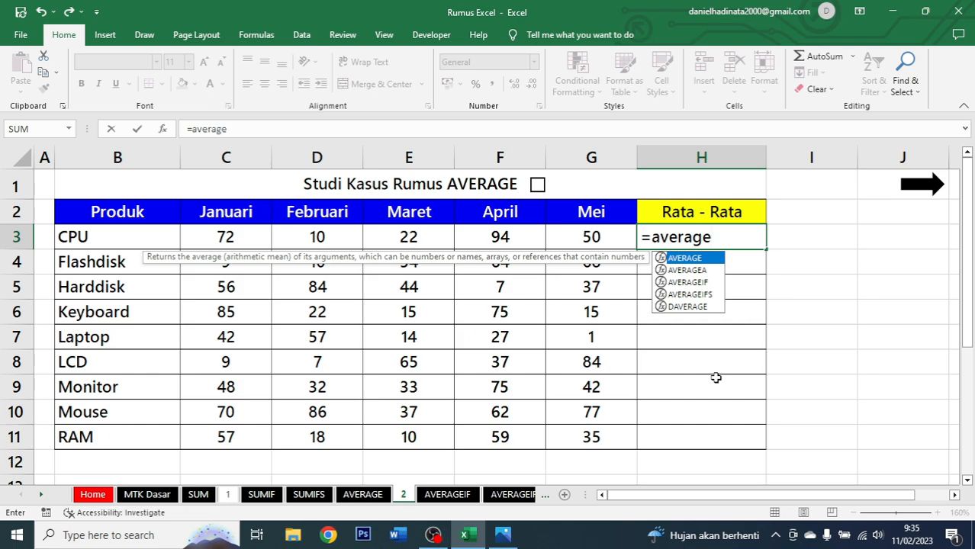
key(Tab)
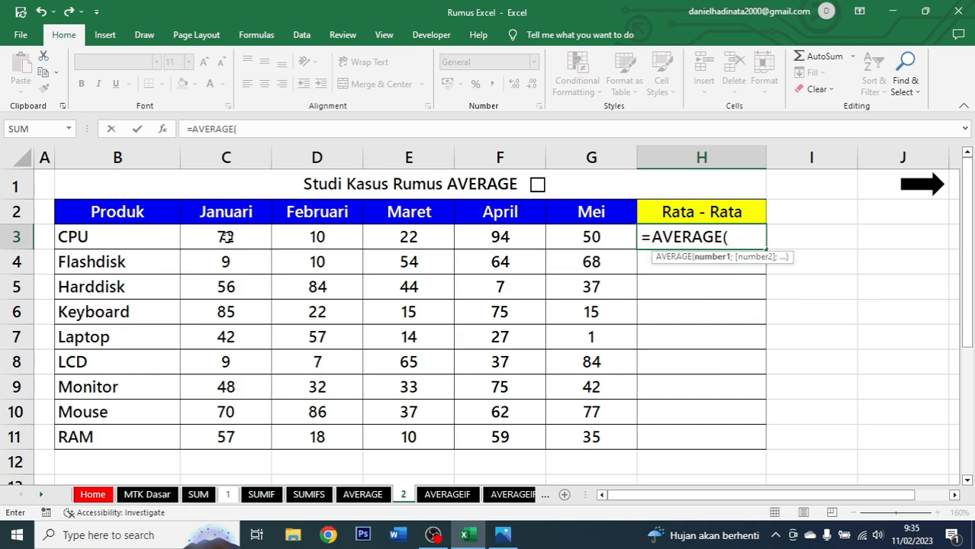
drag(228, 237, 569, 243)
text())
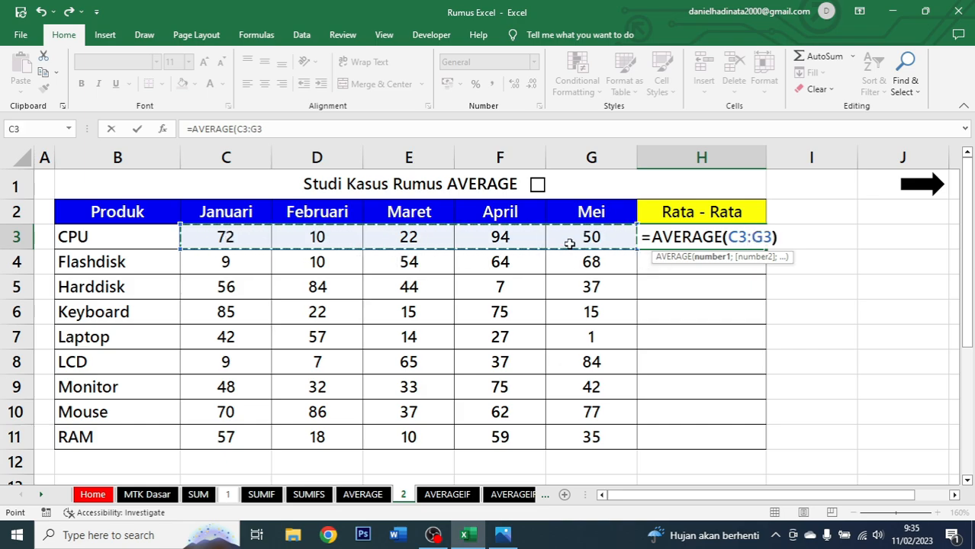
key(Return)
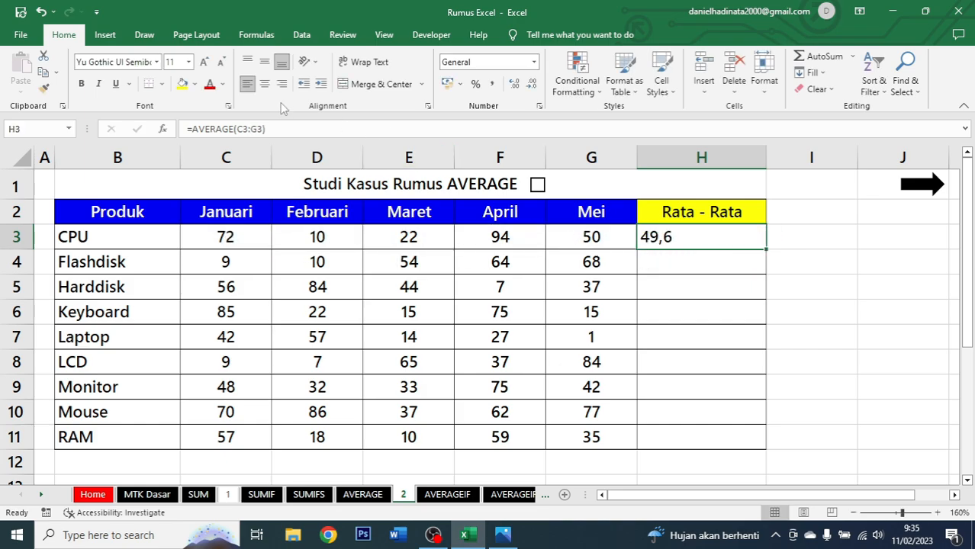
Centre the CPU average and fill the formula down the Rata - Rata column to the RAM row.
click(264, 84)
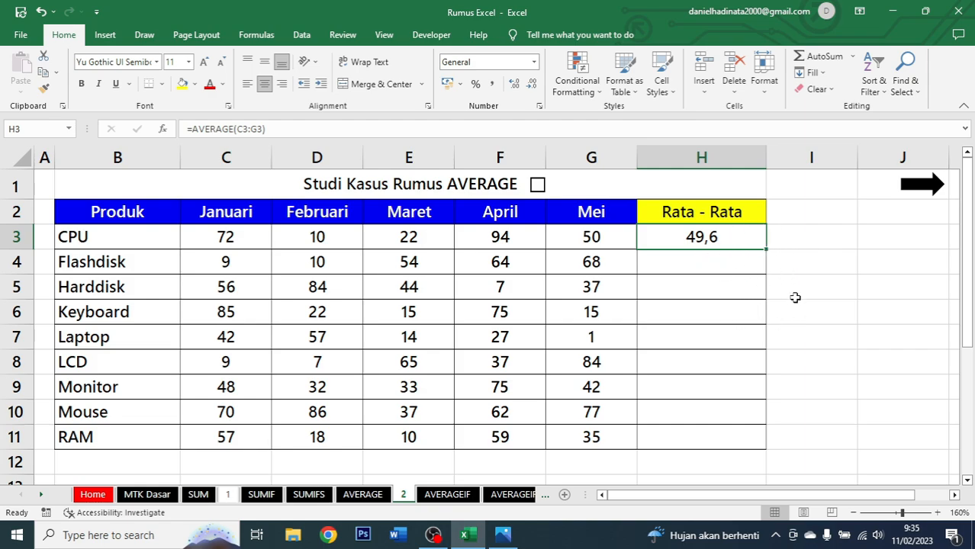
double_click(766, 249)
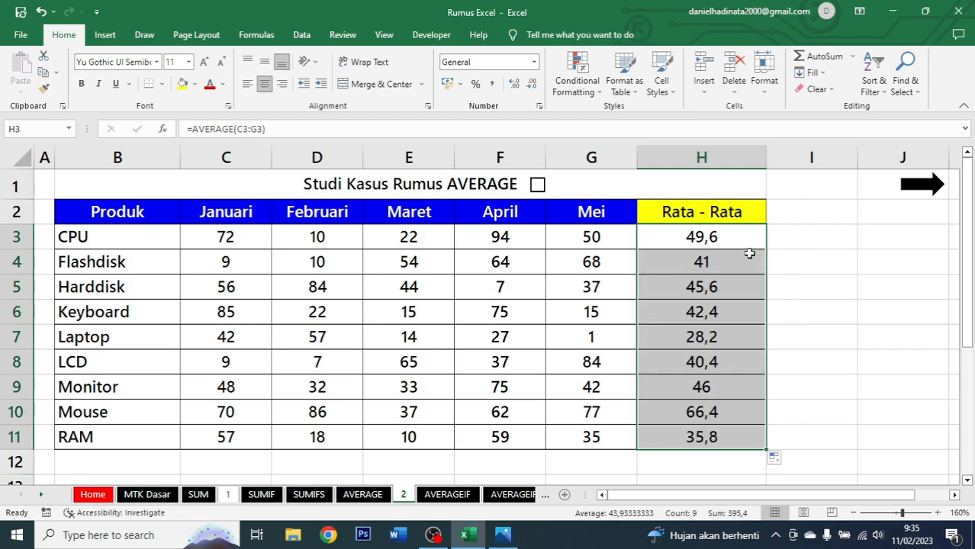
drag(700, 237, 683, 423)
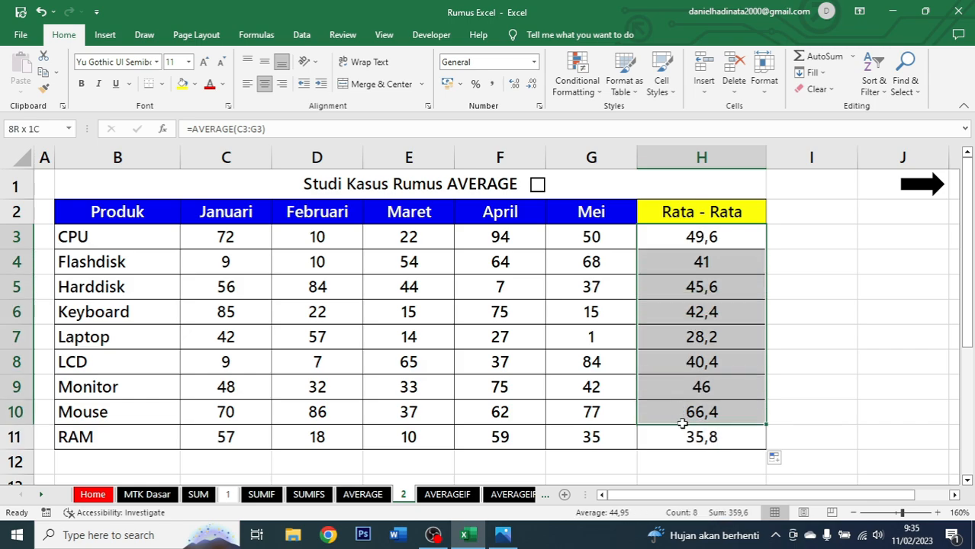
click(724, 235)
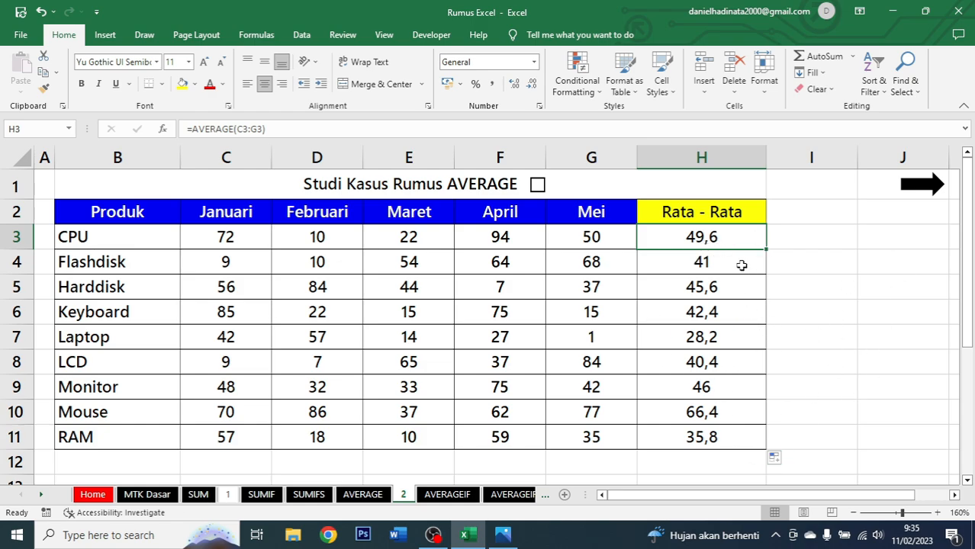
Show the Rata - Rata averages H3:H11 as whole numbers without decimal places.
drag(732, 233, 721, 432)
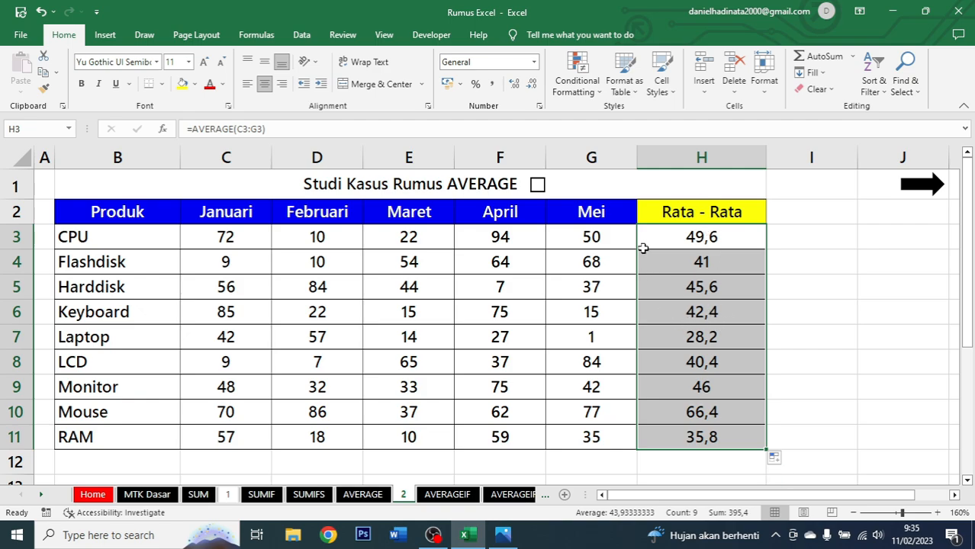
click(533, 86)
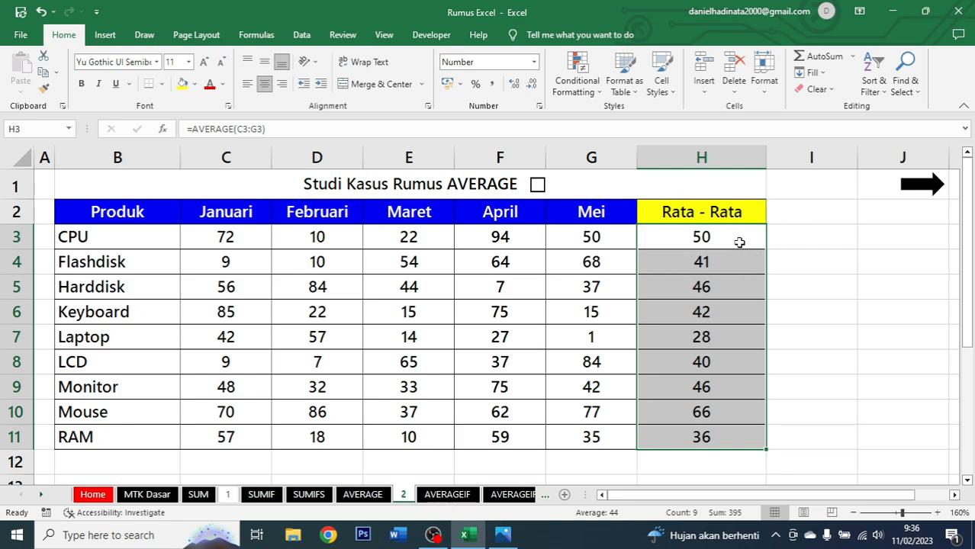
click(513, 85)
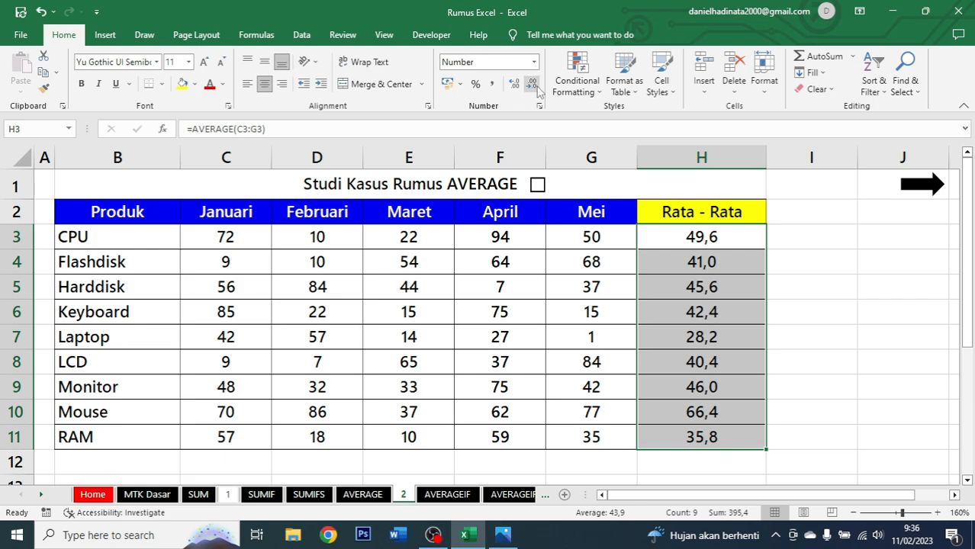
click(532, 84)
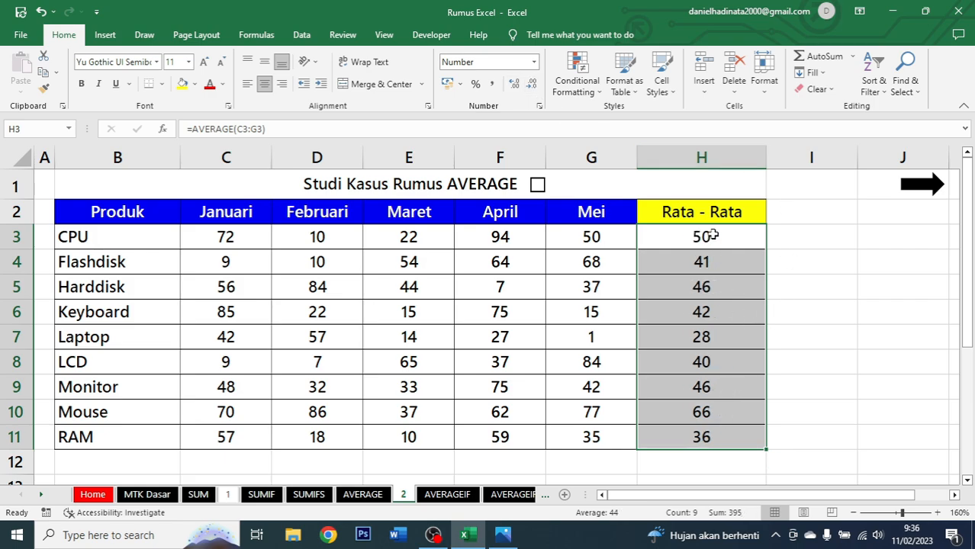
Tick the checkbox beside the Studi Kasus Rumus AVERAGE title.
drag(711, 238, 712, 433)
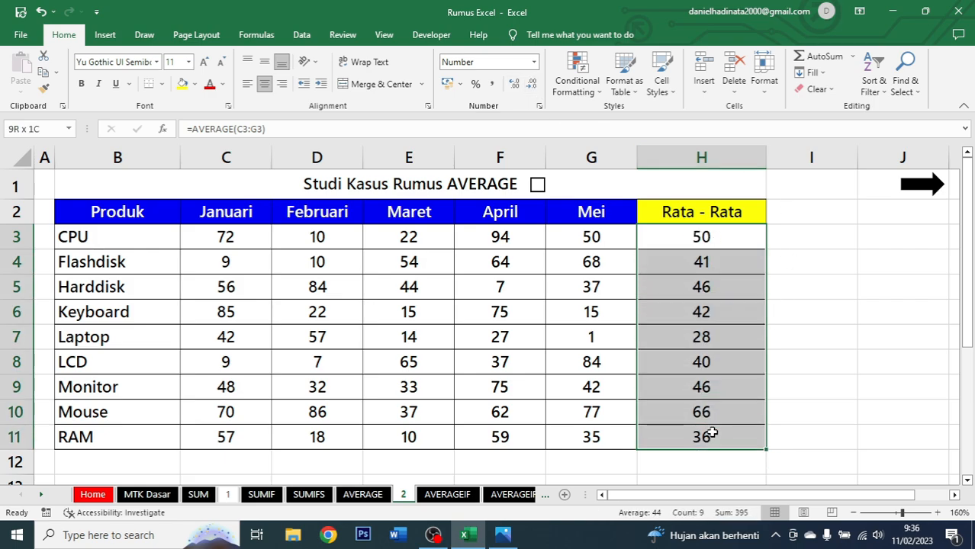
click(725, 238)
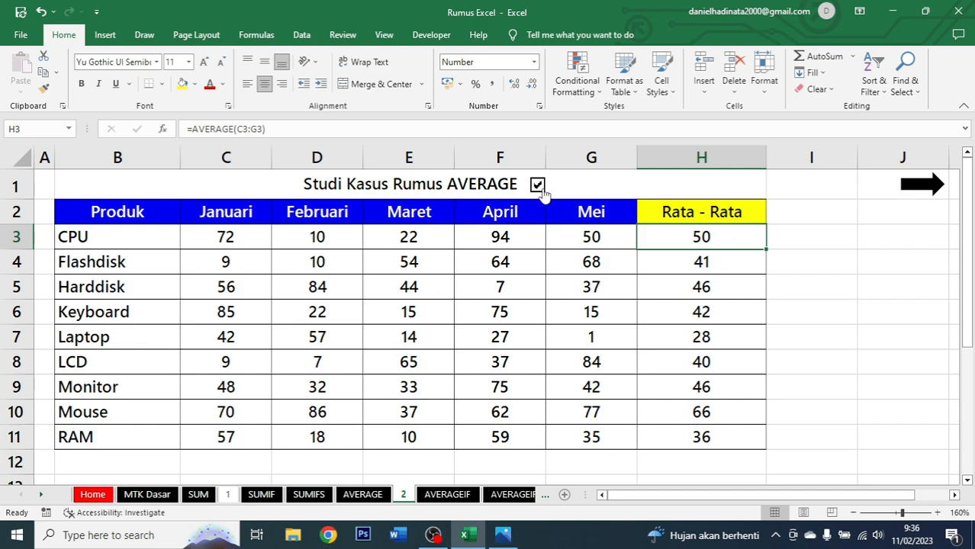
Follow the arrow link to the AVERAGEIF sheet and examine its Produk, Cabang and Penjualan columns.
click(928, 192)
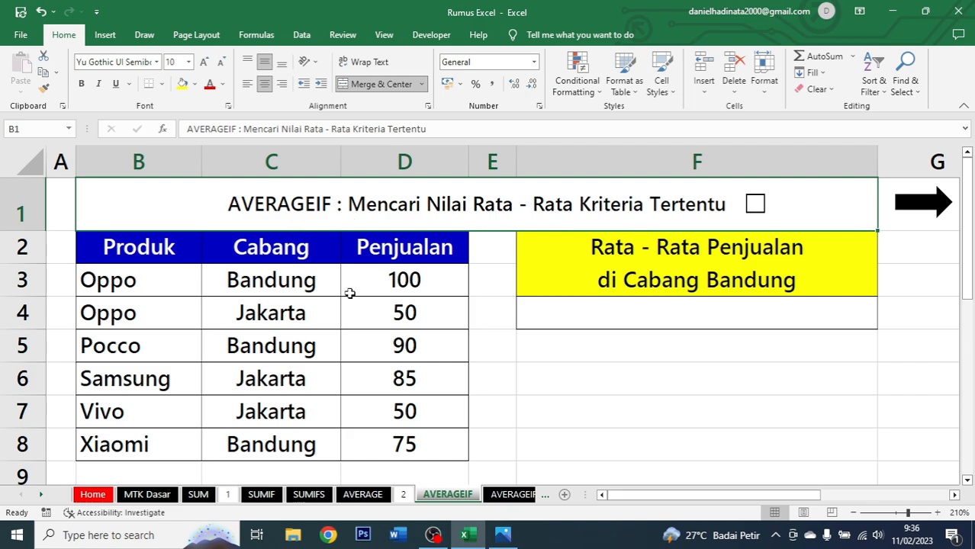
drag(179, 253, 385, 433)
drag(145, 252, 163, 442)
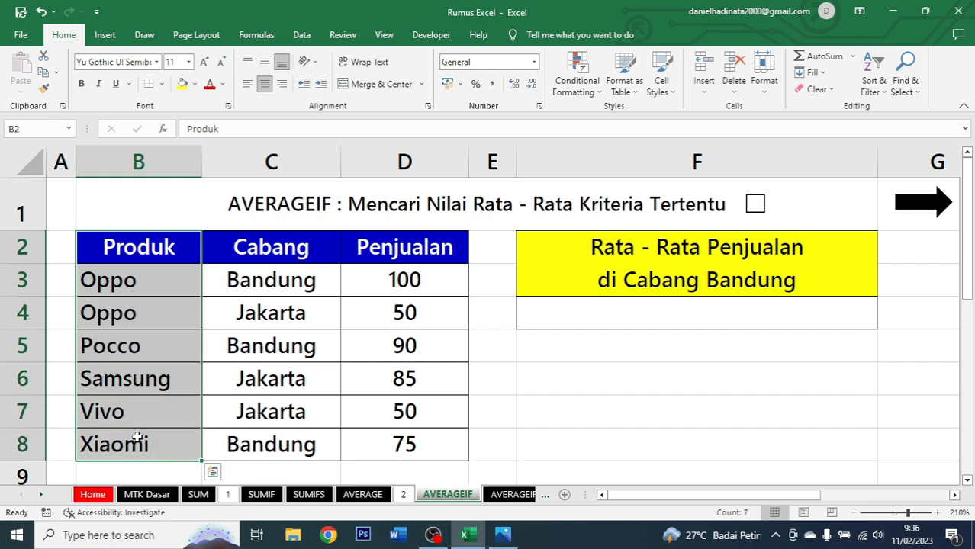
drag(297, 260, 272, 434)
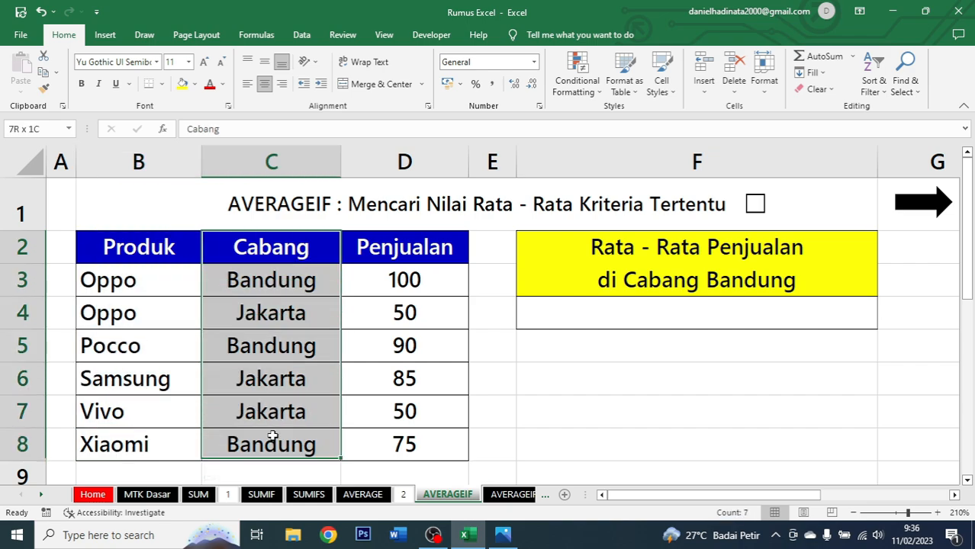
drag(424, 264, 427, 446)
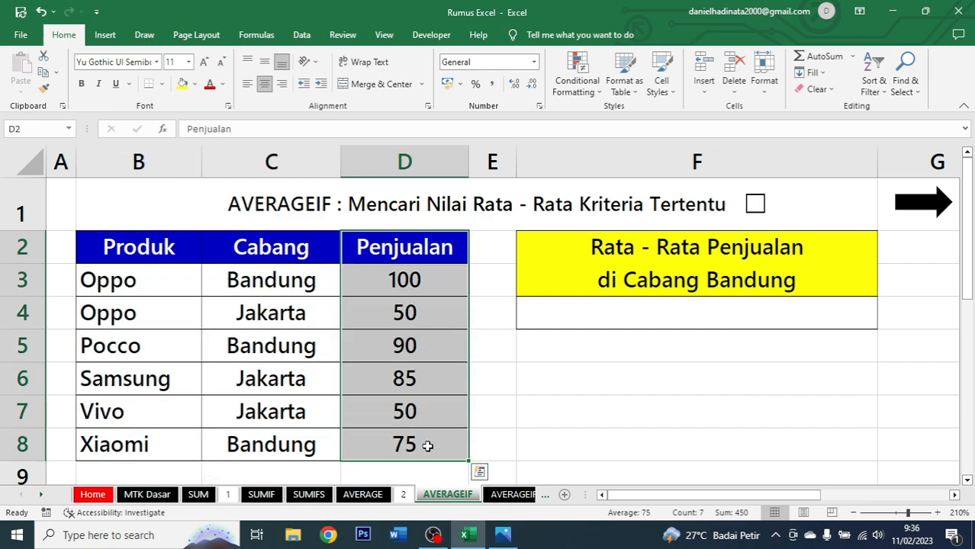
Colour the words Cabang Bandung in the Rata - Rata Penjualan header red.
click(768, 280)
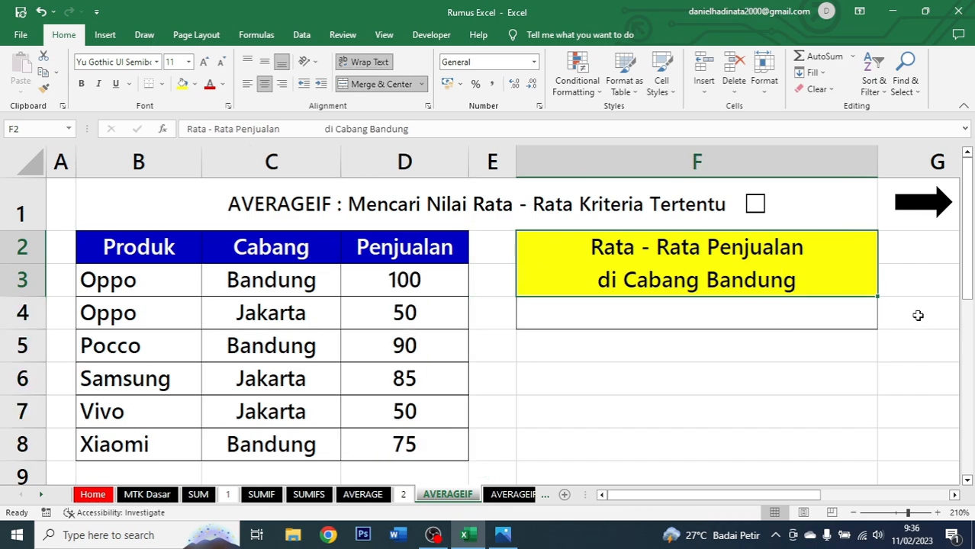
double_click(636, 281)
drag(636, 282, 801, 287)
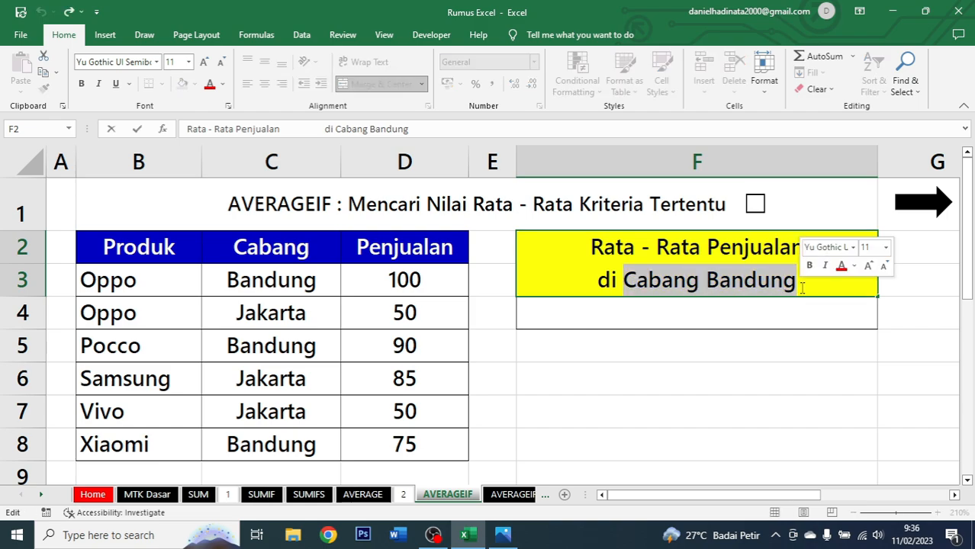
click(841, 265)
click(740, 309)
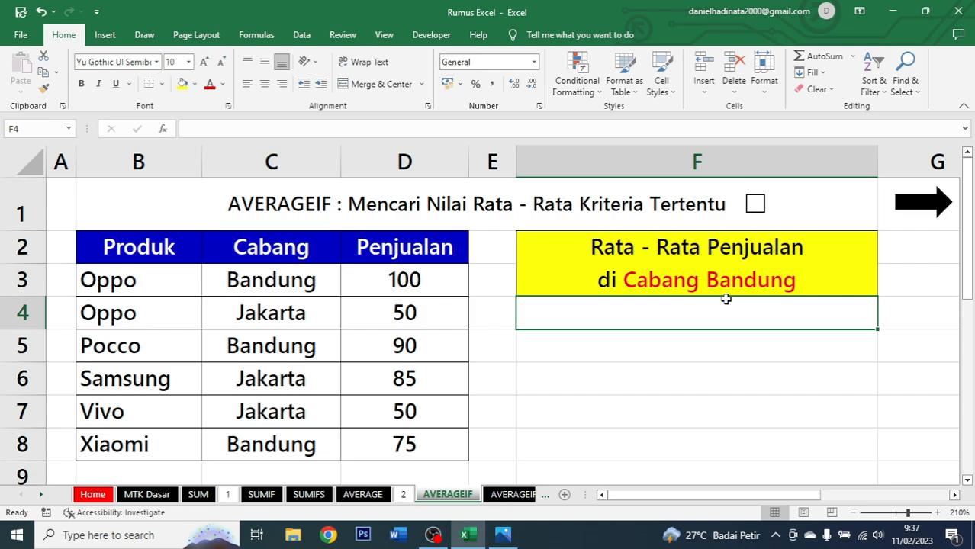
Enter =AVERAGEIF(C2:C8;"Bandung";D2:D8) in F4 to average Penjualan for the Bandung branch.
text(=)
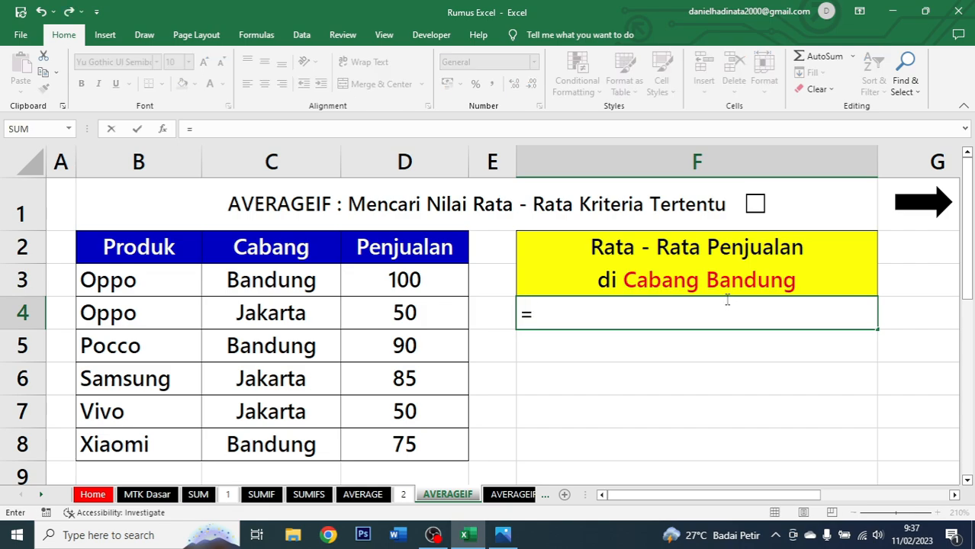
text(averageif)
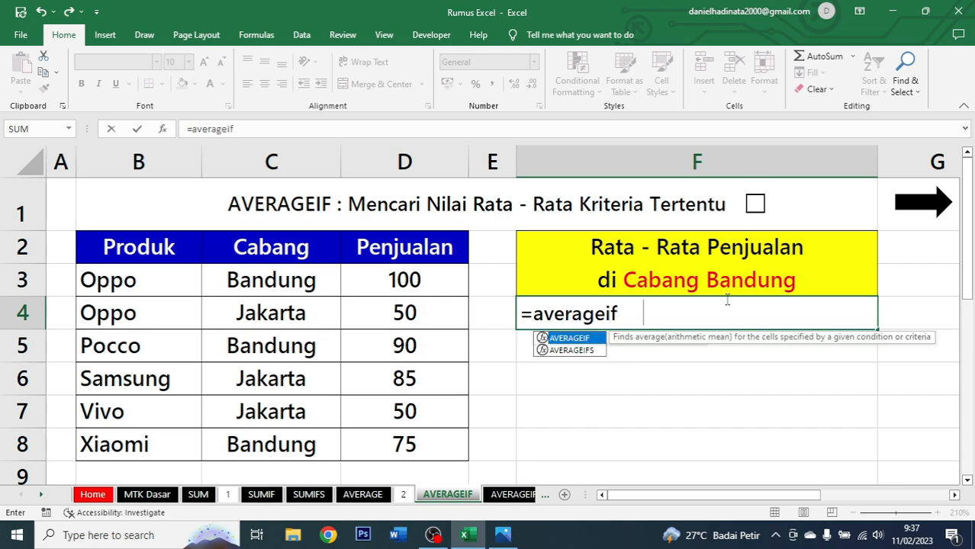
key(Tab)
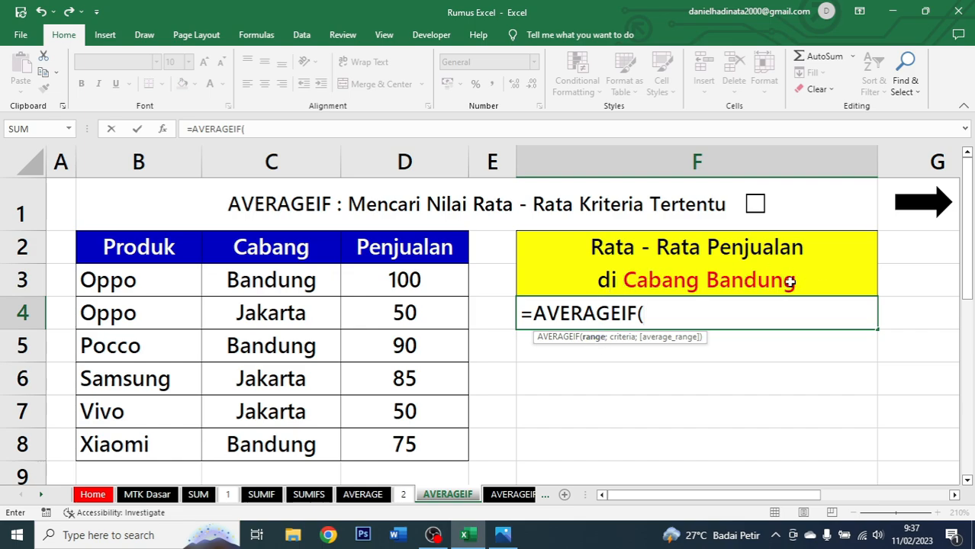
drag(268, 248, 301, 435)
text(;)
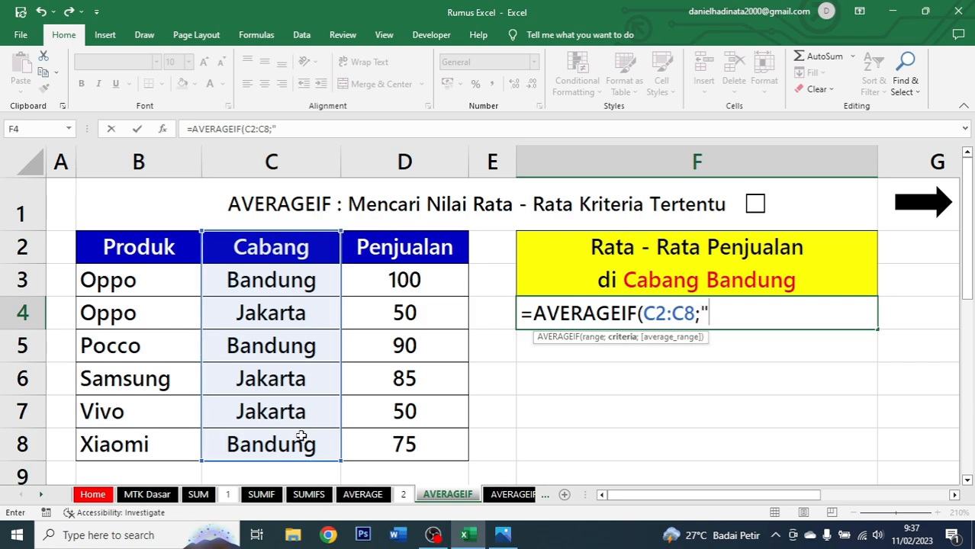
text("Bandung)
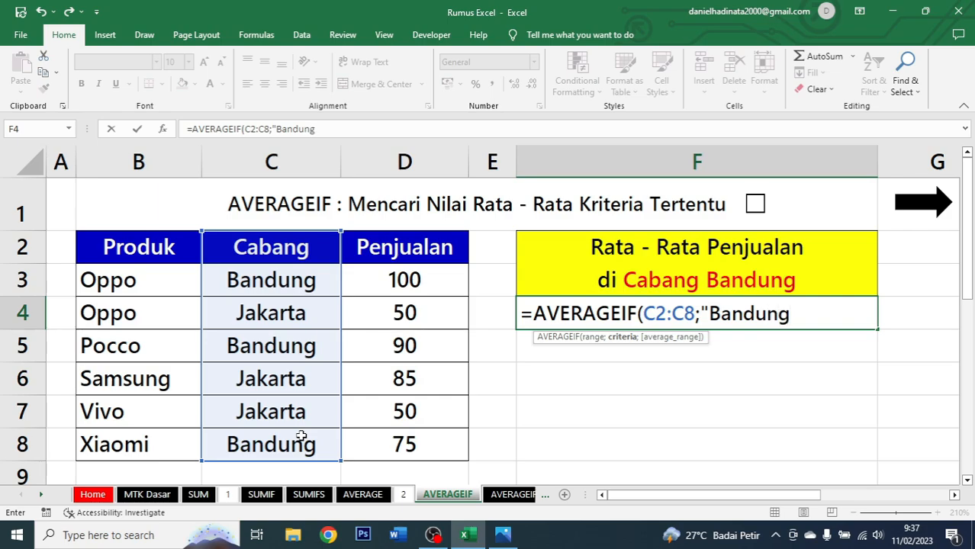
text(";)
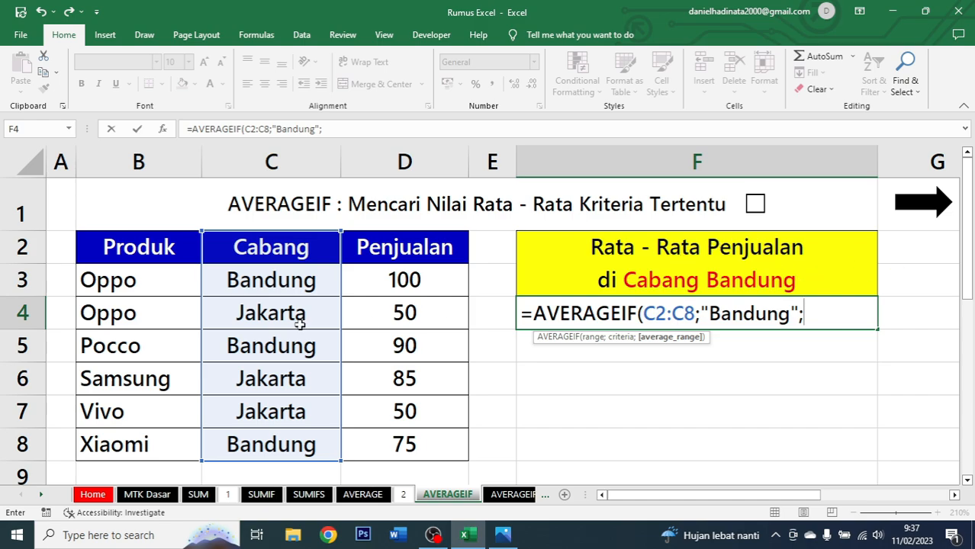
drag(394, 258, 407, 438)
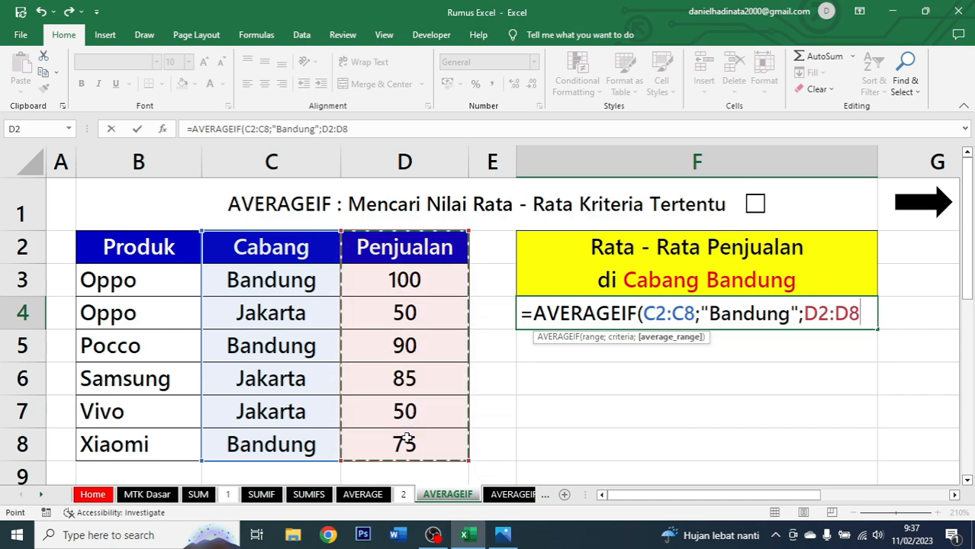
text())
key(ctrl+Return)
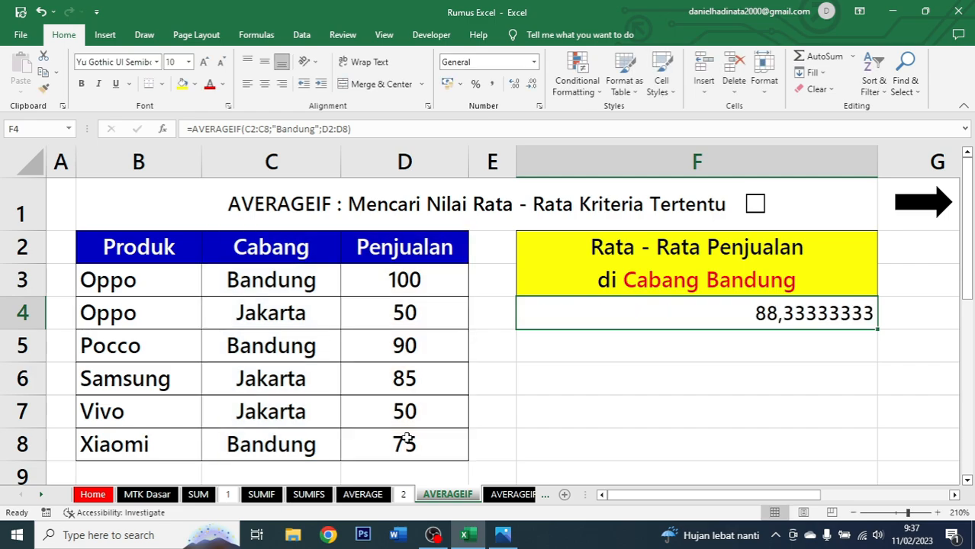
Centre the AVERAGEIF result in F4 and display it as a whole number without decimal places.
click(264, 83)
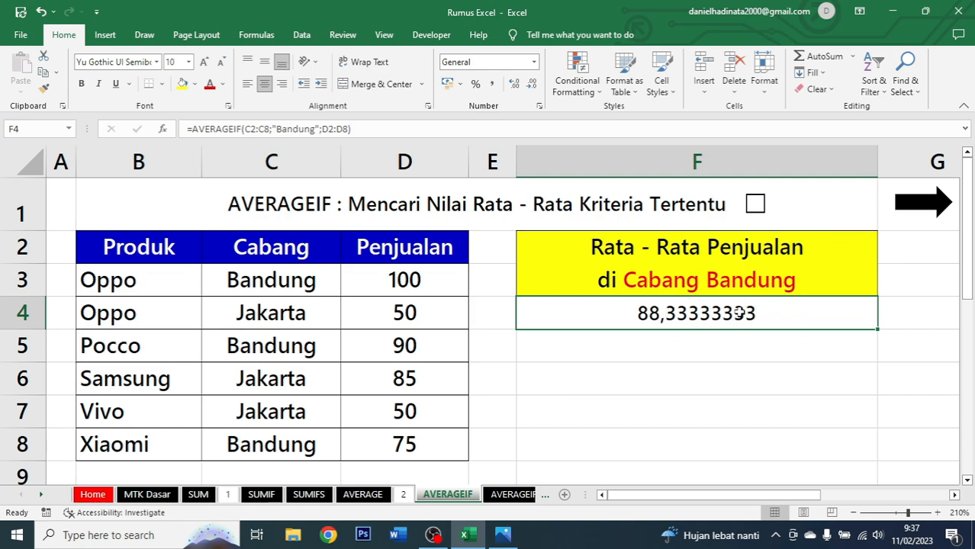
click(531, 85)
click(532, 85)
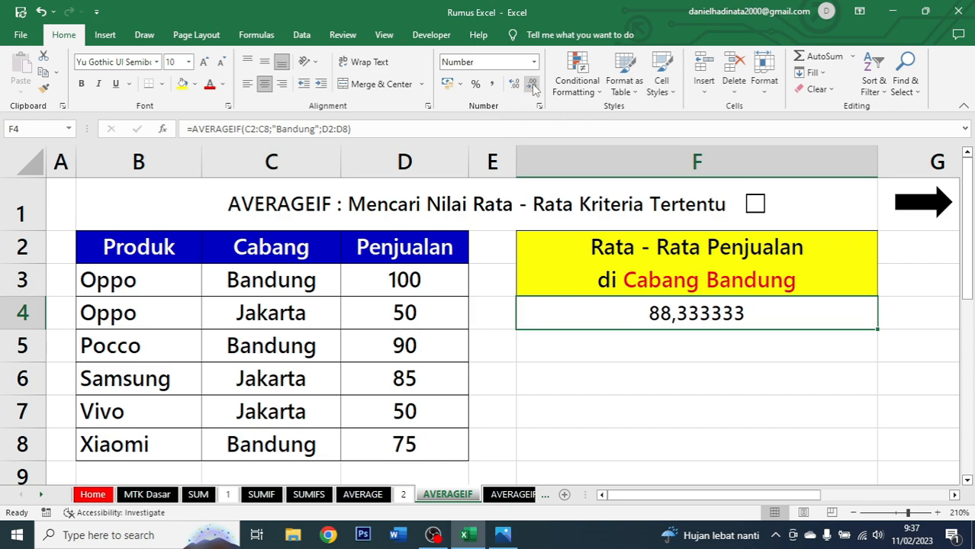
double_click(531, 85)
double_click(531, 85)
click(532, 86)
click(532, 85)
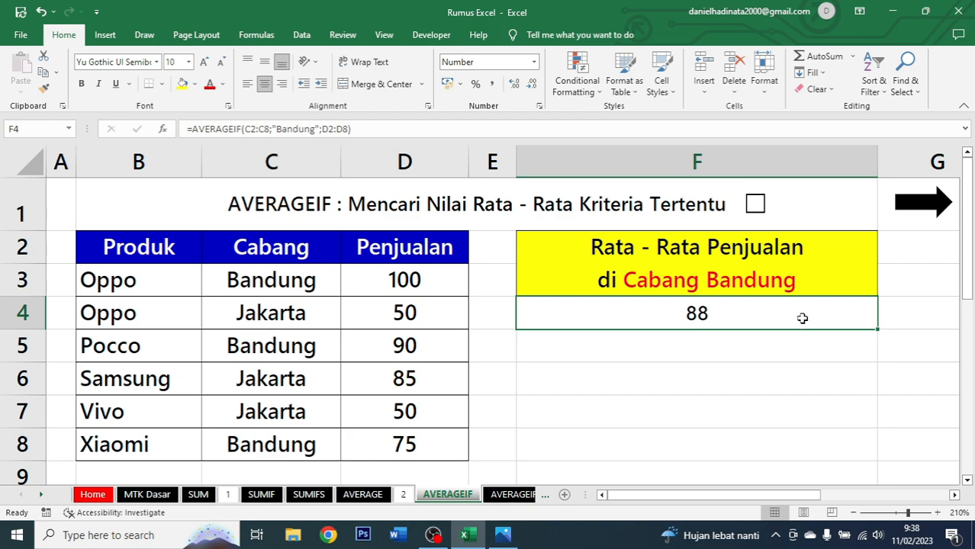
Tick the AVERAGEIF title checkbox, follow the arrow link to the AVERAGEIFS sheet and examine its Sales, Produk, Cabang and Penjualan columns.
click(755, 204)
click(924, 206)
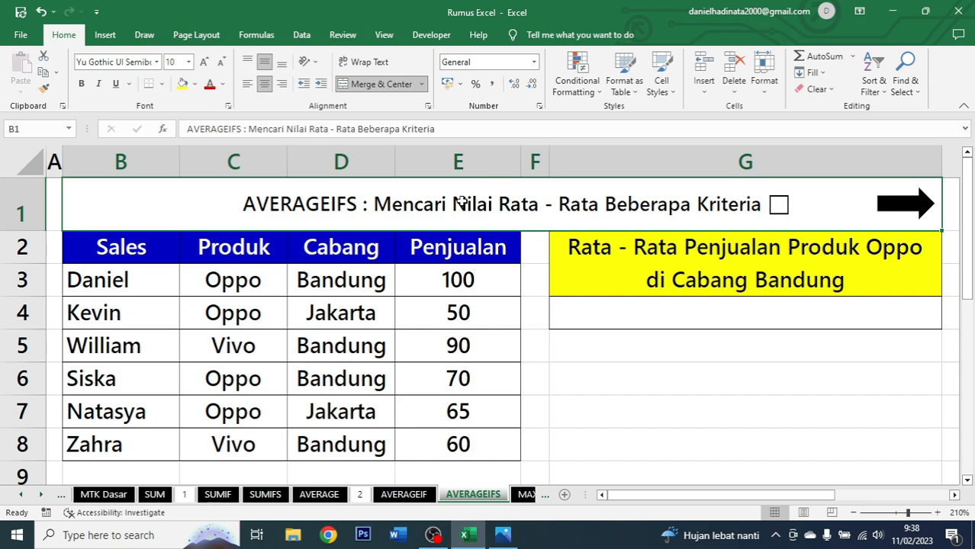
drag(135, 245, 459, 456)
drag(148, 244, 135, 457)
drag(229, 252, 211, 441)
drag(324, 240, 331, 437)
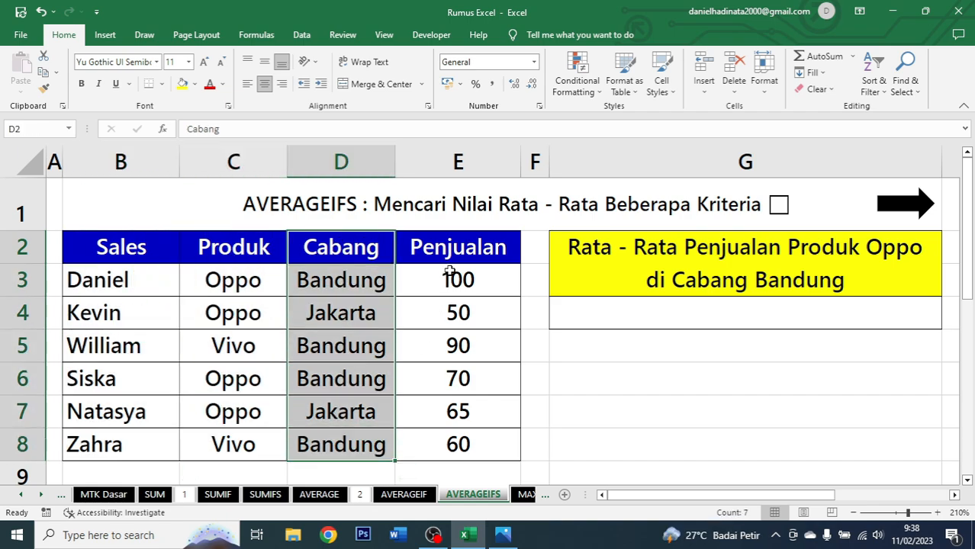
drag(450, 248, 441, 435)
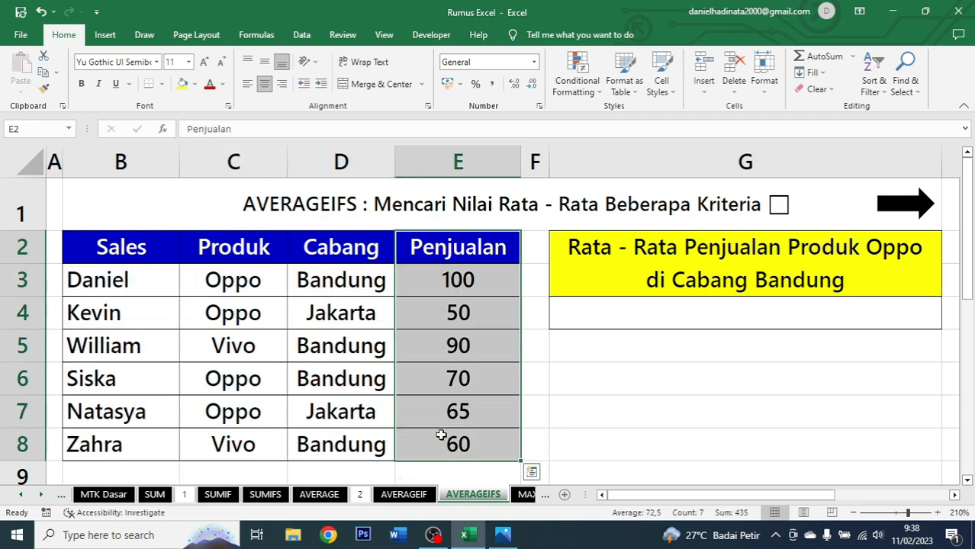
Colour the words Produk Oppo and Cabang Bandung in the Rata - Rata Penjualan header red.
click(707, 275)
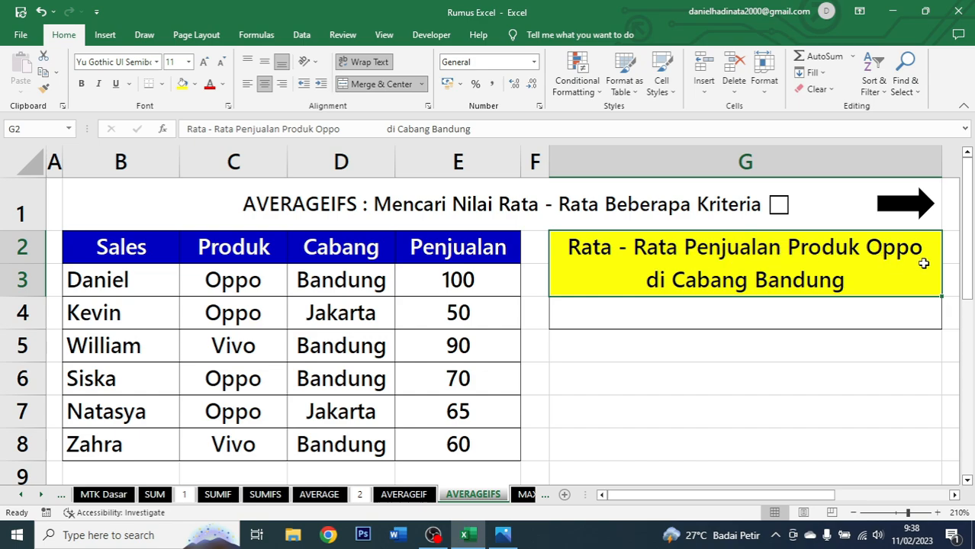
double_click(790, 250)
drag(788, 249, 924, 249)
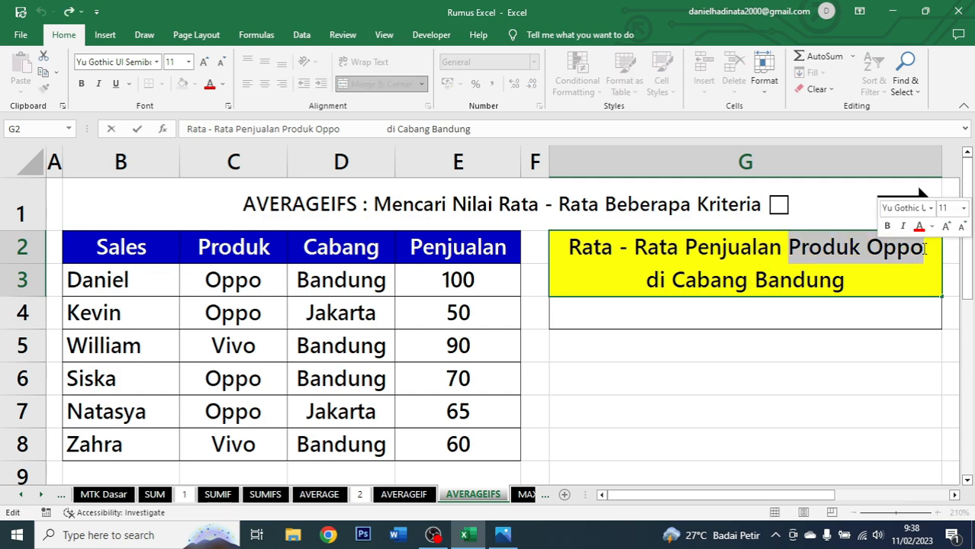
click(919, 227)
double_click(862, 282)
drag(855, 283, 671, 282)
click(710, 261)
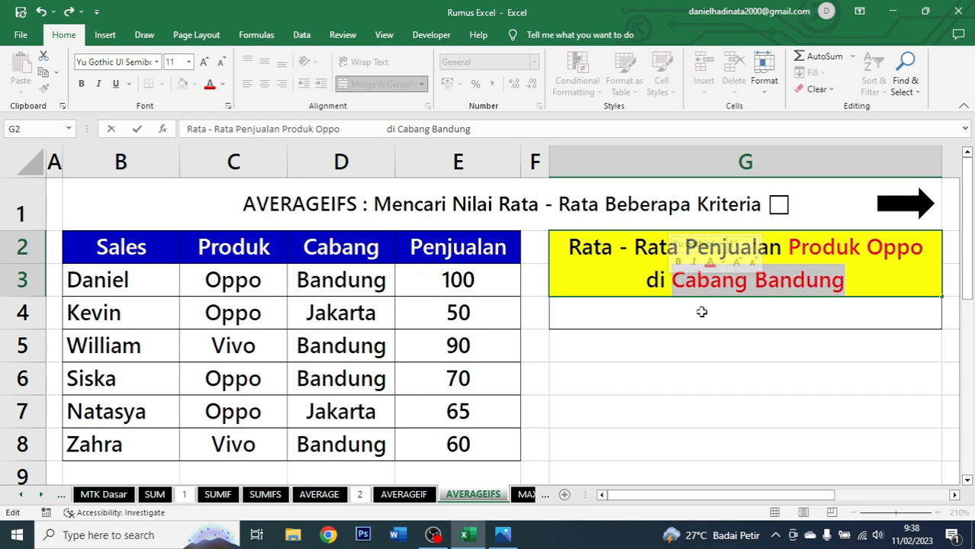
click(701, 312)
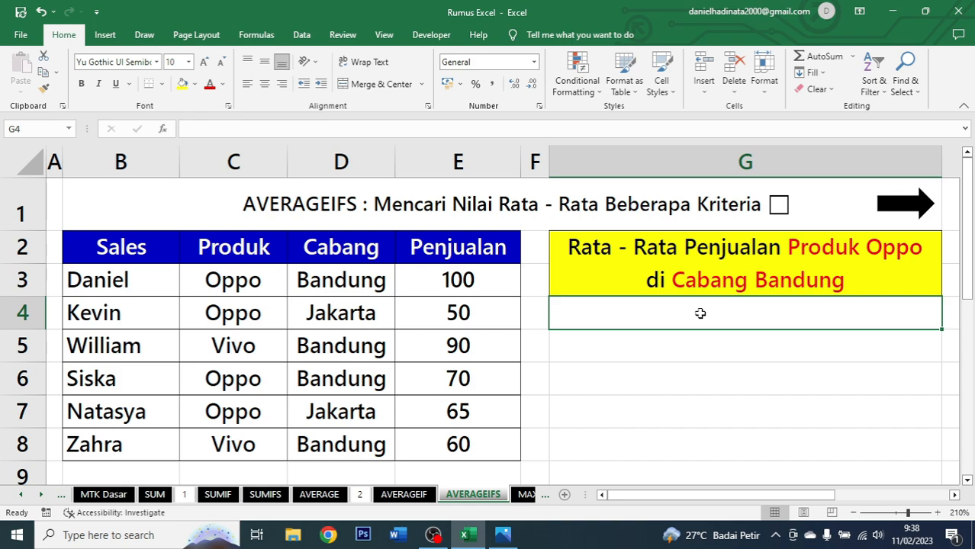
Enter =AVERAGEIFS(E2:E8;C2:C8;"Oppo";D2:D8;"Bandung") in G4 and centre the result.
text(=)
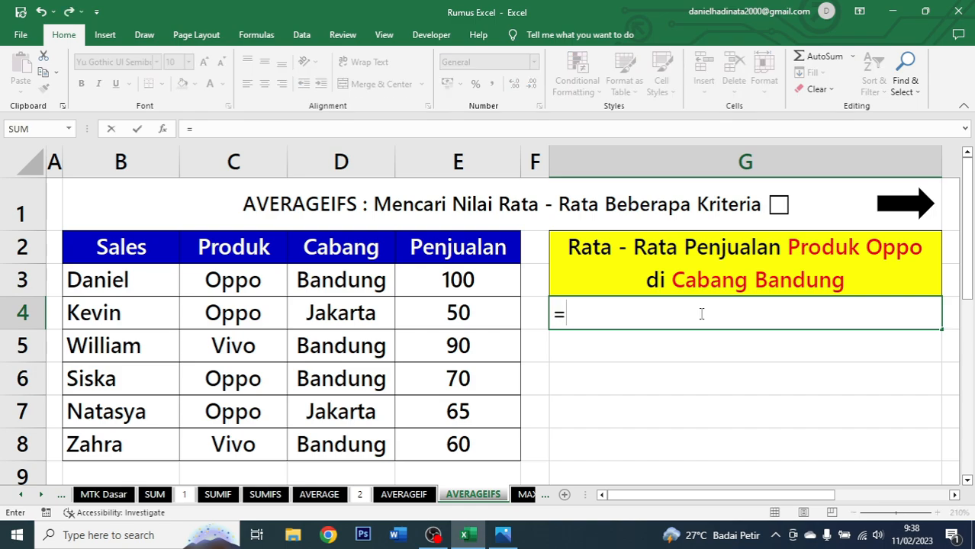
text(averageifs)
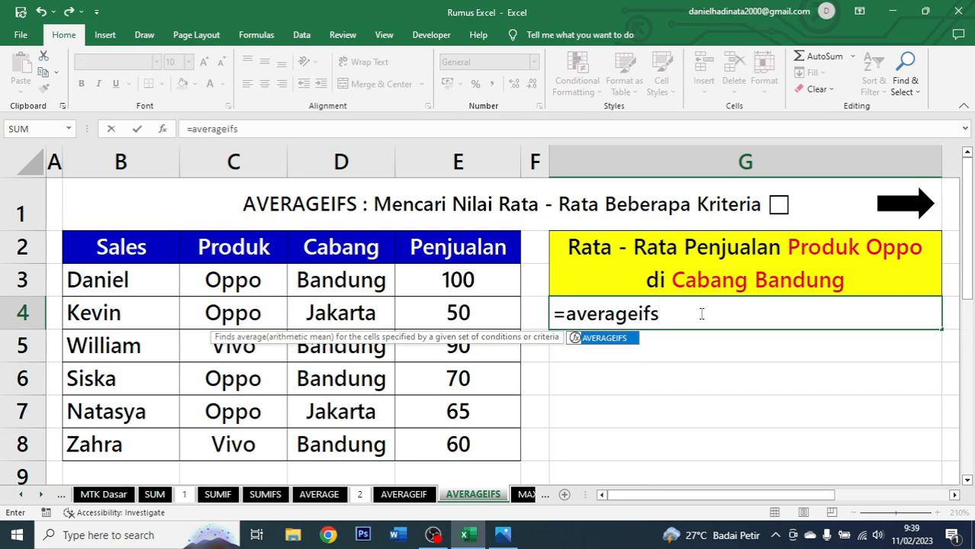
key(Tab)
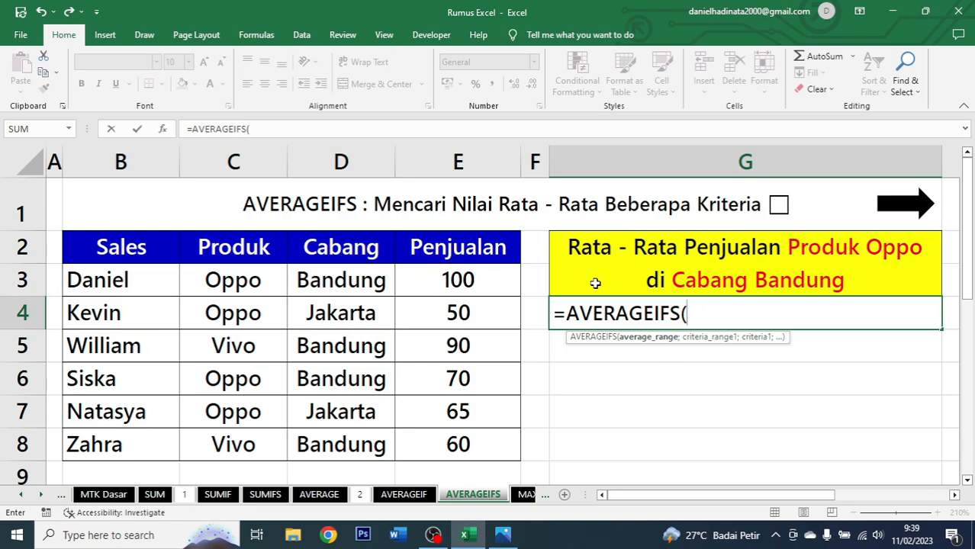
click(469, 246)
drag(467, 256, 457, 443)
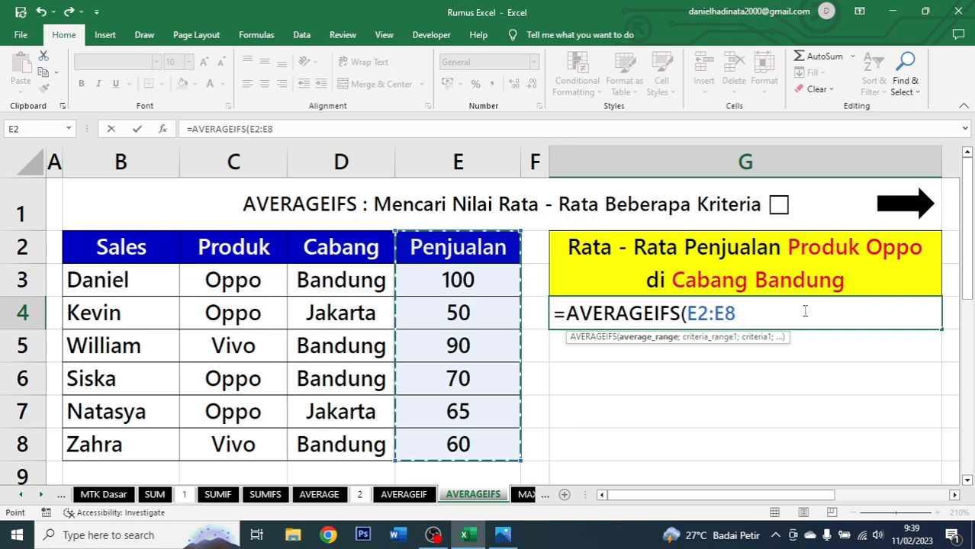
text(;)
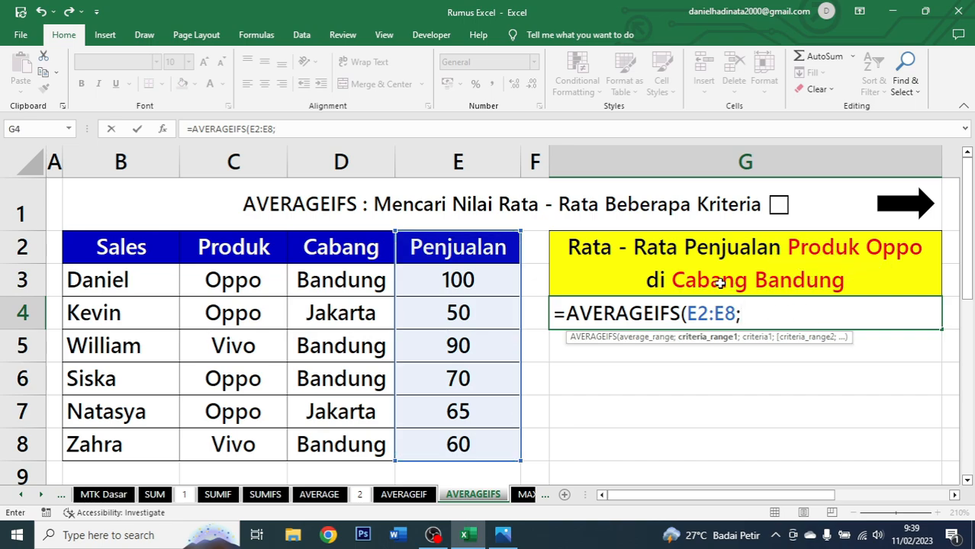
drag(275, 252, 261, 437)
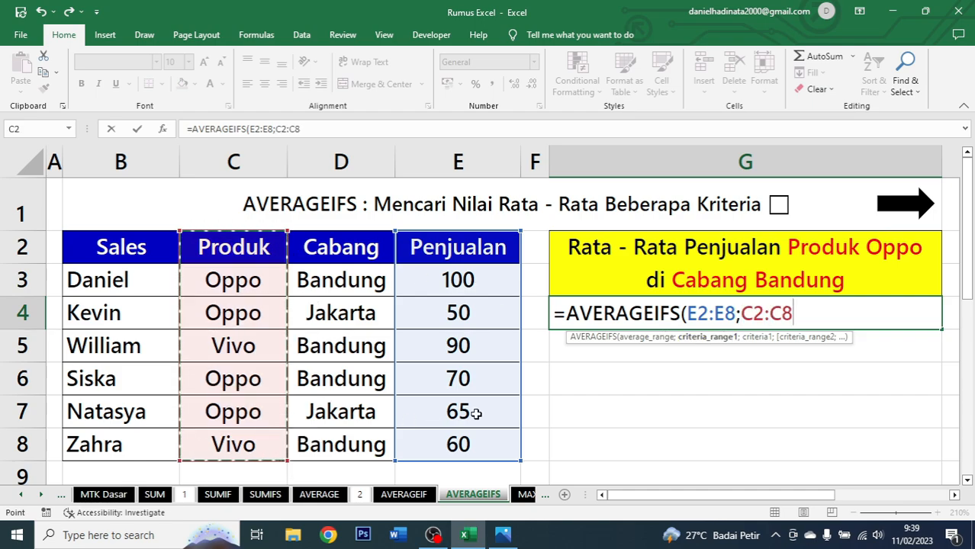
text(;)
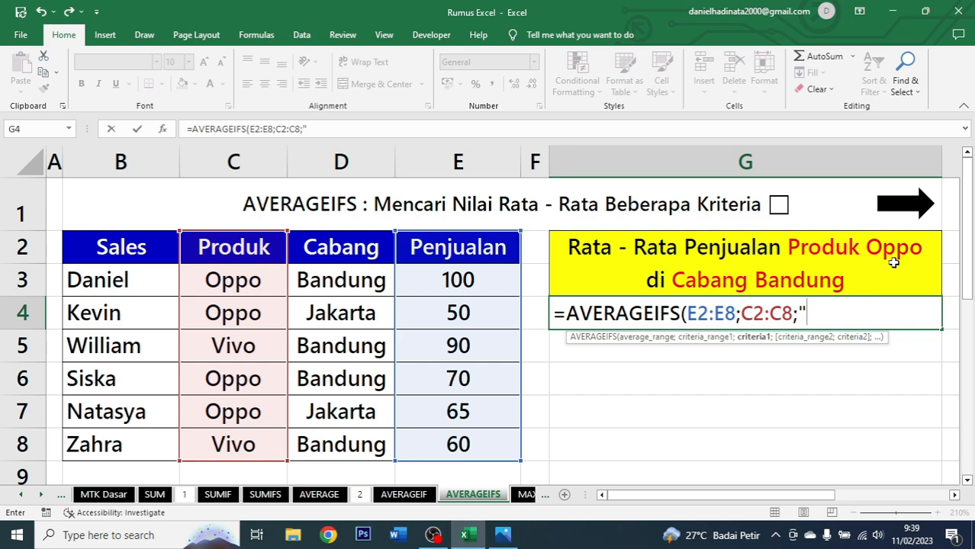
text("Oppo)
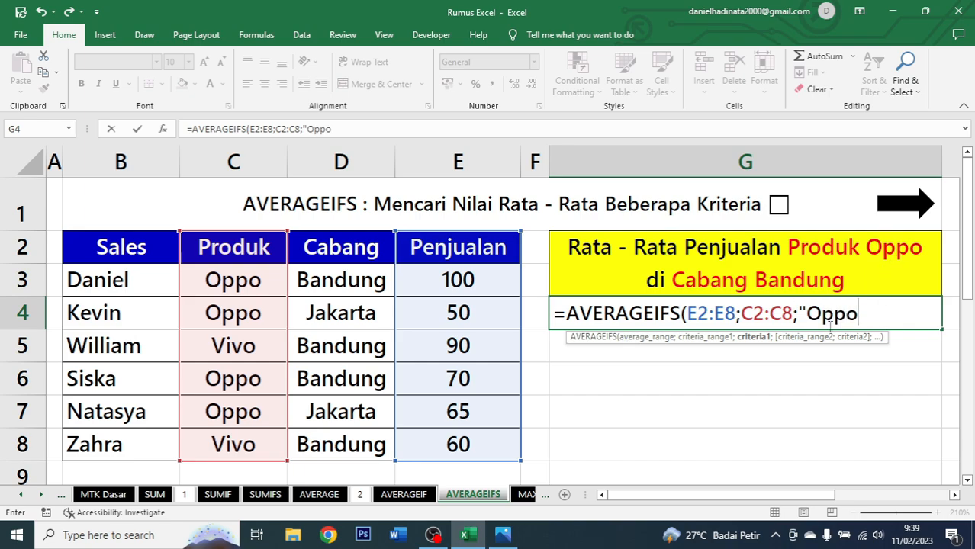
text(";)
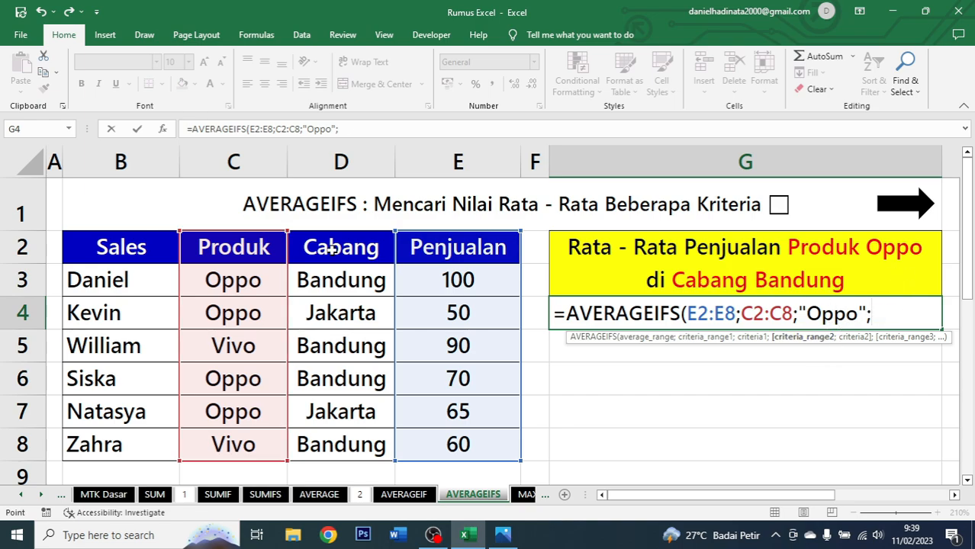
drag(333, 246, 345, 440)
text(;)
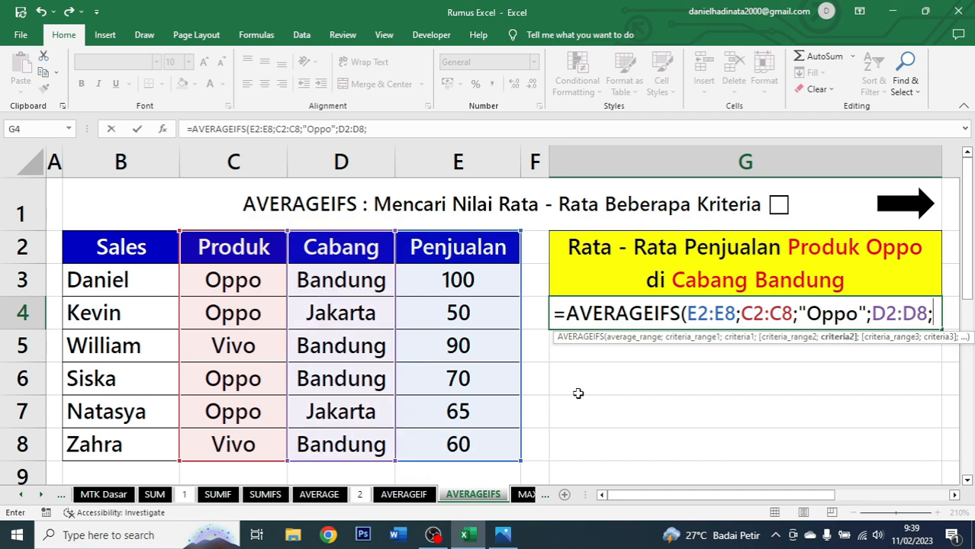
text("Bandung)
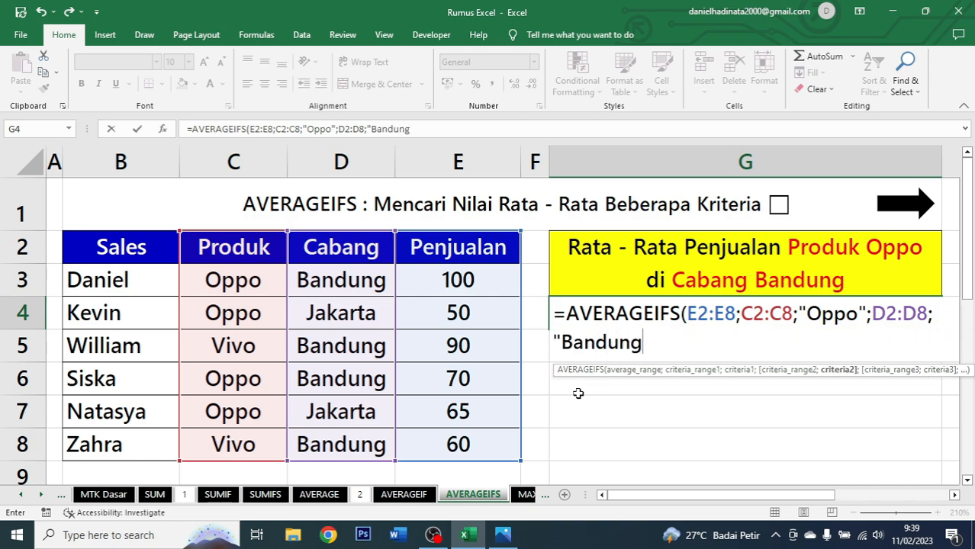
text("))
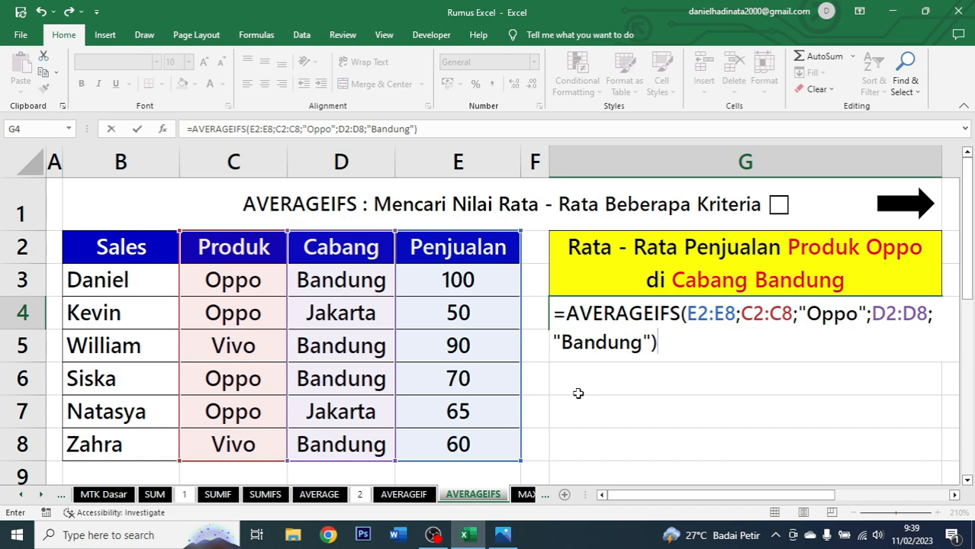
key(ctrl+Return)
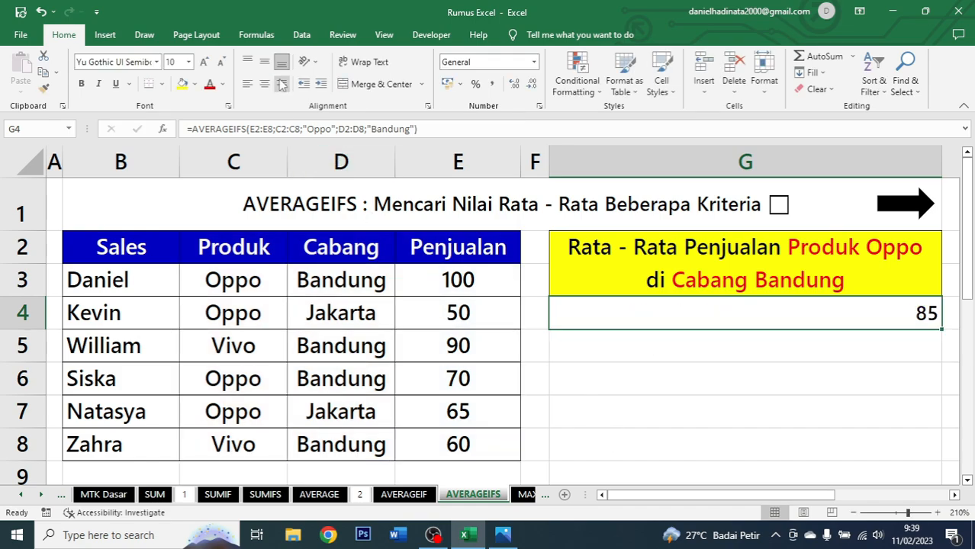
click(270, 82)
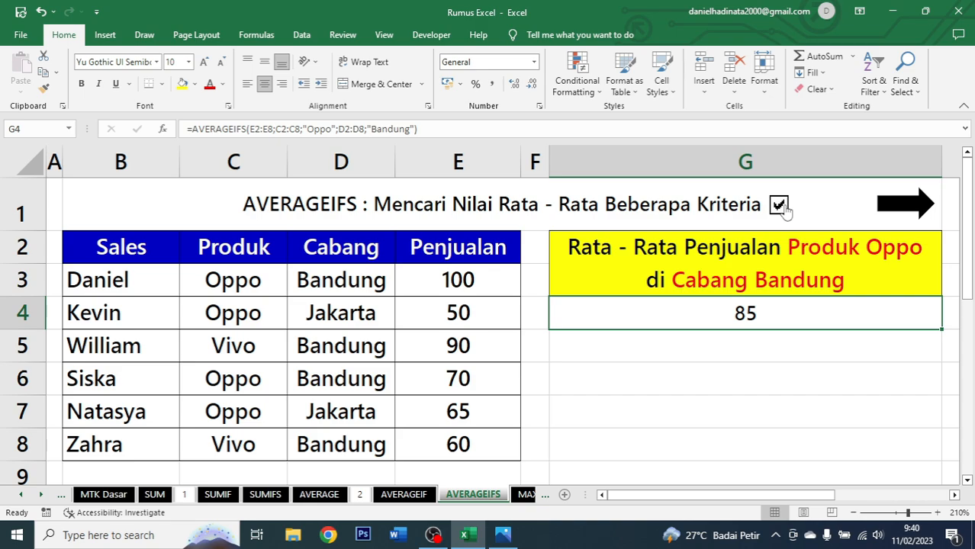
Follow the arrow link to the MAX sheet and examine its Nama, Fakultas and IPK columns.
click(908, 204)
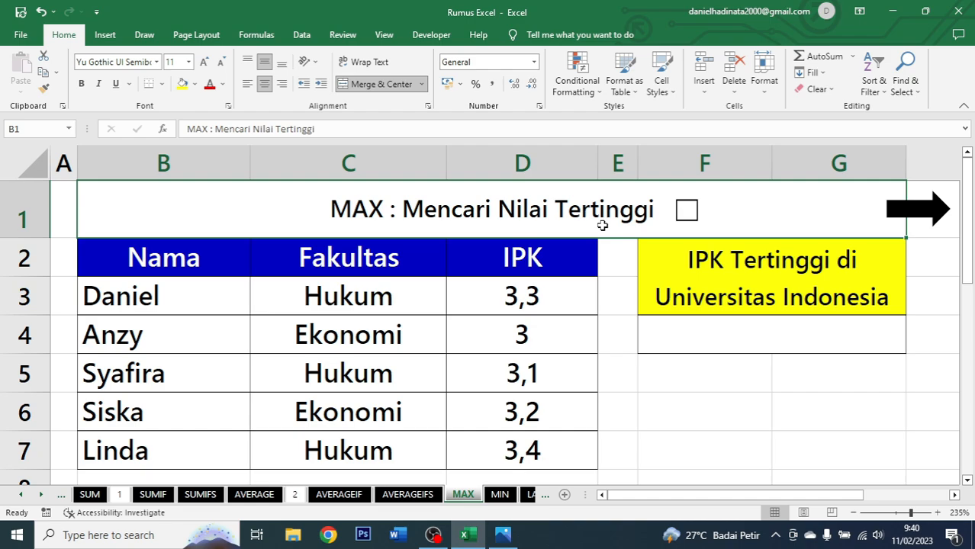
drag(223, 257, 507, 450)
click(167, 268)
drag(166, 269, 187, 455)
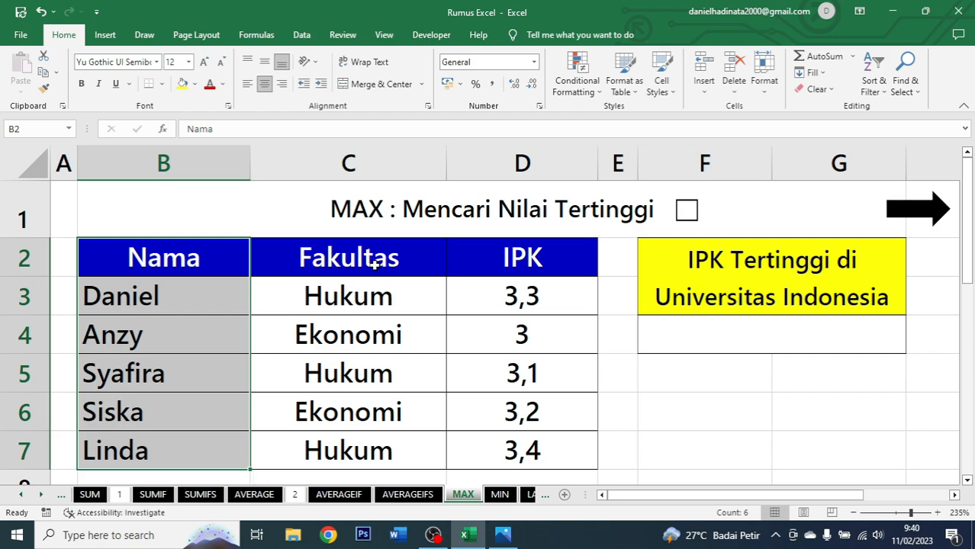
drag(382, 253, 383, 443)
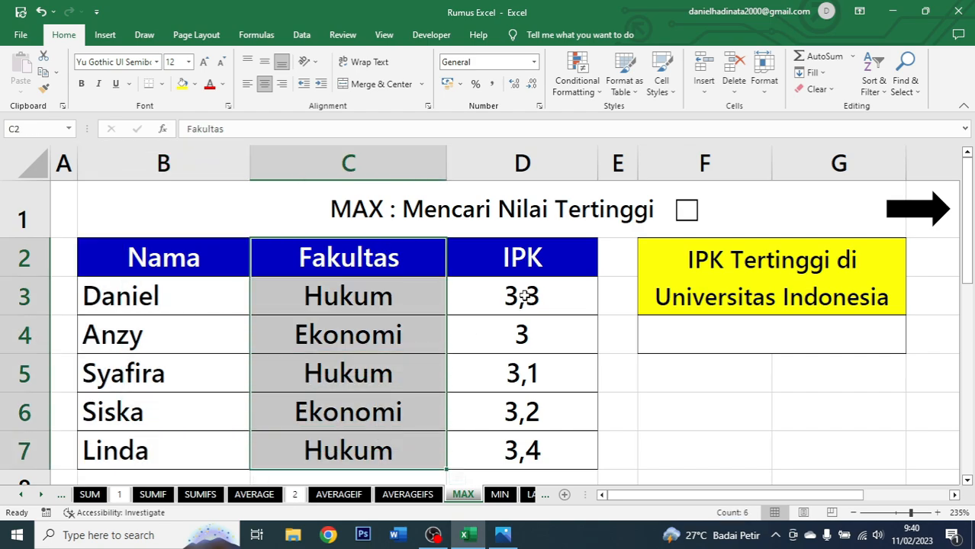
Enter =MAX(D2:D7) in F4 to find the highest IPK.
click(528, 254)
drag(528, 254, 523, 456)
click(680, 350)
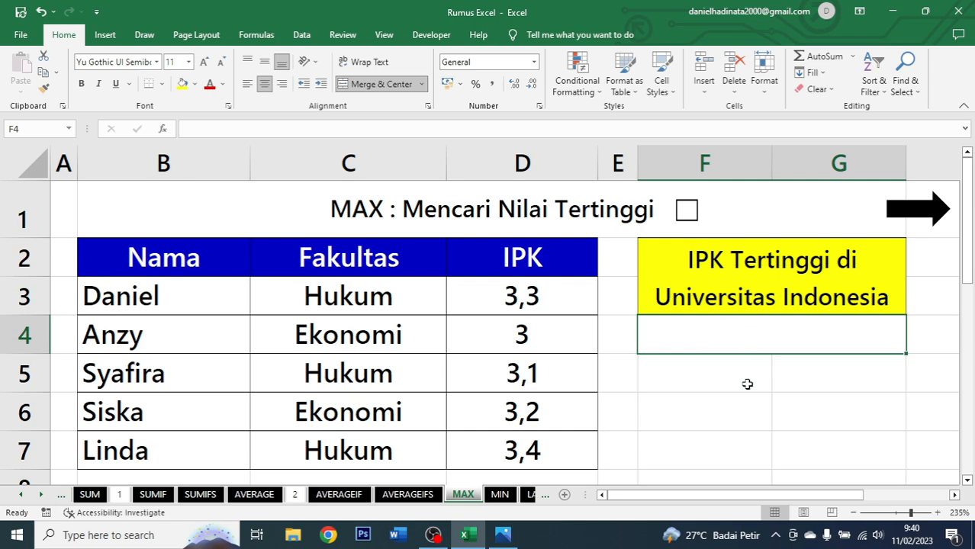
text(=max)
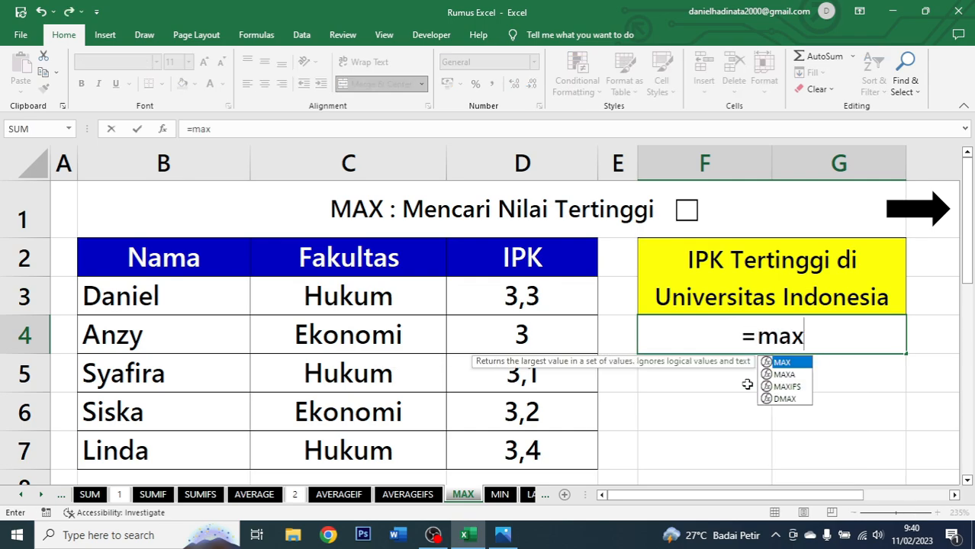
key(Tab)
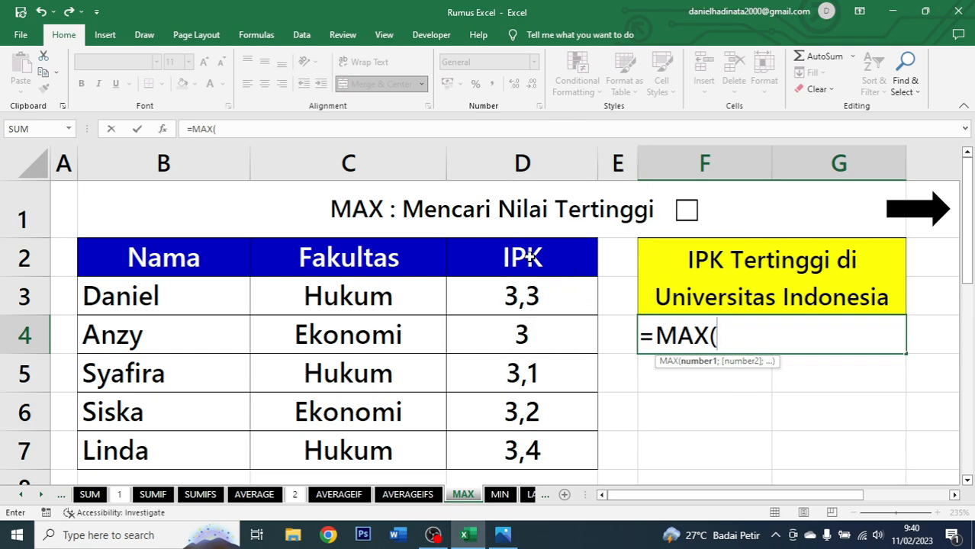
drag(529, 256, 521, 447)
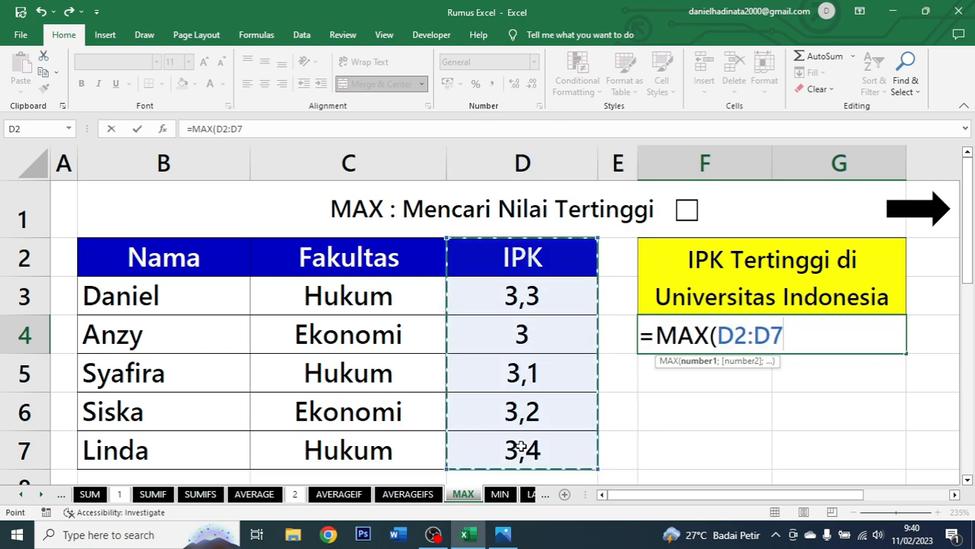
text())
key(ctrl+Return)
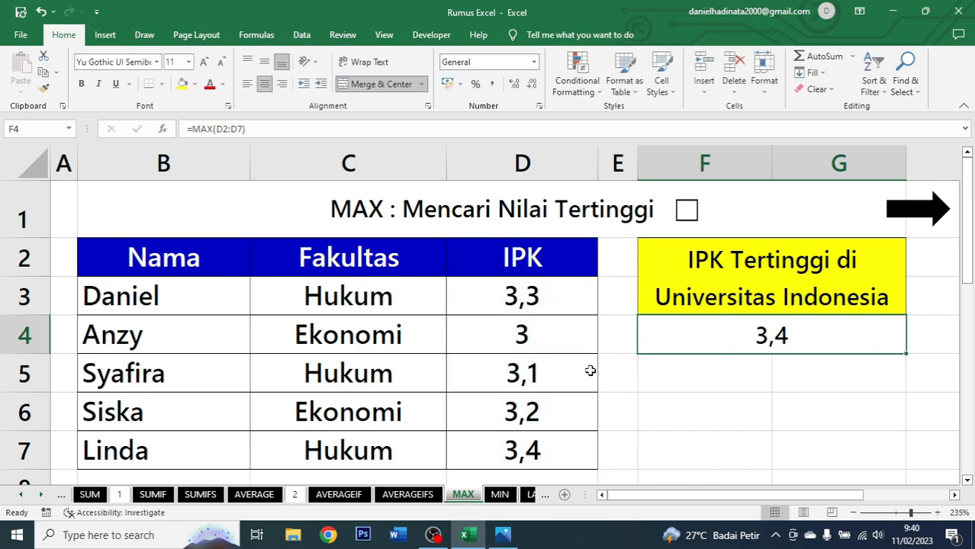
Compare each IPK value with the result and tick the MAX title checkbox.
click(532, 300)
click(531, 332)
click(524, 376)
click(523, 414)
click(523, 444)
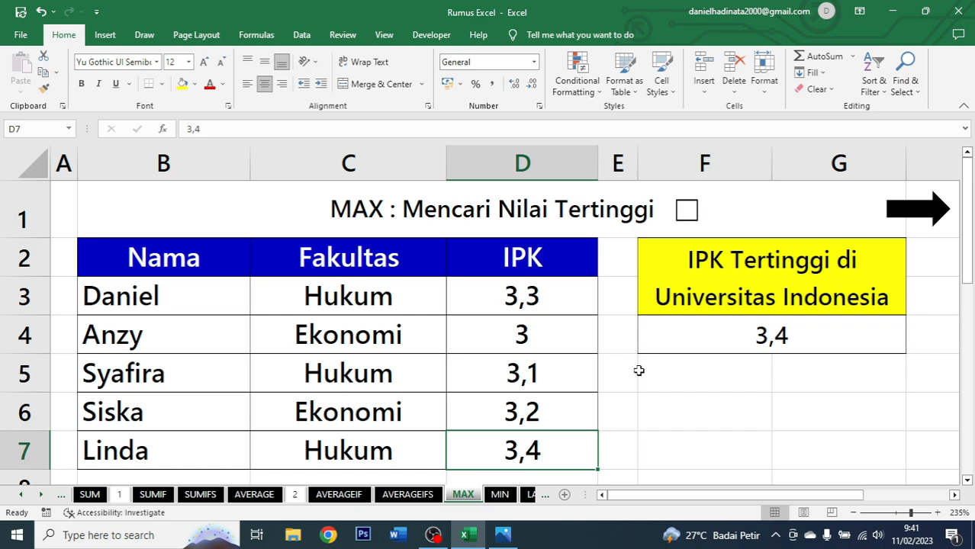
click(690, 221)
Follow the arrow link to the MIN sheet and examine its Nama, Fakultas and IPK columns.
click(928, 218)
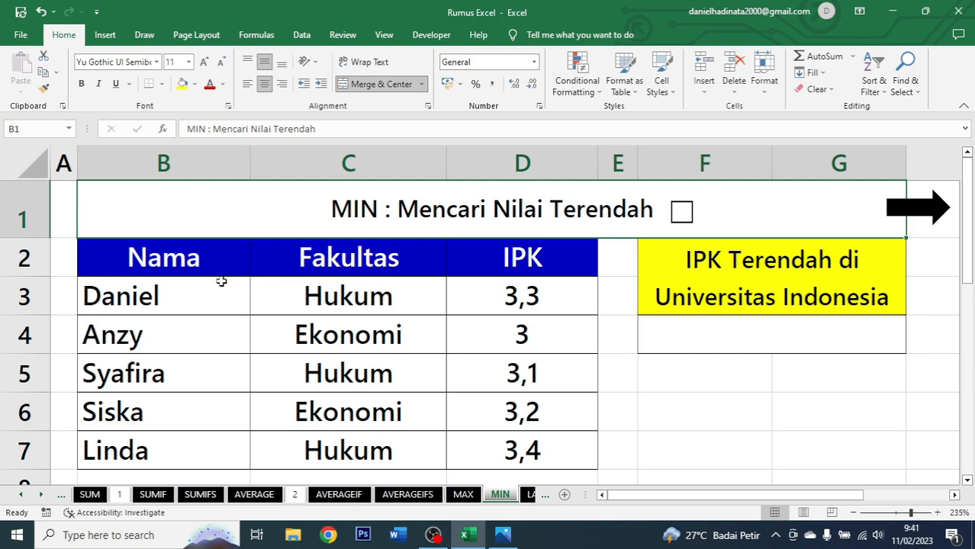
drag(219, 252, 460, 440)
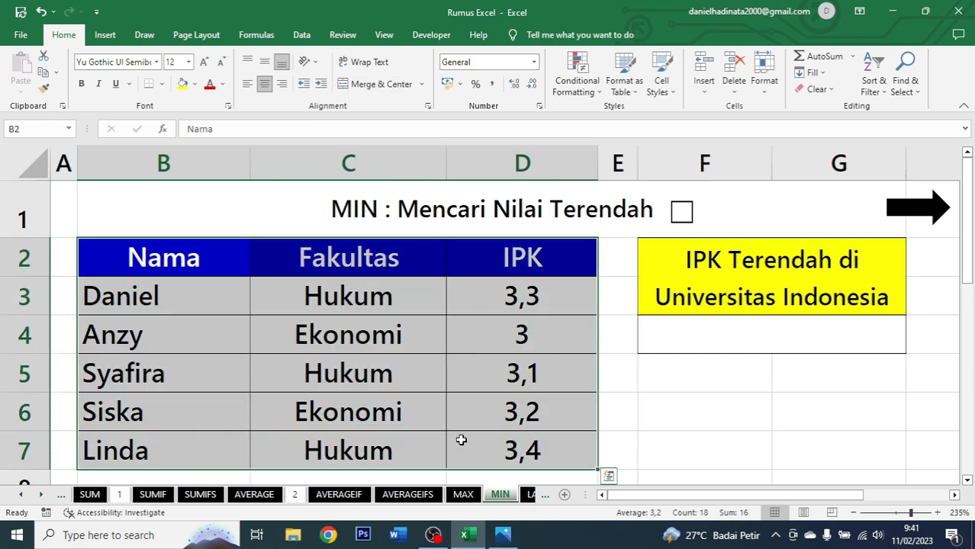
drag(186, 254, 183, 450)
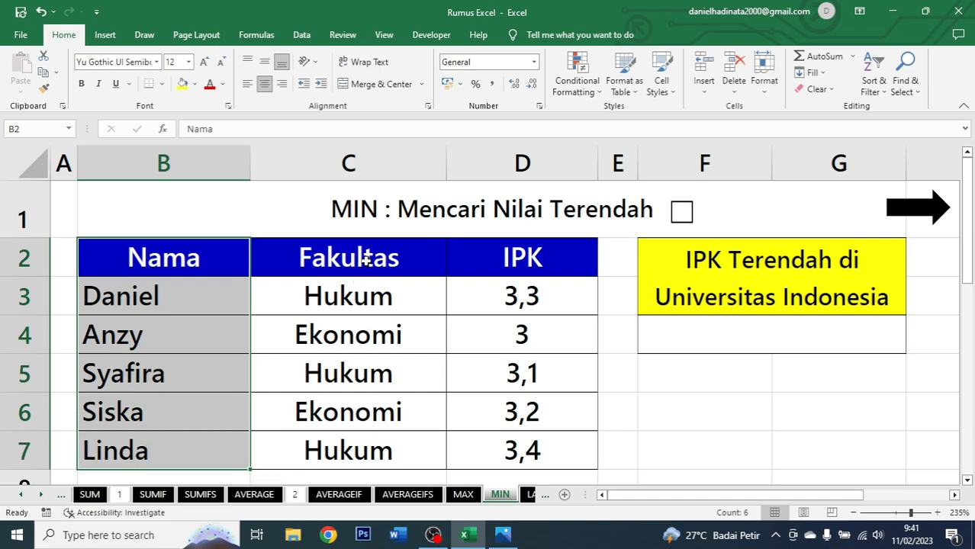
drag(348, 258, 365, 444)
drag(543, 254, 546, 461)
Enter =MIN(D2:D7) in F4 to find the lowest IPK.
click(654, 336)
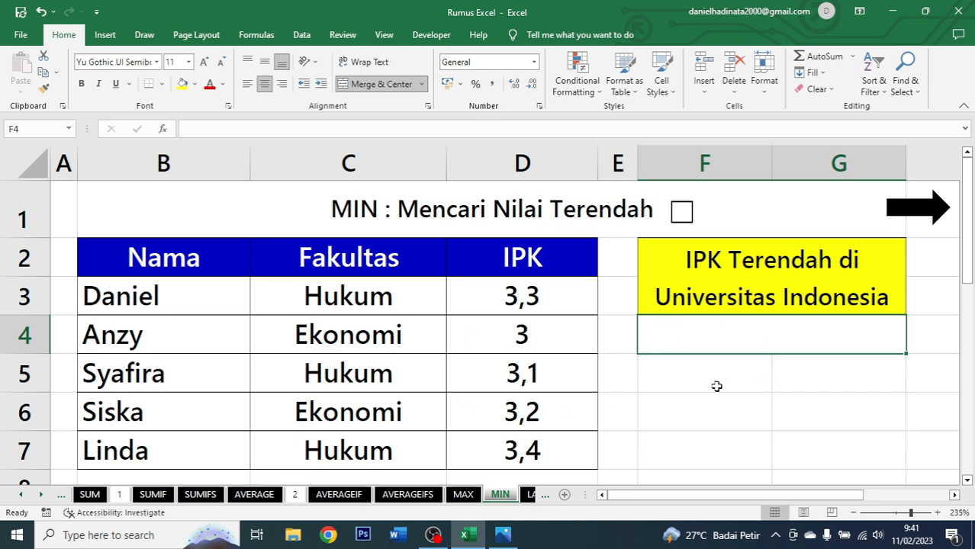
text(=)
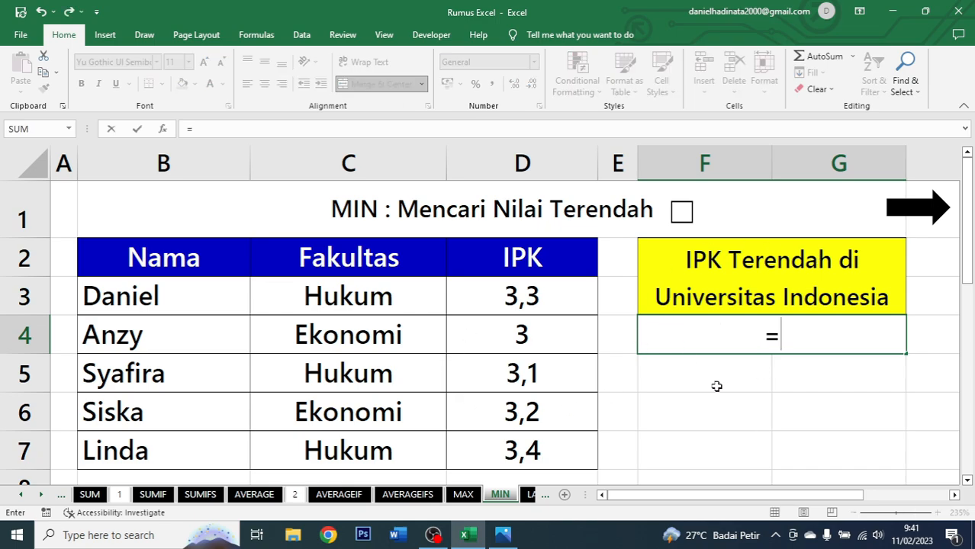
text(min)
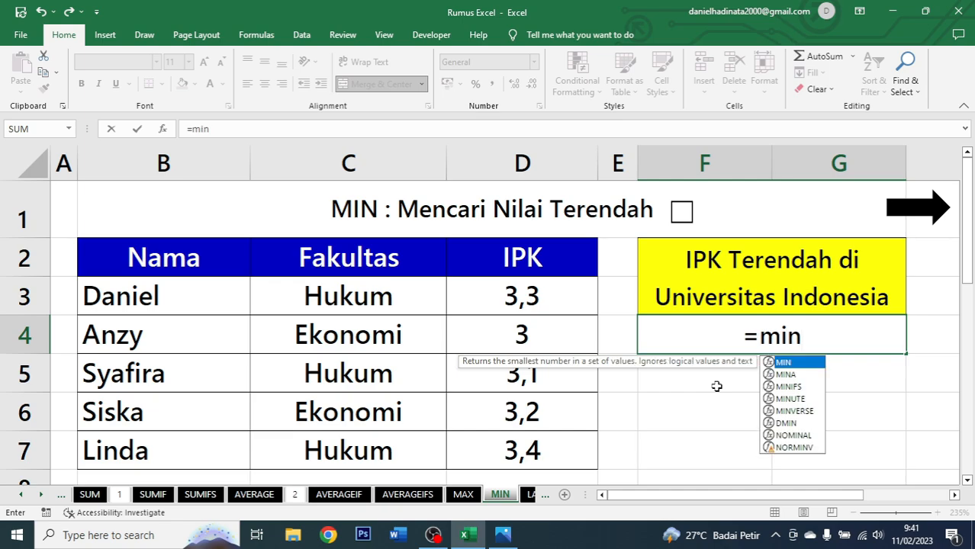
key(Tab)
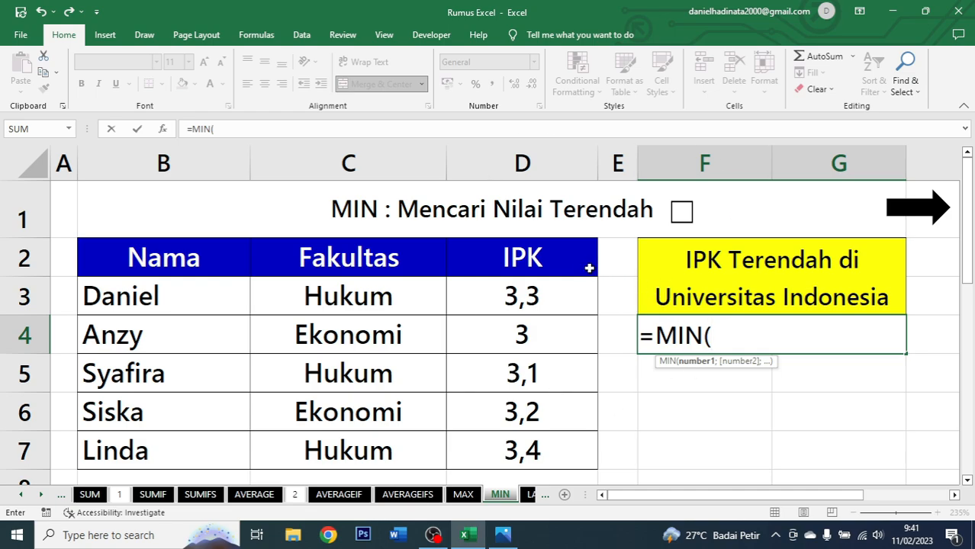
drag(589, 267, 565, 449)
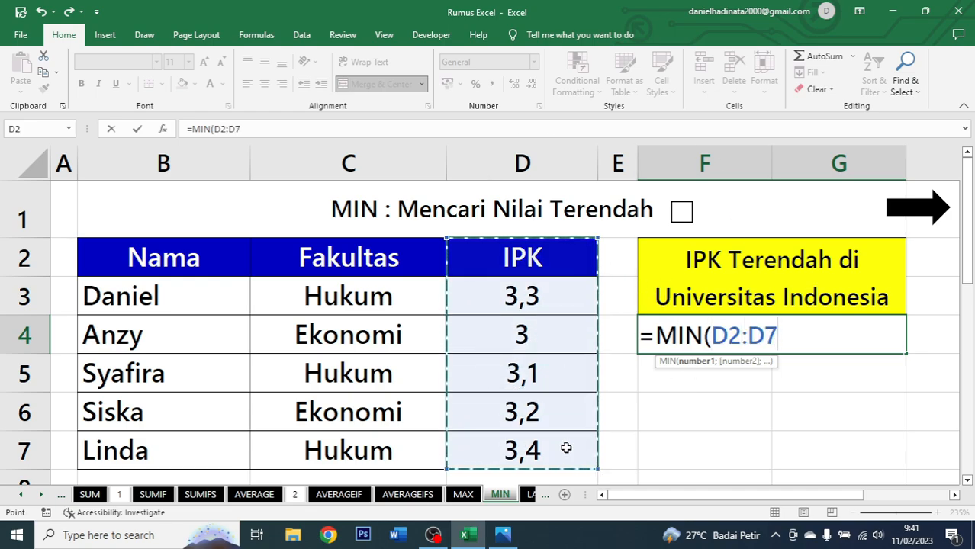
text())
key(ctrl+Return)
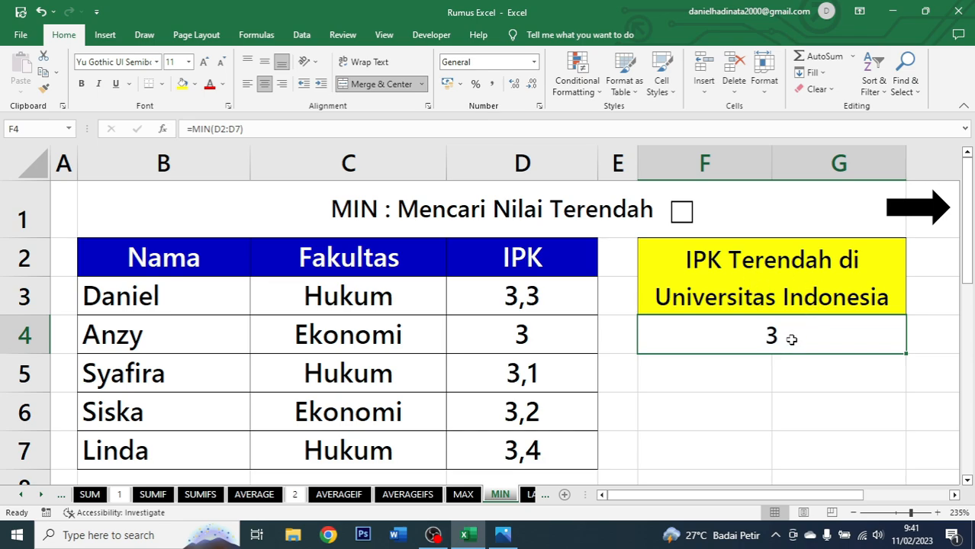
Compare the IPK values with the result and tick the MIN title checkbox.
click(515, 298)
click(515, 367)
click(517, 411)
click(516, 449)
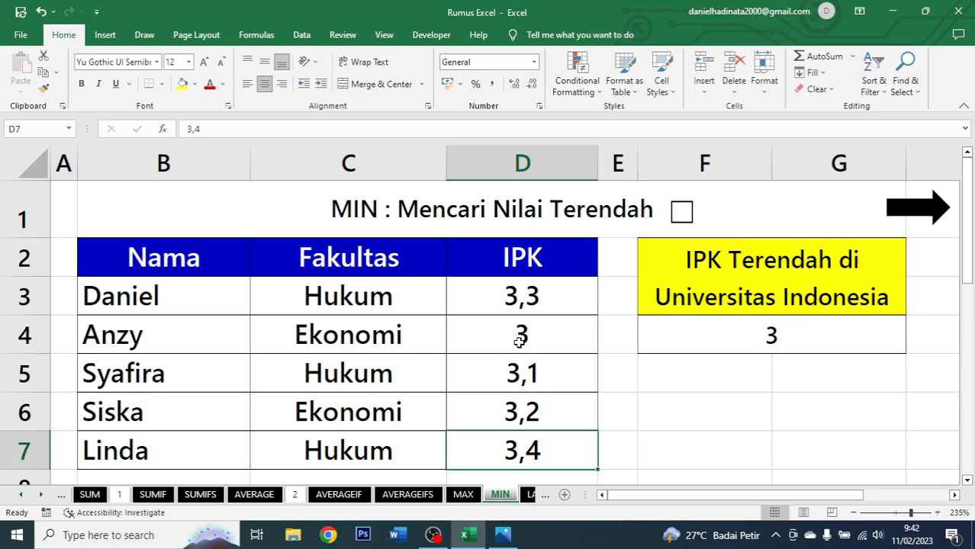
click(517, 334)
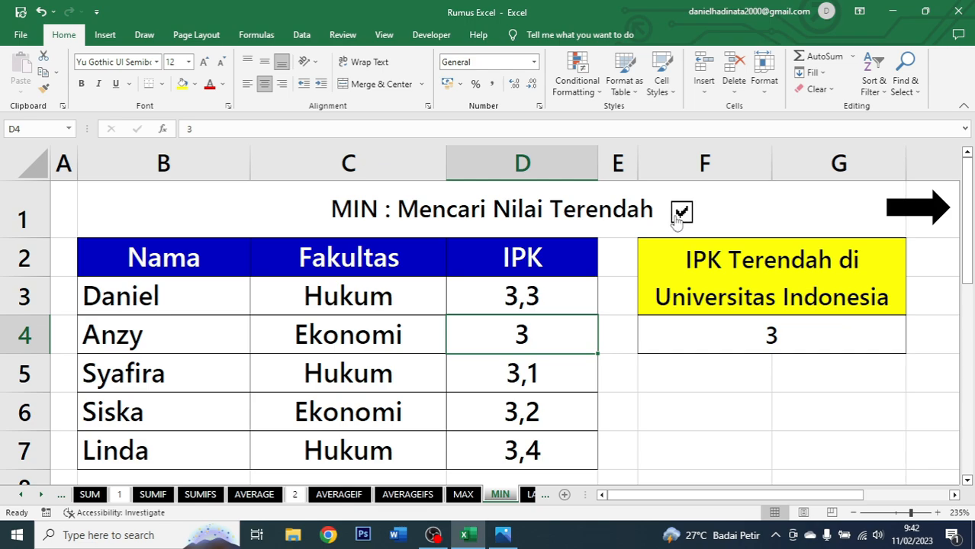
Follow the arrow link to the LARGE sheet and enter =LARGE(D2:D7;2) in F4.
click(895, 220)
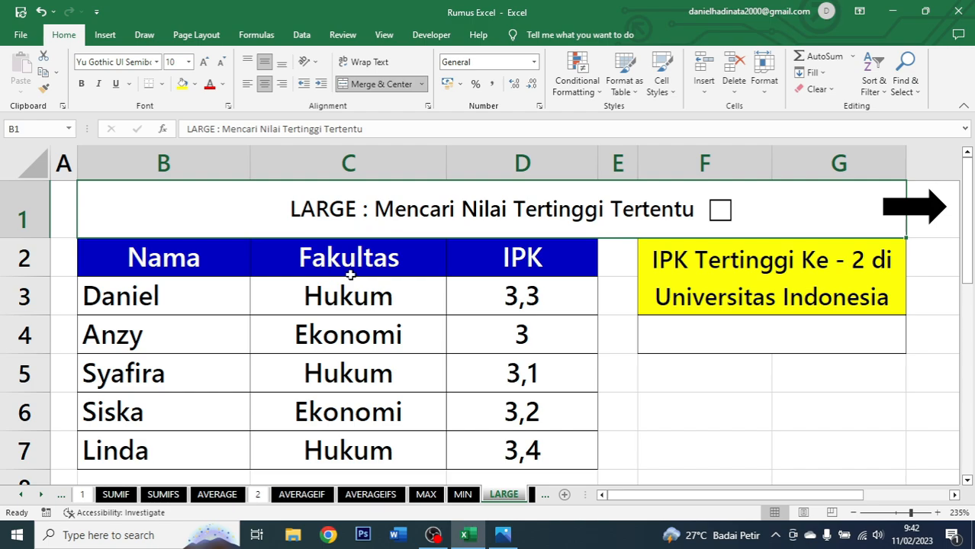
drag(266, 273, 491, 446)
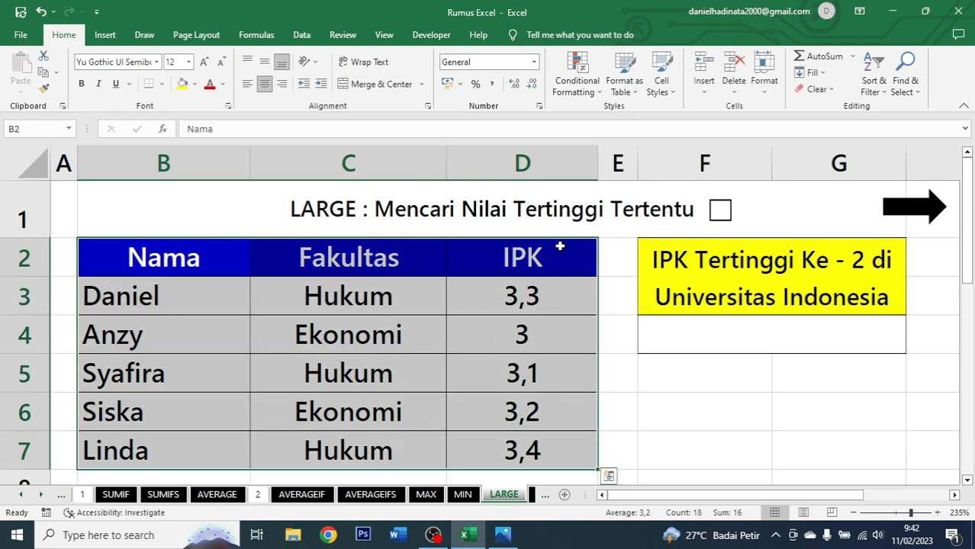
click(684, 338)
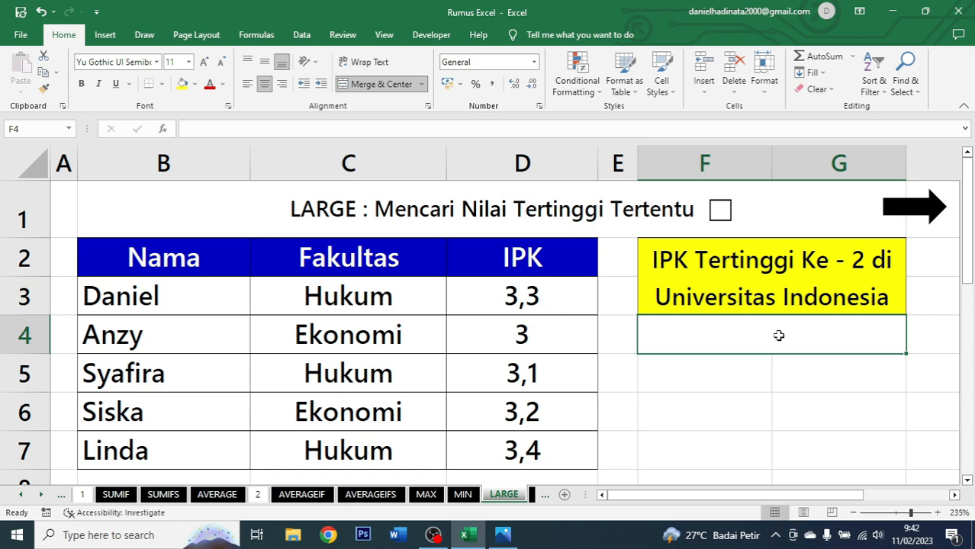
text(=)
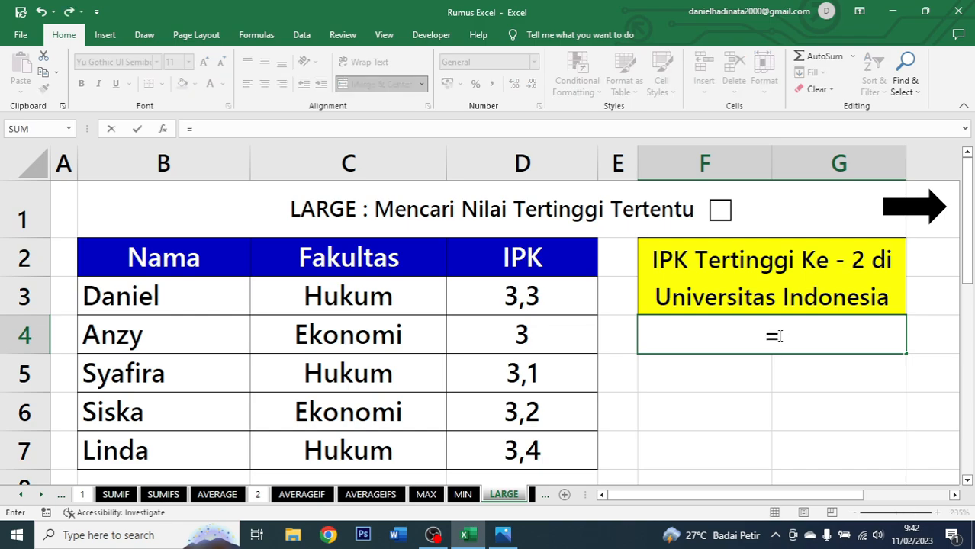
text(large)
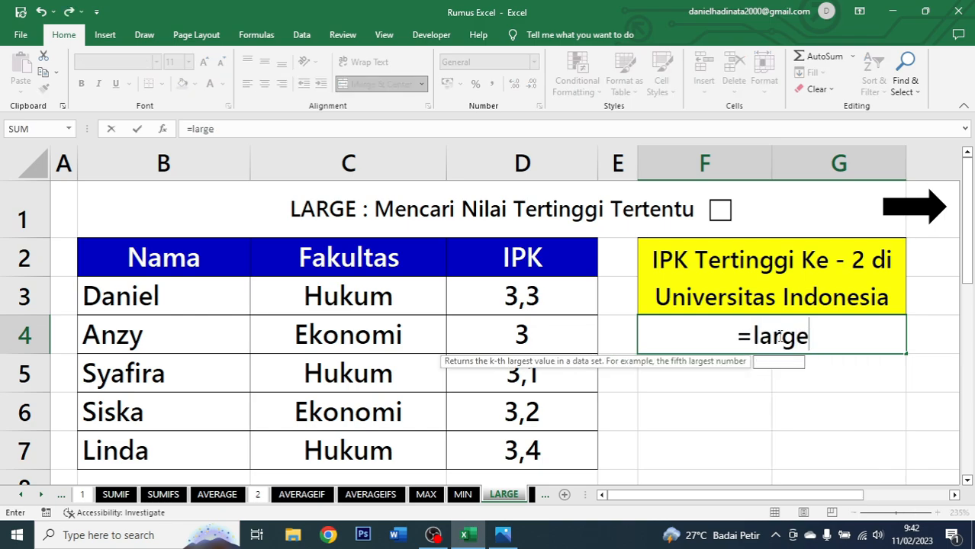
key(Tab)
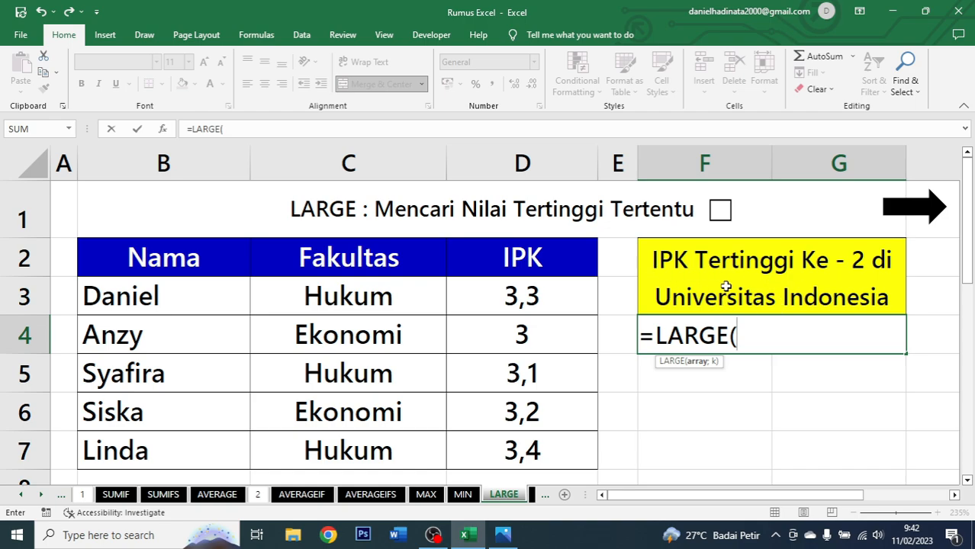
click(554, 252)
drag(554, 252, 562, 450)
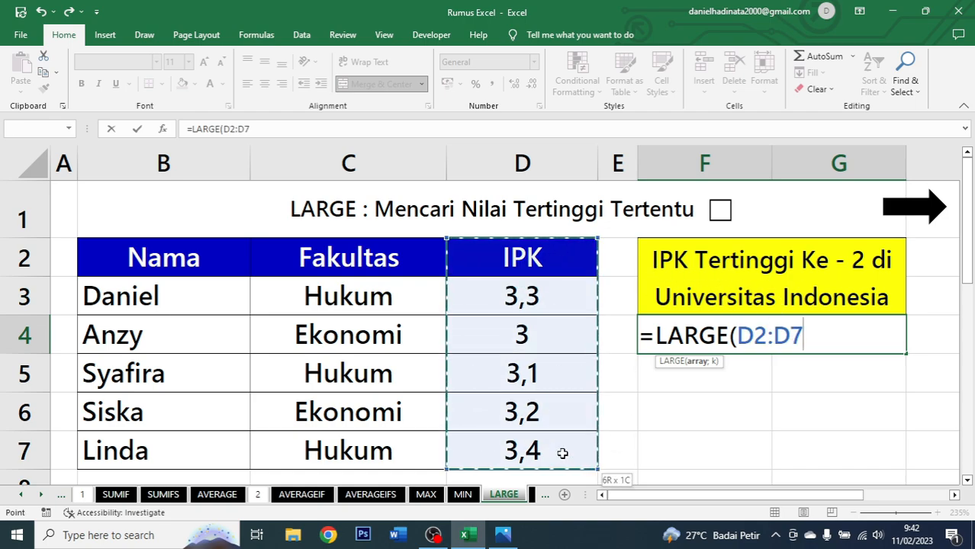
text(;)
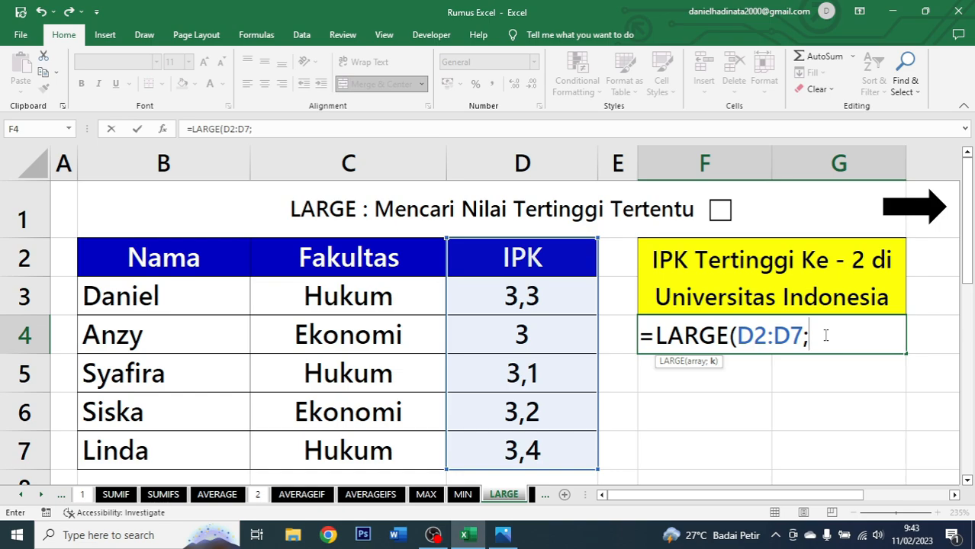
text(2))
key(Return)
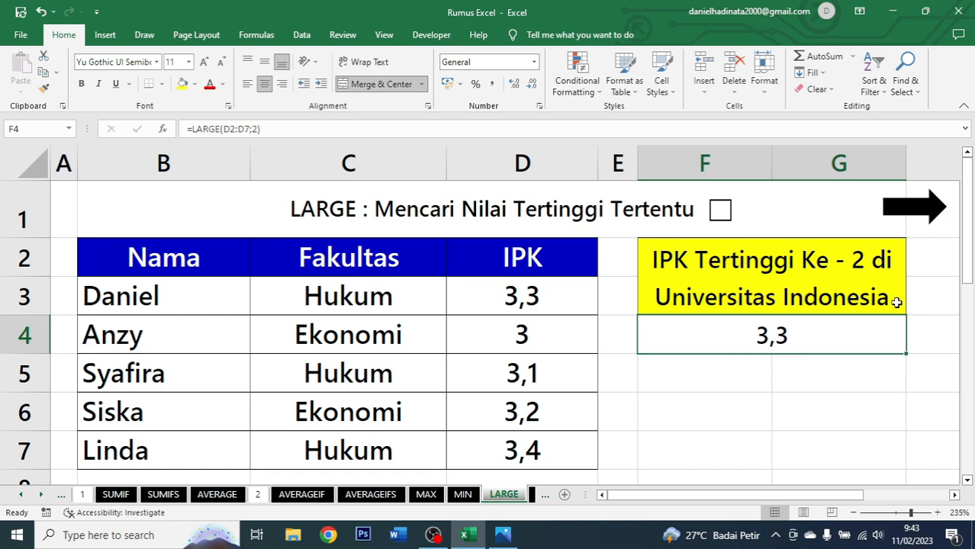
Compare the IPK values with the result, tick the LARGE title checkbox and follow the arrow link to the SMALL sheet.
click(500, 448)
click(528, 412)
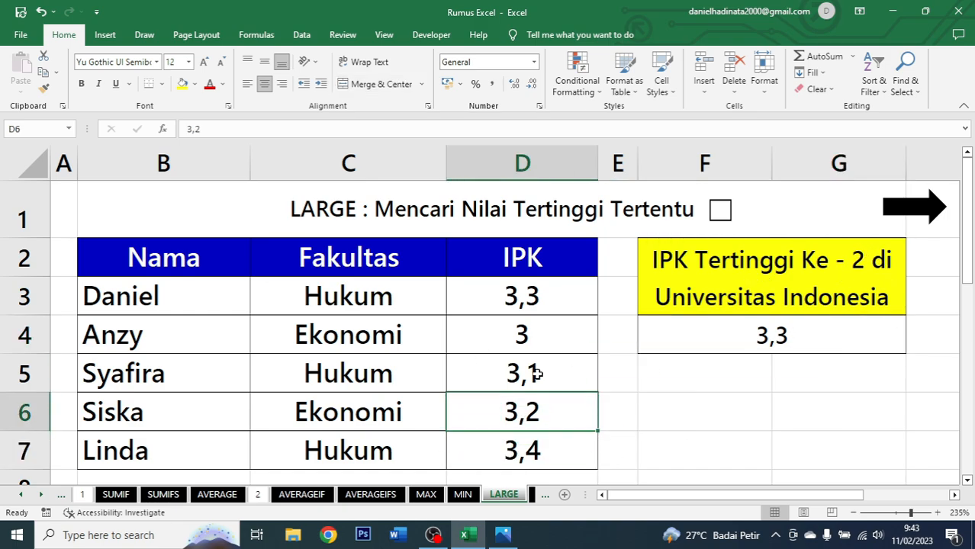
click(533, 374)
click(543, 296)
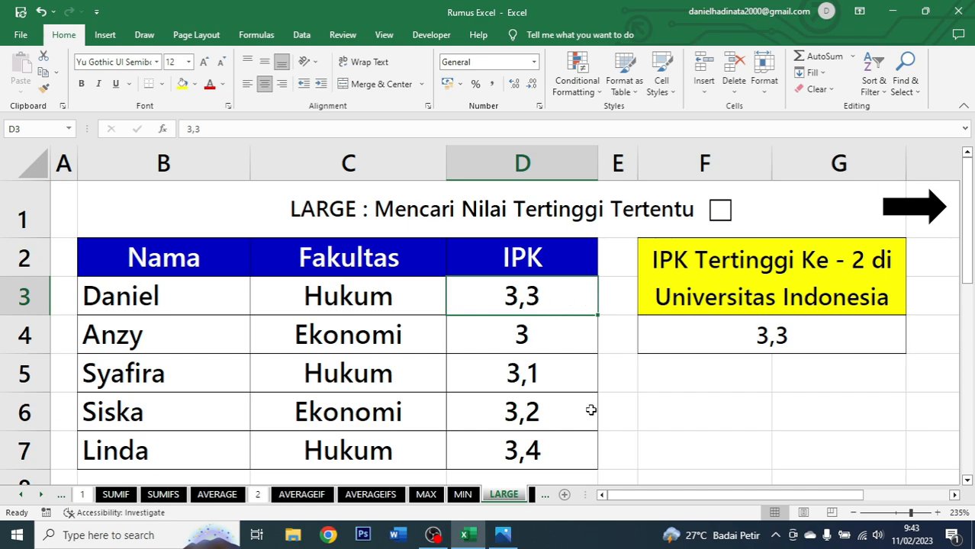
click(561, 454)
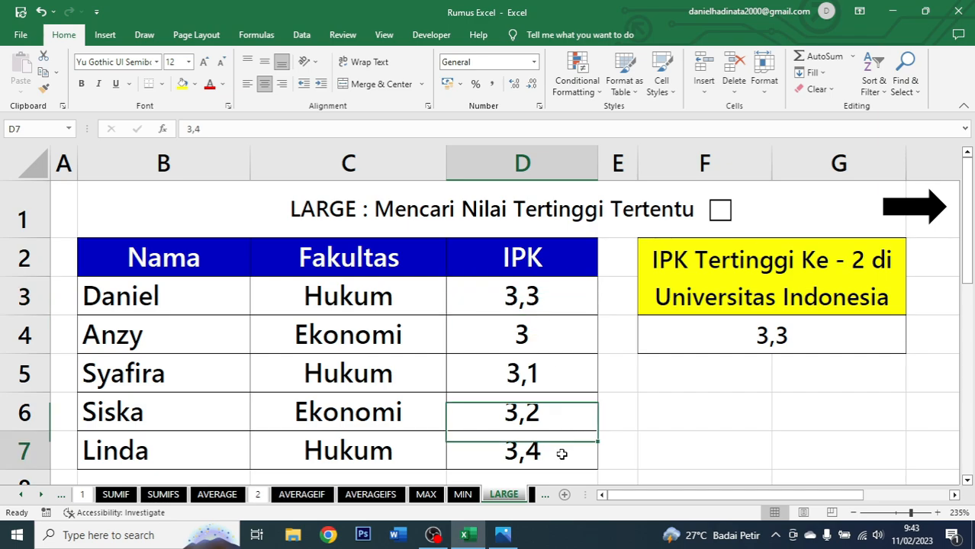
click(556, 299)
click(701, 339)
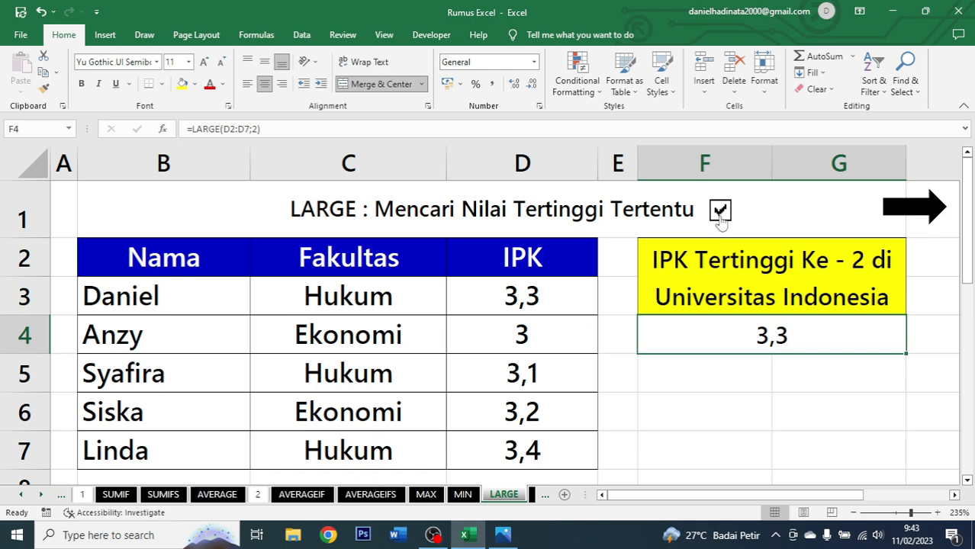
click(891, 208)
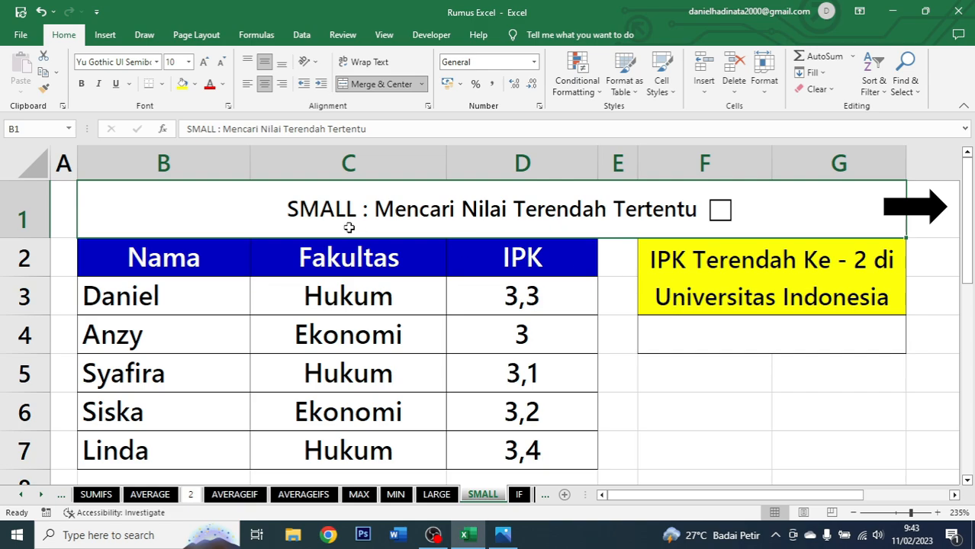
Review the Nama, Fakultas and IPK columns of the SMALL table.
click(208, 263)
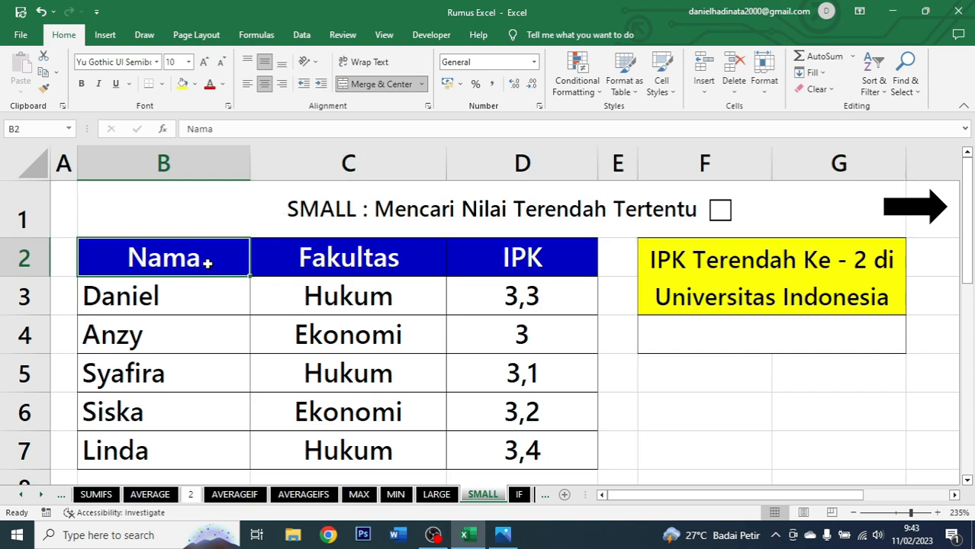
drag(208, 263, 166, 452)
click(412, 256)
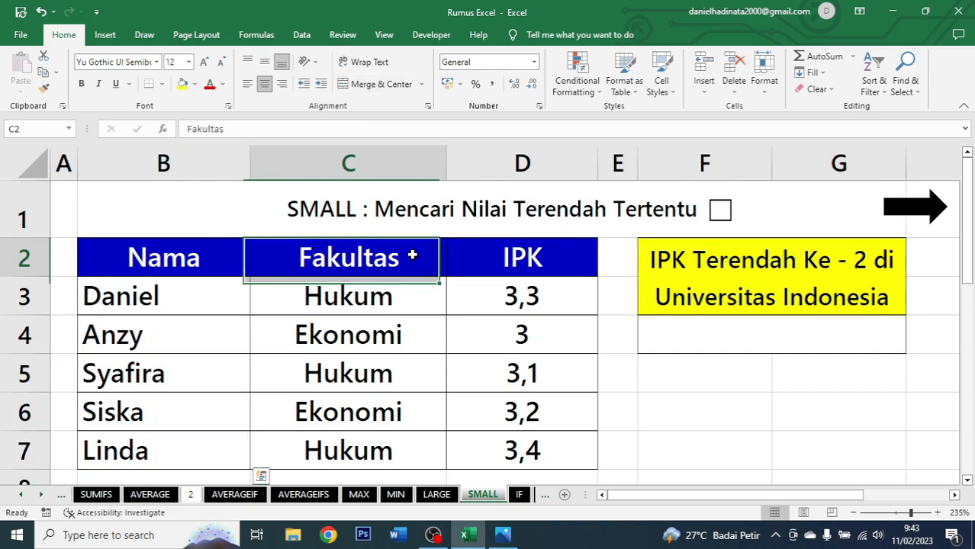
drag(412, 255, 387, 435)
click(543, 269)
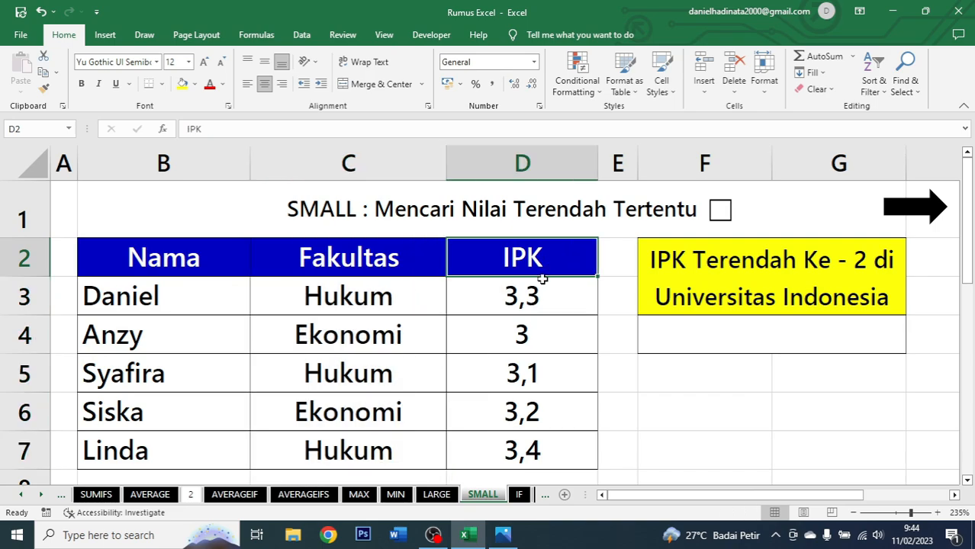
drag(542, 280, 522, 446)
Enter =SMALL(D2:D7;2) in F4 to find the second-lowest IPK.
click(692, 351)
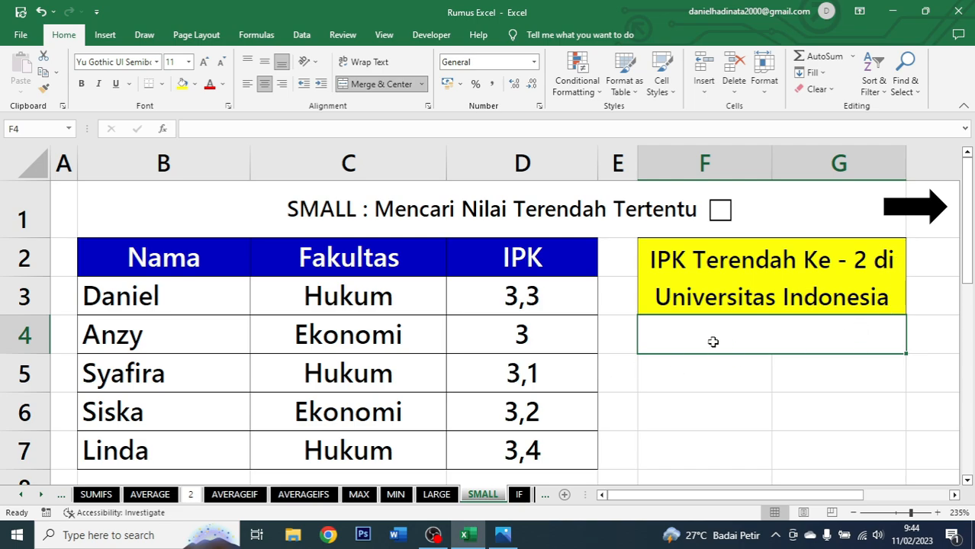
text(=)
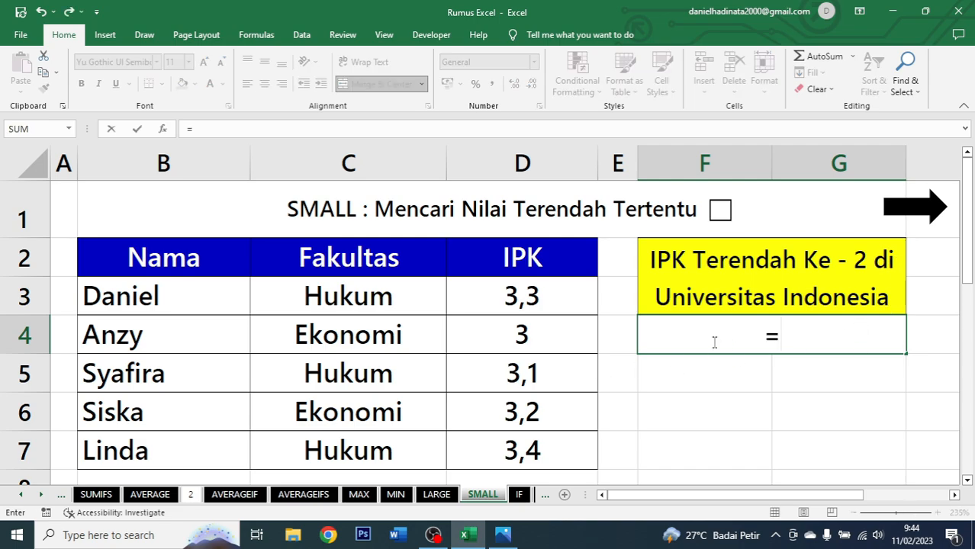
text(small)
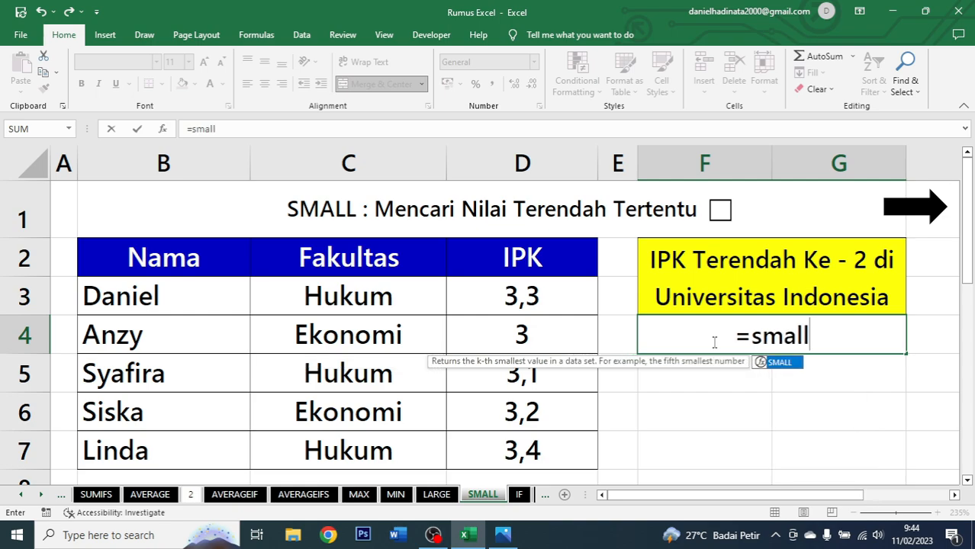
key(Tab)
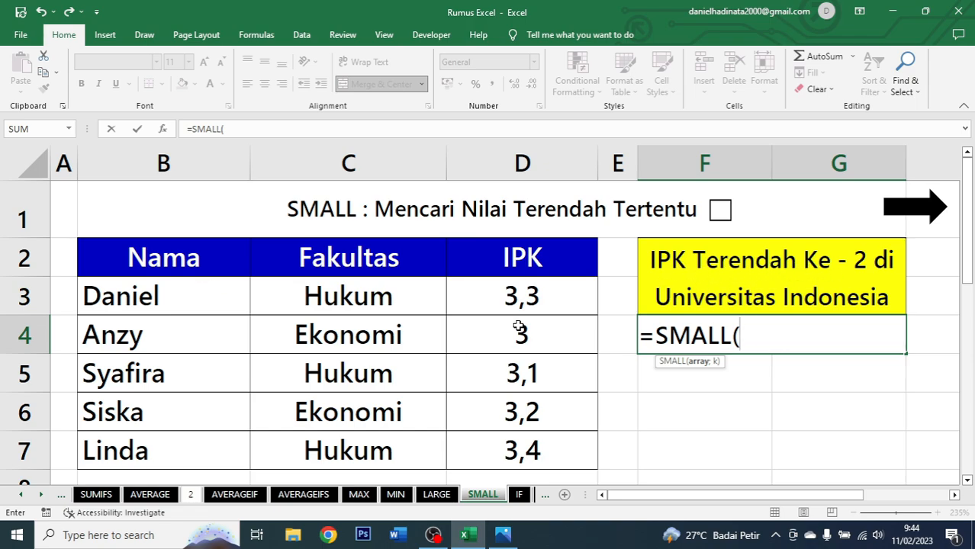
drag(522, 259, 526, 450)
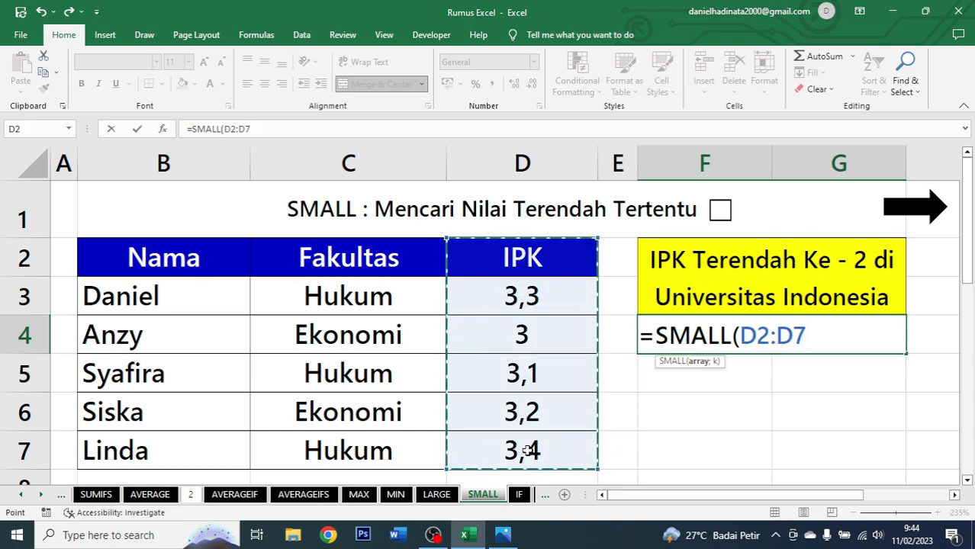
text(;)
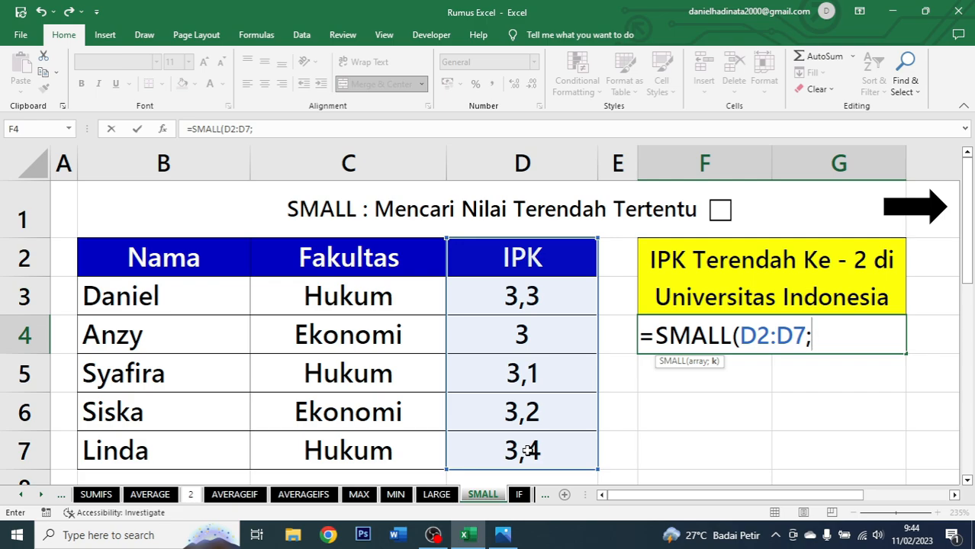
text(2))
key(ctrl+Return)
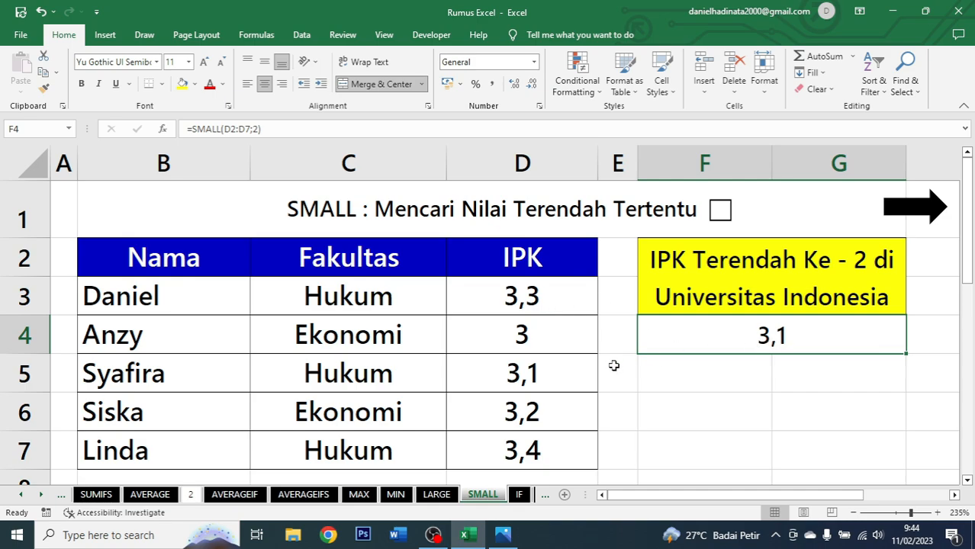
Compare the IPK values with the result, tick the SMALL title checkbox and follow the arrow link to the IF sheet.
click(566, 380)
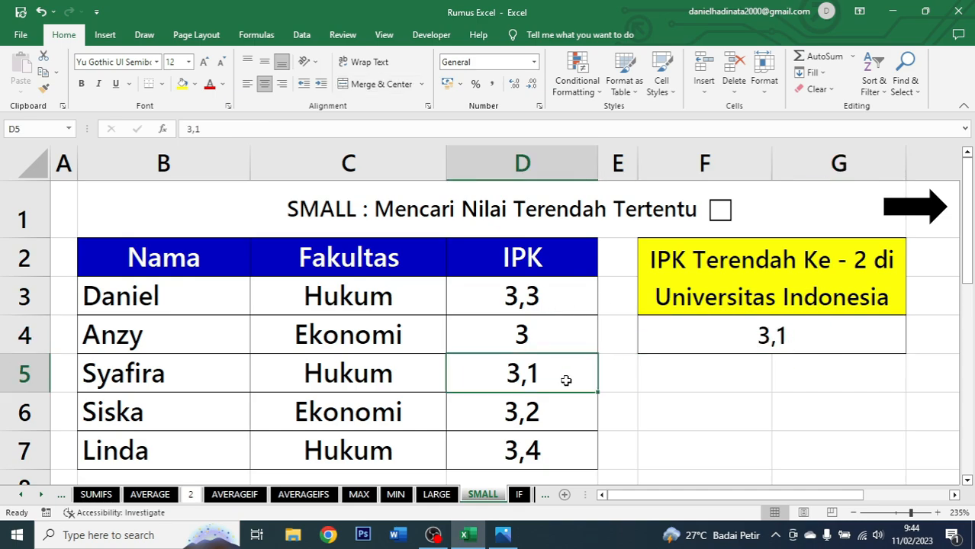
click(547, 337)
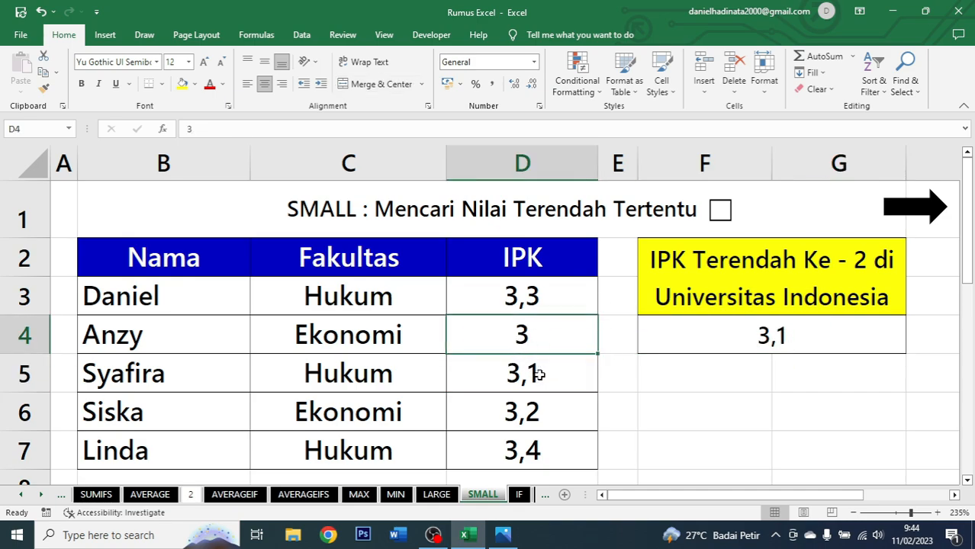
click(543, 372)
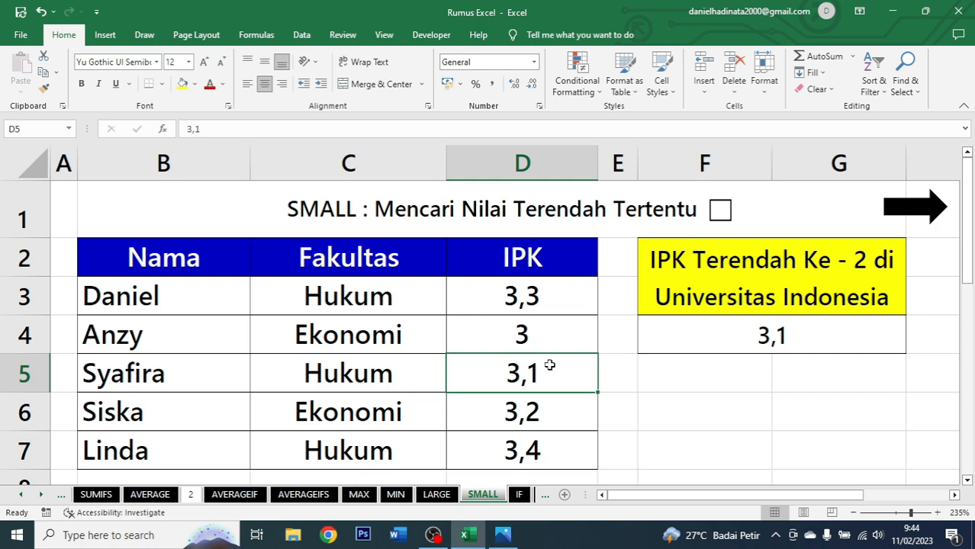
click(728, 343)
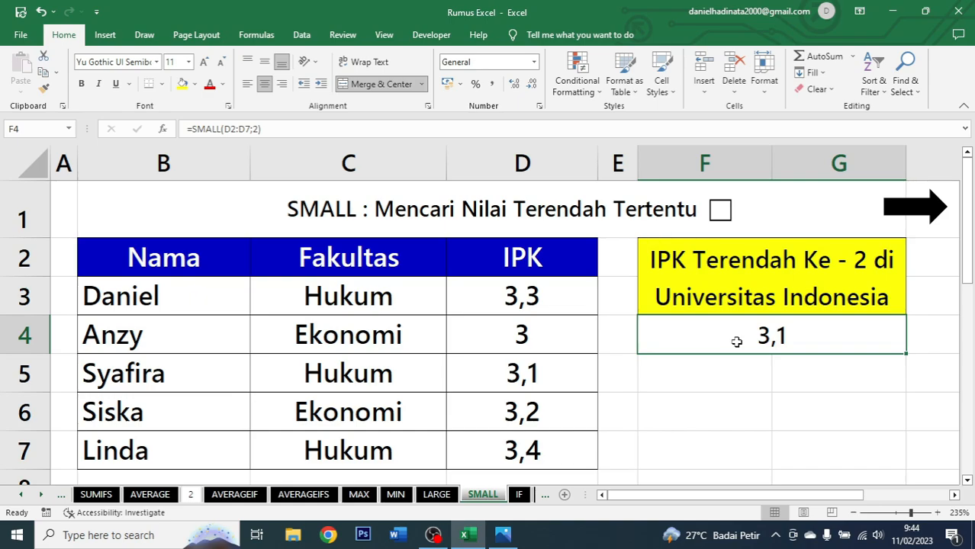
click(717, 217)
click(914, 210)
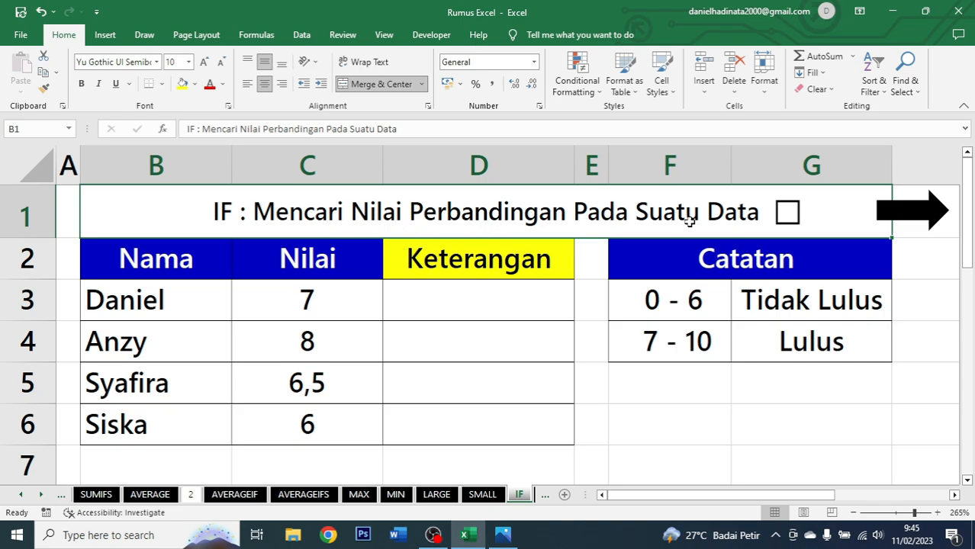
Review the Nama, Nilai and Keterangan columns and the Catatan grading ranges on the IF sheet.
click(454, 303)
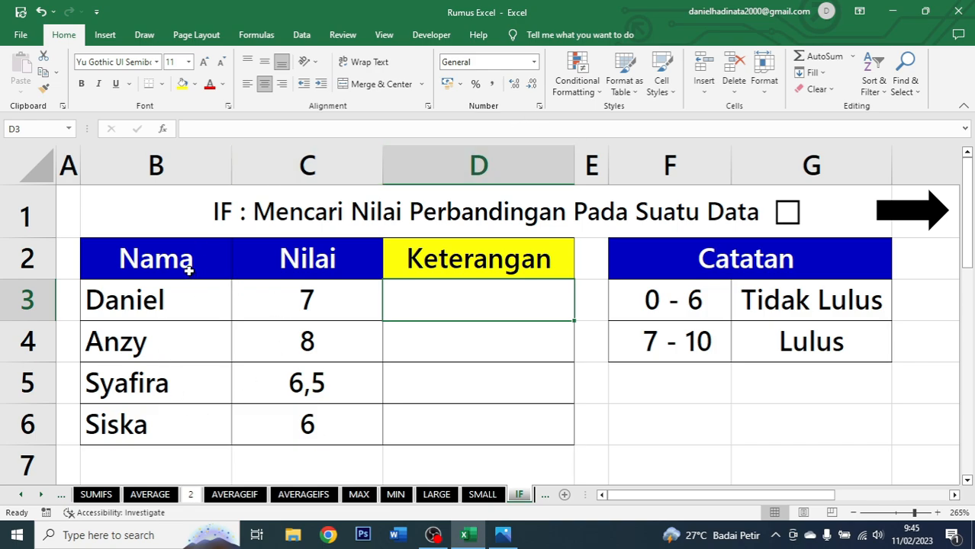
drag(189, 271, 190, 420)
click(343, 262)
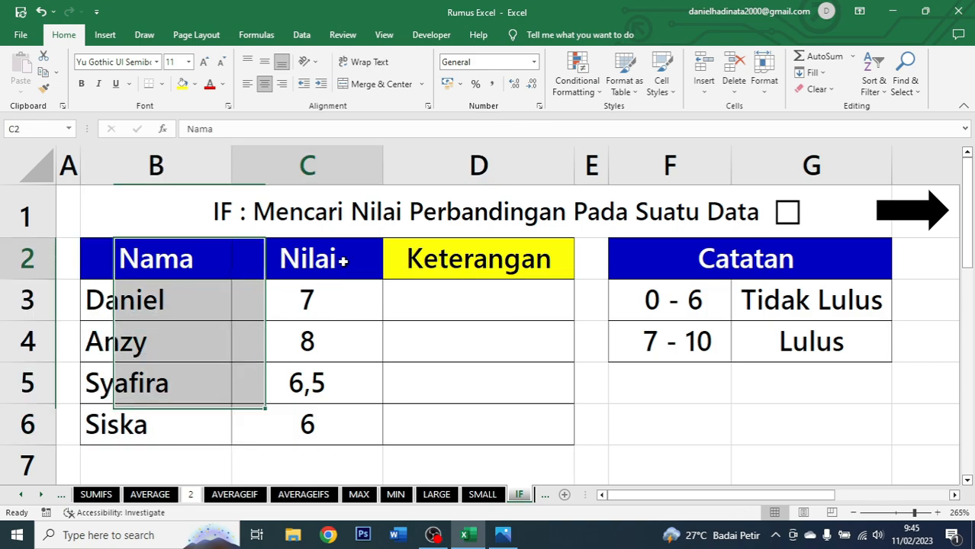
drag(344, 261, 332, 444)
click(482, 263)
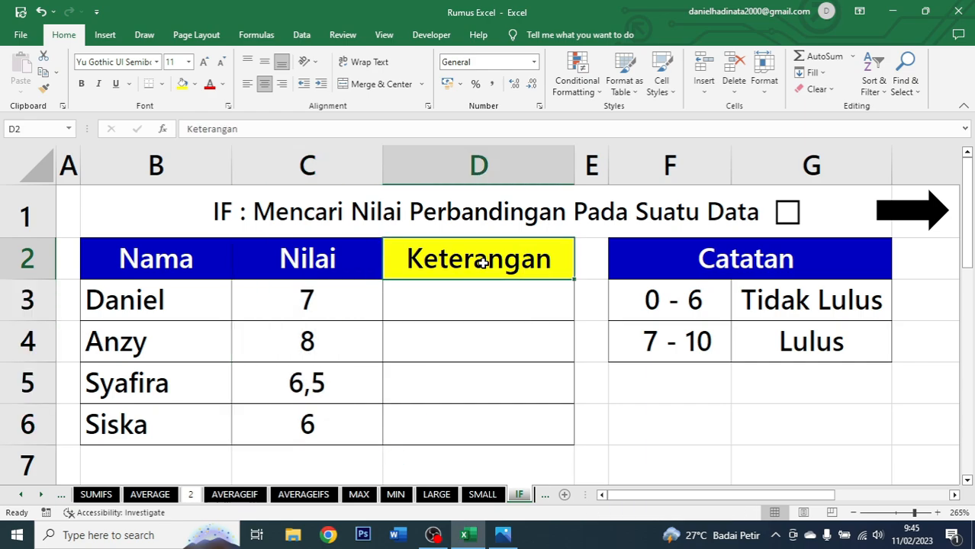
drag(482, 264, 473, 425)
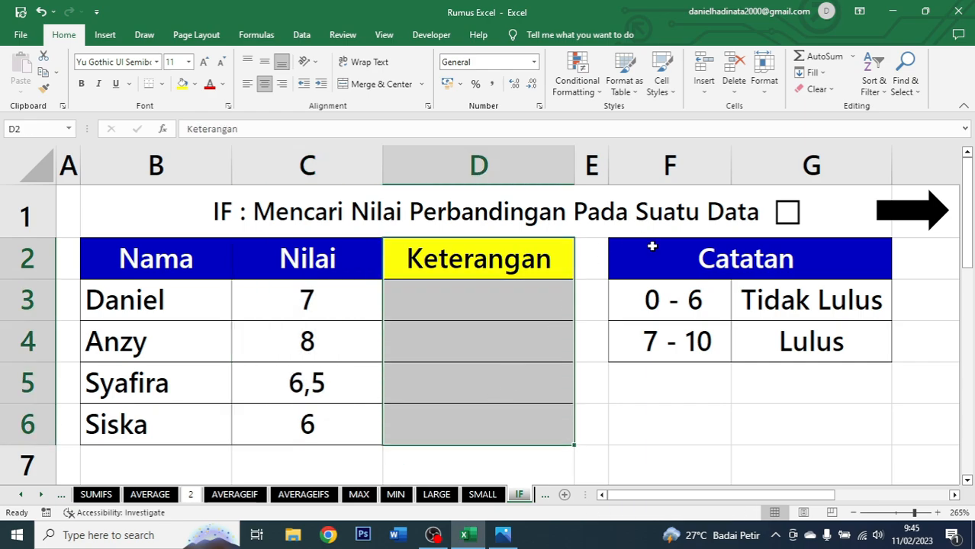
drag(652, 246, 686, 331)
click(658, 292)
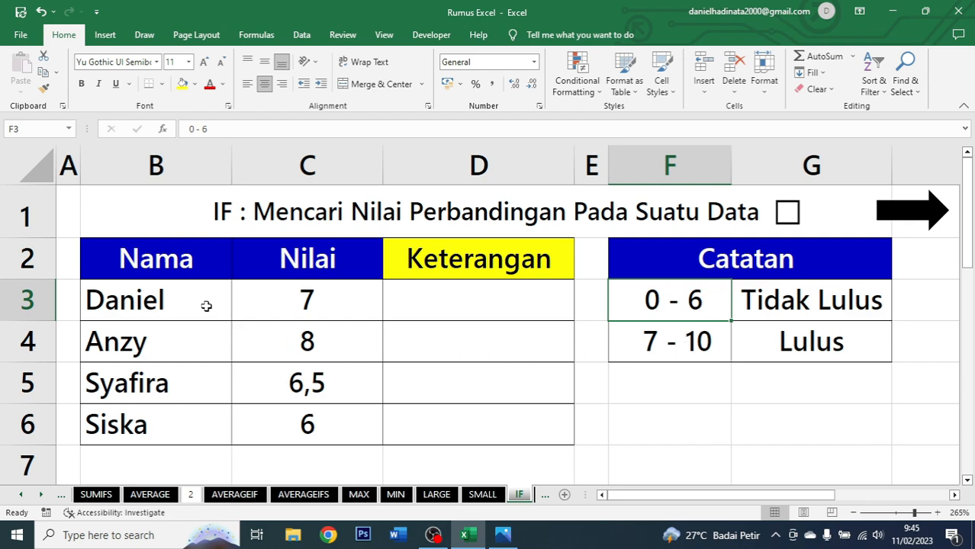
click(772, 302)
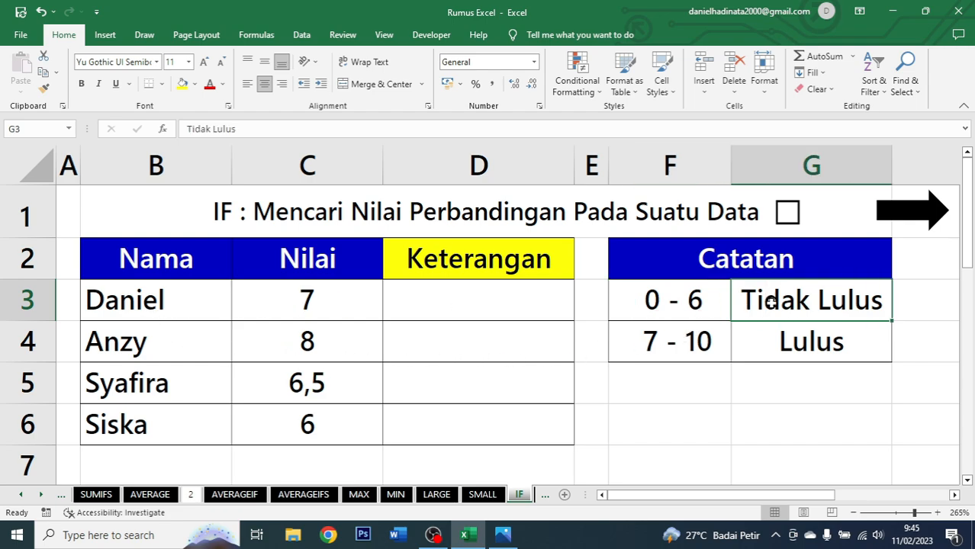
click(693, 350)
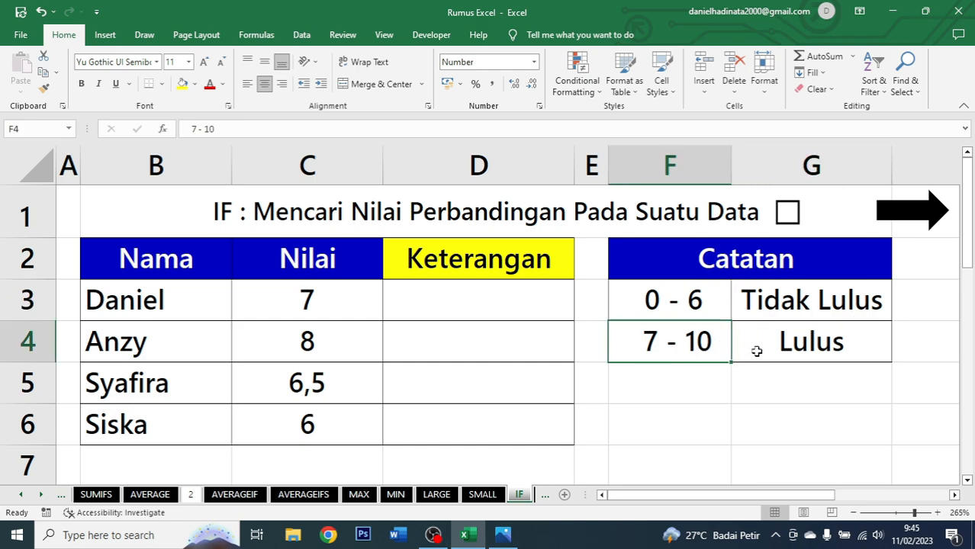
click(817, 337)
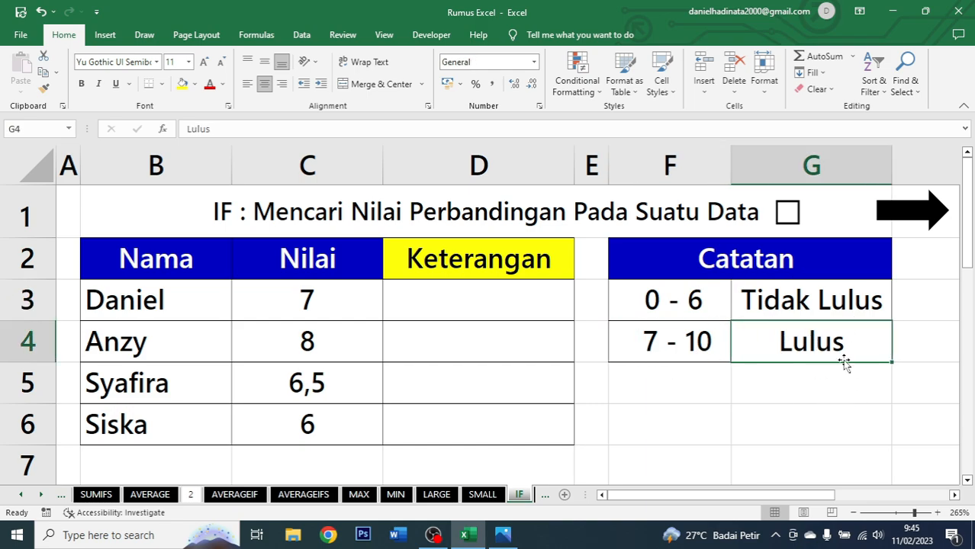
Start an IF formula in D3 that tests whether C3 is less than 7.
click(471, 309)
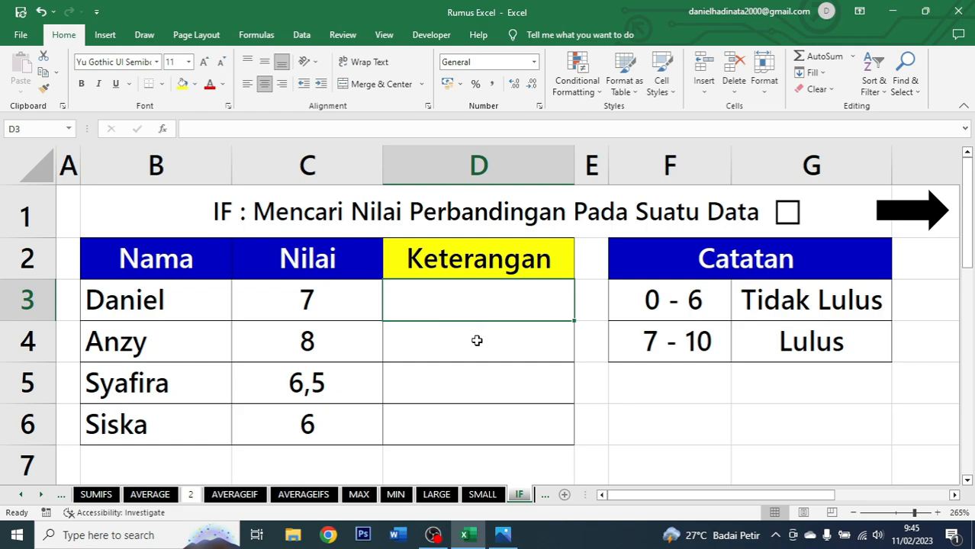
text(=if)
key(Tab)
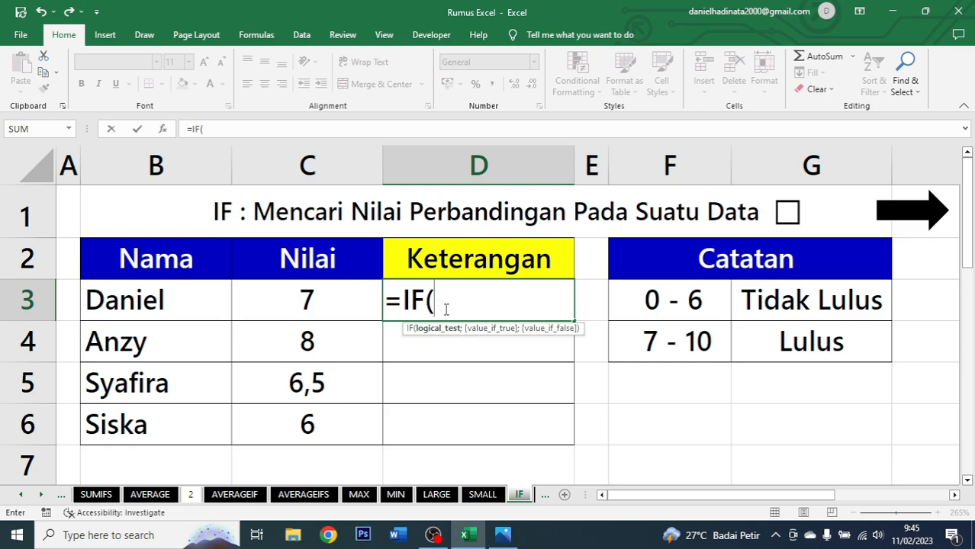
click(354, 298)
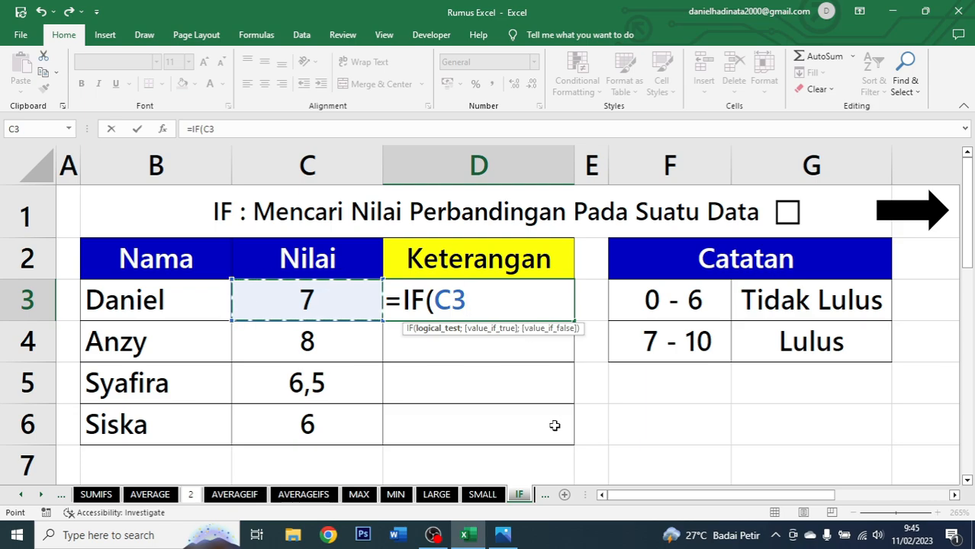
text(<)
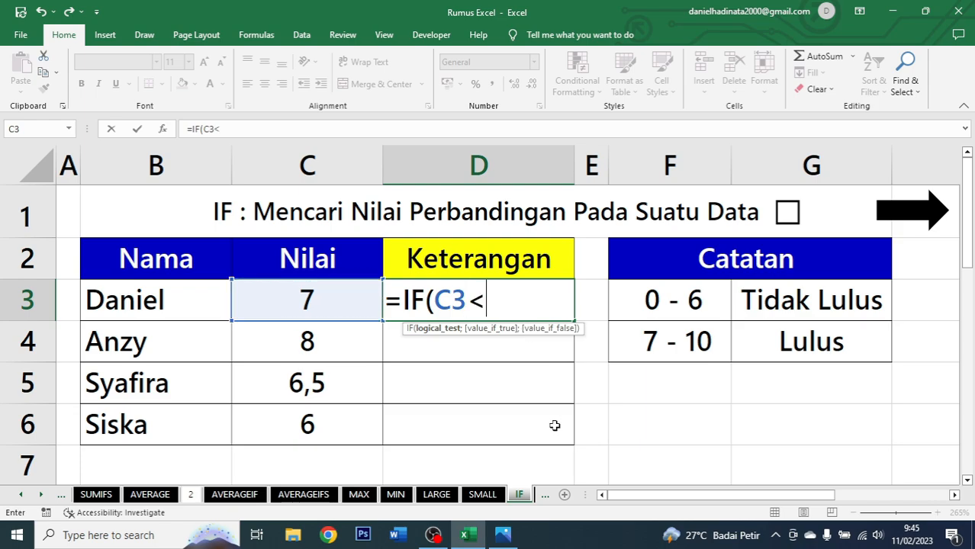
text(7;")
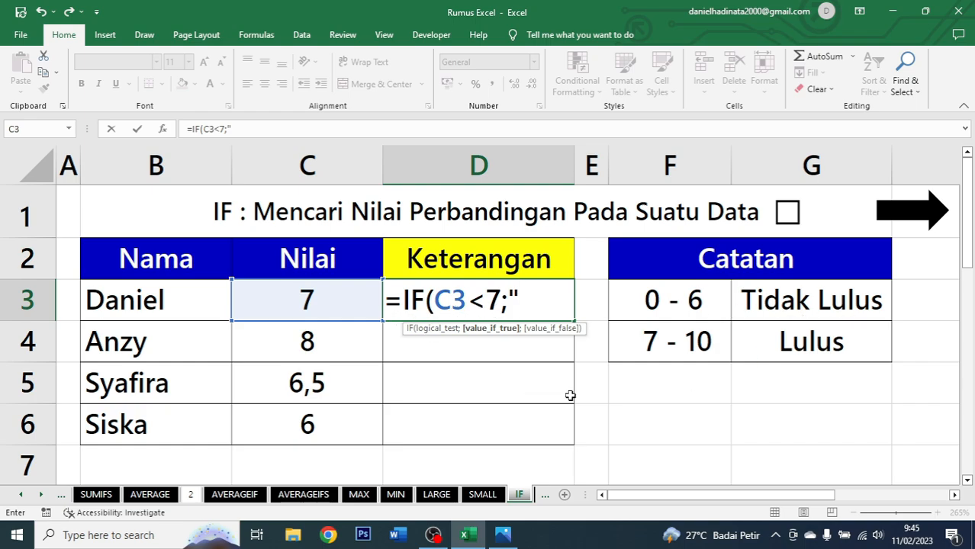
Complete the D3 formula as =IF(C3<7;"Tidak Lulus";"Lulus"), confirm it and fill it down to D6.
text(Tidak)
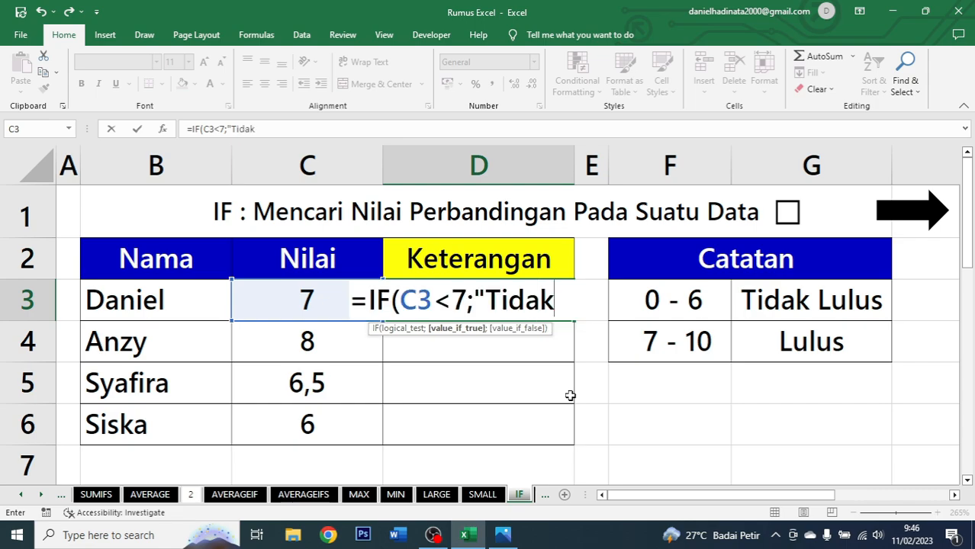
text( Lu)
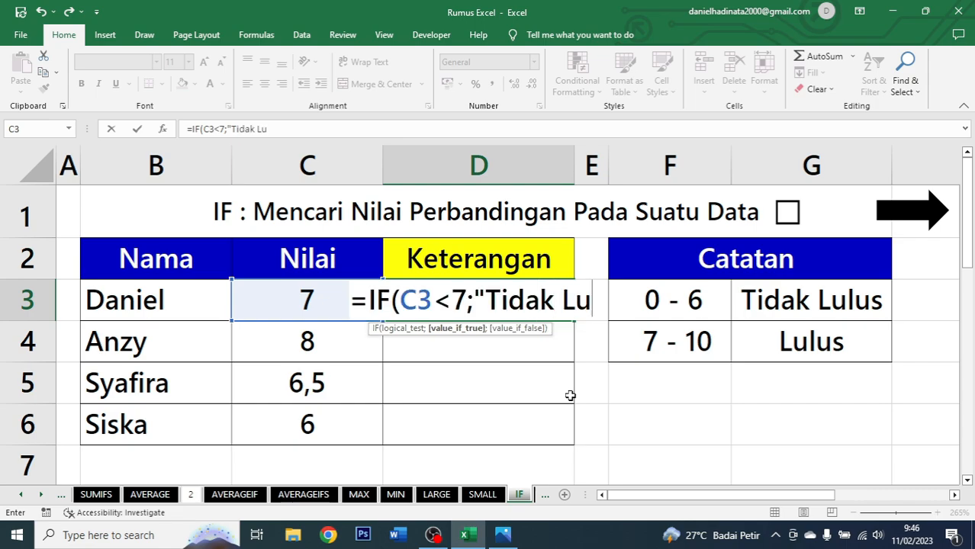
text(lus)
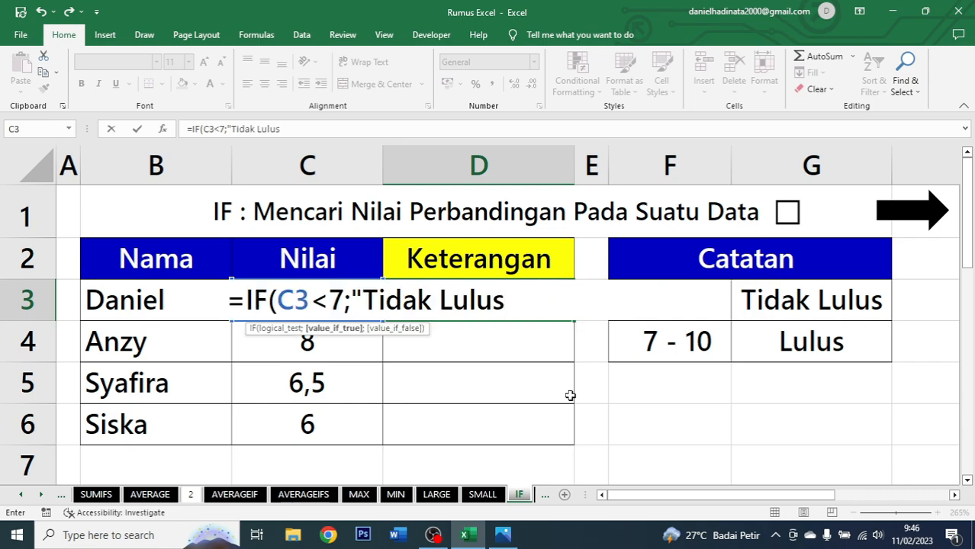
text(;)
text(";)
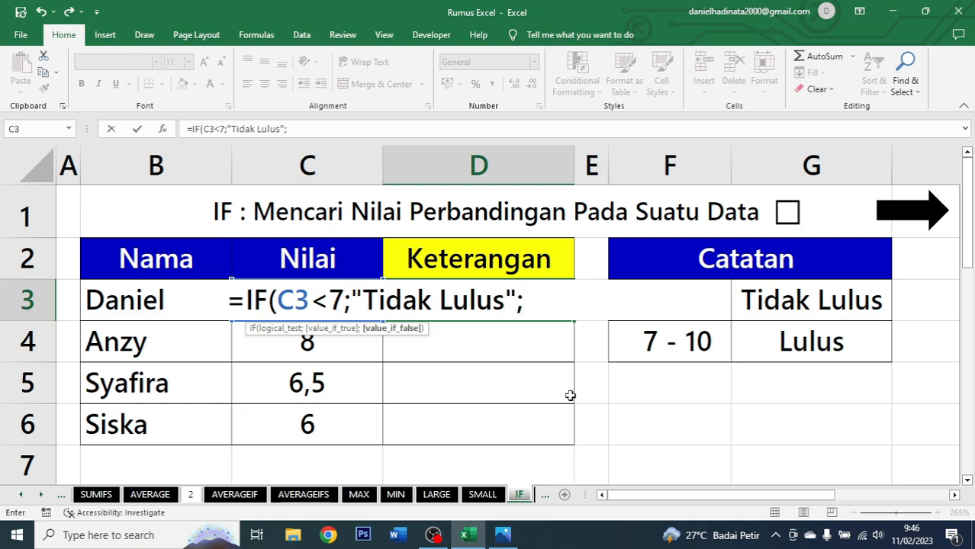
text(")
text(Lulus)
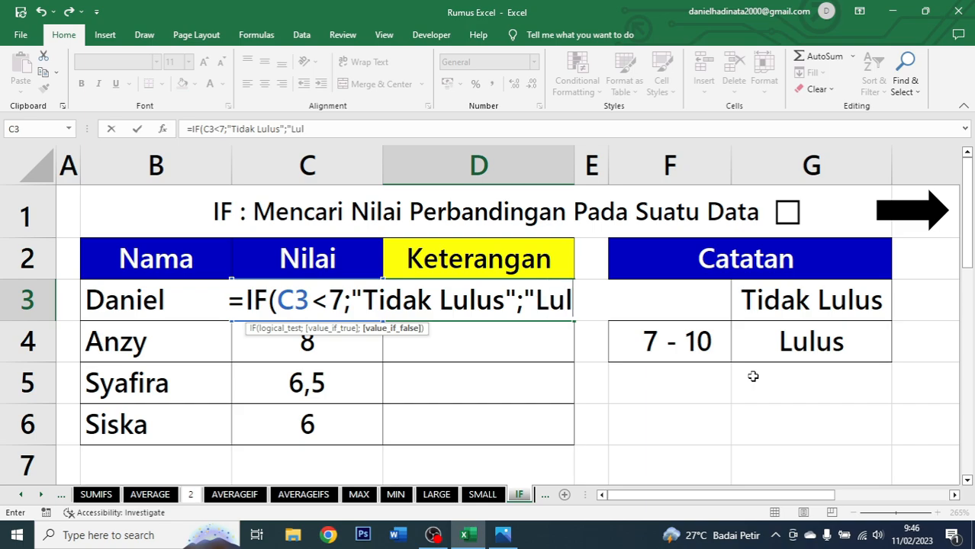
text(")
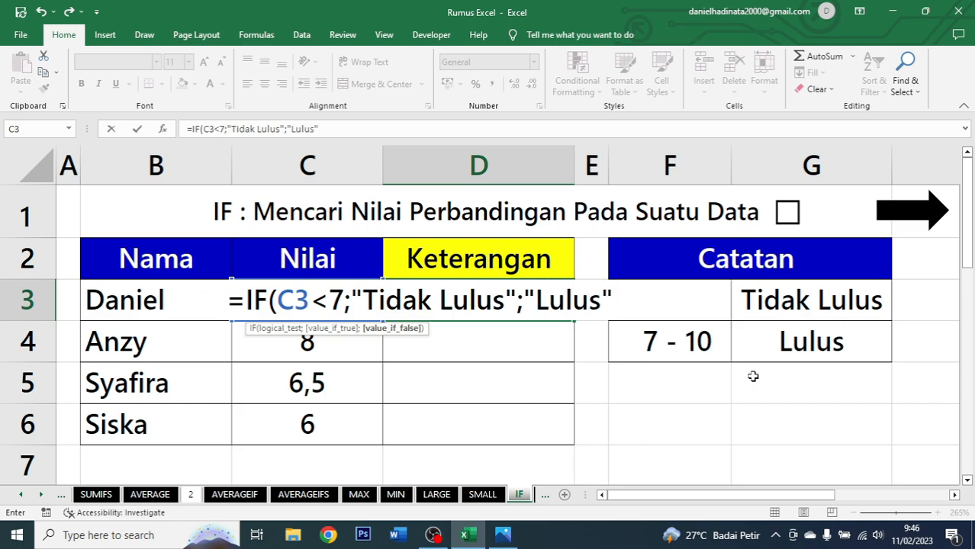
text())
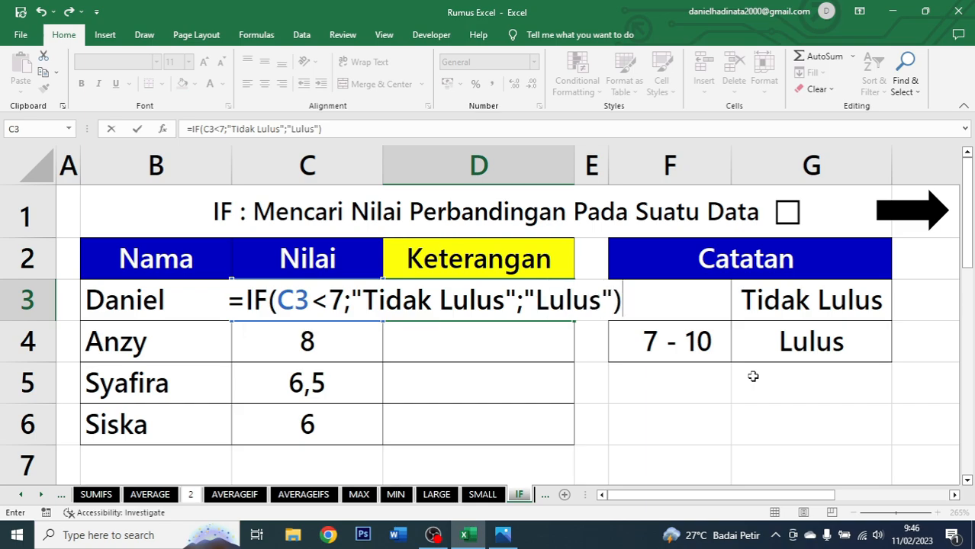
key(ctrl+Return)
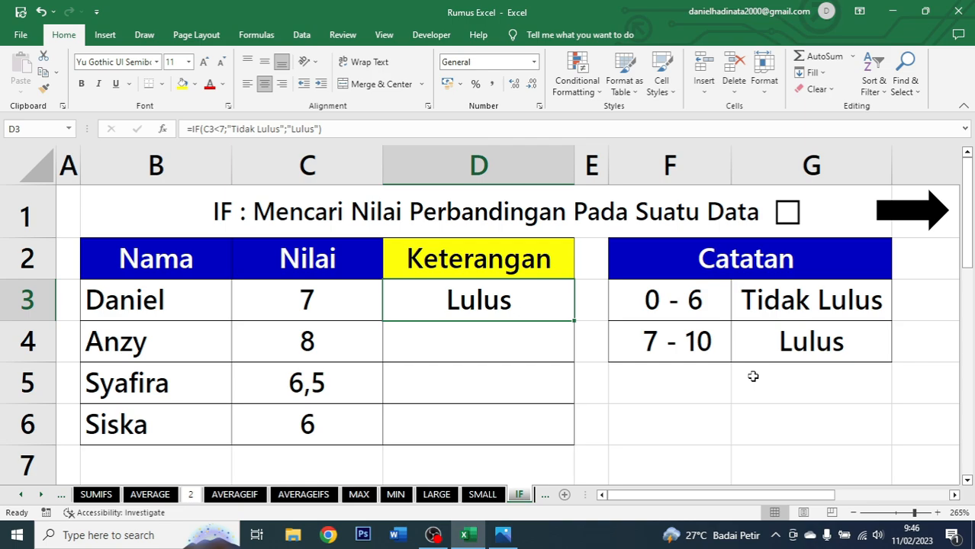
double_click(573, 322)
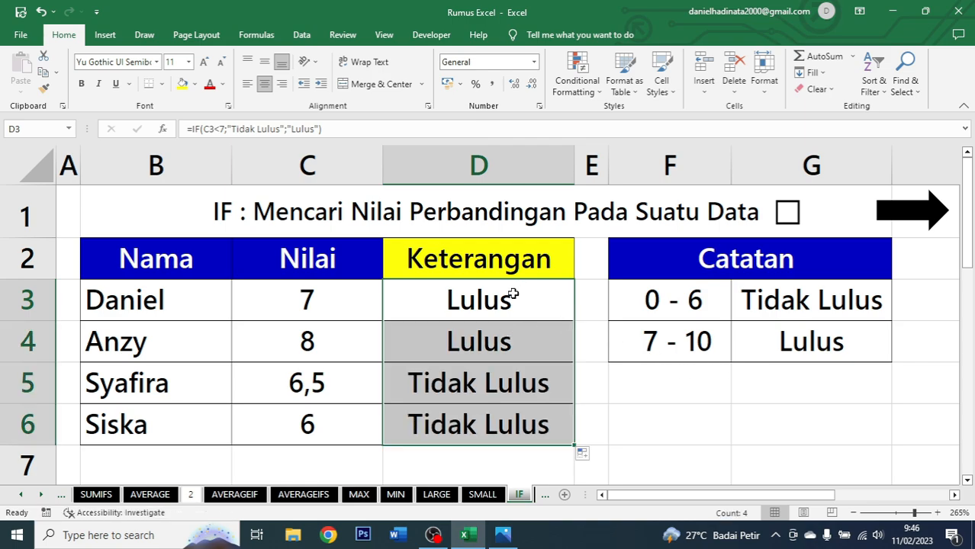
Check the Nilai values and Keterangan results against the Catatan ranges, tick the IF title checkbox and follow the arrow link to the IFS sheet.
click(343, 296)
click(505, 294)
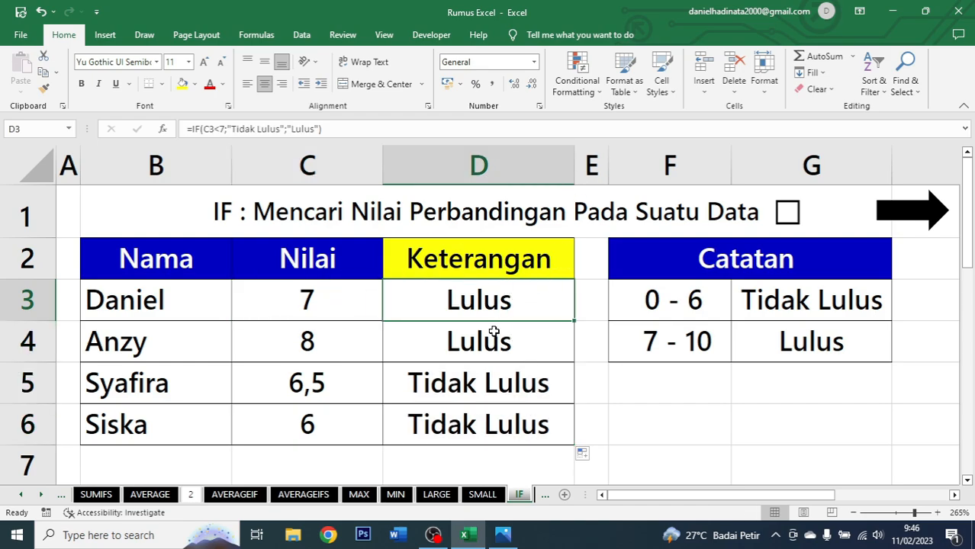
click(358, 314)
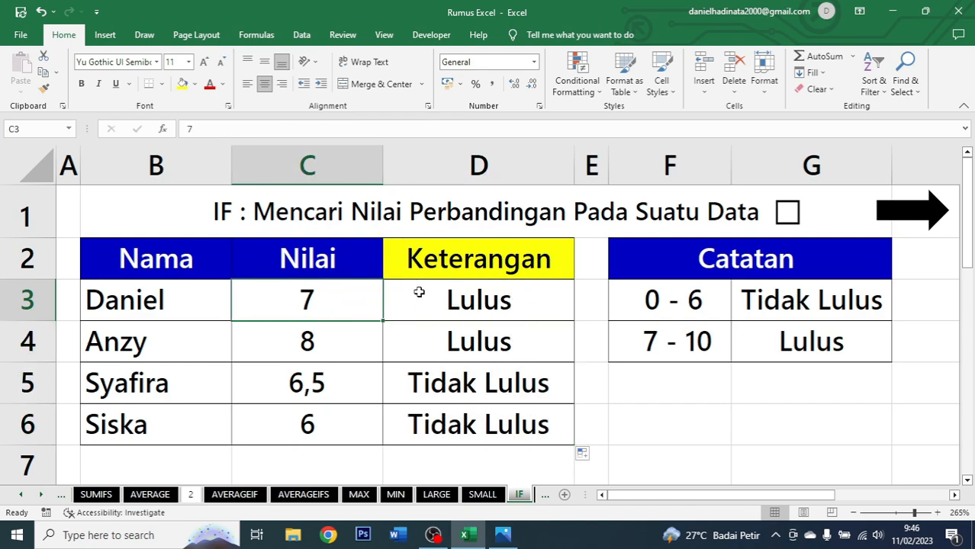
click(671, 340)
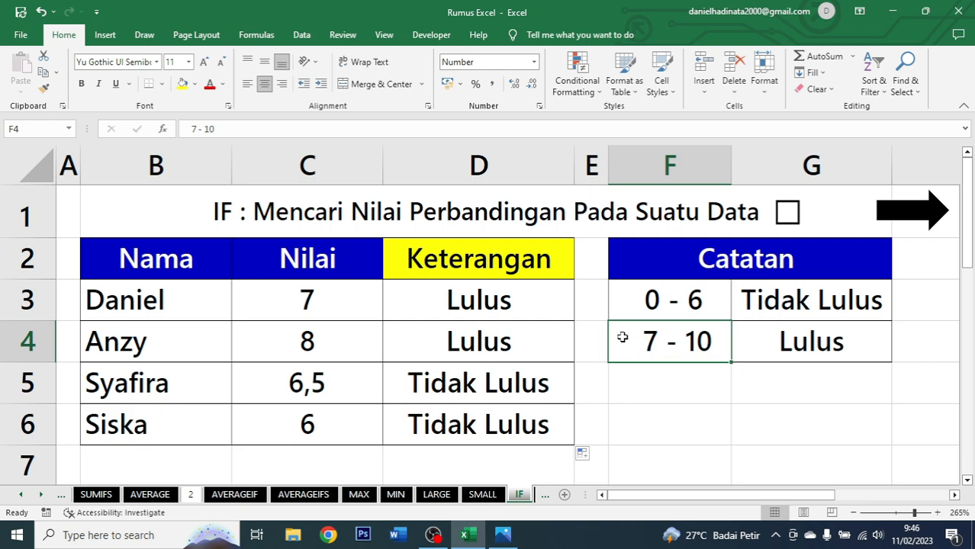
click(770, 340)
click(446, 400)
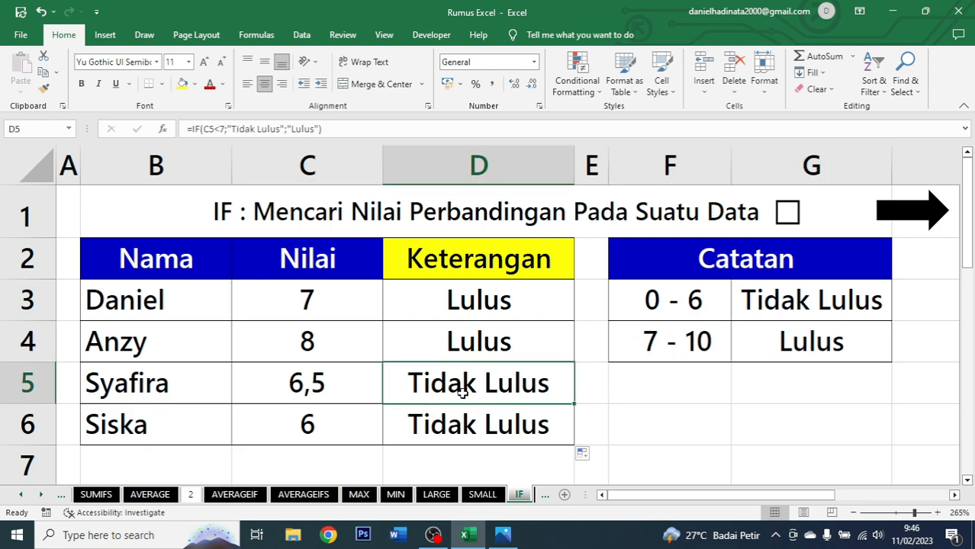
click(318, 389)
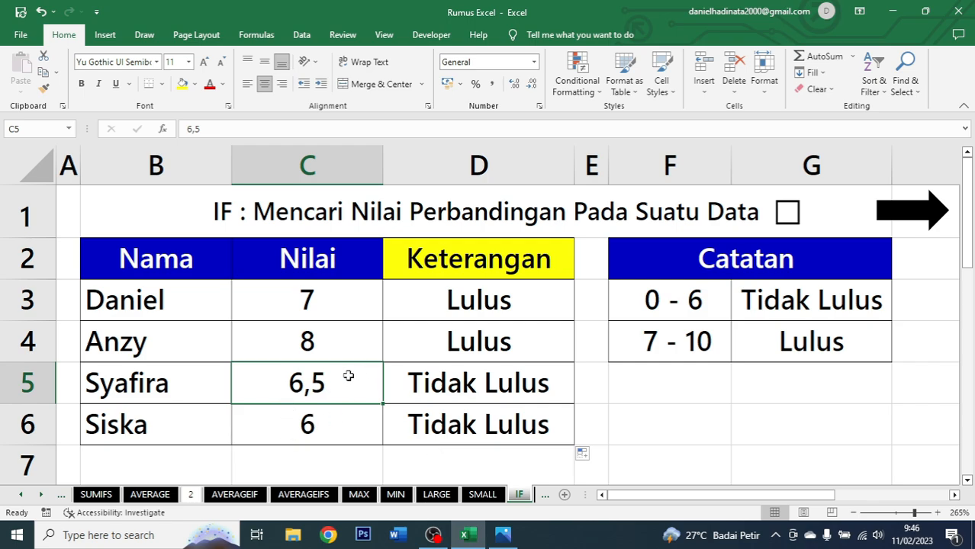
click(676, 340)
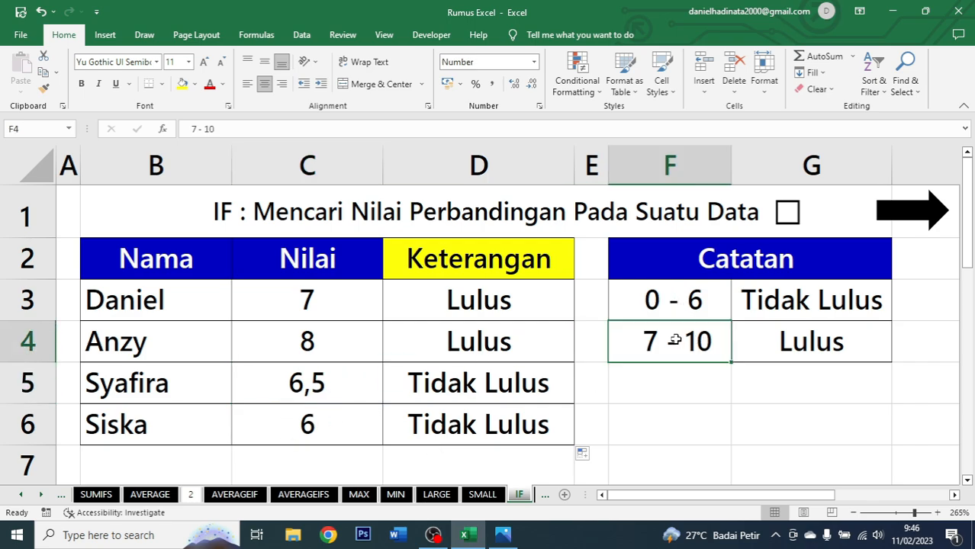
click(697, 298)
click(829, 289)
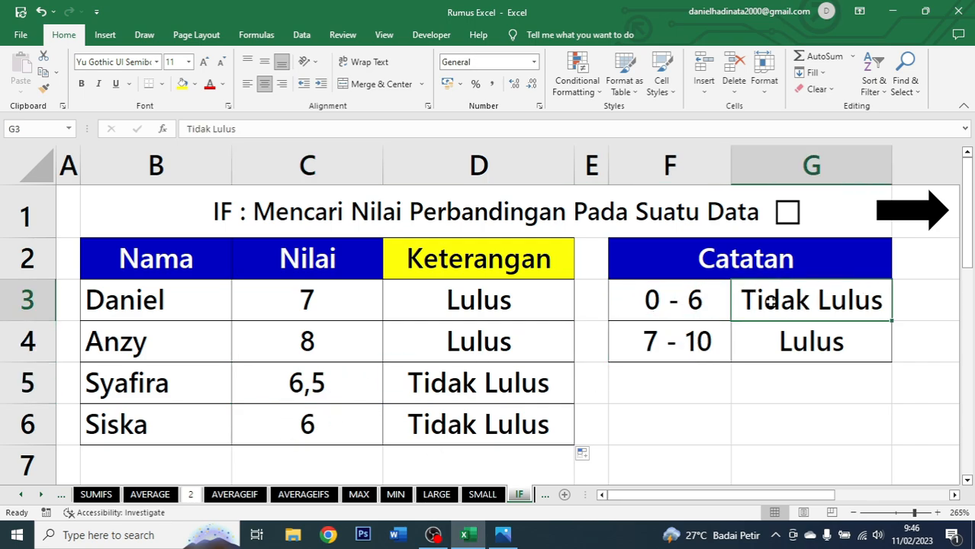
click(345, 424)
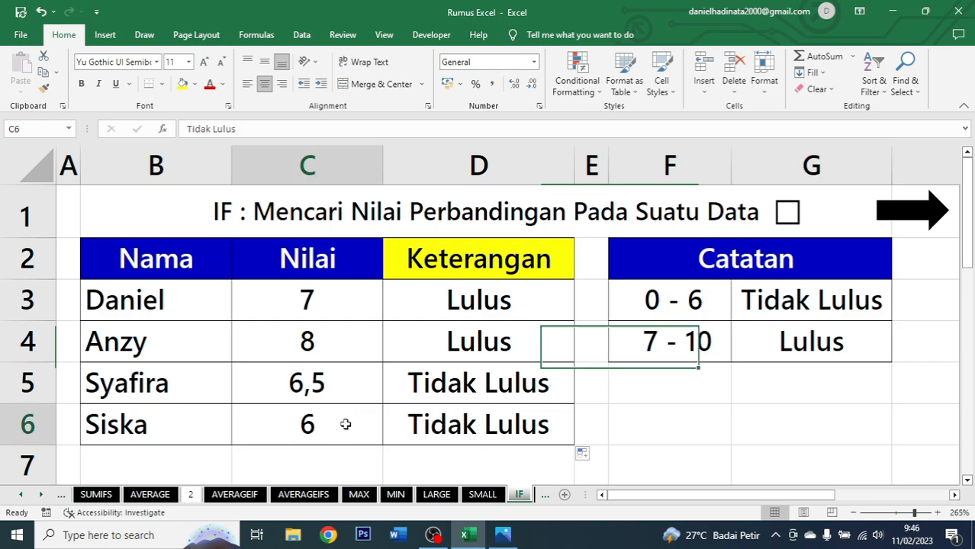
click(539, 424)
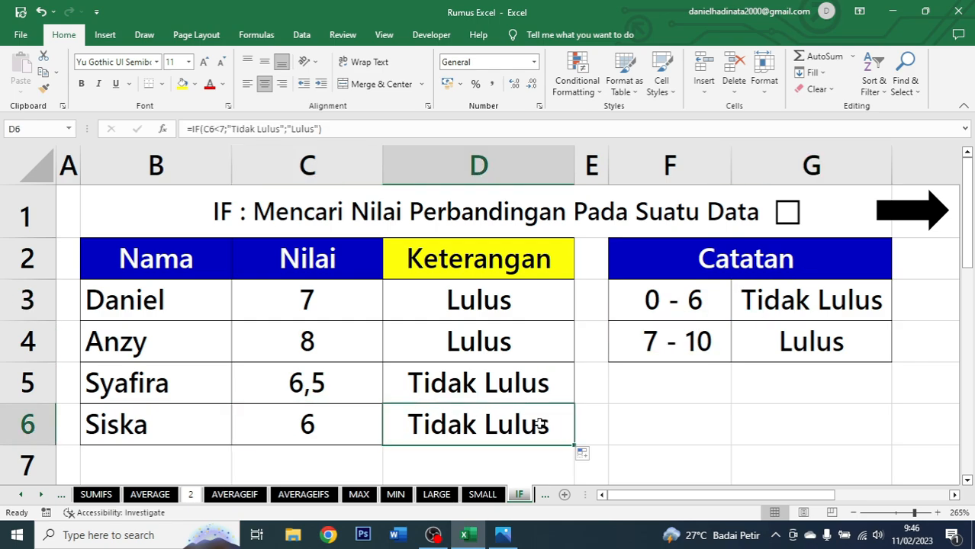
click(697, 300)
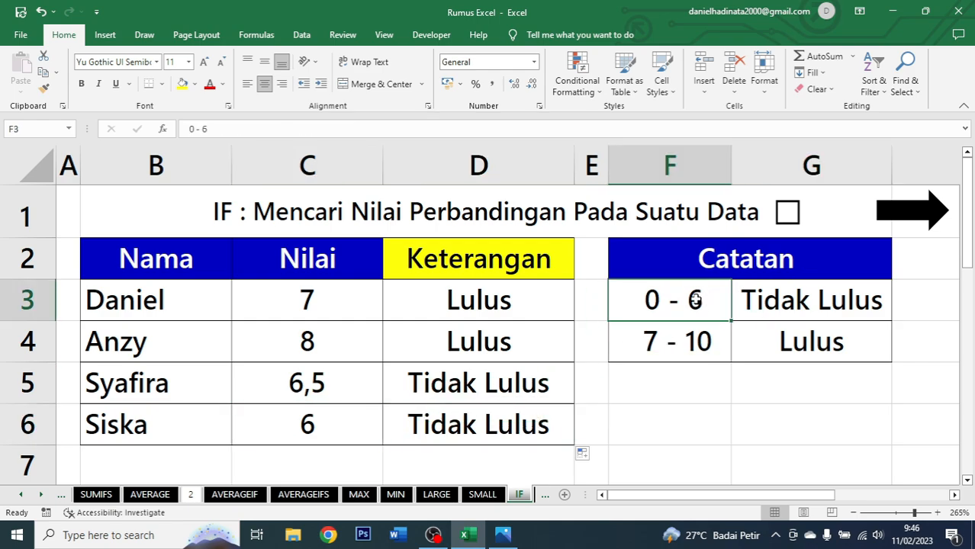
click(807, 302)
click(538, 316)
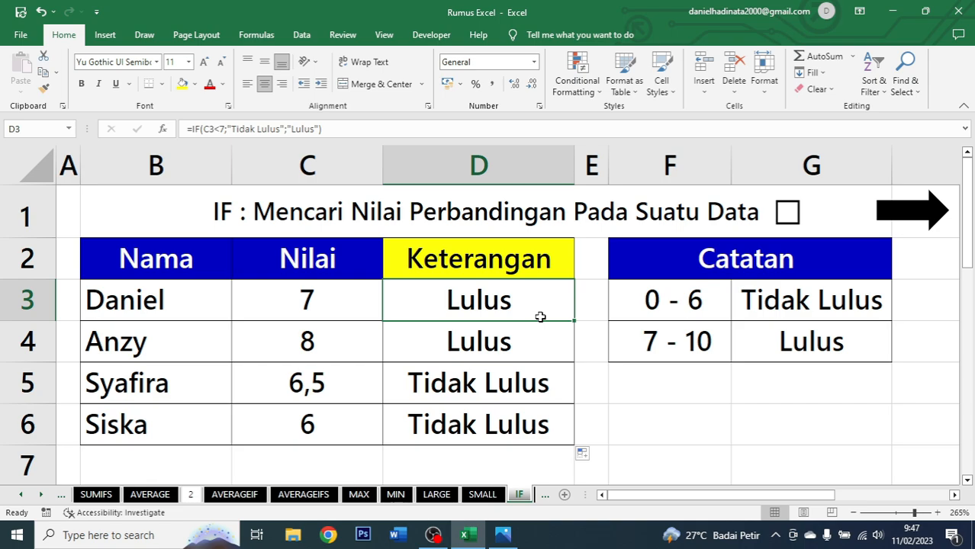
click(787, 212)
click(917, 220)
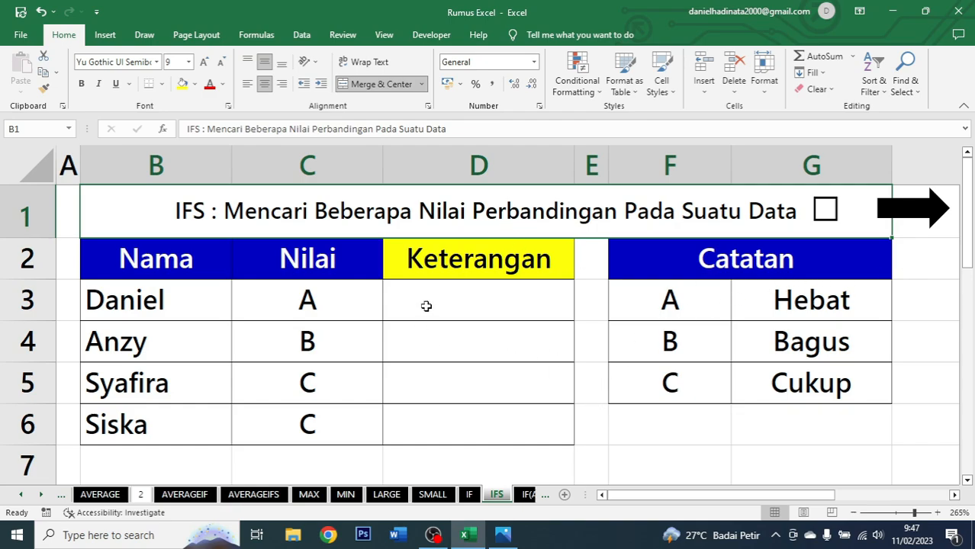
Review the Nama, Nilai and Keterangan columns and the Catatan grade table on the IFS sheet.
click(195, 260)
drag(195, 260, 197, 426)
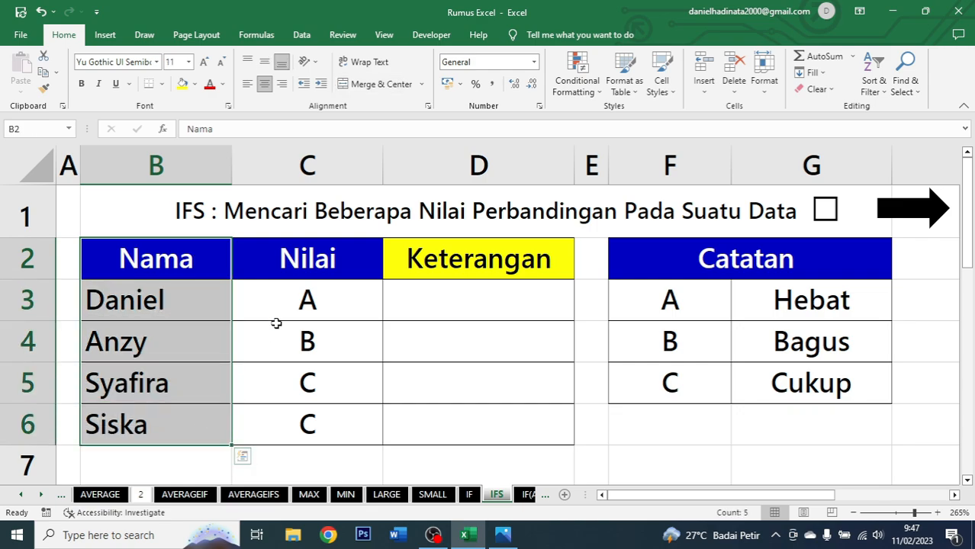
drag(305, 259, 294, 415)
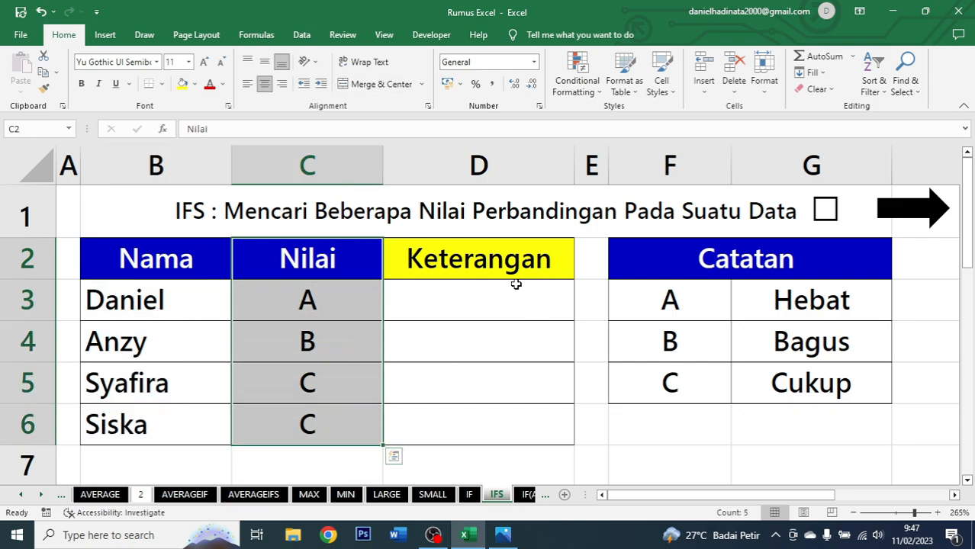
click(495, 251)
drag(495, 251, 473, 440)
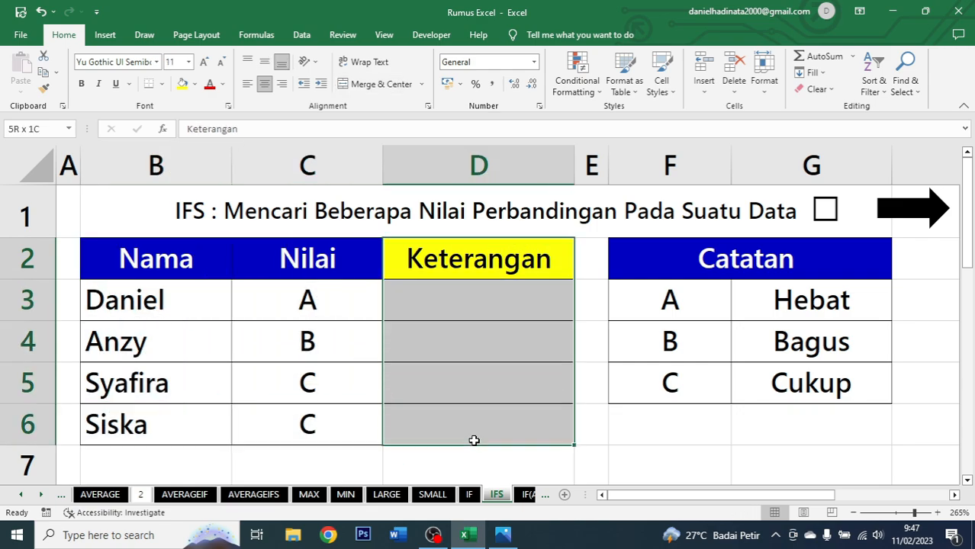
click(686, 309)
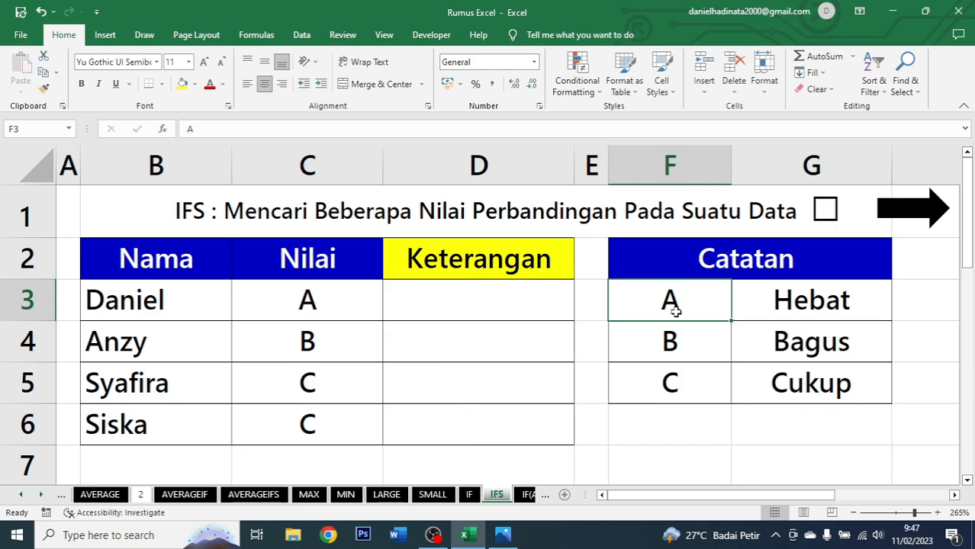
click(825, 317)
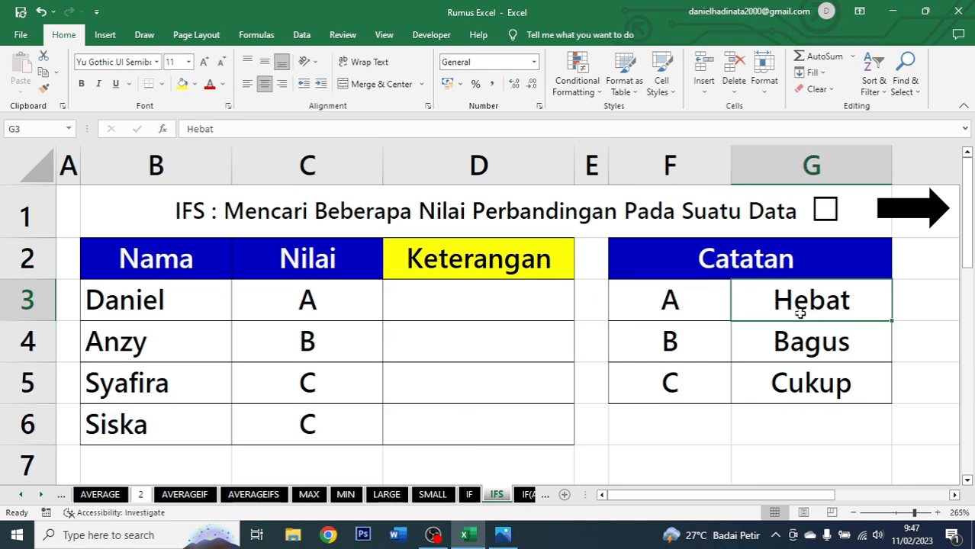
click(676, 341)
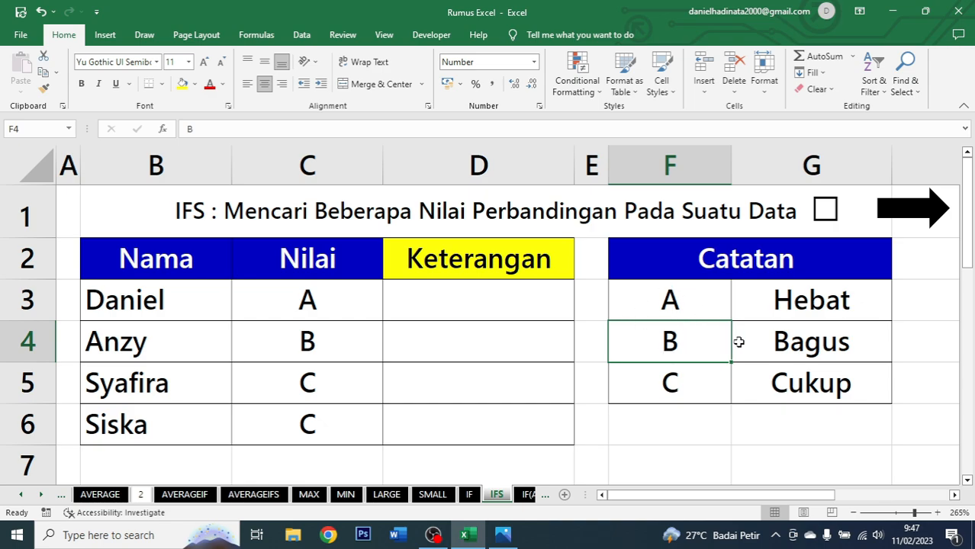
click(829, 342)
click(706, 371)
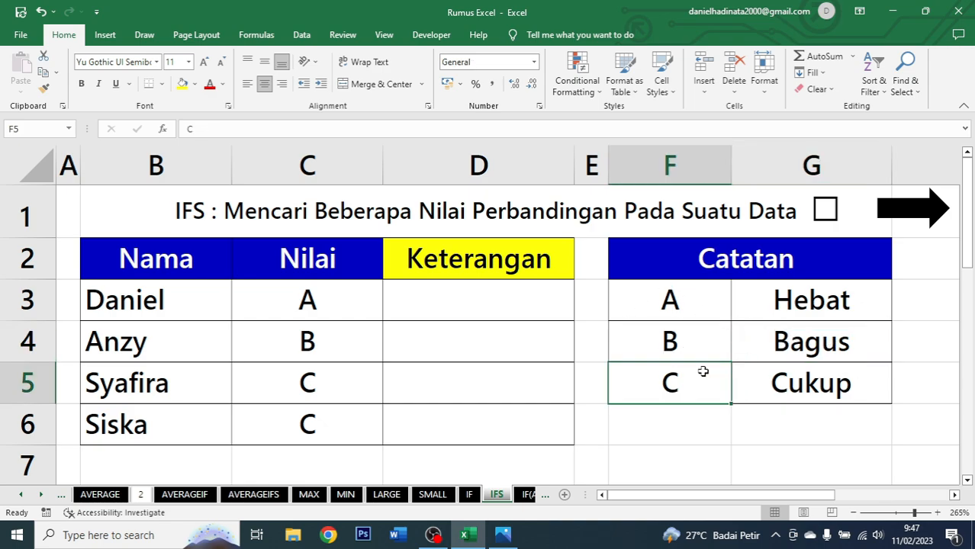
click(836, 389)
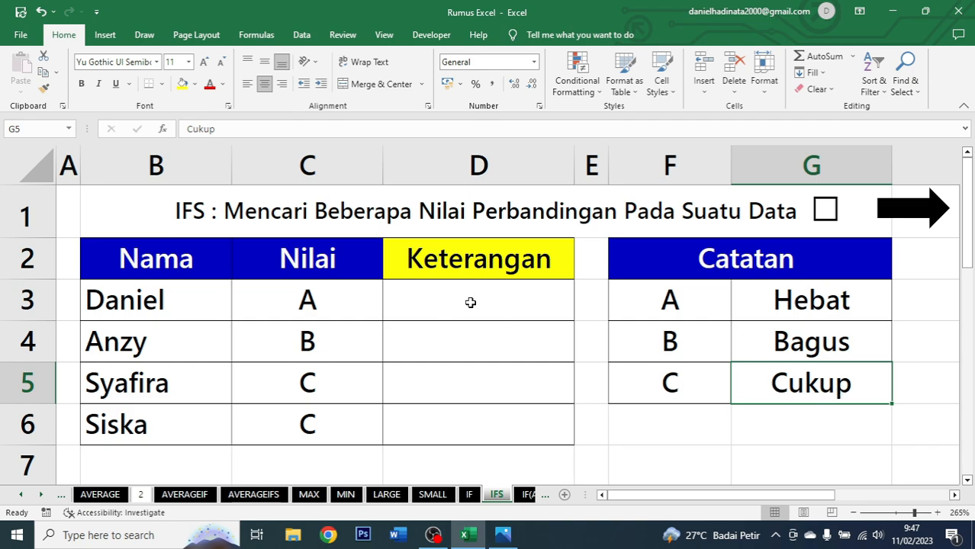
click(470, 302)
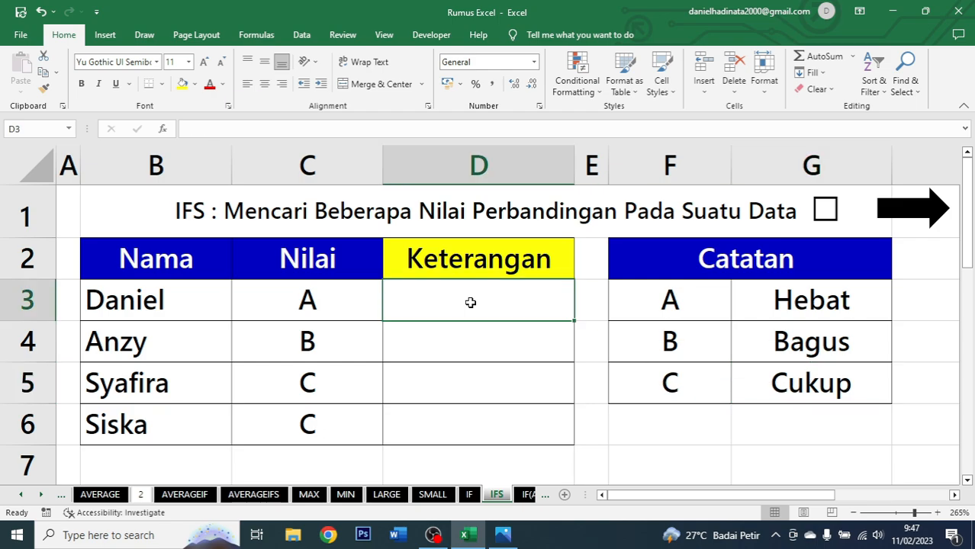
Start an IFS formula in D3 whose first condition C3="A" returns "Hebat".
text(=)
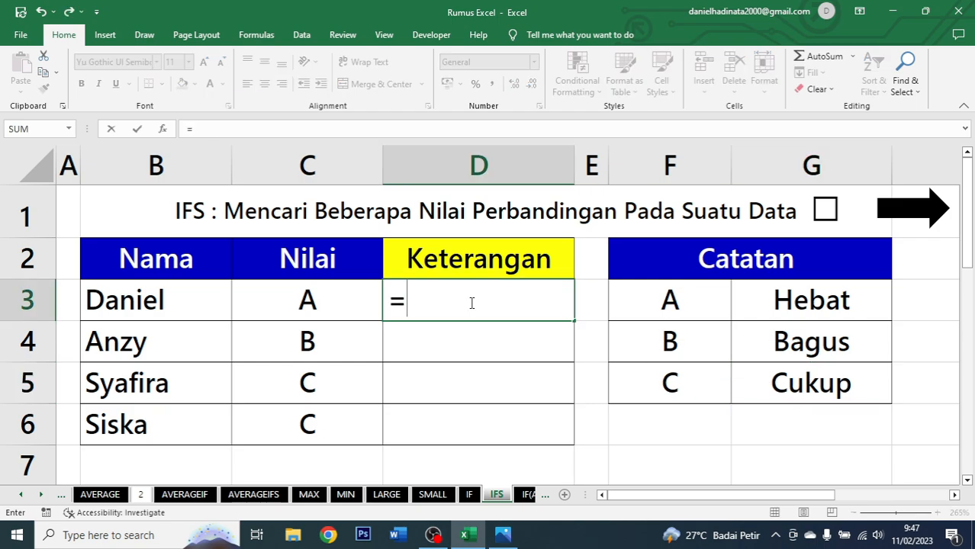
text(ifs)
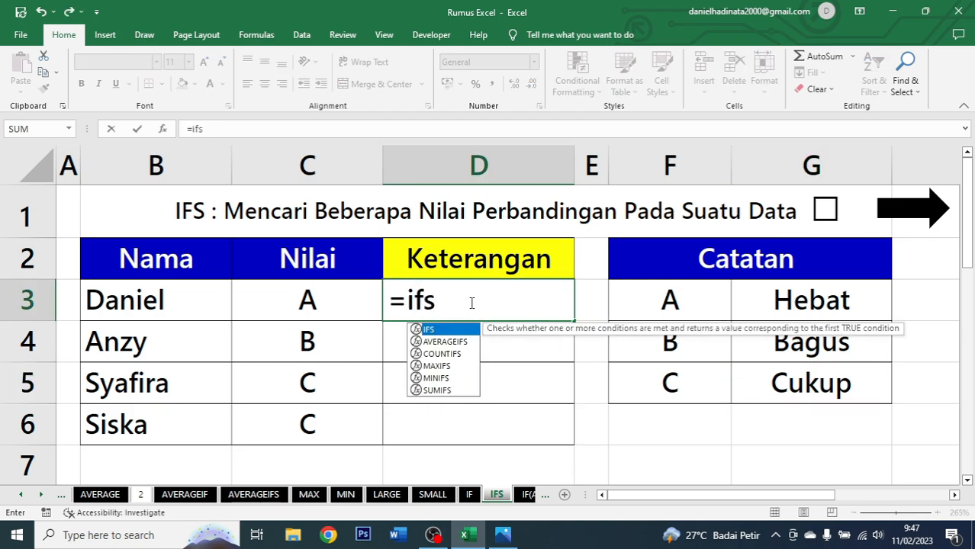
key(Tab)
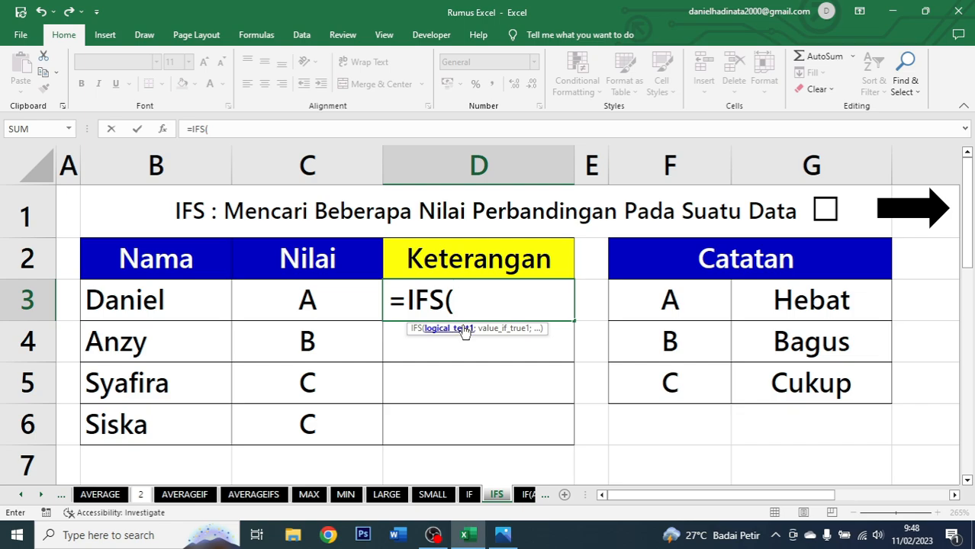
click(353, 297)
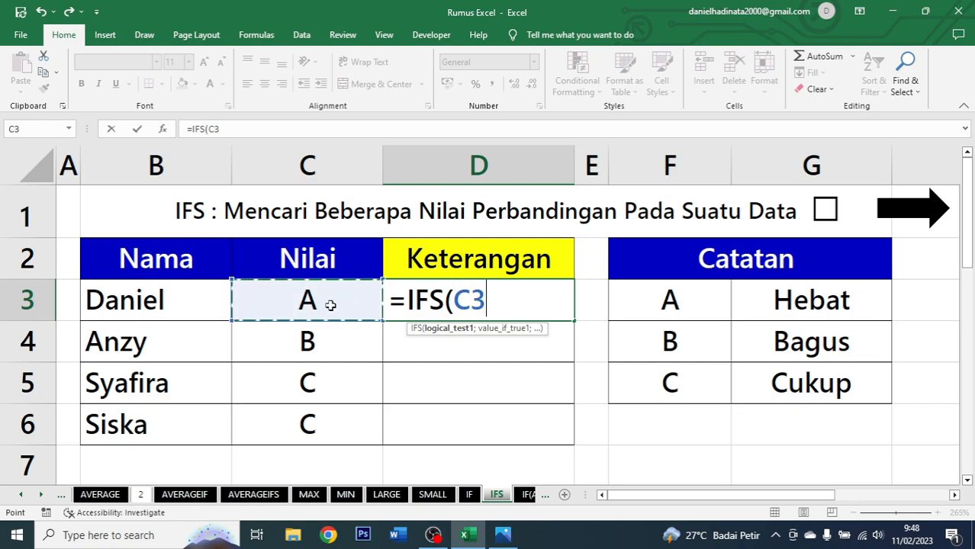
text(=)
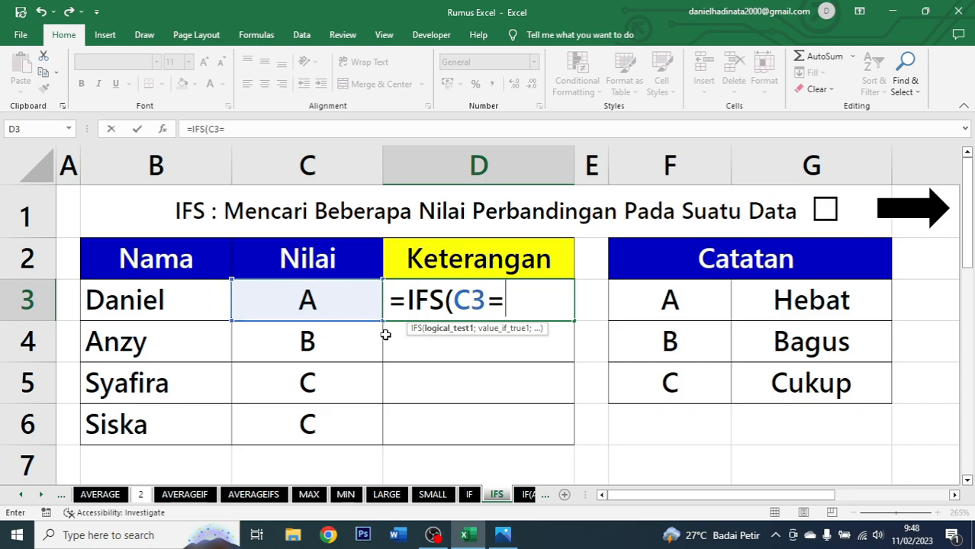
text("A)
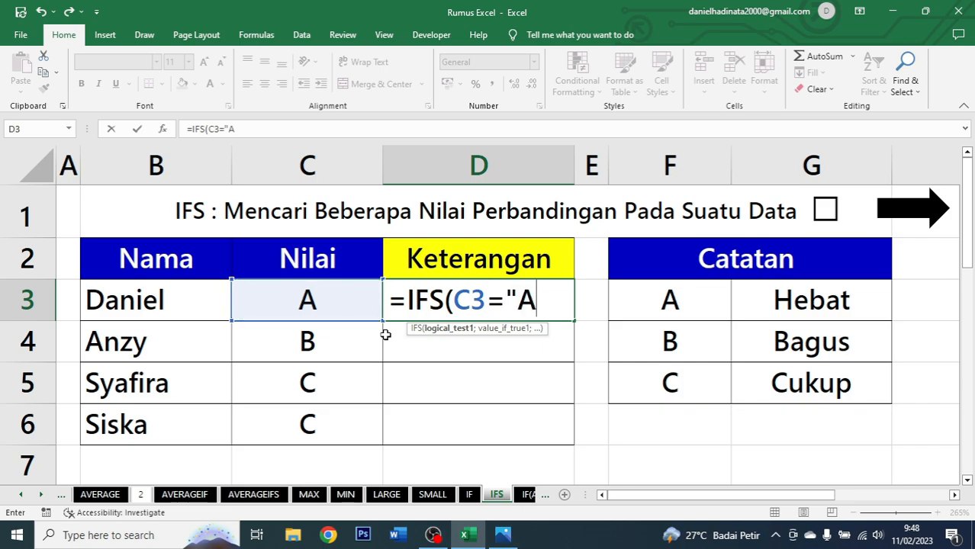
key(Return)
key(Return)
key(Right)
text(";)
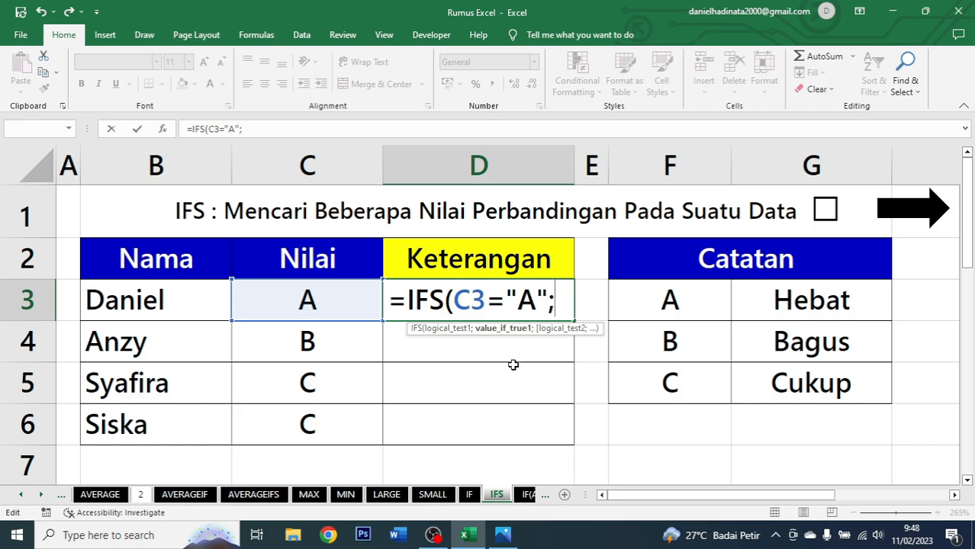
text(")
text(He)
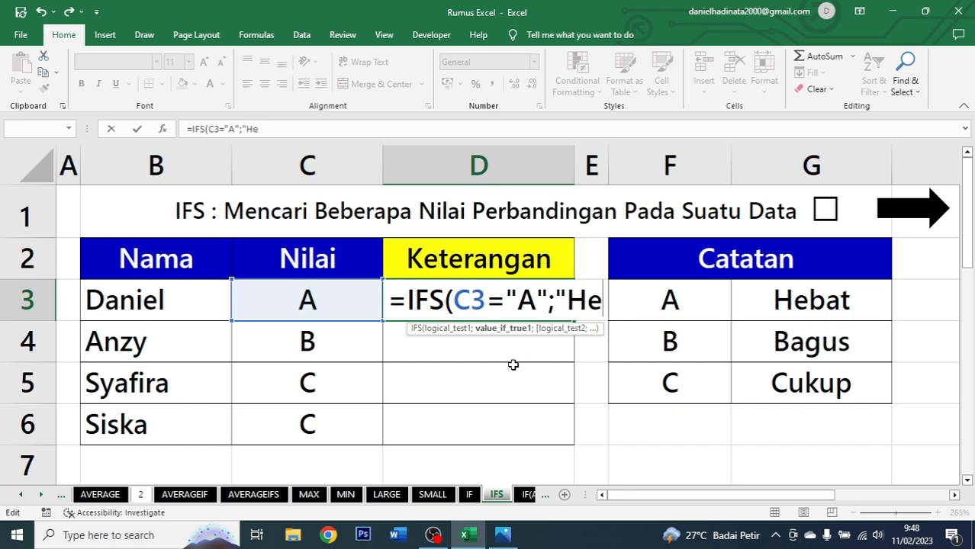
text(bat";)
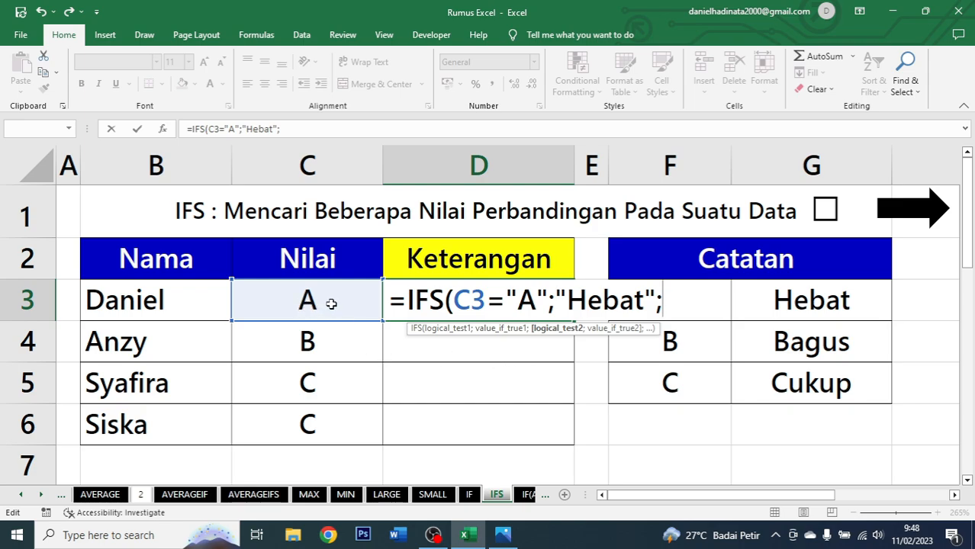
Add the second IFS condition C3="B" returning "Bagus" to the D3 formula.
click(330, 304)
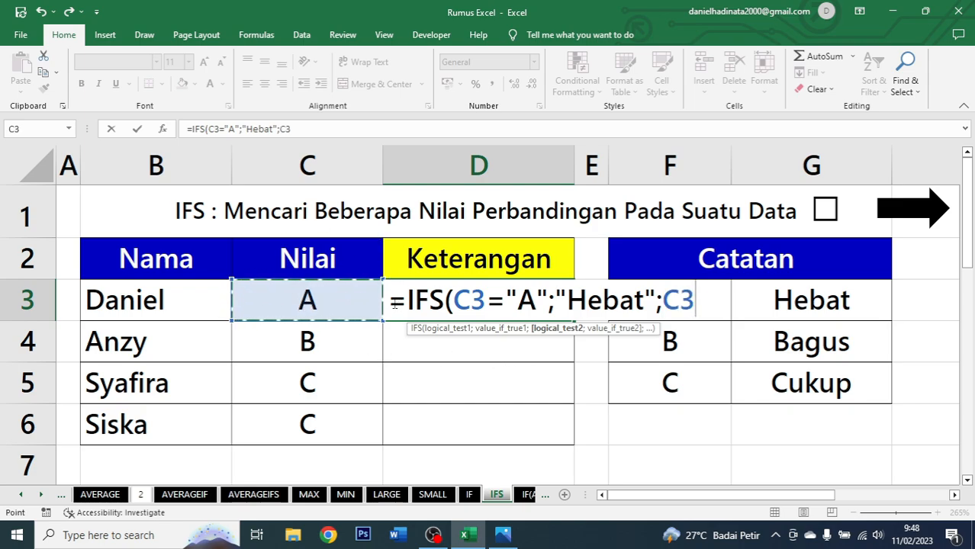
text(=)
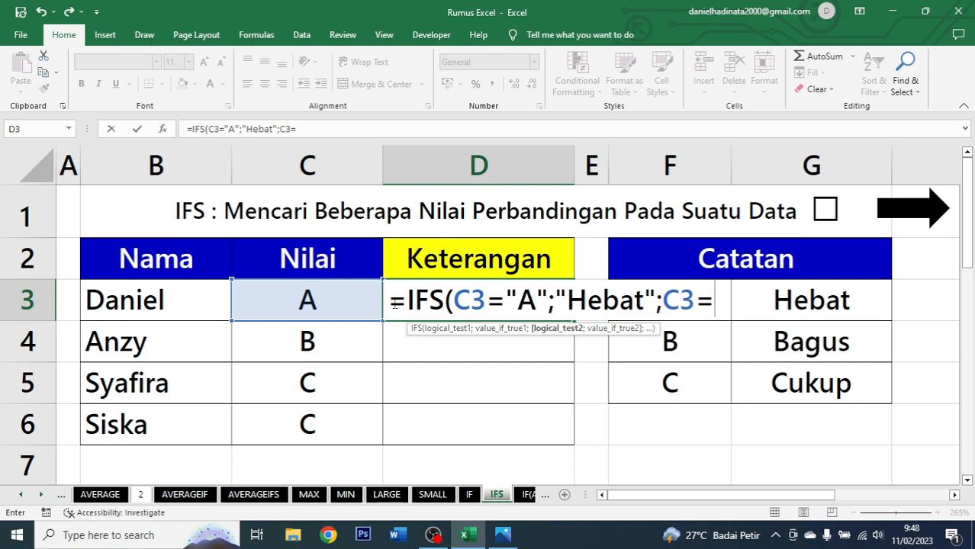
text("b)
key(BackSpace)
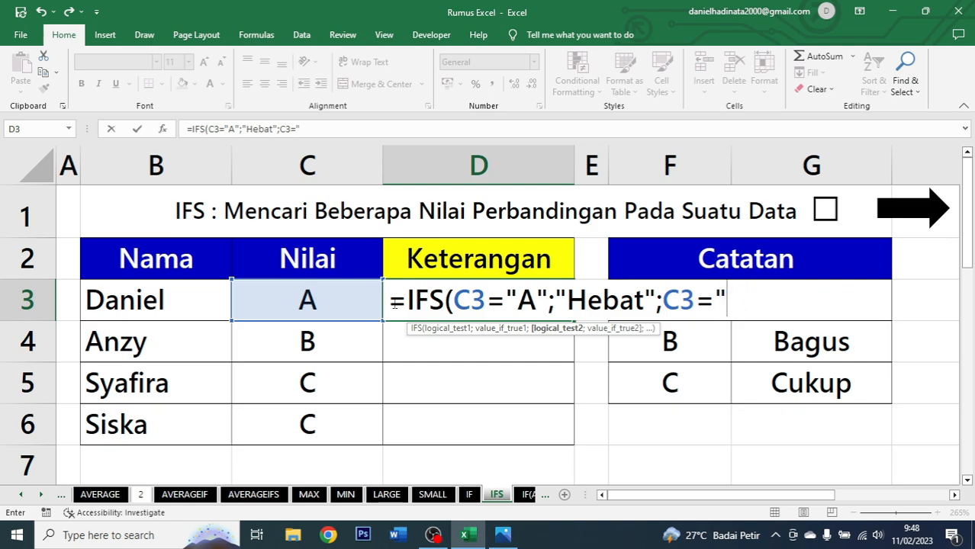
text(B";)
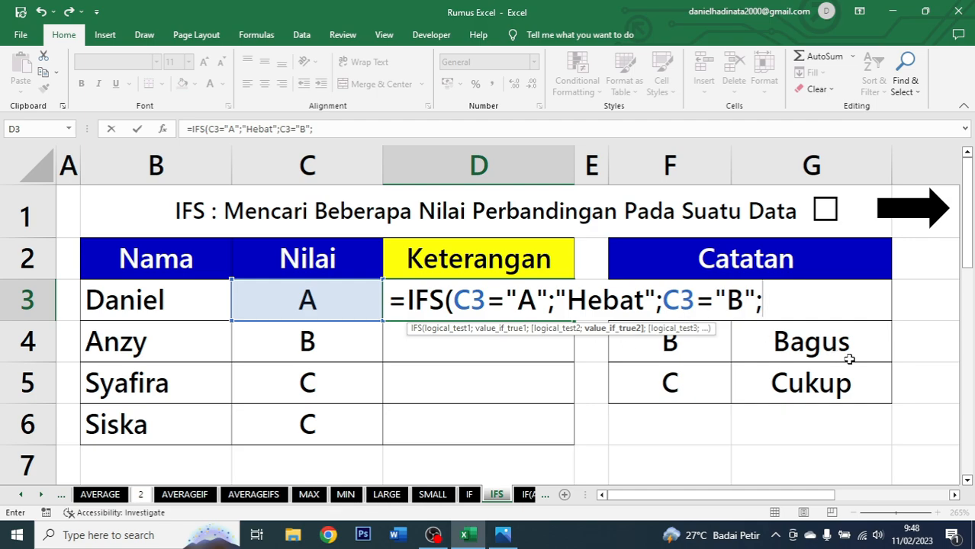
text("Bagus";)
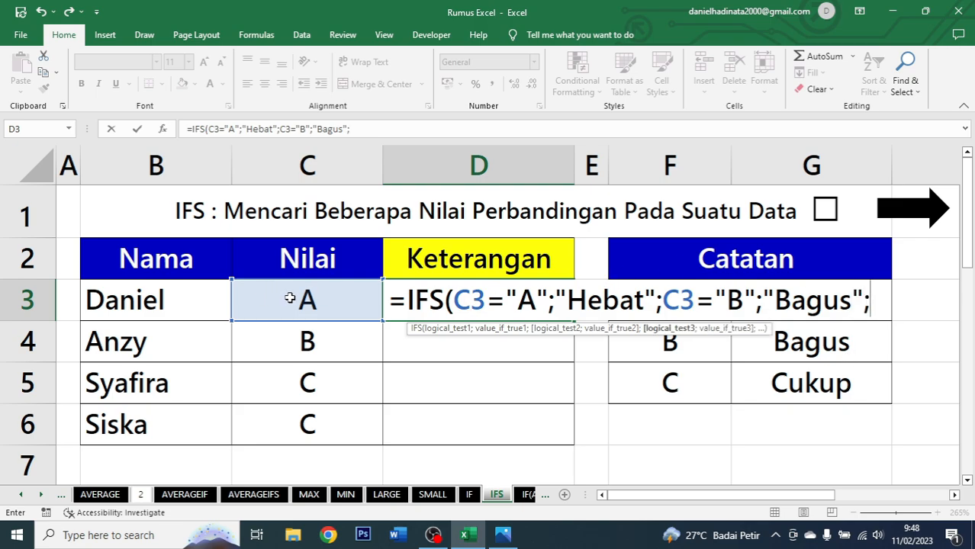
Add the third condition C3="C" returning "Cukup", close the IFS formula and confirm it.
click(290, 298)
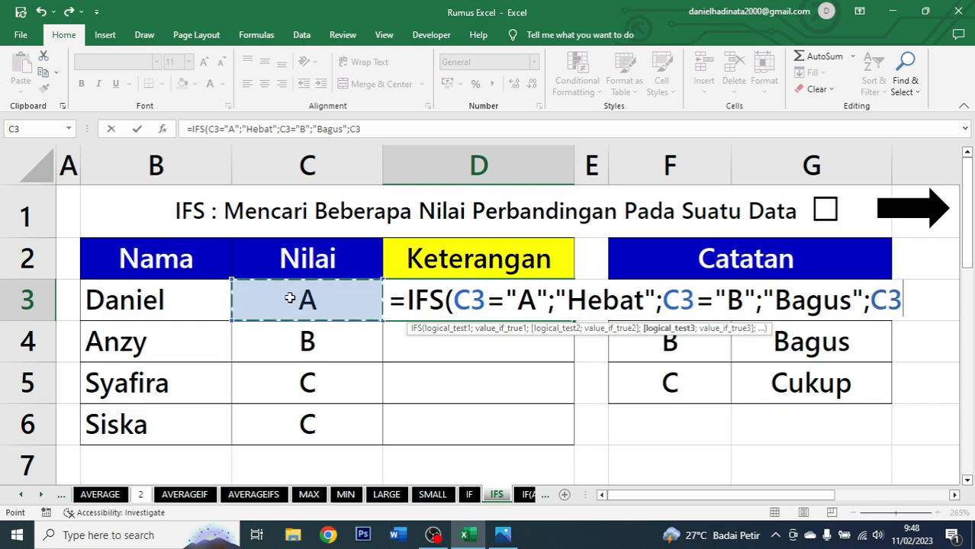
text(=")
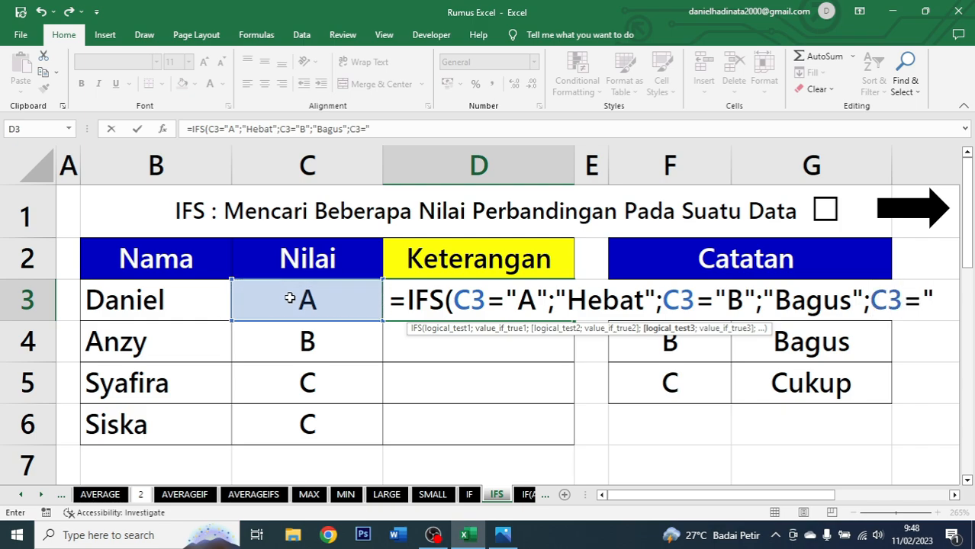
text(c)
key(BackSpace)
text(C";)
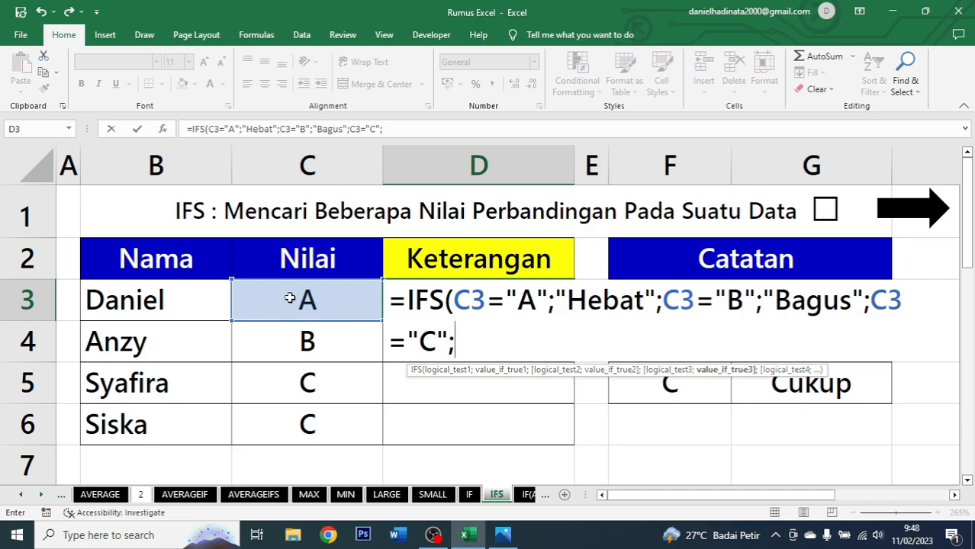
text("Cuku)
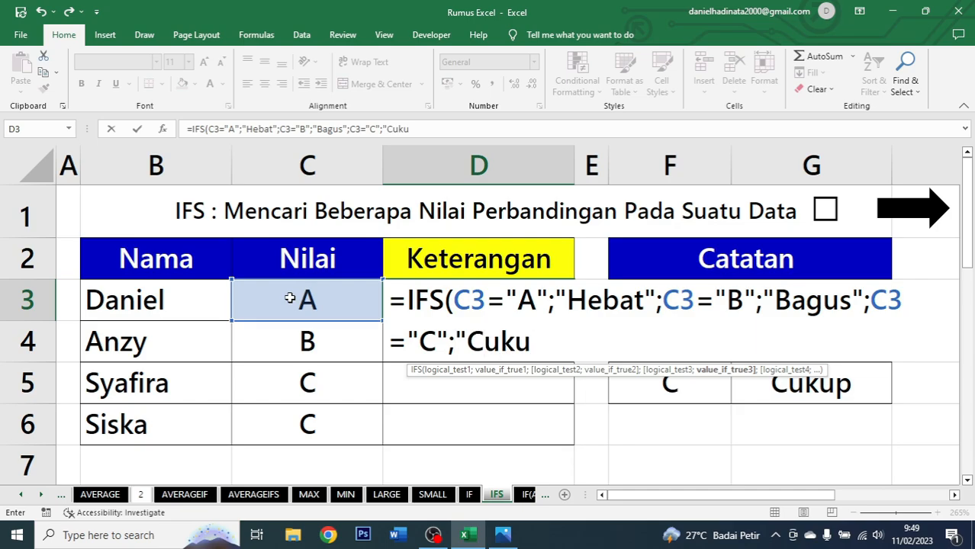
text(p)
text())
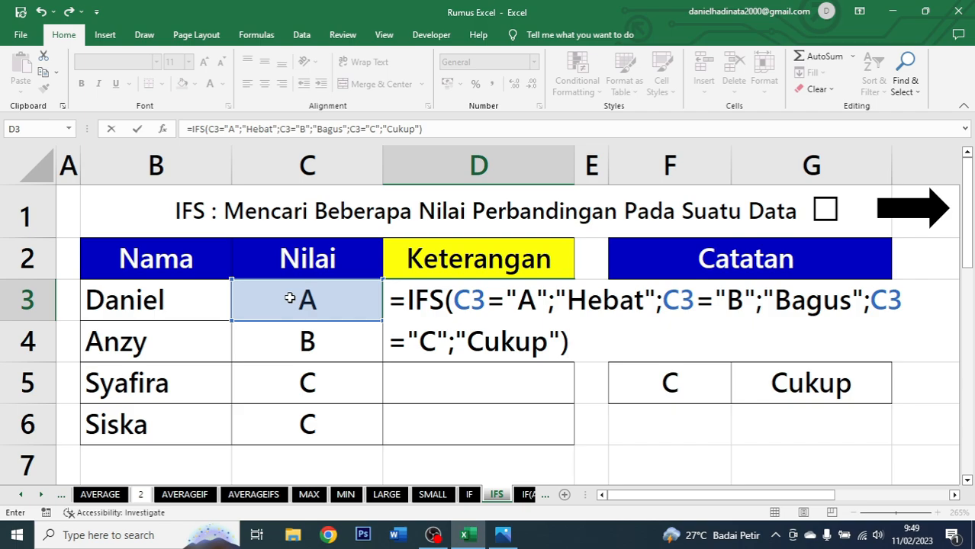
key(ctrl+Return)
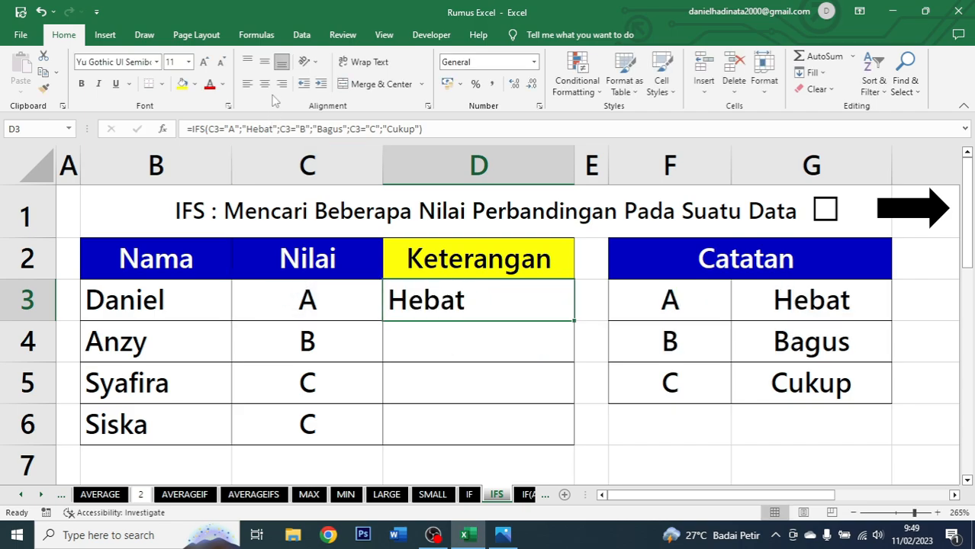
Centre-align the D3 result and fill the IFS formula down to D6.
click(264, 84)
double_click(573, 320)
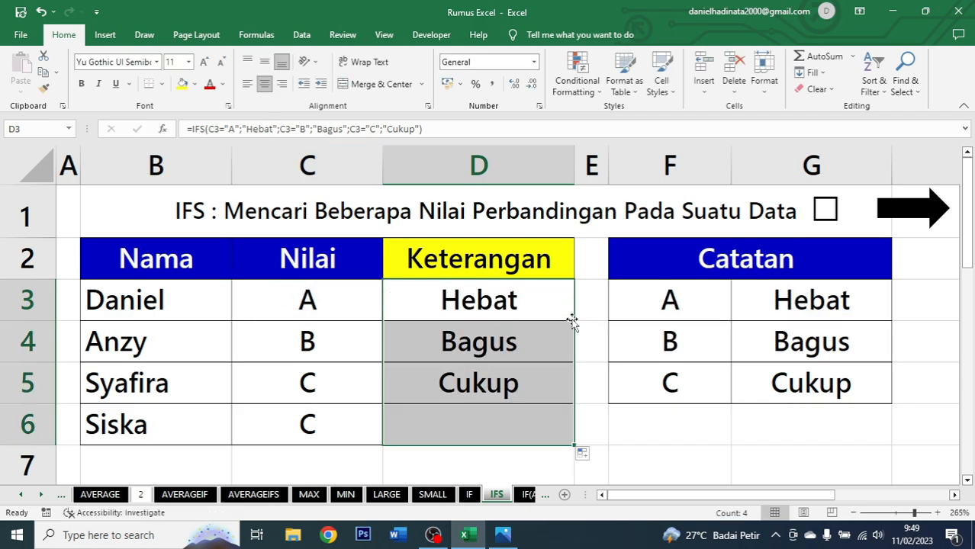
click(517, 313)
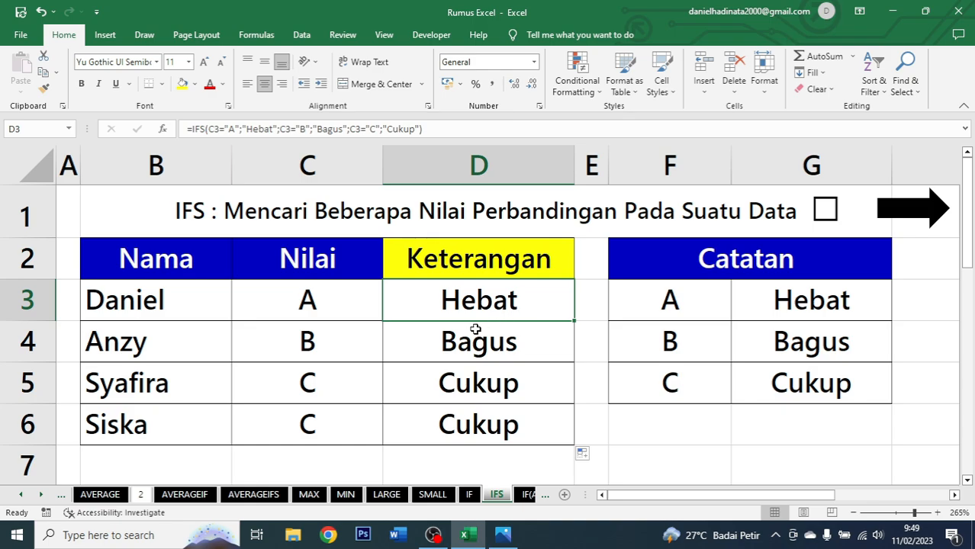
Check the Nilai grades and Keterangan results against the Catatan table, tick the IFS title checkbox and follow the arrow link to the IF(AND) sheet.
click(331, 326)
click(347, 310)
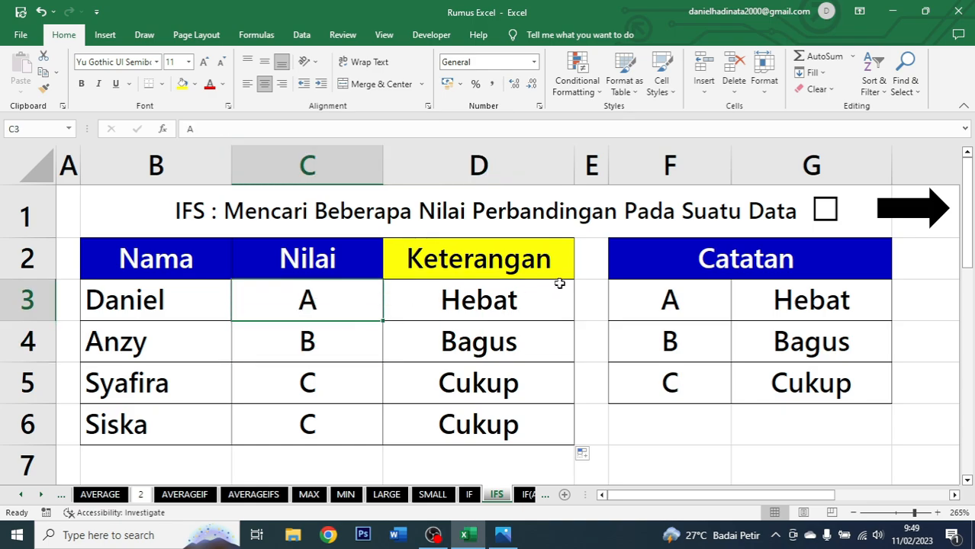
click(505, 298)
click(701, 299)
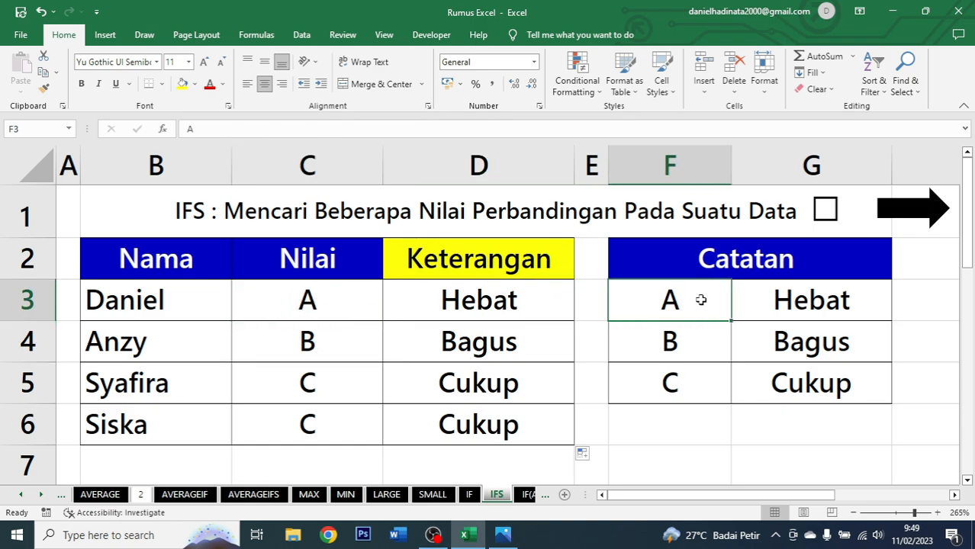
drag(700, 300, 755, 298)
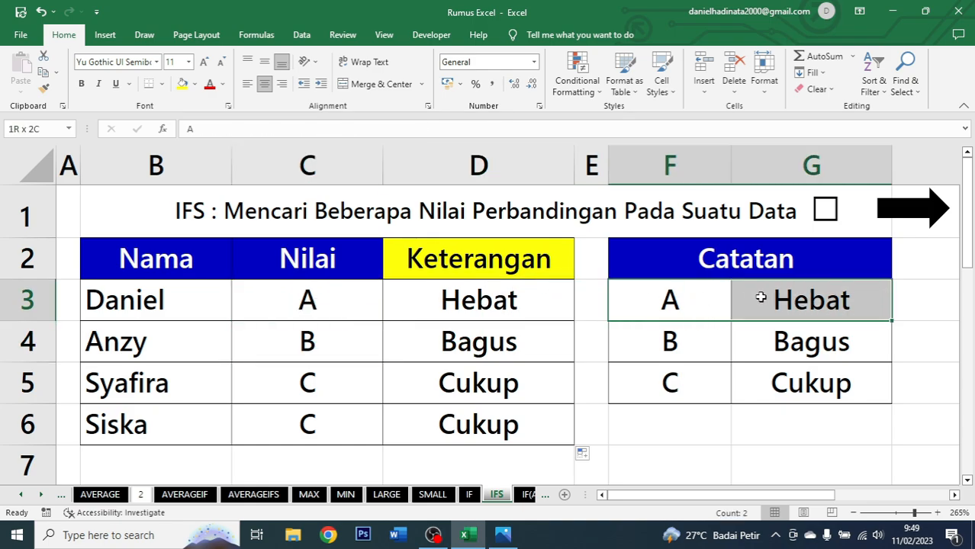
click(316, 340)
drag(401, 338, 355, 343)
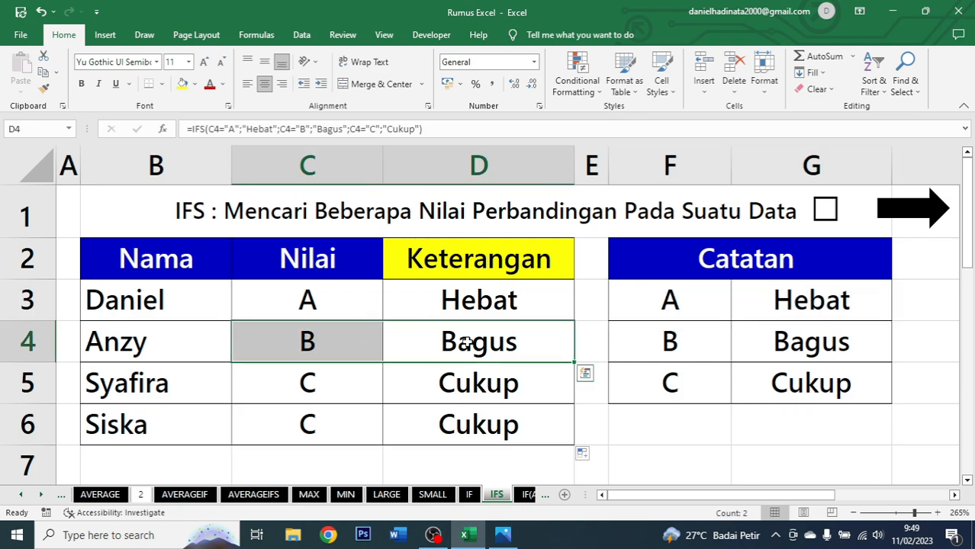
click(467, 343)
drag(669, 340, 778, 341)
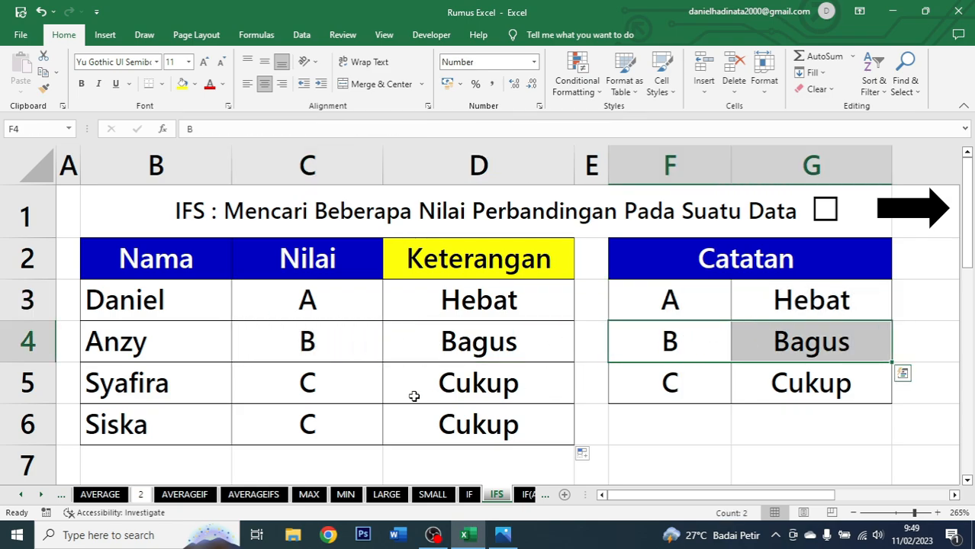
click(336, 395)
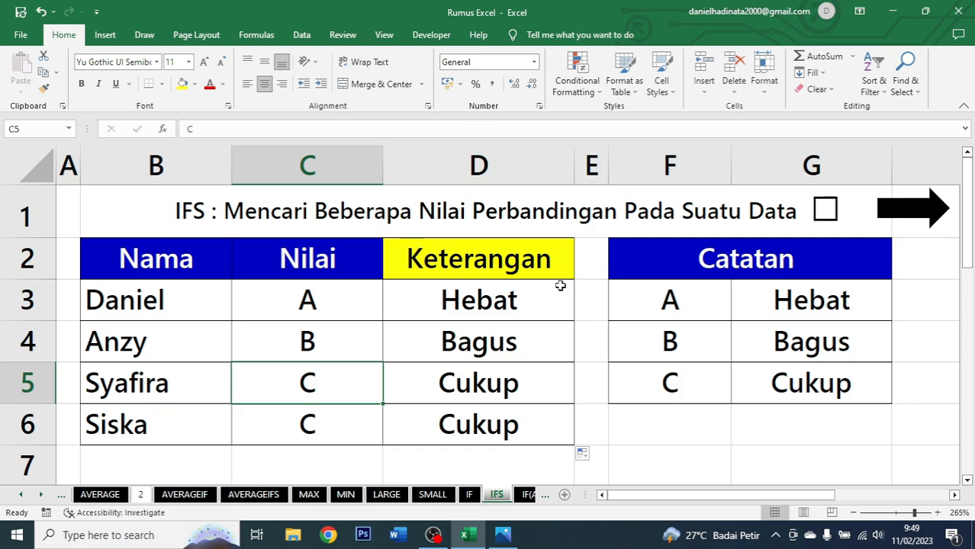
click(525, 388)
click(632, 388)
click(801, 376)
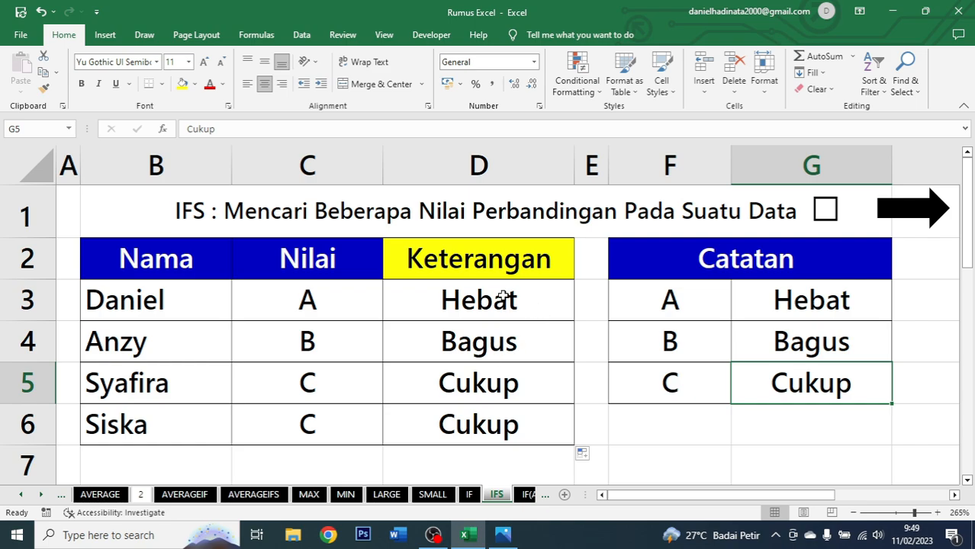
click(826, 213)
click(941, 216)
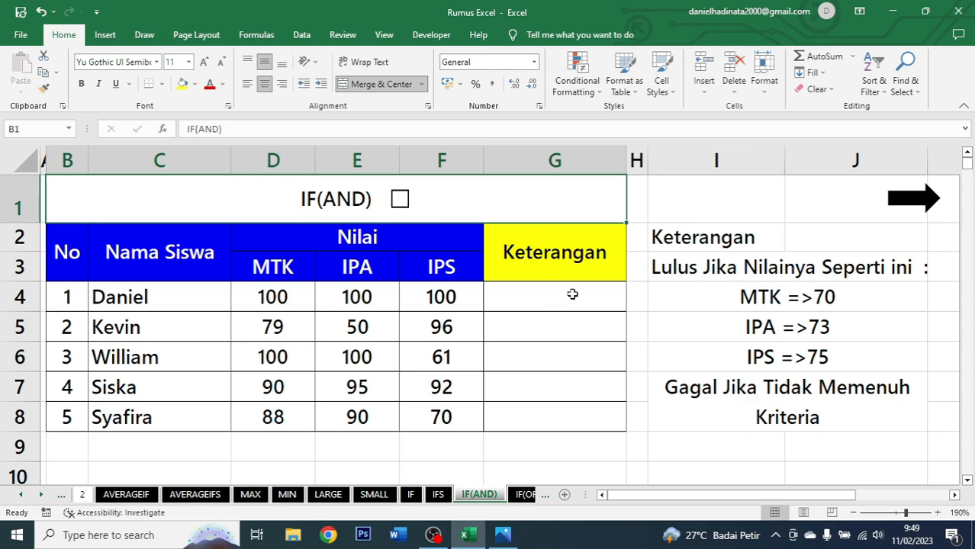
Review the No, Nama Siswa, MTK, IPA, IPS and Keterangan columns on the IF(AND) sheet.
click(55, 260)
drag(130, 255, 186, 412)
drag(296, 232, 354, 413)
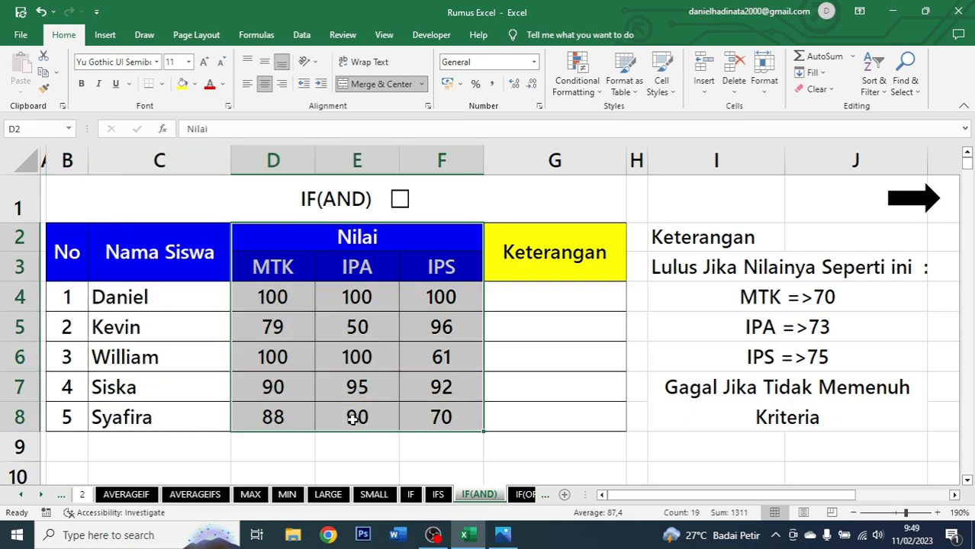
click(293, 270)
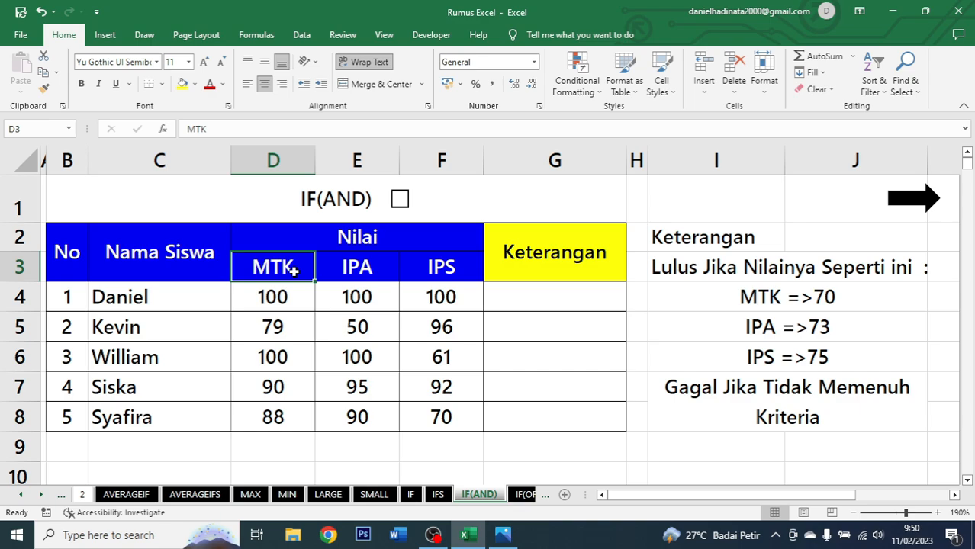
click(330, 267)
click(434, 268)
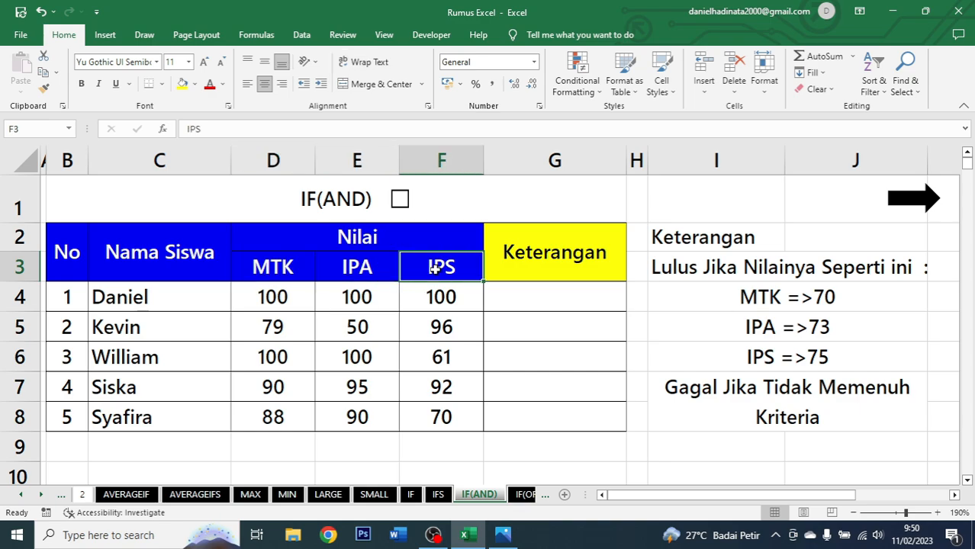
click(520, 262)
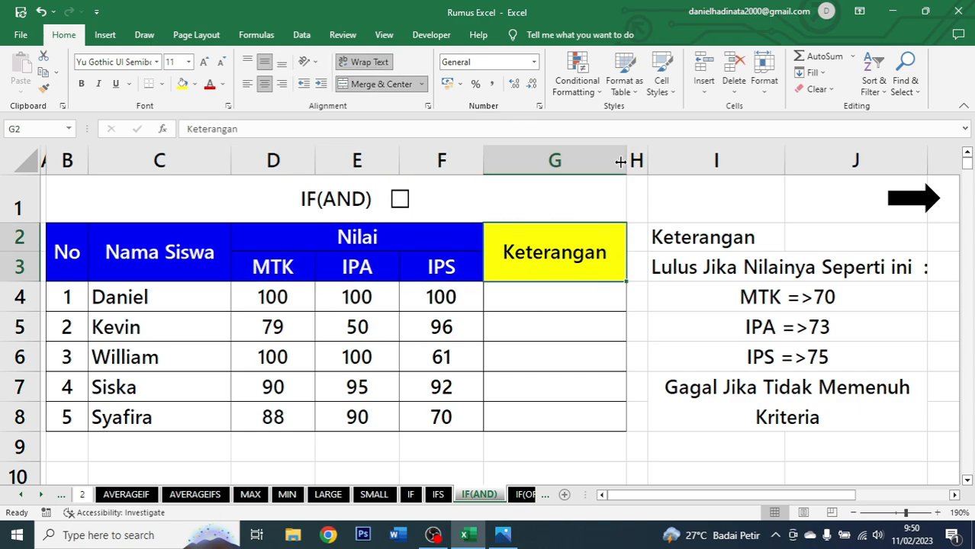
Examine the pass criteria notes listed beside the table for MTK, IPA and IPS.
drag(557, 273, 553, 407)
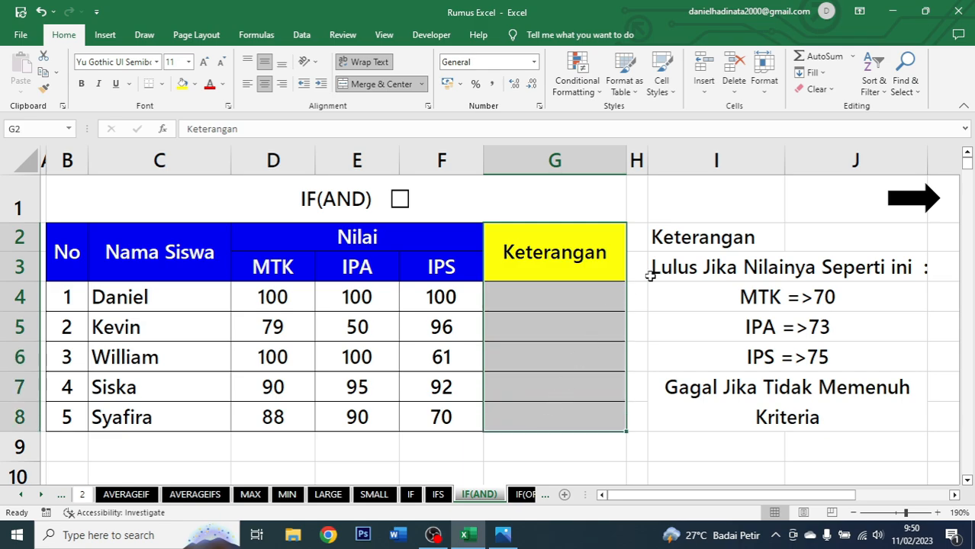
click(693, 248)
click(697, 272)
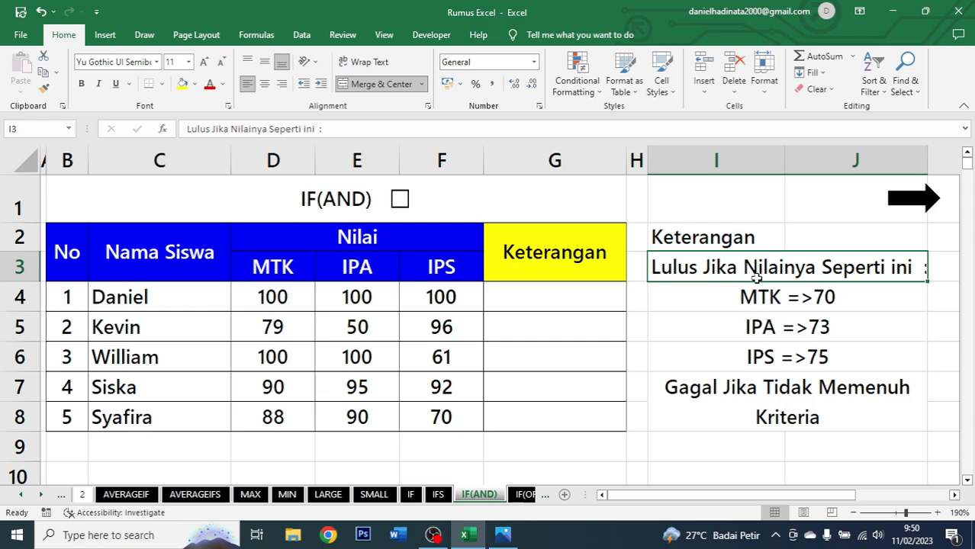
click(794, 301)
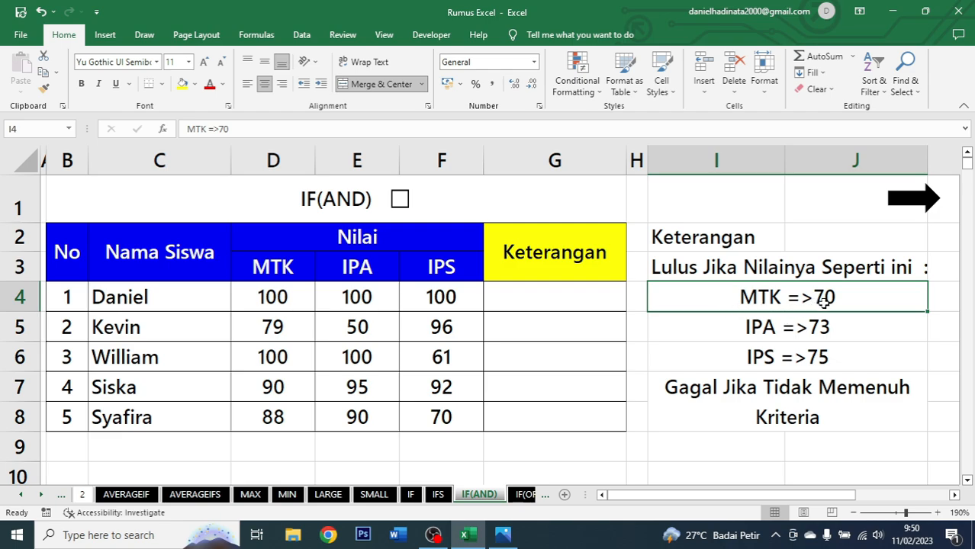
click(745, 328)
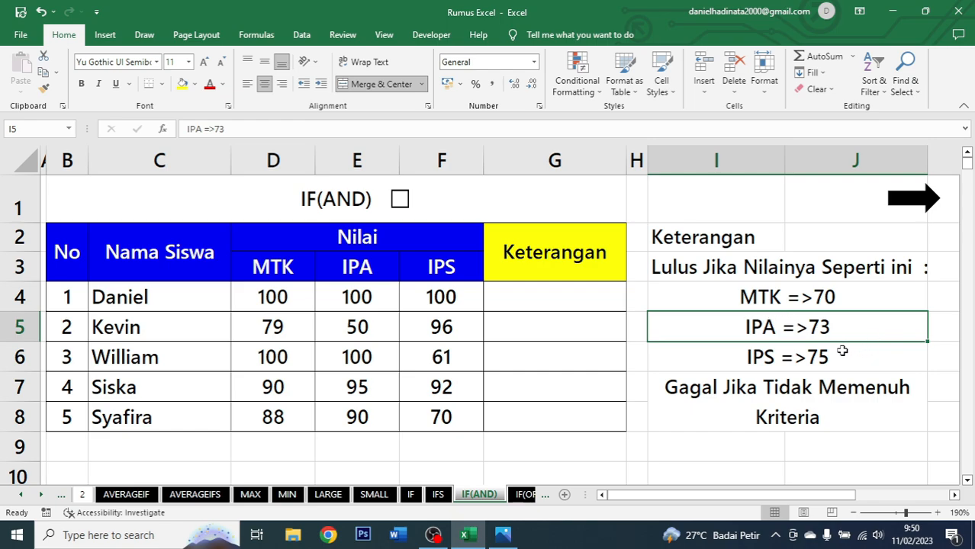
click(806, 364)
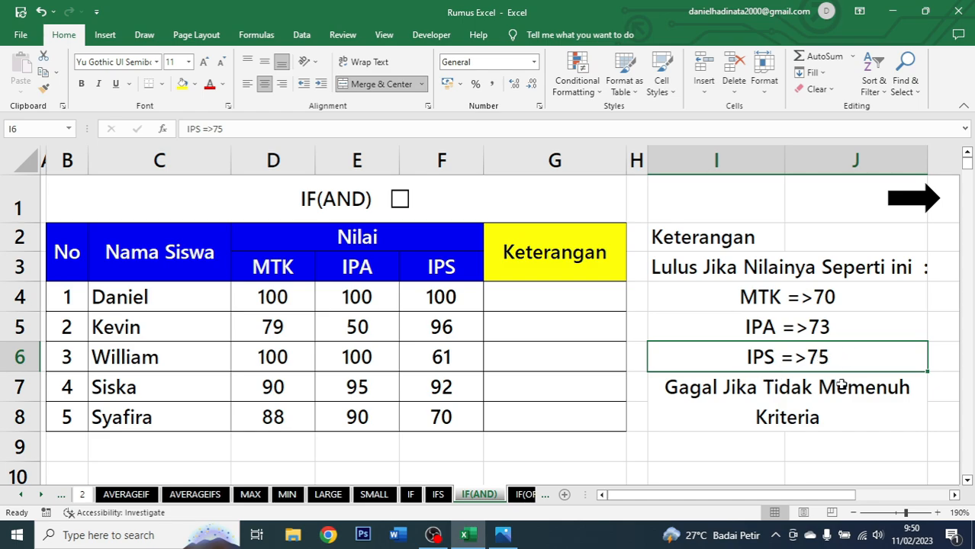
click(807, 406)
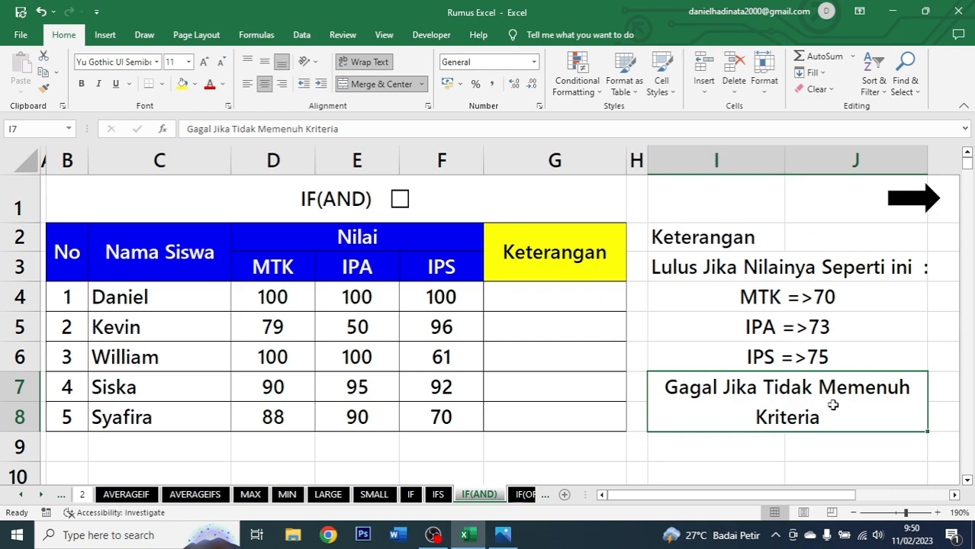
In G4, start an IF(AND()) formula with the first condition D4=>70.
click(567, 299)
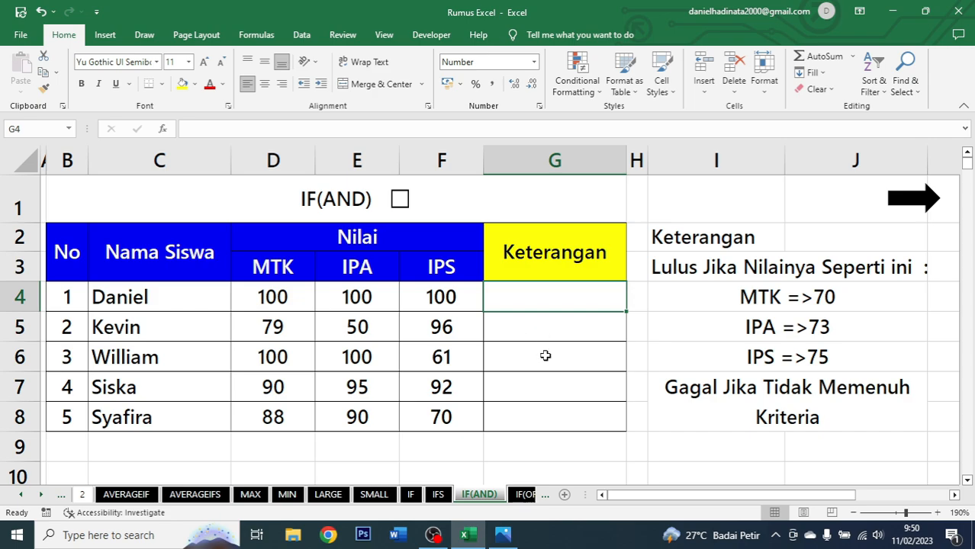
text(=if)
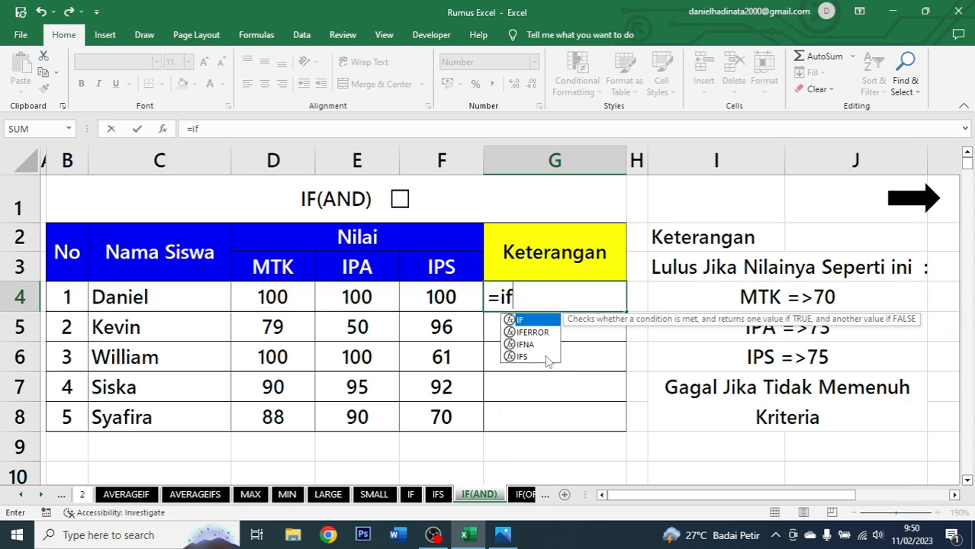
key(Tab)
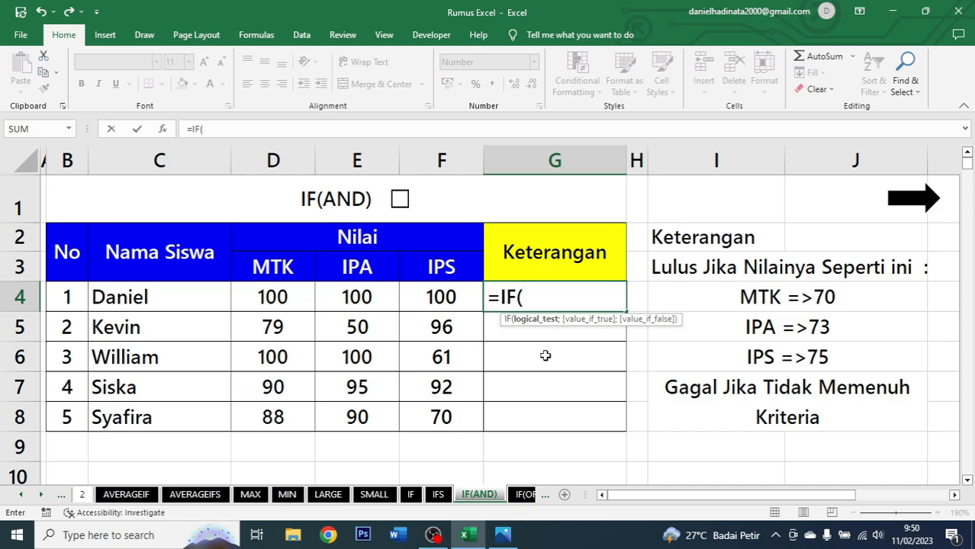
text(and)
key(Tab)
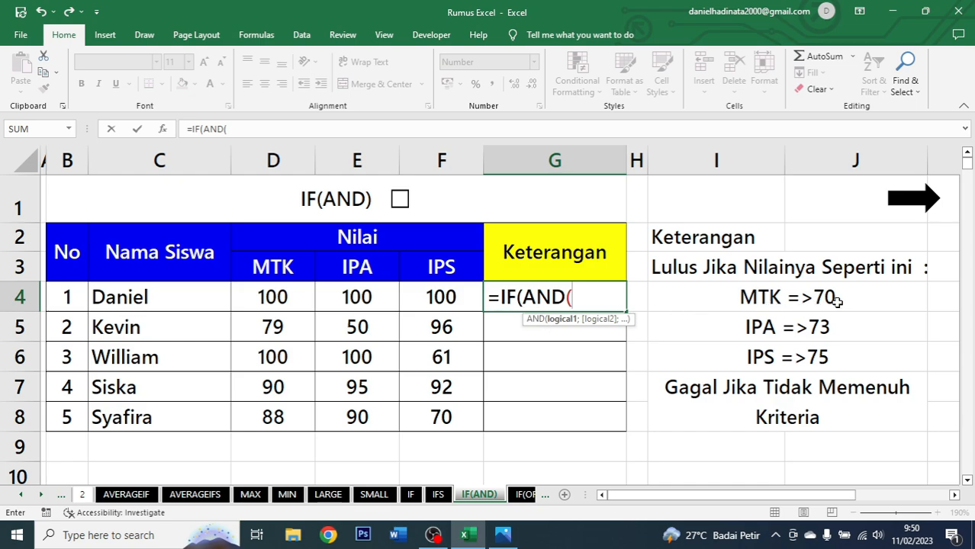
click(279, 300)
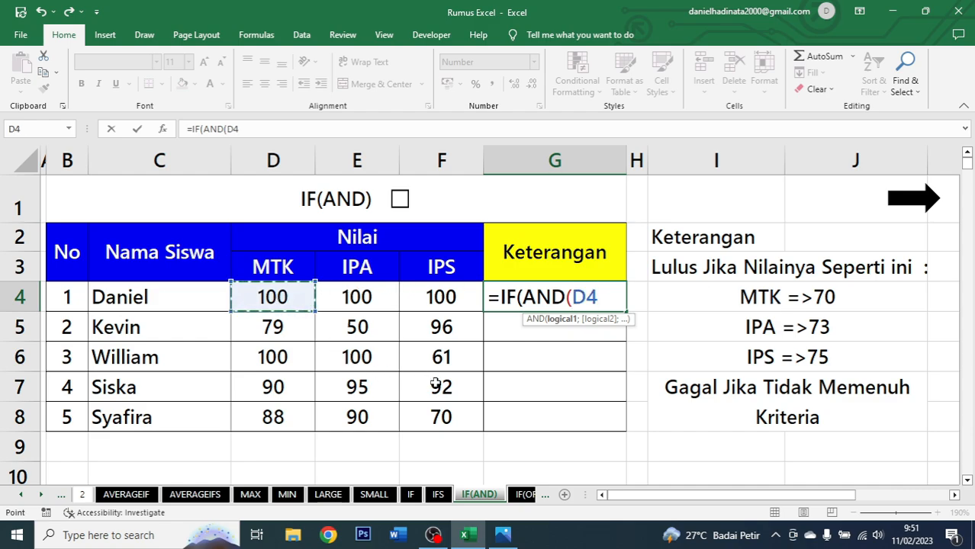
text(=)
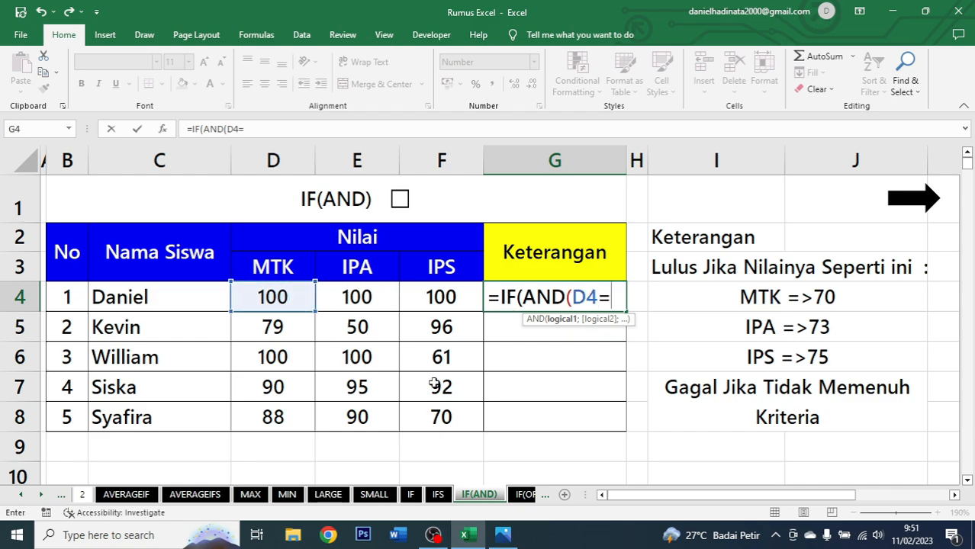
text(>70)
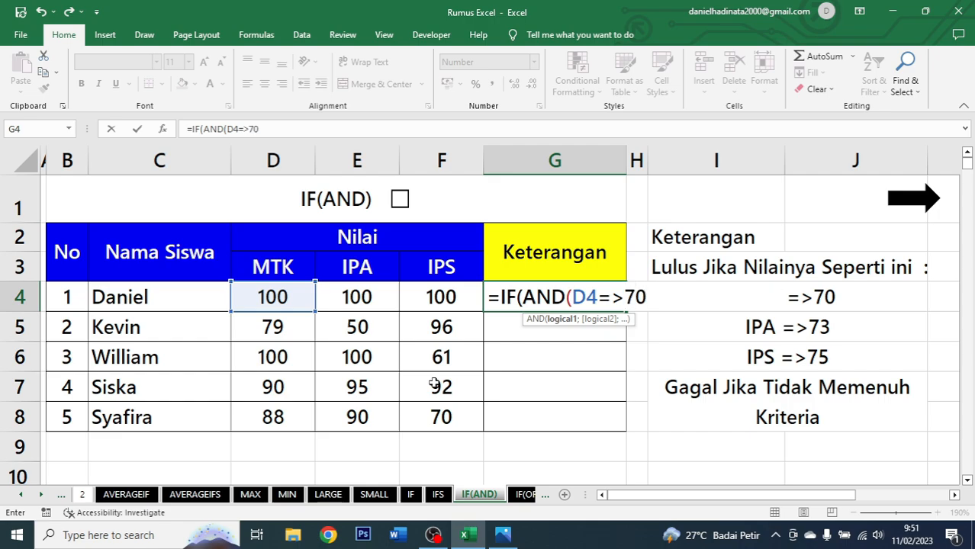
text(;)
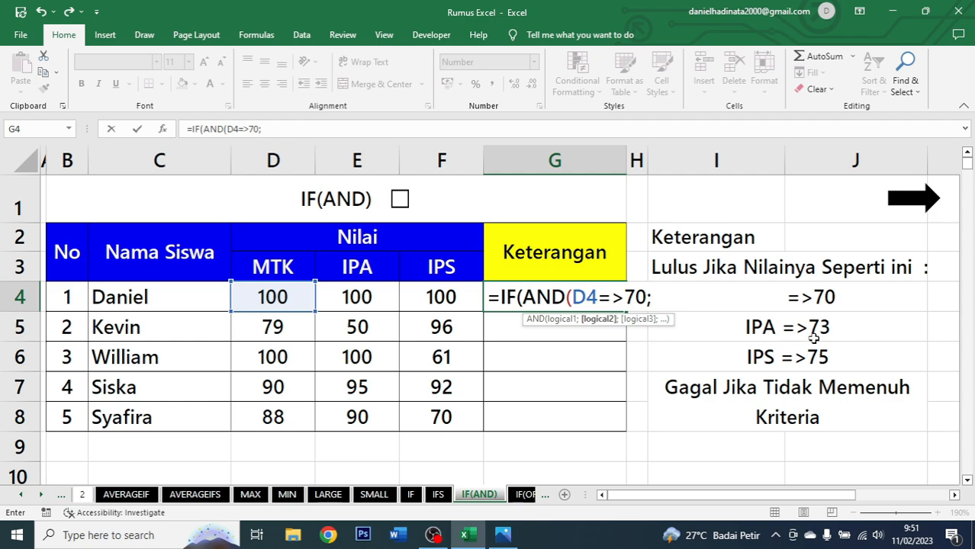
Add the conditions E4=>73 and F4=>75 and close the AND function.
click(375, 300)
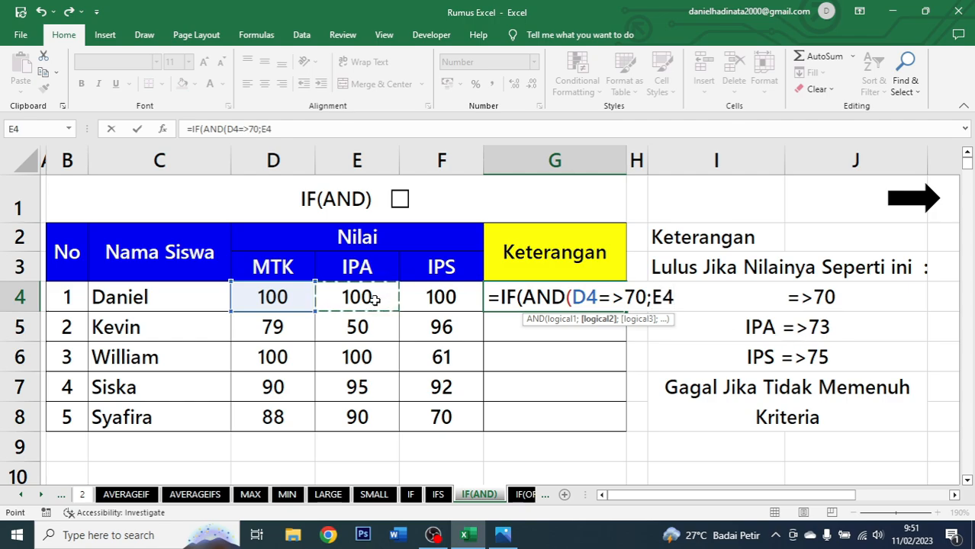
text(=)
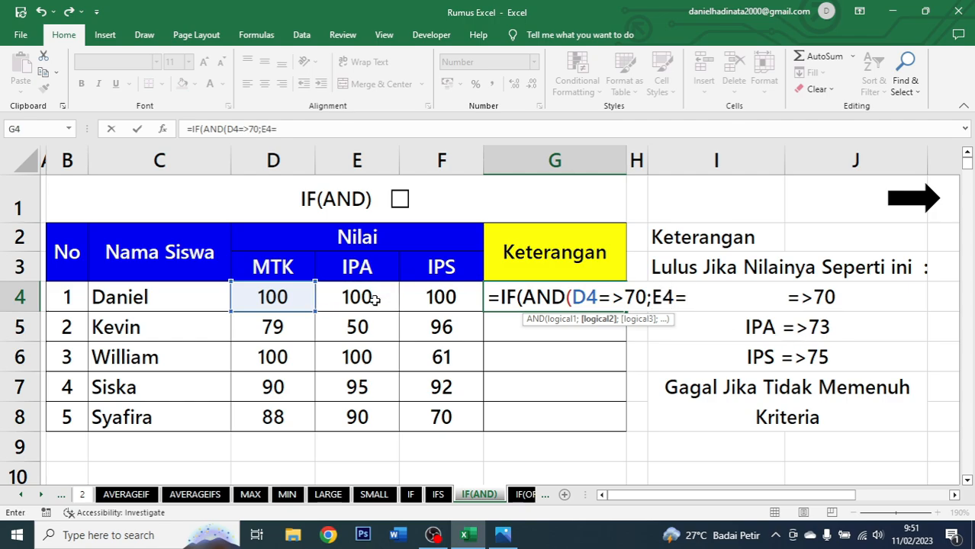
text(>73;)
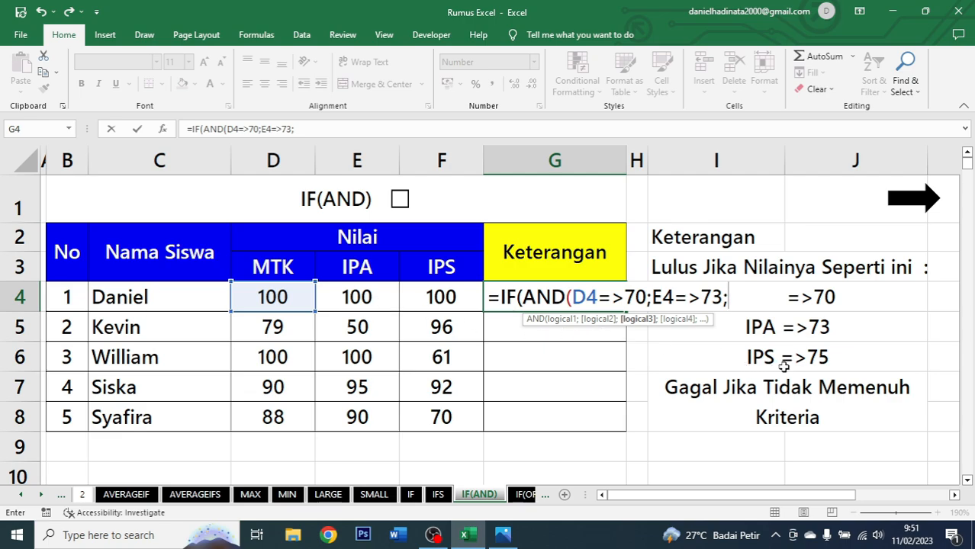
click(443, 291)
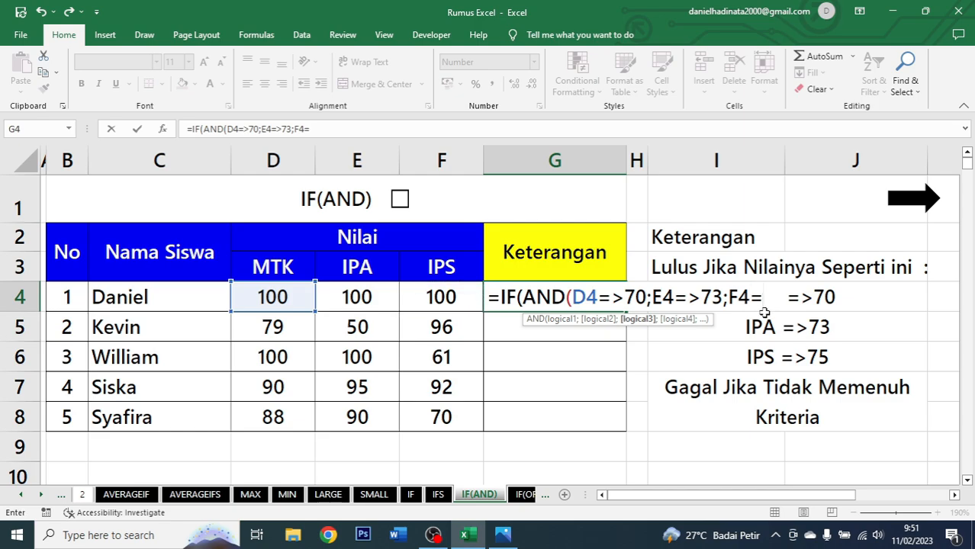
text(>75)
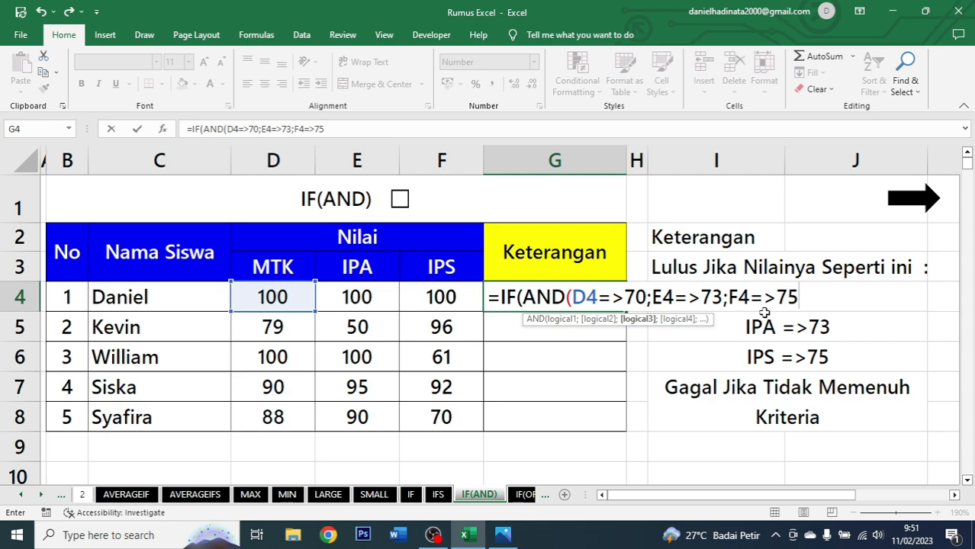
text())
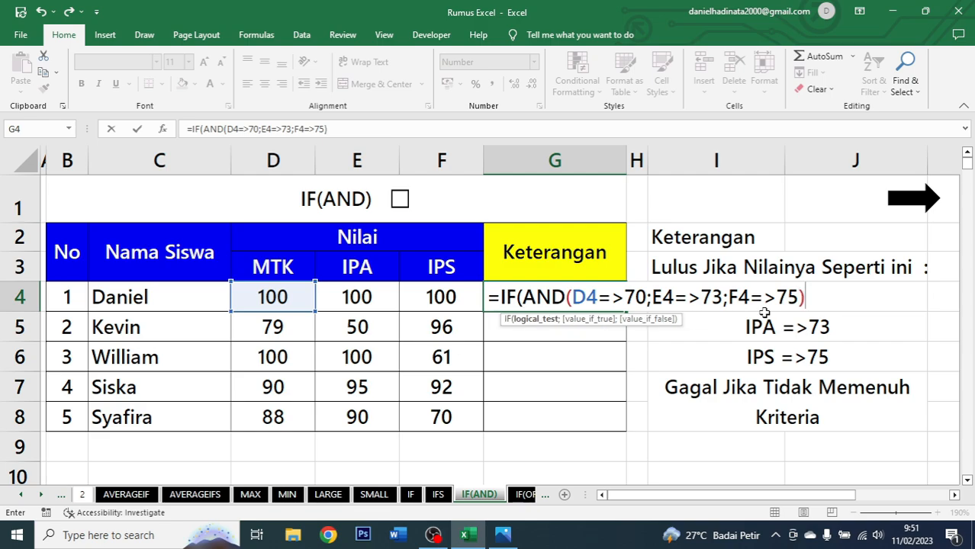
text(;)
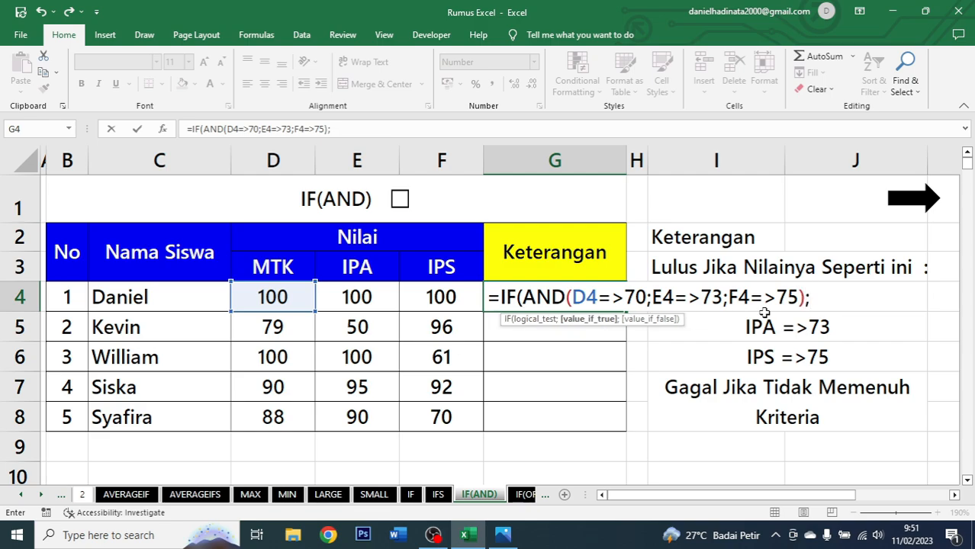
text(")
Return "Lulus" when true and "Gagal" otherwise, close the formula, confirm it and accept the suggested correction.
text(Lu)
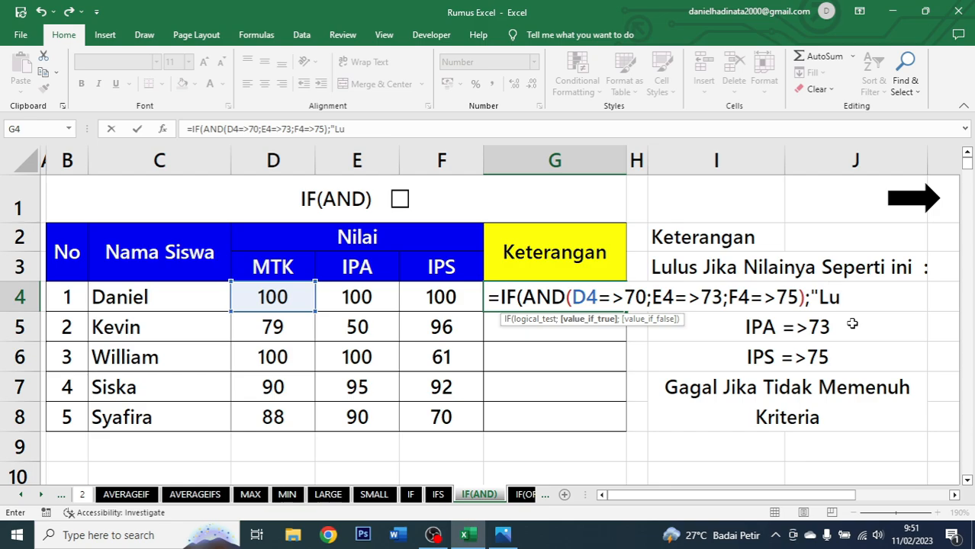
text(lus";)
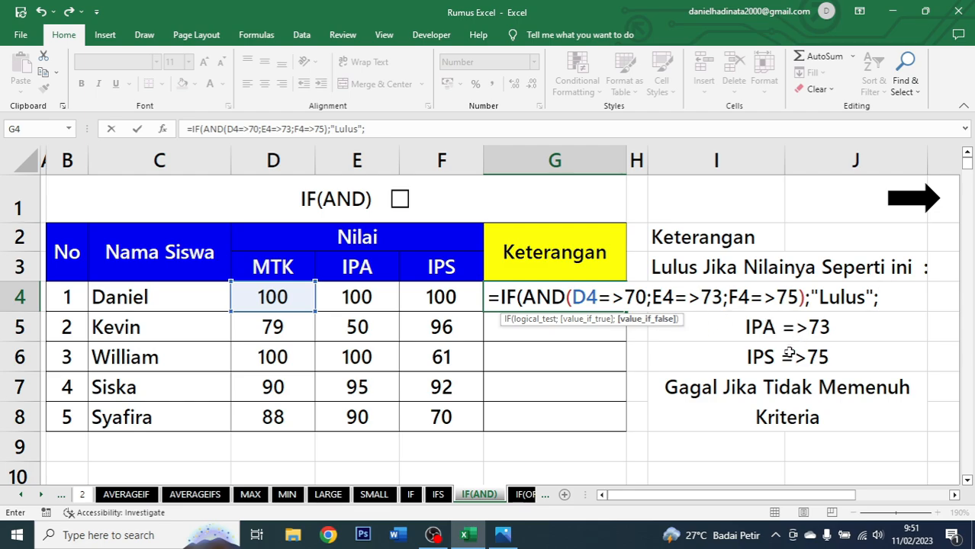
text("Gaga)
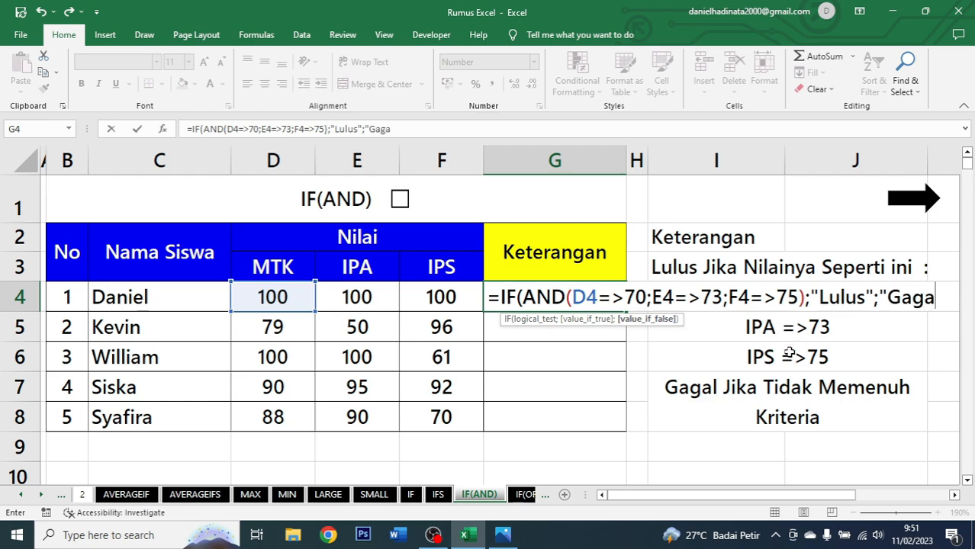
text(l"))
key(Return)
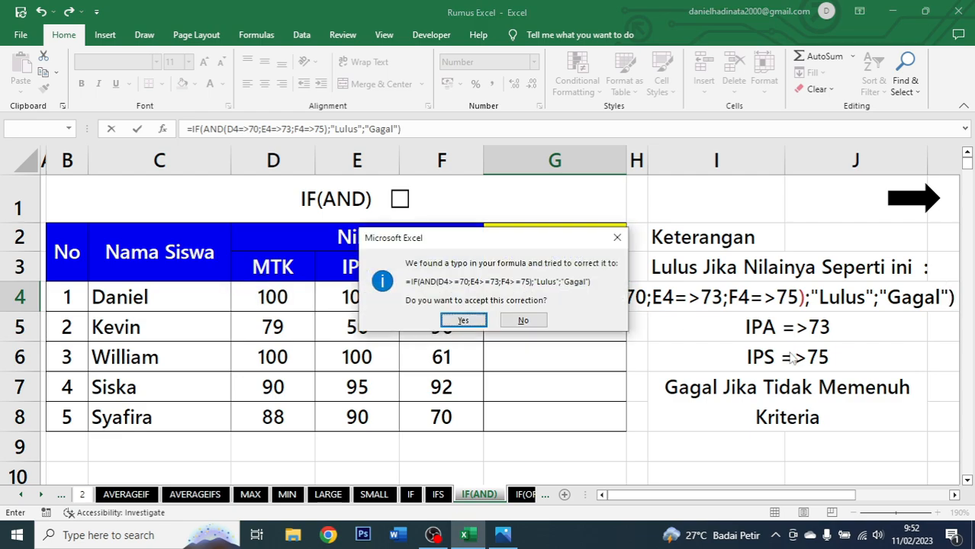
key(Return)
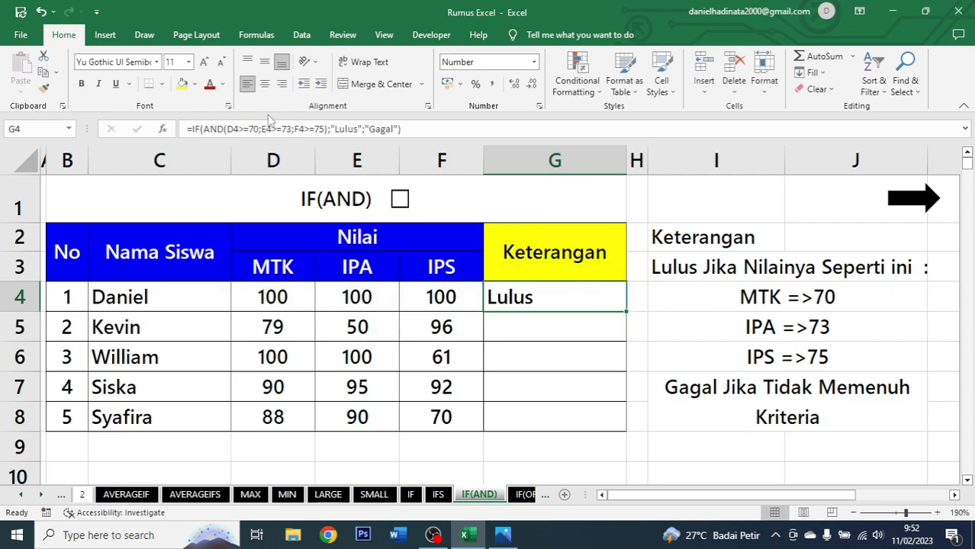
Centre-align the G4 result and fill the IF(AND) formula down to G8.
click(264, 83)
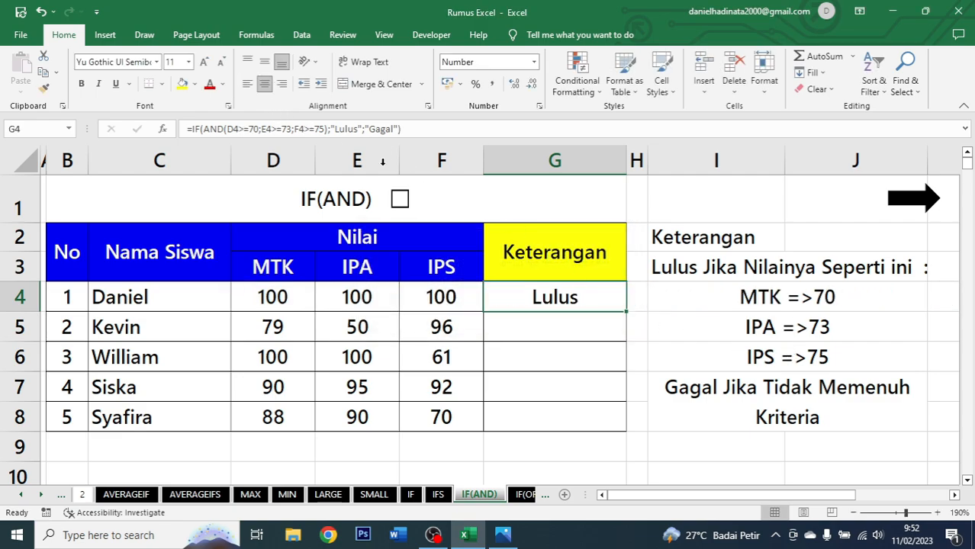
double_click(625, 320)
click(586, 307)
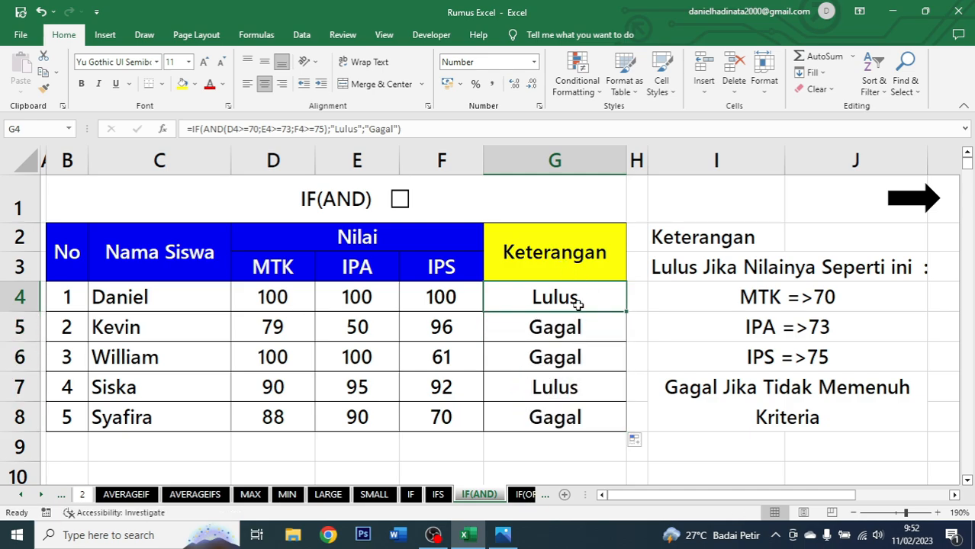
Check the first two students' MTK, IPA and IPS scores against their Keterangan results.
click(273, 299)
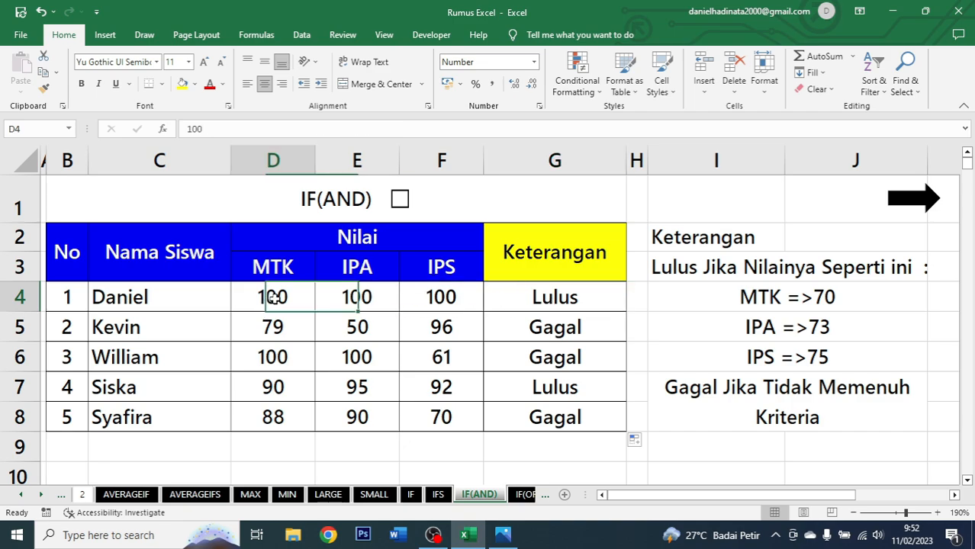
click(376, 302)
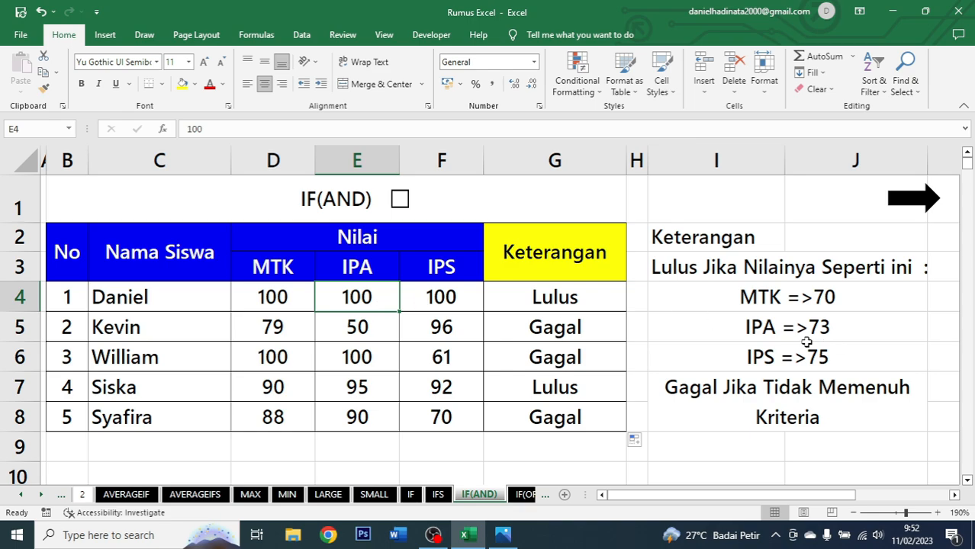
click(428, 300)
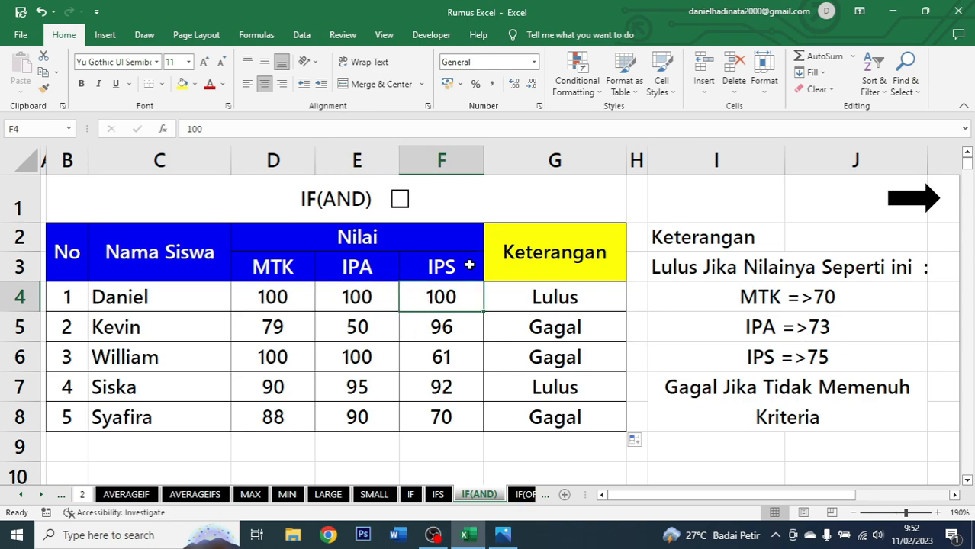
click(584, 328)
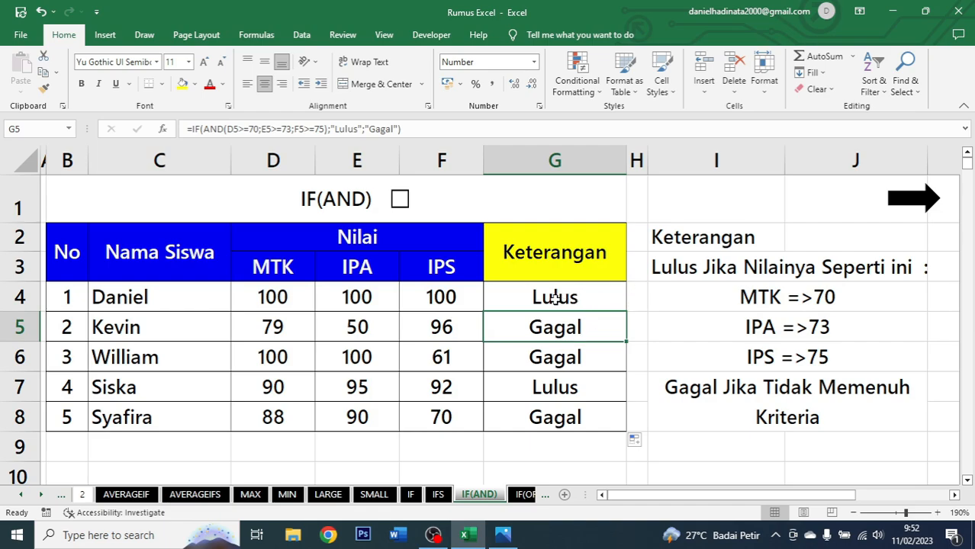
click(290, 328)
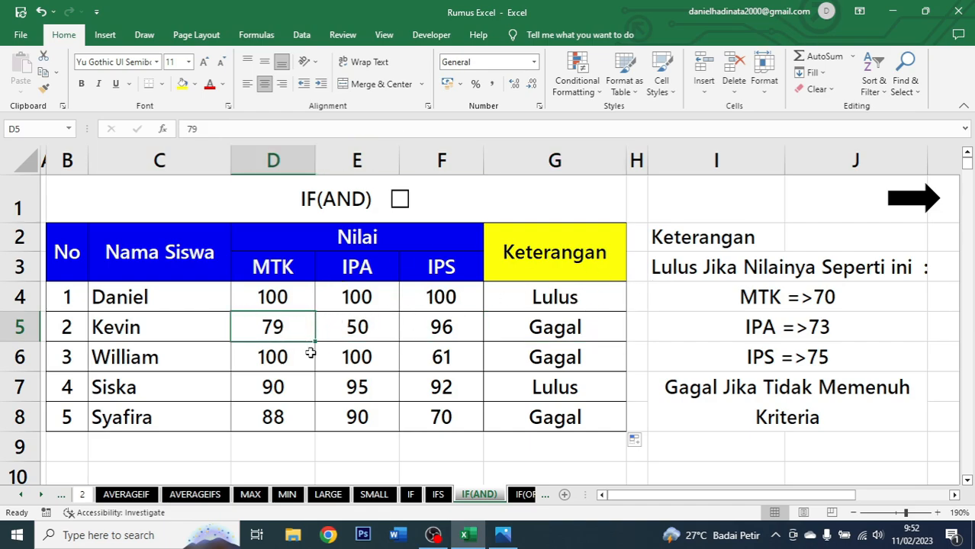
click(390, 334)
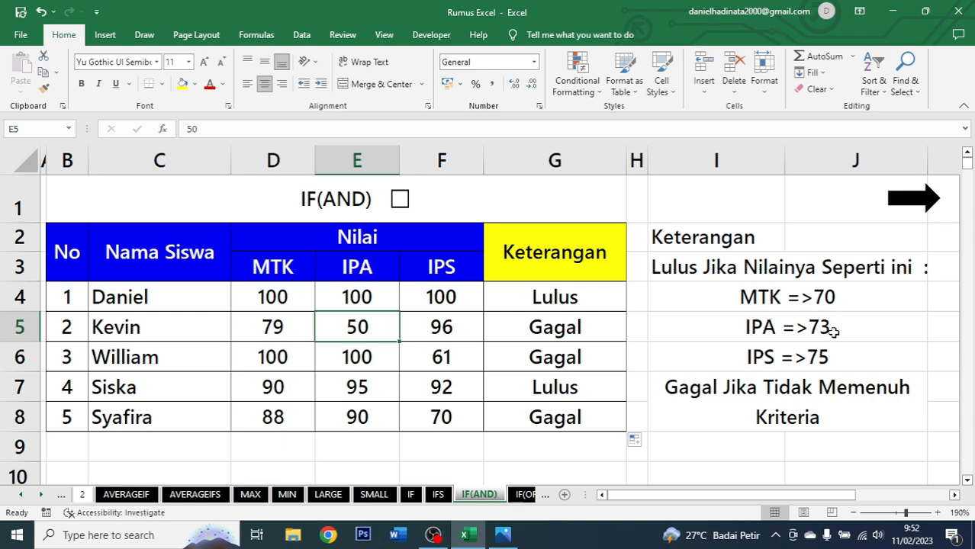
click(452, 331)
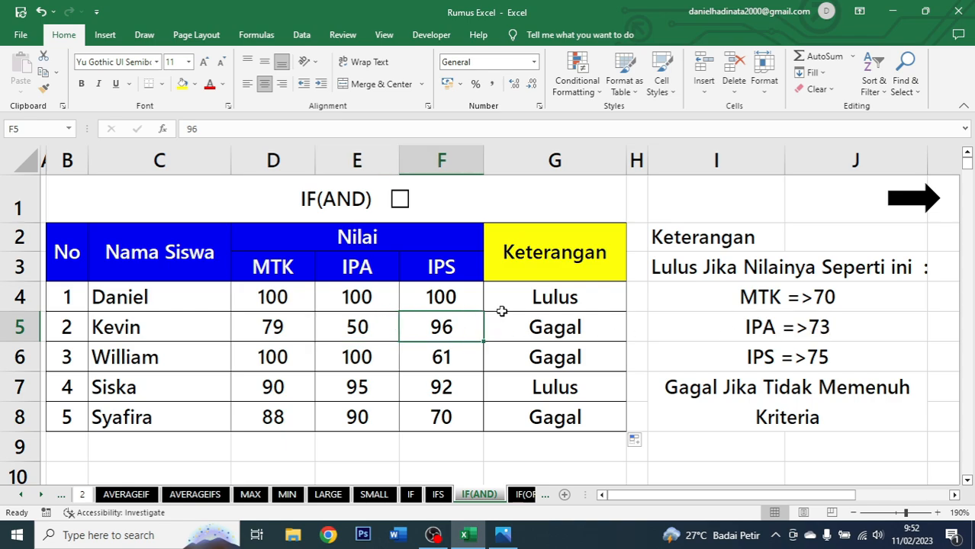
Review Kevin's and William's MTK, IPA and IPS scores against their Keterangan results.
click(546, 328)
drag(860, 295, 860, 360)
click(534, 323)
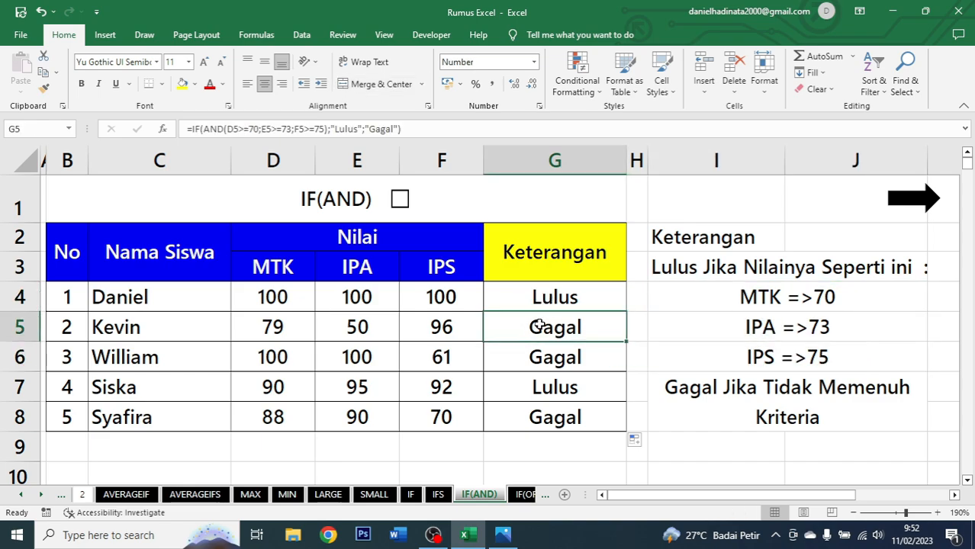
click(565, 352)
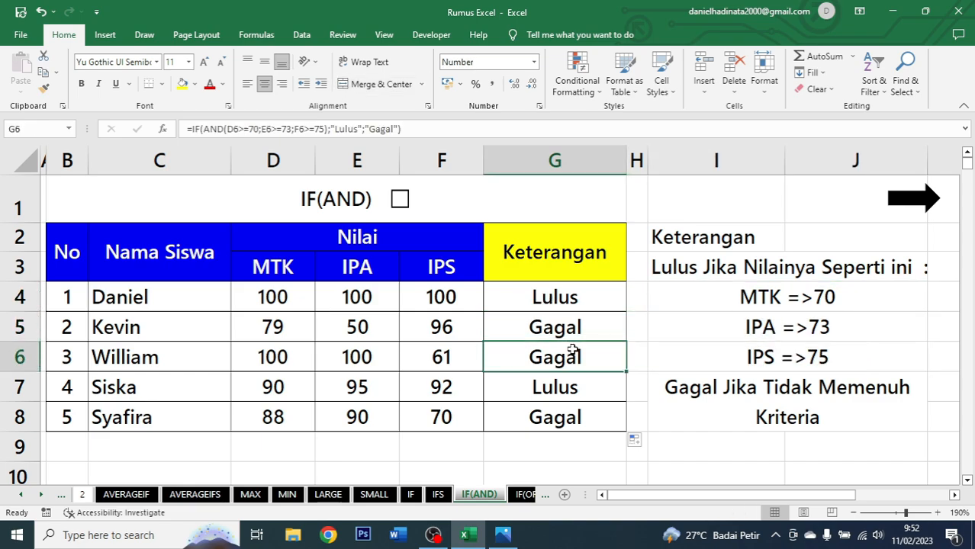
click(290, 363)
click(368, 356)
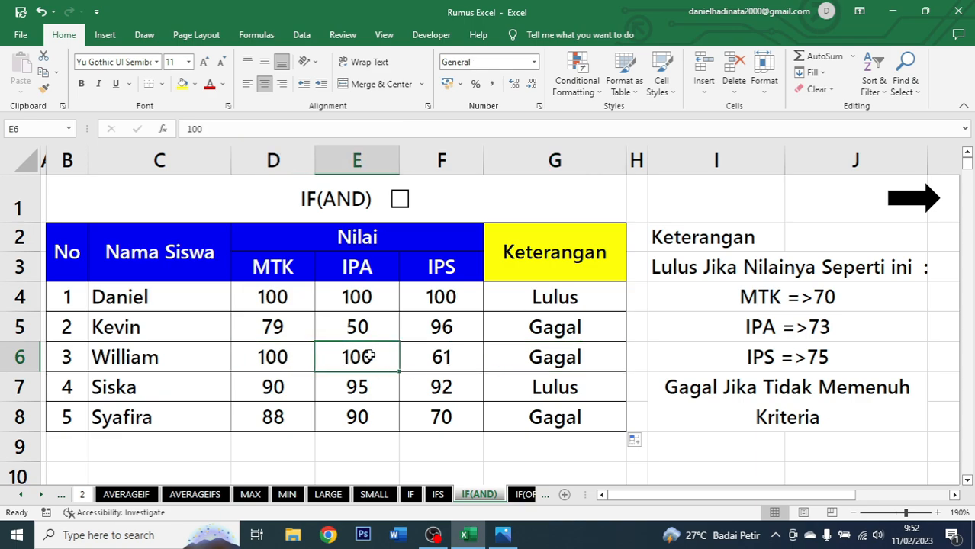
click(462, 350)
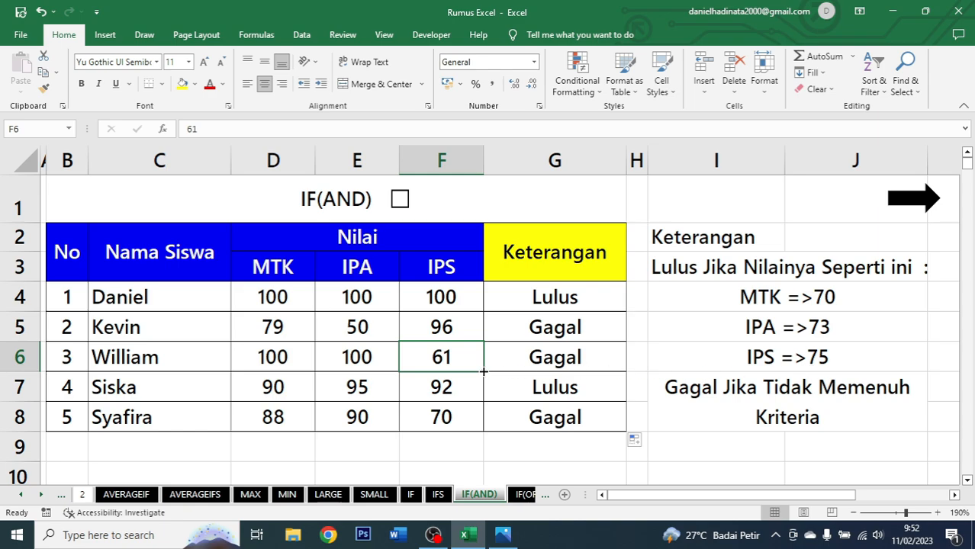
click(596, 362)
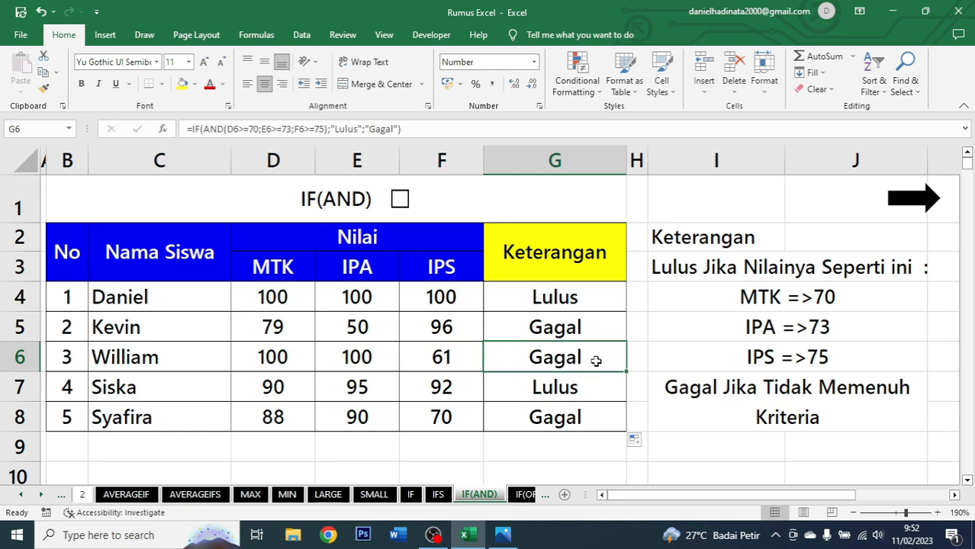
click(291, 365)
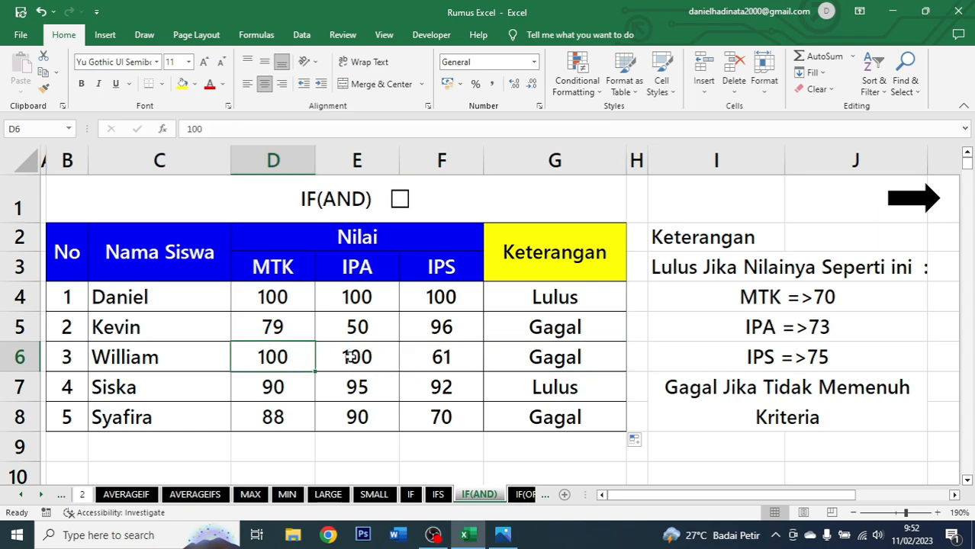
click(350, 357)
click(439, 357)
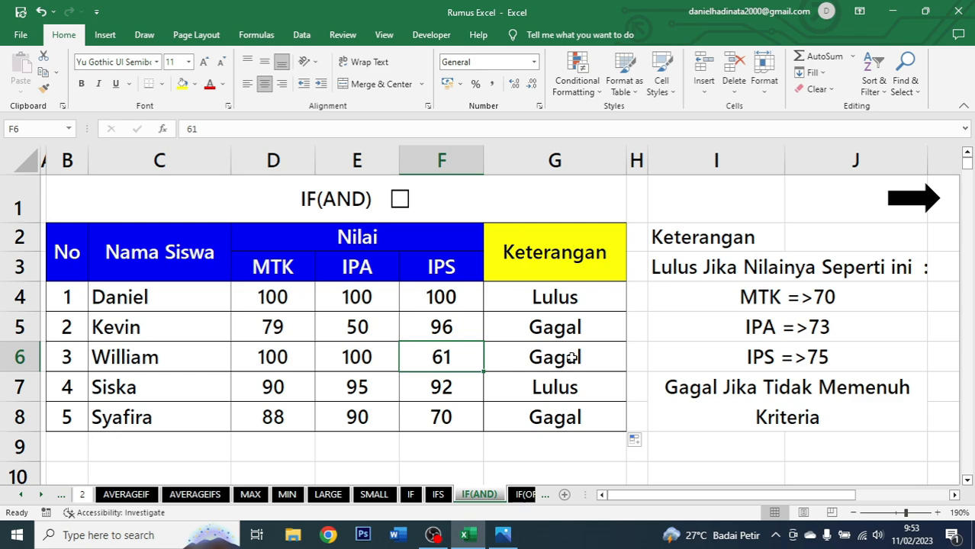
click(559, 296)
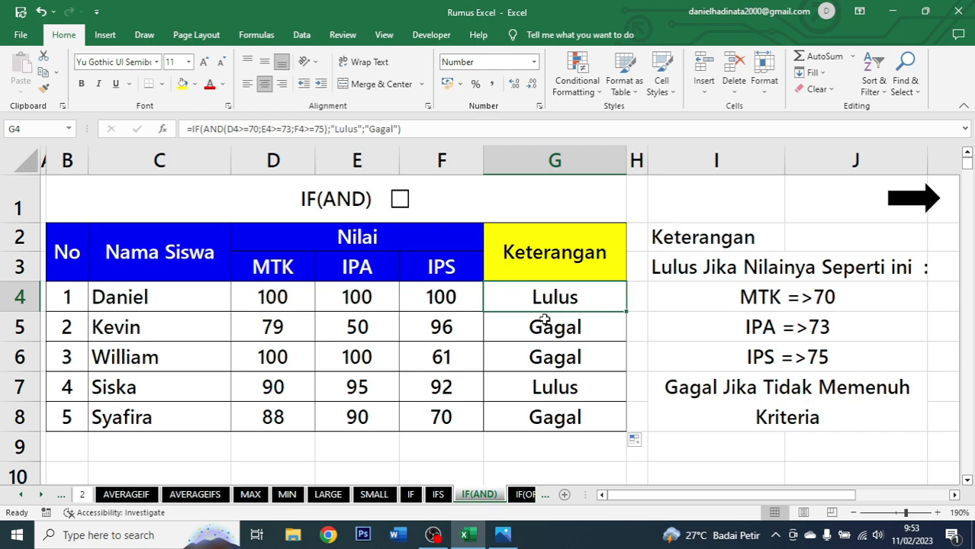
Tick the IF(AND) checkbox and move on to the IF(OR) sheet.
click(402, 208)
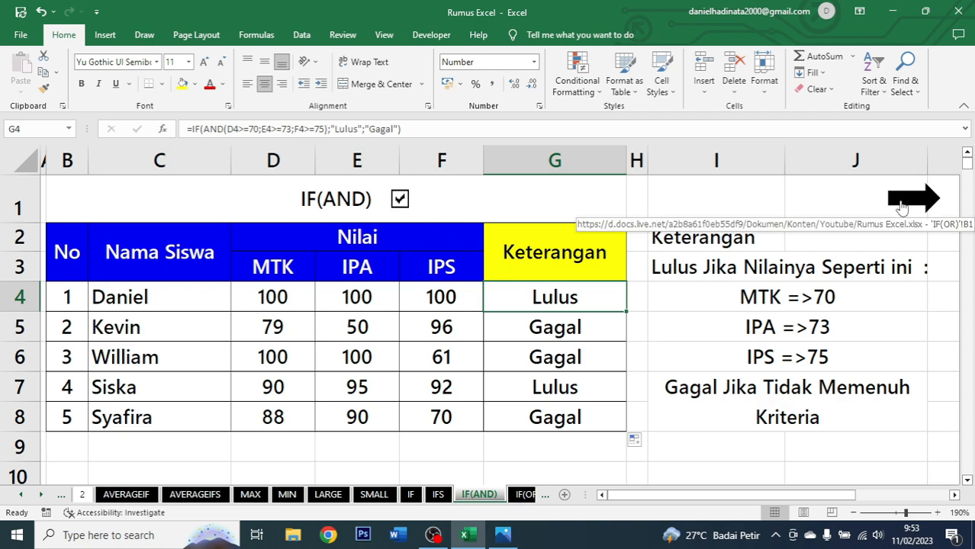
click(907, 200)
Examine the IF(OR) table's column headers and the interview criteria beside it.
click(454, 243)
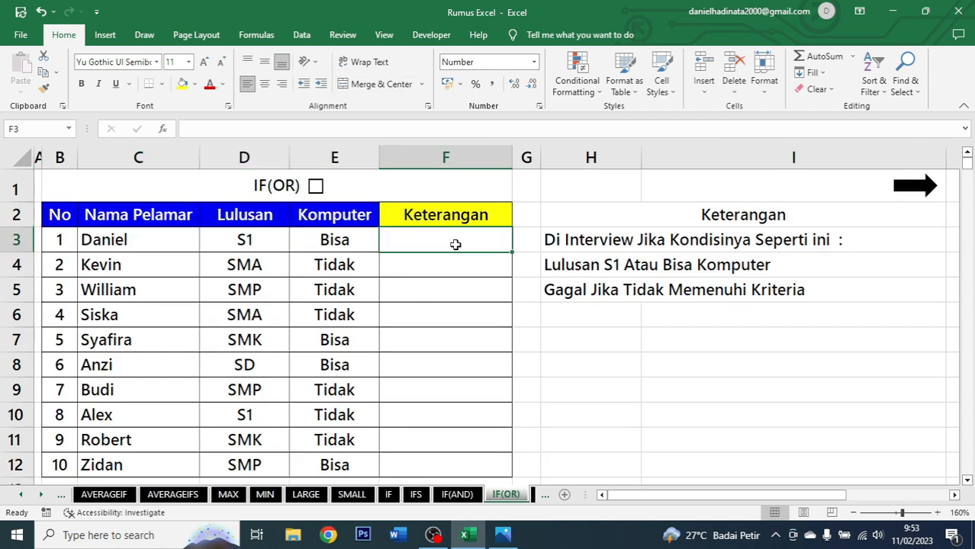
click(440, 194)
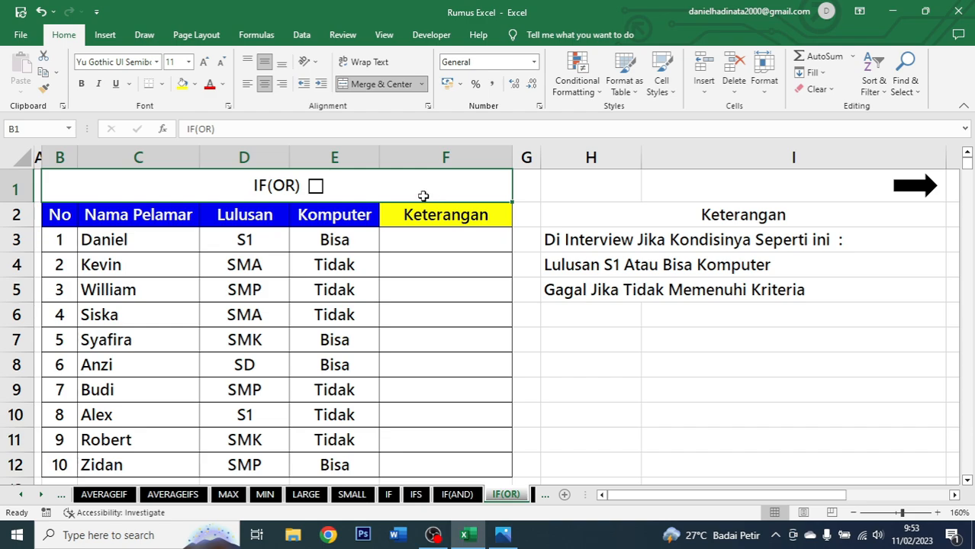
drag(65, 212, 119, 243)
click(122, 213)
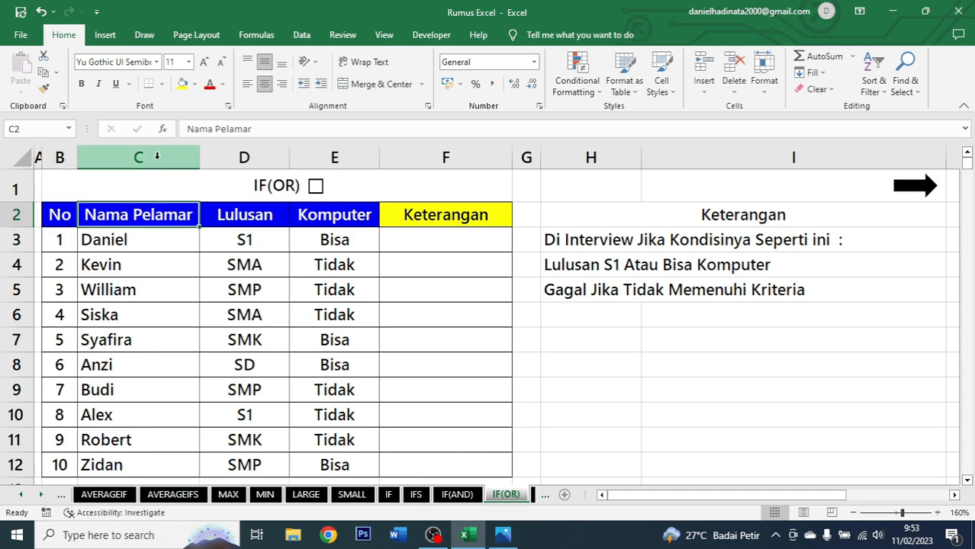
click(255, 214)
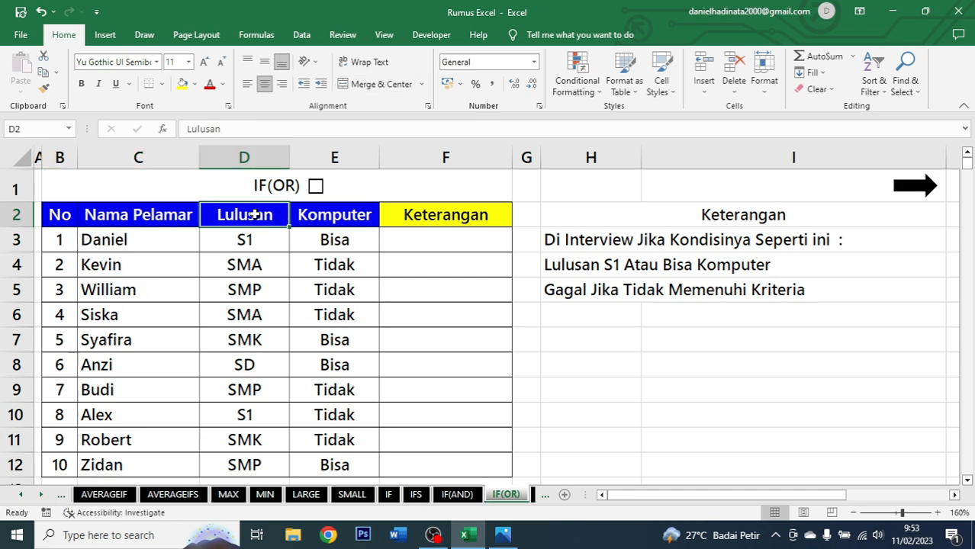
click(339, 216)
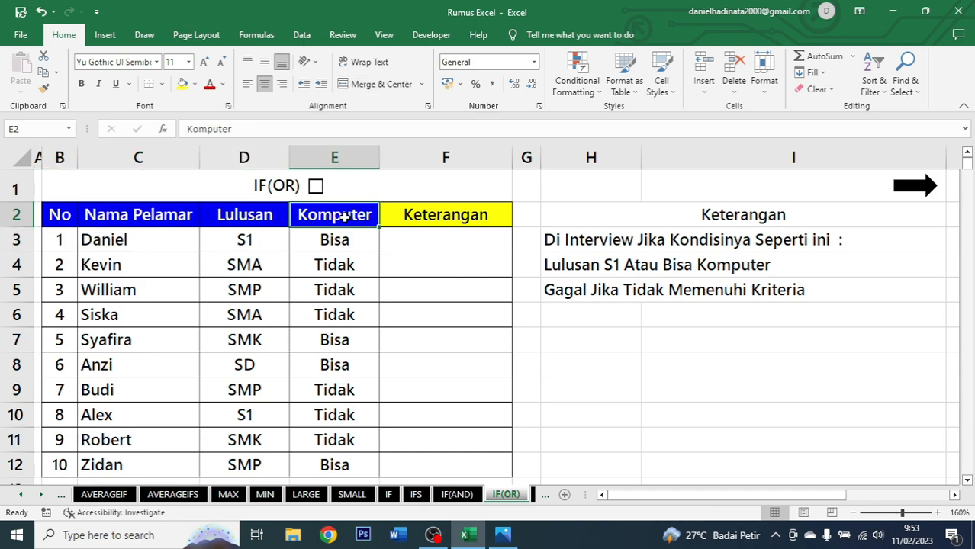
click(404, 244)
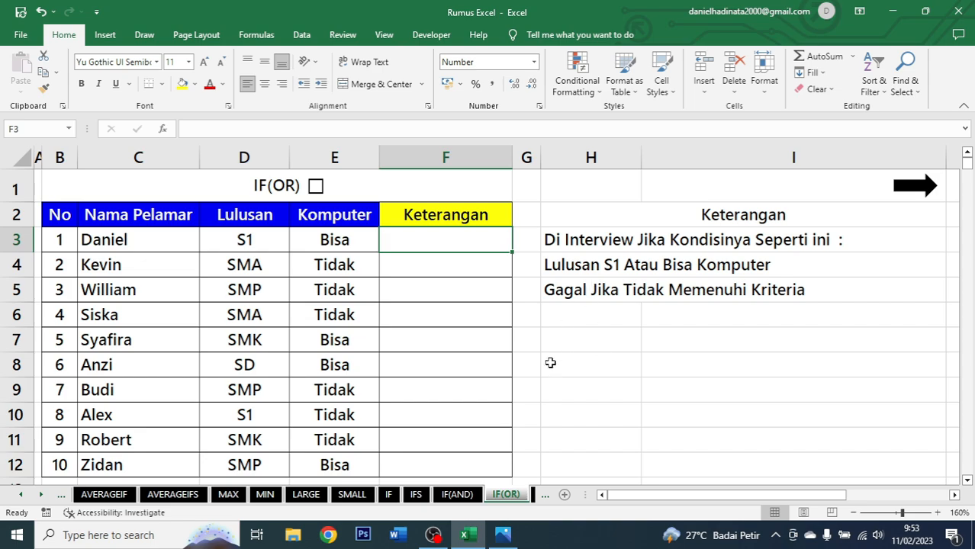
click(740, 215)
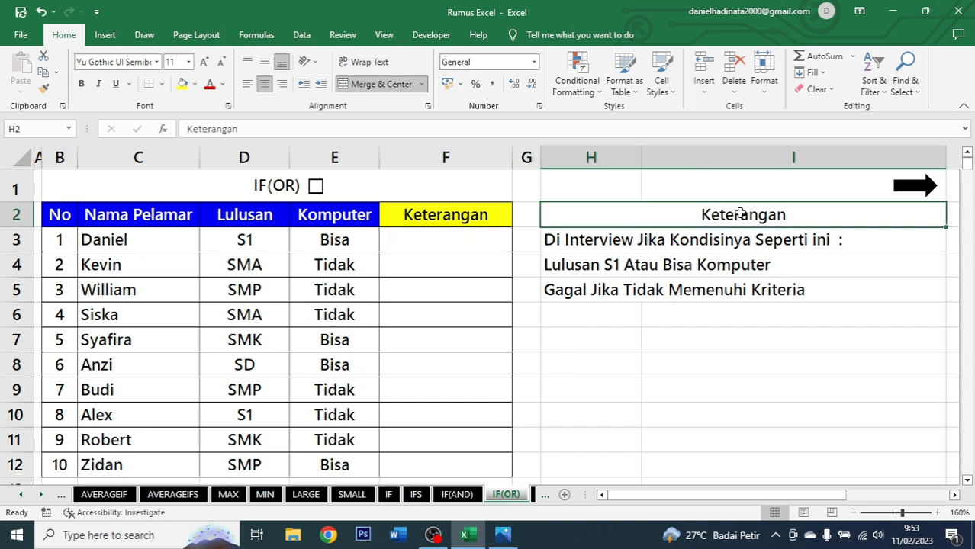
click(674, 238)
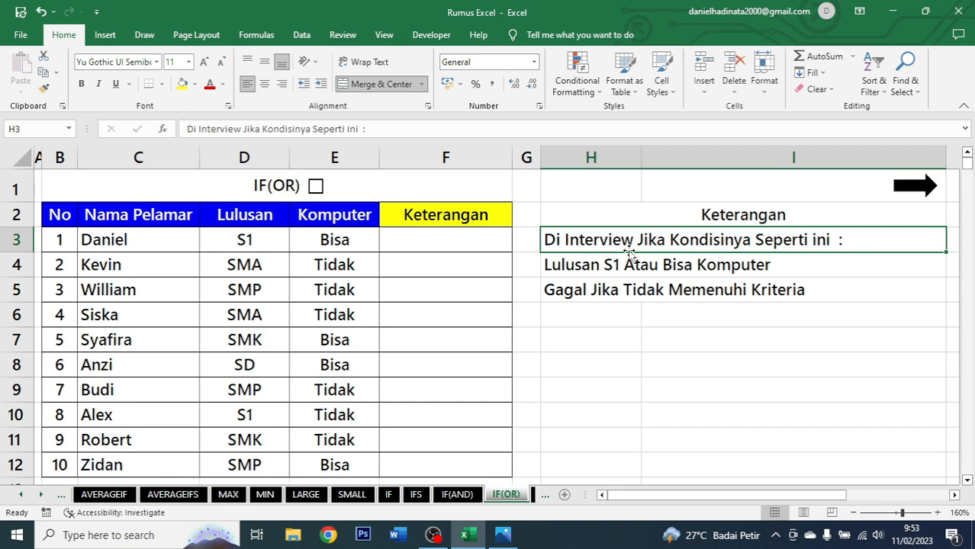
click(595, 270)
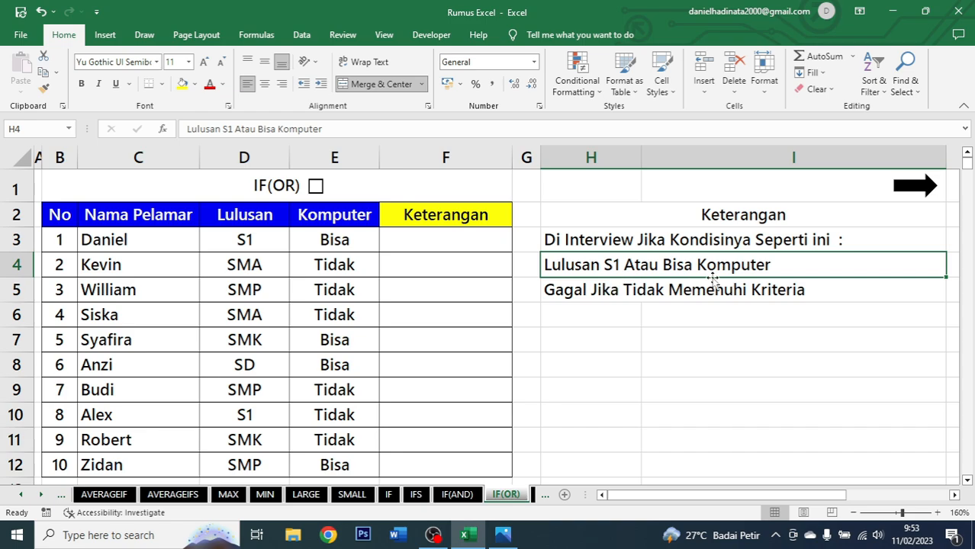
click(781, 289)
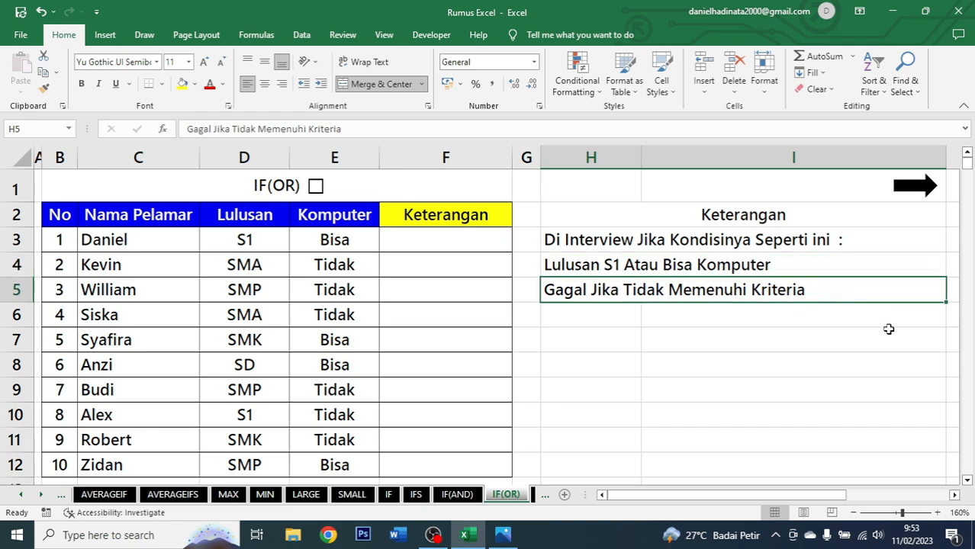
click(435, 242)
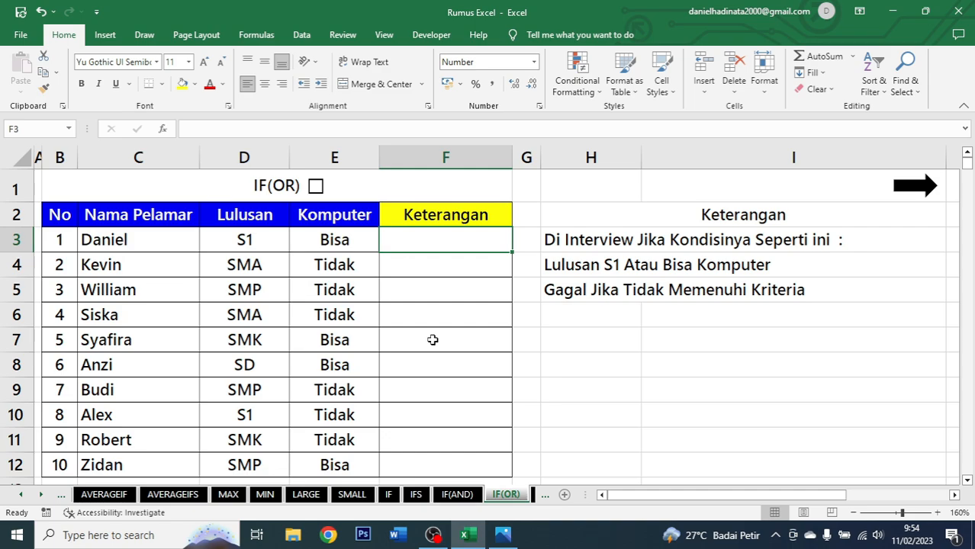
Begin an IF(OR) formula in F3 with the first condition D3="S1".
text(=)
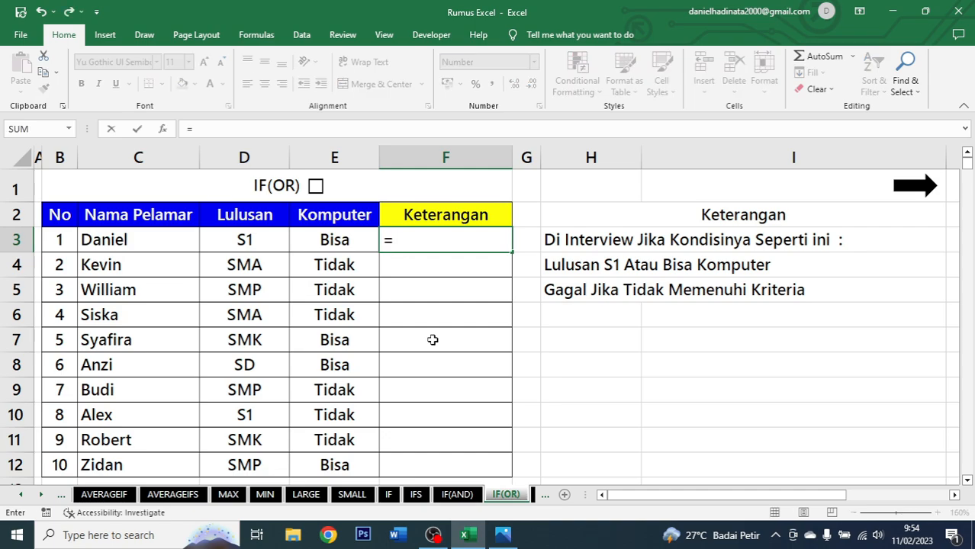
text(if)
key(Tab)
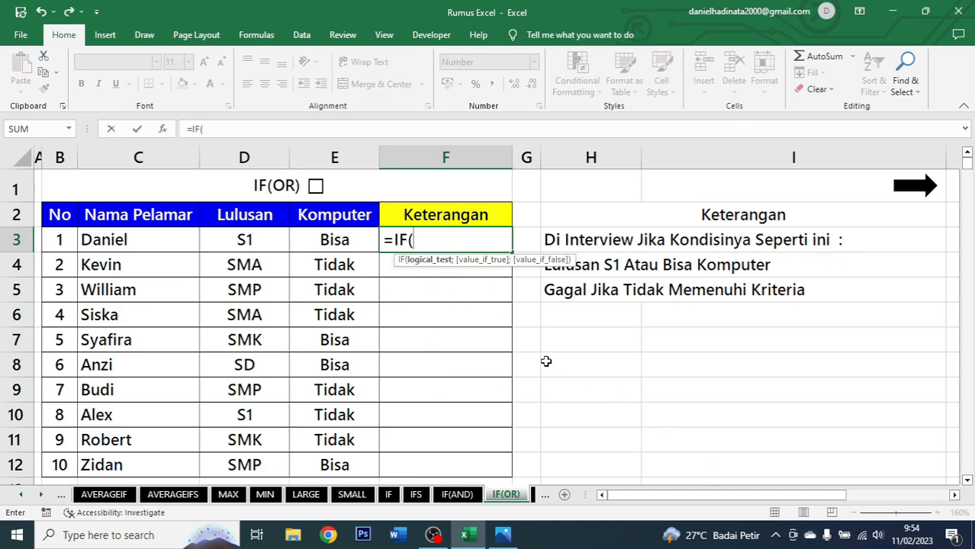
text(or)
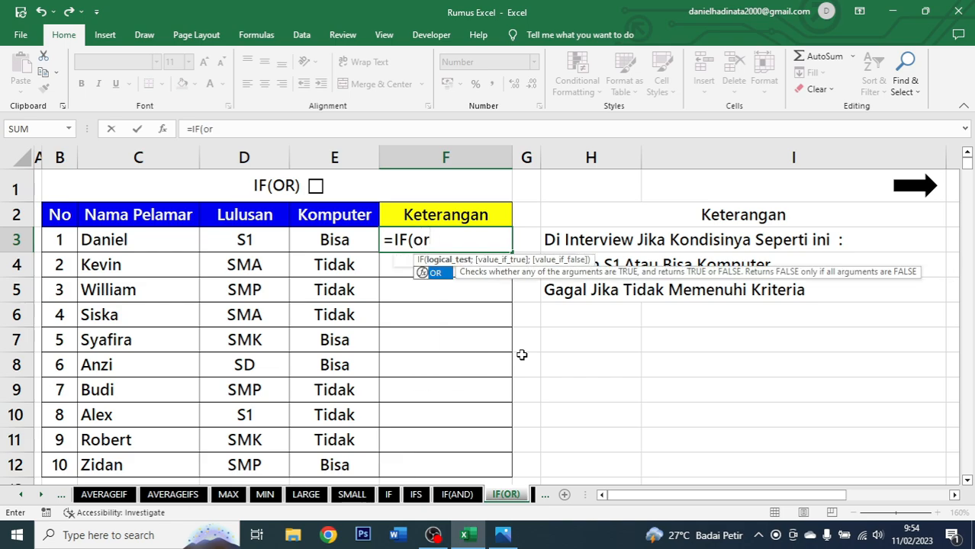
key(Tab)
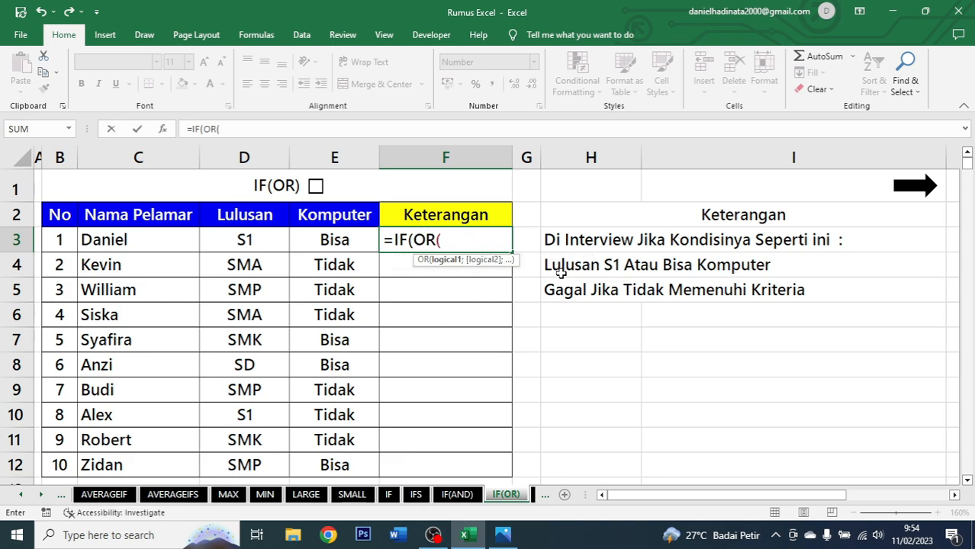
click(258, 238)
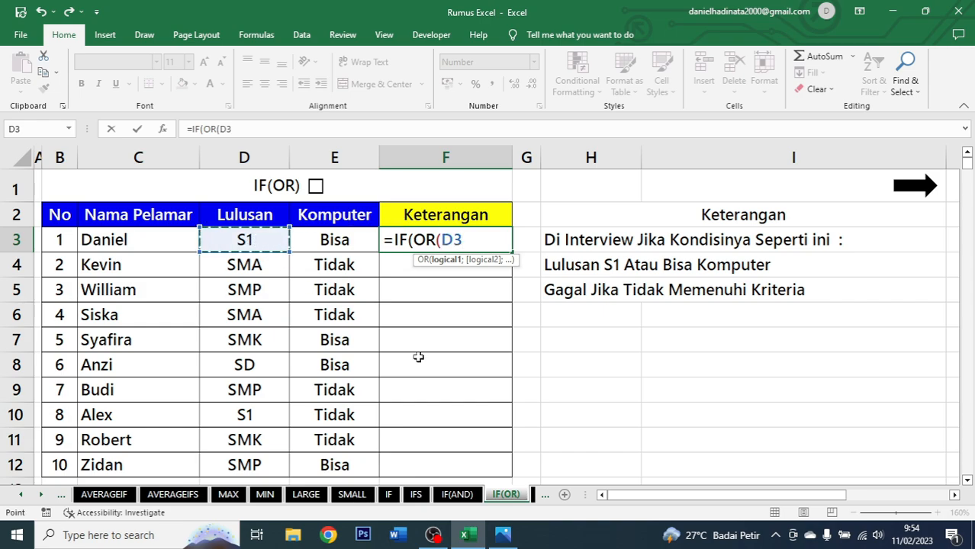
text(=")
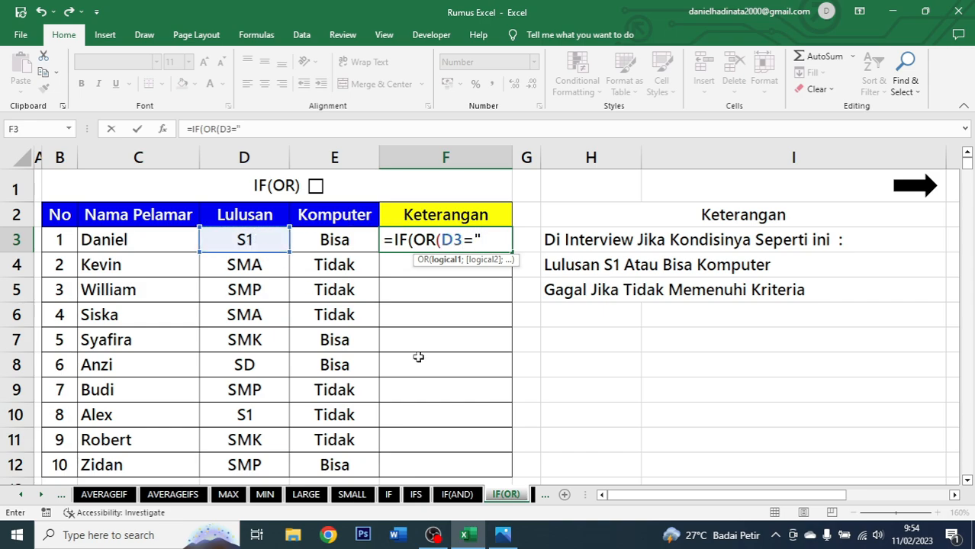
text(S1";)
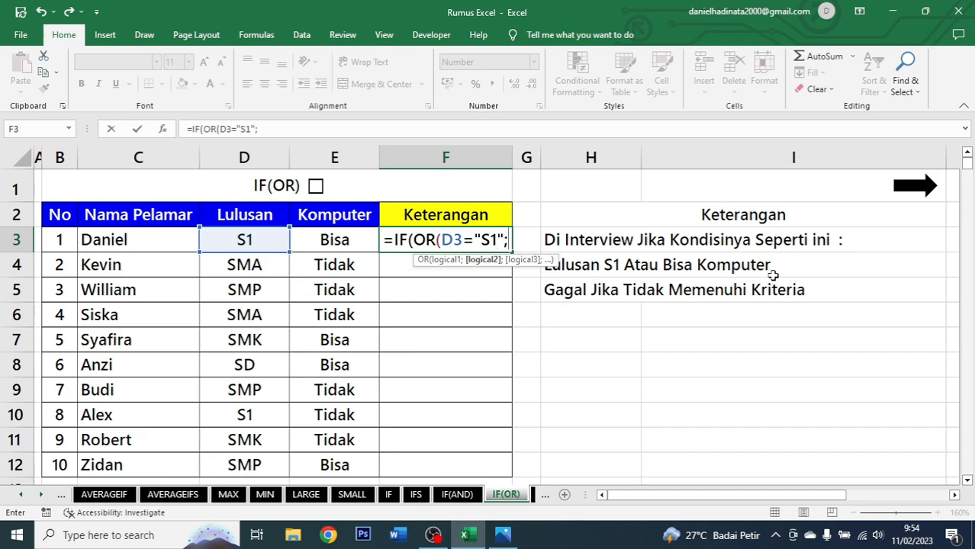
Add the condition E3="Bisa" and close the OR function.
click(337, 241)
text(=)
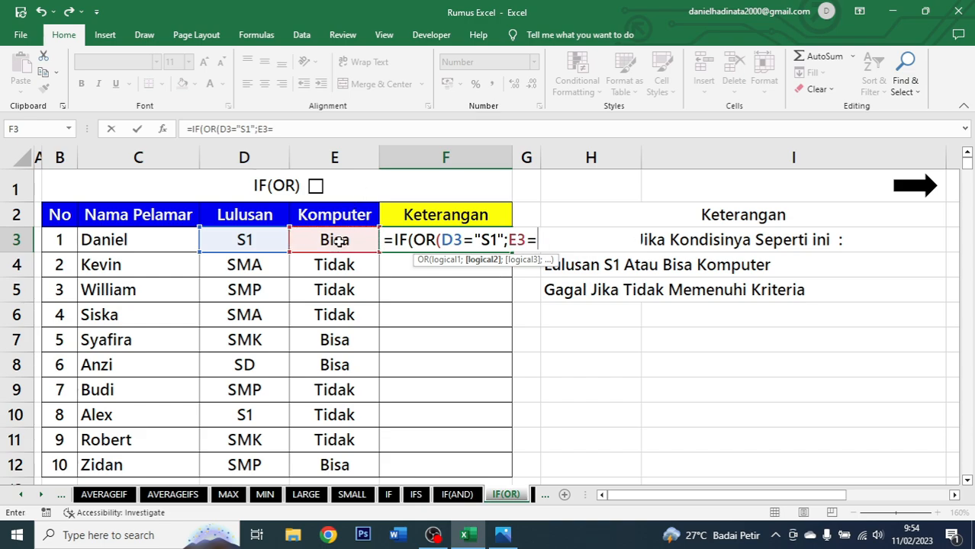
text("Bisa)
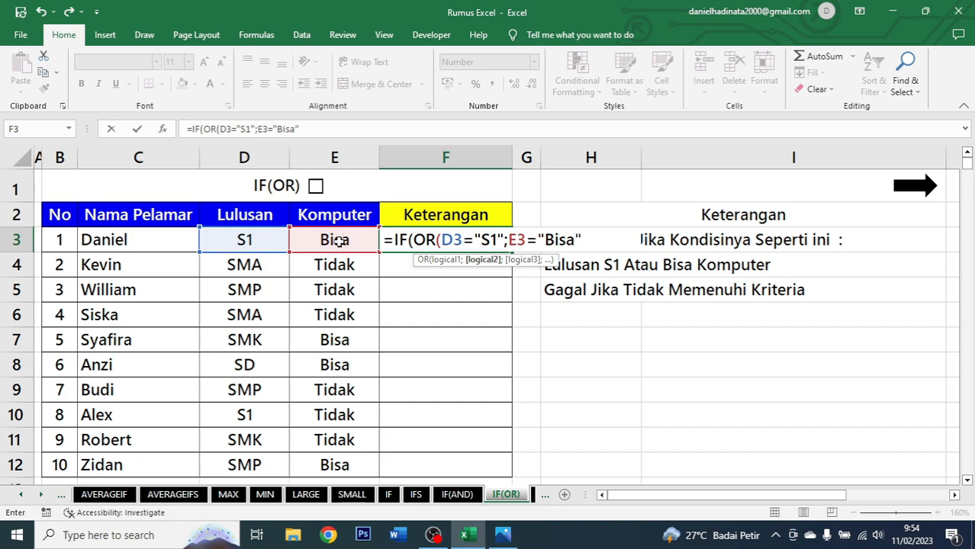
text(");)
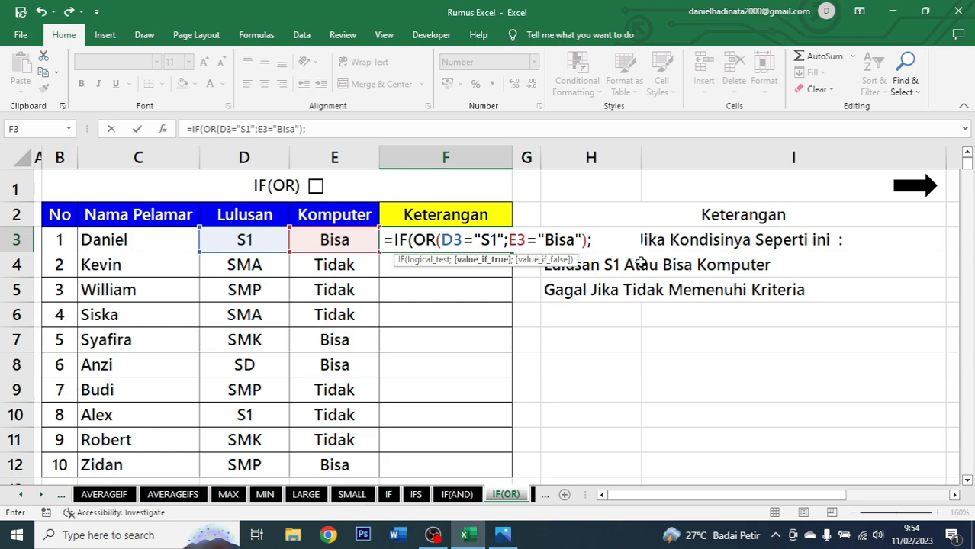
Return "Di Interview" when true and "Gagal" otherwise, close the formula and confirm it.
text("Di Interv)
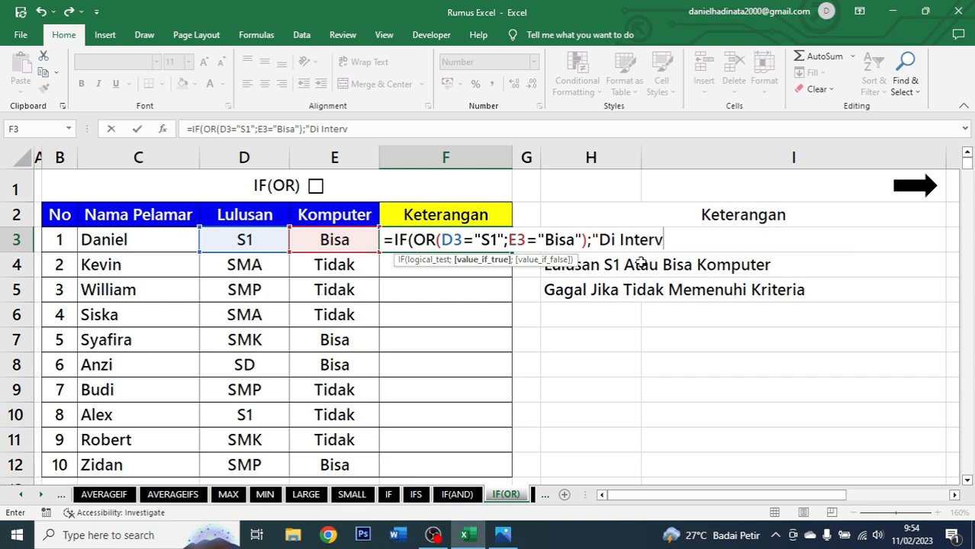
text(iew";)
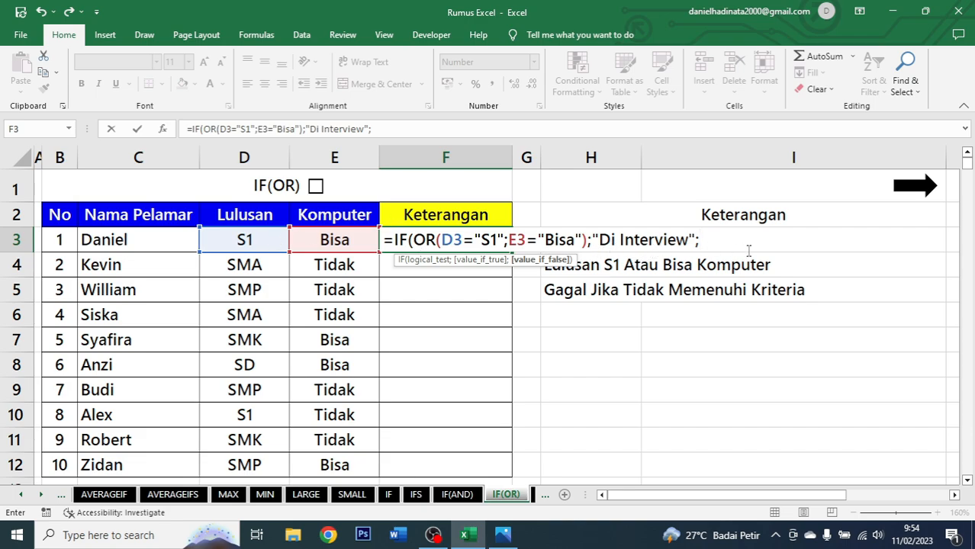
text("Gaga;)
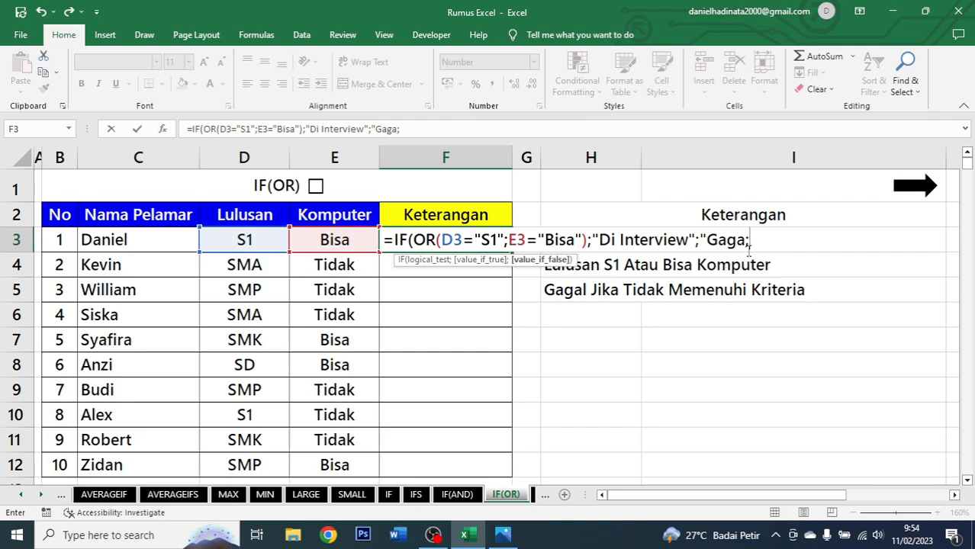
key(BackSpace)
key(BackSpace)
text())
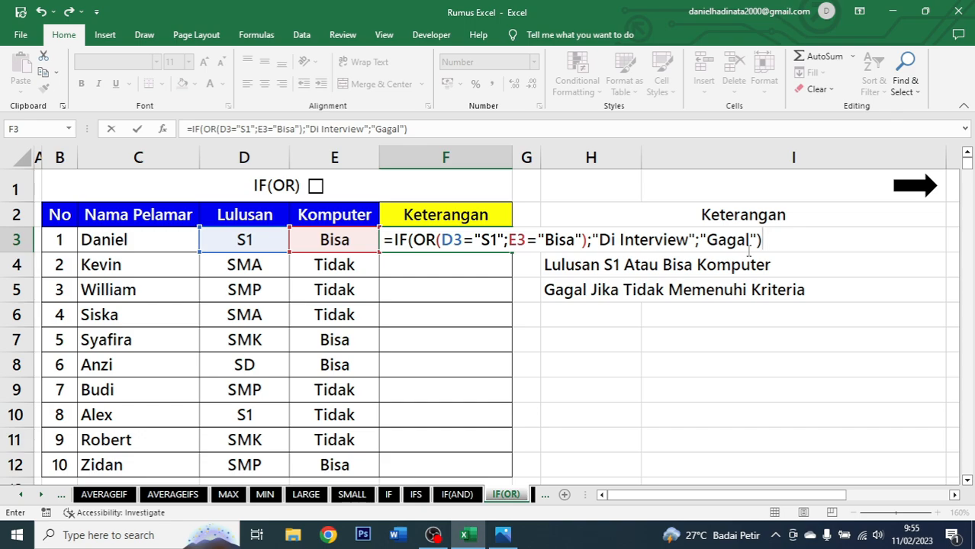
key(ctrl+Return)
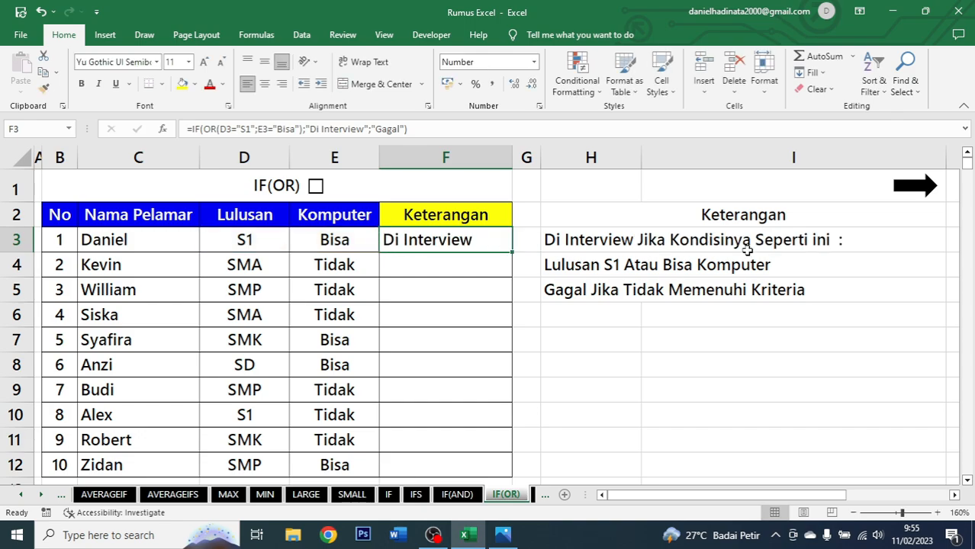
Center F3 and fill the IF(OR) formula down through F12.
click(264, 84)
double_click(510, 253)
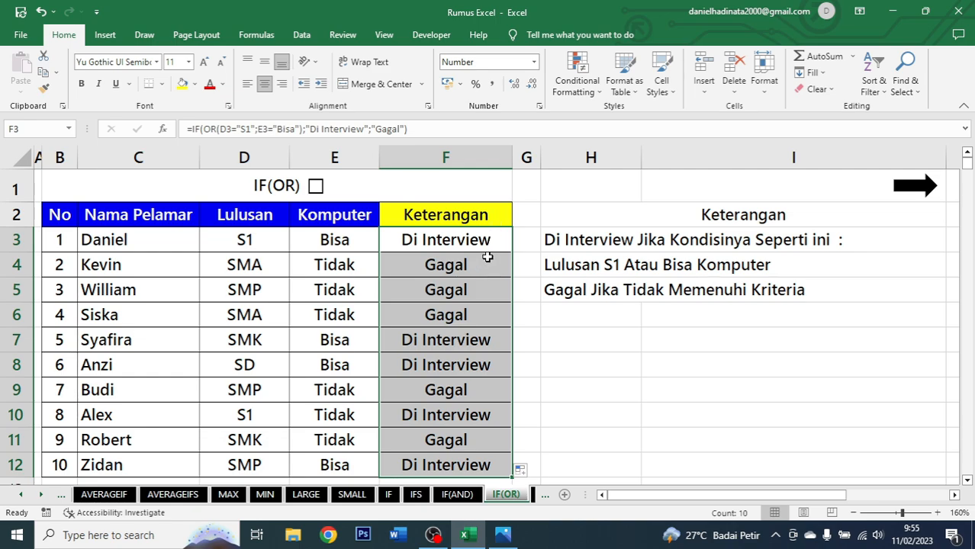
click(481, 249)
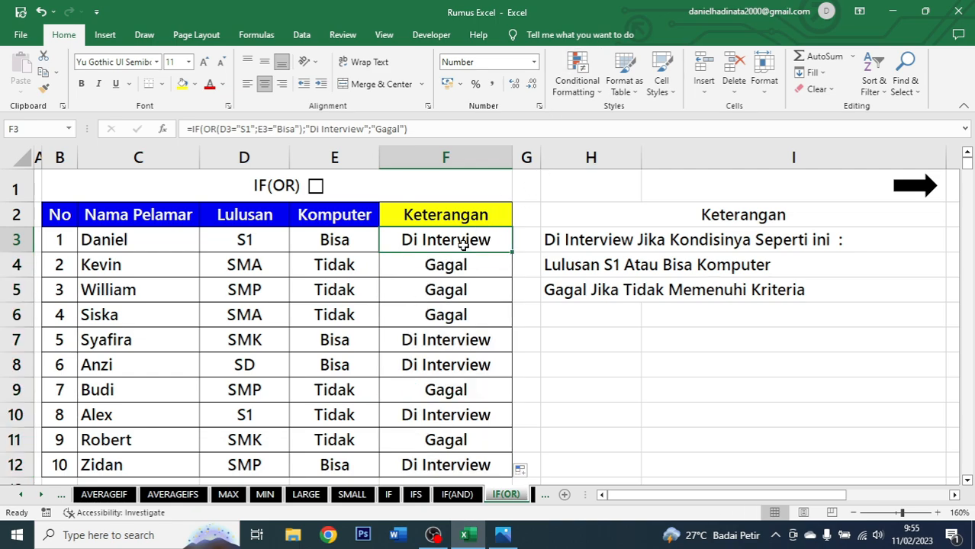
Check the IF(OR) results against each applicant's Lulusan and Komputer values.
click(252, 244)
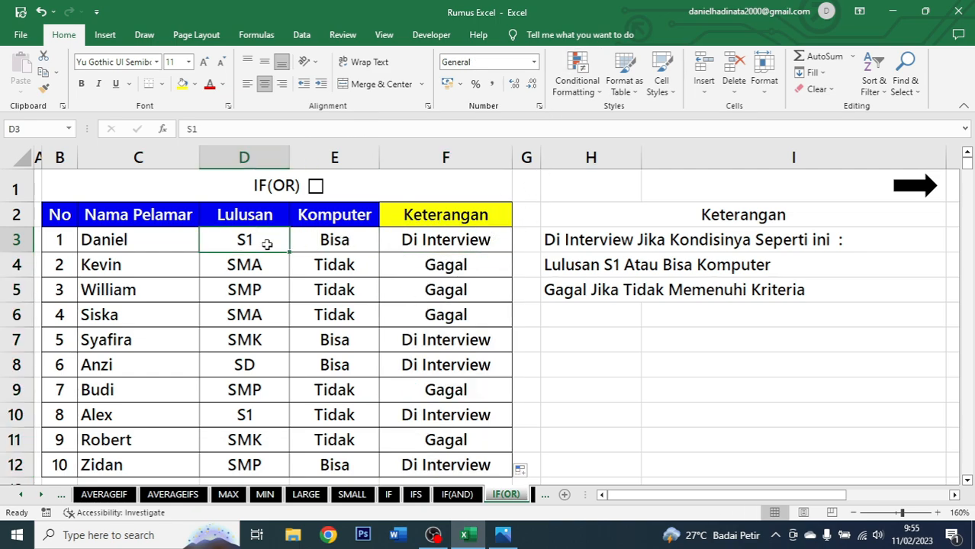
click(347, 241)
click(430, 245)
click(445, 265)
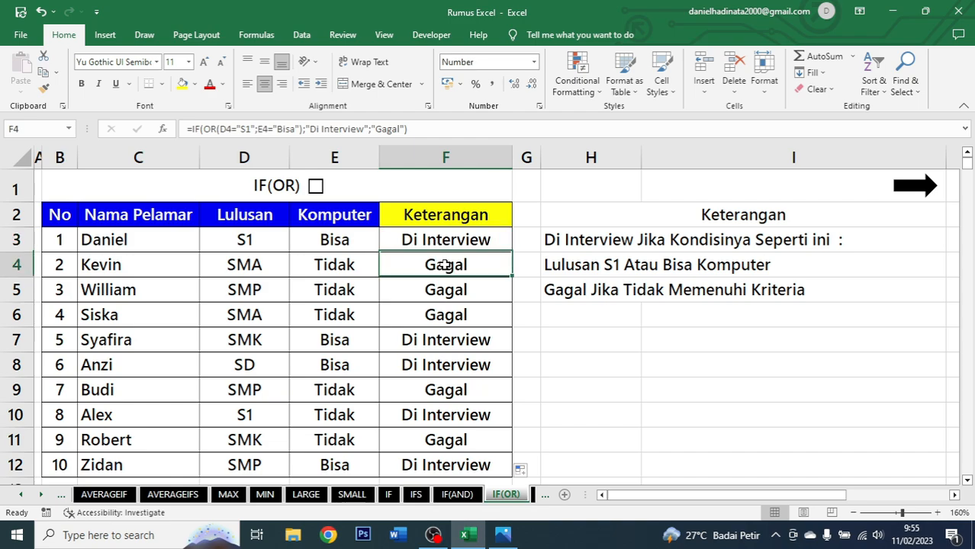
click(260, 265)
click(359, 264)
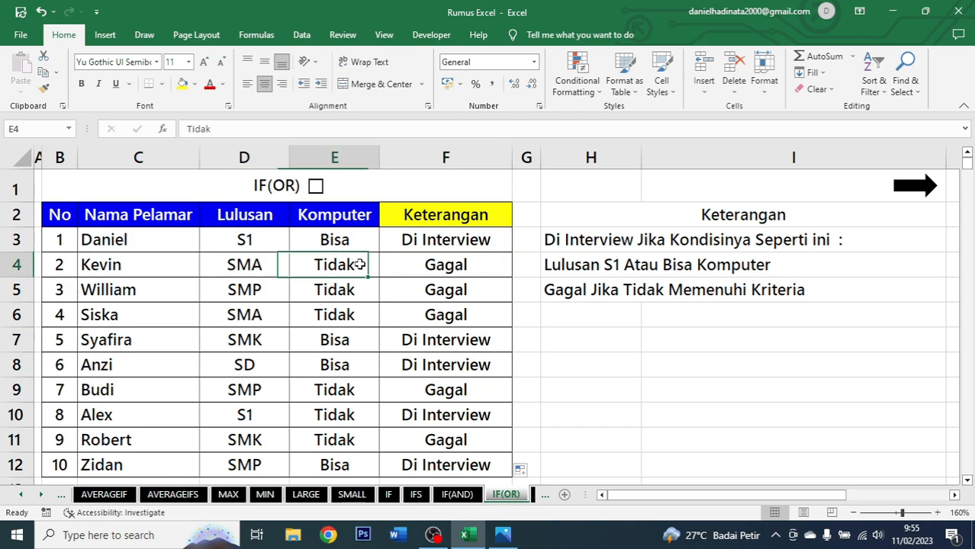
click(466, 340)
click(247, 341)
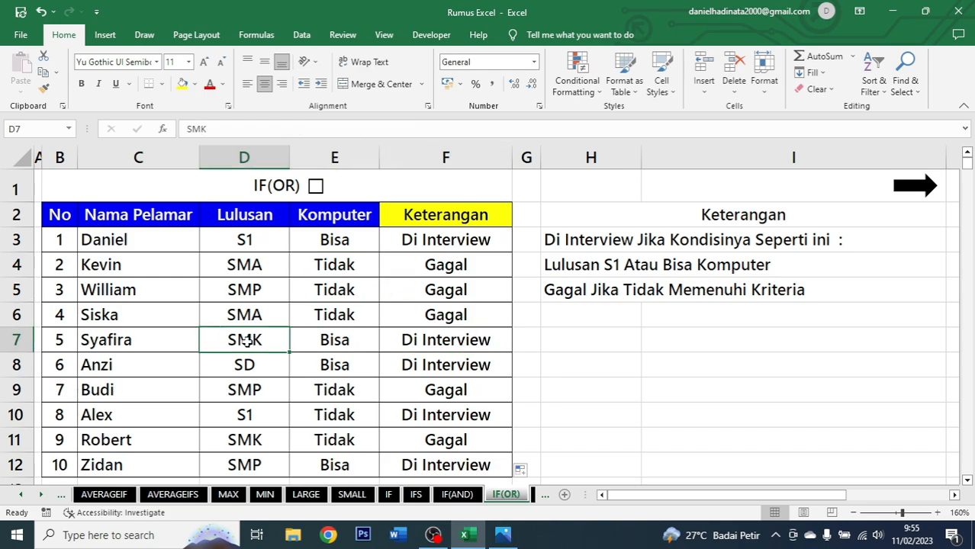
click(357, 345)
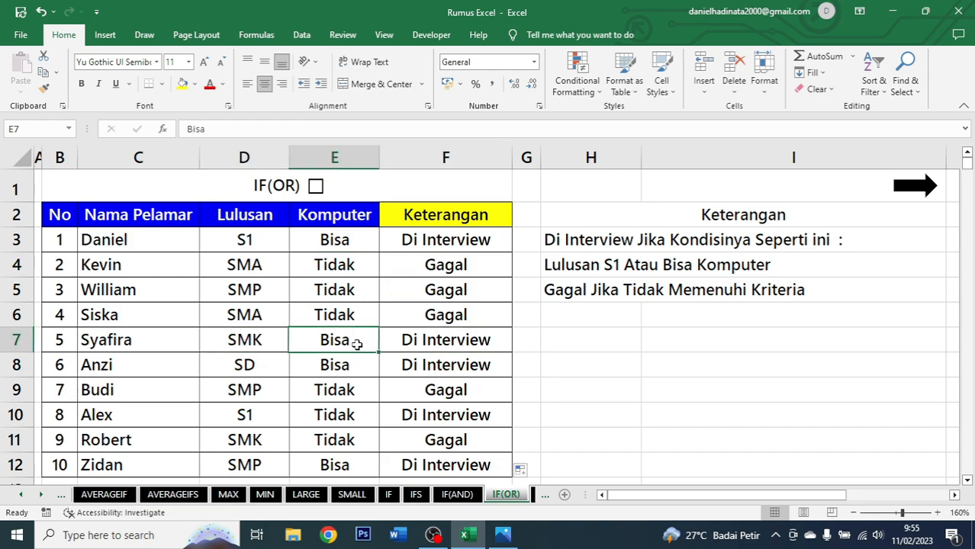
click(468, 341)
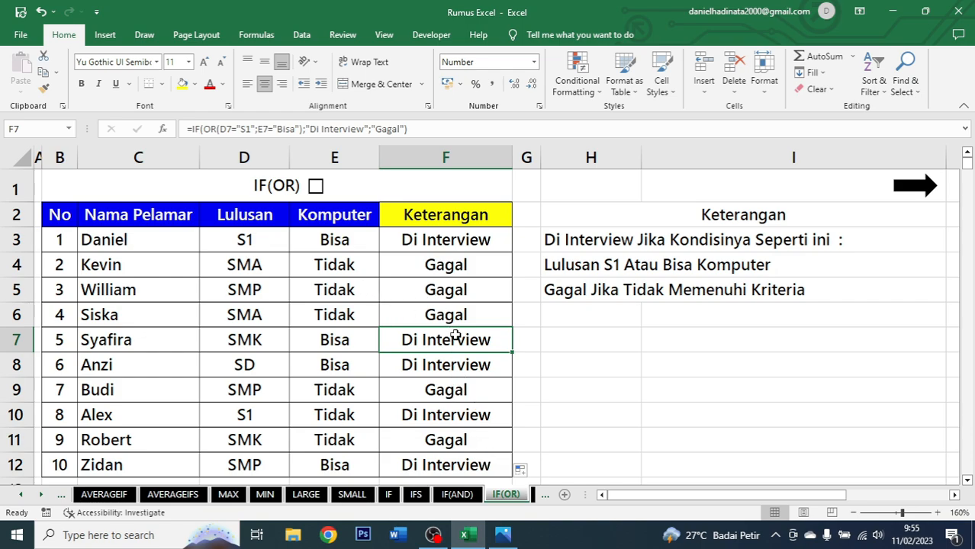
click(455, 242)
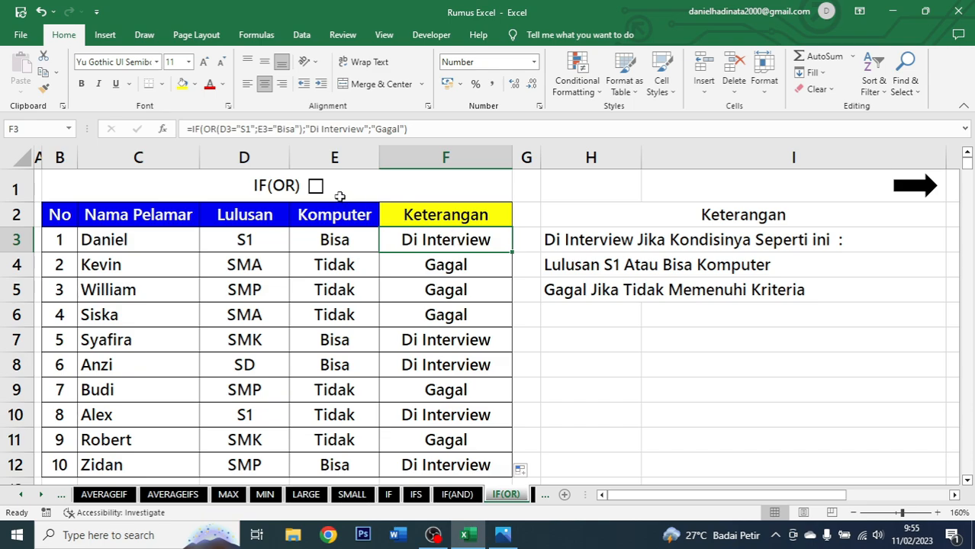
Open the IF(OR(AND)) sheet and examine its table columns and the interview criteria beside it.
click(316, 186)
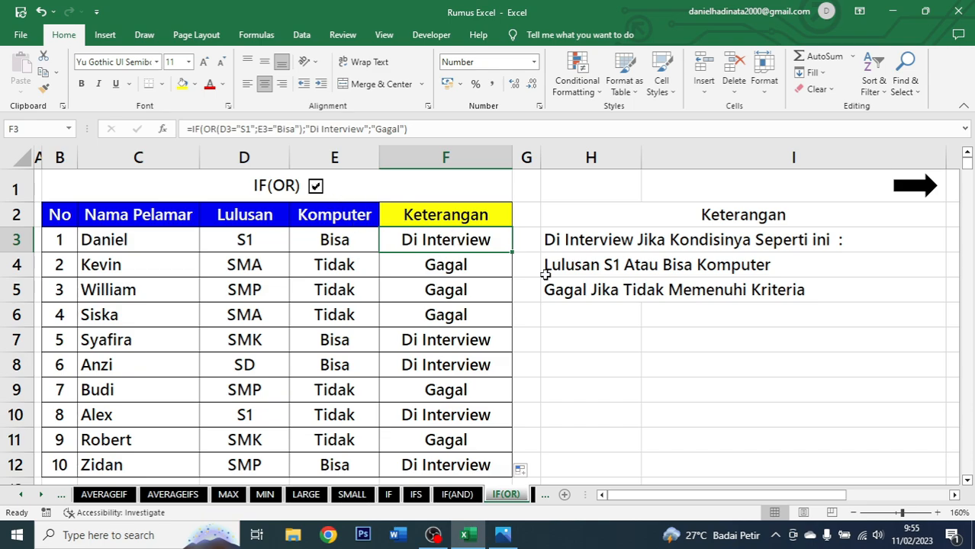
click(915, 191)
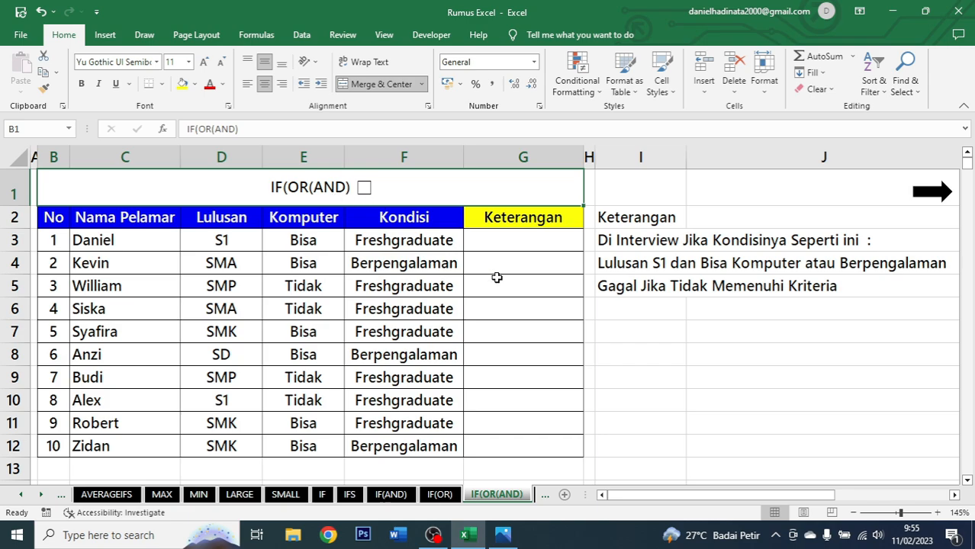
click(523, 245)
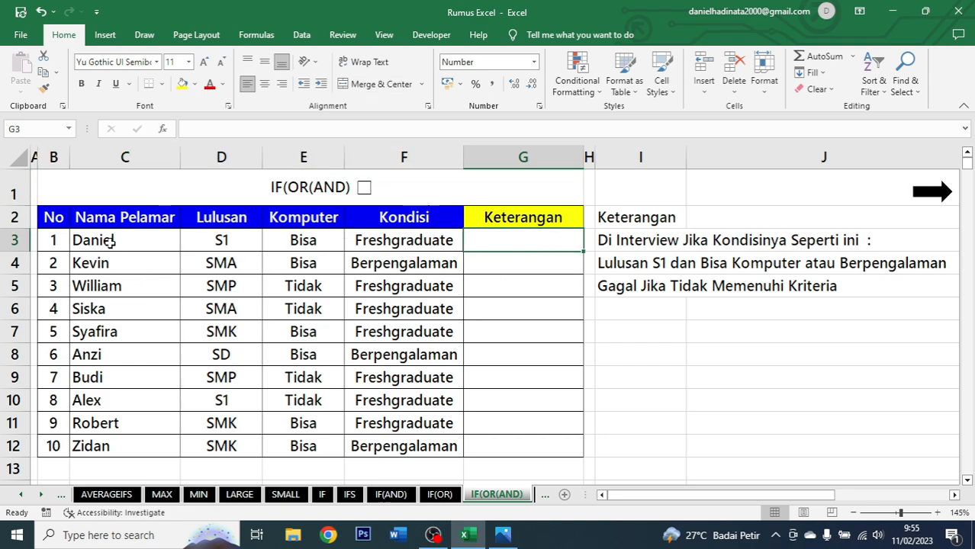
drag(98, 219, 133, 444)
drag(249, 220, 243, 446)
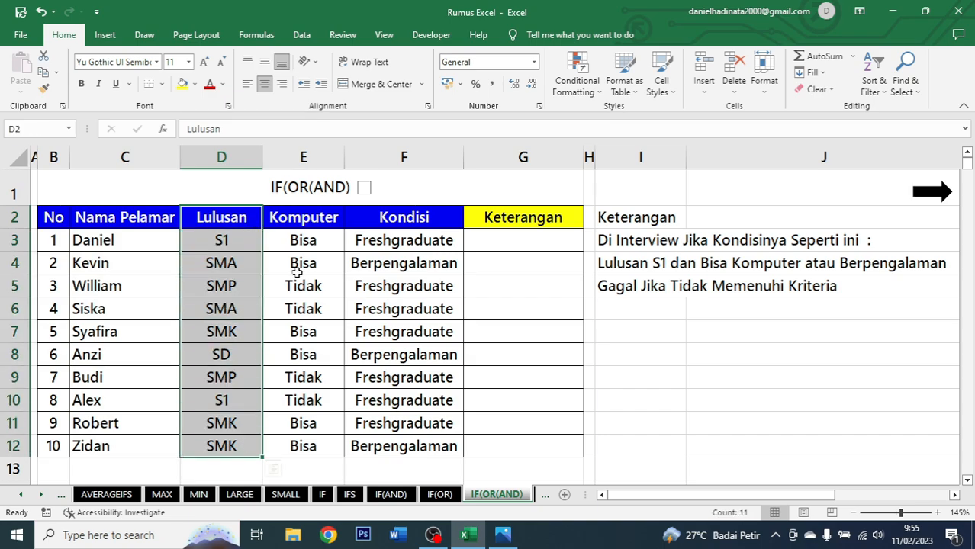
drag(311, 218, 305, 447)
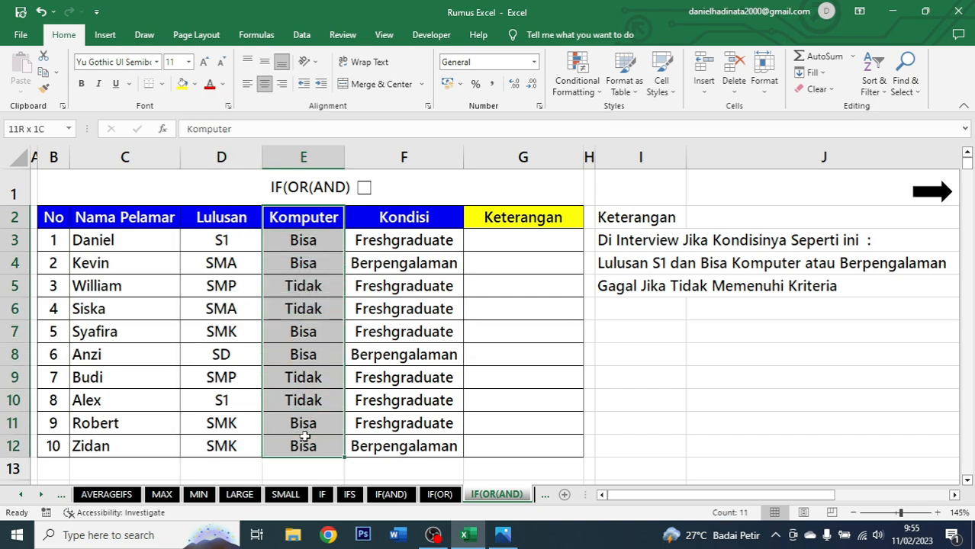
drag(408, 217, 415, 436)
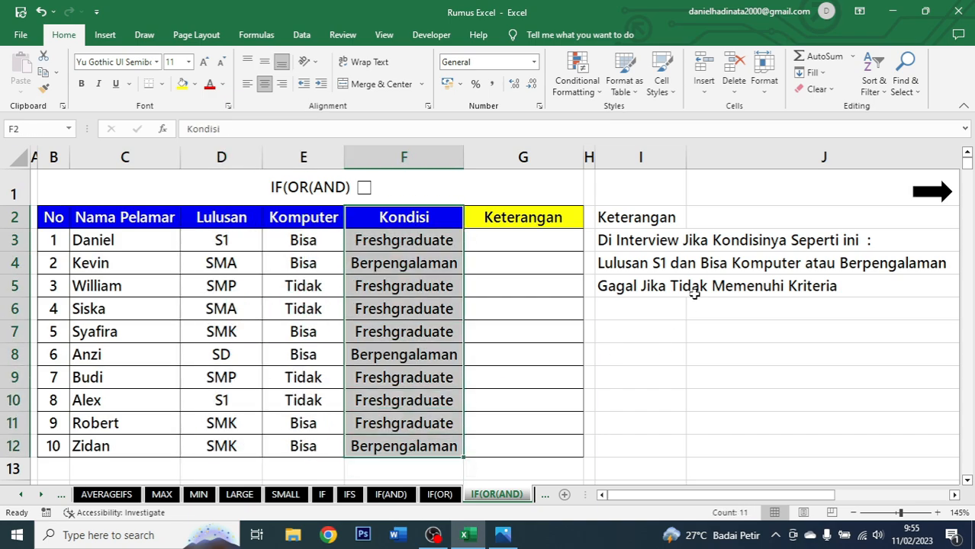
click(618, 223)
click(664, 242)
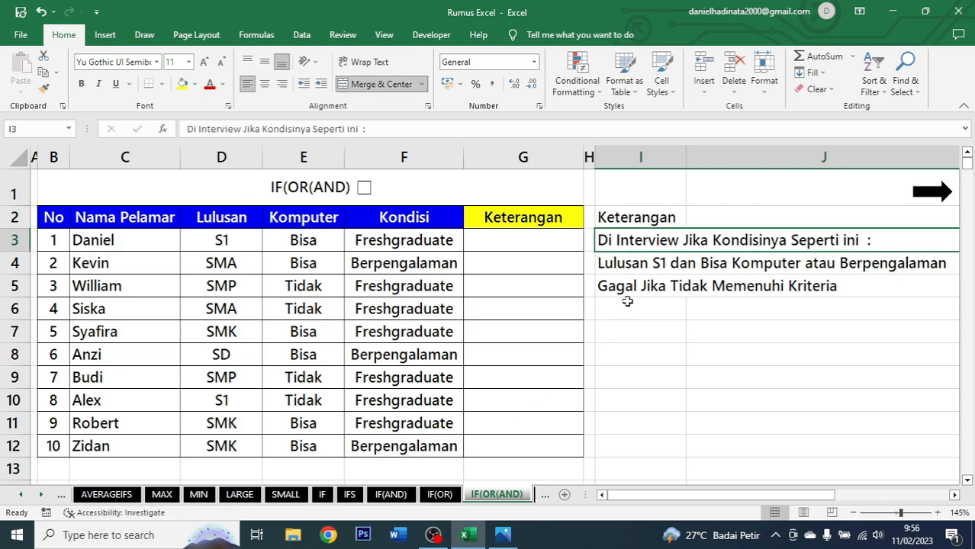
click(629, 261)
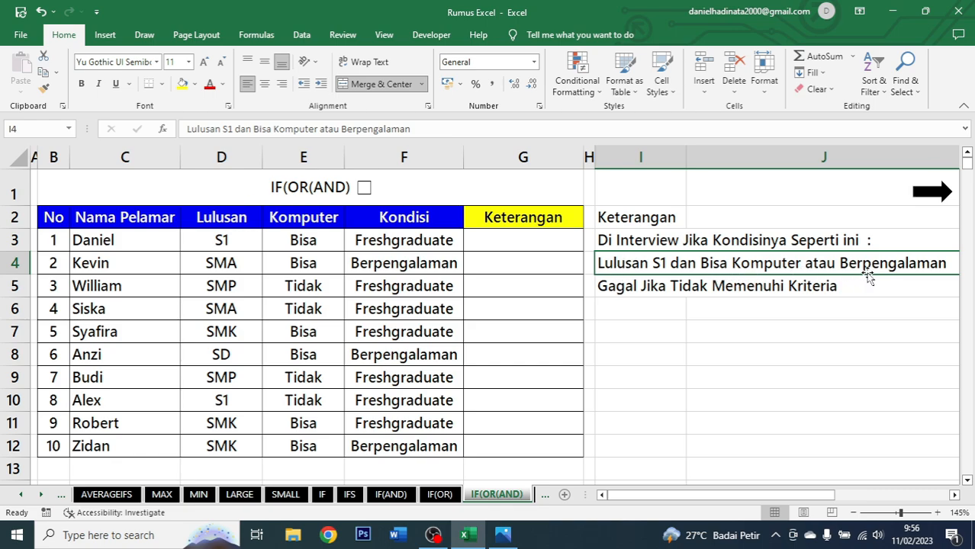
click(662, 281)
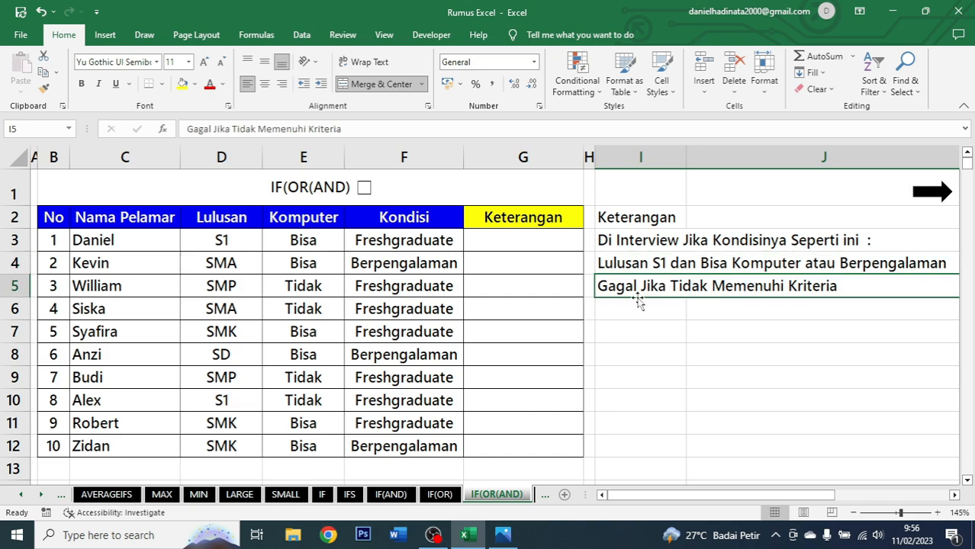
click(544, 247)
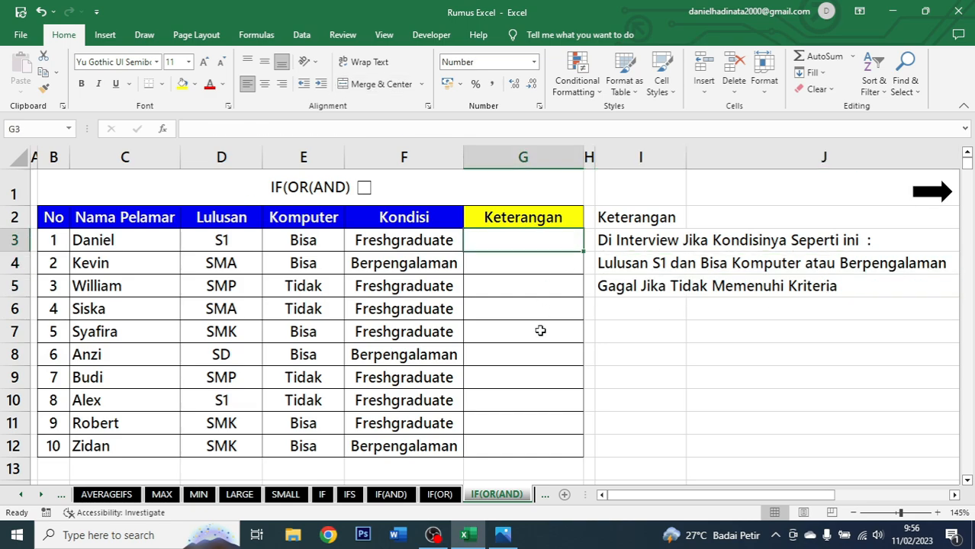
Begin a formula in G3 that nests AND inside OR inside IF.
text(=IF()
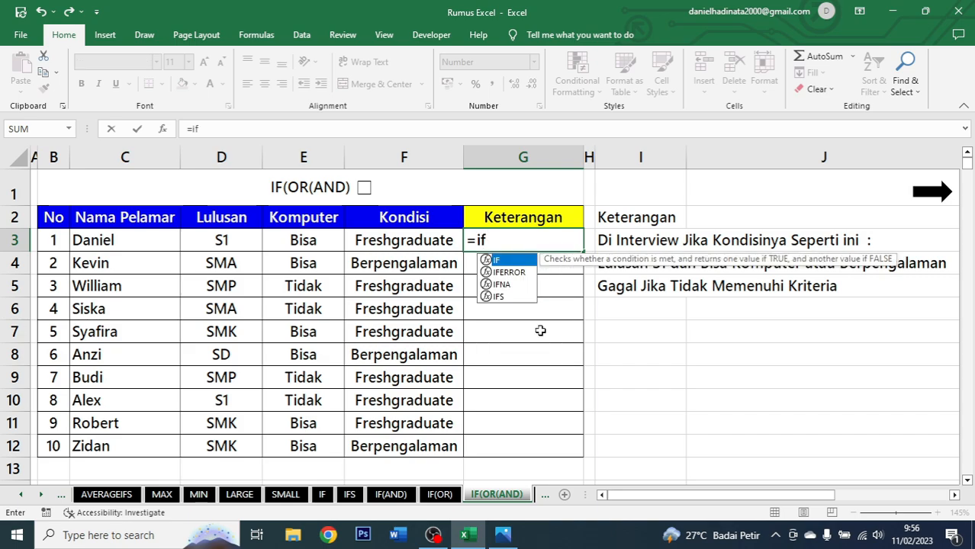
text(o)
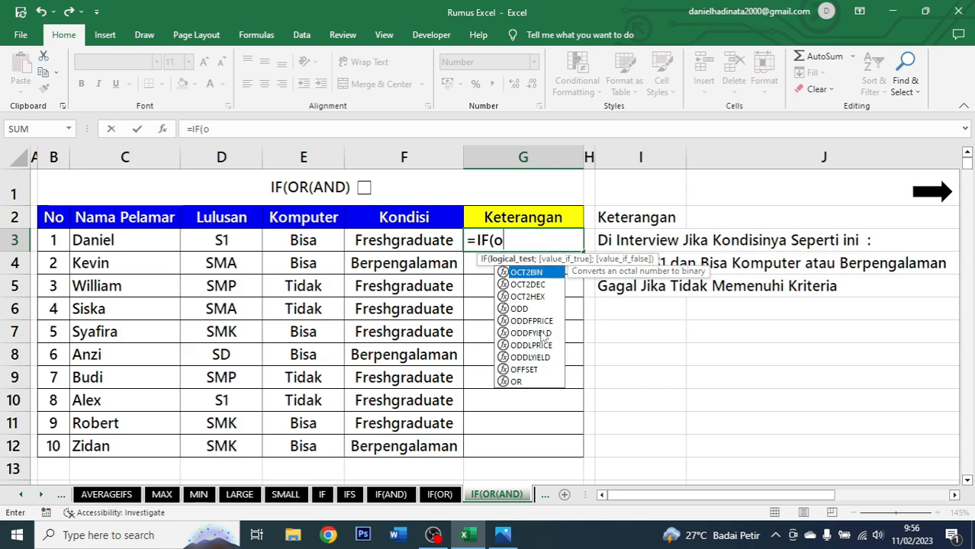
text(r)
key(Tab)
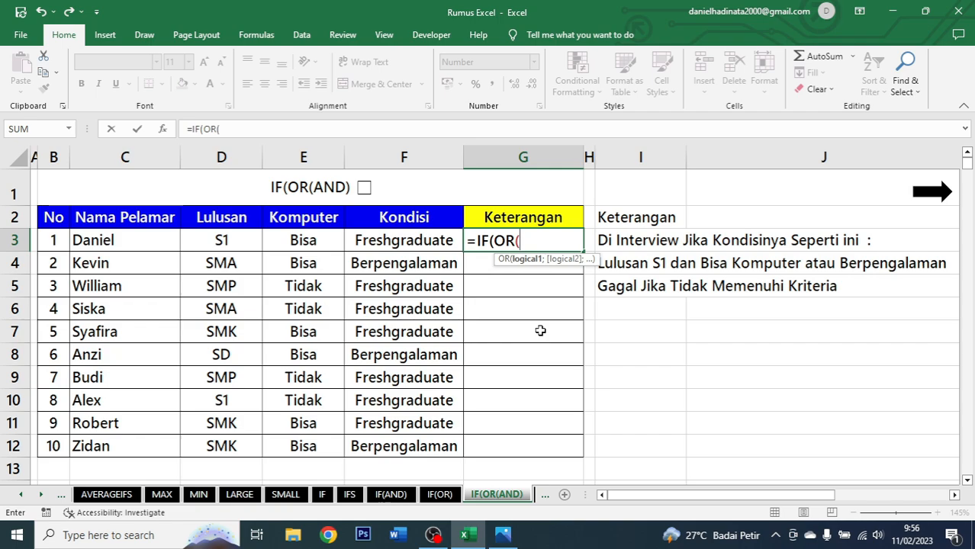
text(an)
key(Tab)
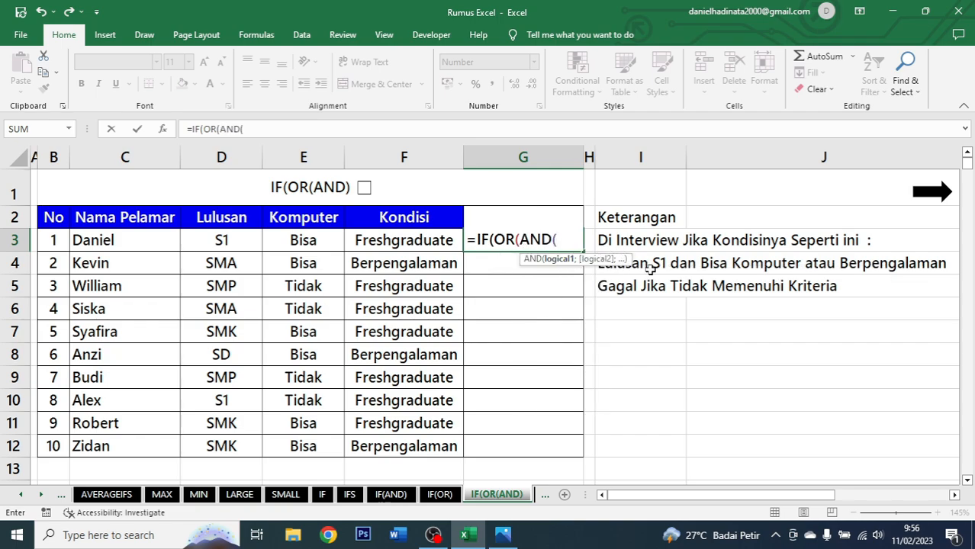
Add the first AND condition D3="S1".
click(236, 241)
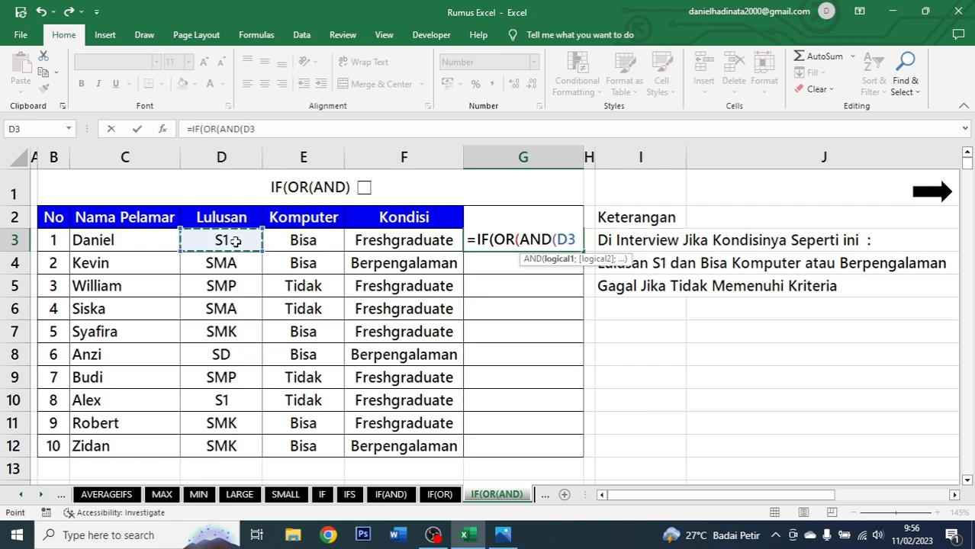
text(=)
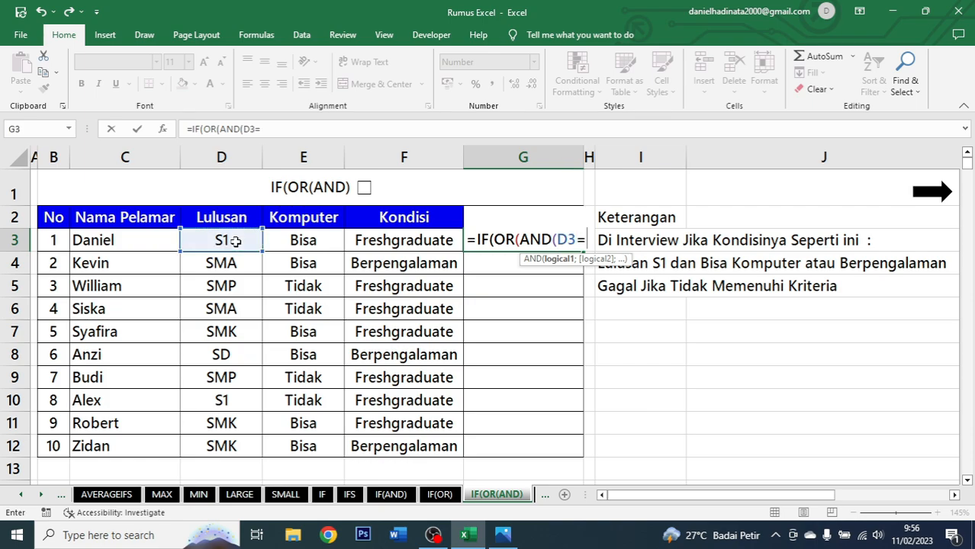
text(")
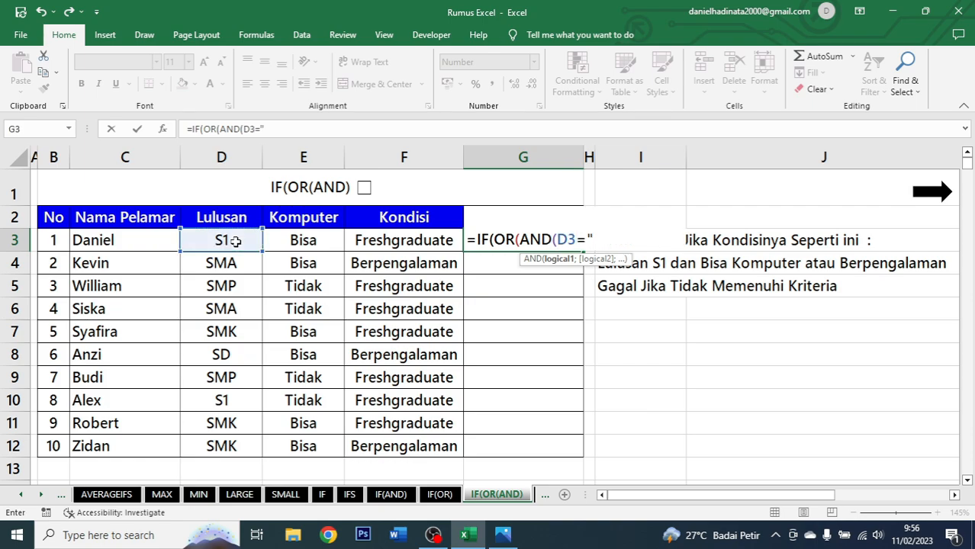
text(S1";)
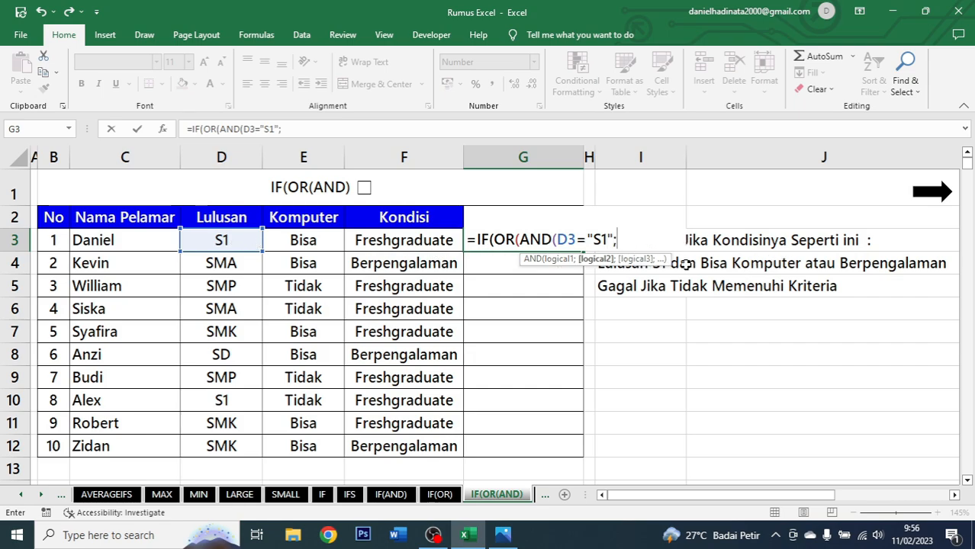
Add the condition E3="Bisa" and close the AND function.
click(307, 240)
text(=)
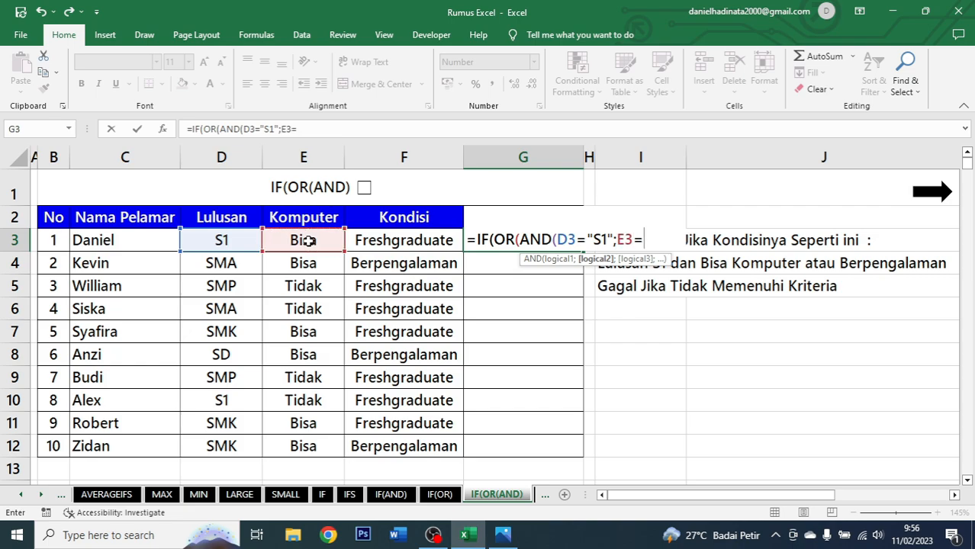
text("Bisa")
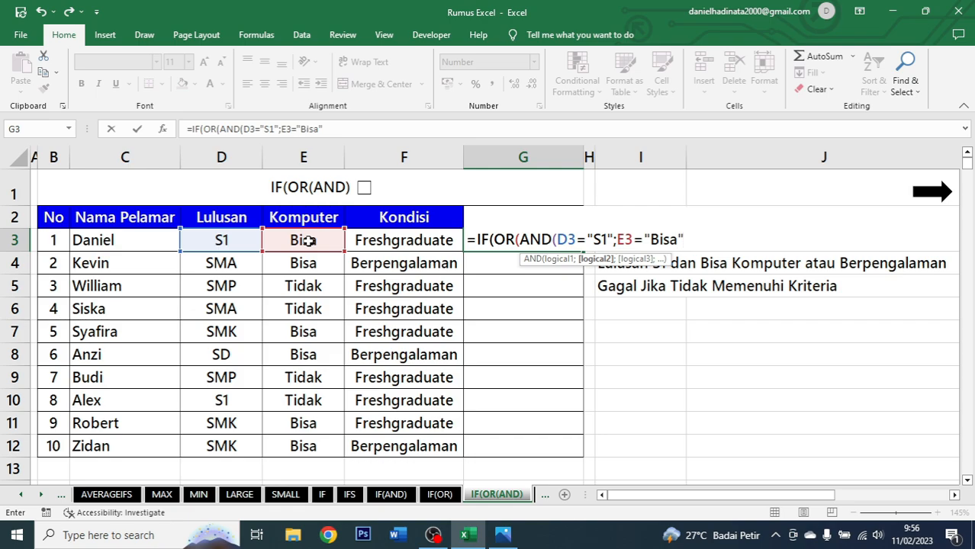
text())
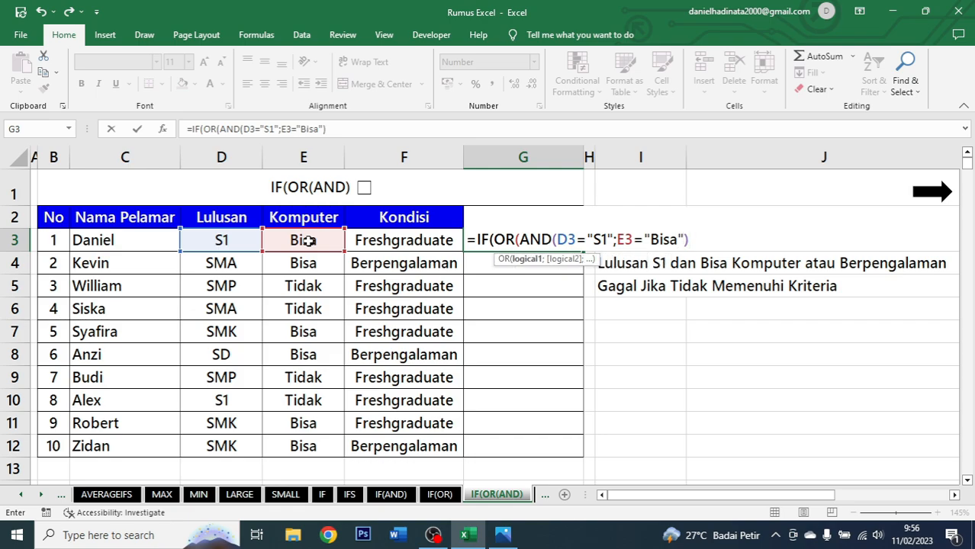
text(;)
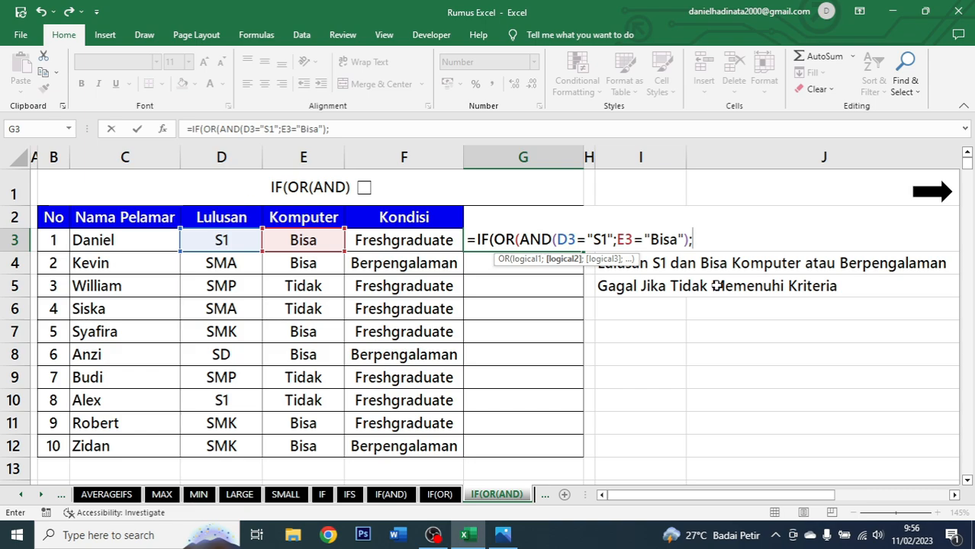
text(")
Add the OR condition F3="Berpengalaman" and close the OR function.
click(424, 239)
text(=)
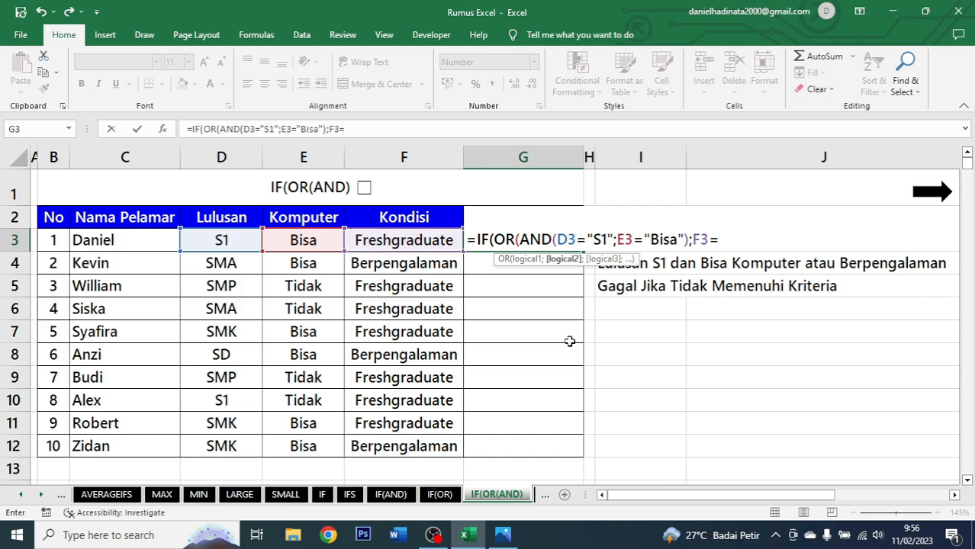
text("Berpengalaman)
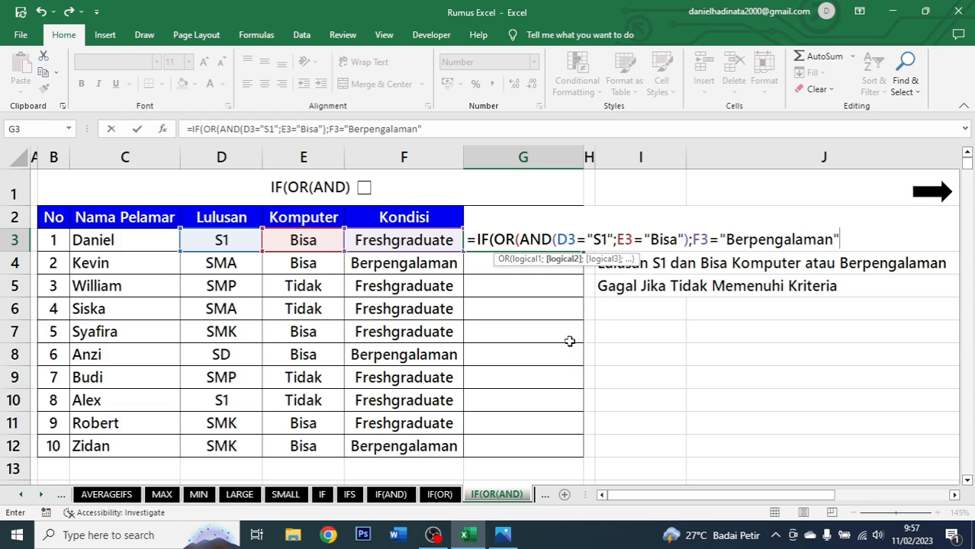
text(");)
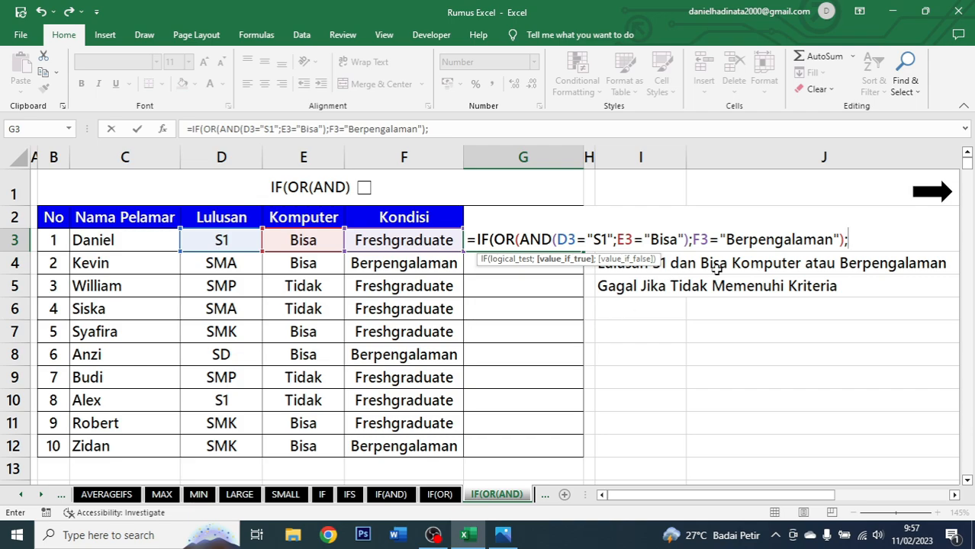
text("Di Iterview)
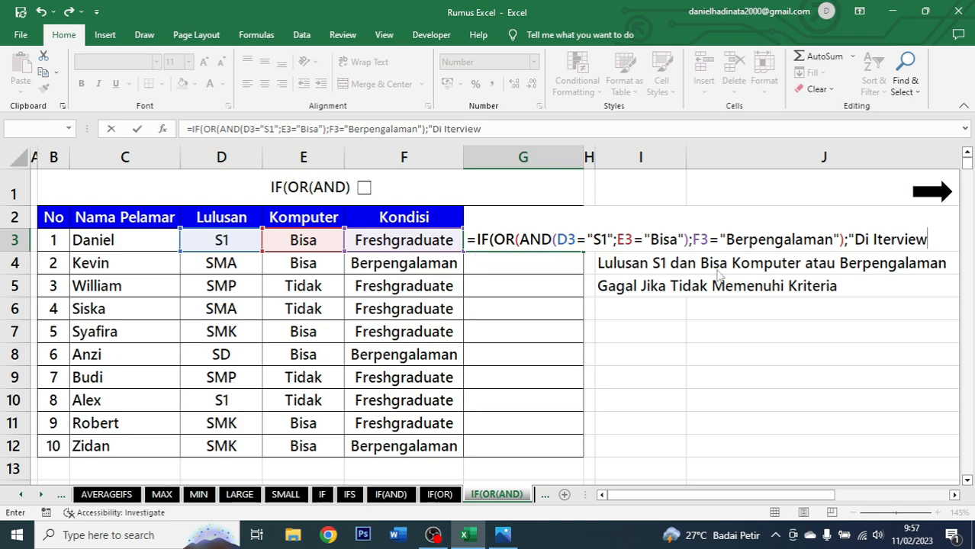
Add the value-if-true text "Di Interview" to the formula, correcting the misspelt word.
key(Return)
key(Escape)
key(Return)
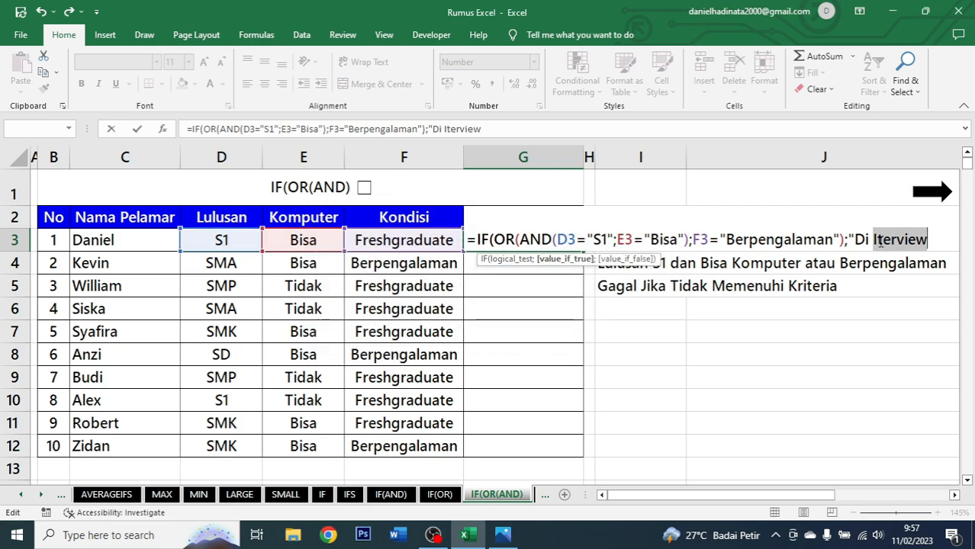
key(Left)
text(nterview")
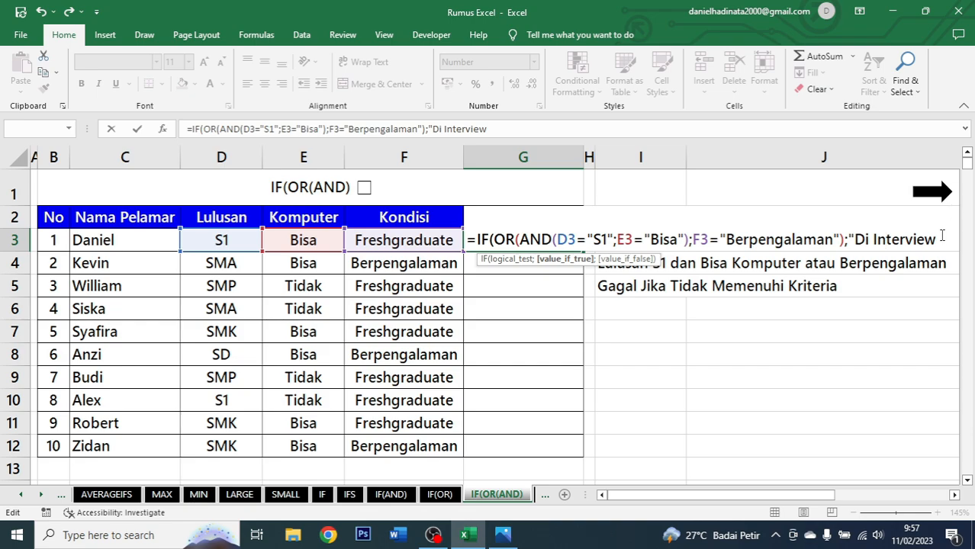
text(;)
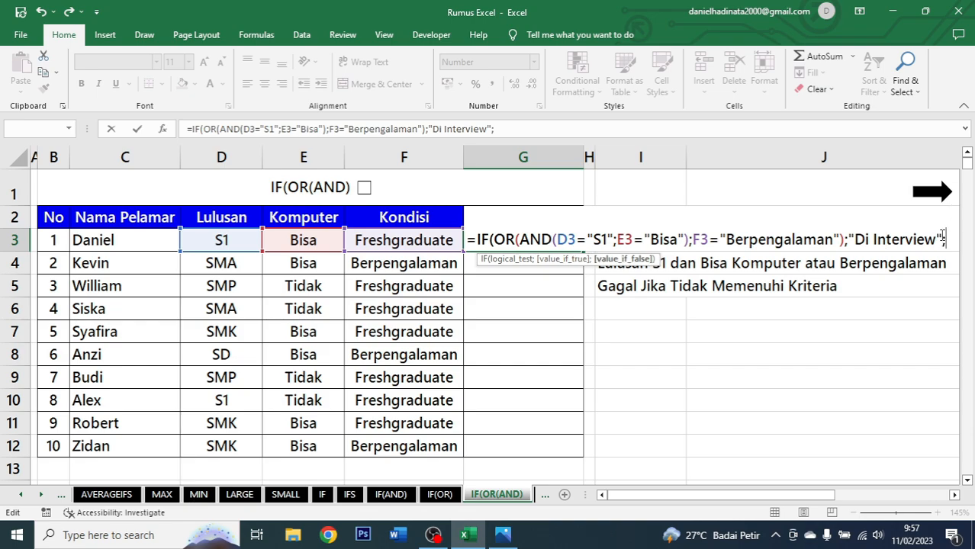
text("G)
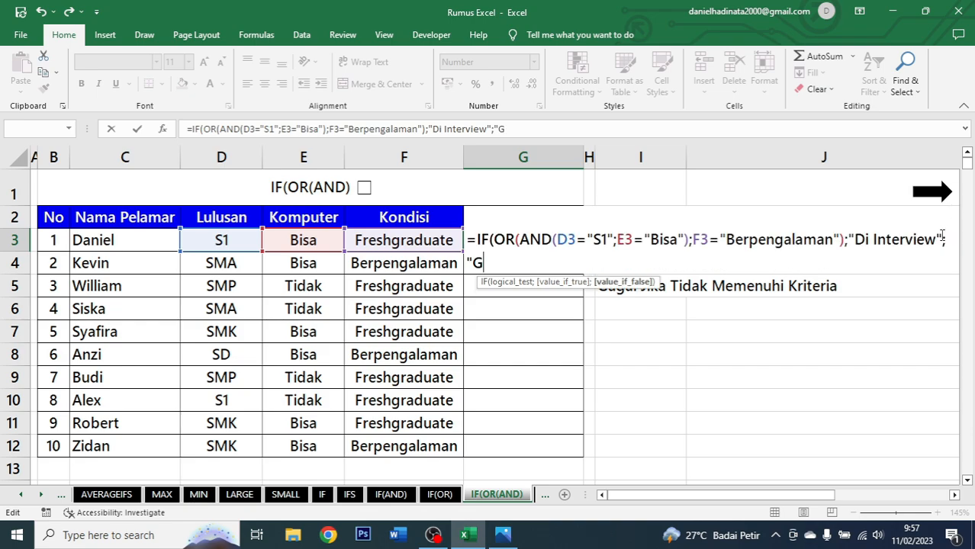
text(agal"))
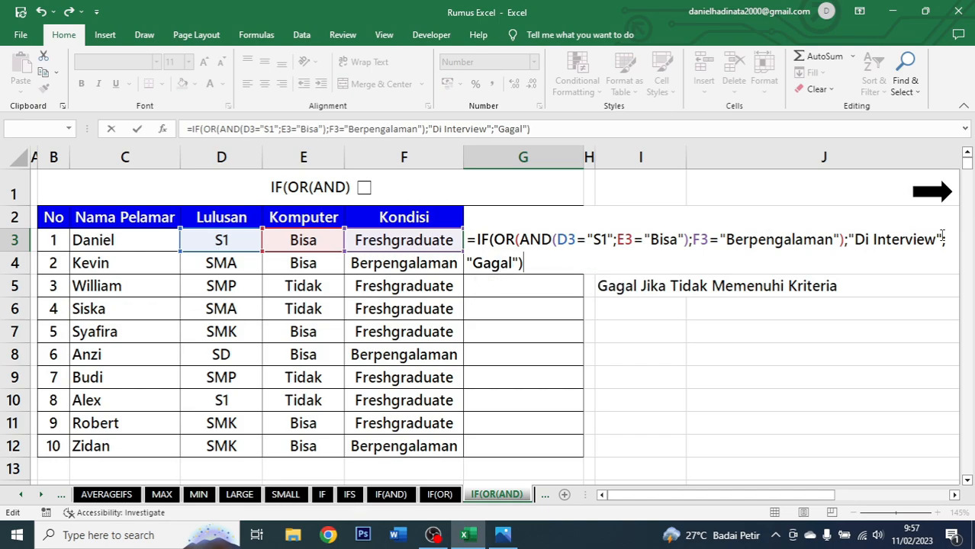
Add the value-if-false text "Gagal", close the IF function and commit the formula in G3.
key(ctrl+Return)
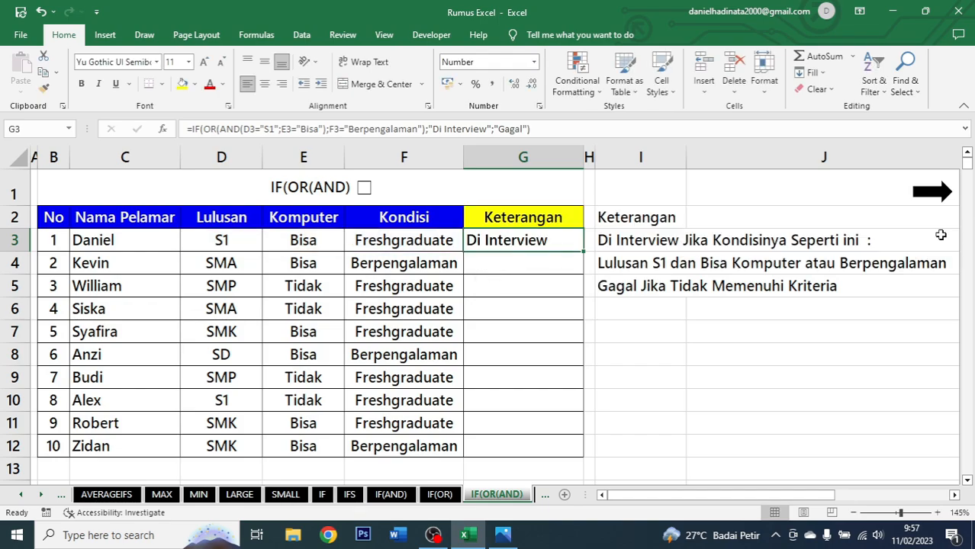
Center-align G3 and fill its formula down through G12.
click(264, 83)
double_click(583, 252)
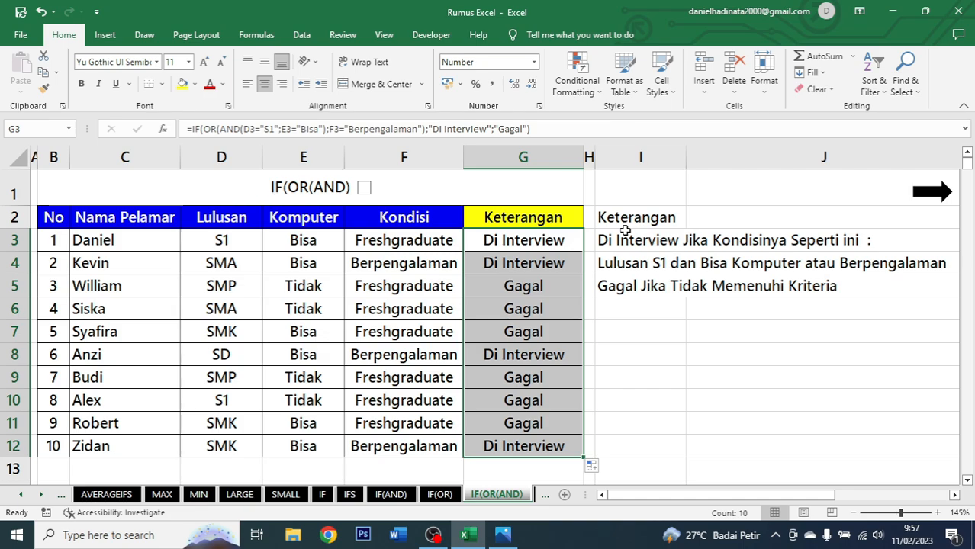
Inspect the Lulusan, Komputer and Kondisi values against the Keterangan results for rows 3 to 5.
click(519, 242)
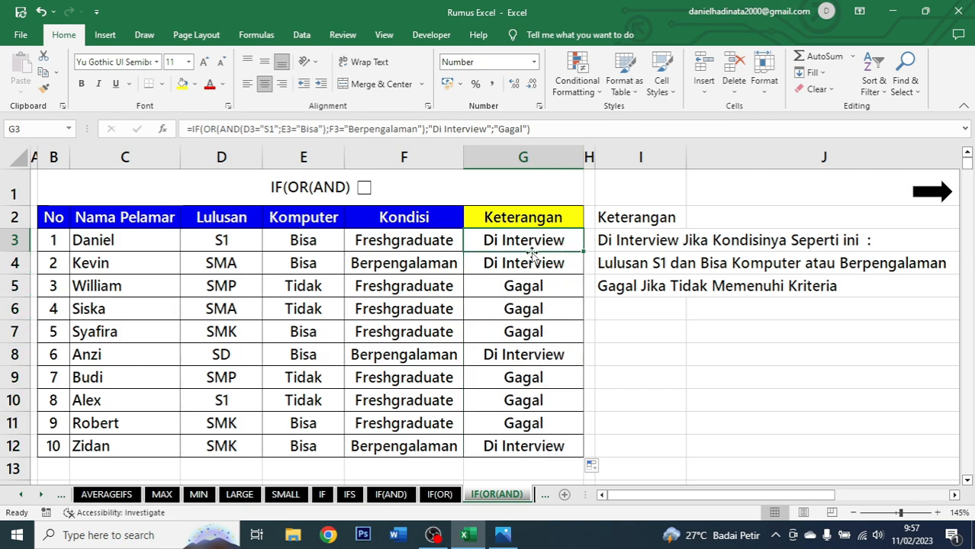
click(239, 243)
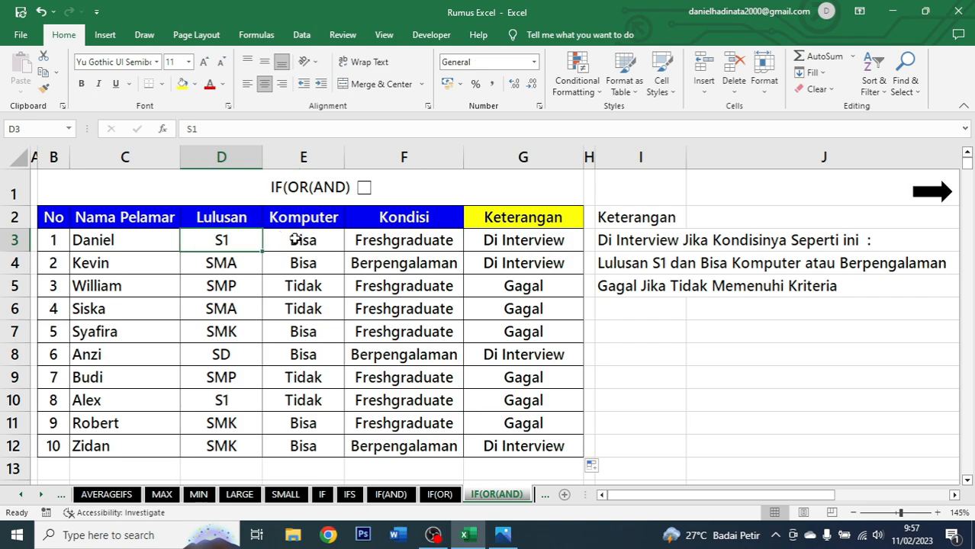
click(294, 239)
click(419, 245)
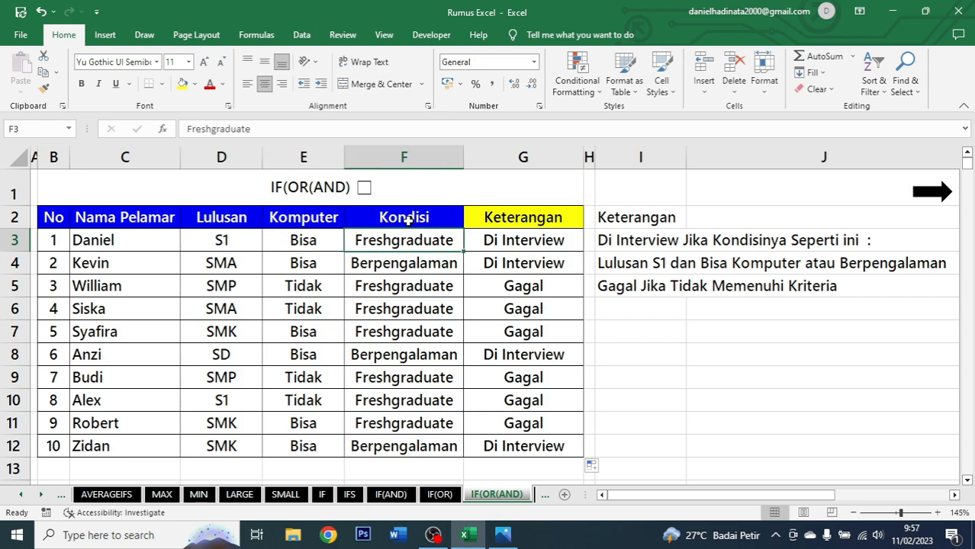
click(566, 267)
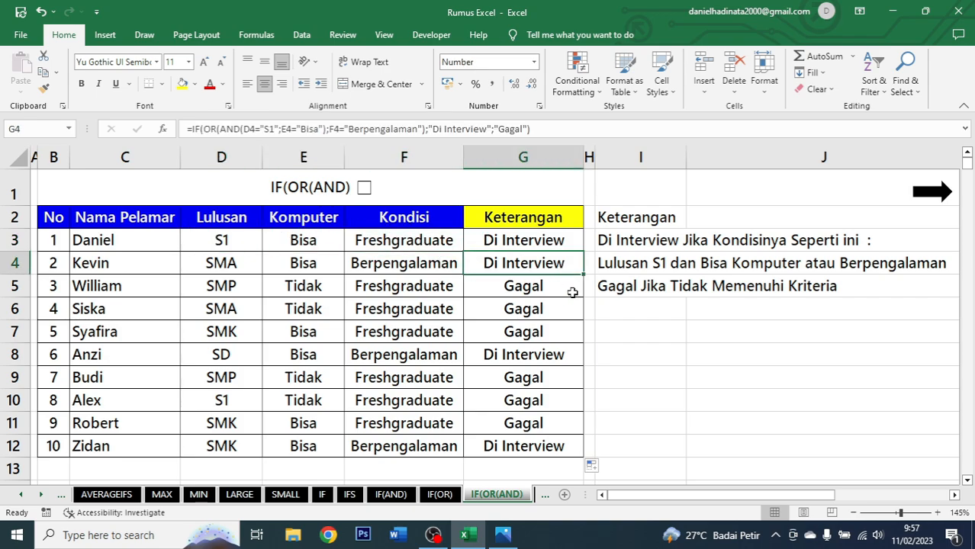
click(212, 258)
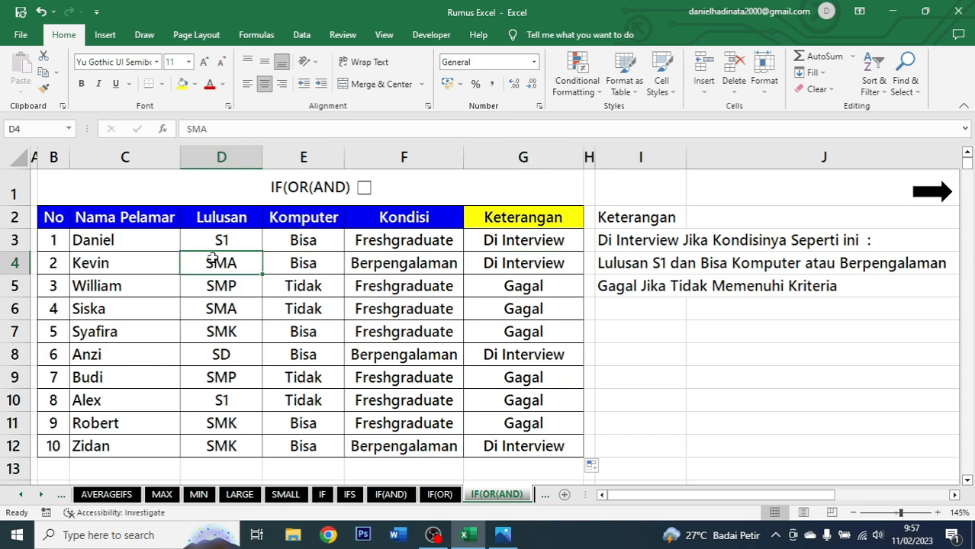
click(297, 264)
click(391, 266)
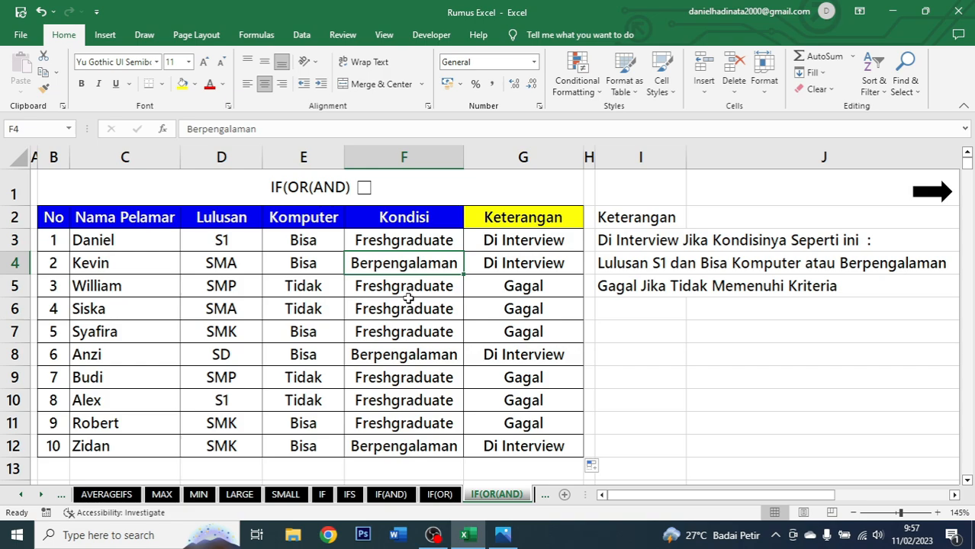
click(505, 261)
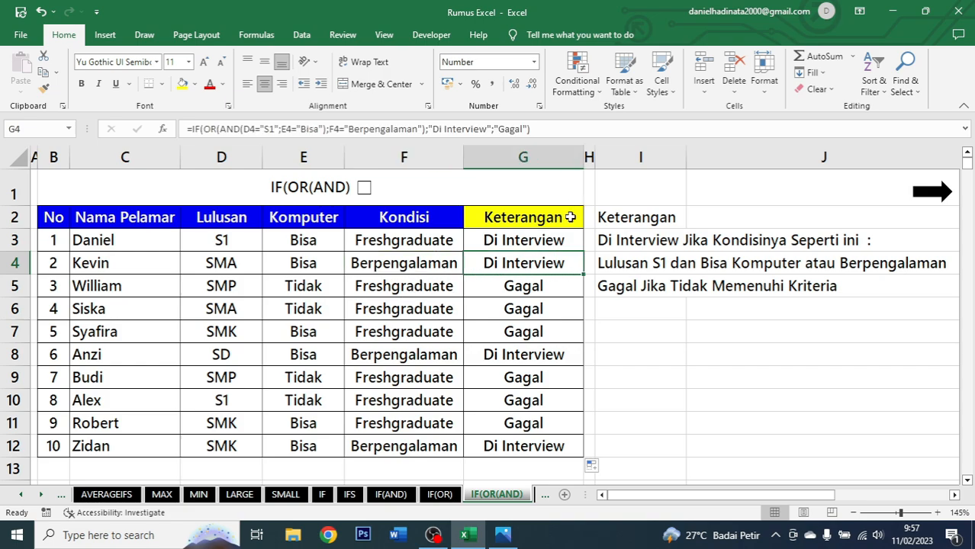
click(554, 281)
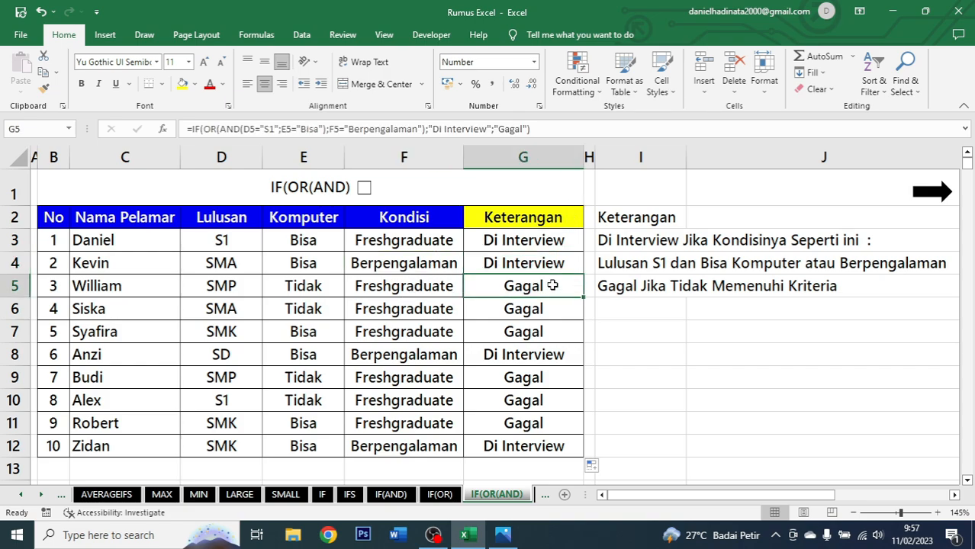
click(226, 290)
click(313, 288)
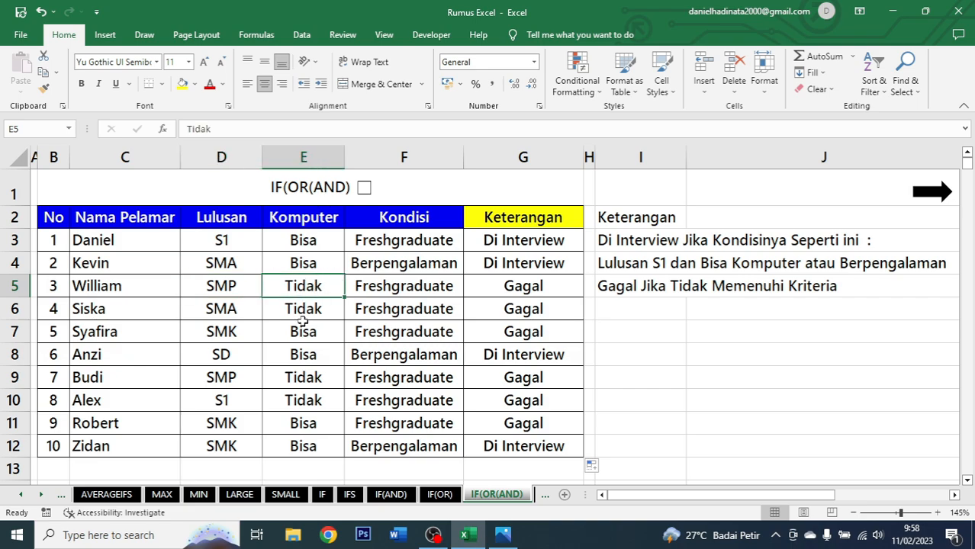
click(394, 286)
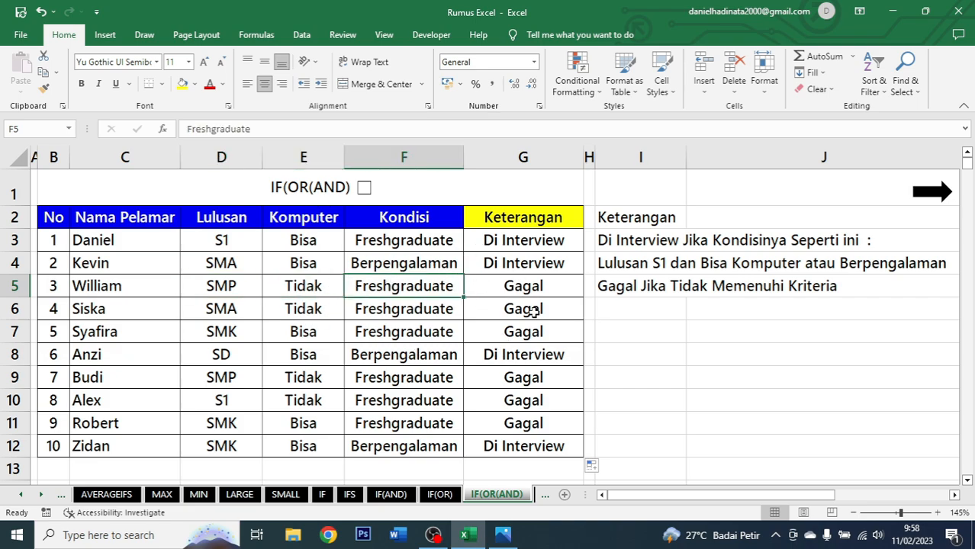
click(532, 242)
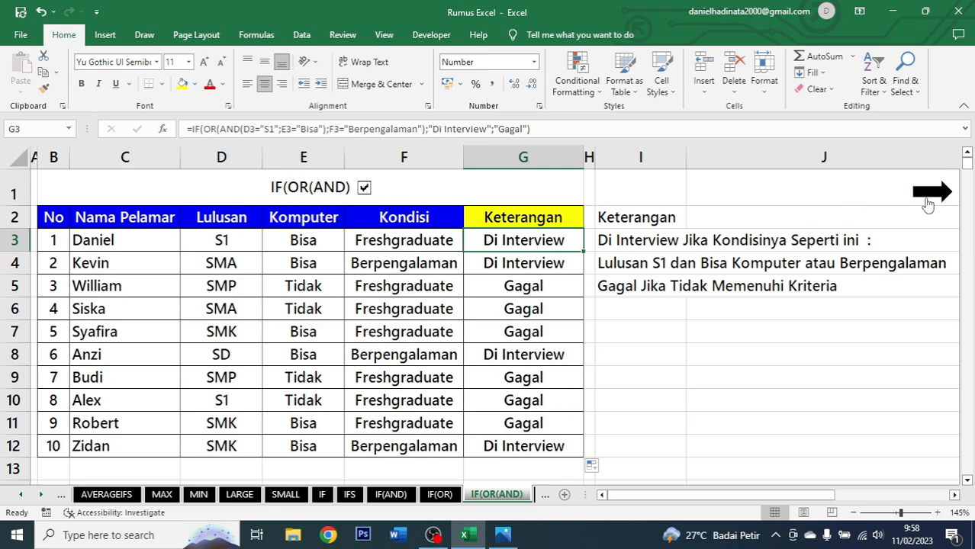
Go to the COUNT sheet and examine the mixed values in the data range B2:E6.
click(927, 204)
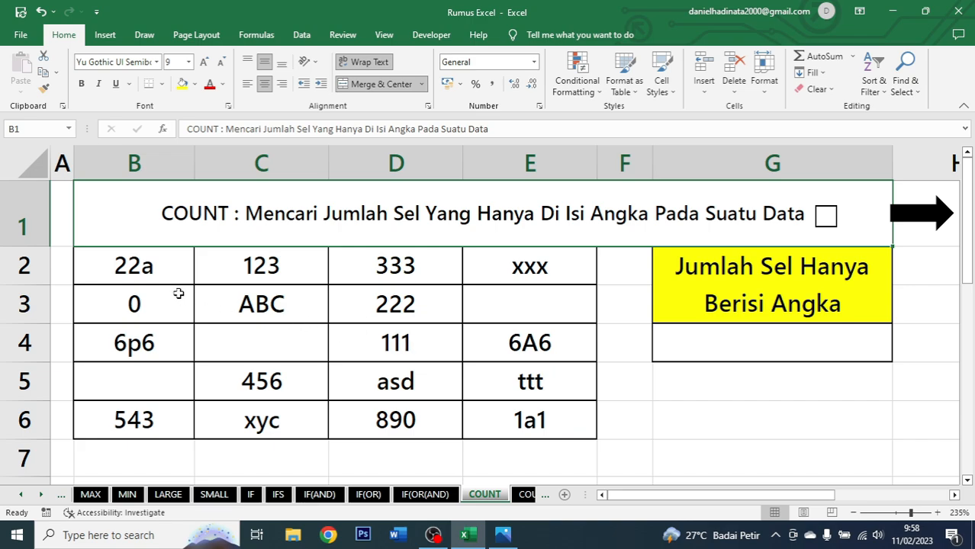
drag(166, 261, 546, 417)
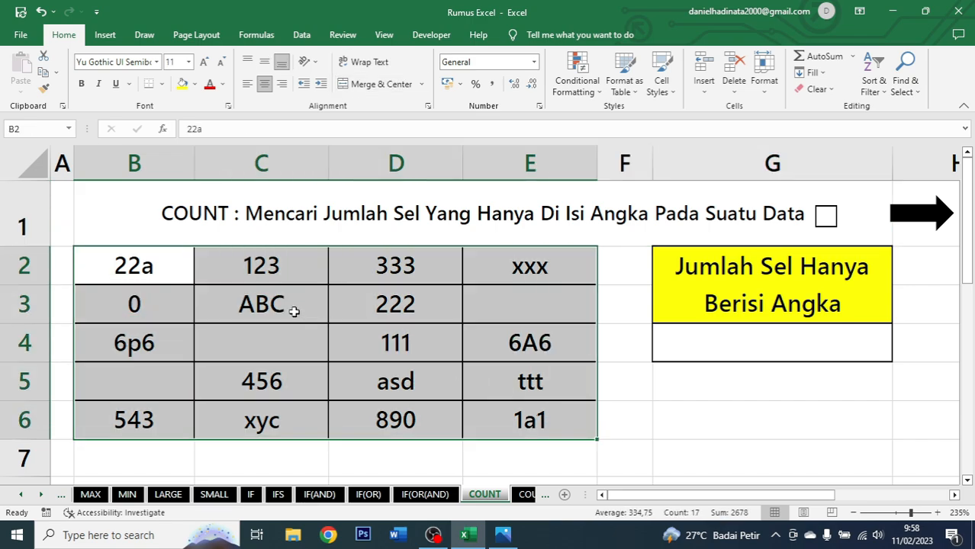
click(144, 270)
click(206, 265)
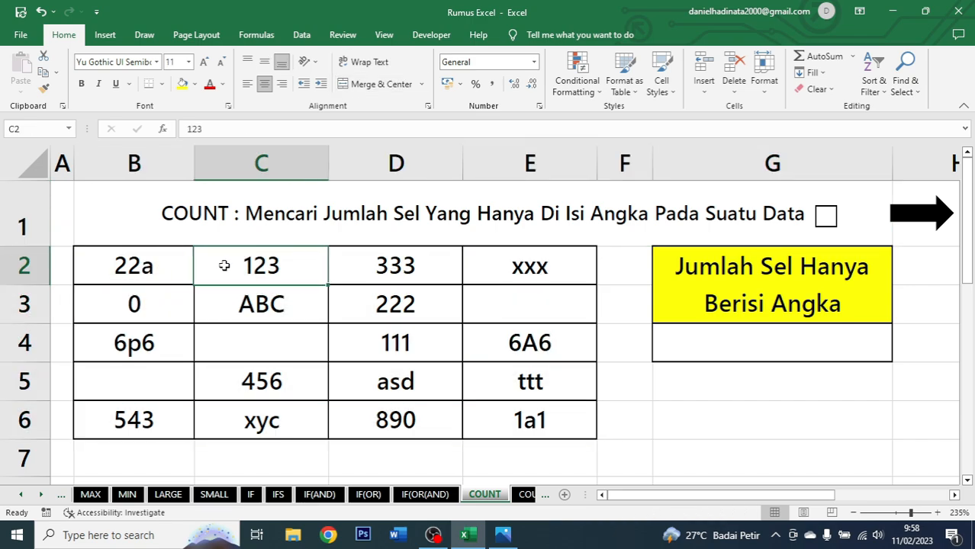
click(145, 266)
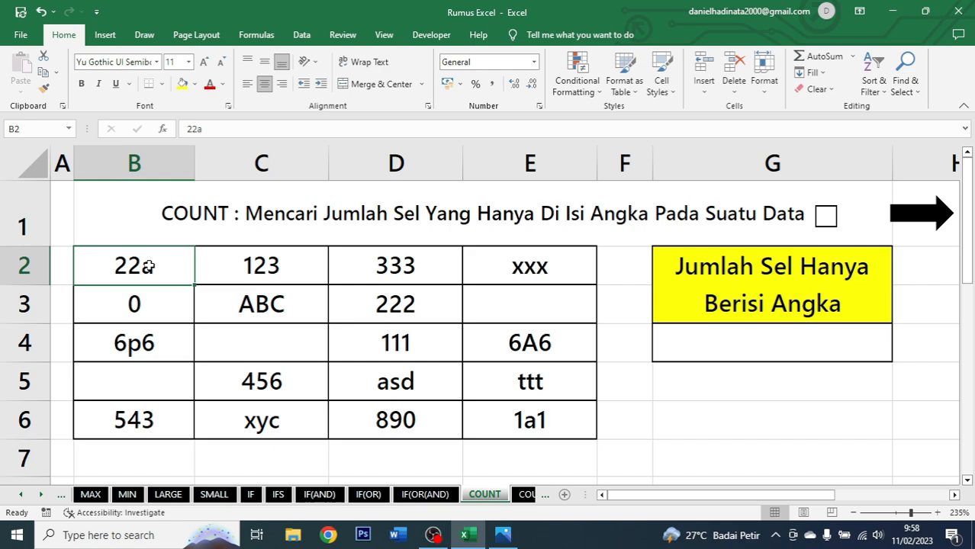
click(543, 315)
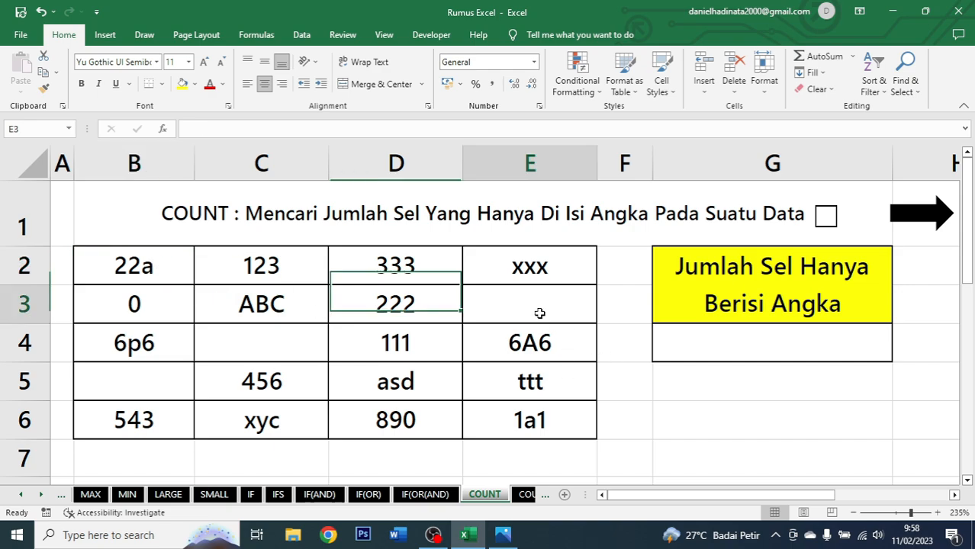
click(534, 274)
Enter =COUNT(B2:E6) in G4 to count the cells containing only numbers.
click(753, 343)
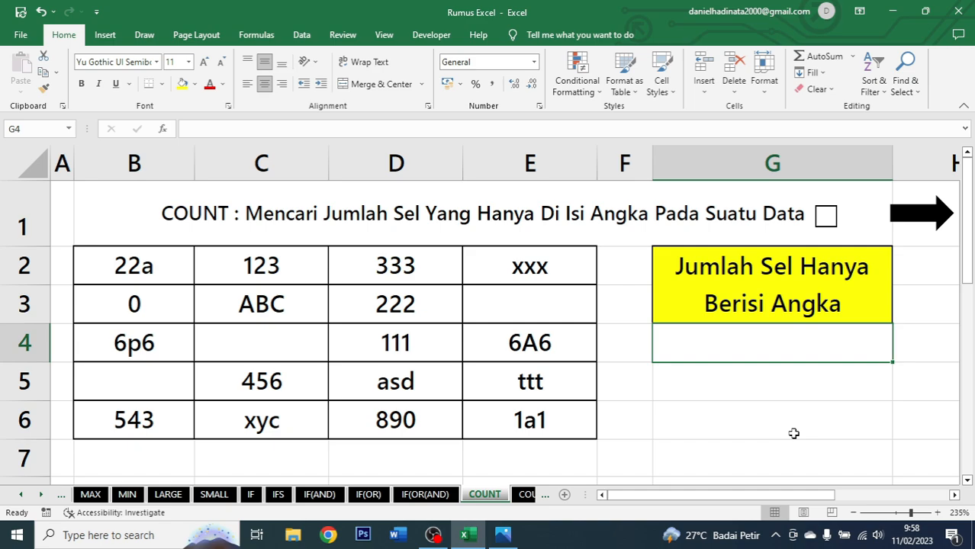
text(=coun)
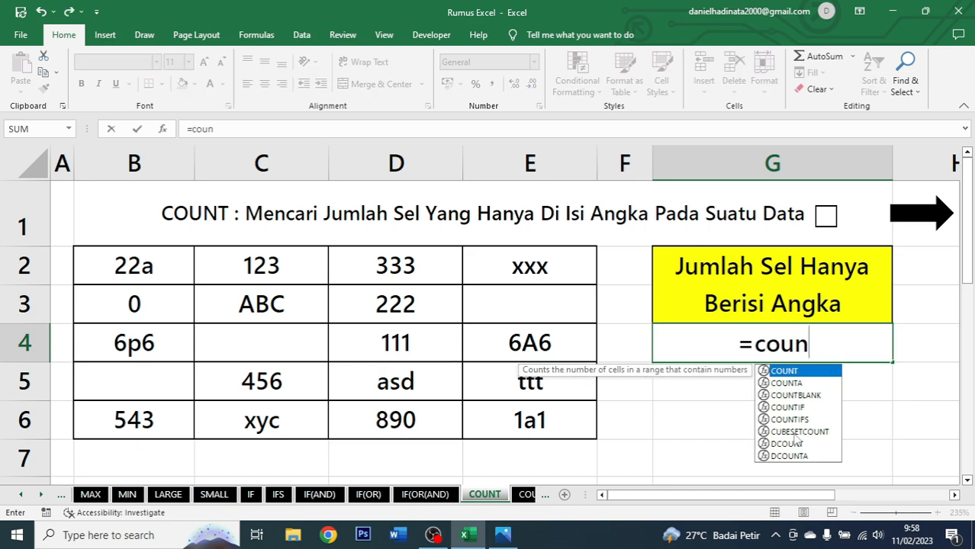
key(Tab)
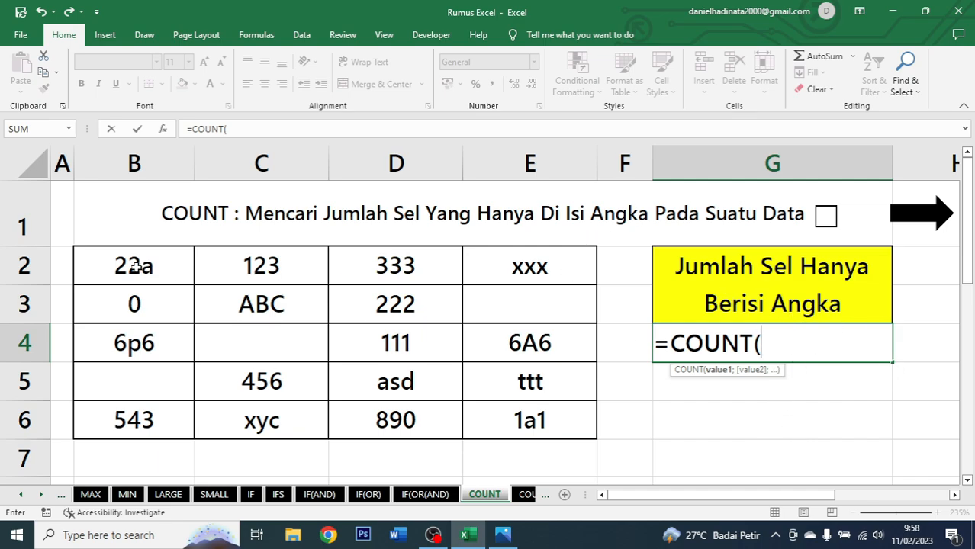
drag(143, 269, 509, 420)
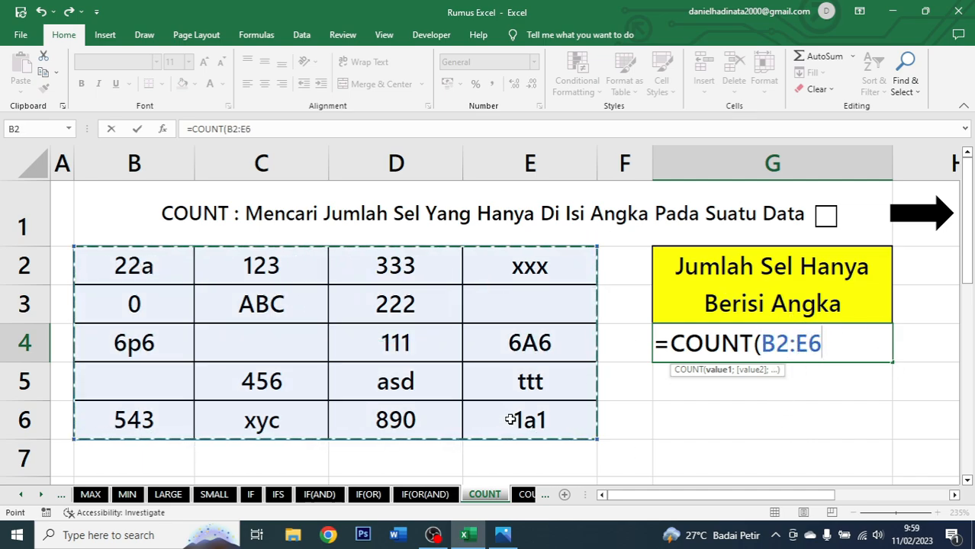
text())
key(ctrl+Return)
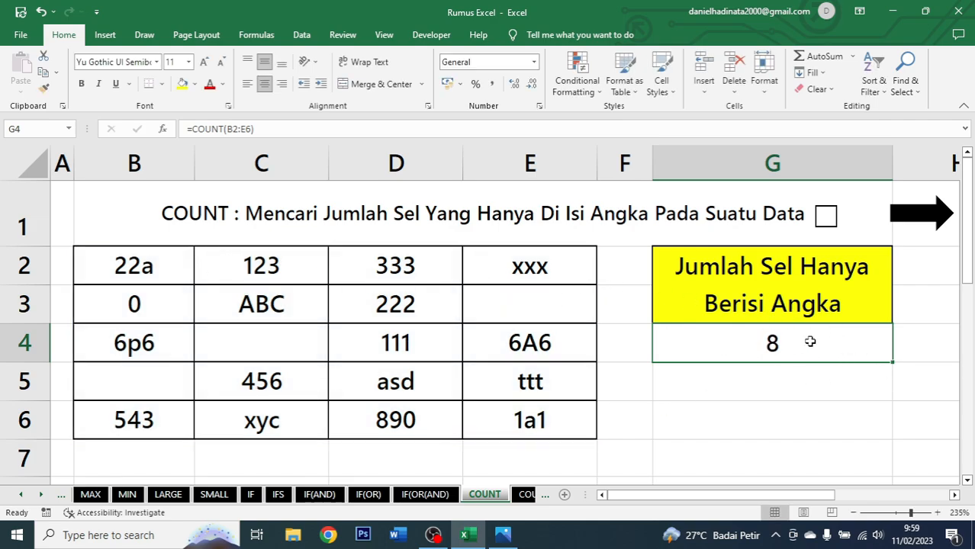
Select the purely numeric cells in the data range to check which ones COUNT includes.
click(158, 266)
click(267, 270)
ctrl+click(363, 260)
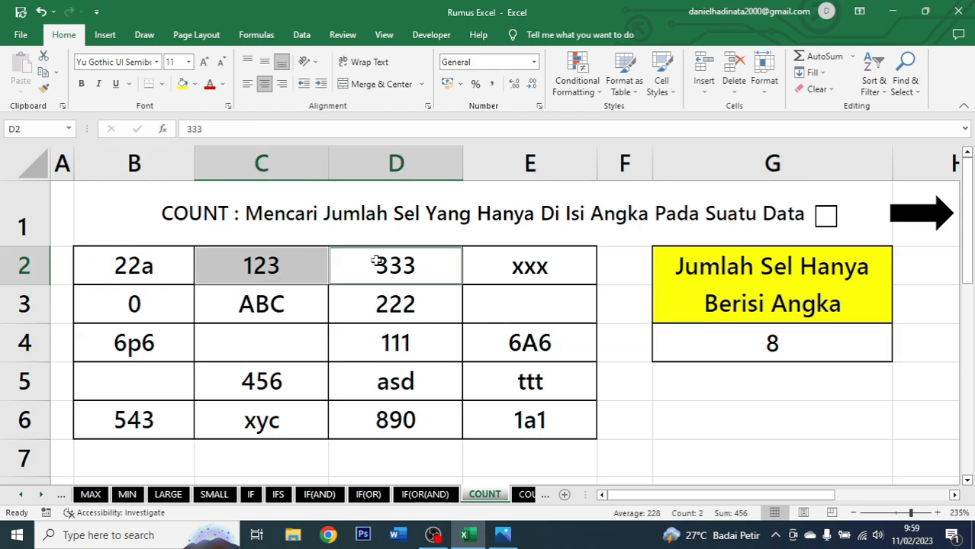
ctrl+click(389, 295)
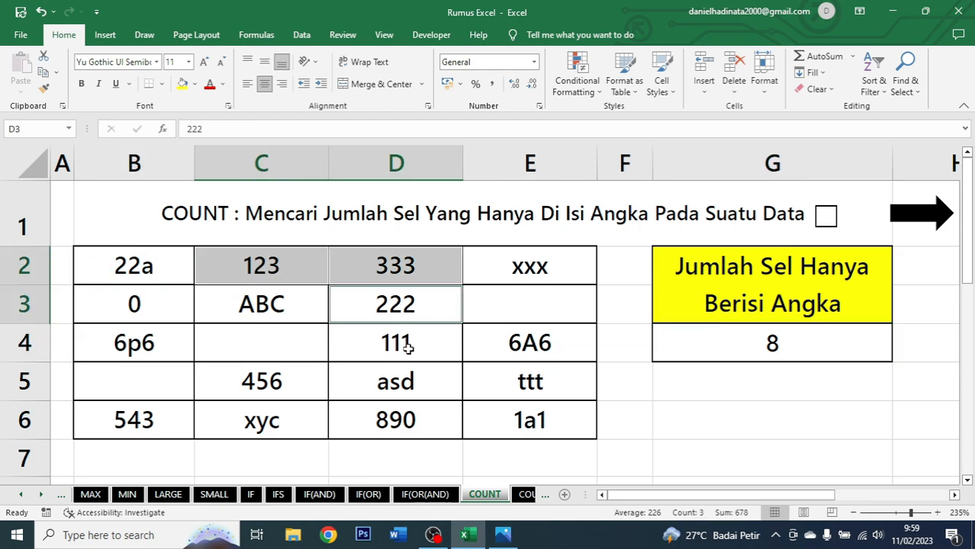
ctrl+click(408, 347)
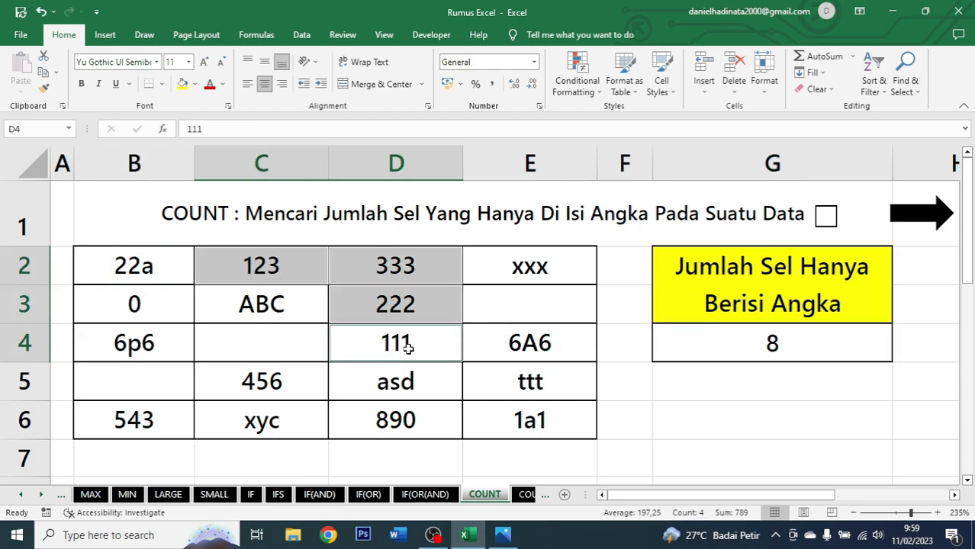
ctrl+click(147, 421)
ctrl+click(387, 418)
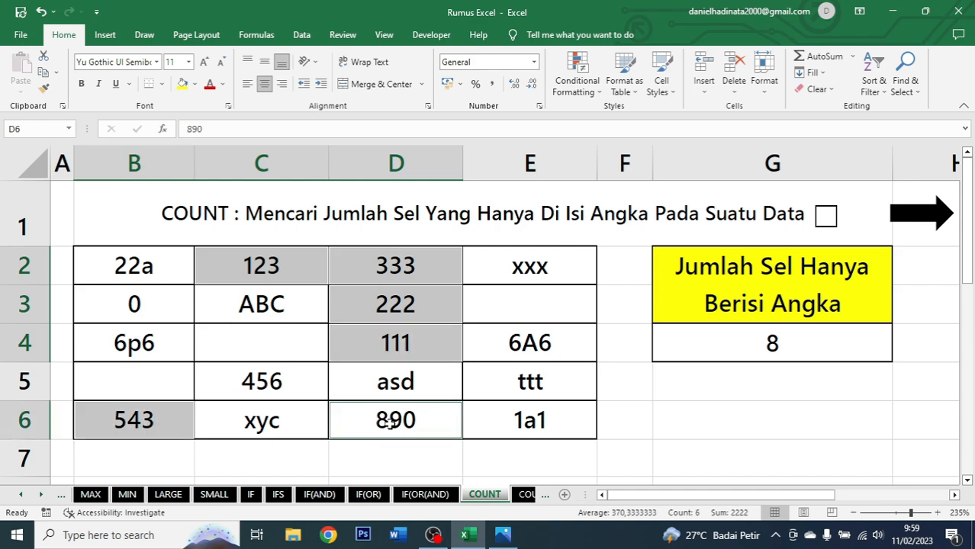
ctrl+click(286, 388)
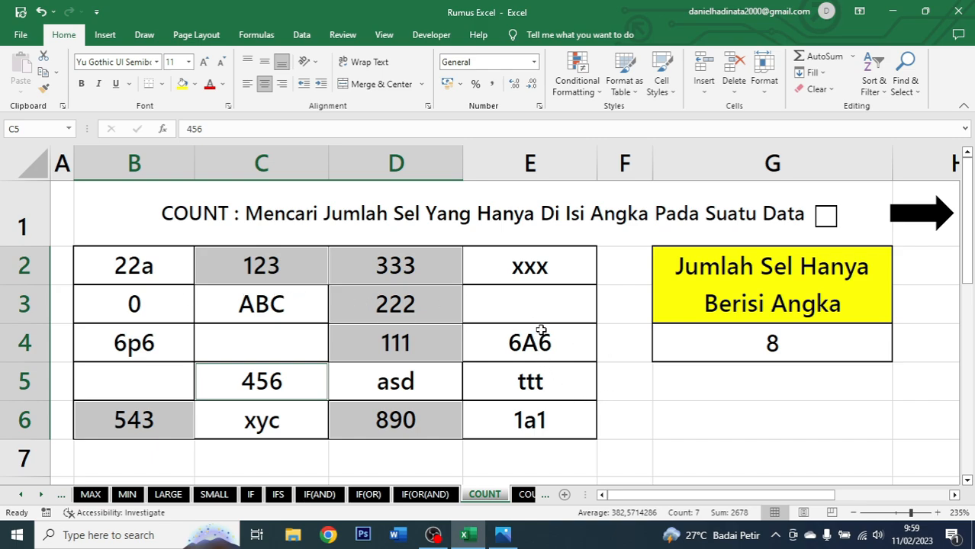
Inspect the cells of the data range B2:E6 one by one against the COUNT result in G4.
click(701, 392)
click(699, 348)
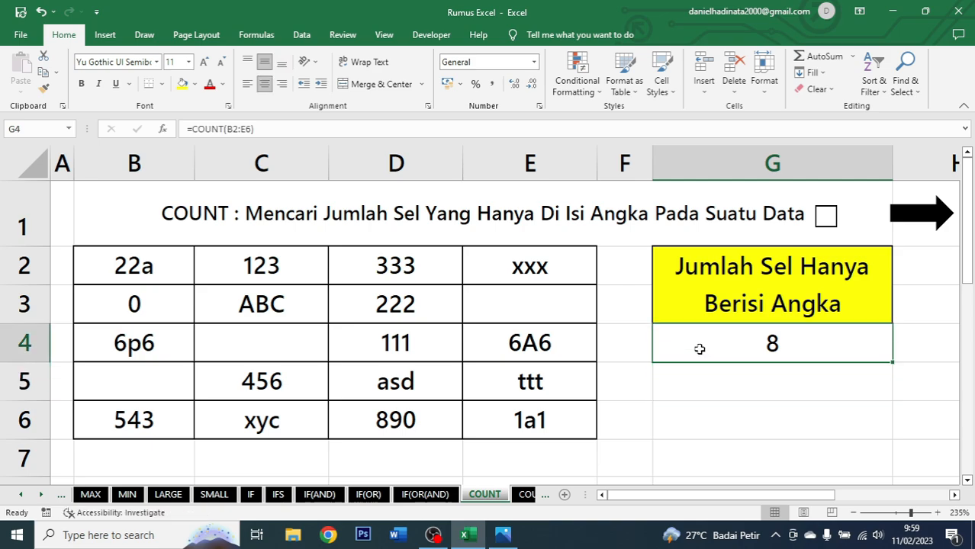
click(129, 275)
click(257, 266)
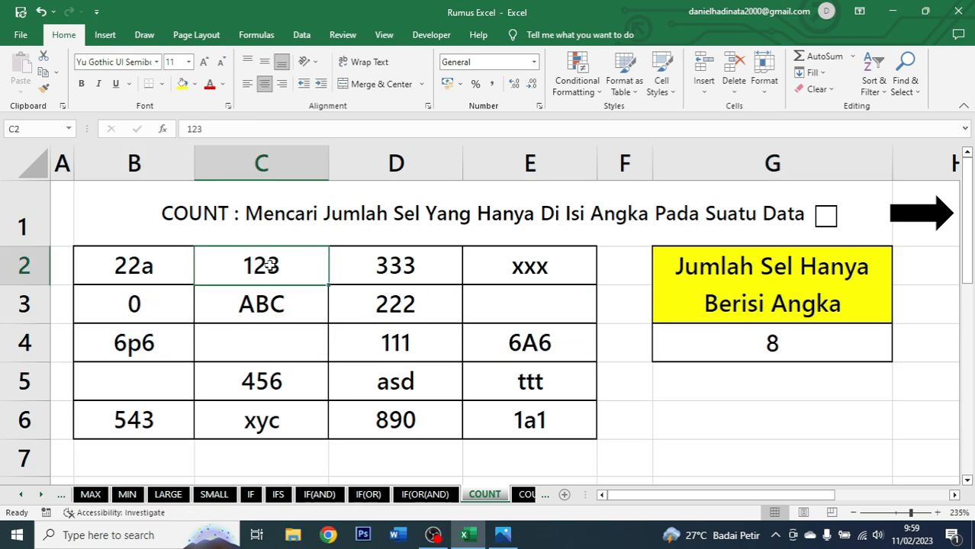
click(387, 266)
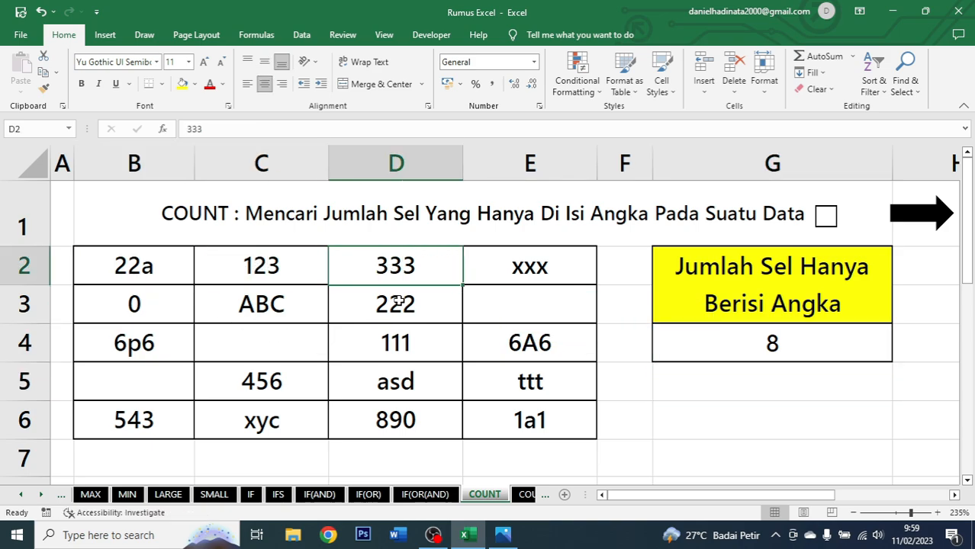
click(398, 300)
click(402, 341)
click(386, 422)
click(286, 386)
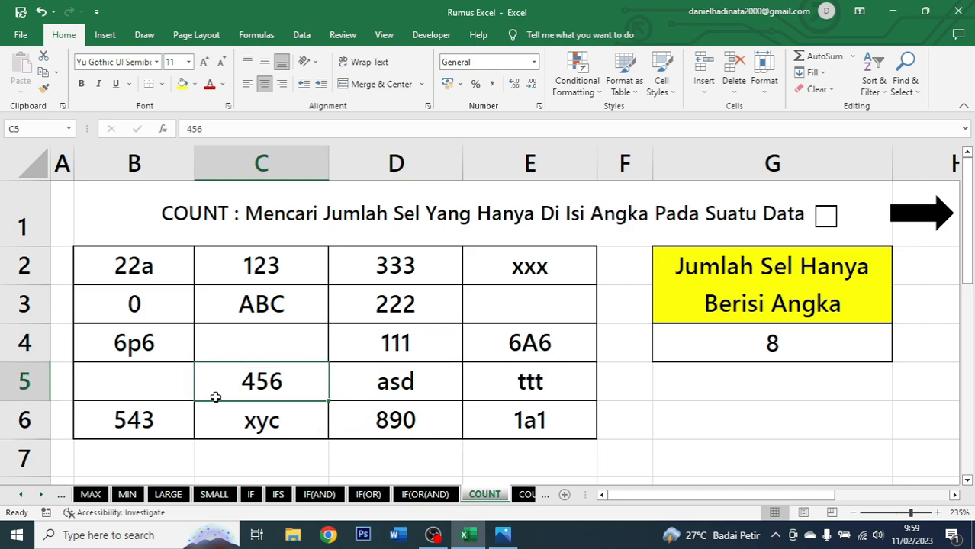
click(162, 414)
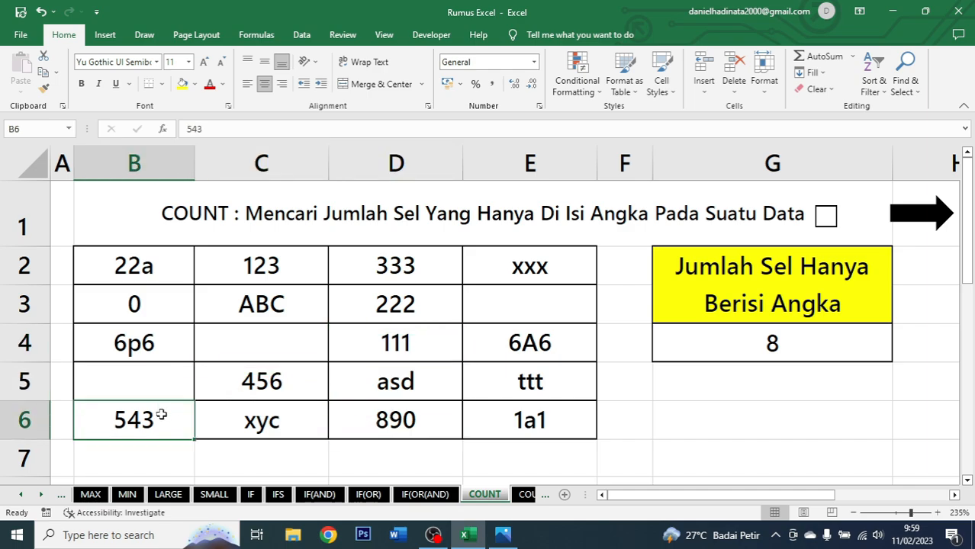
click(168, 357)
click(317, 332)
click(427, 305)
click(488, 292)
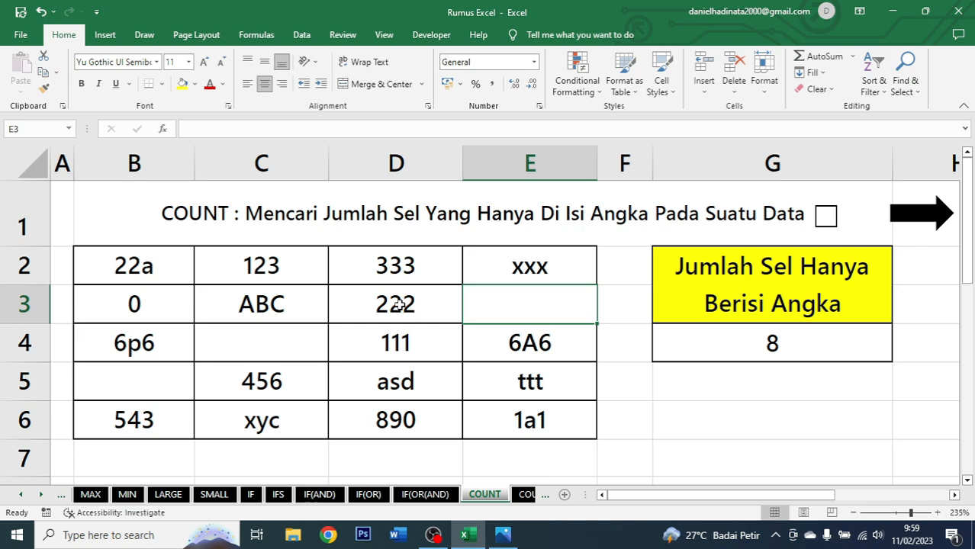
click(149, 278)
click(269, 302)
click(483, 270)
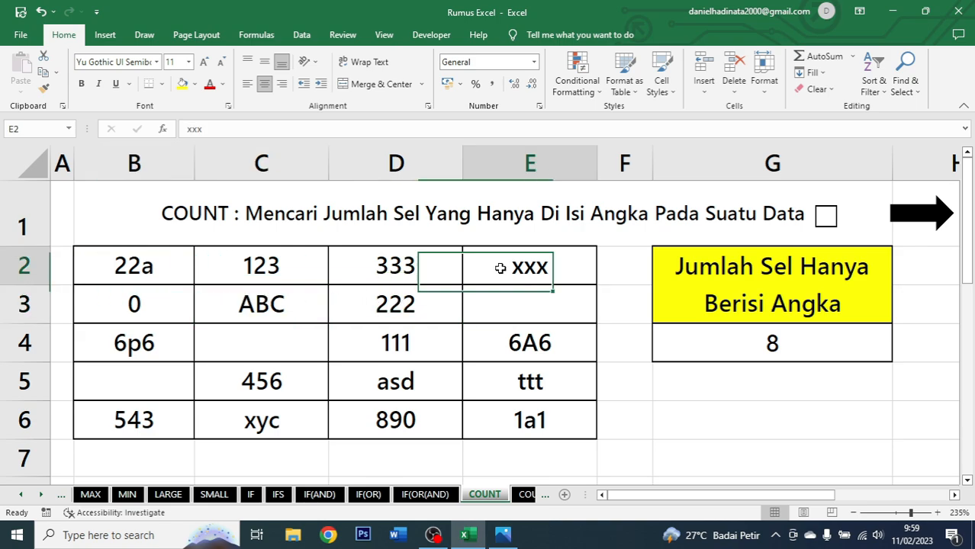
click(509, 339)
click(525, 385)
click(422, 415)
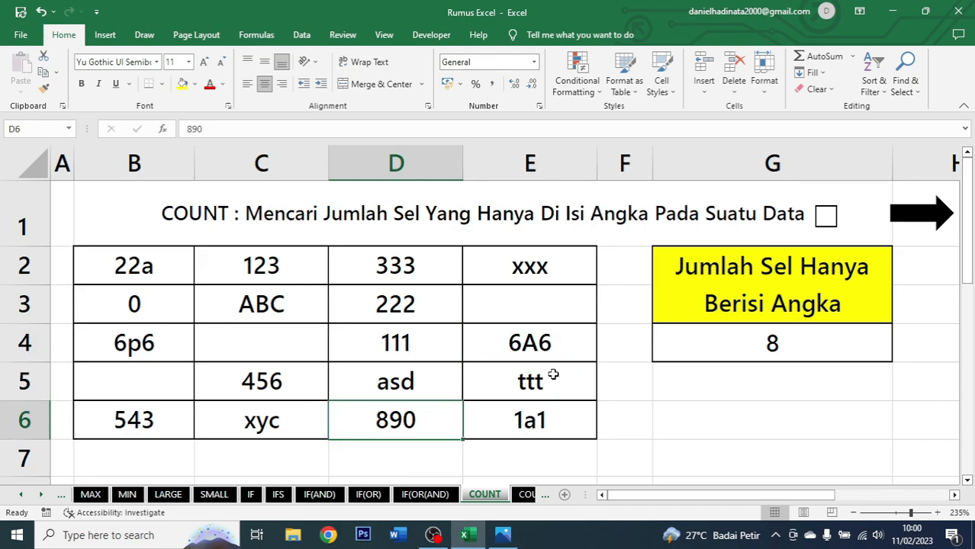
click(166, 305)
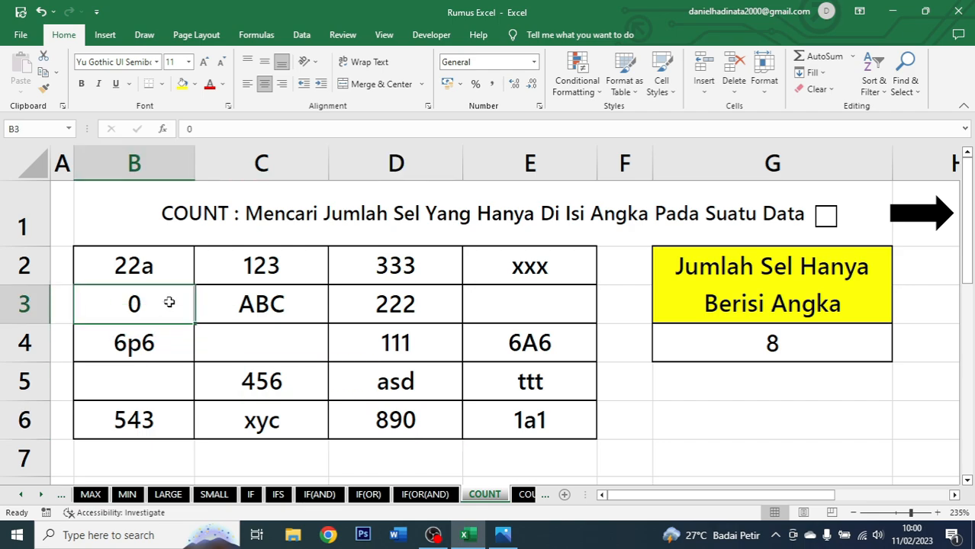
click(803, 345)
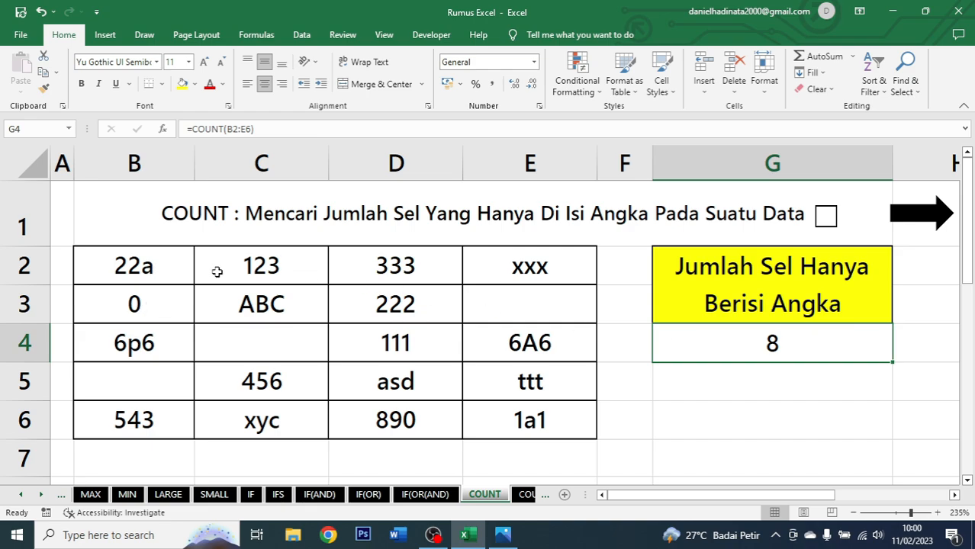
Multi-select every numeric cell in B2:E6 to compare their count with the COUNT result.
click(268, 261)
click(355, 265)
click(309, 257)
ctrl+click(359, 265)
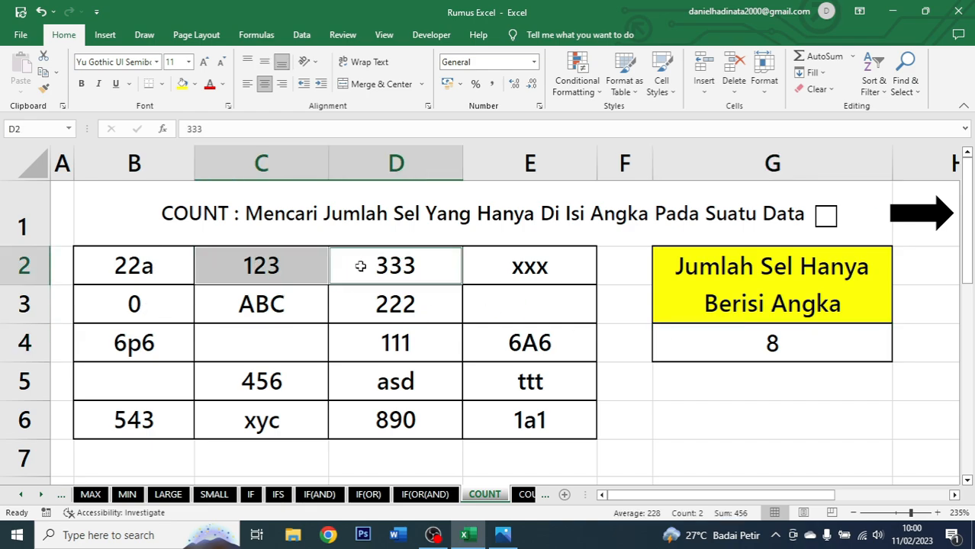
ctrl+click(141, 308)
ctrl+click(412, 309)
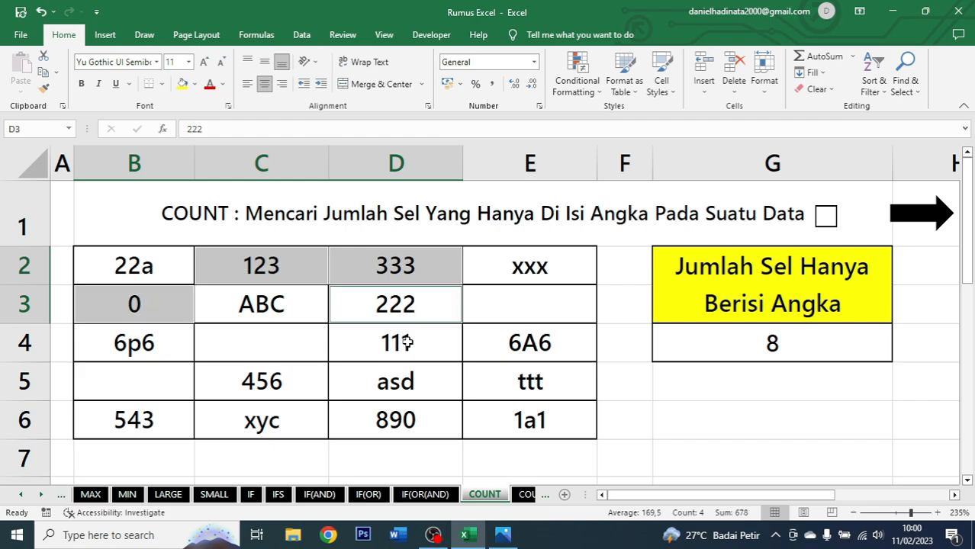
ctrl+click(408, 343)
ctrl+click(291, 382)
ctrl+click(152, 415)
ctrl+click(367, 434)
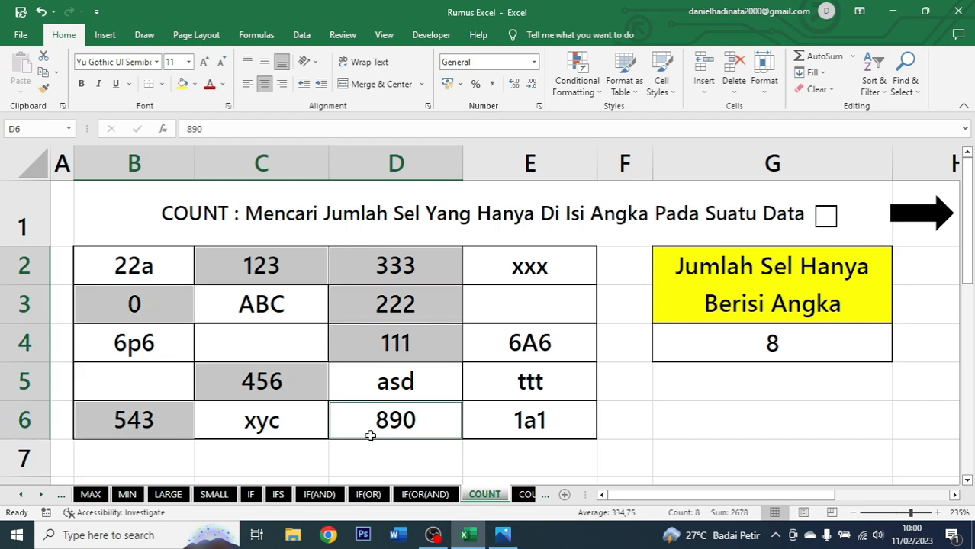
Tick the checkbox beside the COUNT title and go on to the COUNTA sheet.
click(750, 347)
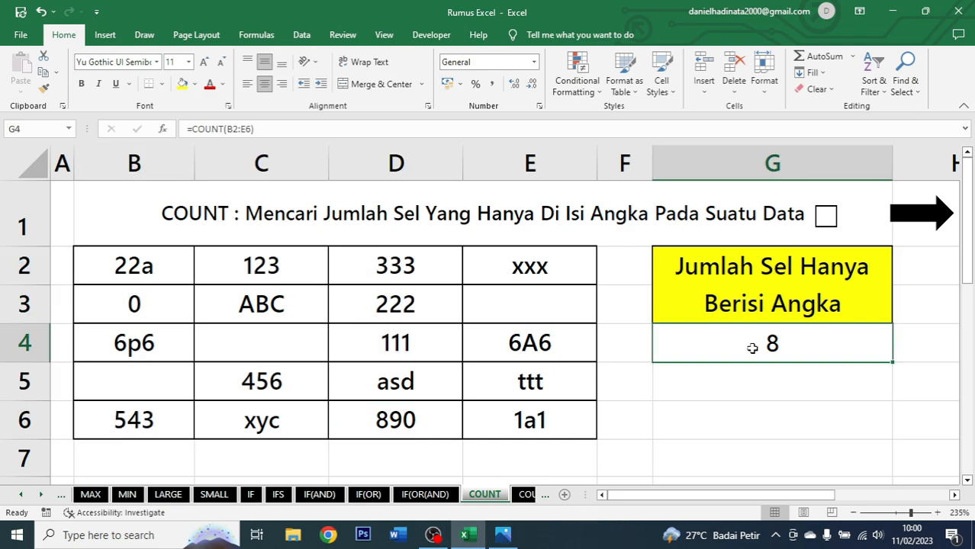
click(832, 227)
click(919, 219)
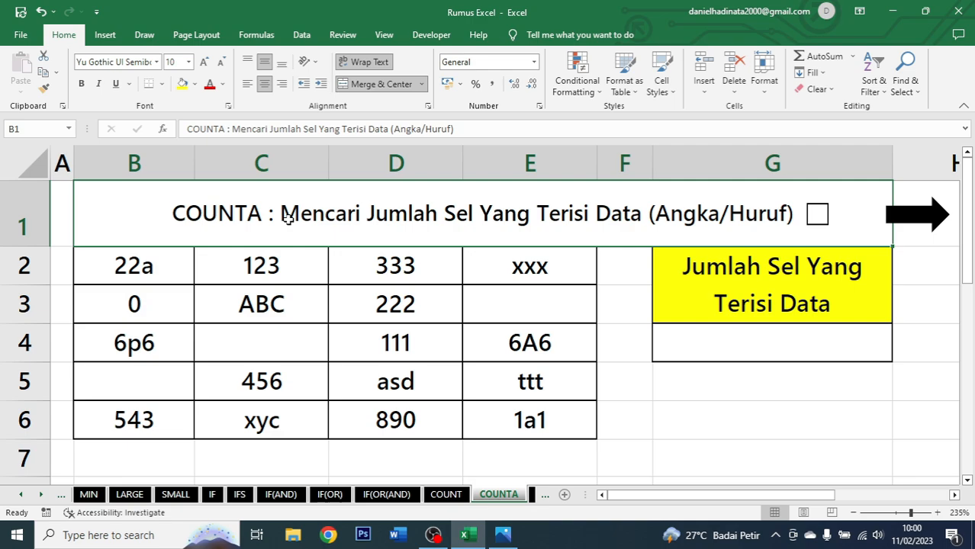
Enter =COUNTA(B2:E6) in G4 to count all cells containing data.
click(790, 343)
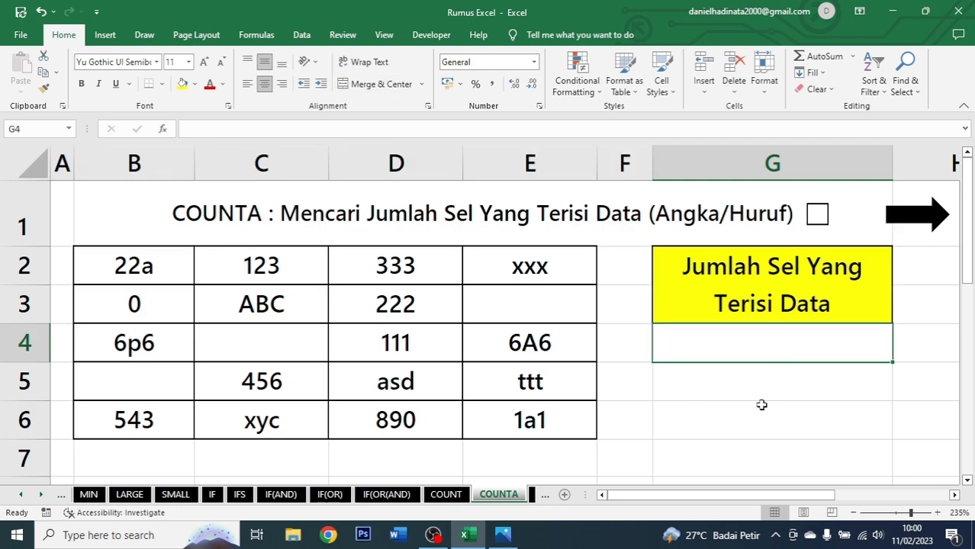
text(=)
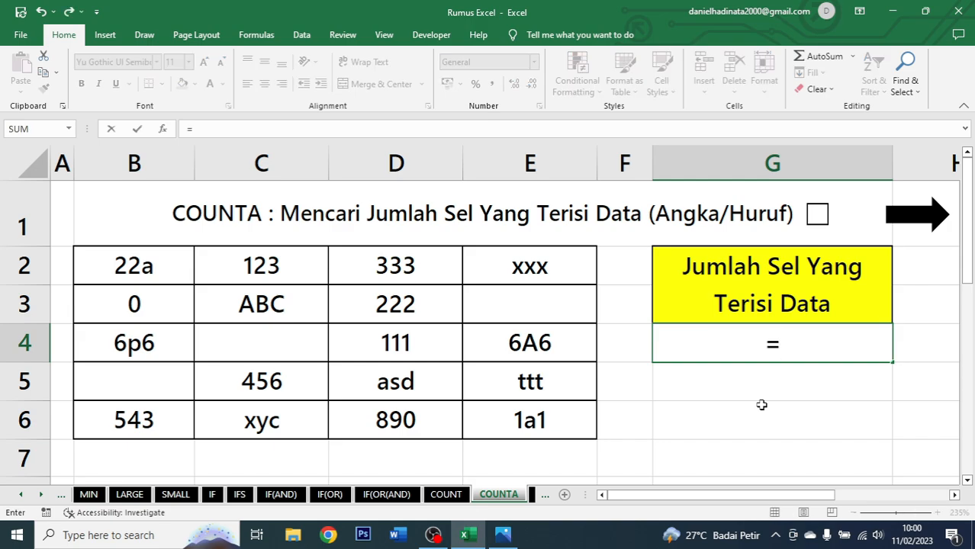
text(couna)
key(Tab)
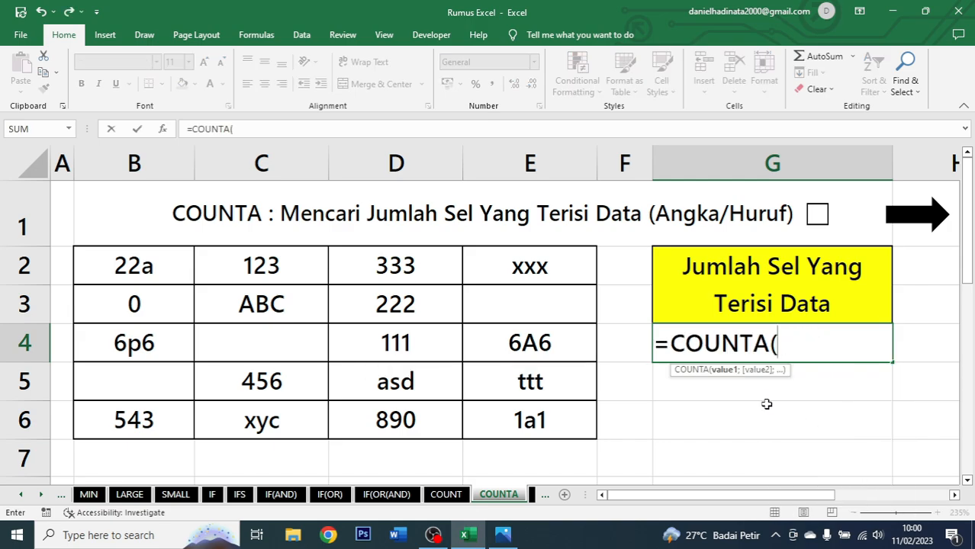
drag(125, 259, 521, 418)
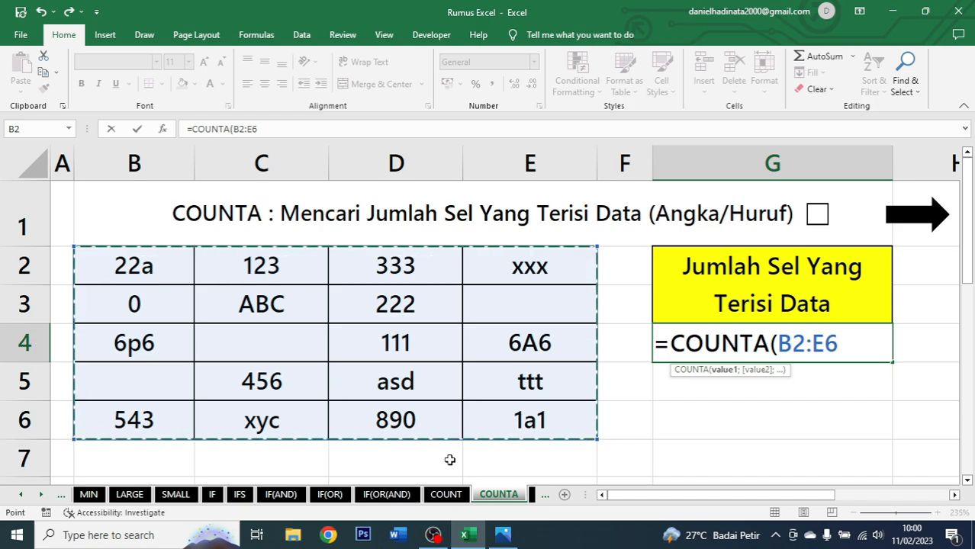
text())
key(ctrl+Return)
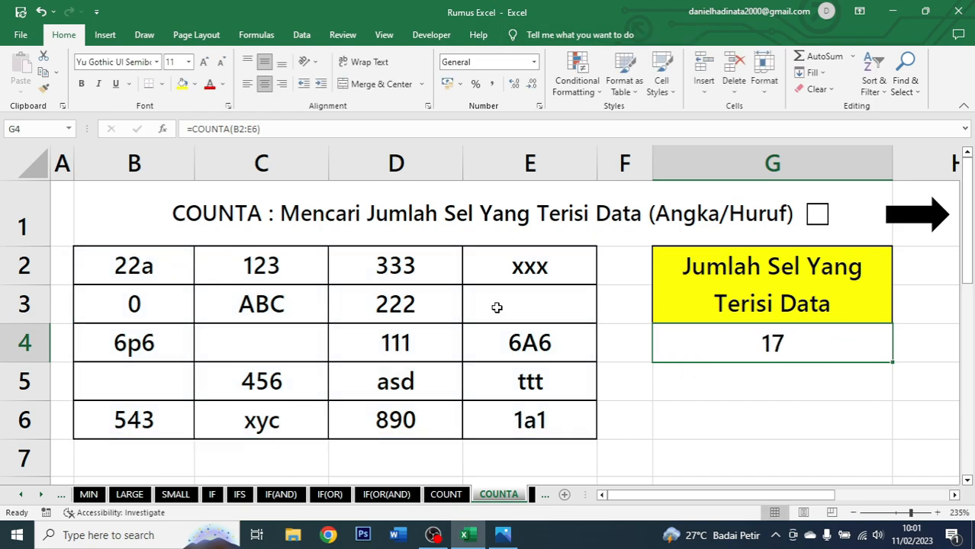
Select the data range B2:E6 to verify the COUNTA result, then move to the COUNTBLANK sheet.
drag(145, 265, 536, 434)
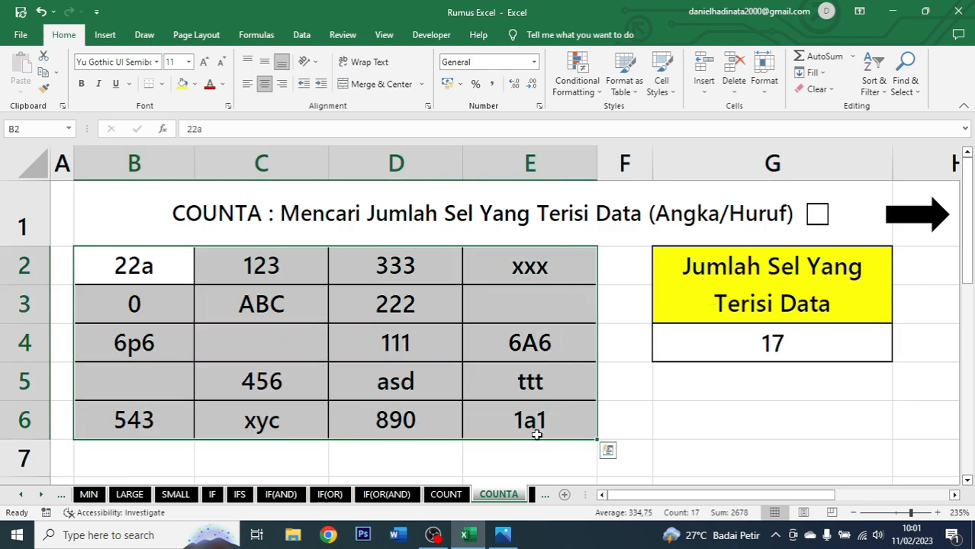
click(726, 338)
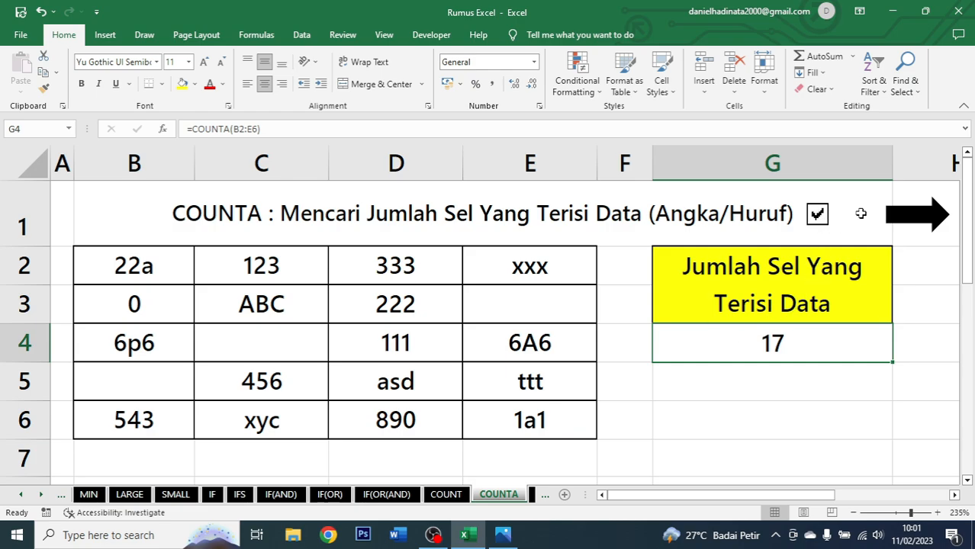
click(907, 215)
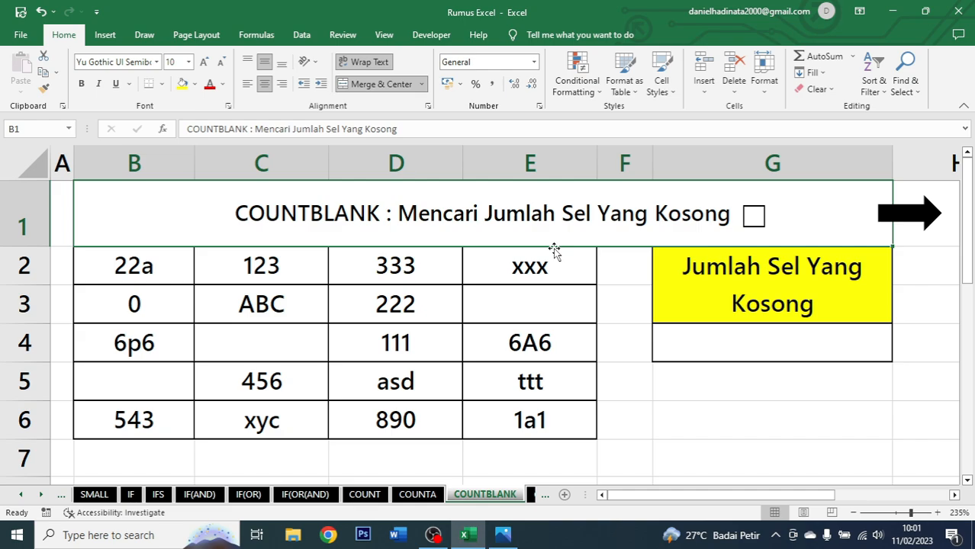
Enter =COUNTBLANK(B2:E6) in G4 to count the empty cells.
click(775, 345)
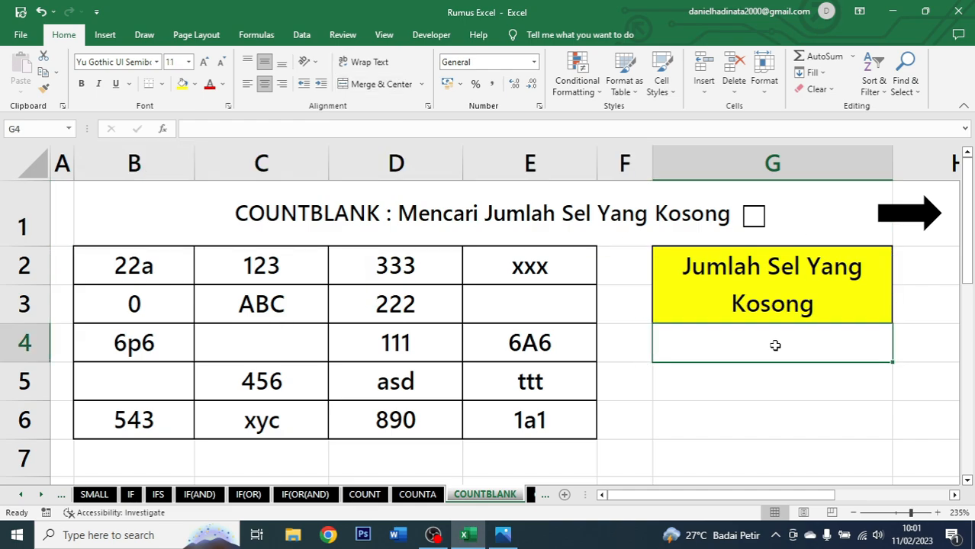
text(=co)
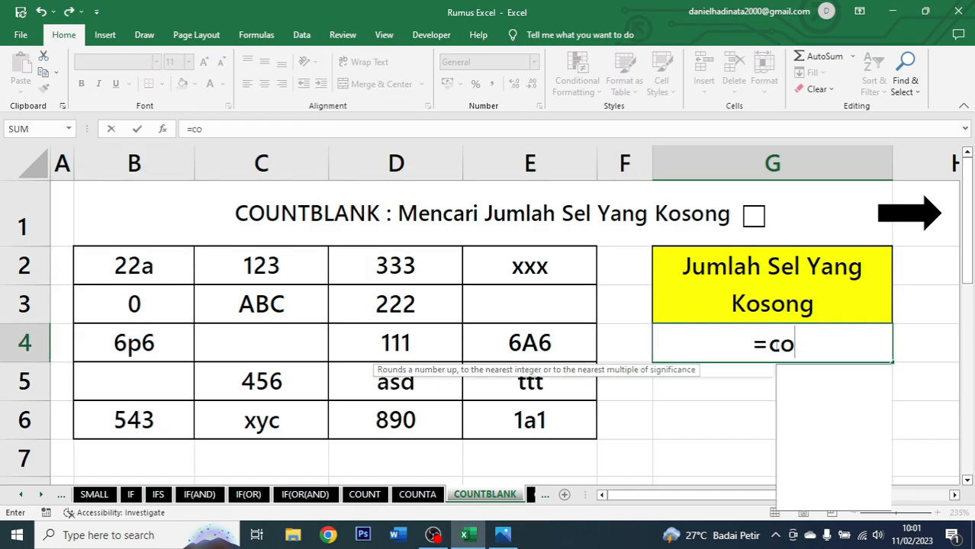
text(untblank)
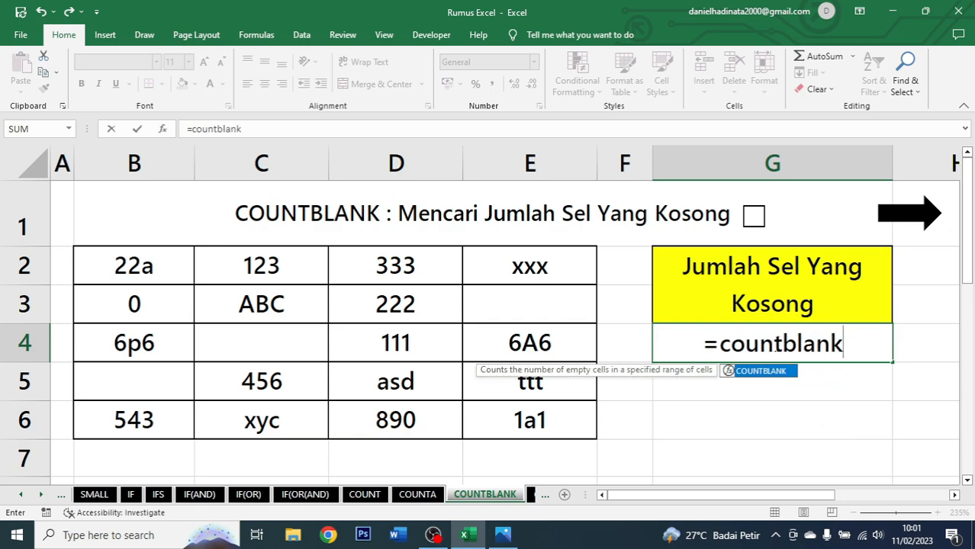
key(Tab)
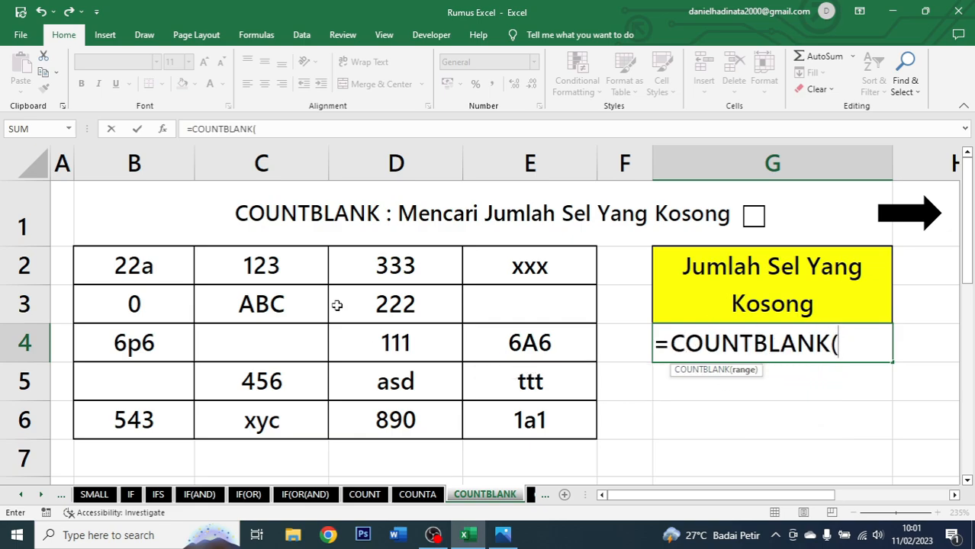
drag(186, 263, 503, 432)
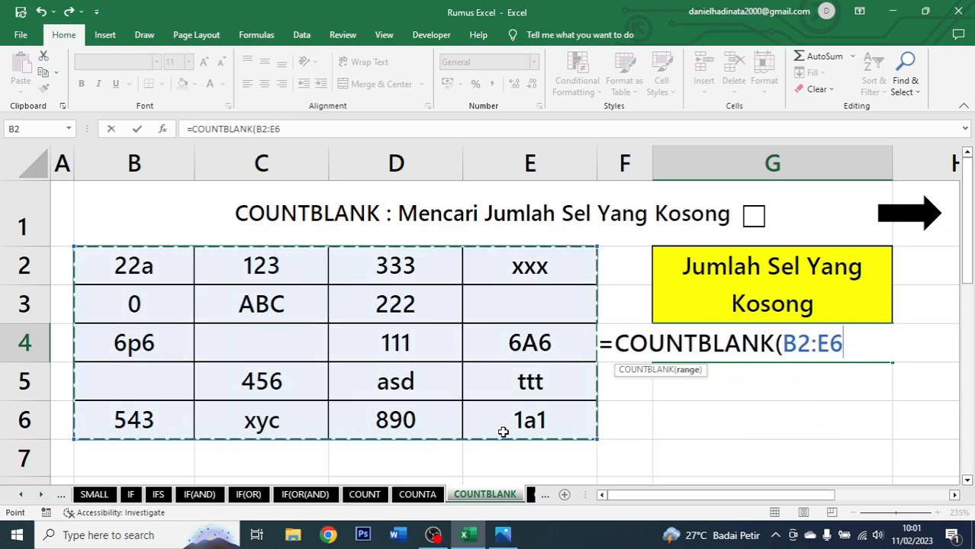
text())
key(Return)
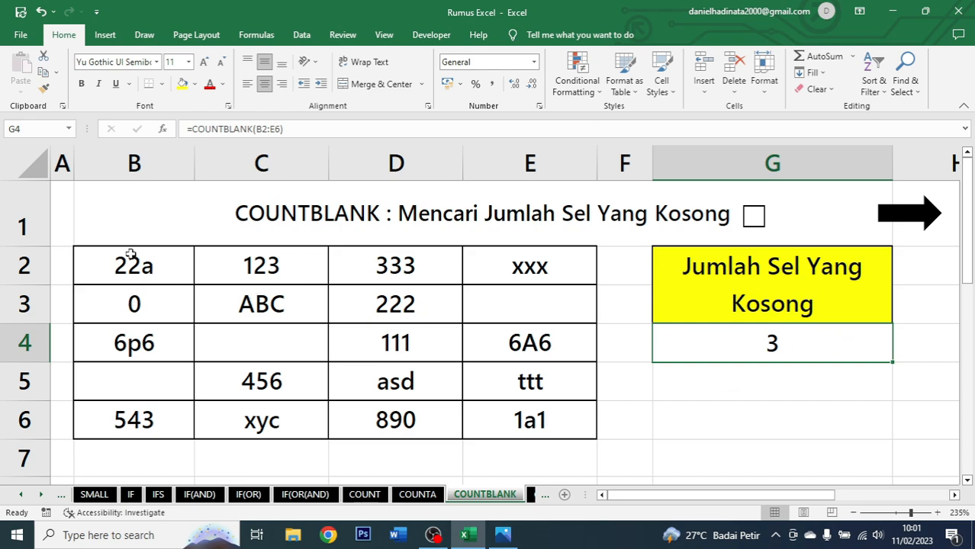
Select the empty cells E3, C4 and B5 to check them against the COUNTBLANK result.
click(527, 303)
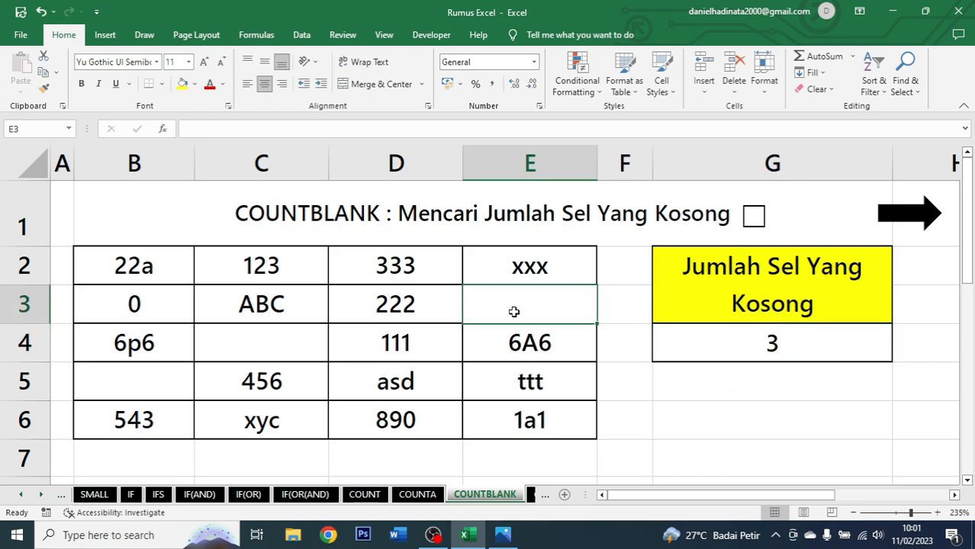
ctrl+click(287, 337)
ctrl+click(181, 384)
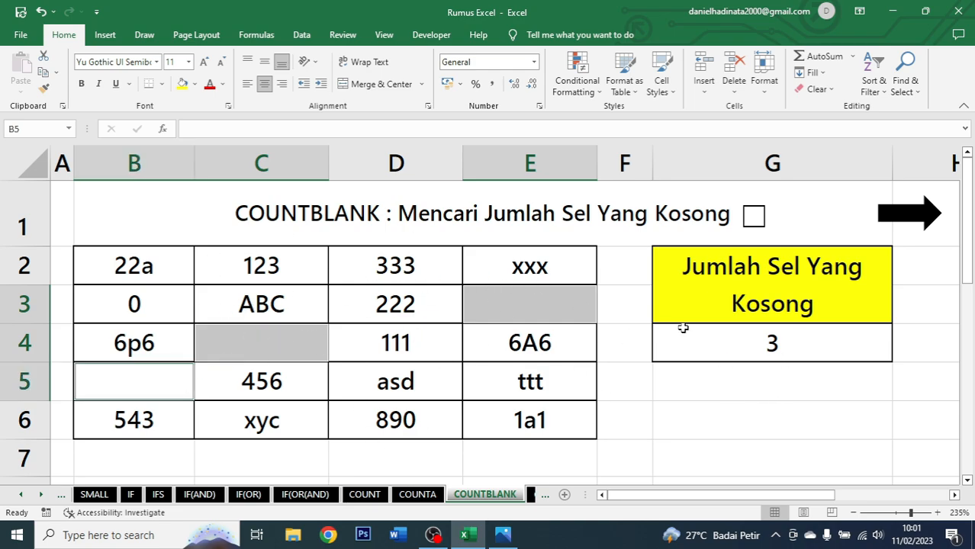
Tick the checkbox beside the COUNTBLANK title and go on to the COUNTIF sheet.
click(752, 216)
click(829, 344)
click(923, 215)
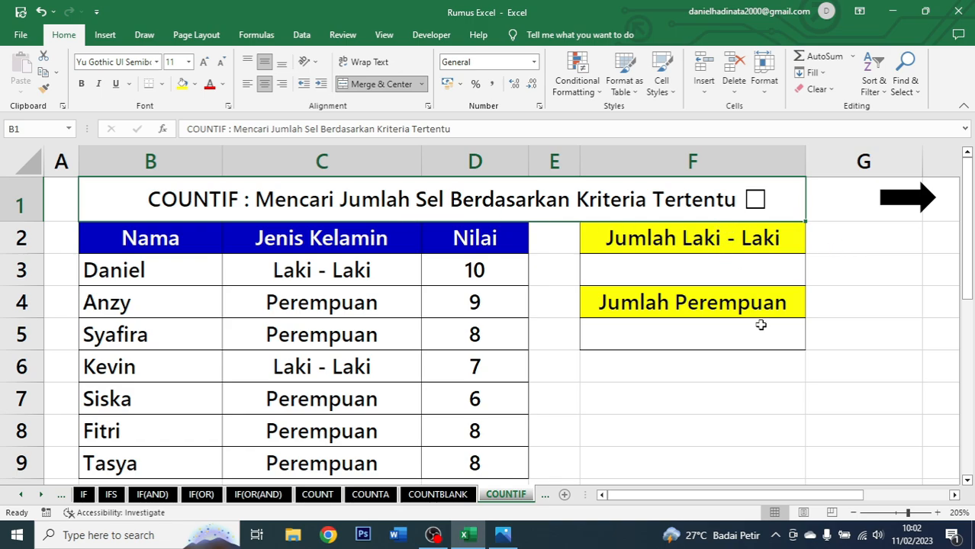
Examine the Nama, Jenis Kelamin and Nilai columns of the COUNTIF table and select F3.
click(276, 287)
click(169, 242)
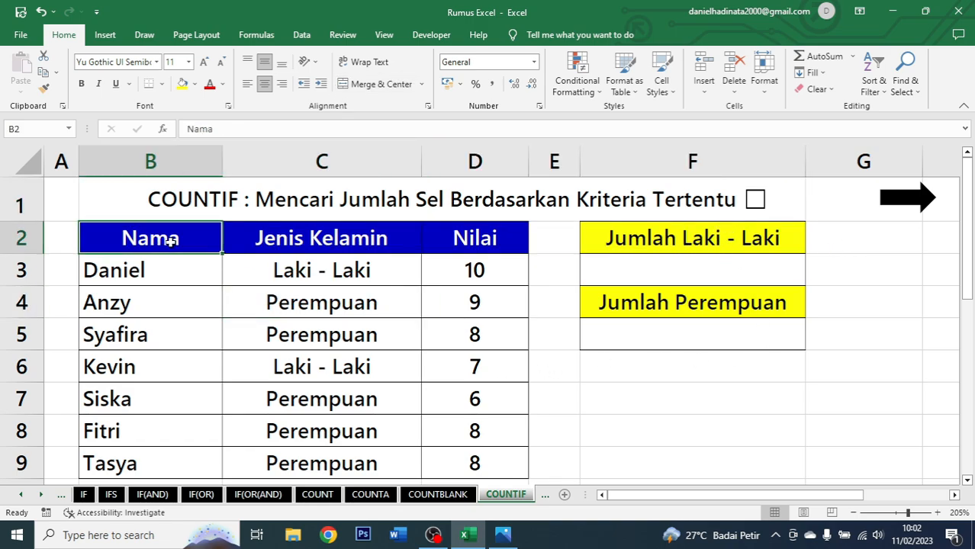
click(365, 234)
click(480, 237)
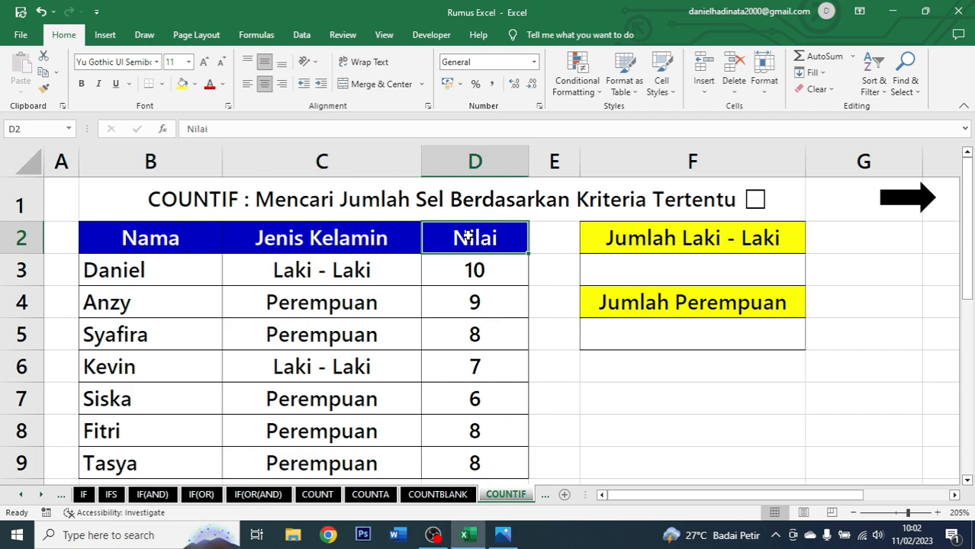
click(695, 265)
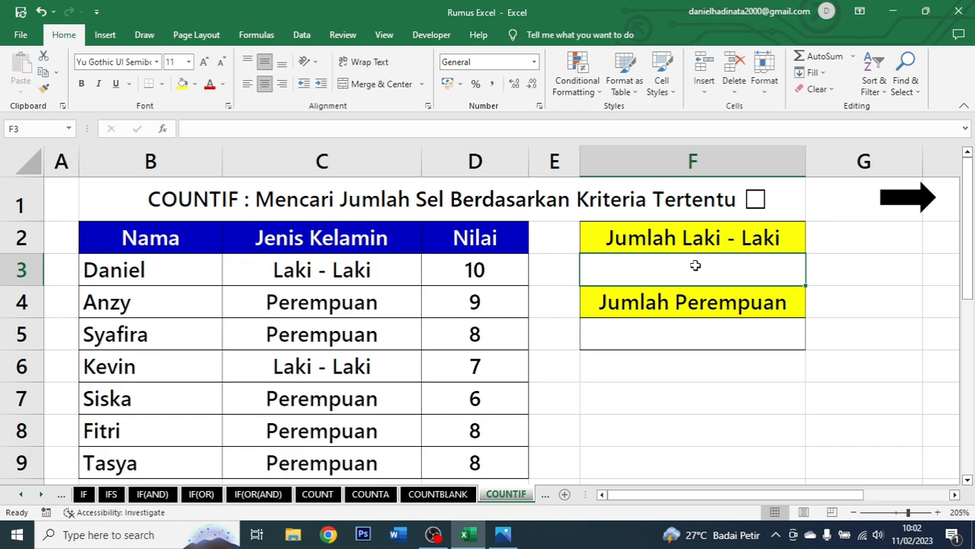
Colour the words "Laki - Laki" in the F2 heading red.
double_click(685, 238)
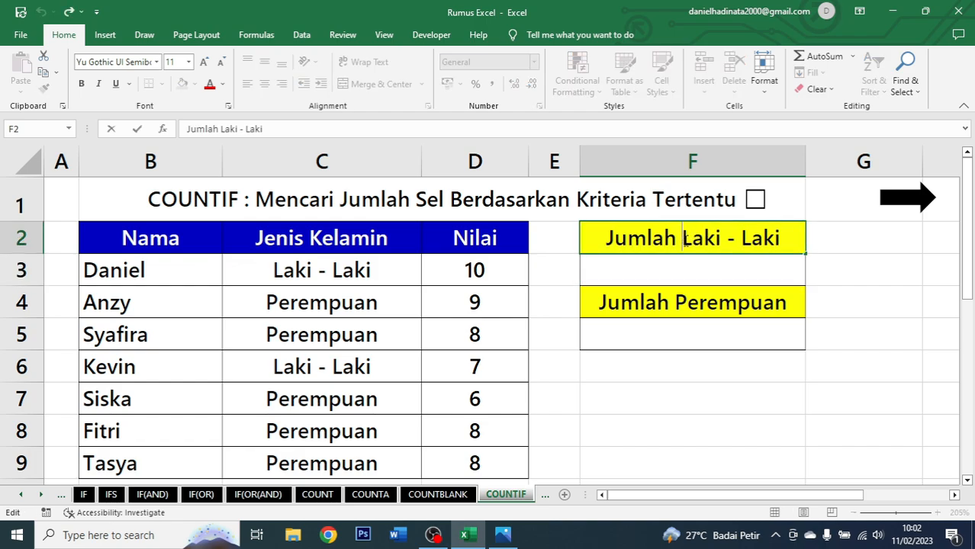
drag(683, 238, 779, 245)
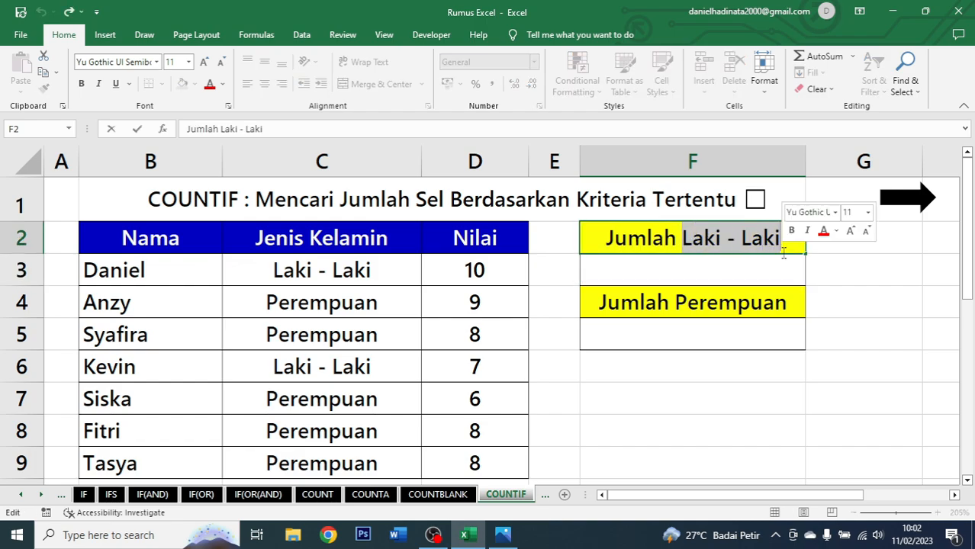
click(823, 231)
click(745, 263)
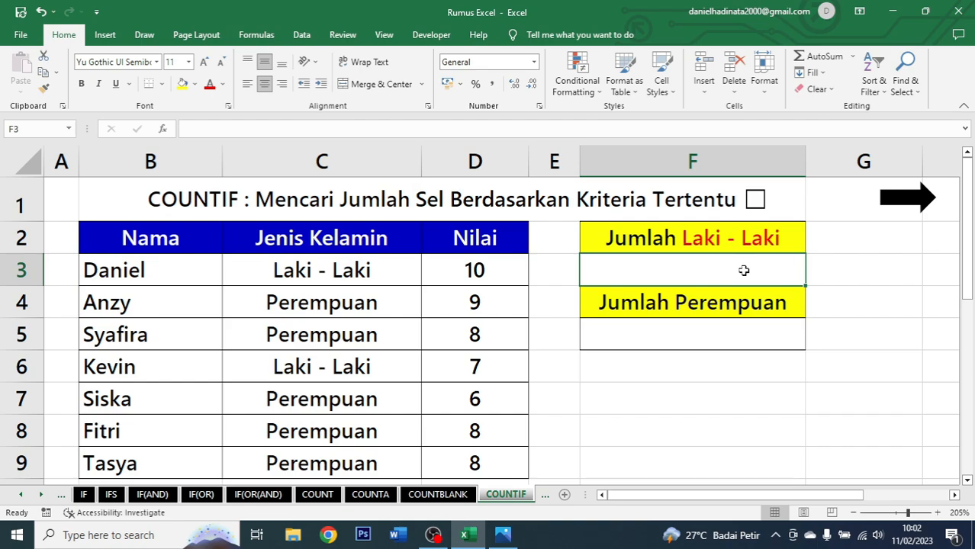
text(=)
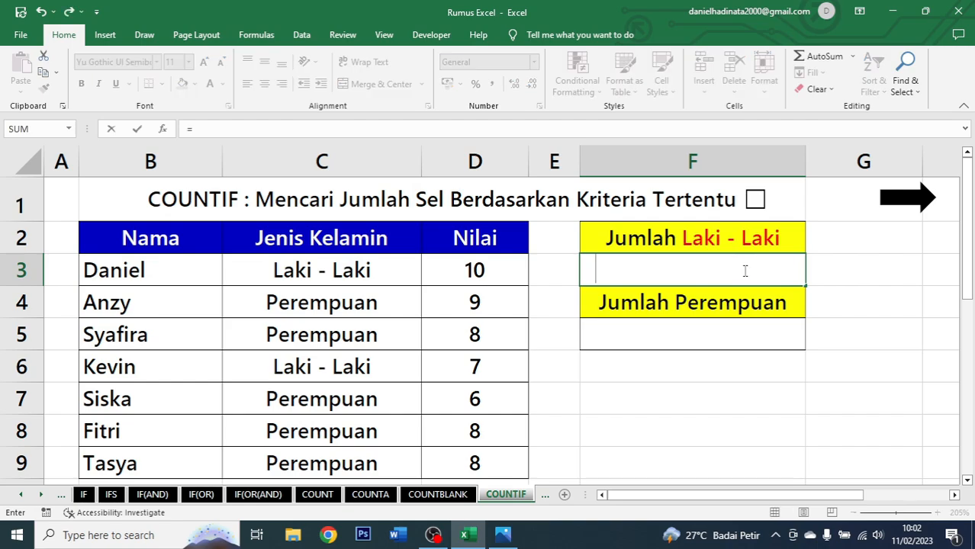
text(c)
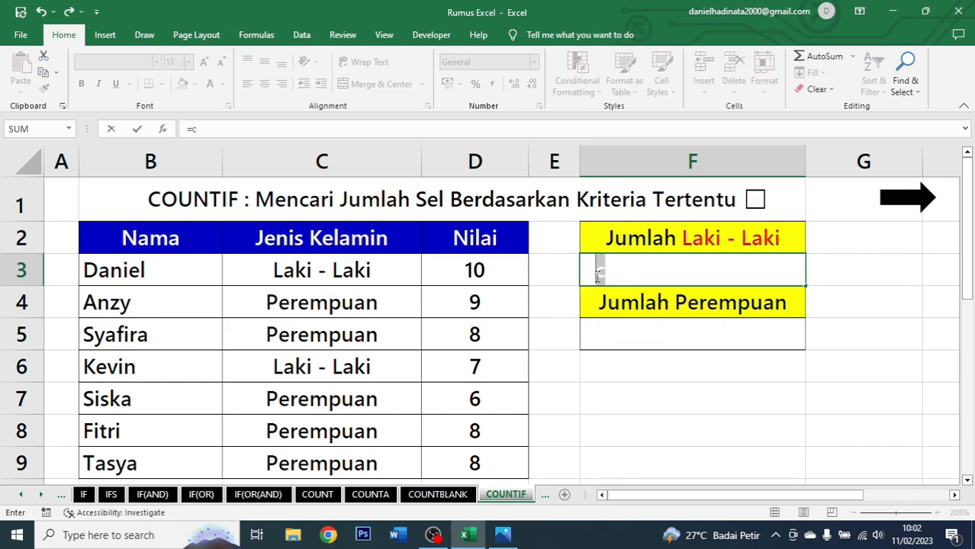
key(Escape)
click(220, 84)
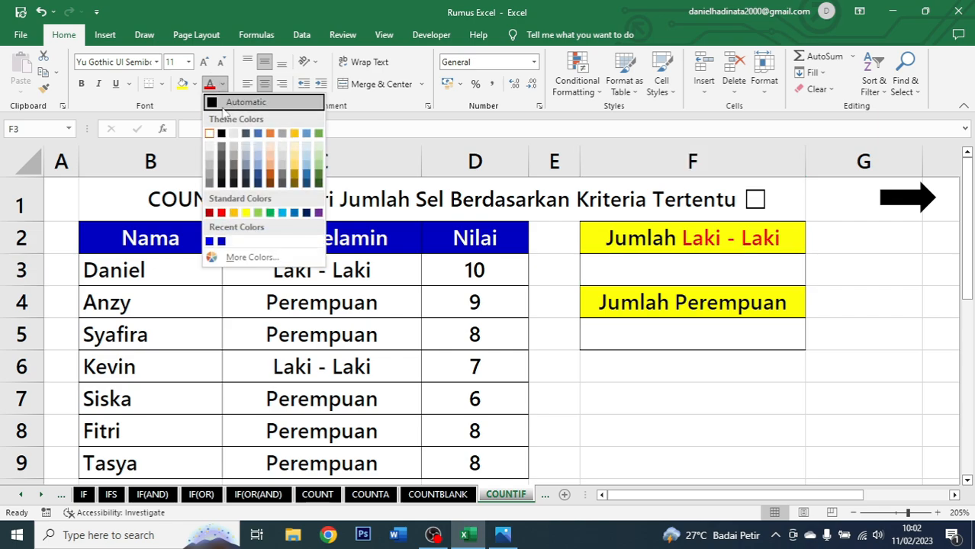
key(Escape)
Enter =COUNTIF(C2:C9;"Laki - Laki") in F3 to count the male students.
text(=)
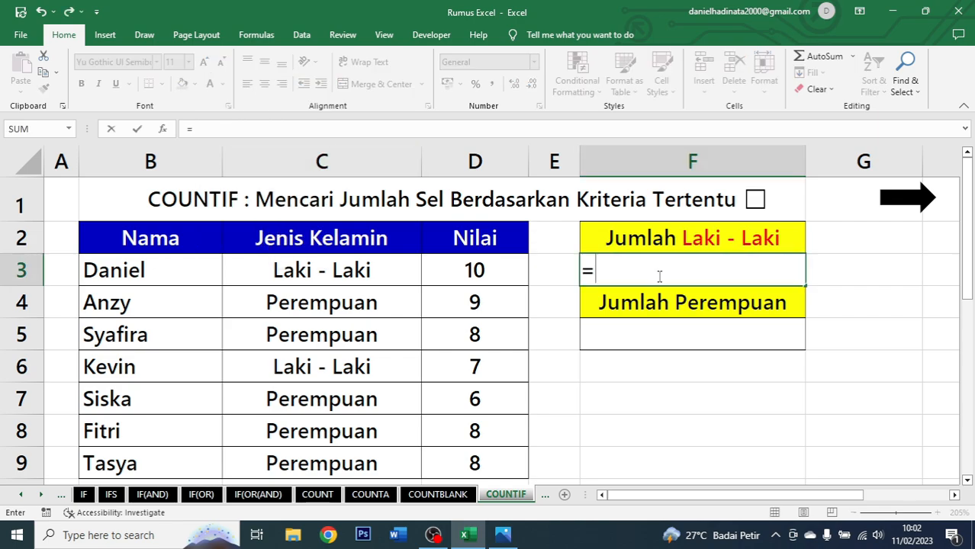
text(countif)
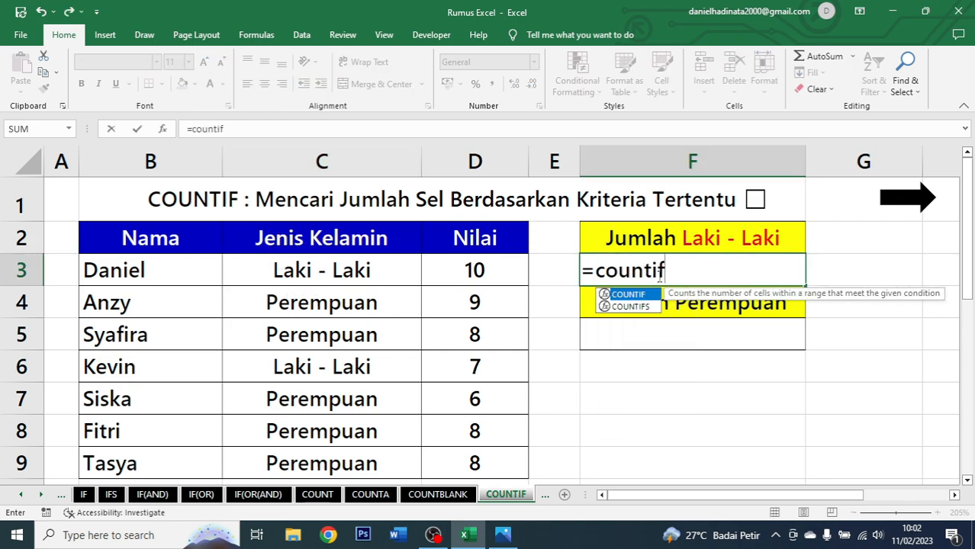
key(Tab)
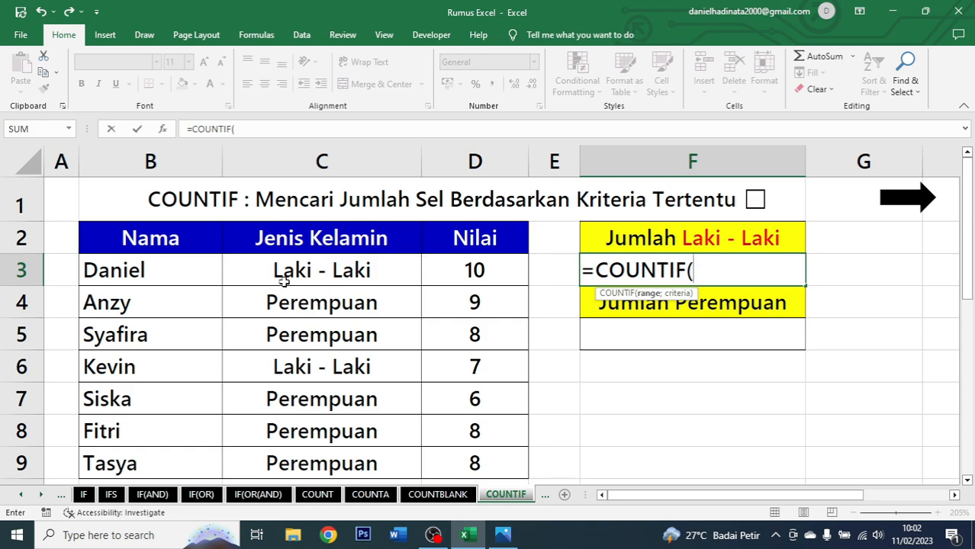
drag(362, 246, 356, 460)
text(;)
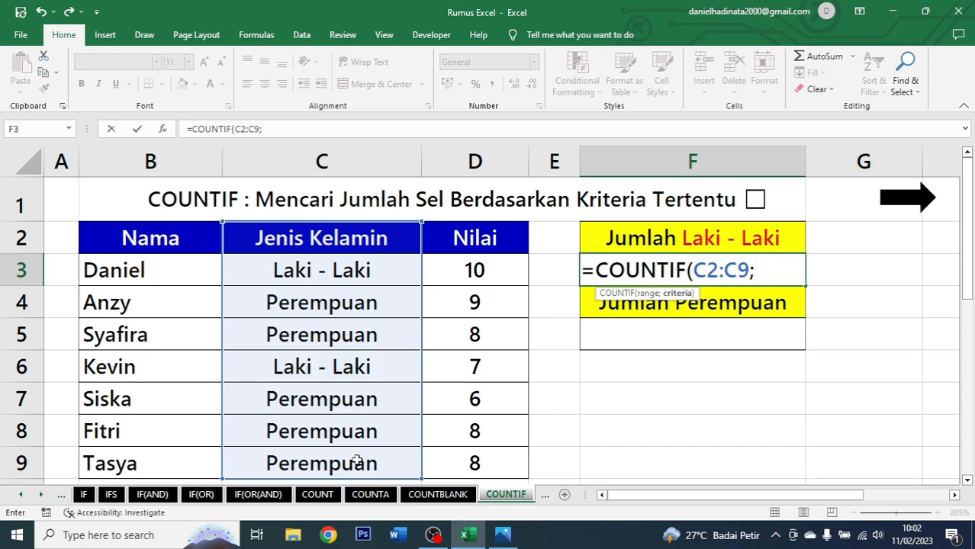
text("Laki - )
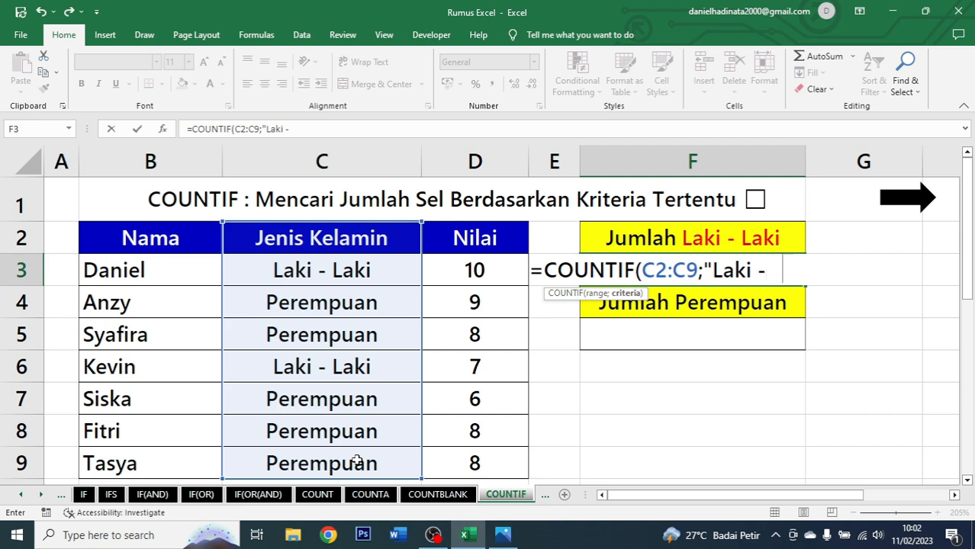
text(Laki)
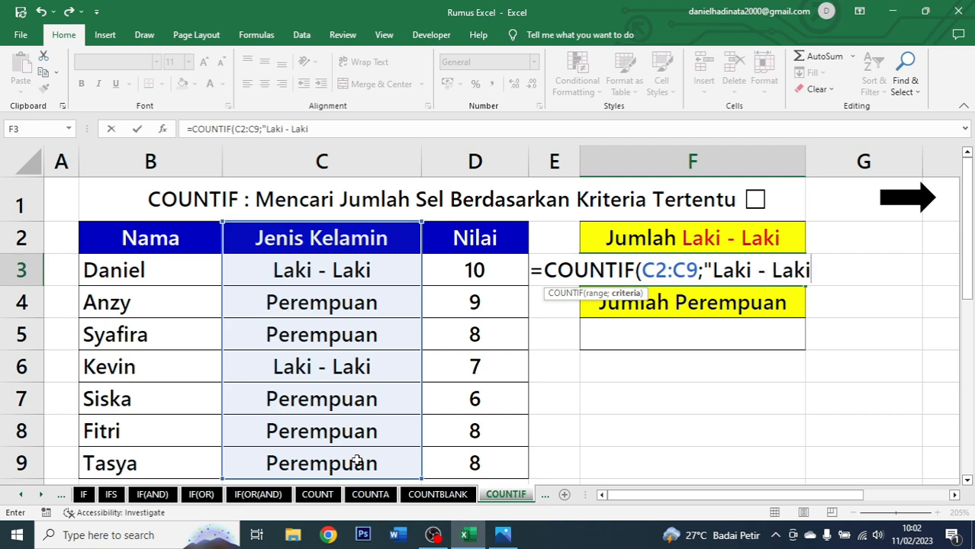
text("))
key(ctrl+Return)
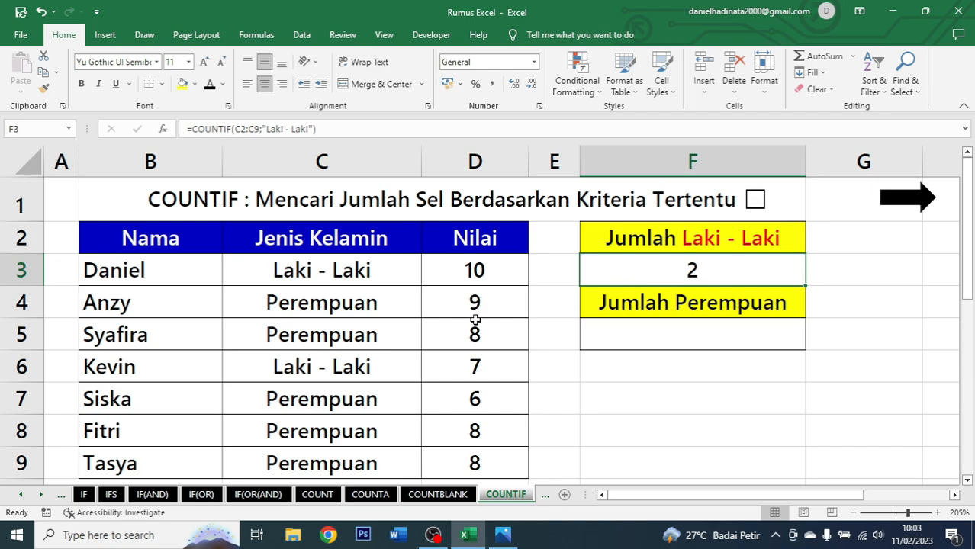
Select the Laki - Laki cells C3 and C6 to check them against the COUNTIF result.
click(375, 278)
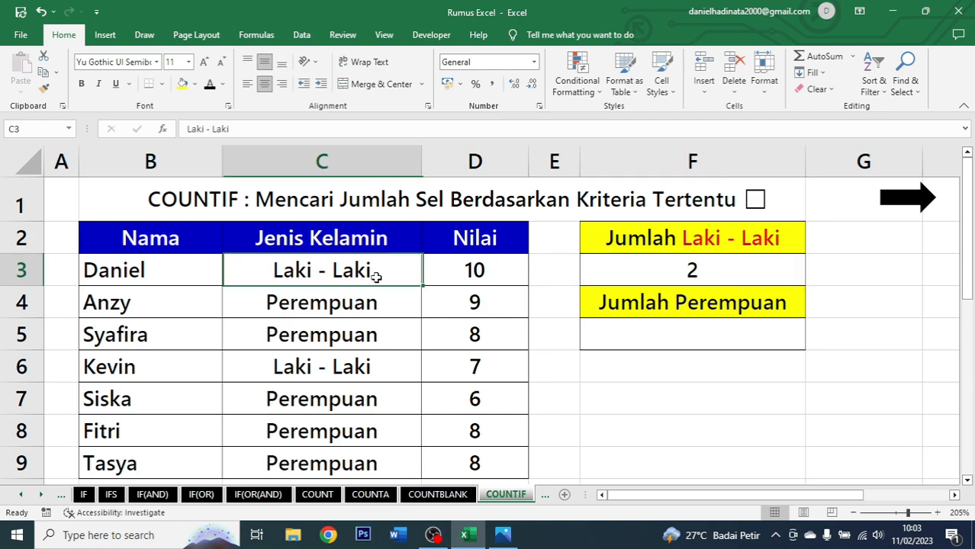
ctrl+click(334, 363)
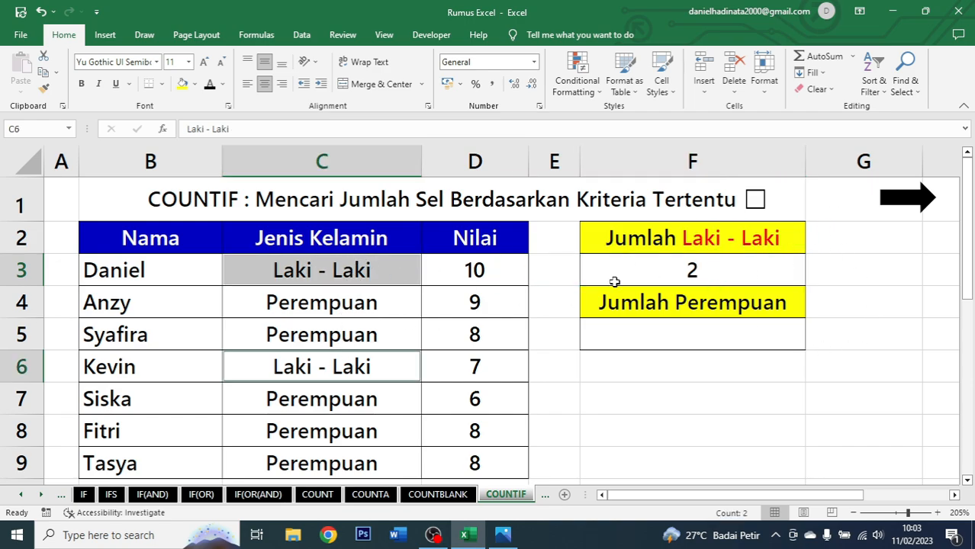
Enter =COUNTIF(C2:C9;"Perempuan") in F5 to count the female students.
click(688, 334)
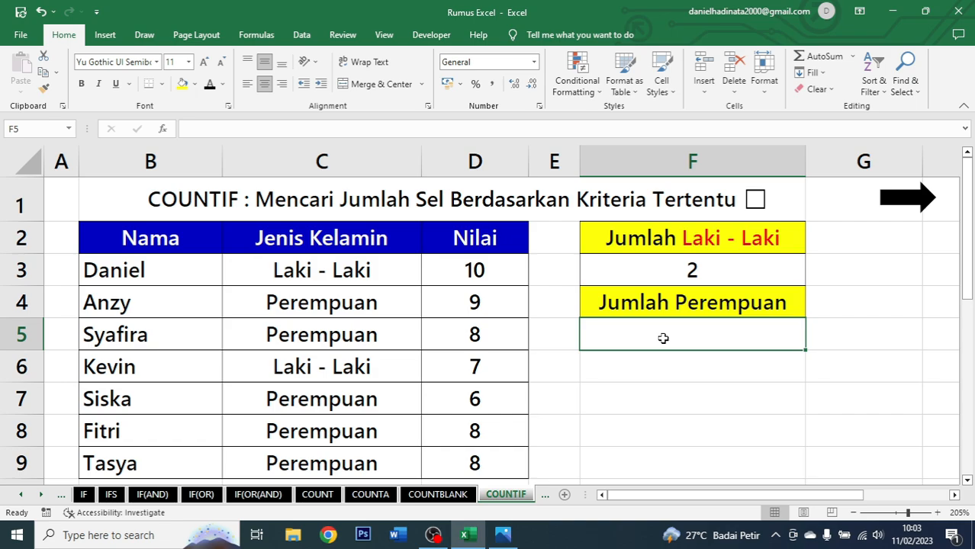
text(=)
key(Escape)
text(=counti)
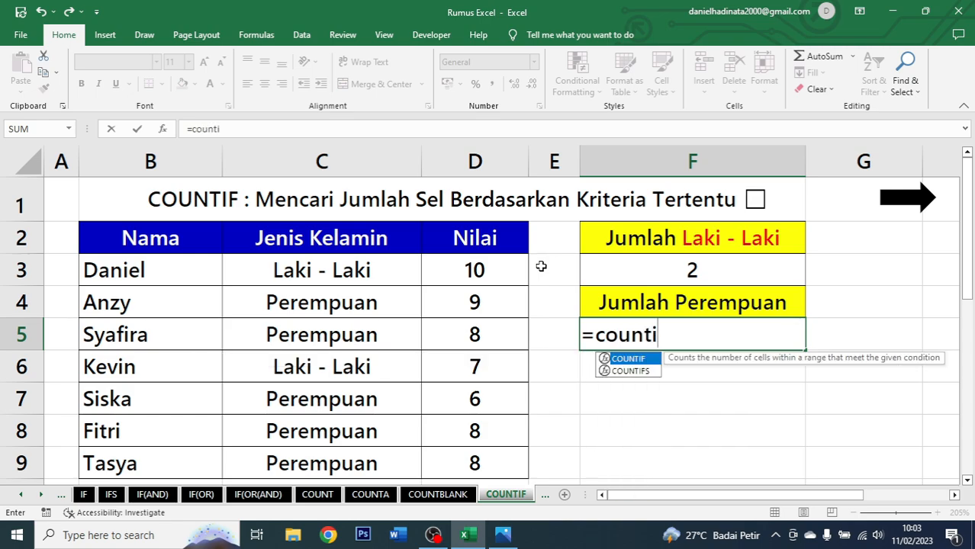
text(f)
key(Tab)
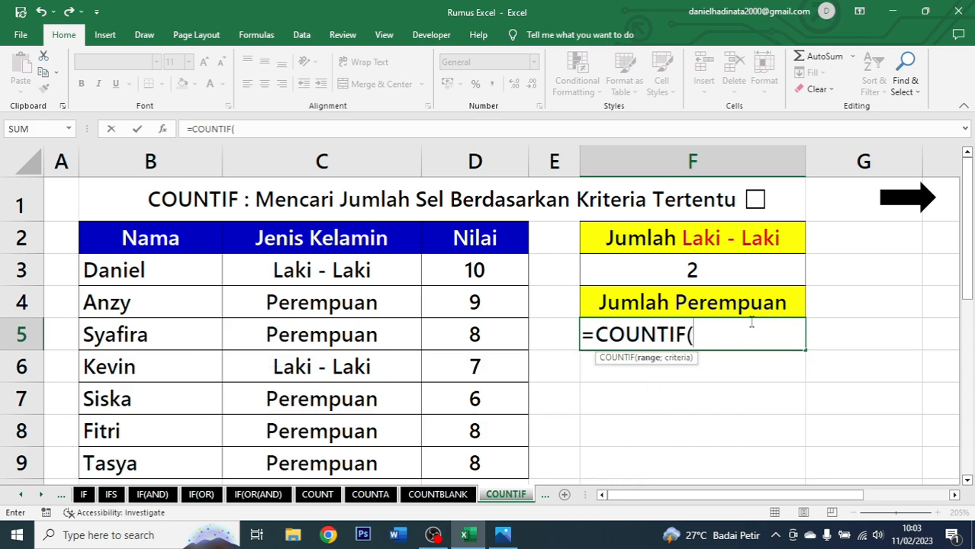
drag(385, 244, 385, 455)
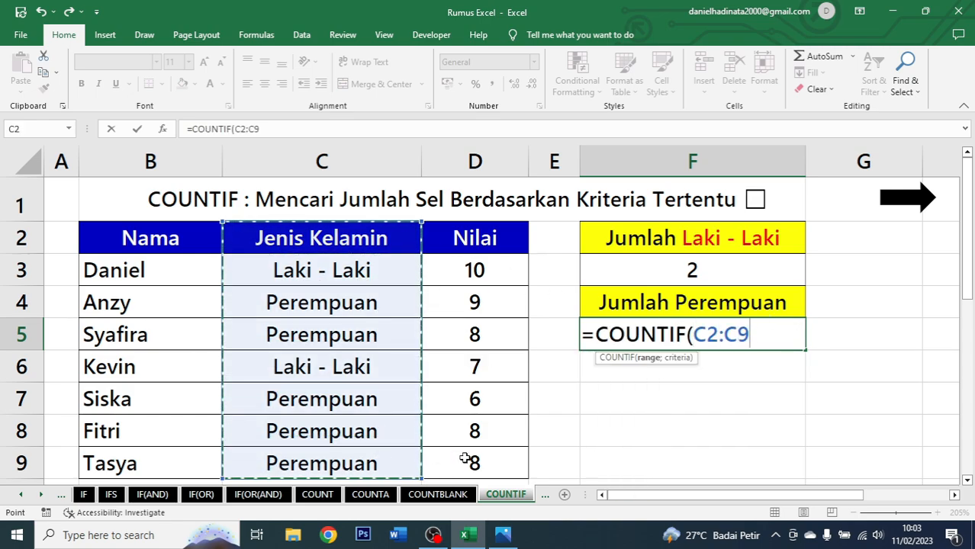
text(;)
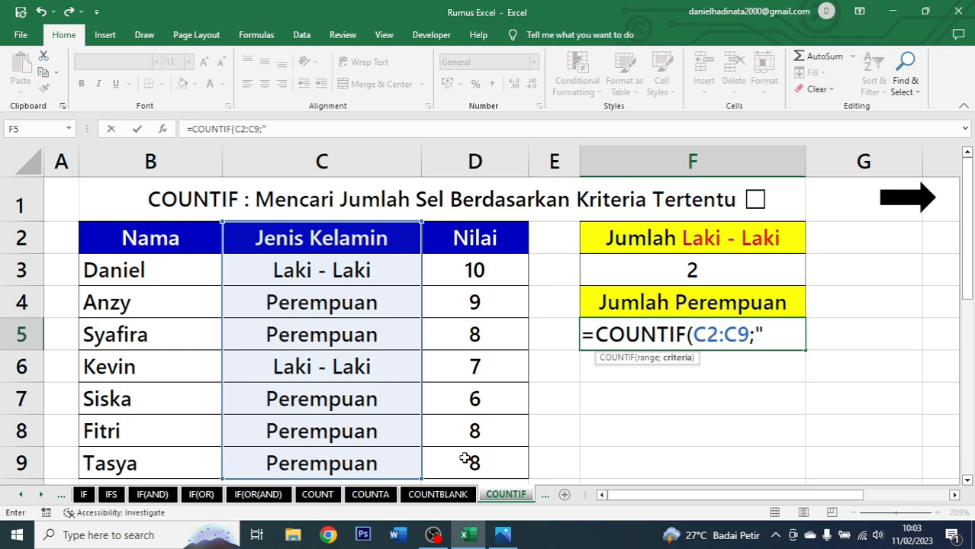
text("Peremp)
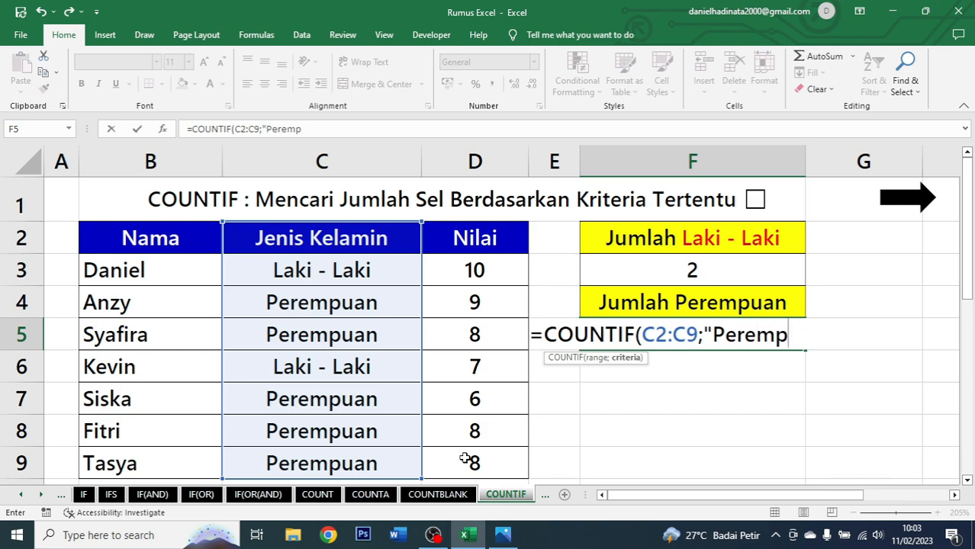
text(uan"))
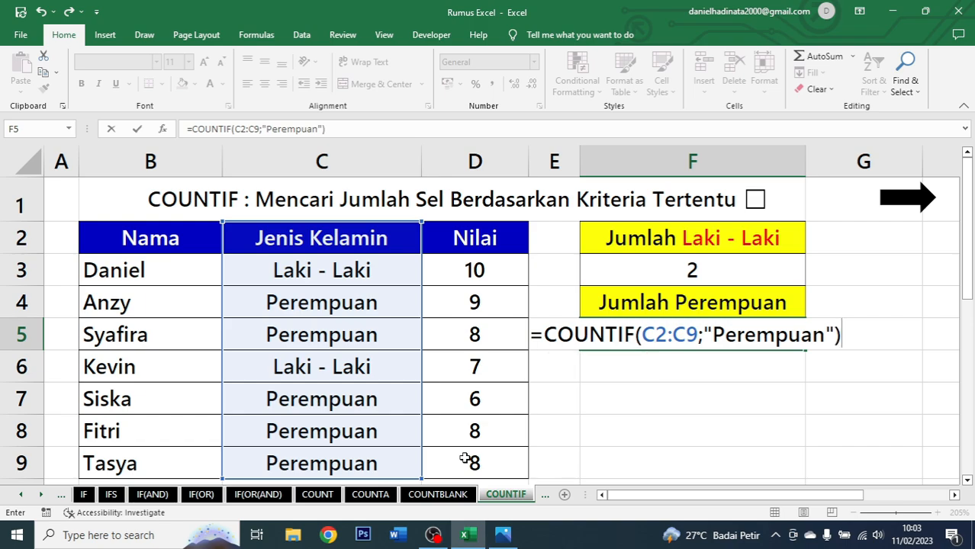
key(ctrl+Return)
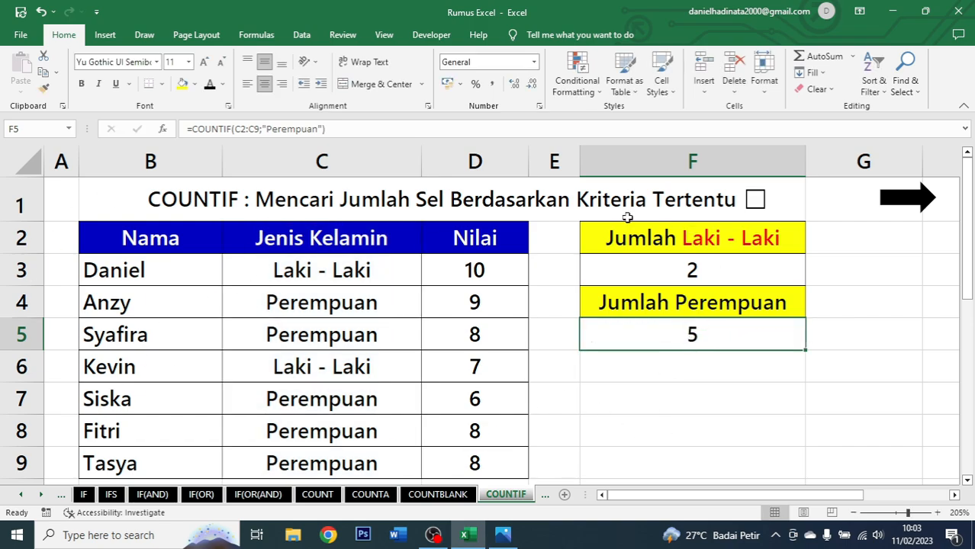
Select the Perempuan cells C4, C5, C7, C8 and C9 to check them against the F5 result.
click(353, 303)
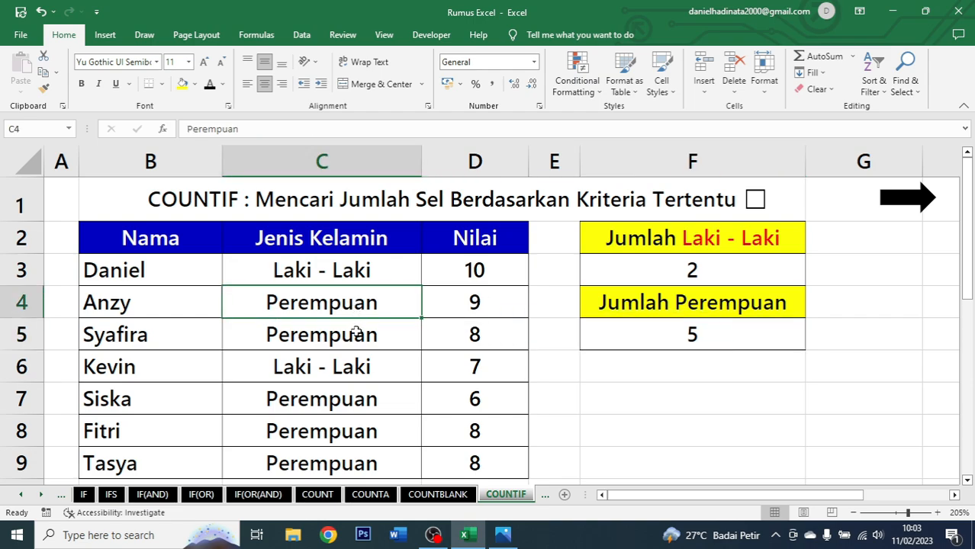
ctrl+click(355, 333)
ctrl+click(357, 398)
ctrl+click(358, 431)
ctrl+click(366, 465)
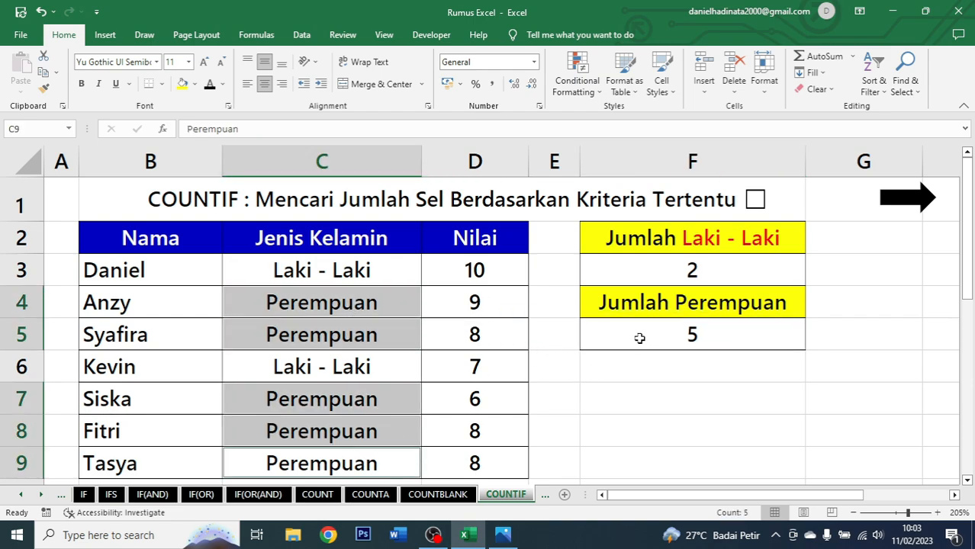
click(736, 342)
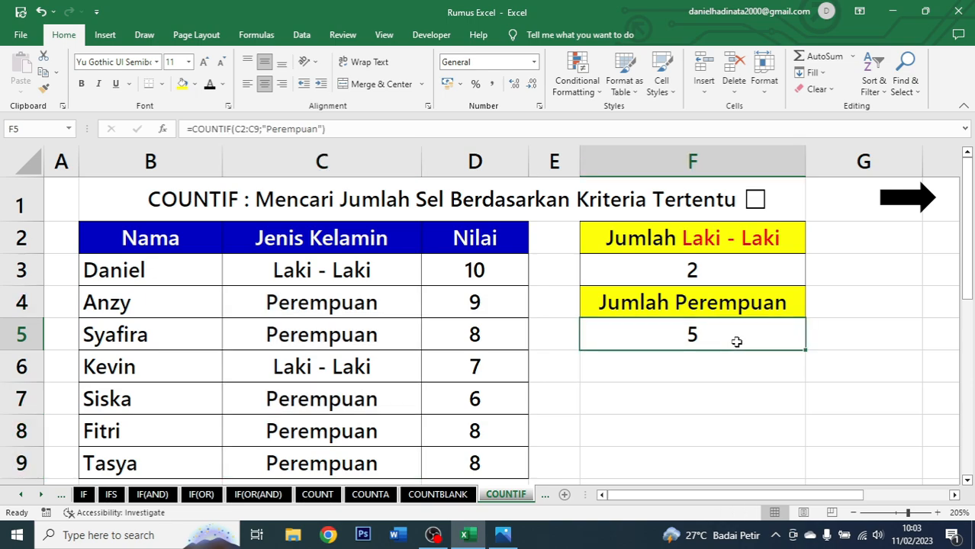
Tick the checkbox beside the COUNTIF title and go on to the COUNTIFS sheet.
click(757, 203)
click(911, 207)
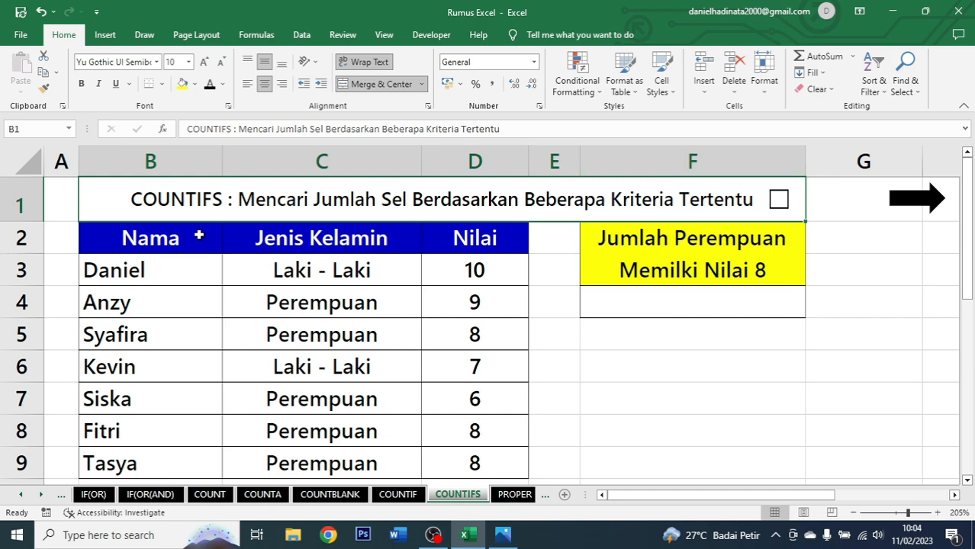
Examine the Nama, Jenis Kelamin and Nilai columns of the COUNTIFS table and select the F2 heading.
drag(200, 235, 474, 461)
drag(176, 242, 154, 451)
drag(324, 241, 323, 464)
drag(509, 234, 475, 464)
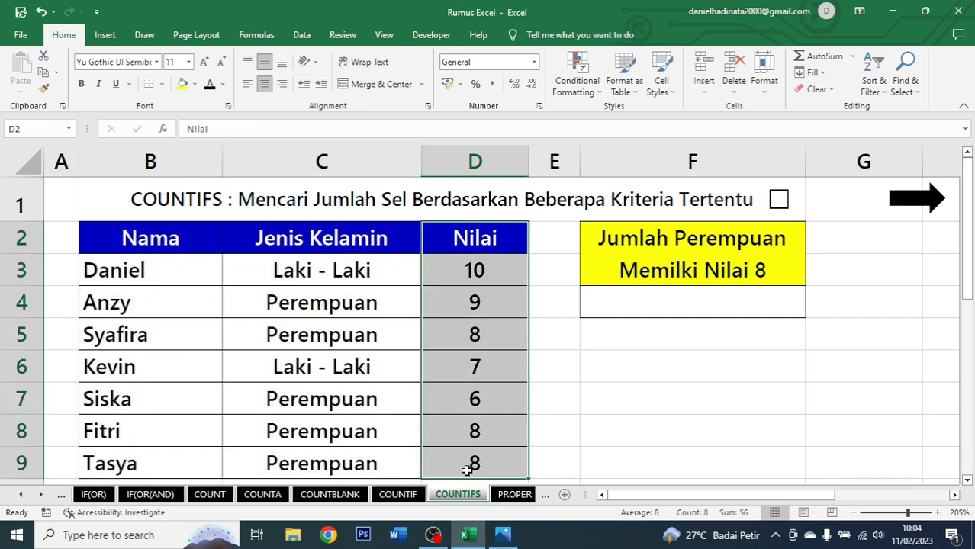
click(642, 252)
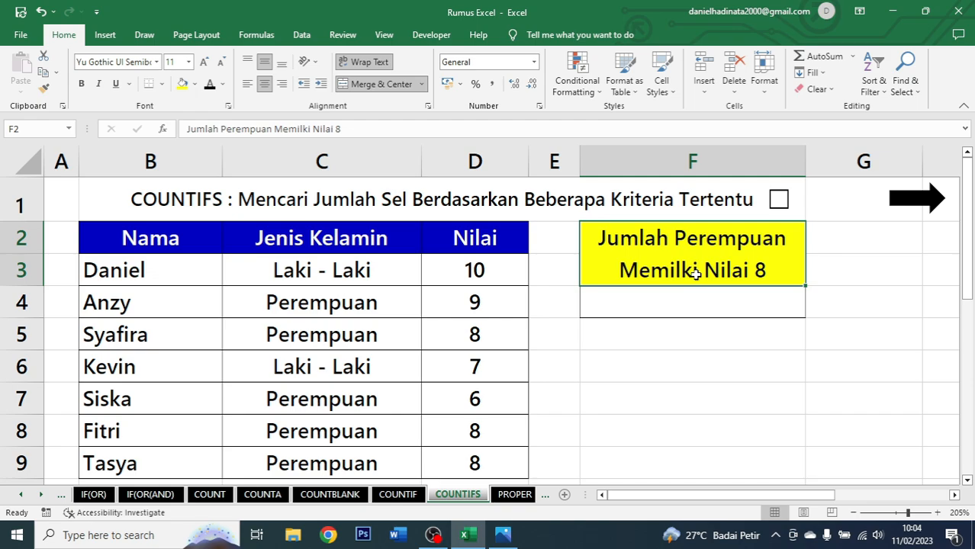
Colour the words "Perempuan" and "Nilai 8" in the F2 heading red.
double_click(676, 240)
drag(677, 240, 791, 251)
click(837, 231)
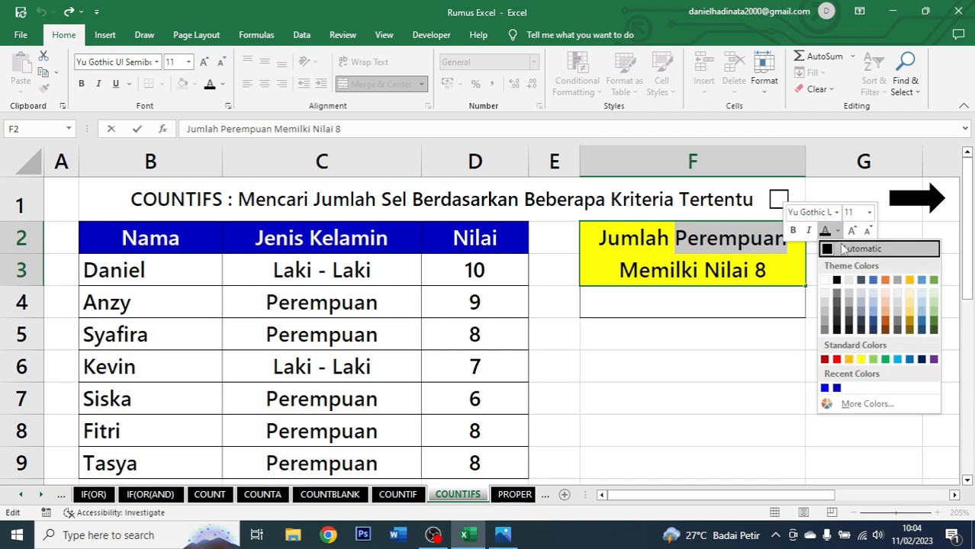
click(833, 353)
click(741, 278)
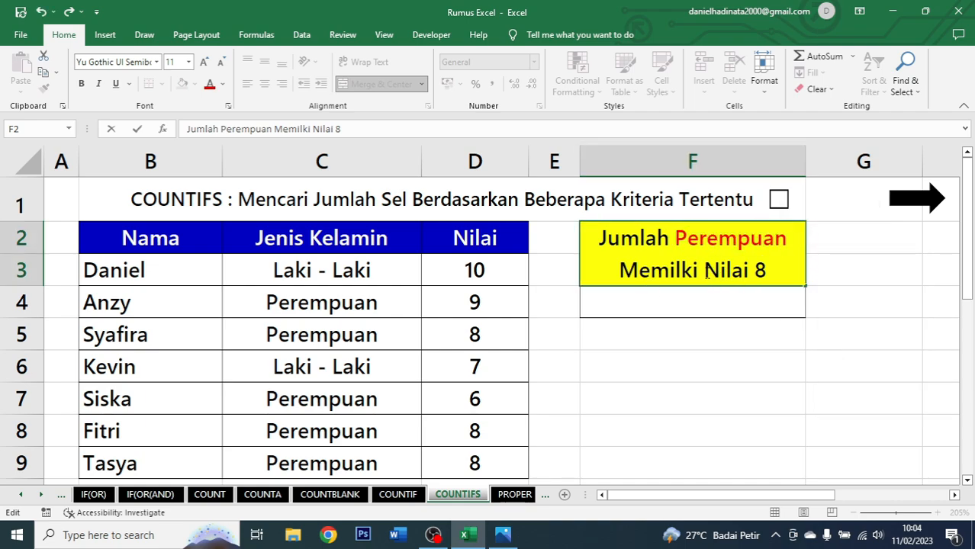
drag(705, 273, 765, 271)
click(803, 253)
key(Return)
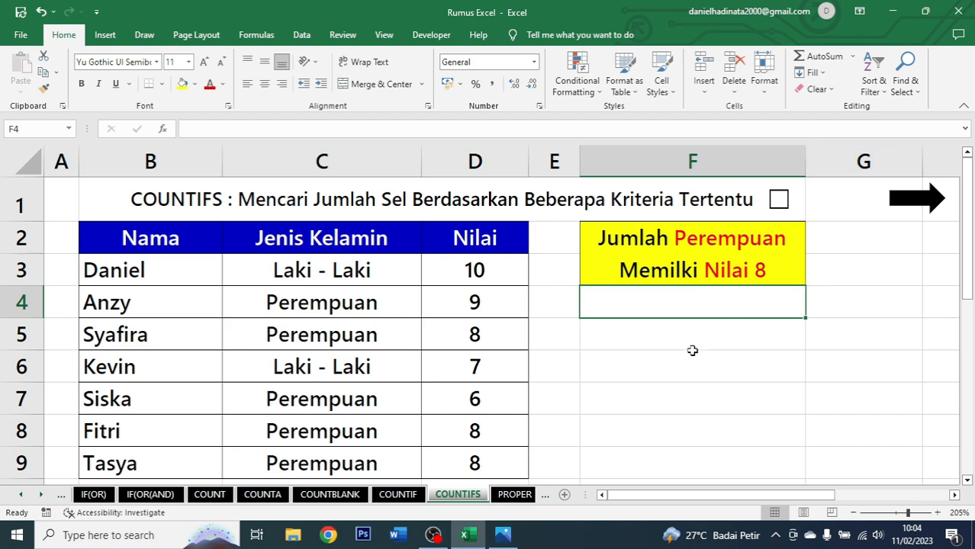
In F4, enter =COUNTIFS(C2:C9;"Perempuan";D2:D9;"8") to count female students with a score of 8.
text(=)
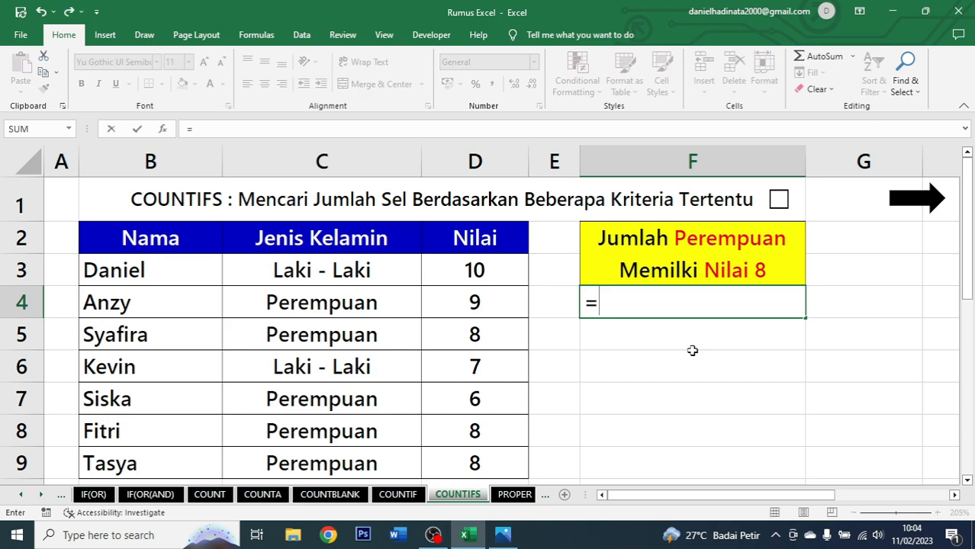
text(countifs)
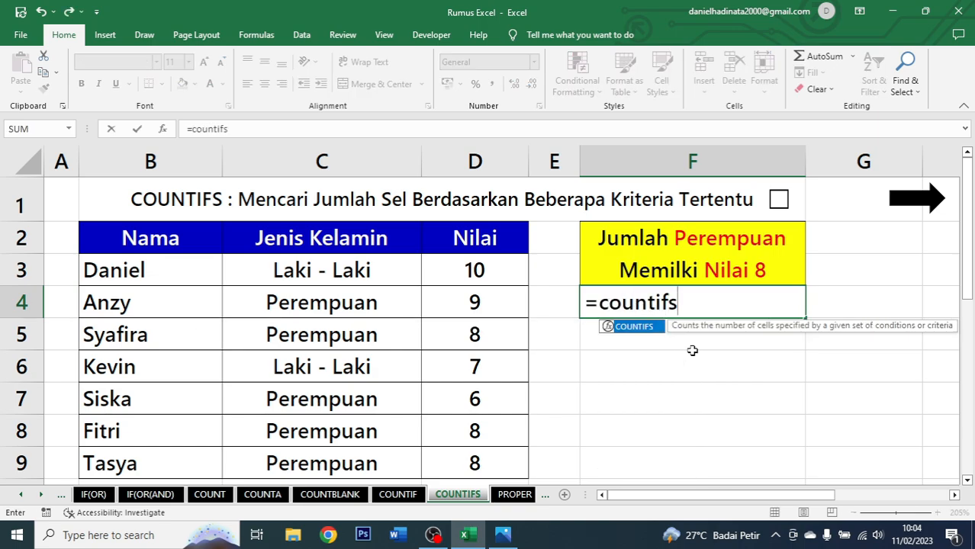
key(Tab)
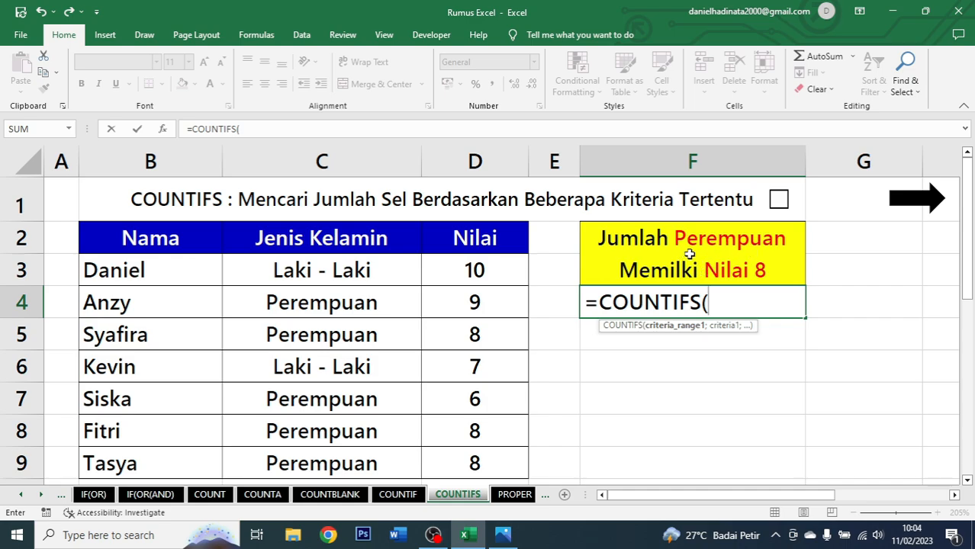
drag(385, 243, 369, 455)
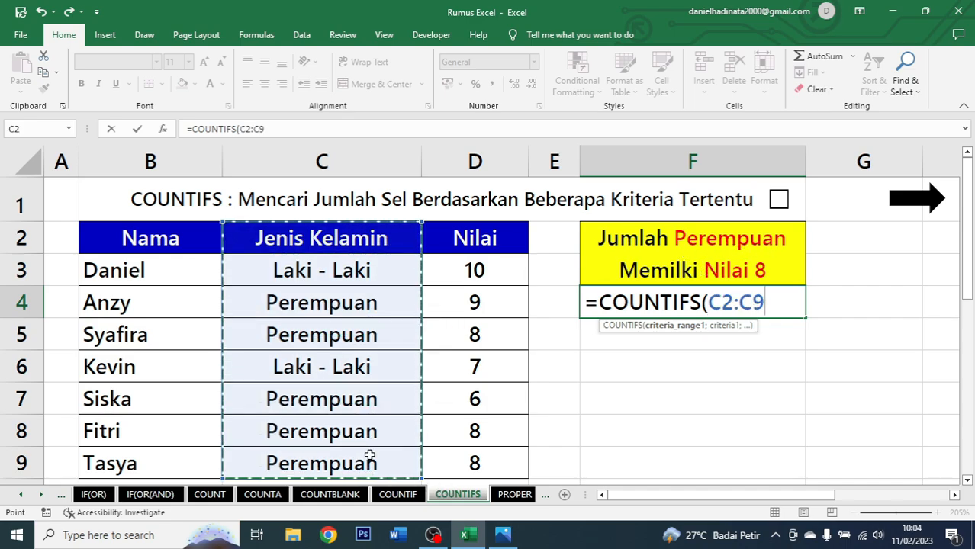
text(;")
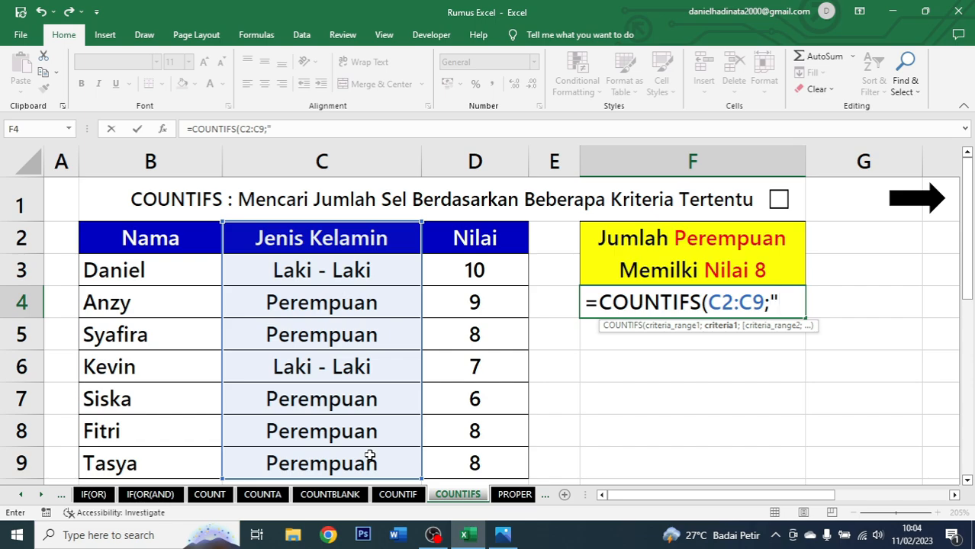
text(Perempuan)
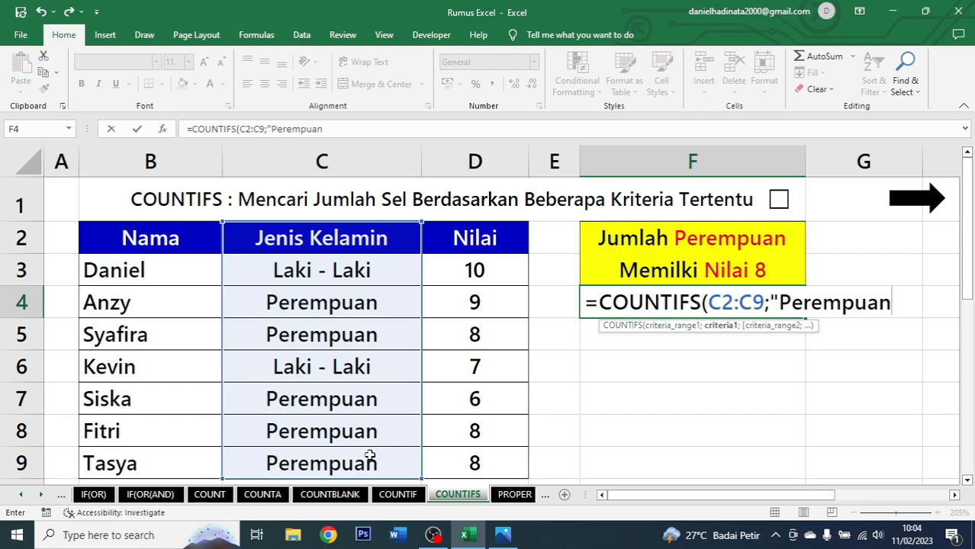
text(";)
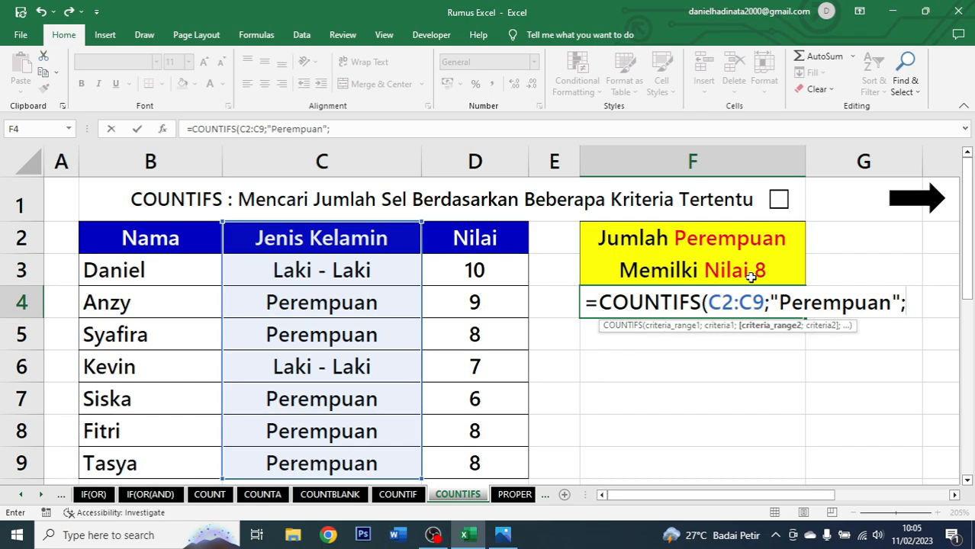
drag(467, 241, 493, 450)
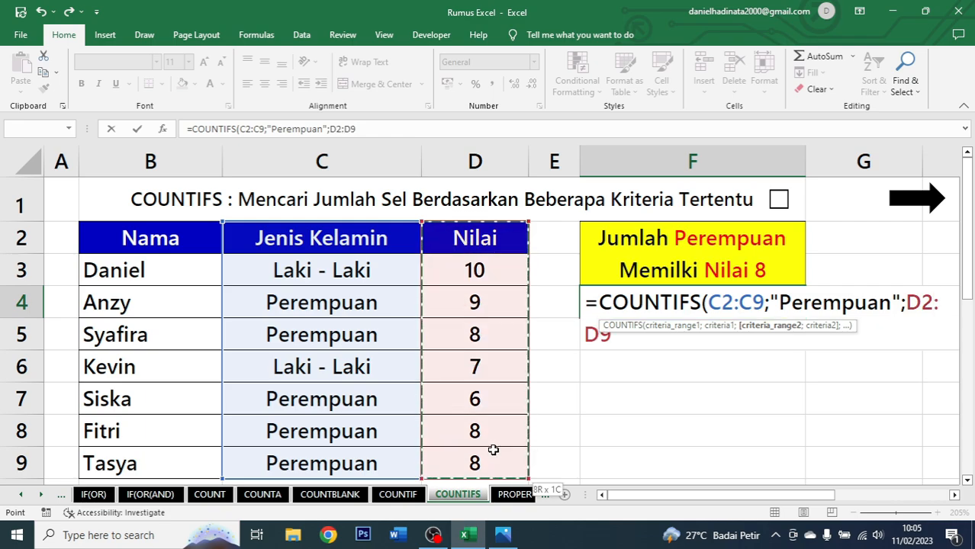
text(;)
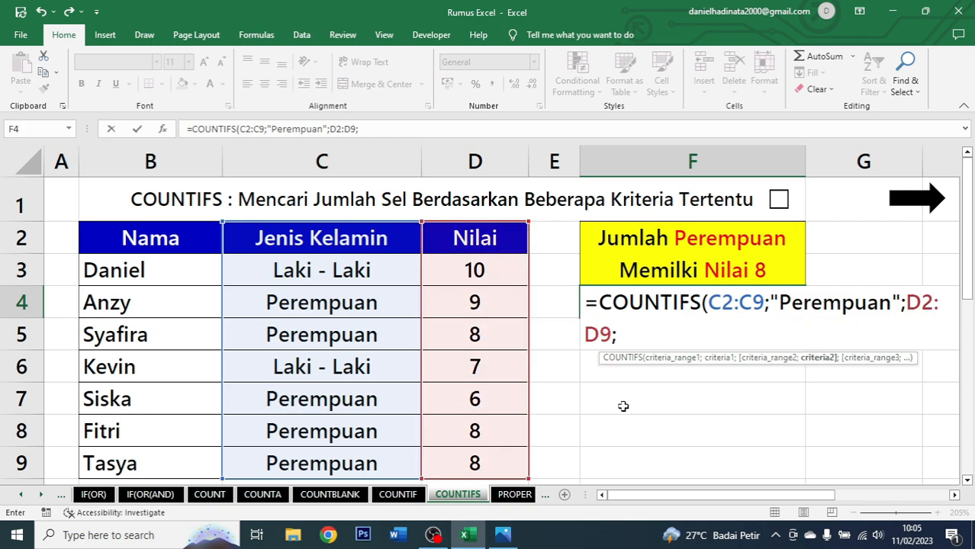
text("8"))
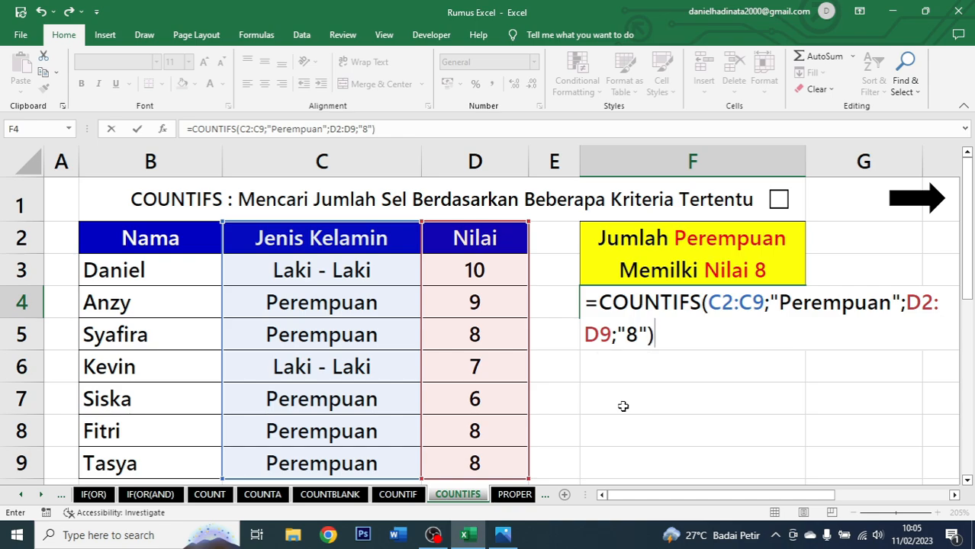
key(ctrl+Return)
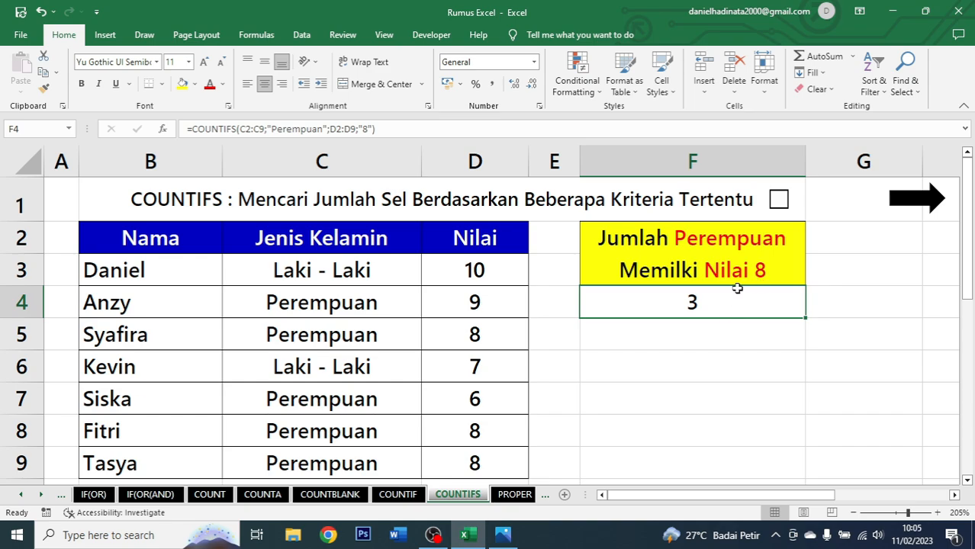
Select the Perempuan rows scoring 8 (C5:D5, C8:D8, C9:D9) to check them against the F4 result.
click(334, 339)
click(363, 308)
click(369, 331)
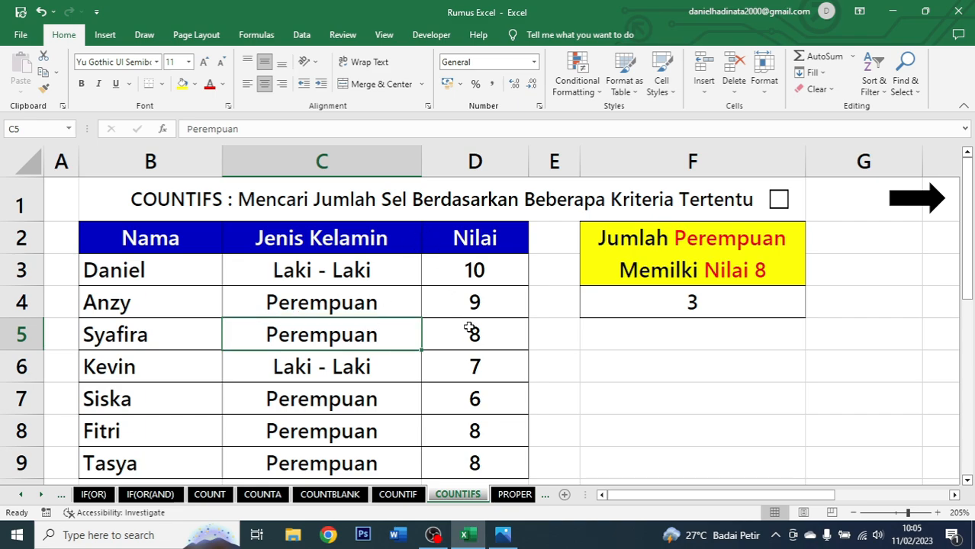
drag(468, 328, 399, 335)
drag(352, 439, 427, 432)
drag(359, 461, 434, 457)
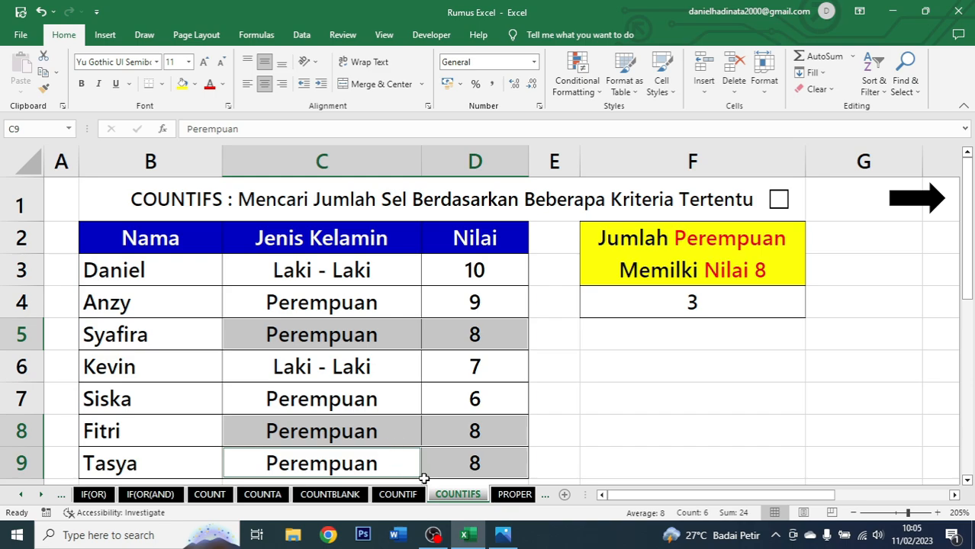
click(720, 301)
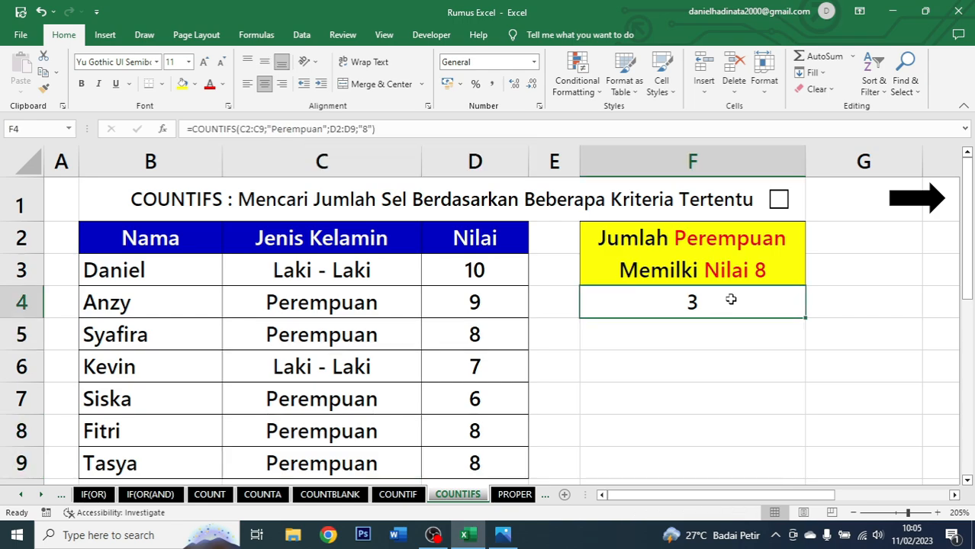
Tick the checkbox beside the COUNTIFS title and go on to the PROPER sheet.
click(779, 200)
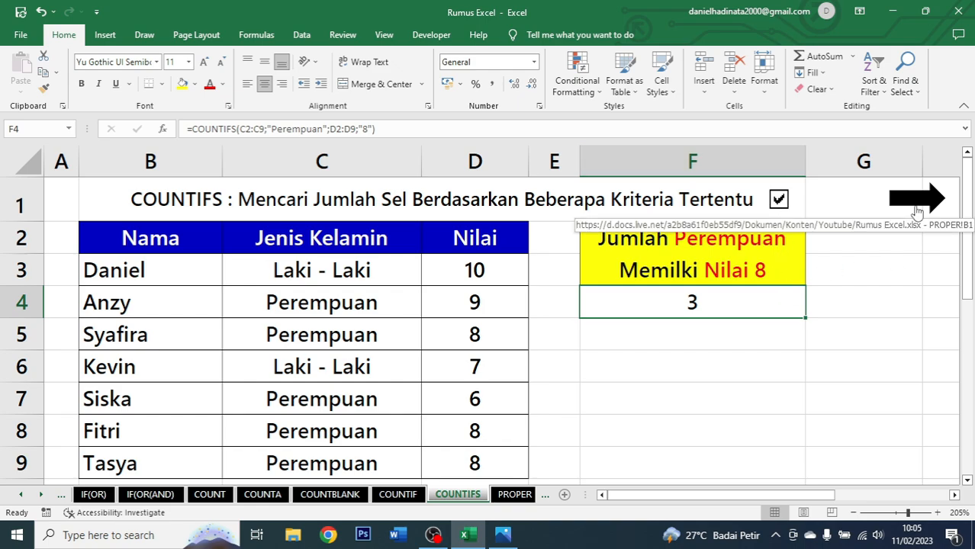
click(919, 198)
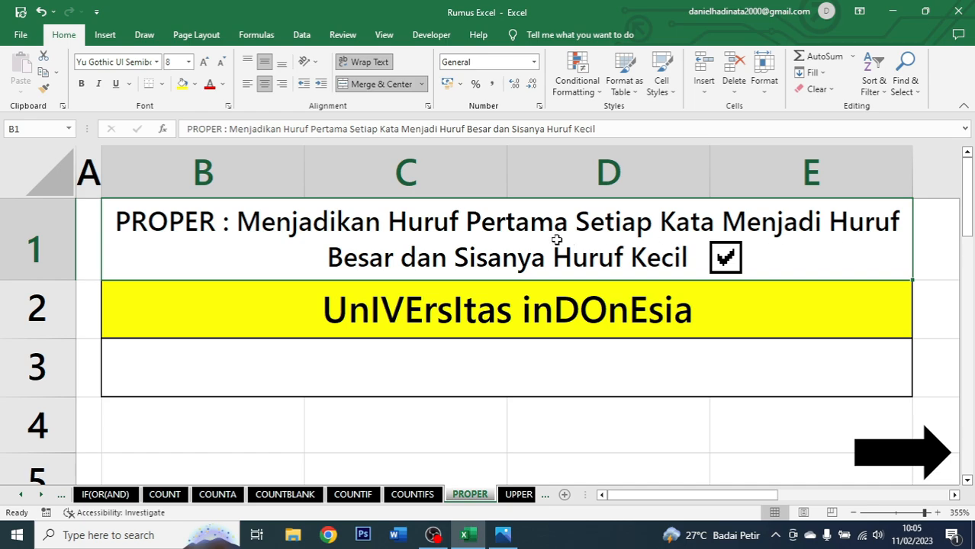
Clear the title checkbox and enter =PROPER(B2) in B3 to convert the text to proper case.
click(734, 255)
click(627, 315)
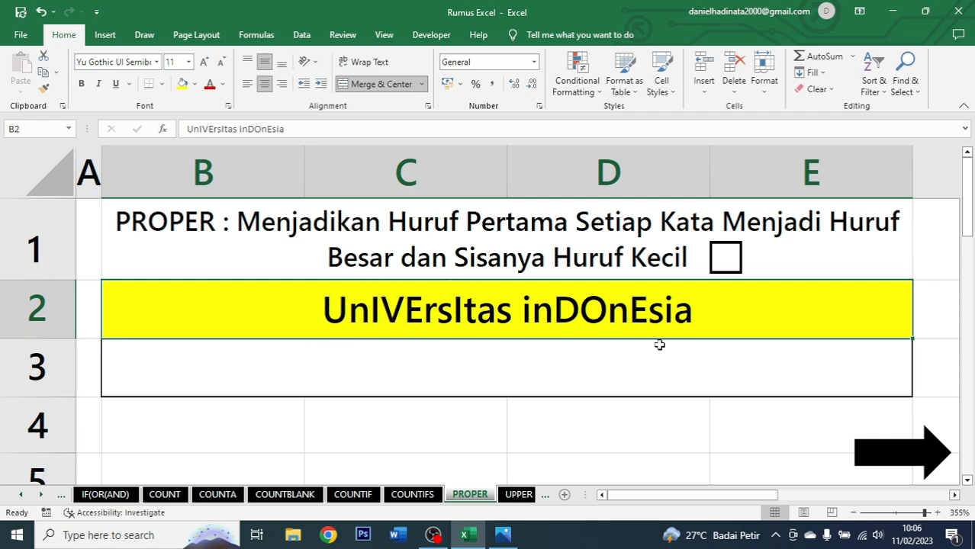
click(485, 377)
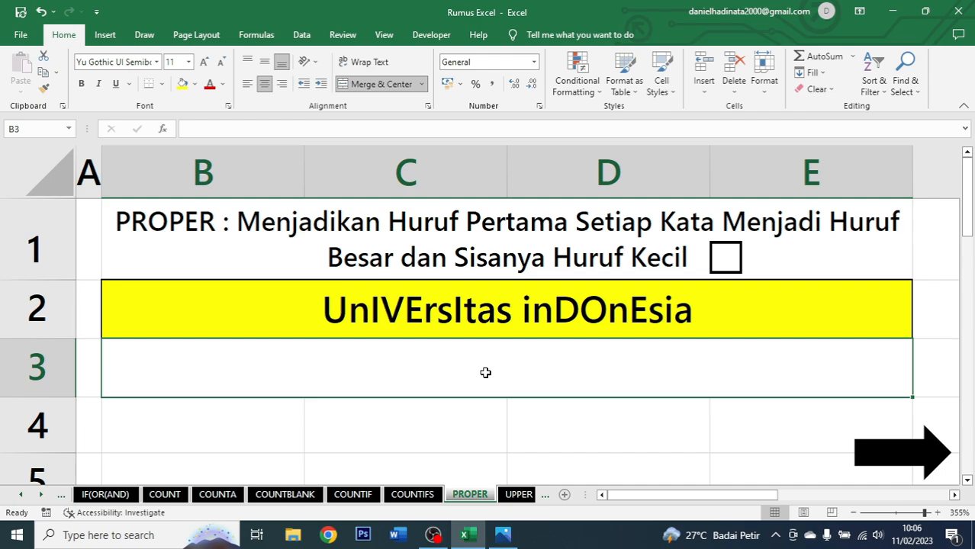
double_click(485, 372)
text(=)
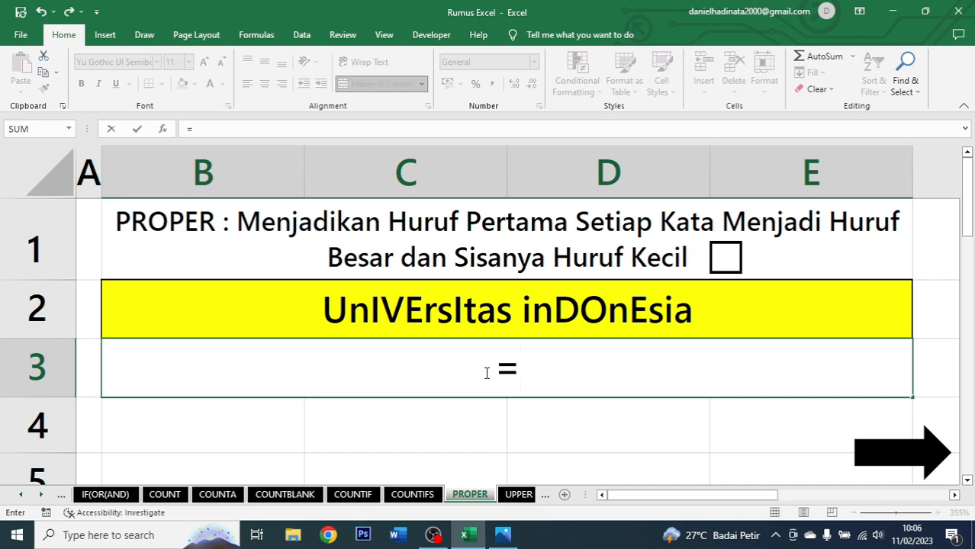
text(proper)
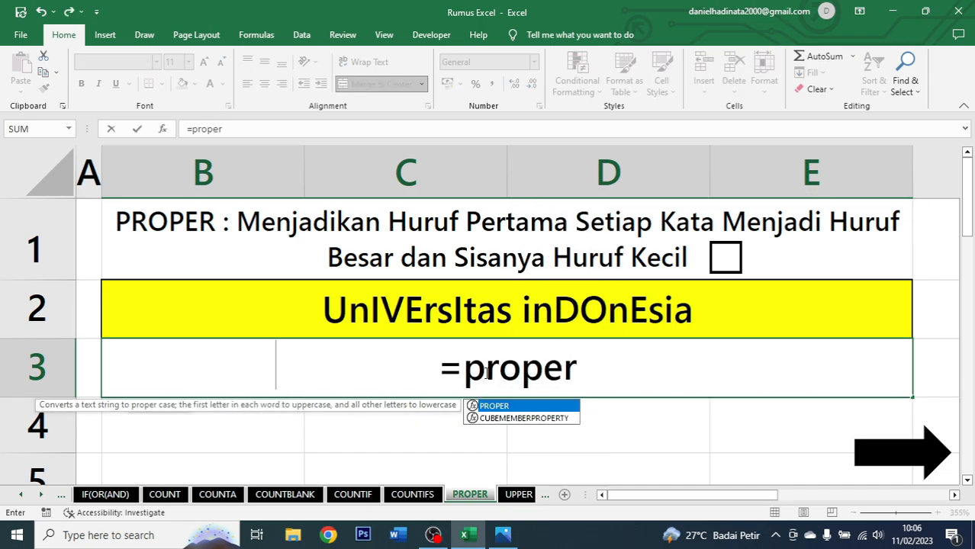
key(Tab)
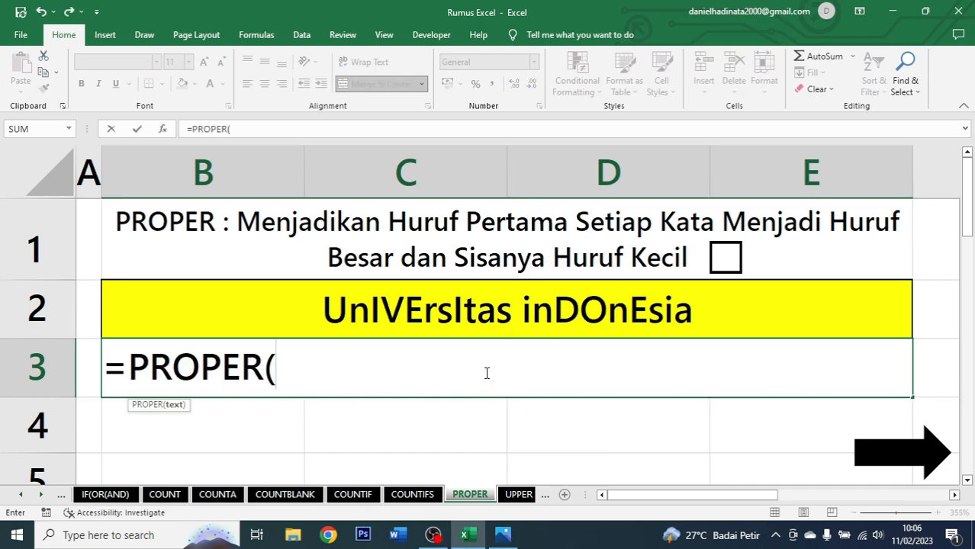
click(699, 306)
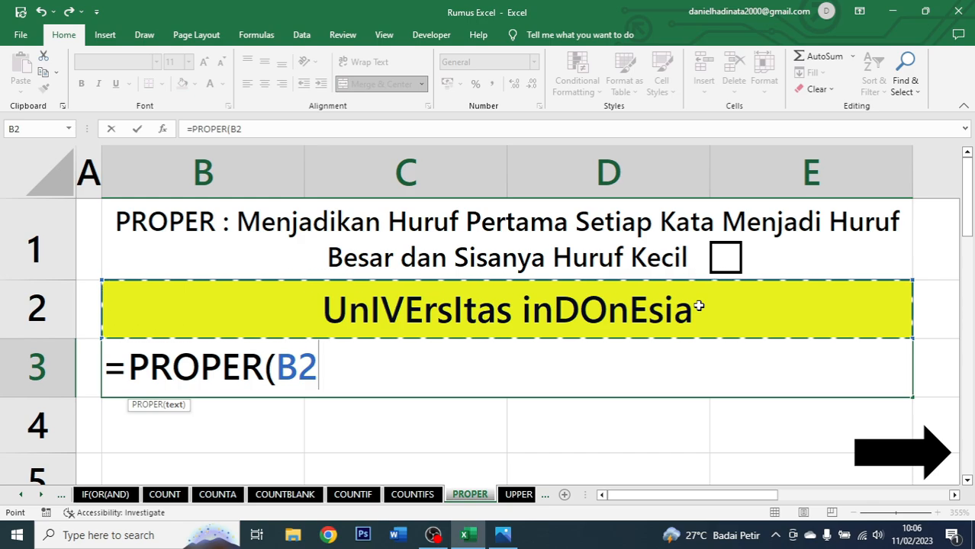
text())
key(Return)
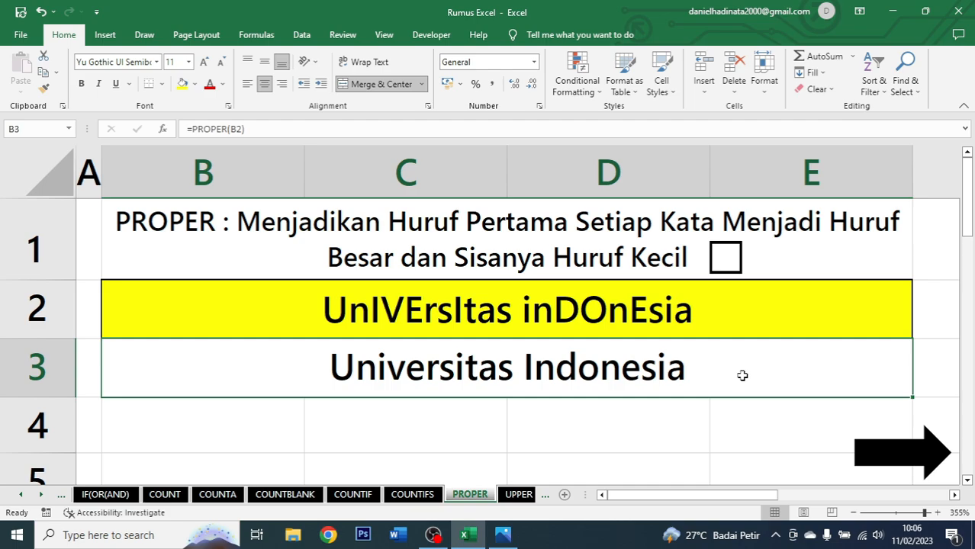
Tick the checkbox beside the PROPER title and go on to the UPPER sheet.
click(724, 258)
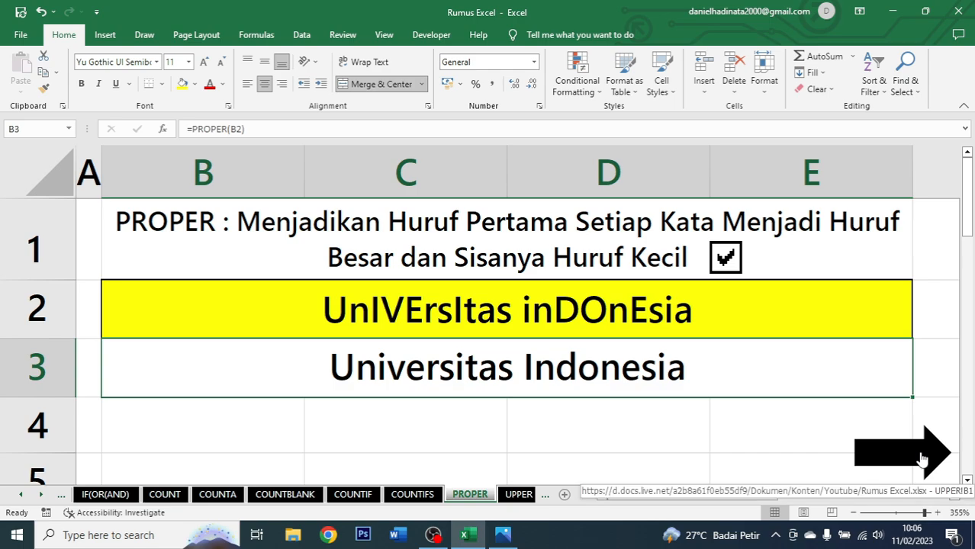
click(921, 458)
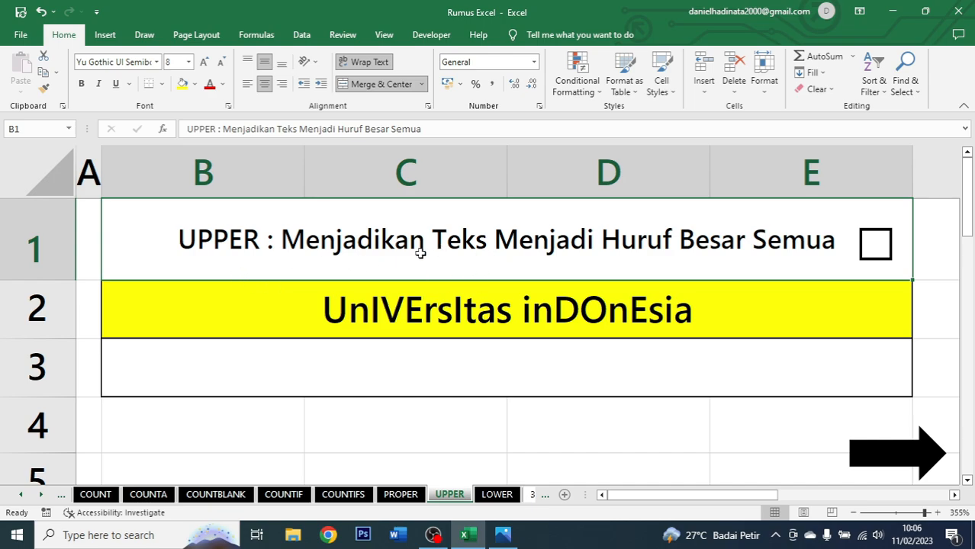
Enter =UPPER(B2) in B3 to convert the text to capital letters.
click(675, 307)
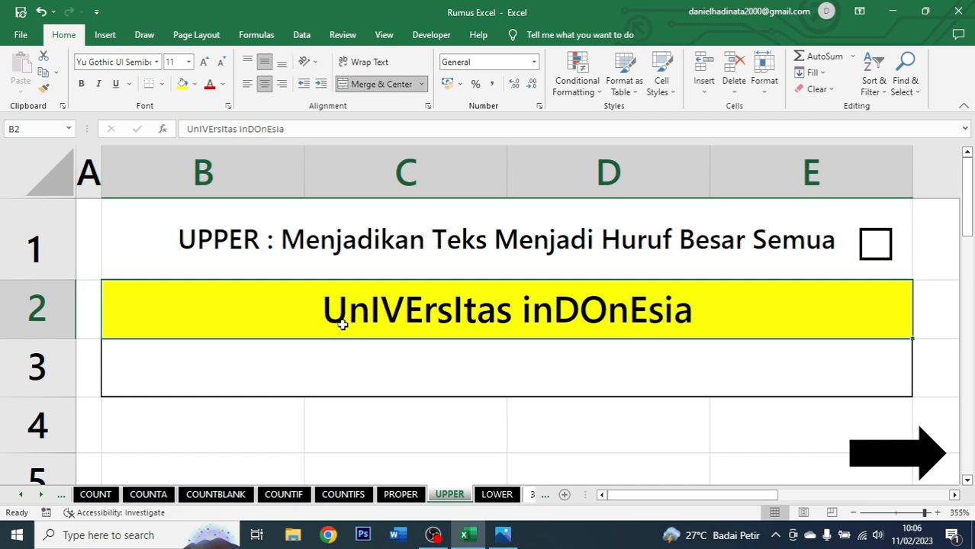
click(561, 368)
click(676, 320)
click(565, 364)
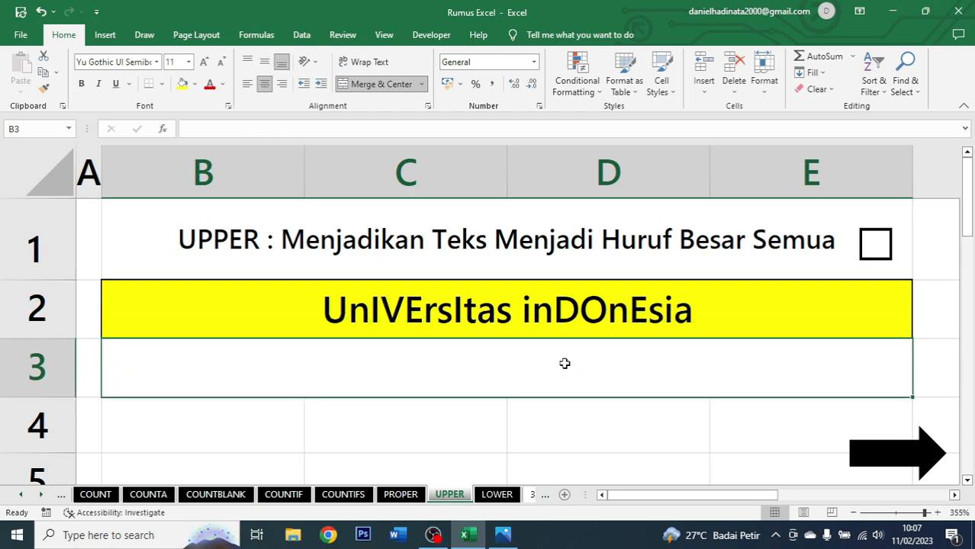
text(=)
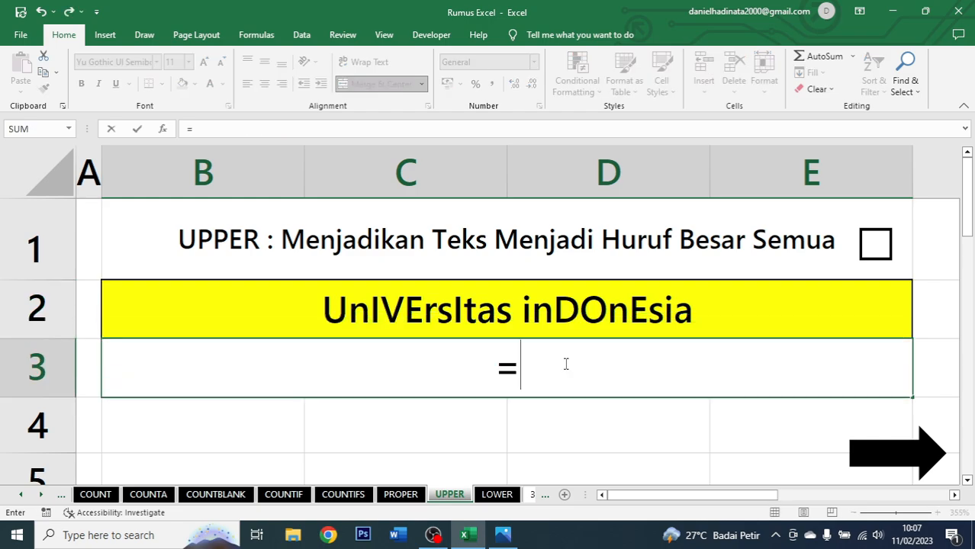
text(upper)
key(Tab)
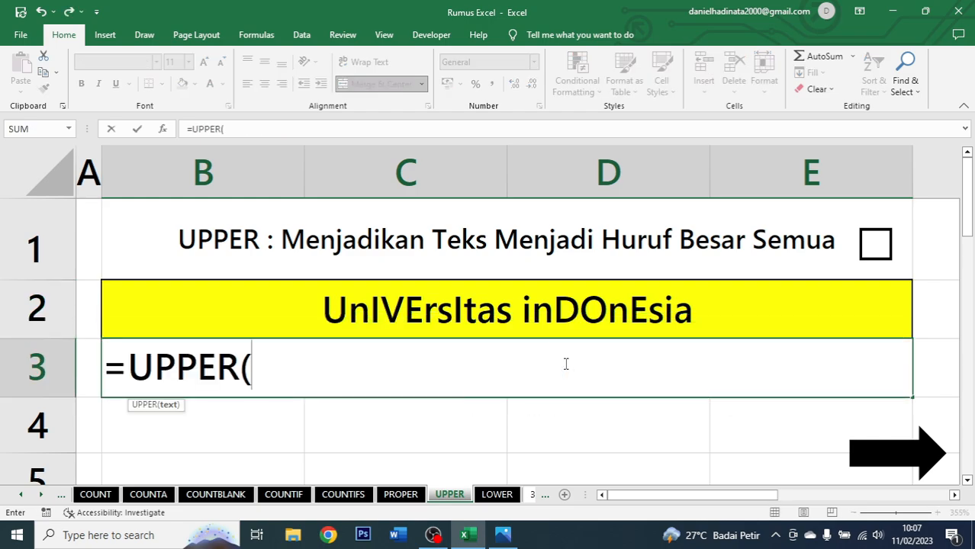
click(581, 320)
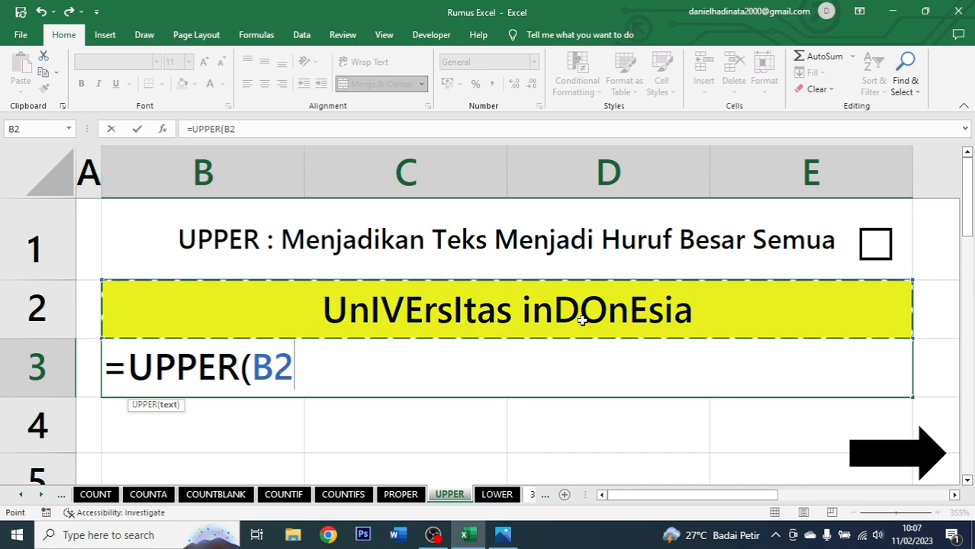
text())
key(ctrl+Return)
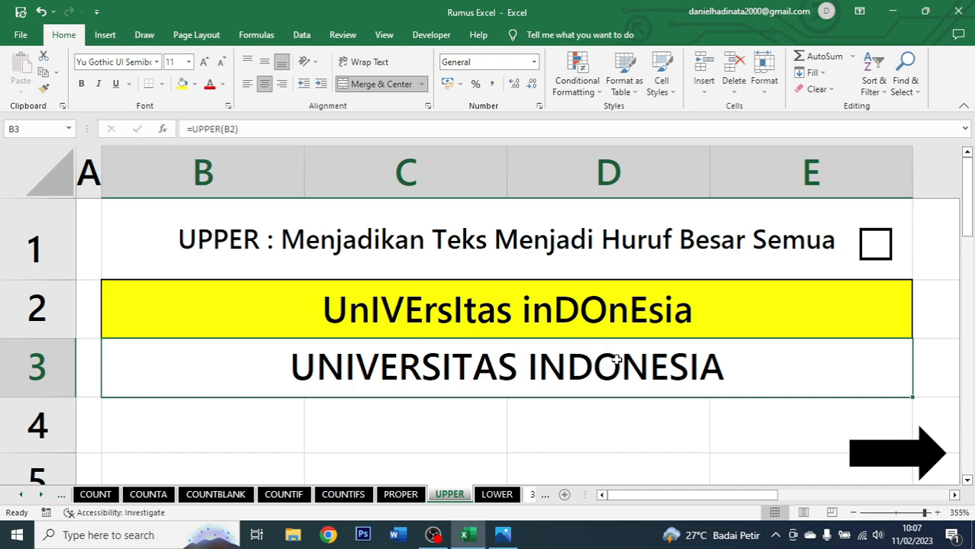
Tick the checkbox beside the UPPER title and go on to the LOWER sheet.
click(869, 245)
click(900, 456)
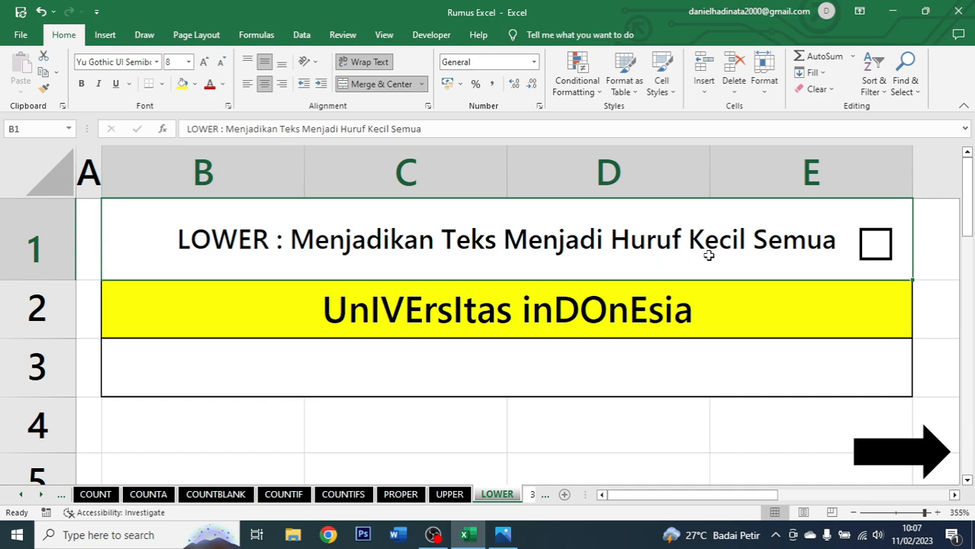
Enter =LOWER(B2) in B3 to convert the text to lower case, and centre it.
click(727, 320)
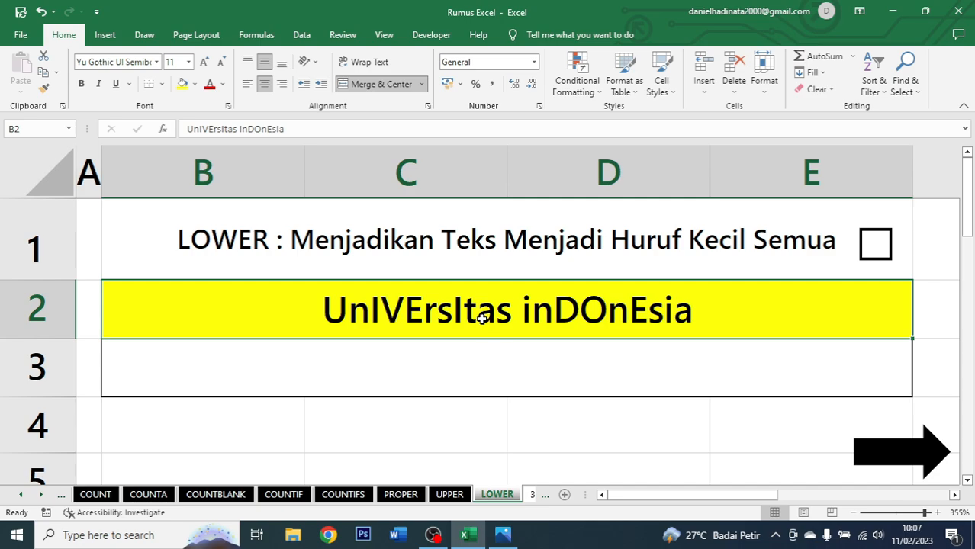
click(534, 356)
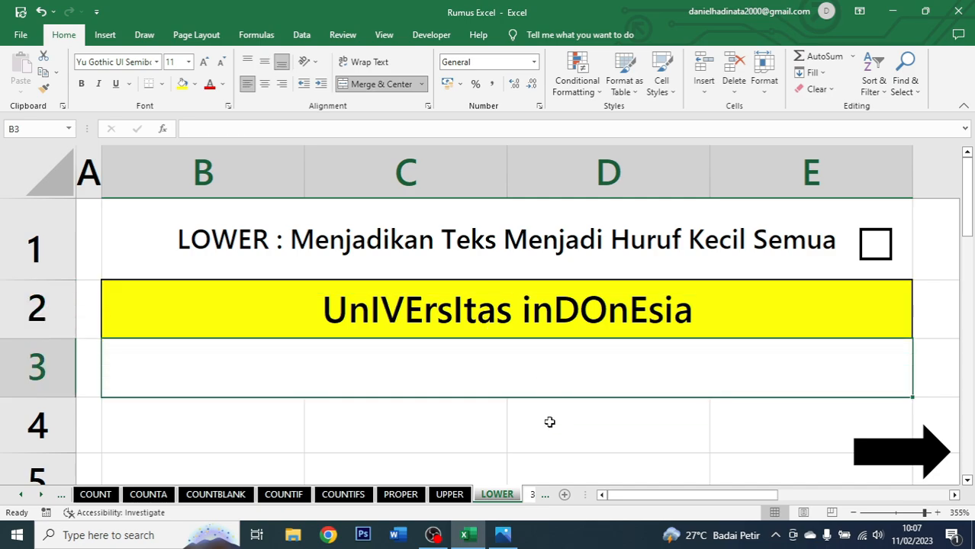
text(=)
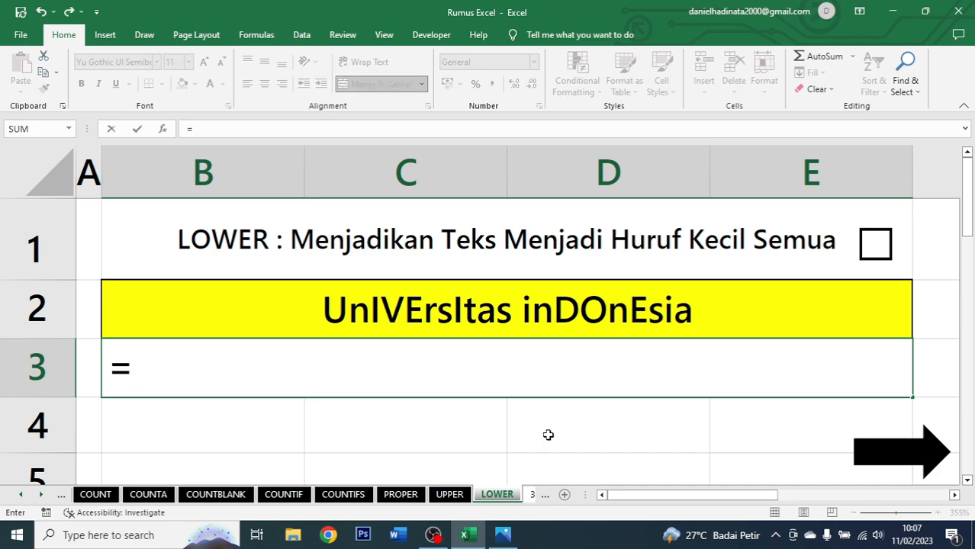
text(lower)
key(Tab)
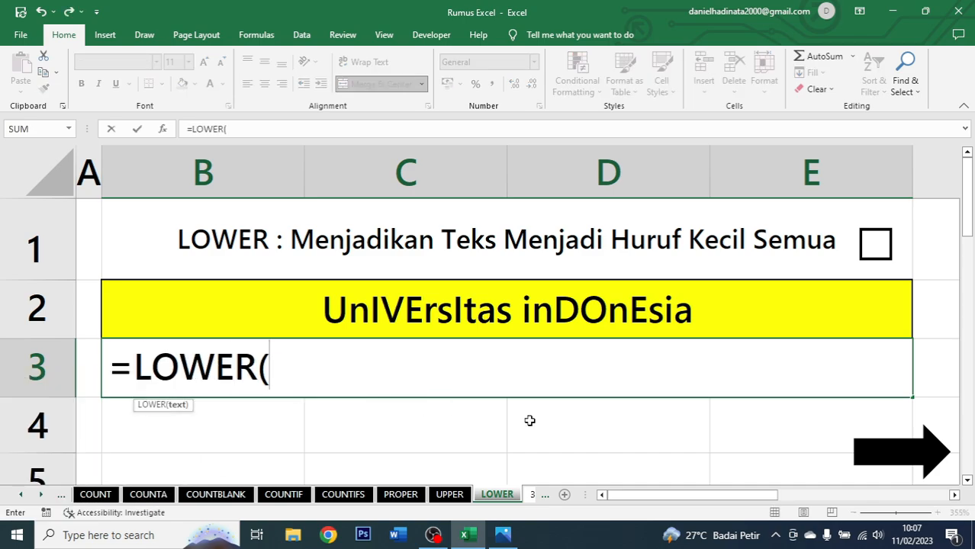
click(519, 316)
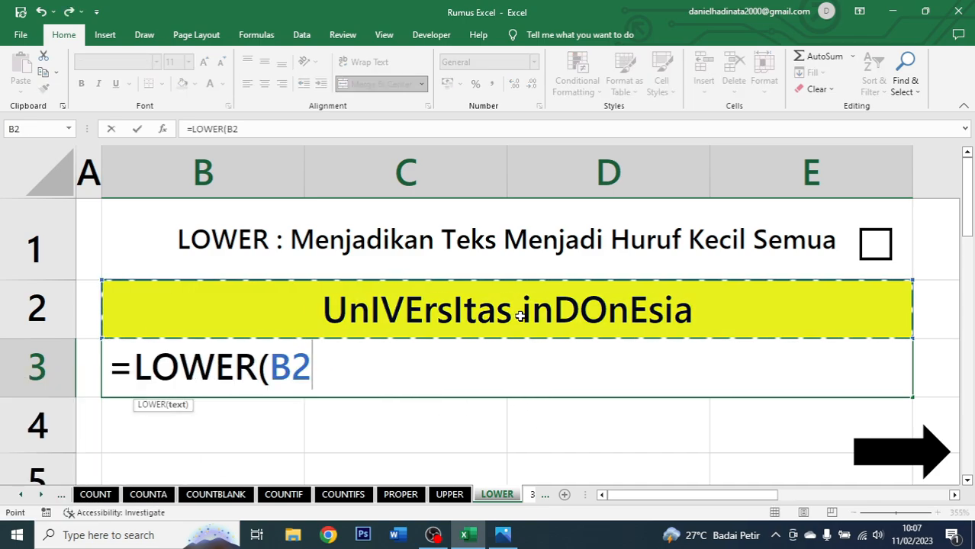
text())
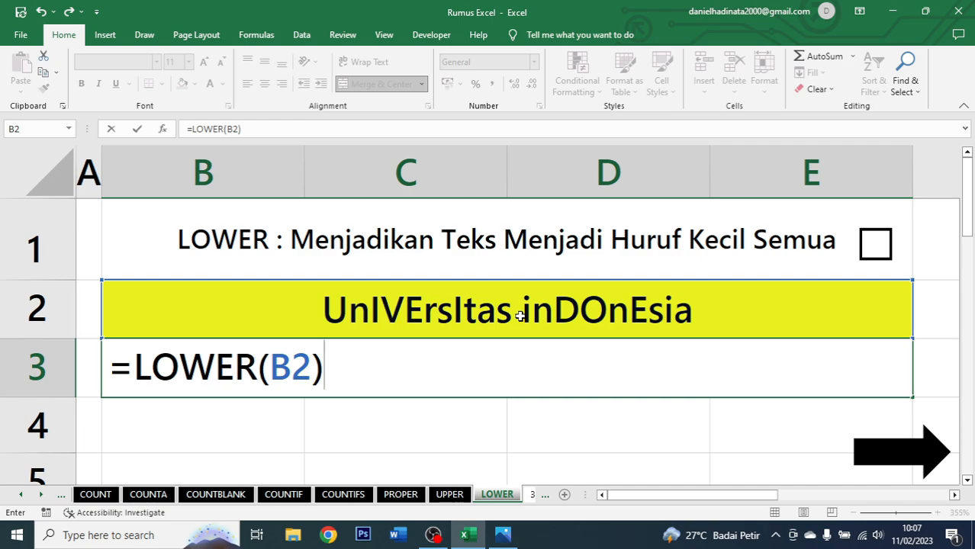
key(ctrl+Return)
click(264, 84)
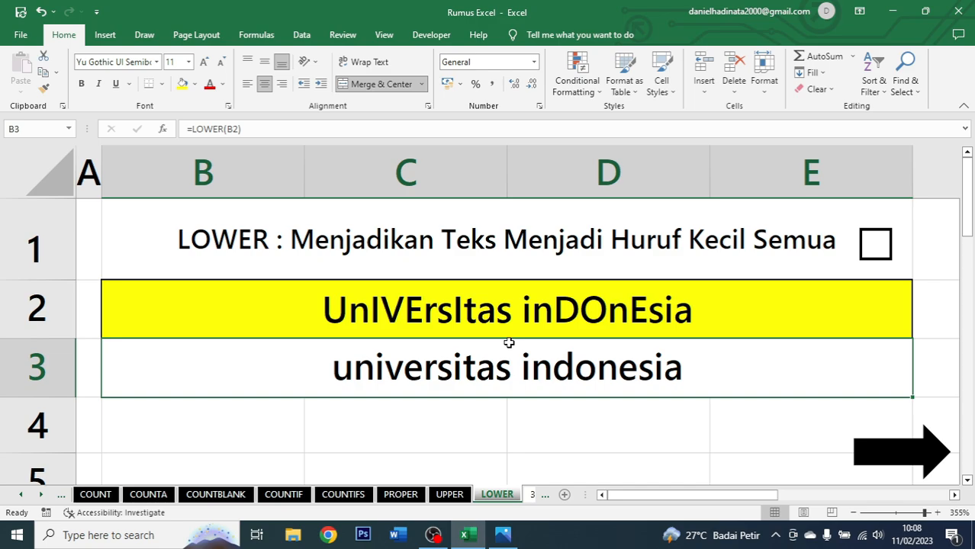
Tick the checkbox beside the LOWER title and go on to sheet 3.
click(877, 246)
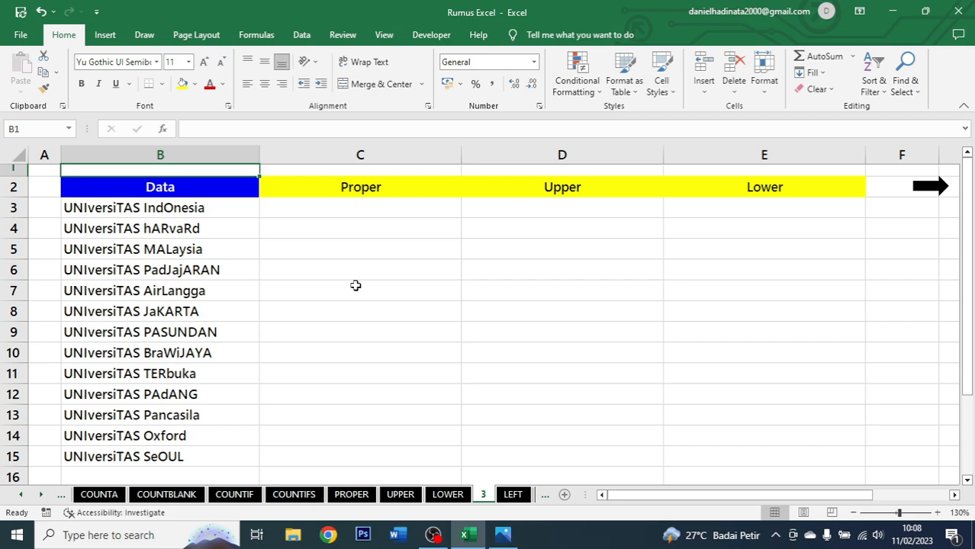
Enter =PROPER(B3) in C3 and fill it down through C15 beside the university list.
drag(241, 211, 231, 456)
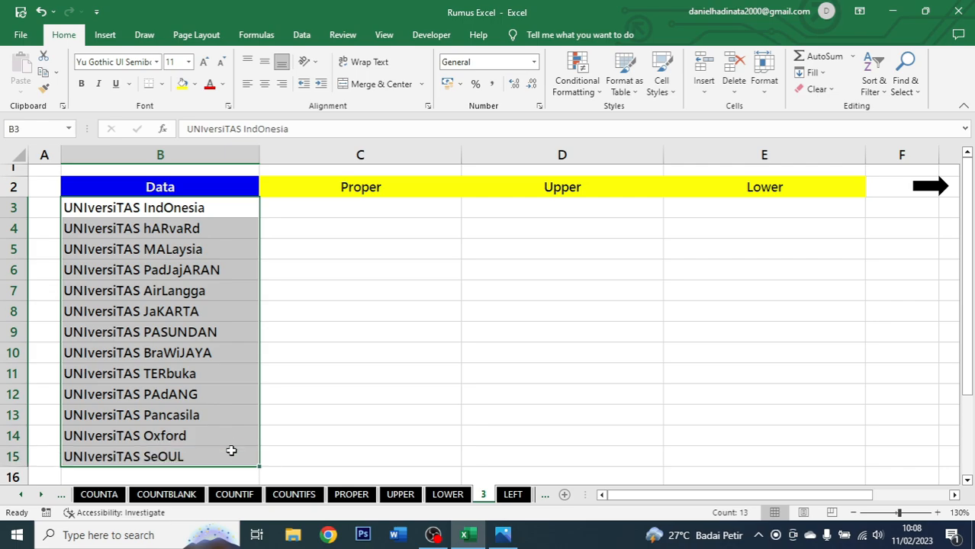
click(322, 211)
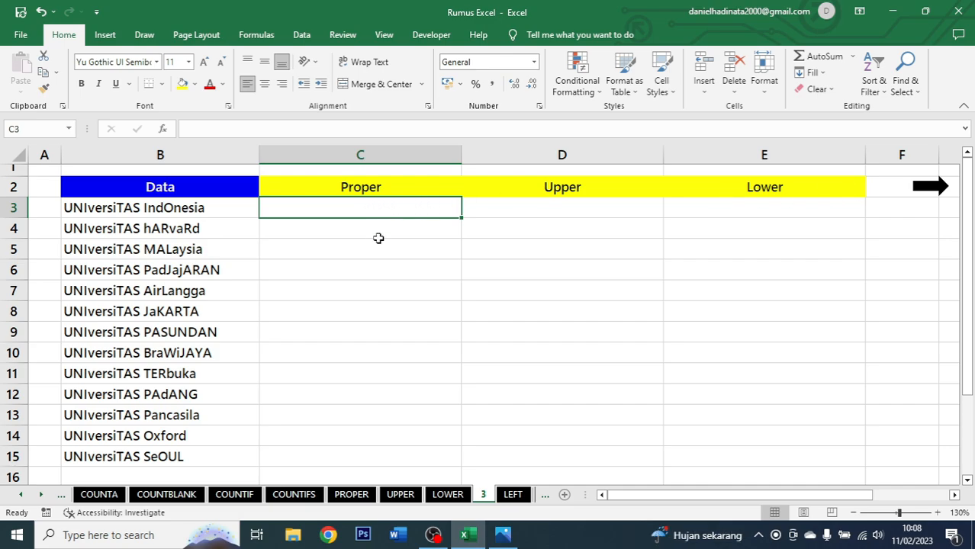
text(=proper)
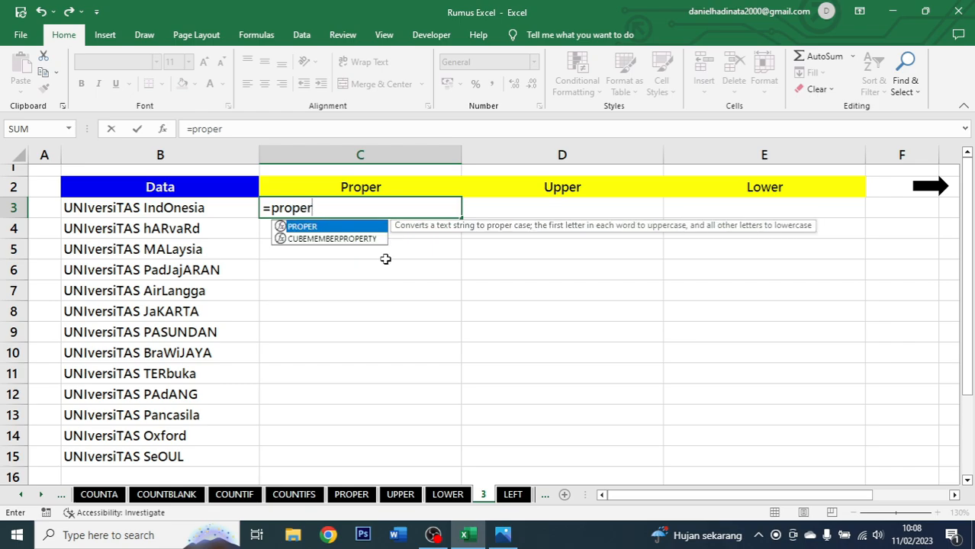
key(Tab)
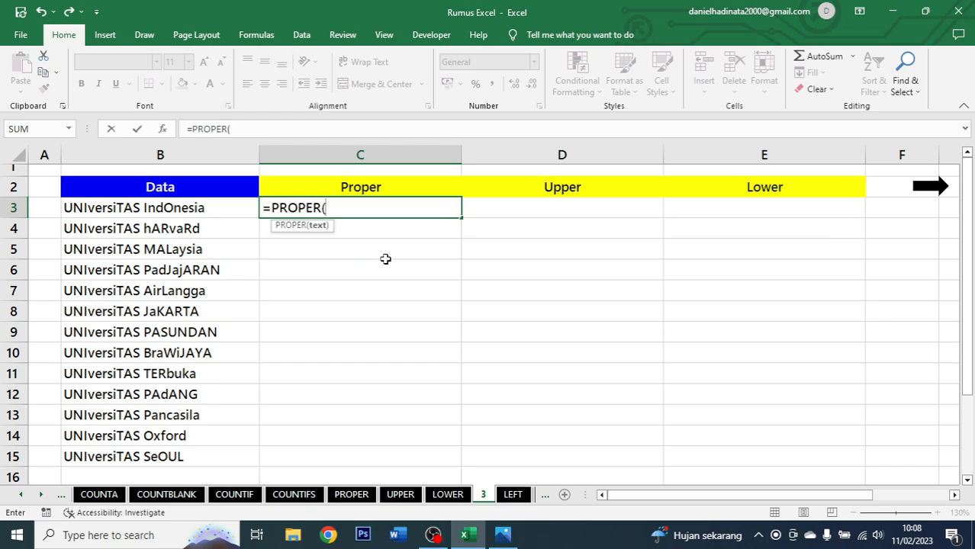
click(231, 209)
text())
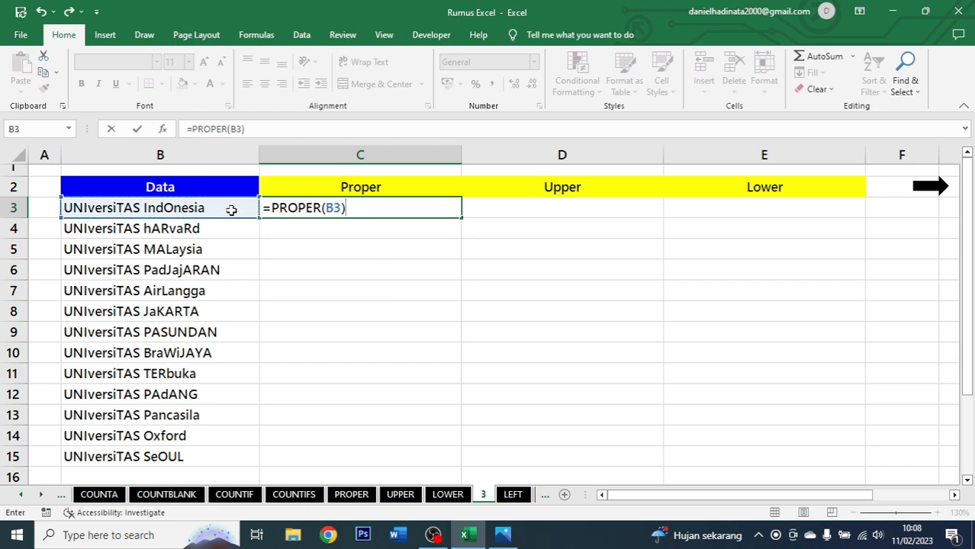
key(ctrl+Return)
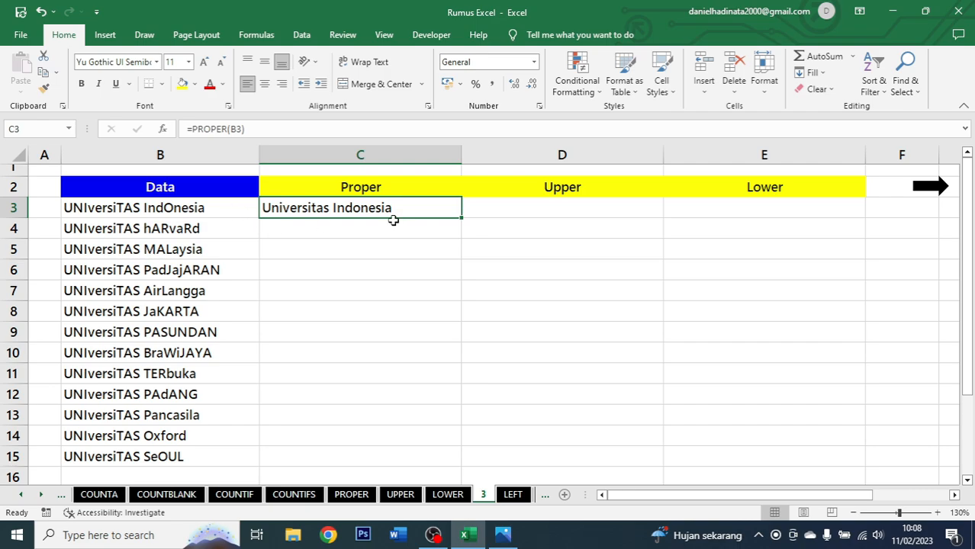
double_click(465, 219)
click(407, 331)
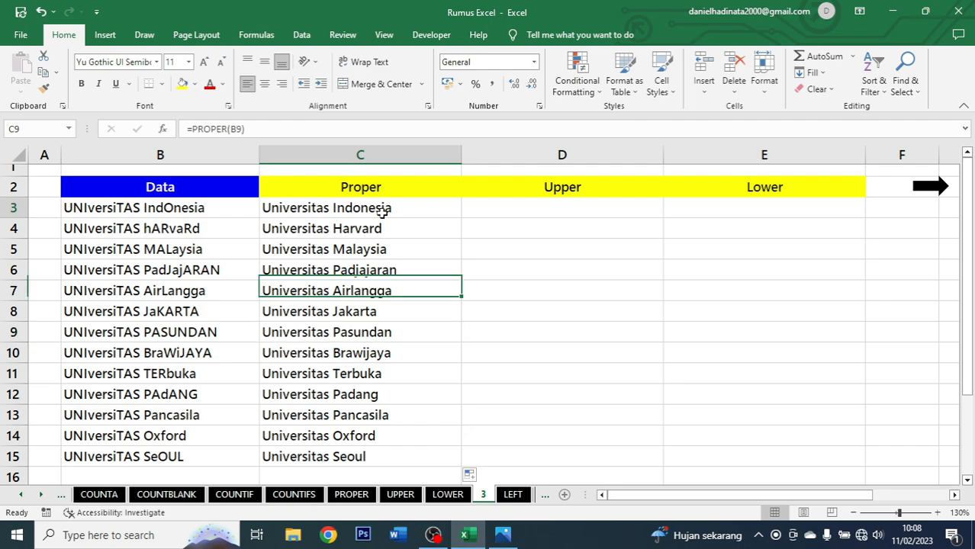
drag(385, 211, 368, 451)
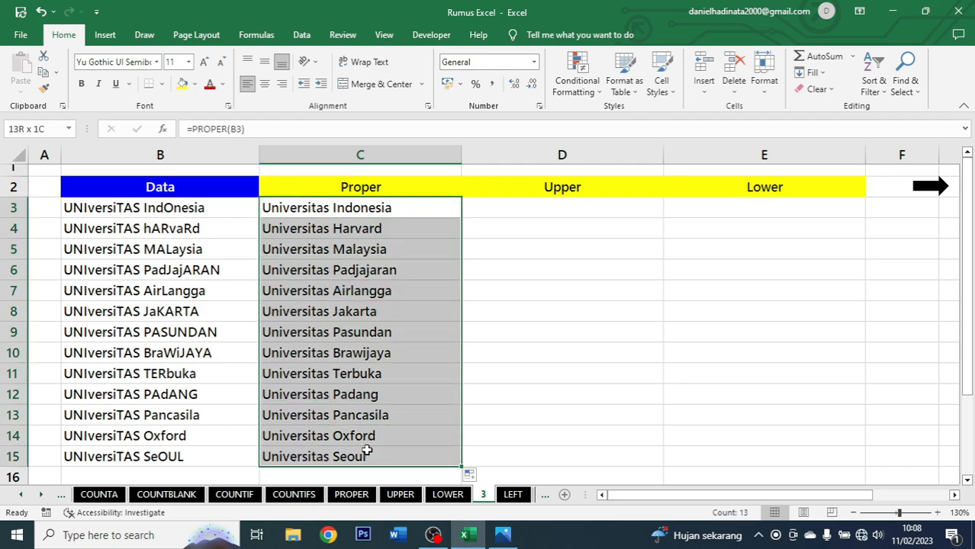
Enter =UPPER(B3) in D3 and fill it down through D15.
click(516, 212)
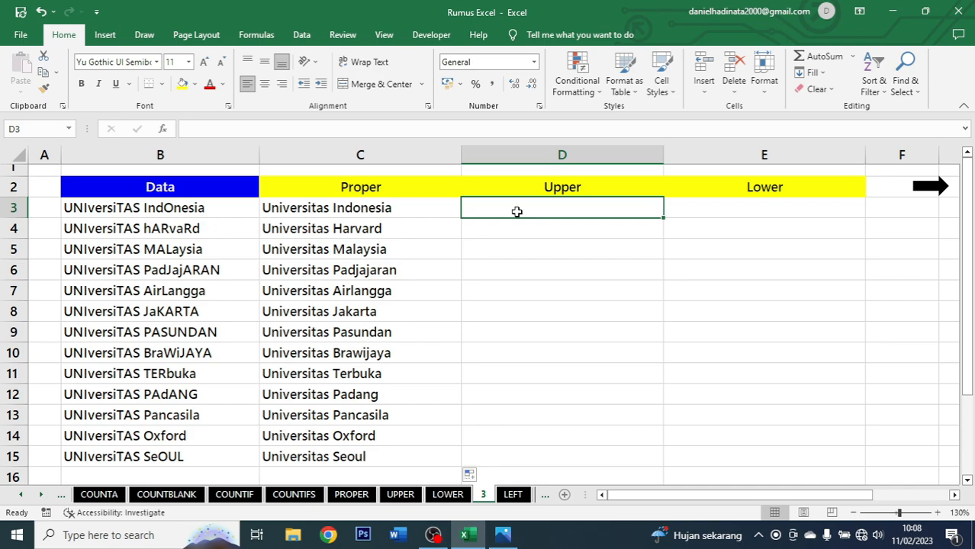
text(=upp)
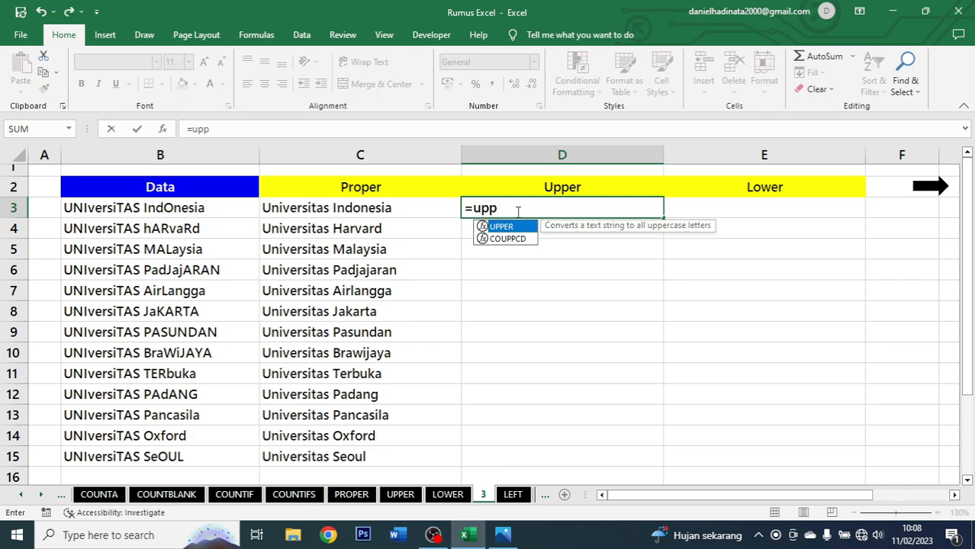
key(Tab)
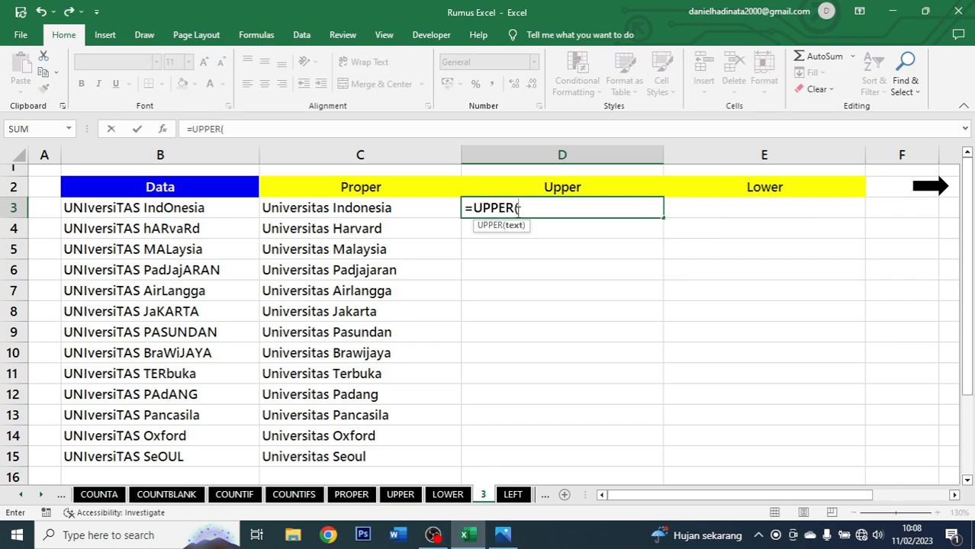
click(211, 210)
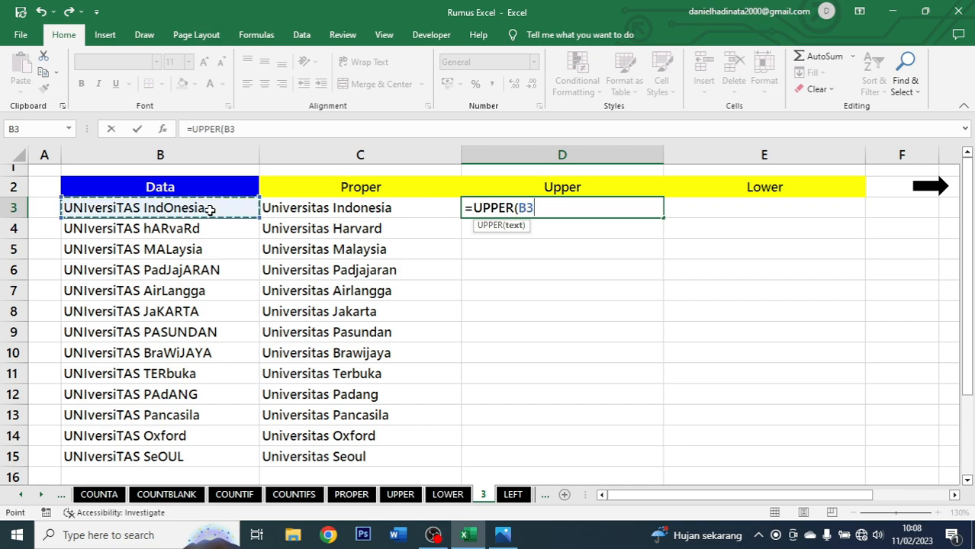
text())
key(ctrl+Return)
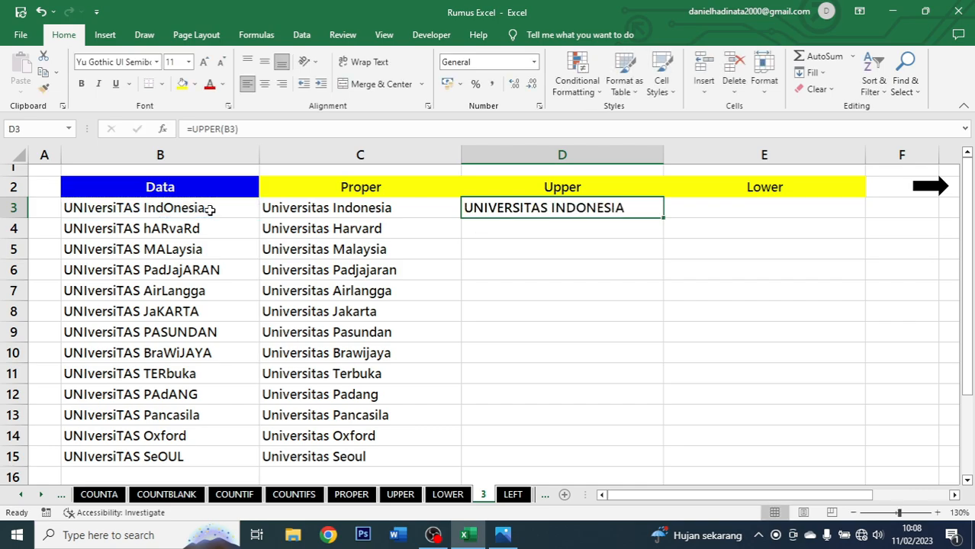
double_click(663, 218)
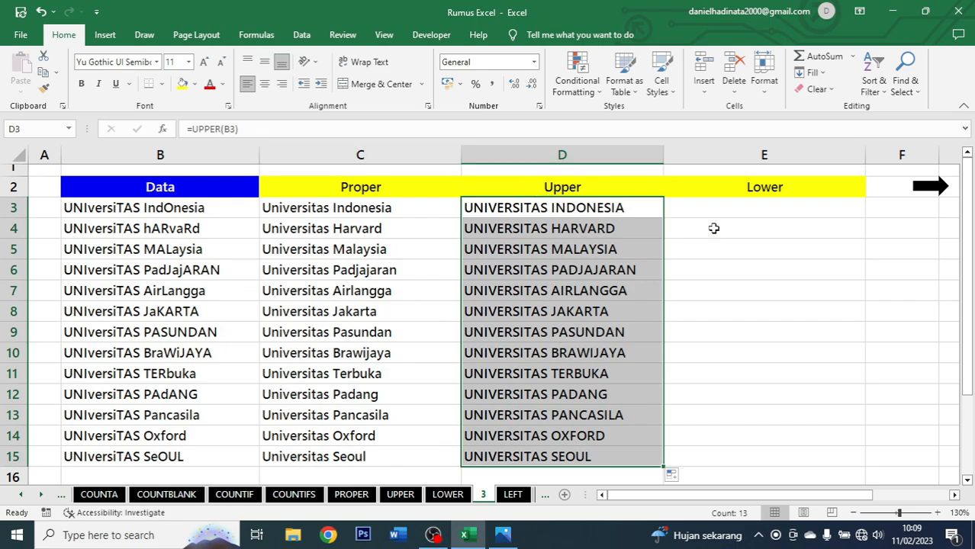
Enter =LOWER(B3) in E3 and fill it down through E15.
click(737, 207)
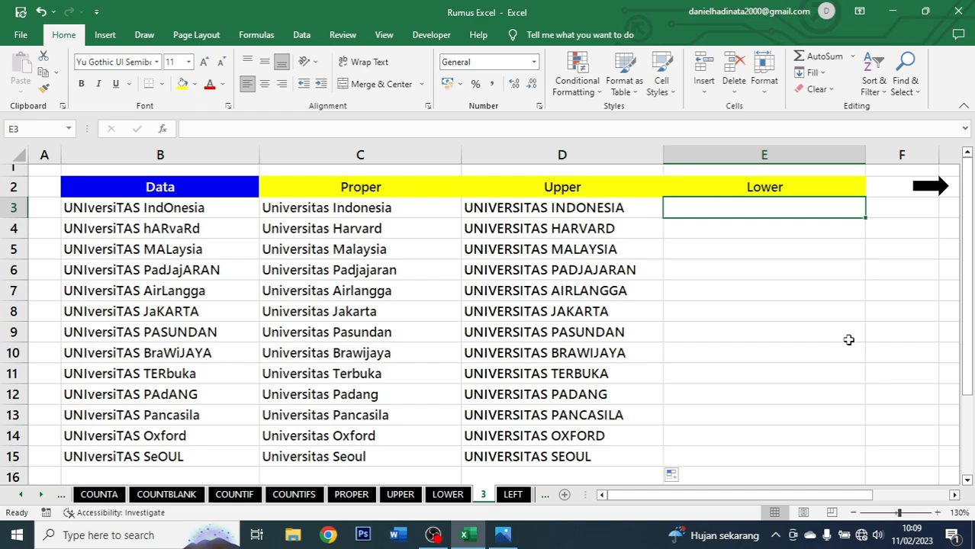
text(=lower)
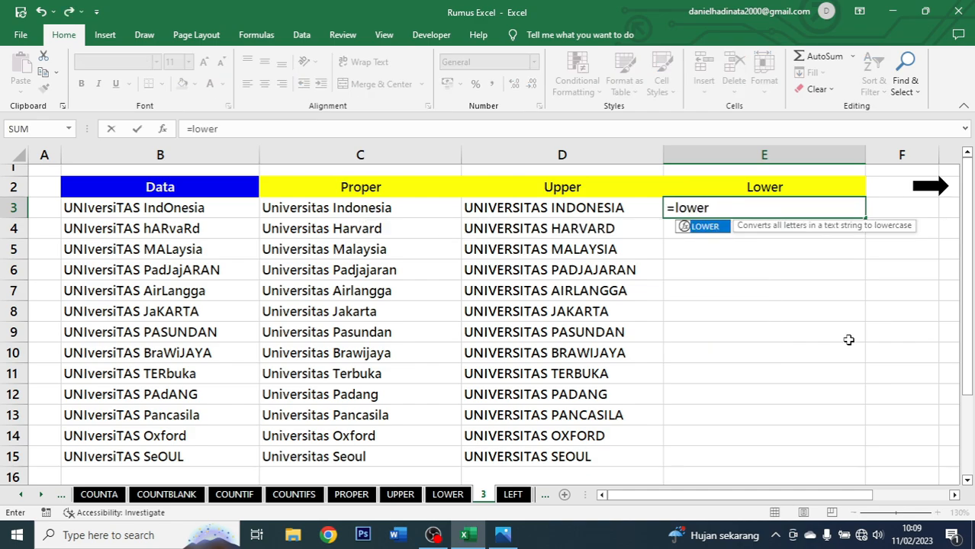
key(Tab)
click(213, 212)
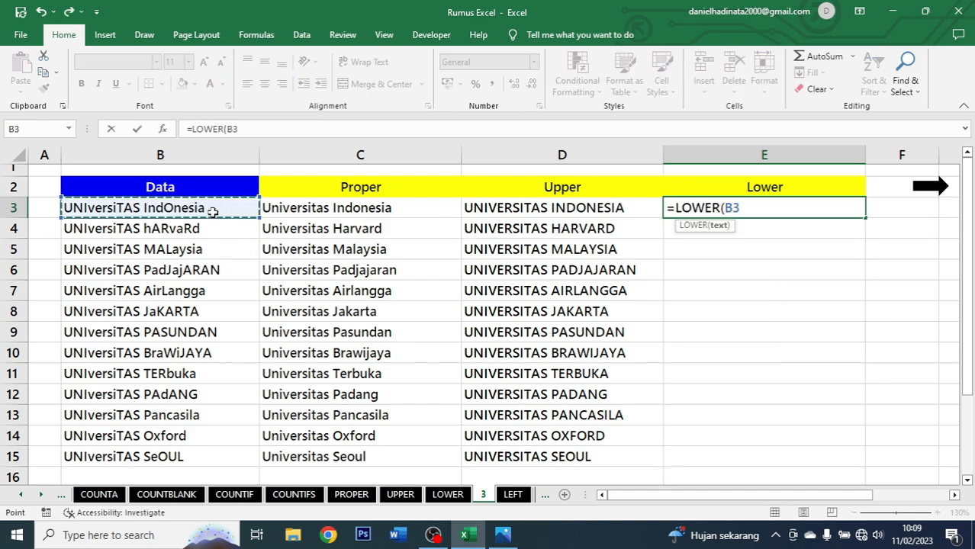
text())
key(ctrl+Return)
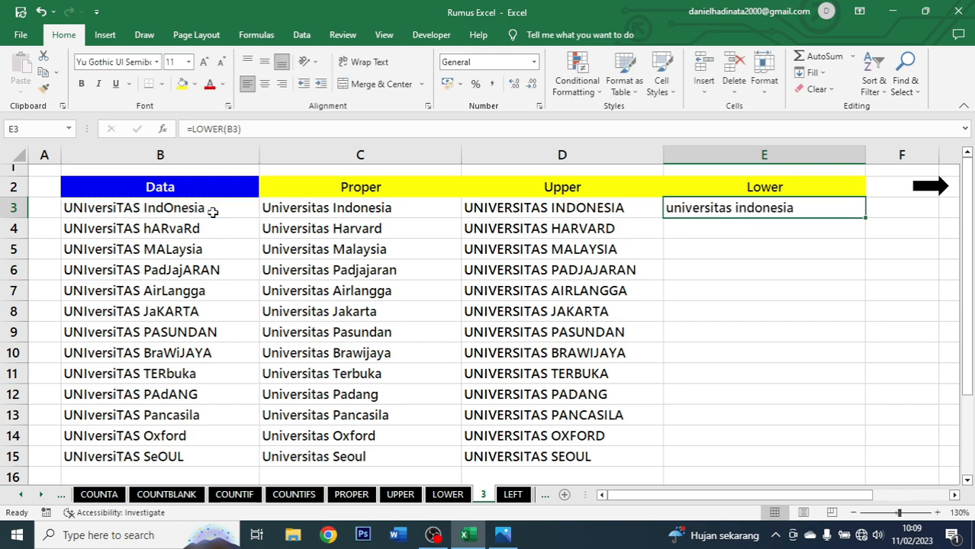
double_click(866, 217)
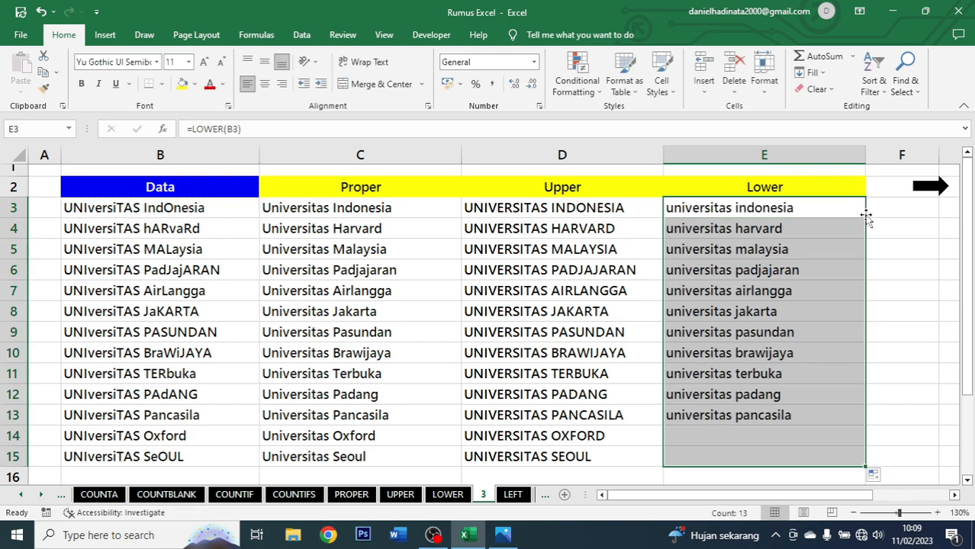
drag(796, 455, 764, 242)
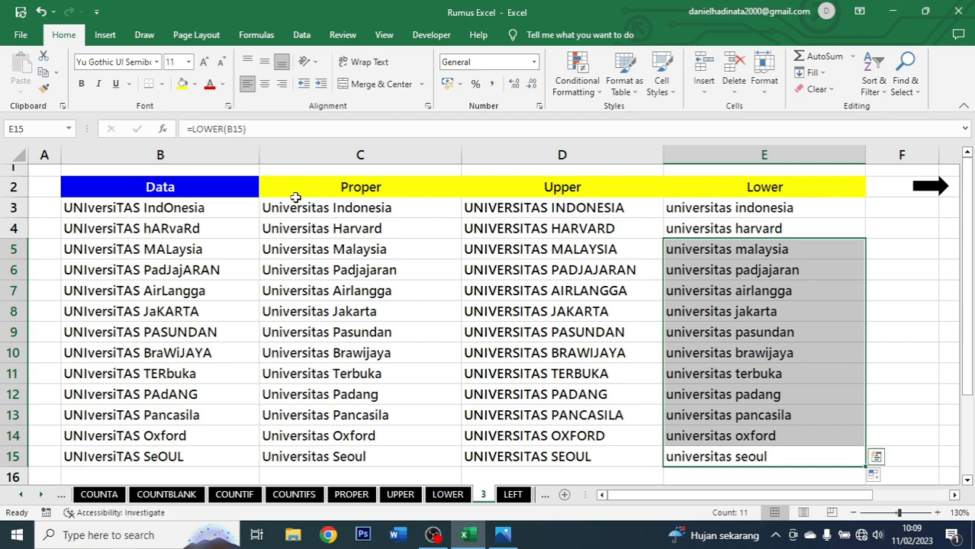
Review the Proper, Upper and Lower column headers and go on to the LEFT sheet.
click(382, 186)
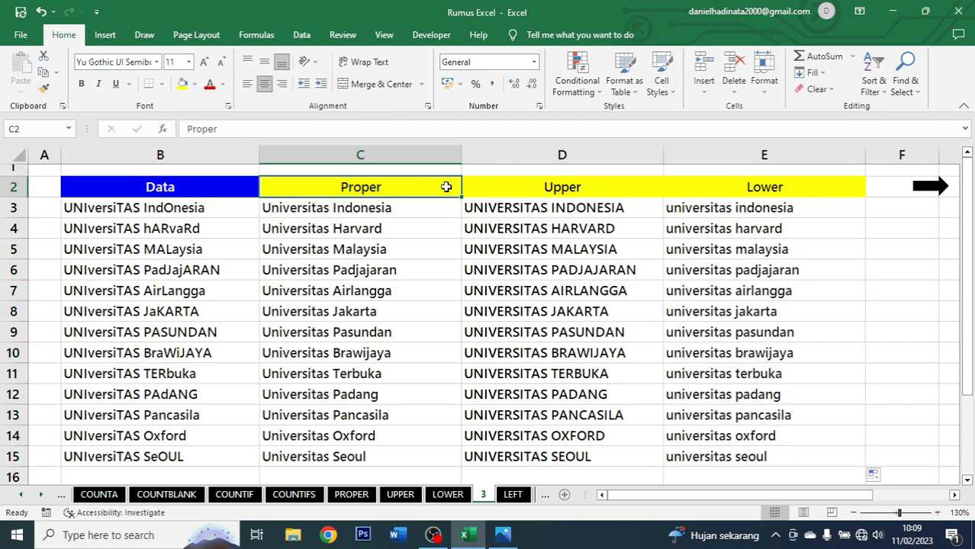
click(527, 187)
click(763, 189)
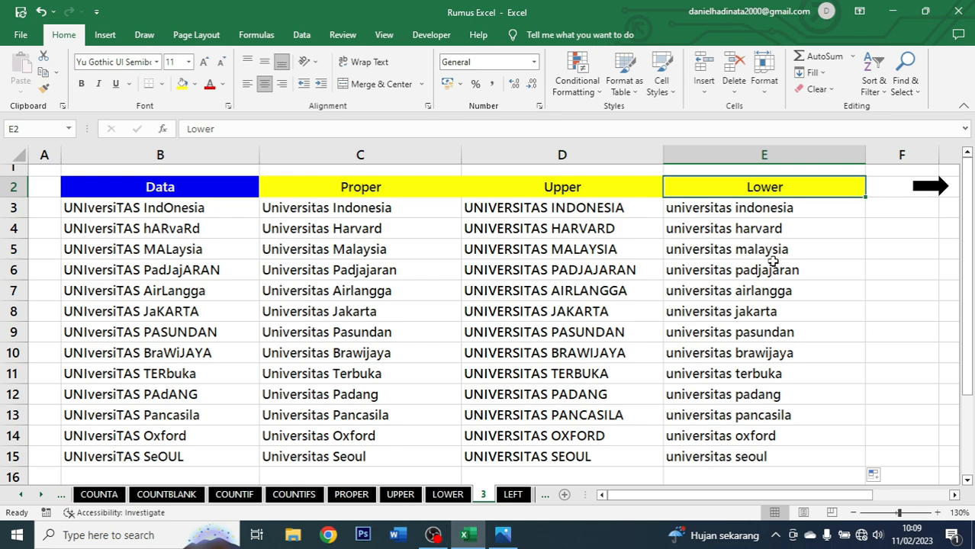
click(929, 187)
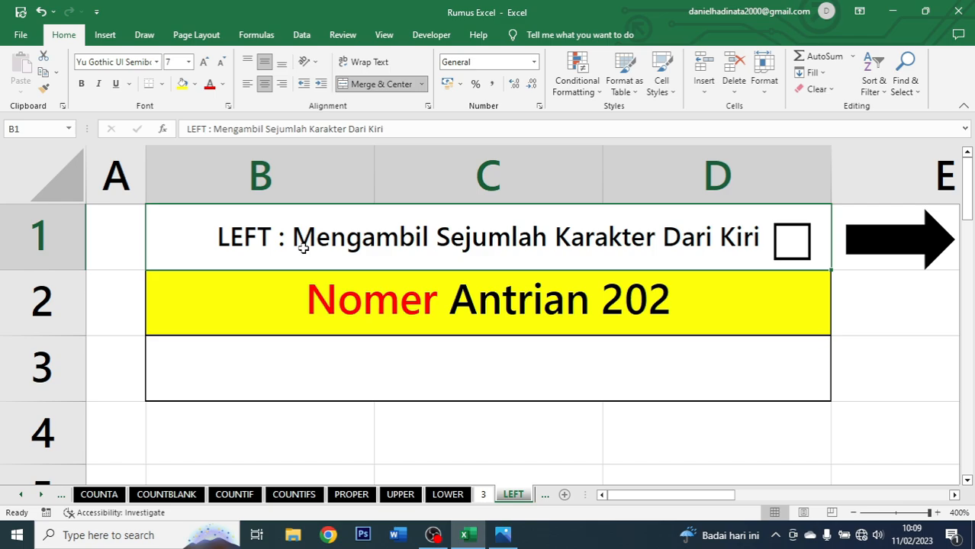
Enter =LEFT(B2;5) in B3 to take the first five characters of the queue-number text.
click(723, 298)
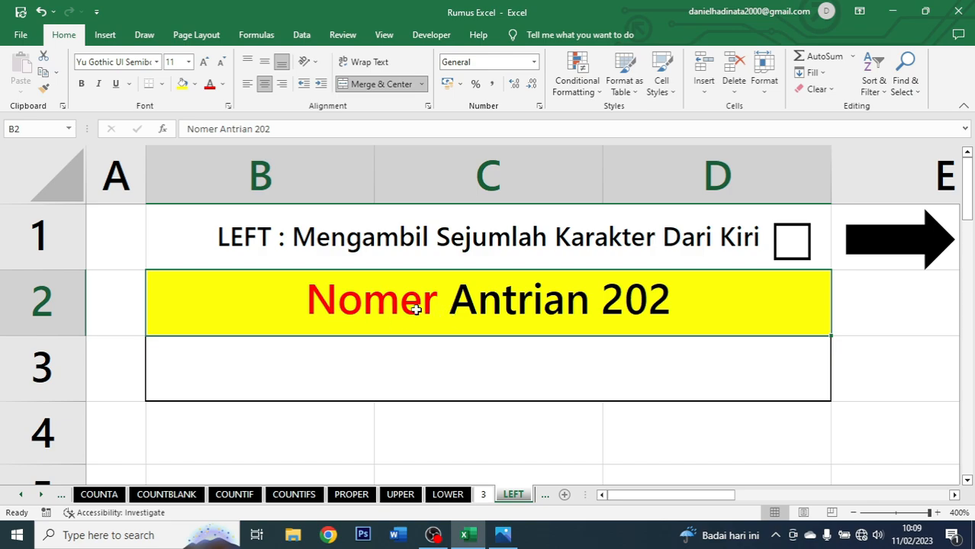
click(467, 386)
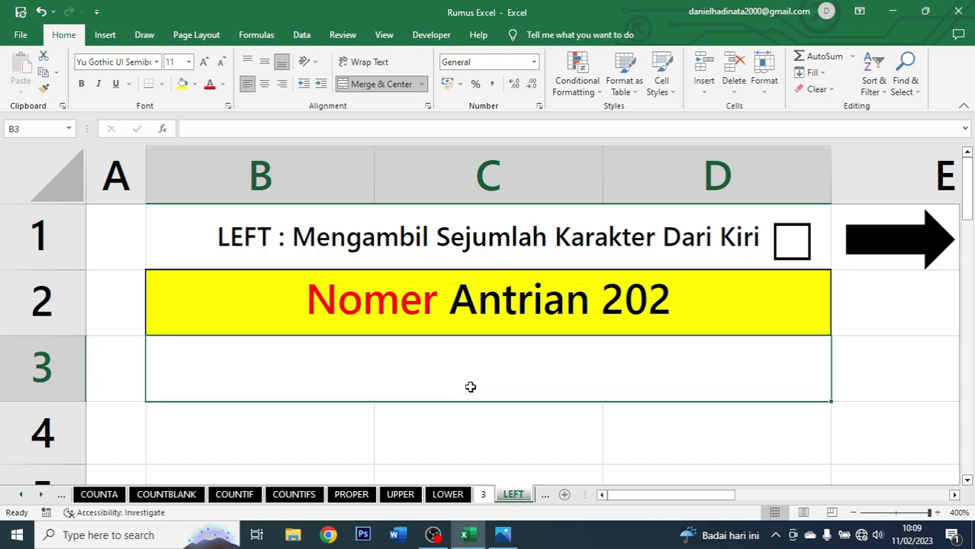
text(=lef)
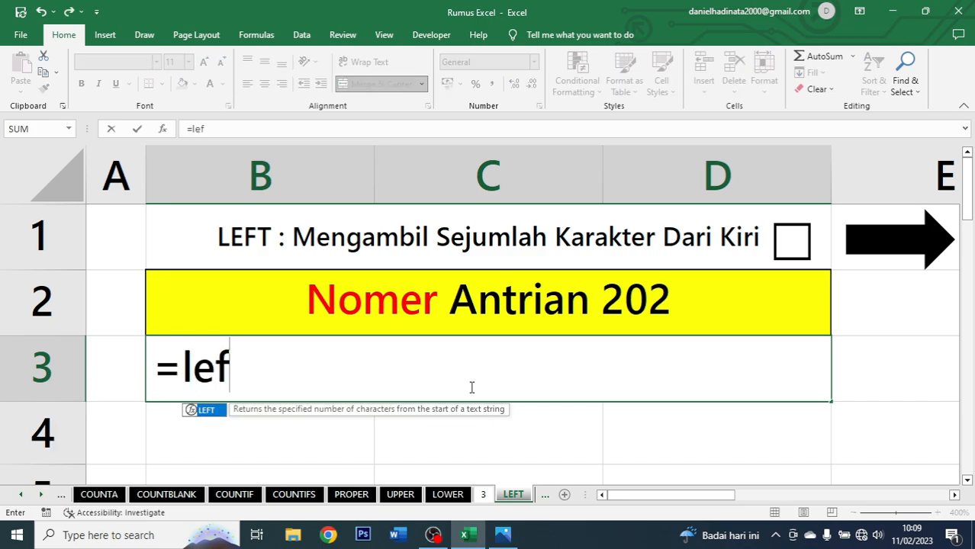
key(Tab)
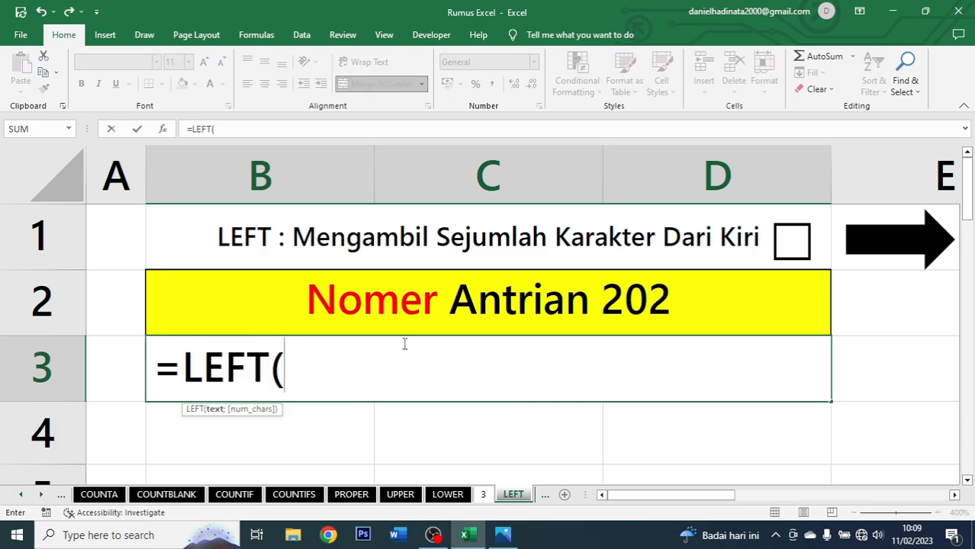
click(447, 315)
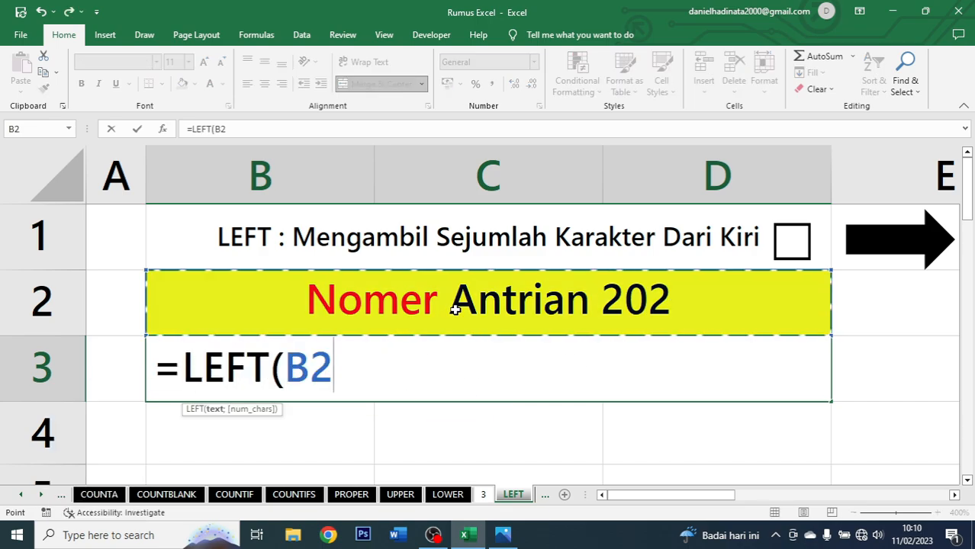
text(;)
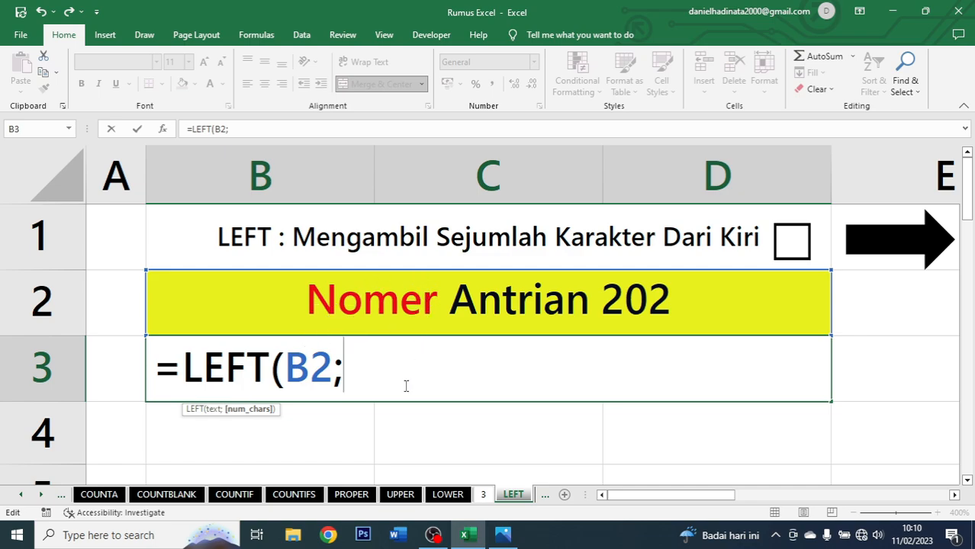
text(5)
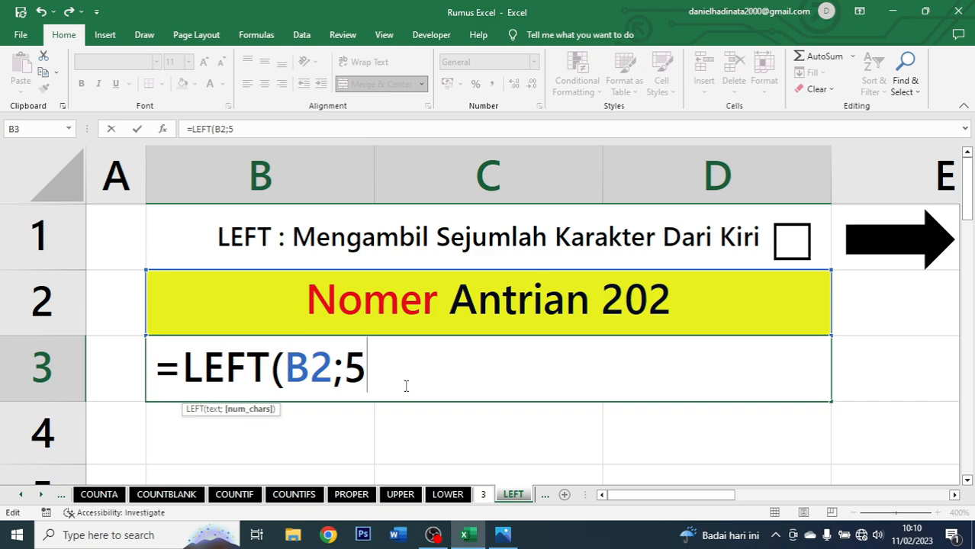
text())
key(ctrl+Return)
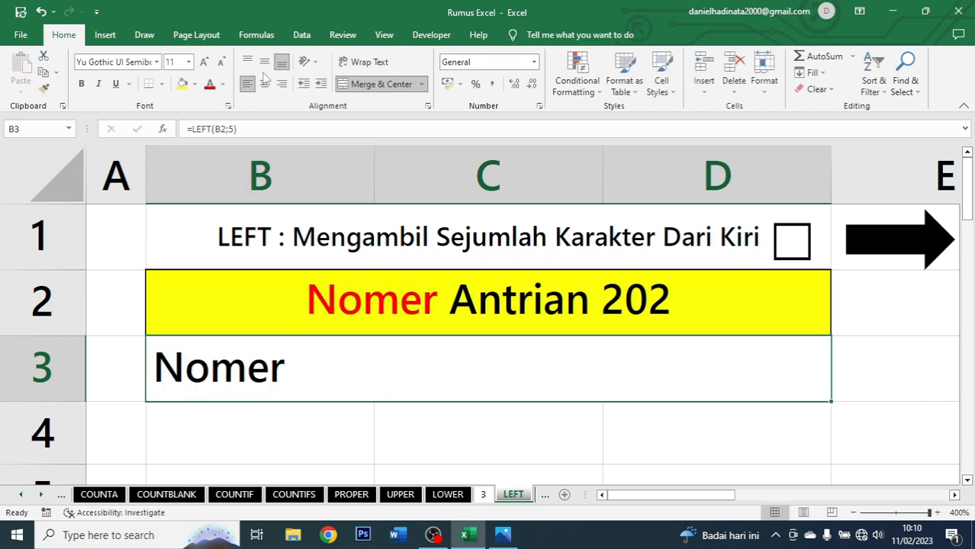
Center the LEFT result in B3 and tick the checkbox beside the sheet title.
key(alt+h)
key(a)
key(c)
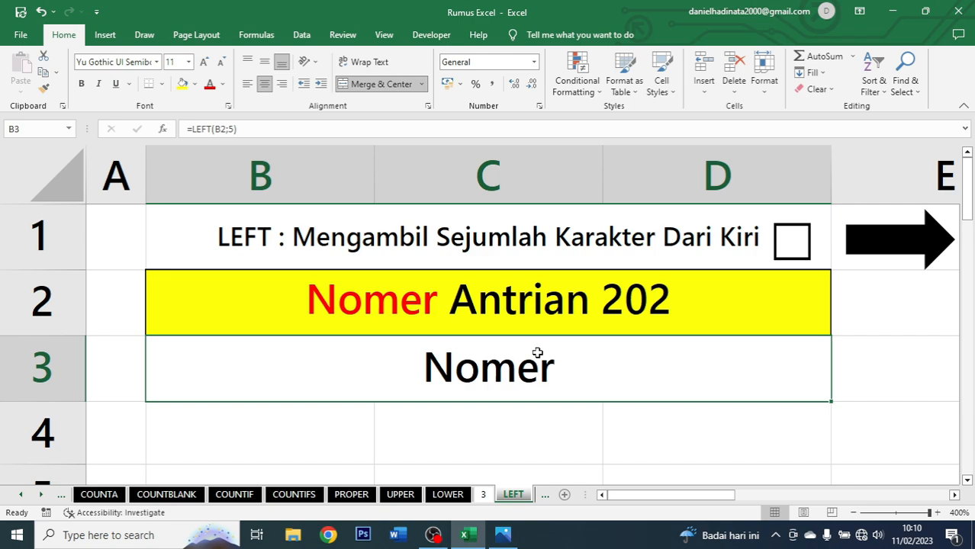
click(795, 245)
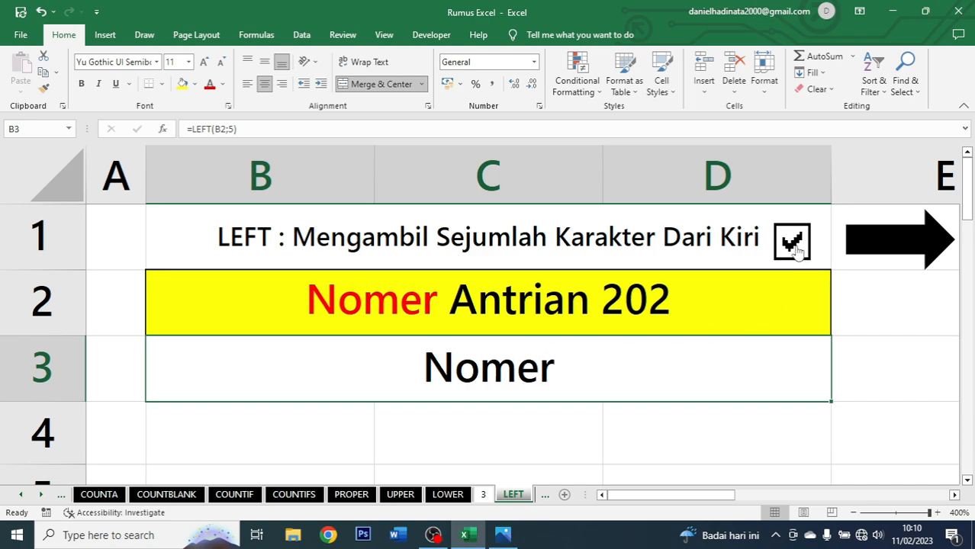
On the MID sheet, enter =MID(B2;7;7) in B3 to extract seven characters starting at position 7.
click(879, 242)
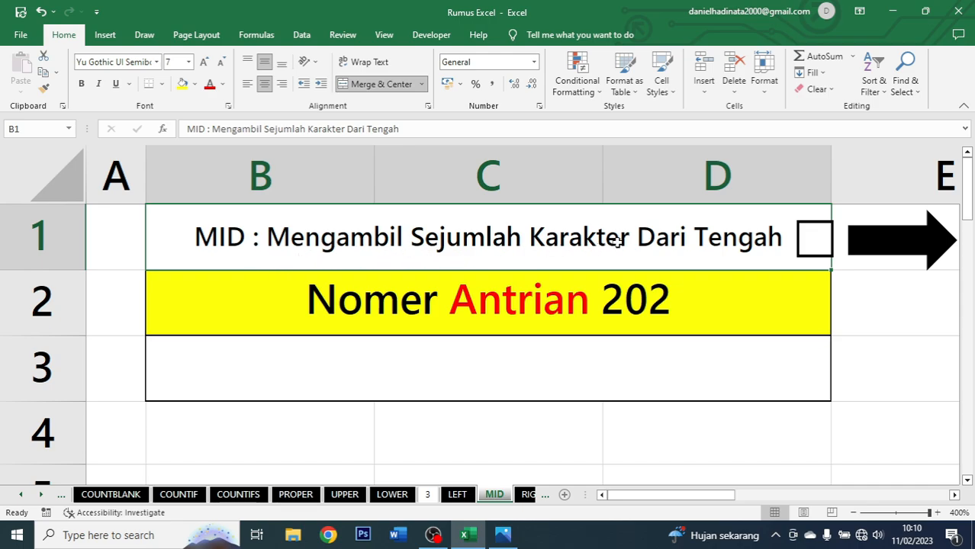
click(741, 304)
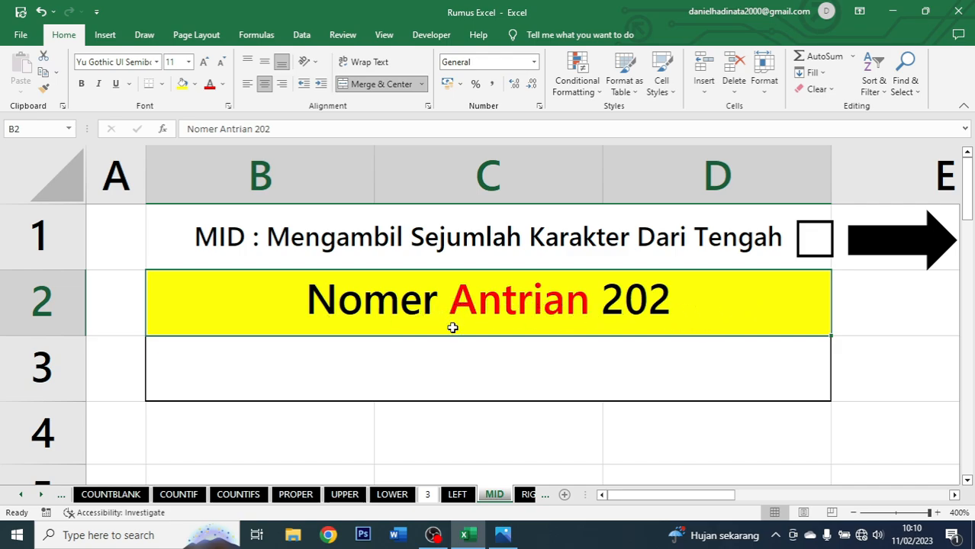
click(591, 366)
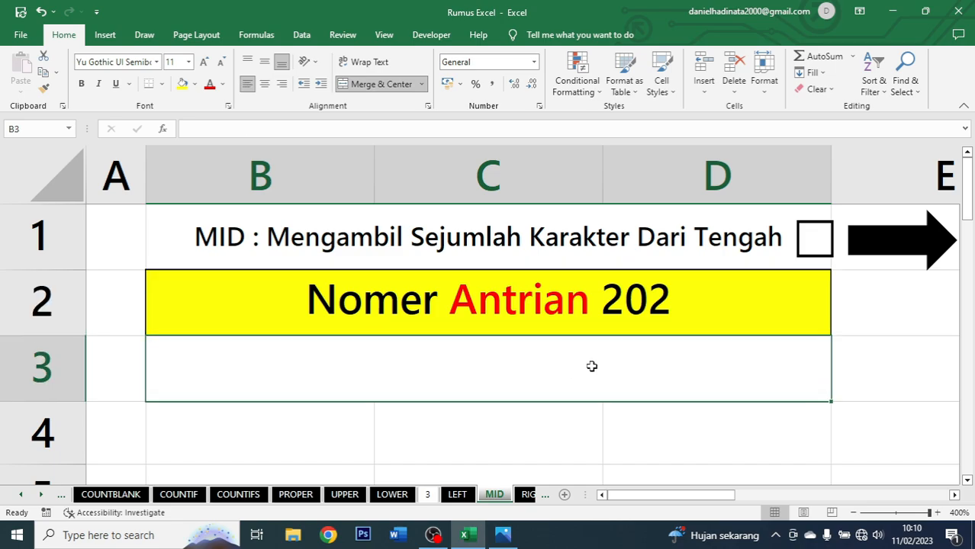
double_click(591, 366)
text(=mid)
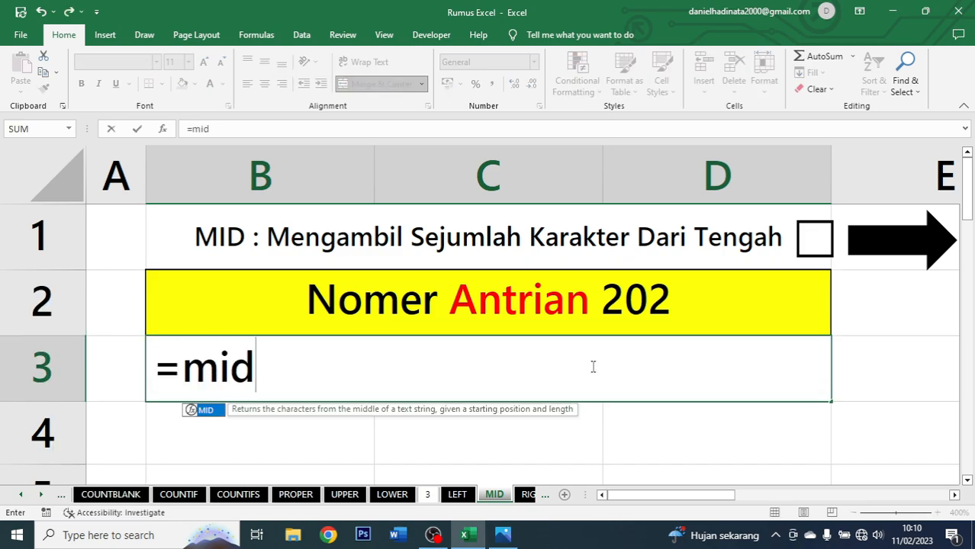
key(Tab)
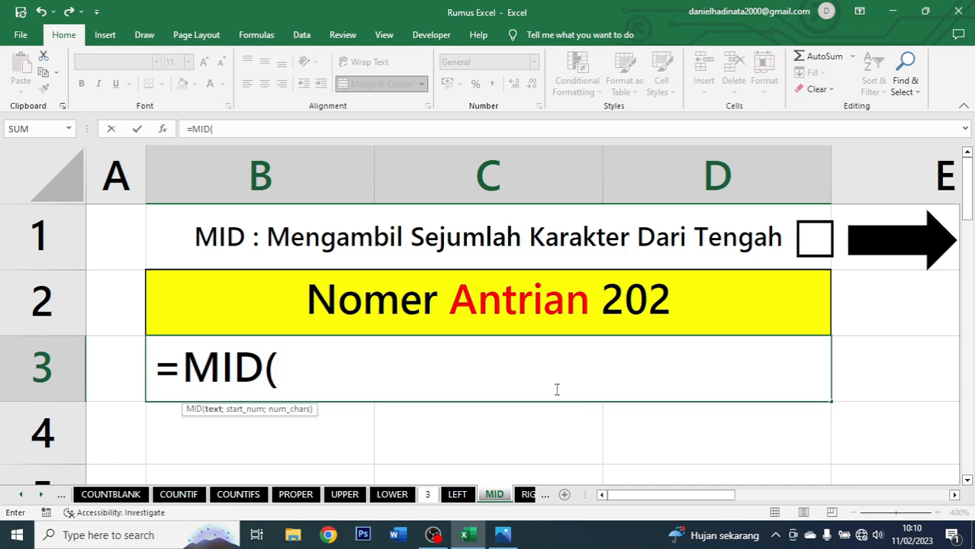
click(392, 305)
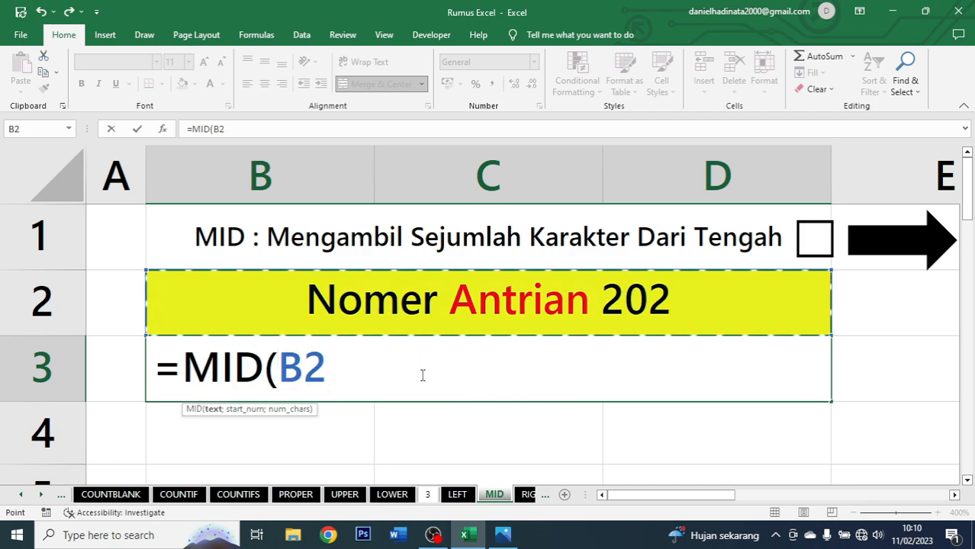
text(;)
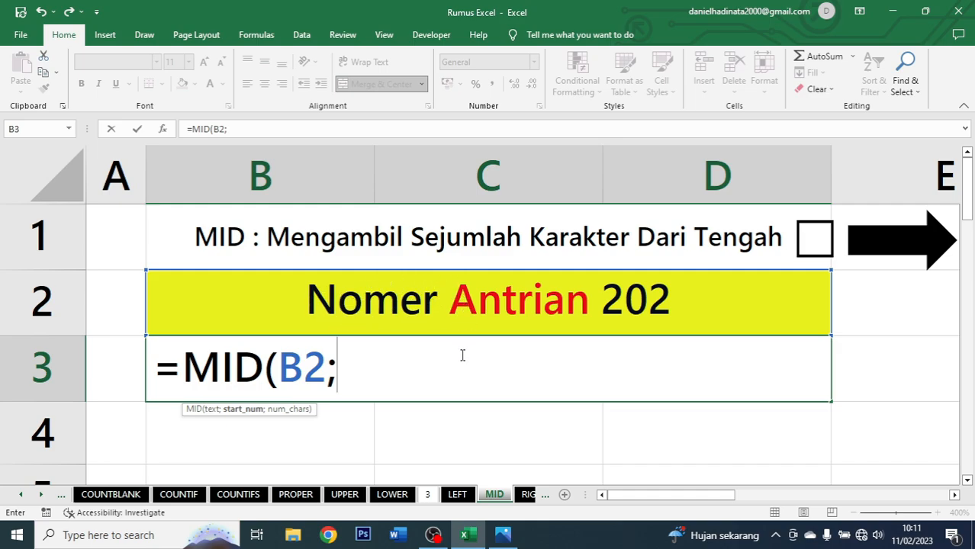
text(7;)
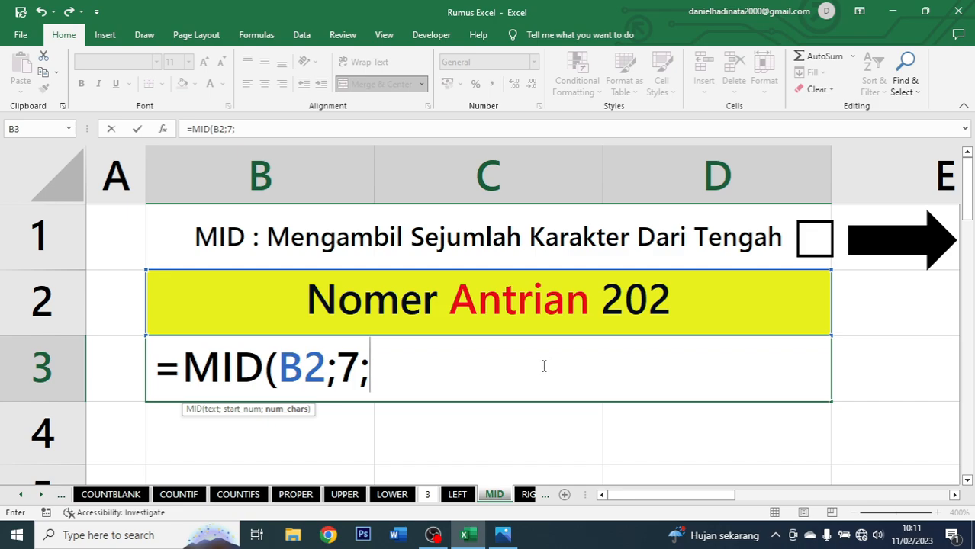
text(7))
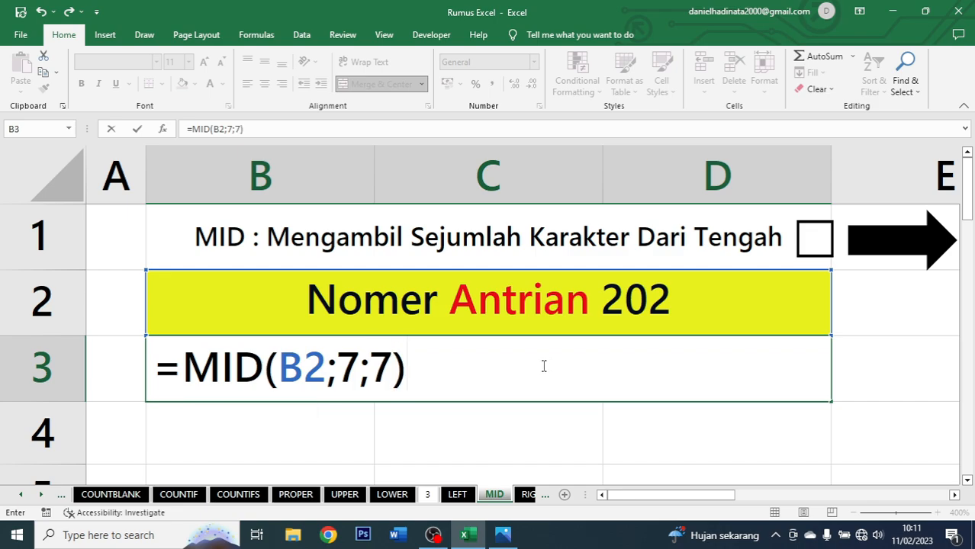
key(ctrl+Return)
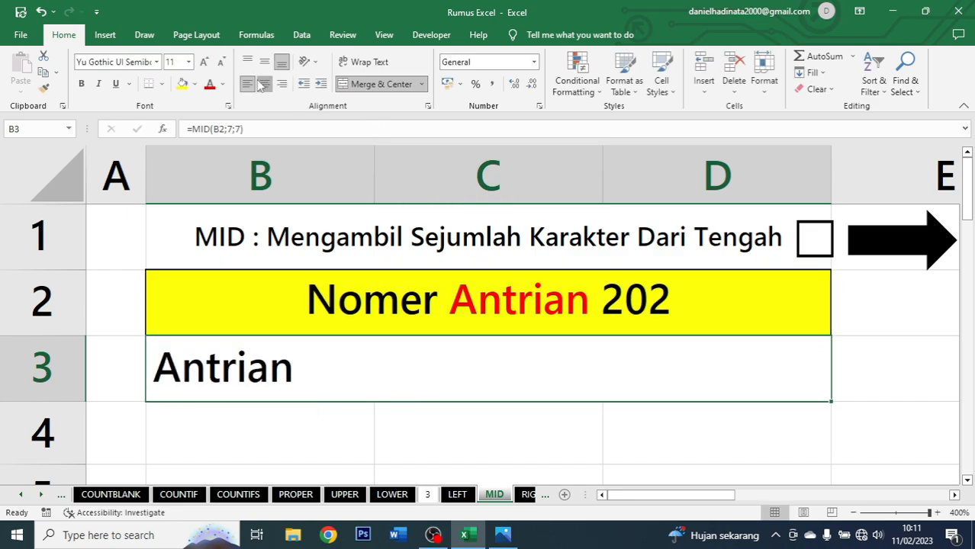
Center the MID result in B3 and tick the checkbox beside the title.
click(264, 84)
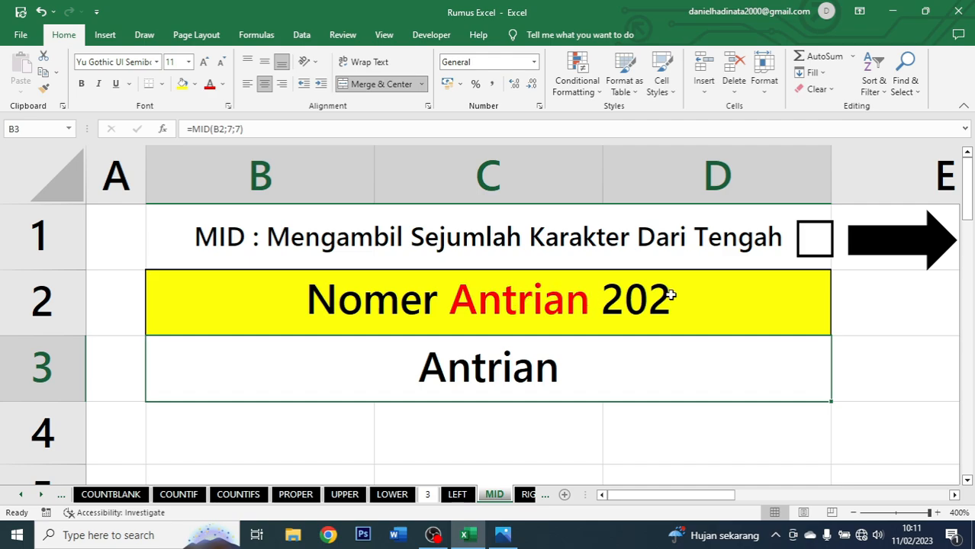
click(798, 251)
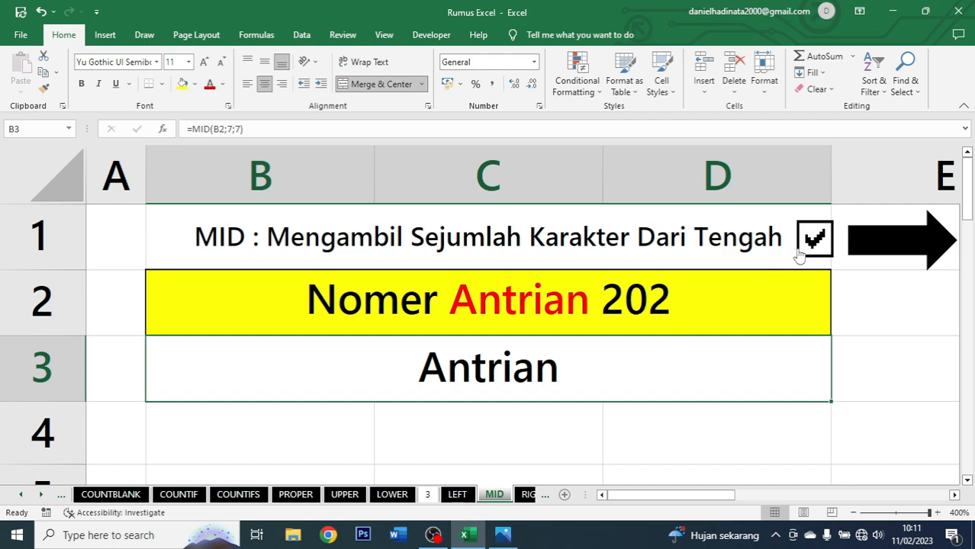
On the RIGHT sheet, enter =RIGHT(B2;3) in B3 to take the last three characters.
click(919, 248)
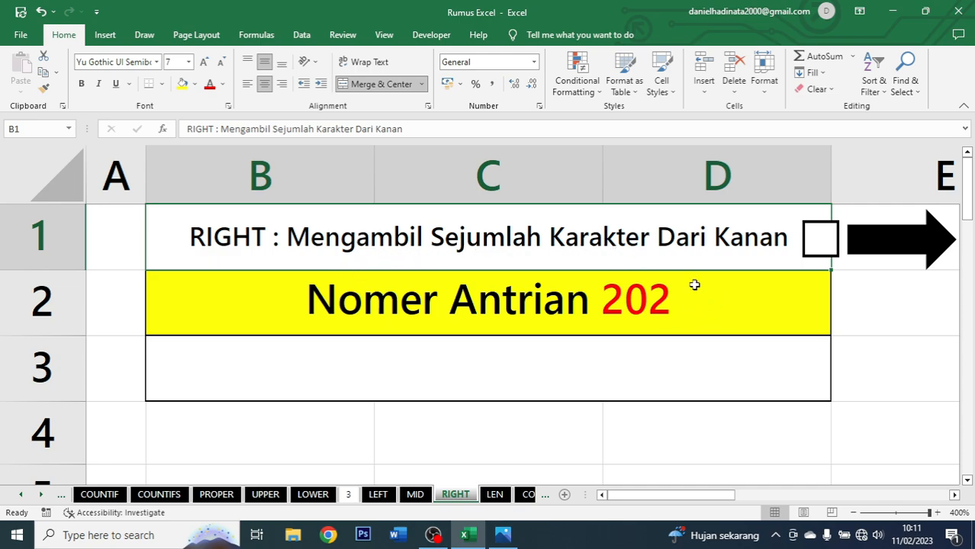
click(714, 307)
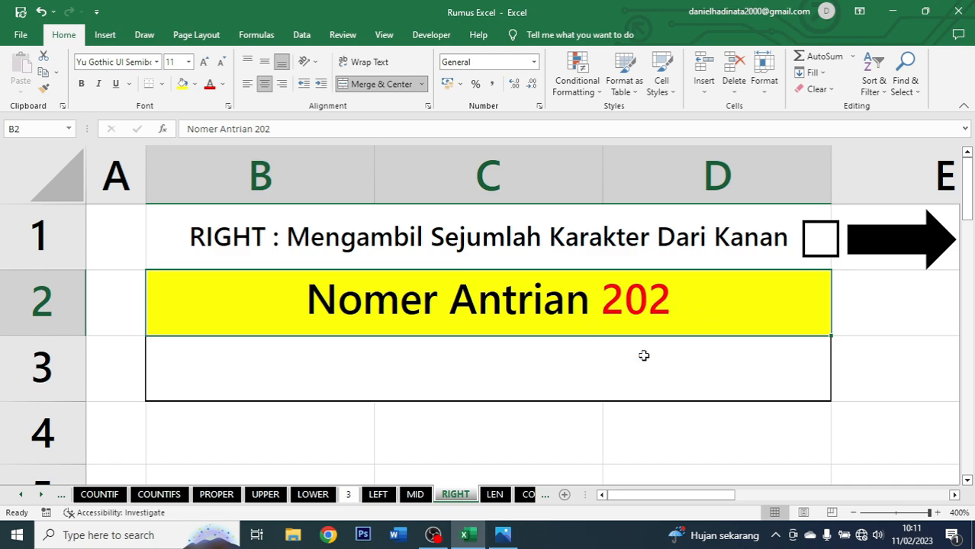
click(557, 368)
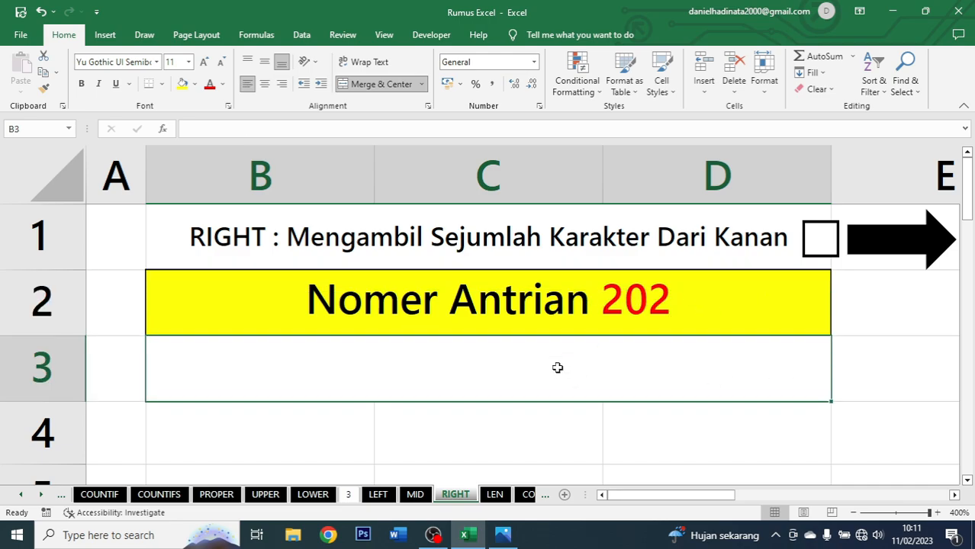
text(=)
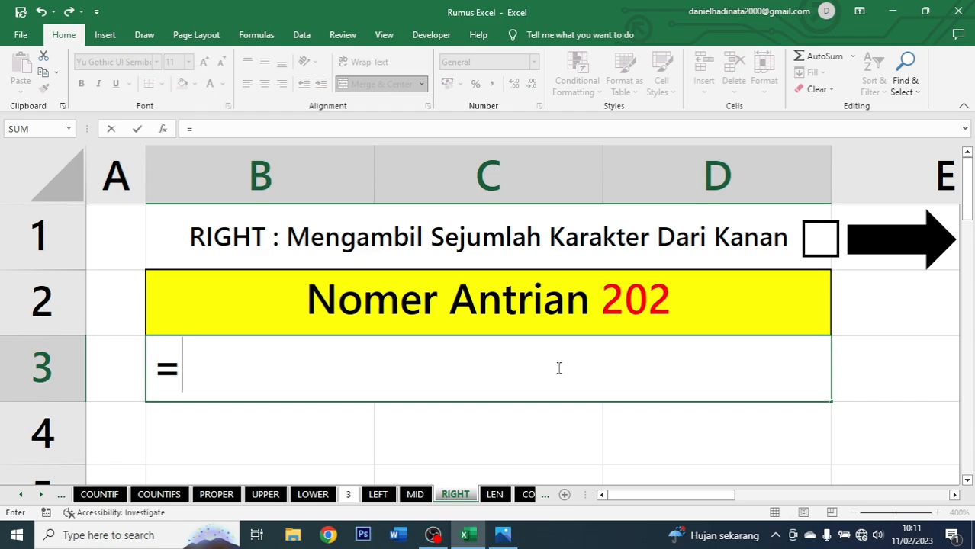
text(right)
key(Tab)
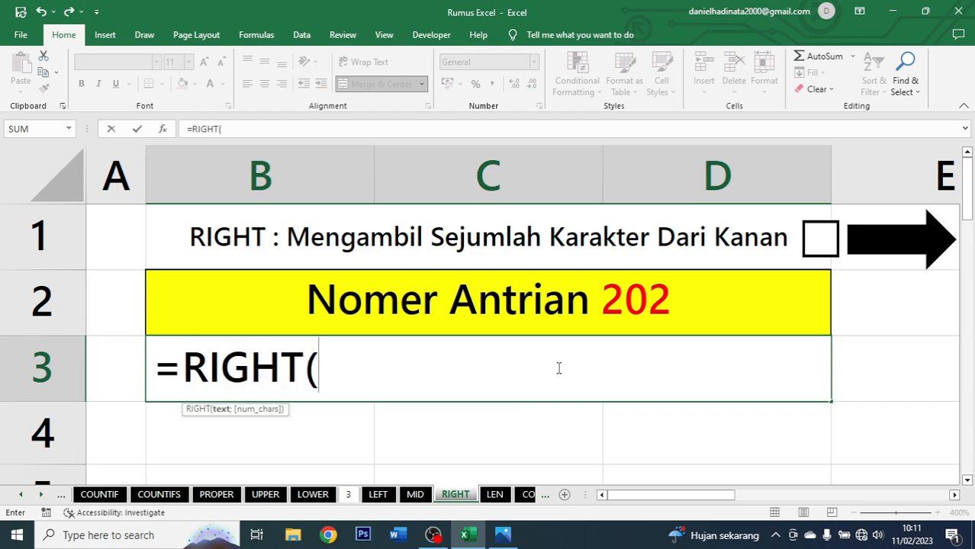
click(573, 309)
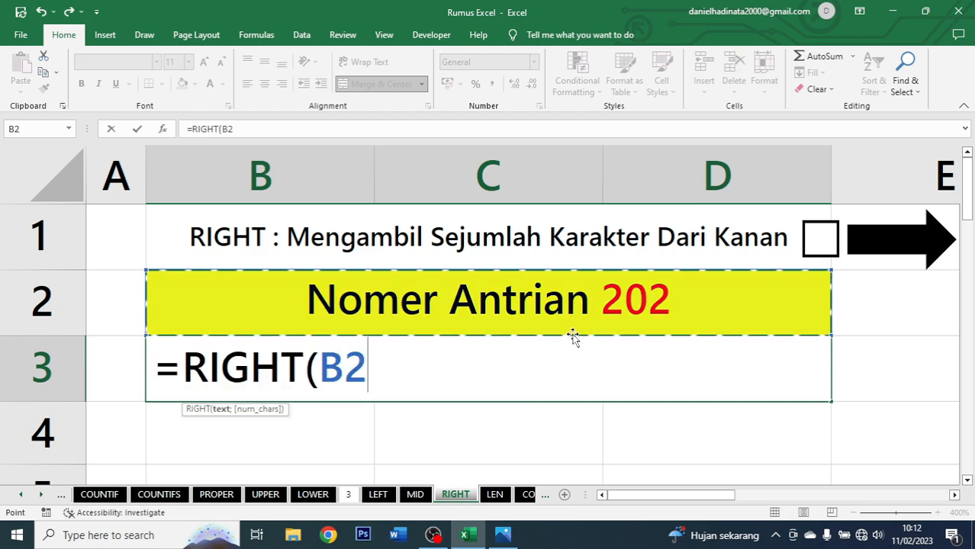
text(;)
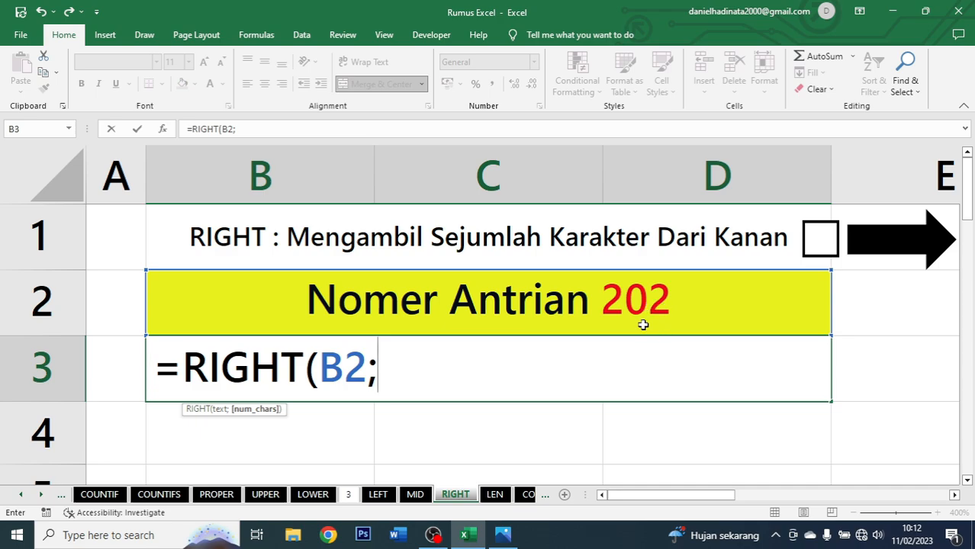
text(3)
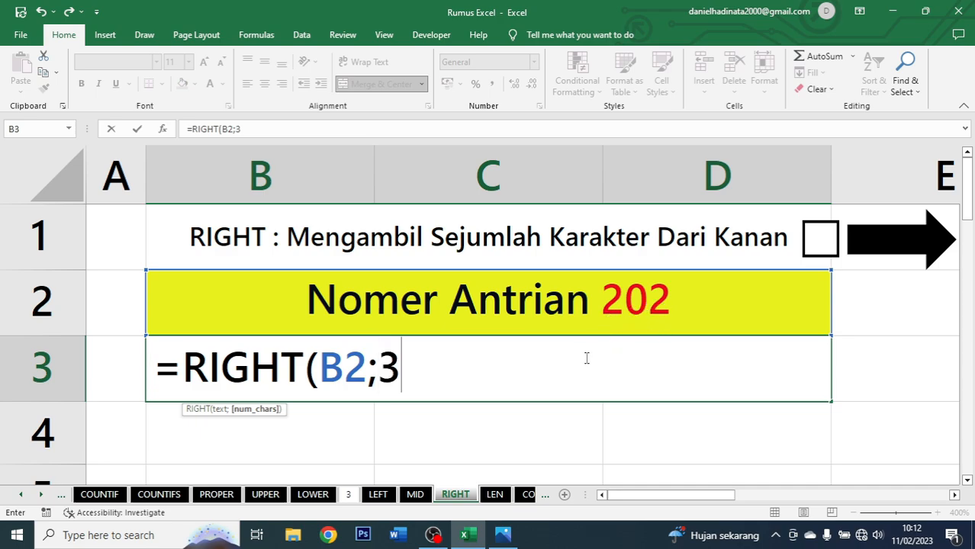
text())
key(ctrl+Return)
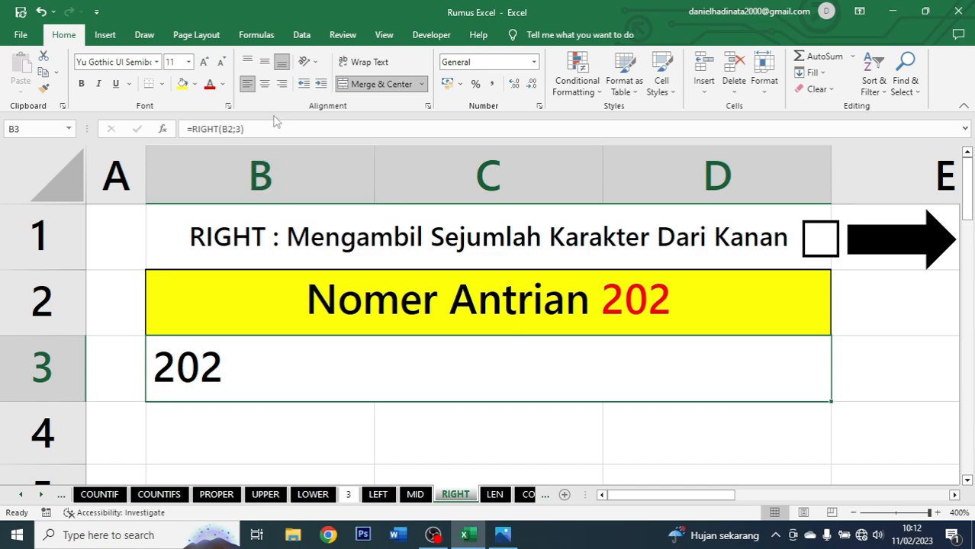
Center the RIGHT result in B3 and tick the checkbox beside the title.
click(264, 84)
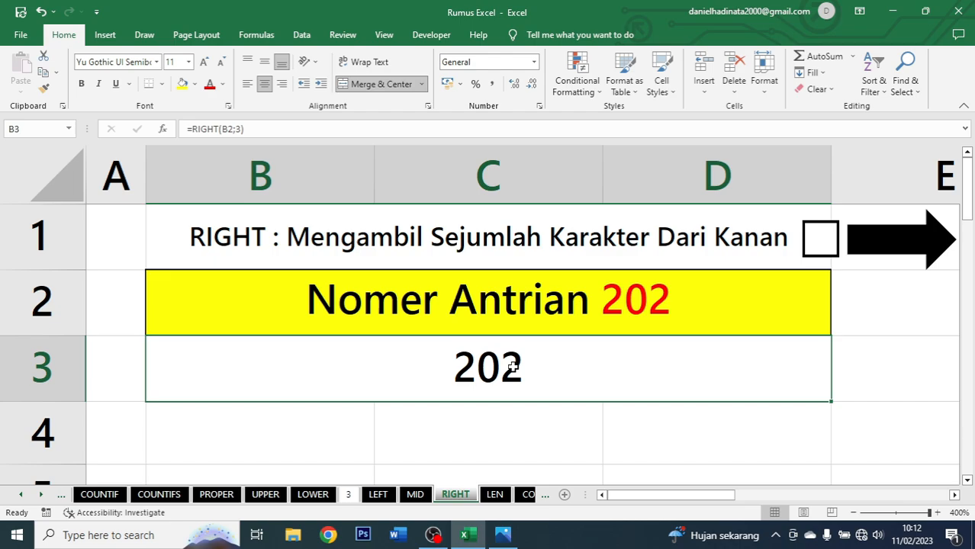
click(808, 246)
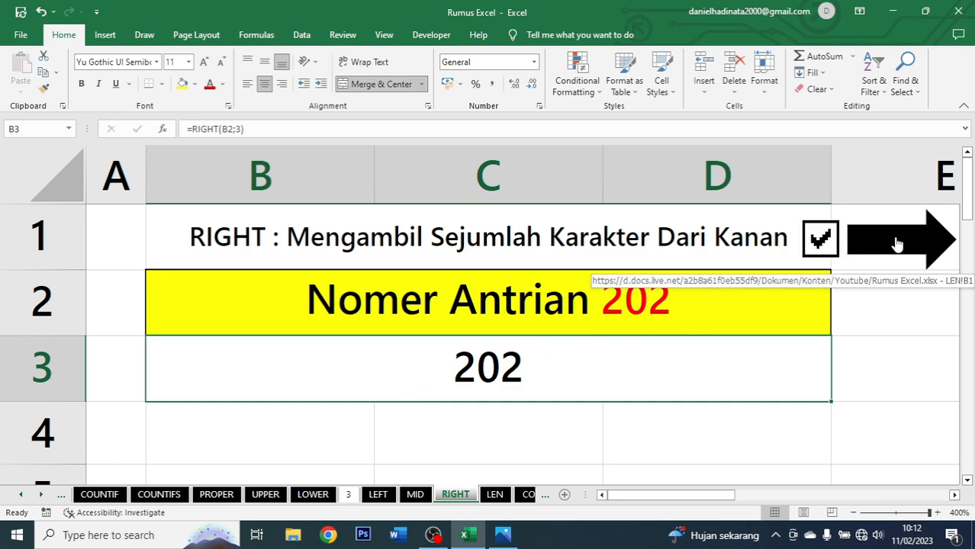
On the LEN sheet, enter =LEN(B2) in B3 to count the characters, and center the result.
click(901, 240)
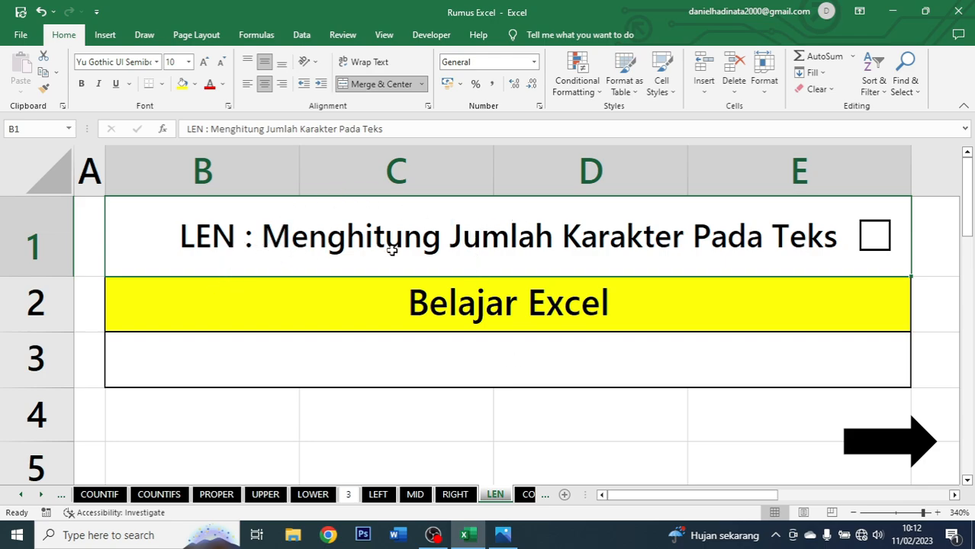
click(602, 339)
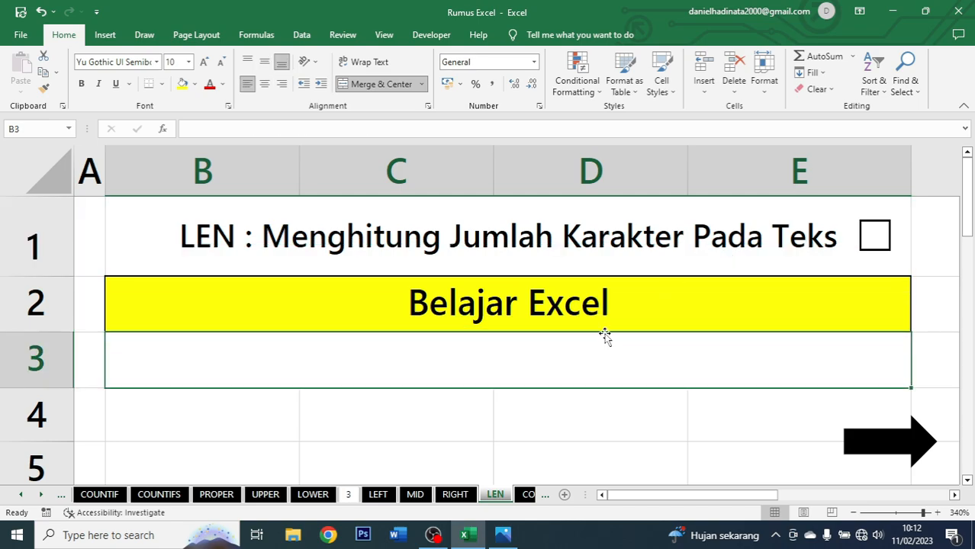
click(639, 304)
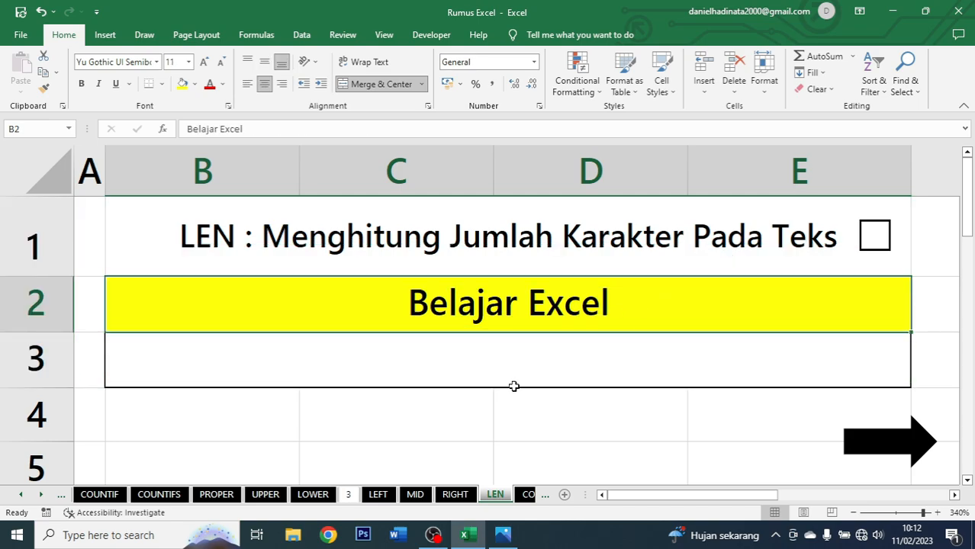
click(524, 362)
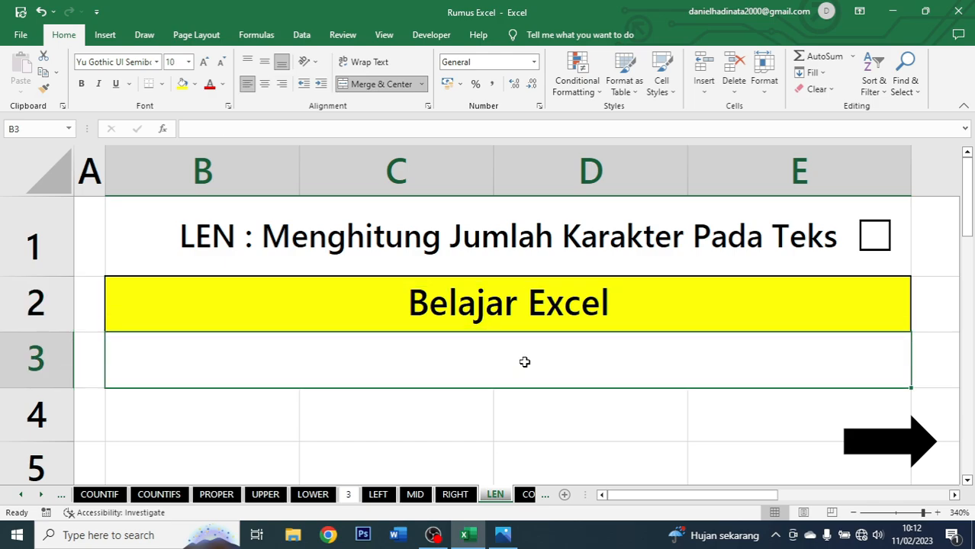
text(=len)
key(Tab)
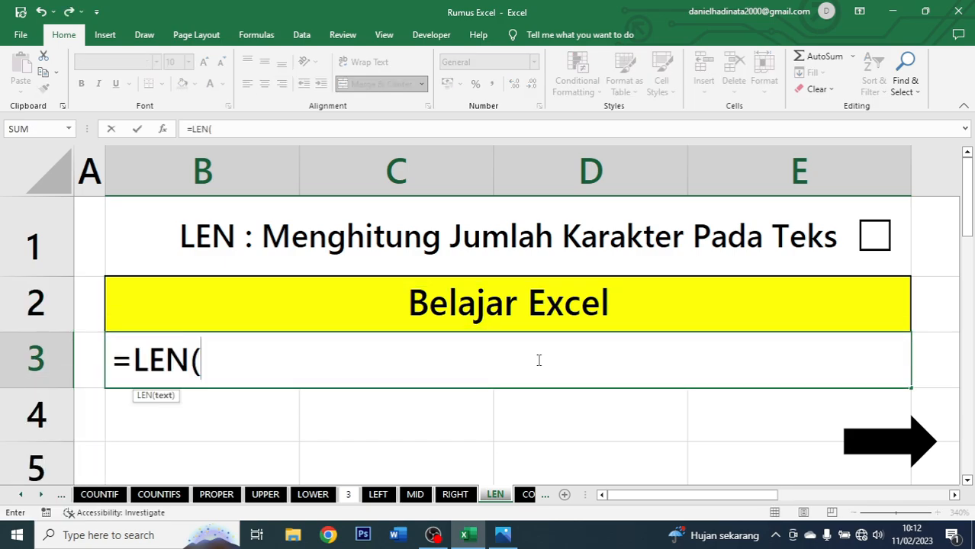
click(688, 305)
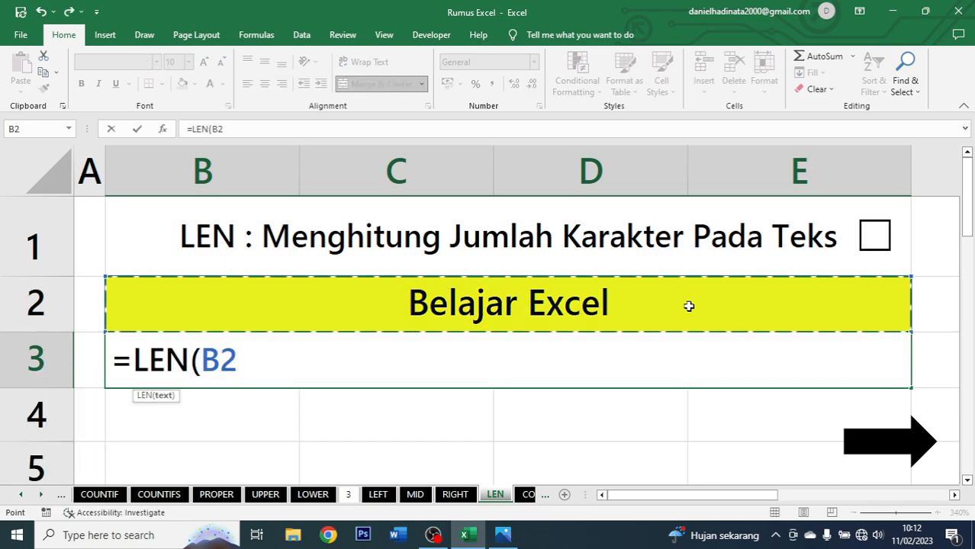
text())
key(ctrl+Return)
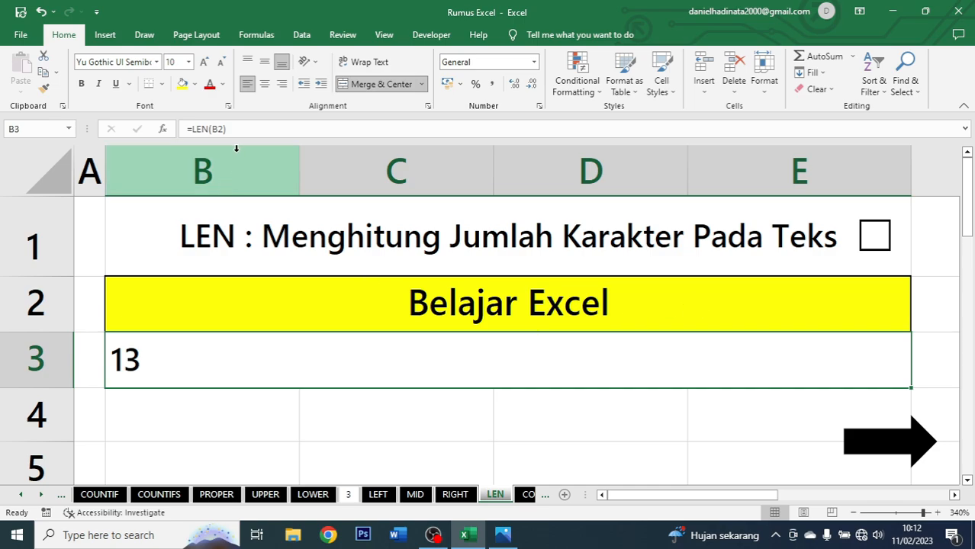
click(264, 84)
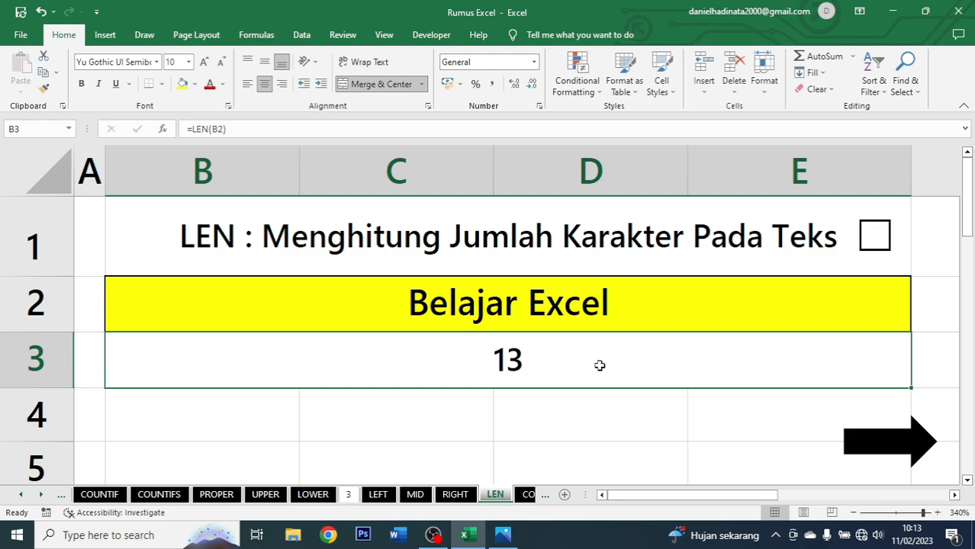
Edit the text in B2 to read Belajar Excel 123.
double_click(630, 302)
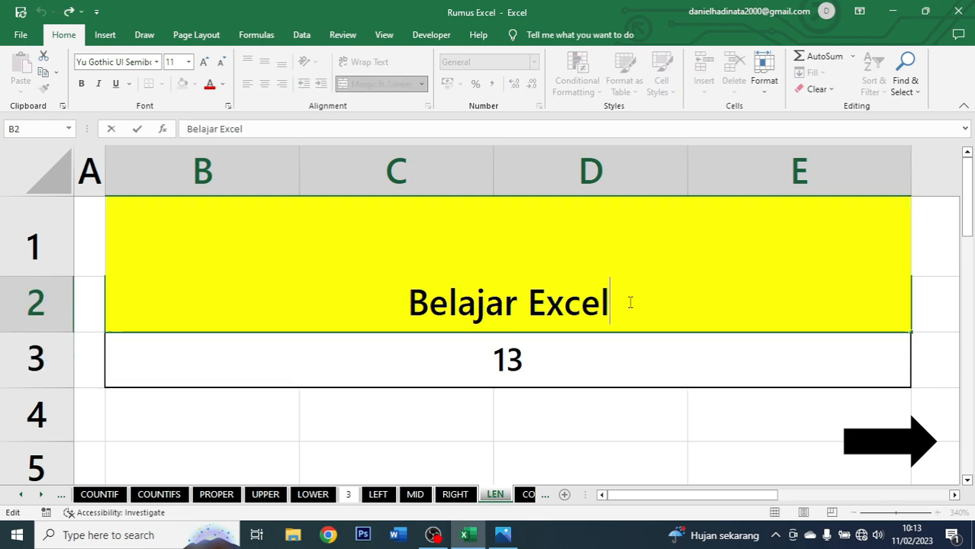
text(123)
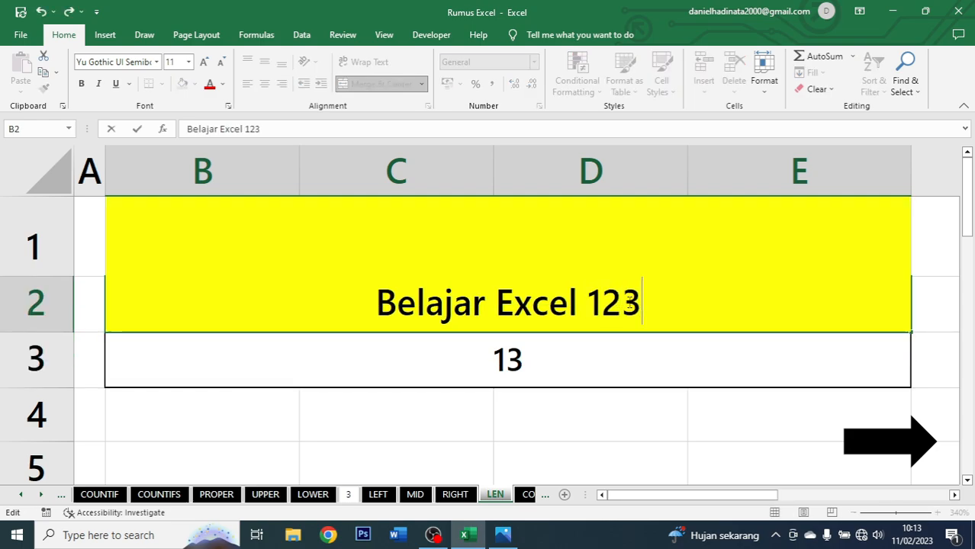
key(Return)
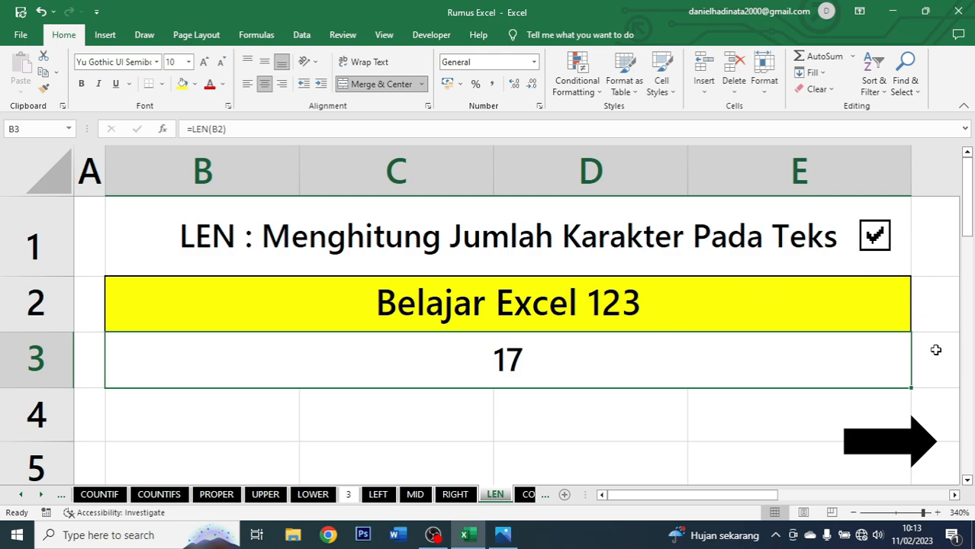
Open the CONCATENATE sheet and inspect the four words in B2 through E2.
click(910, 442)
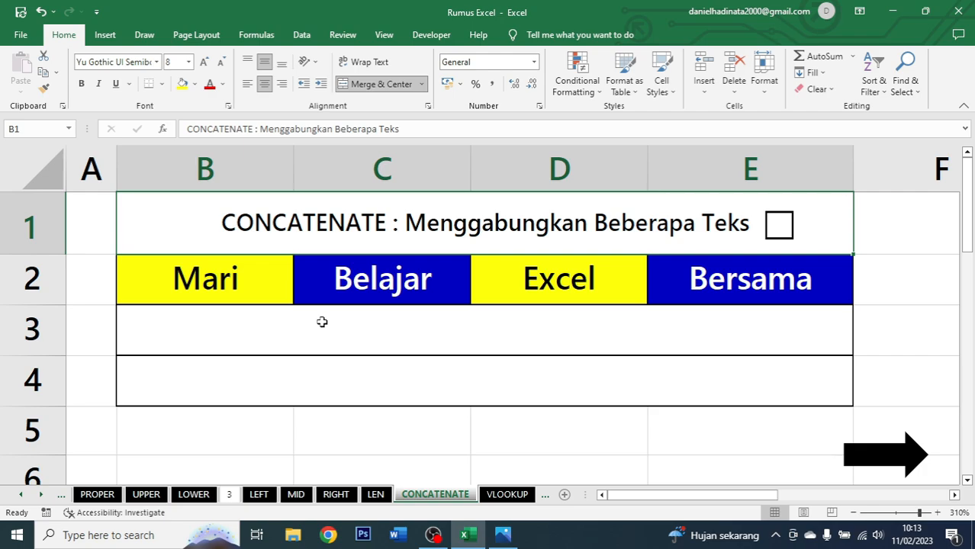
click(274, 289)
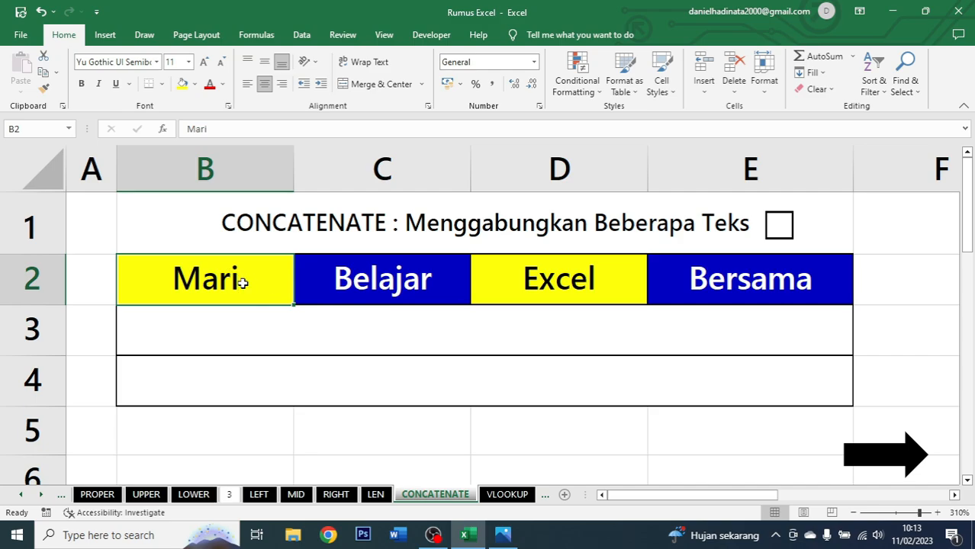
click(356, 280)
click(537, 281)
click(703, 277)
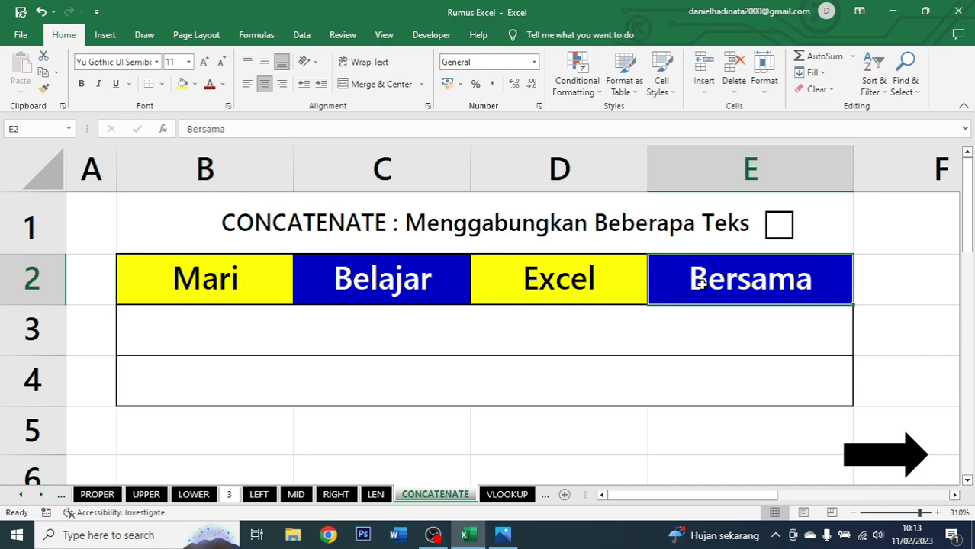
click(614, 336)
drag(267, 290, 681, 276)
click(502, 338)
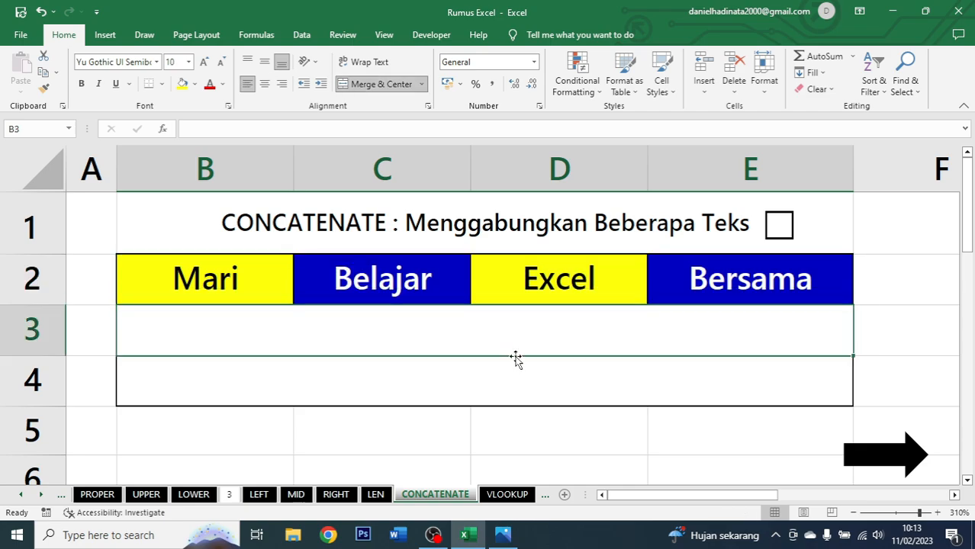
Enter =CONCATENATE(B2;C2;D2;E2) in B3 and center the joined text.
text(=concat)
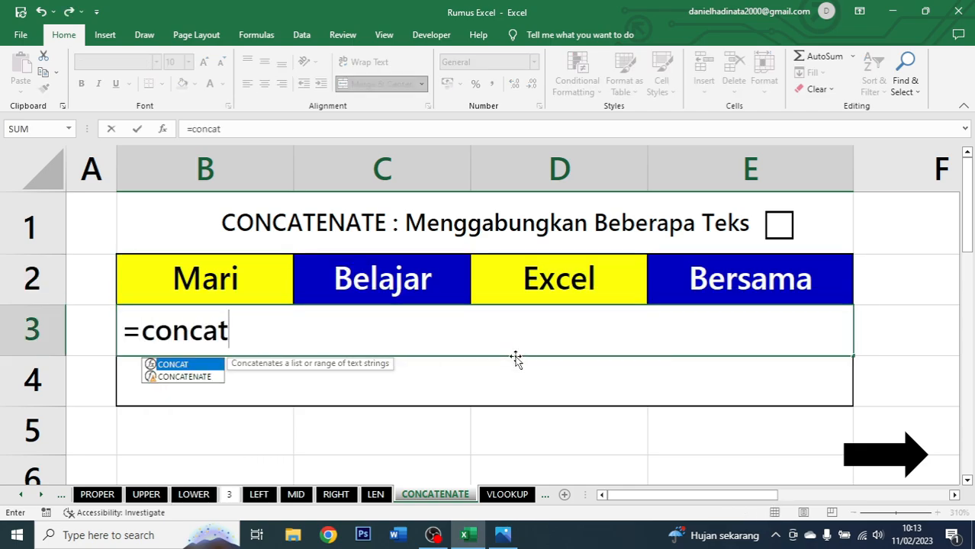
text(enate)
key(Tab)
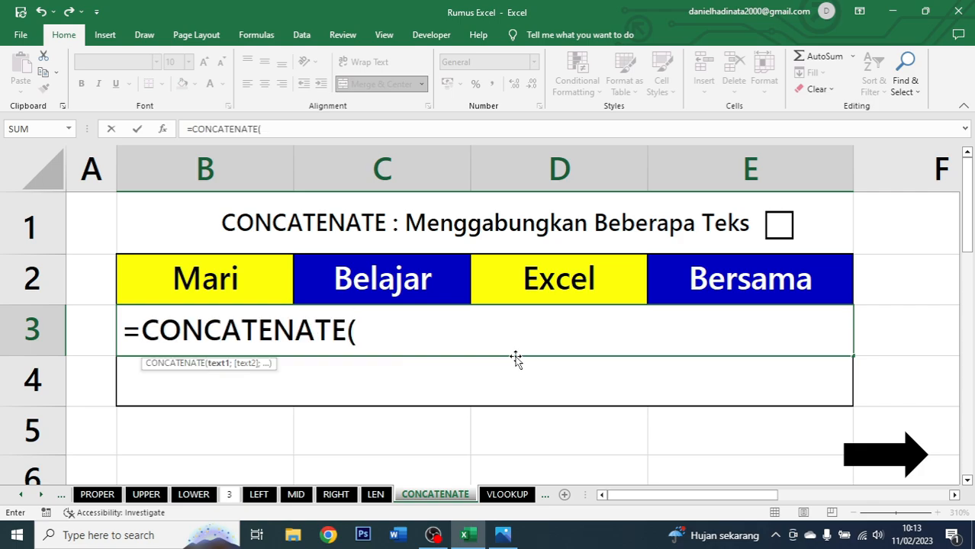
click(239, 284)
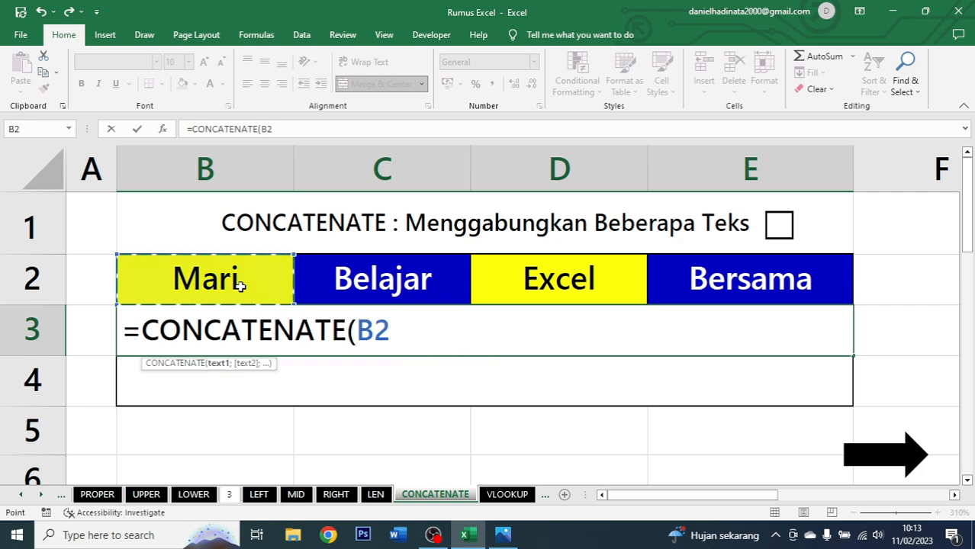
text(;)
click(389, 278)
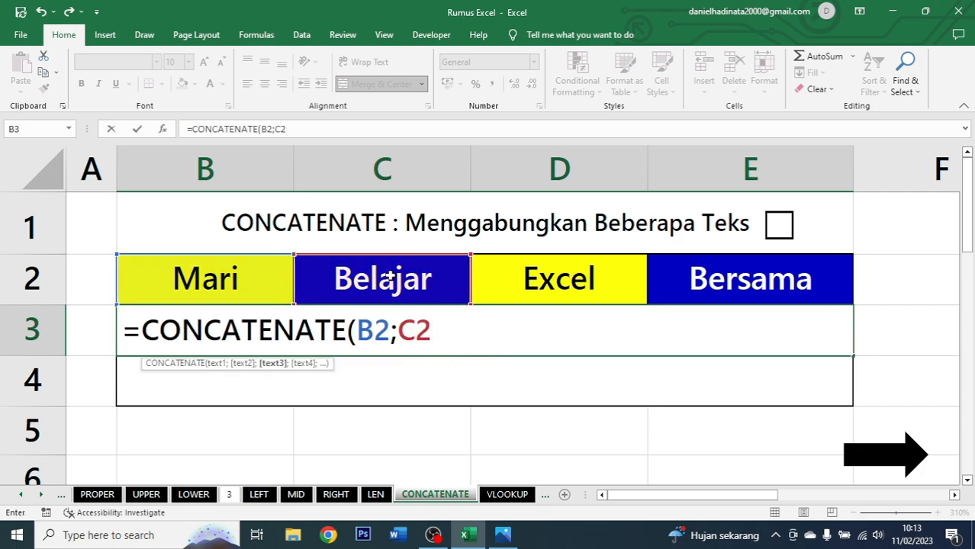
text(;)
click(555, 280)
text(;)
click(737, 281)
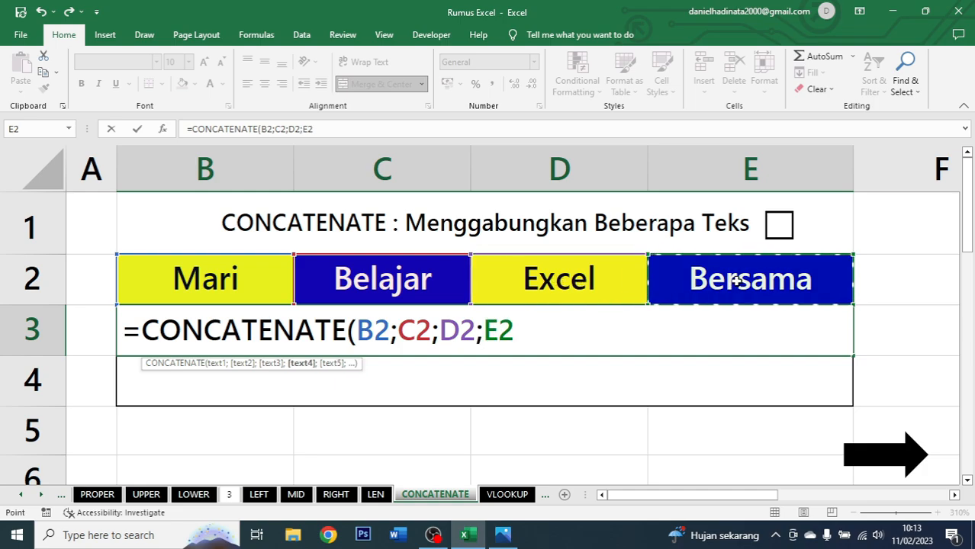
text())
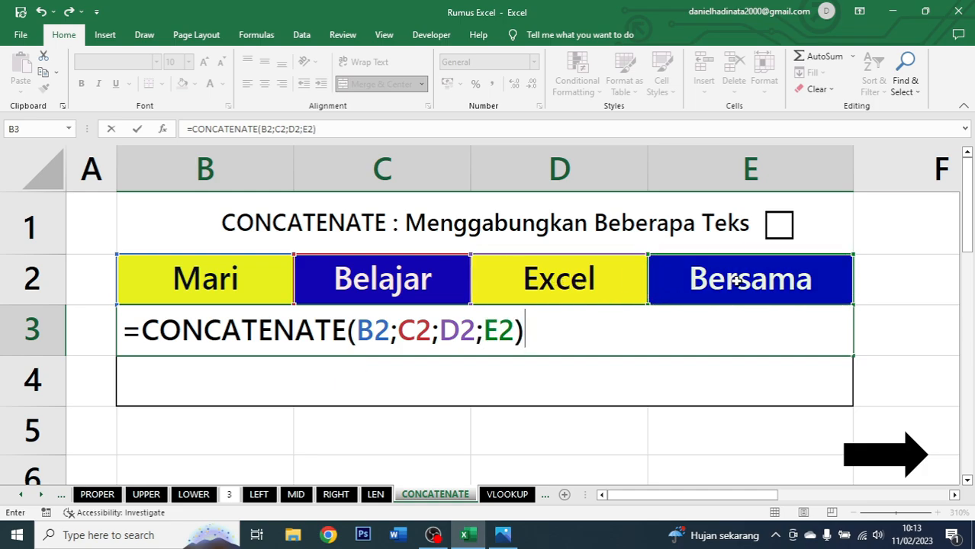
key(ctrl+Return)
click(264, 84)
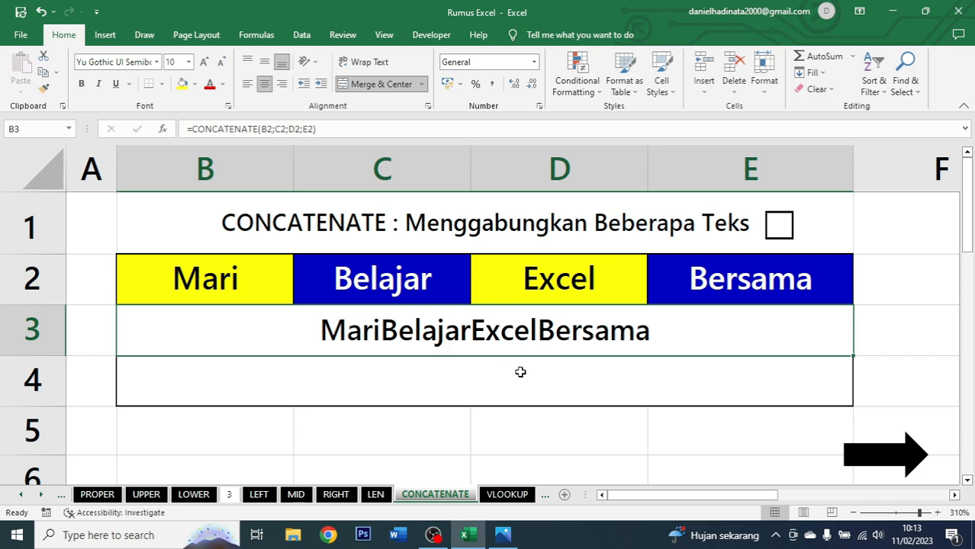
Enter =CONCATENATE(B2; ;C2; ;D2; ;E2) in B4 and center the result.
click(437, 377)
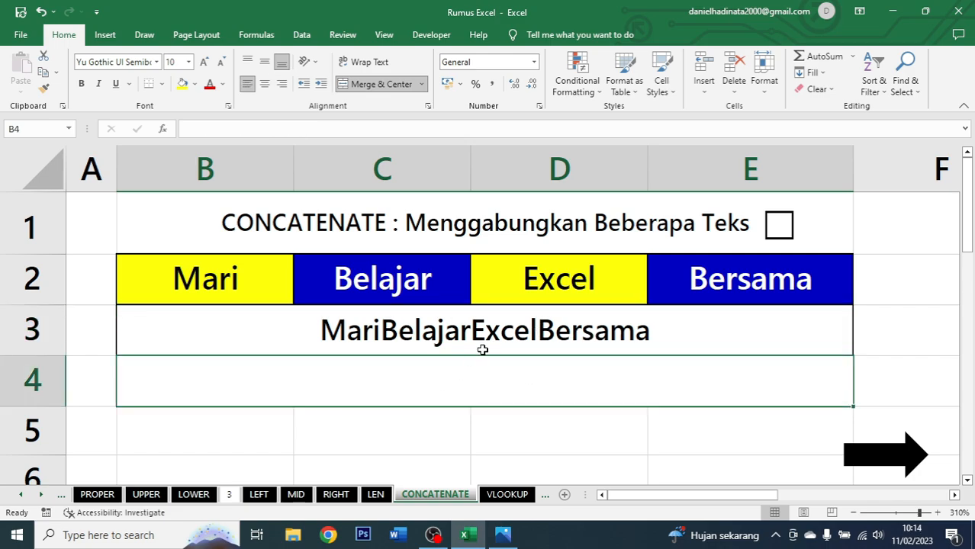
text(=concat)
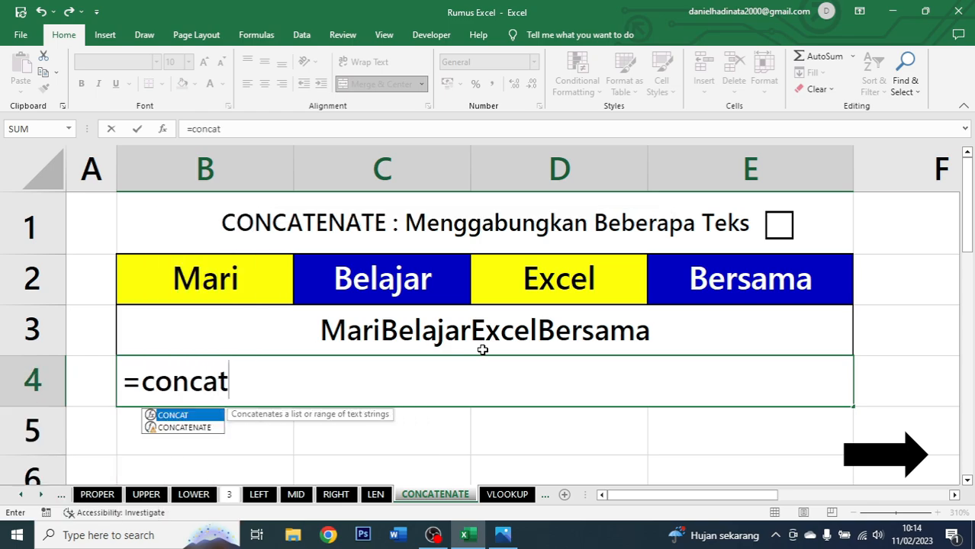
text(ena)
key(Tab)
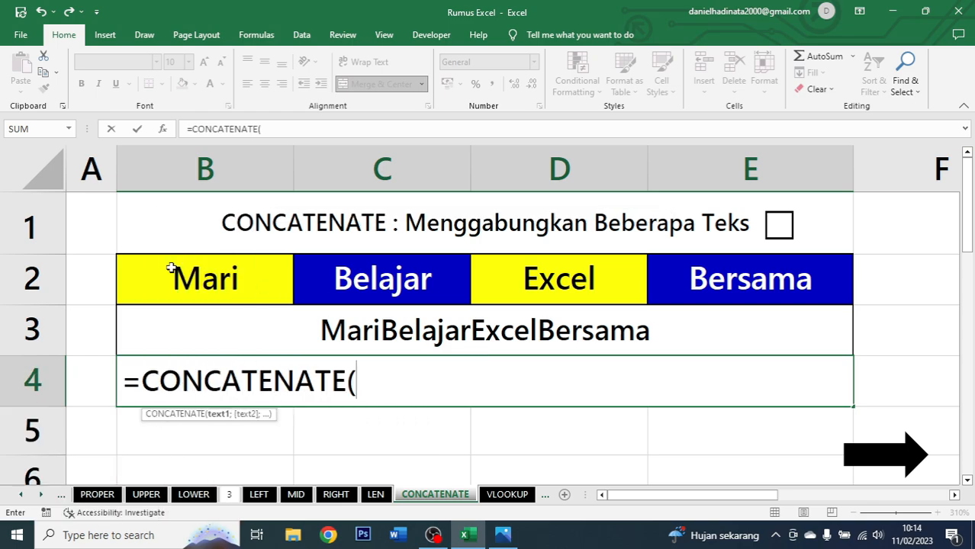
click(231, 274)
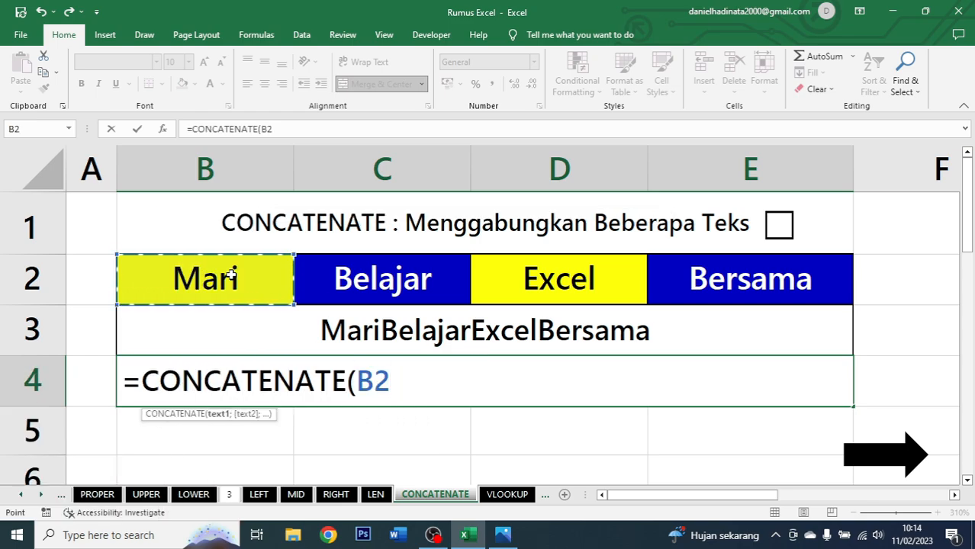
text(; ;)
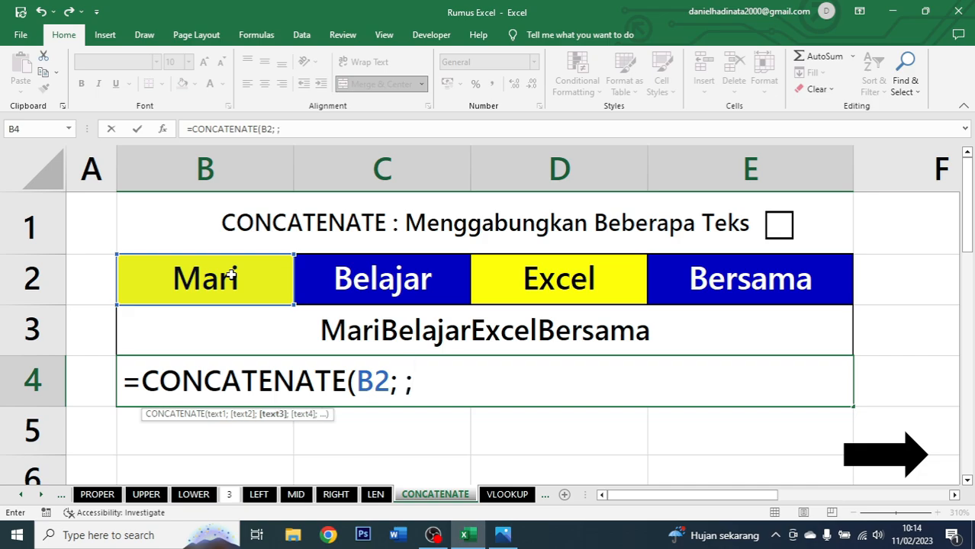
click(345, 272)
text(; )
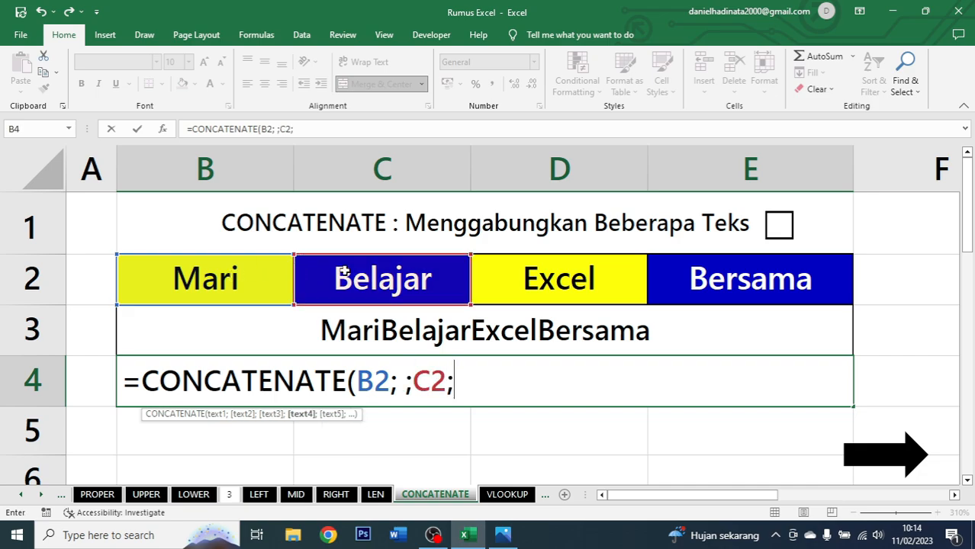
text(;)
click(544, 286)
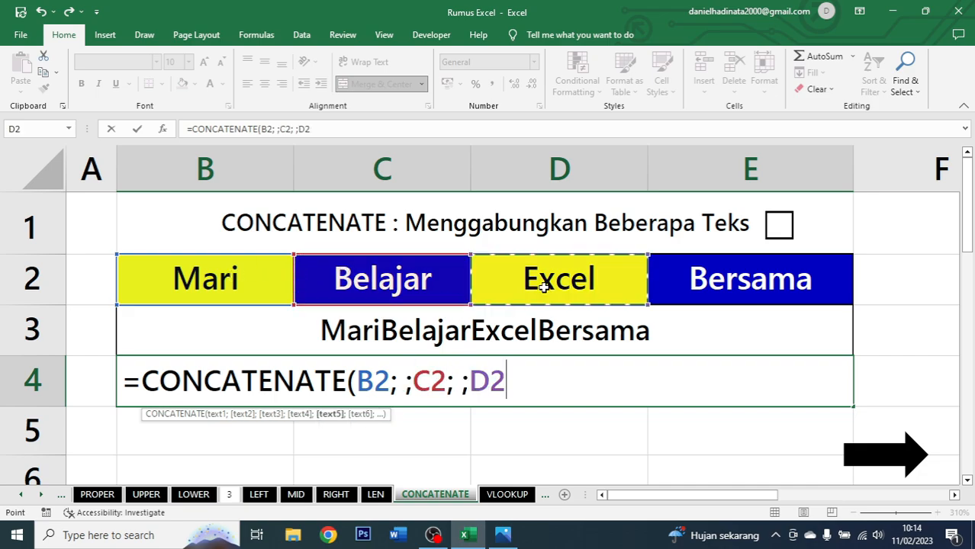
text(;)
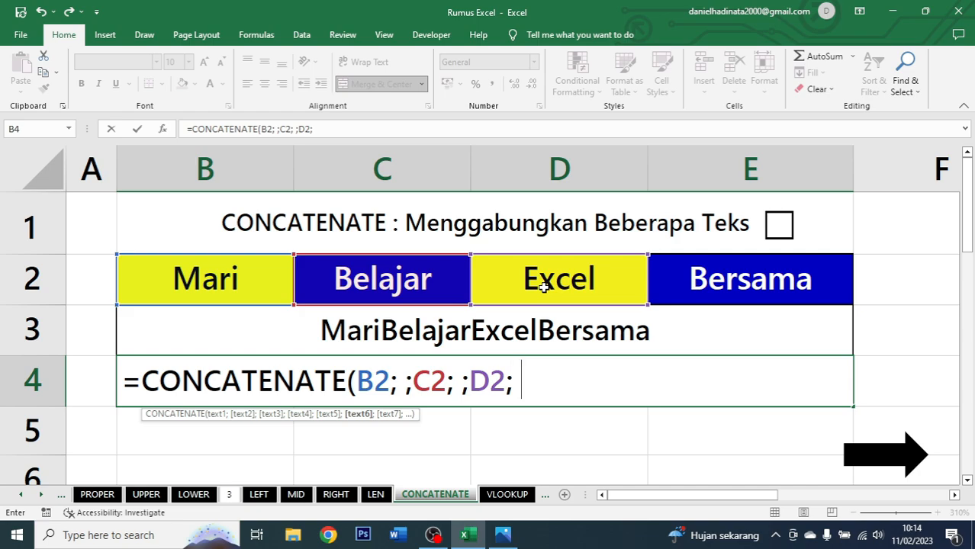
text( ;)
click(679, 276)
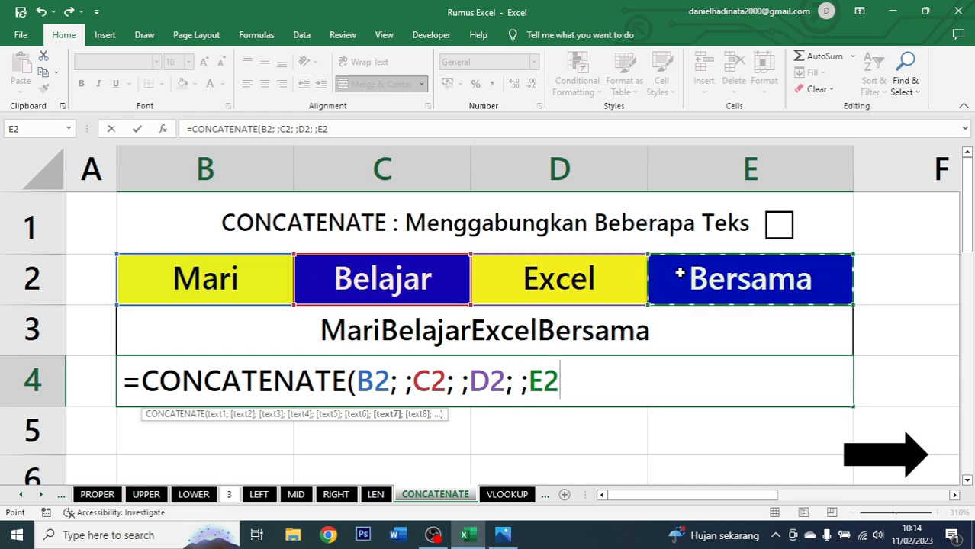
text())
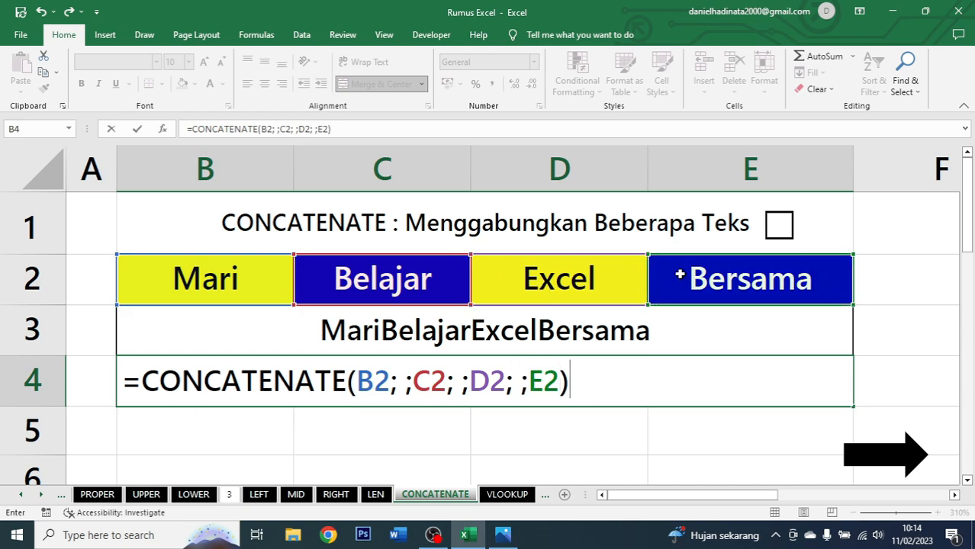
key(Return)
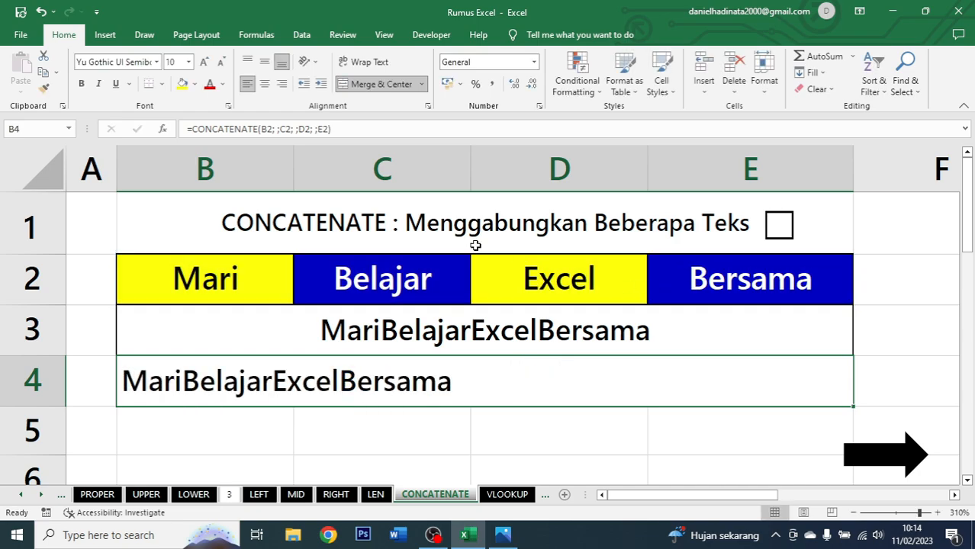
click(264, 84)
Edit the formula in B4 to =CONCATENATE(B2;" ";C2;" ";D2;" ";E2) so the words are separated by spaces.
double_click(386, 379)
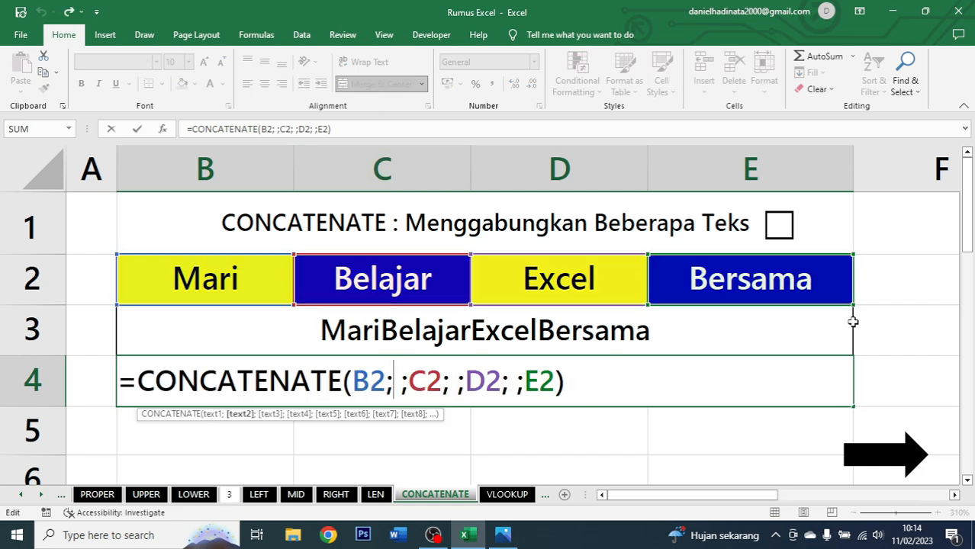
text(")
key(Right)
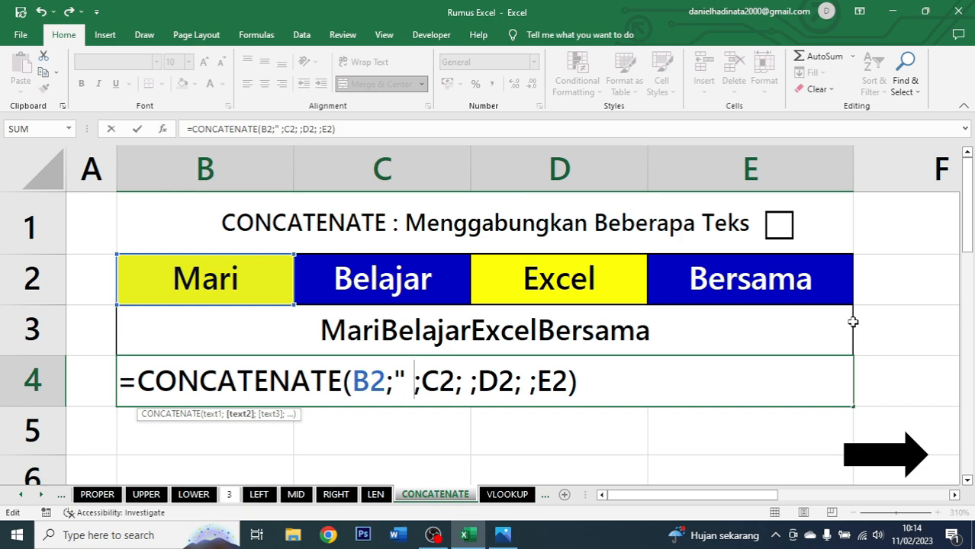
text(")
key(Right)
key(Right)
key(Right)
key(Right)
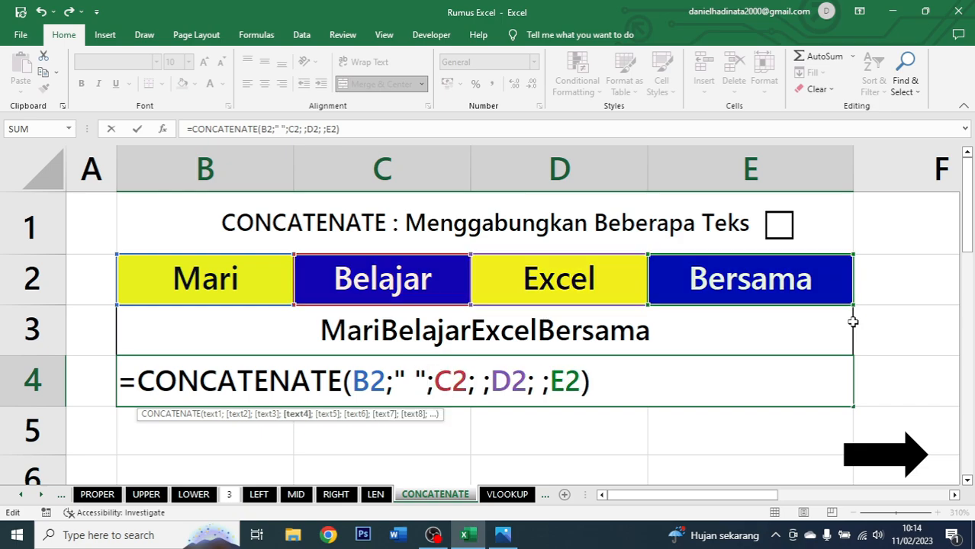
text(" ")
key(Right)
key(Right)
key(Right)
key(Right)
key(Right)
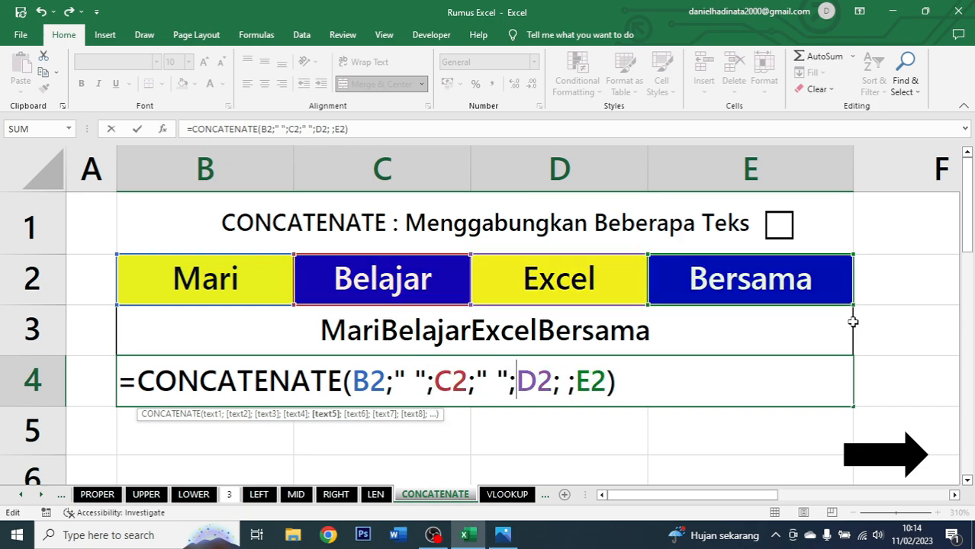
key(Left)
text(" )
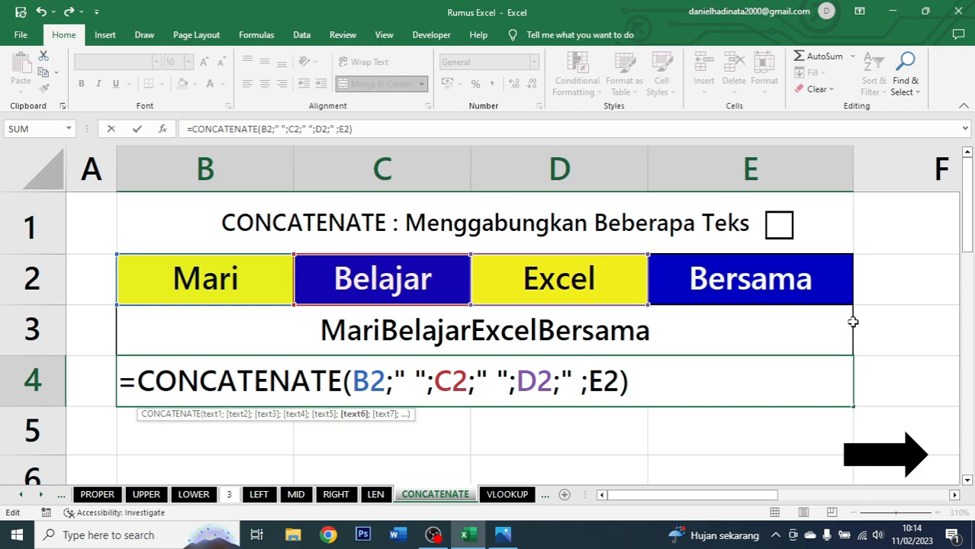
text(")
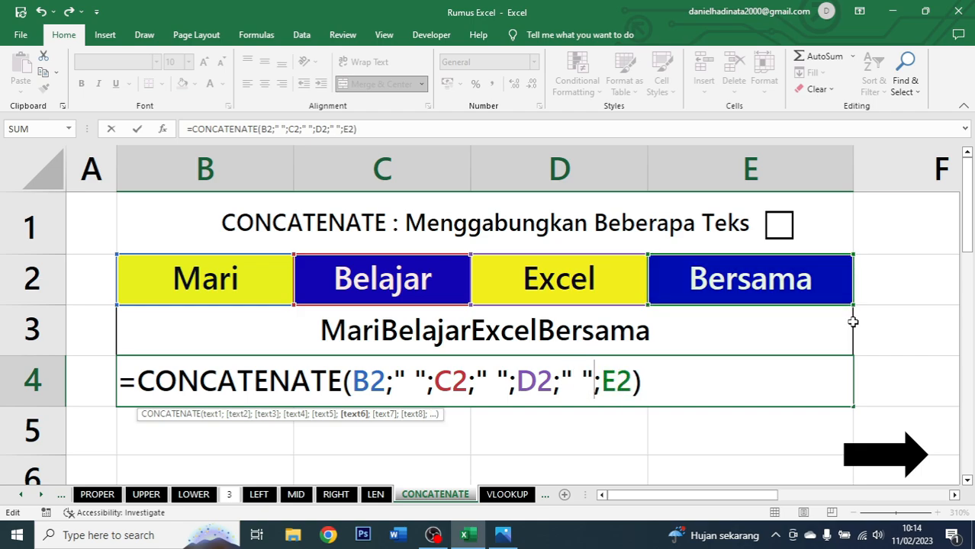
key(Return)
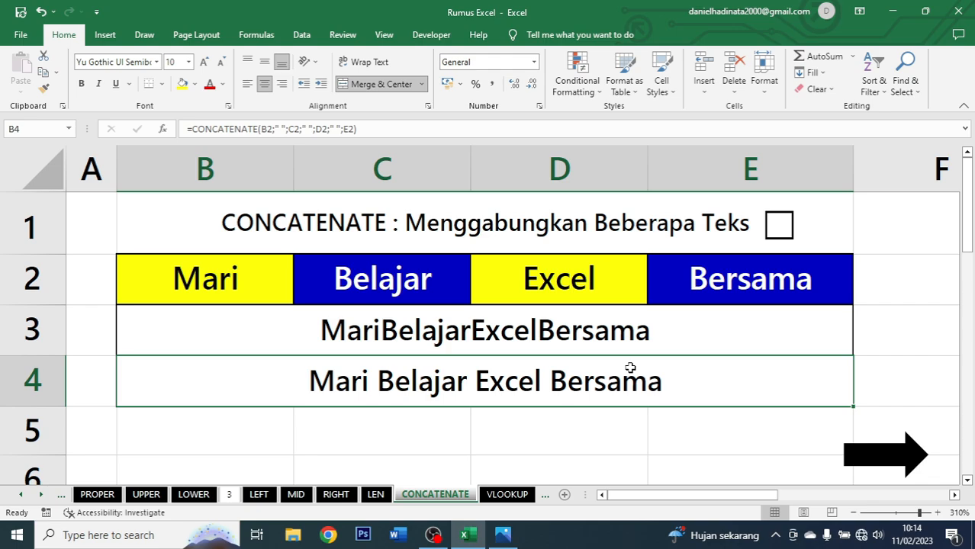
Tick the CONCATENATE checkbox and move on to the VLOOKUP sheet.
click(785, 227)
click(892, 457)
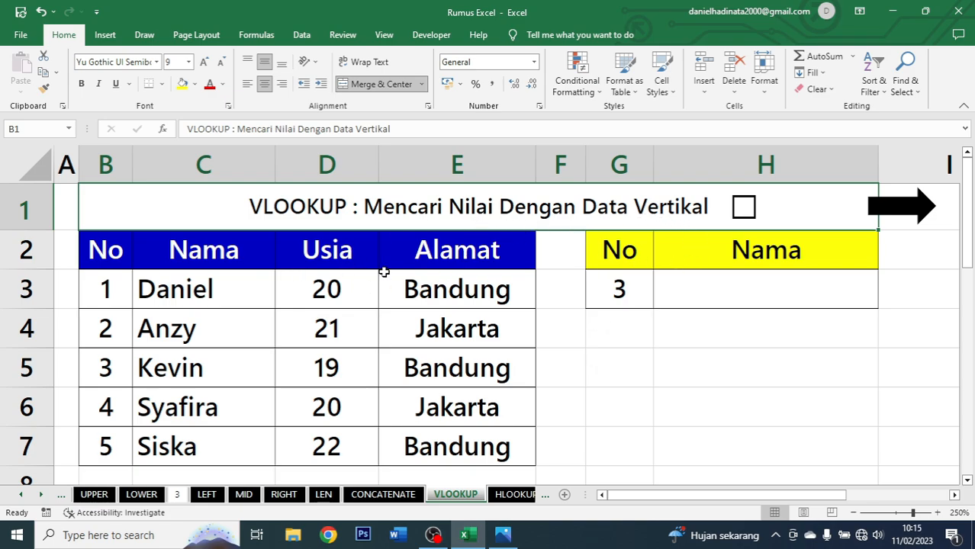
Examine the data table B2:E7, its No column and the lookup cells G3 and H3.
drag(112, 253, 485, 439)
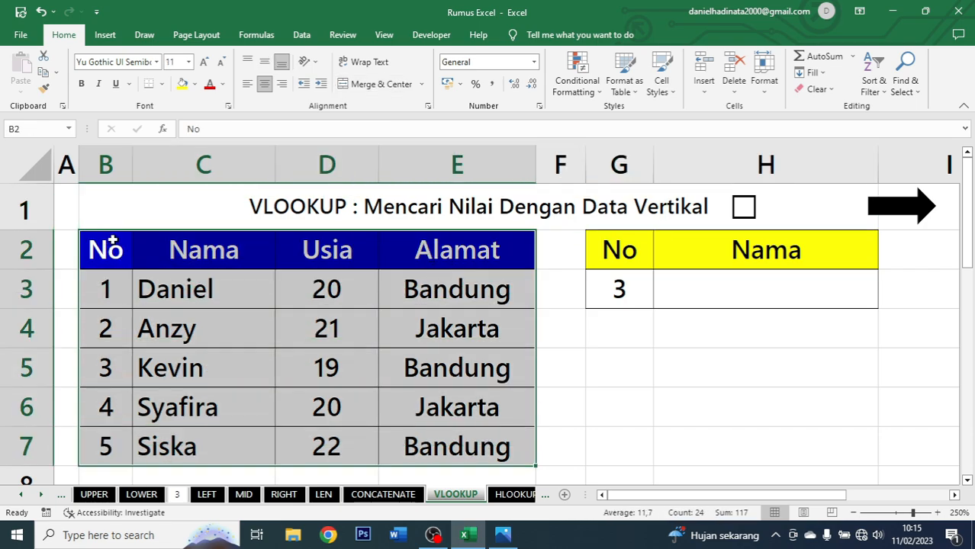
drag(205, 249, 223, 442)
drag(357, 251, 336, 447)
drag(456, 250, 452, 446)
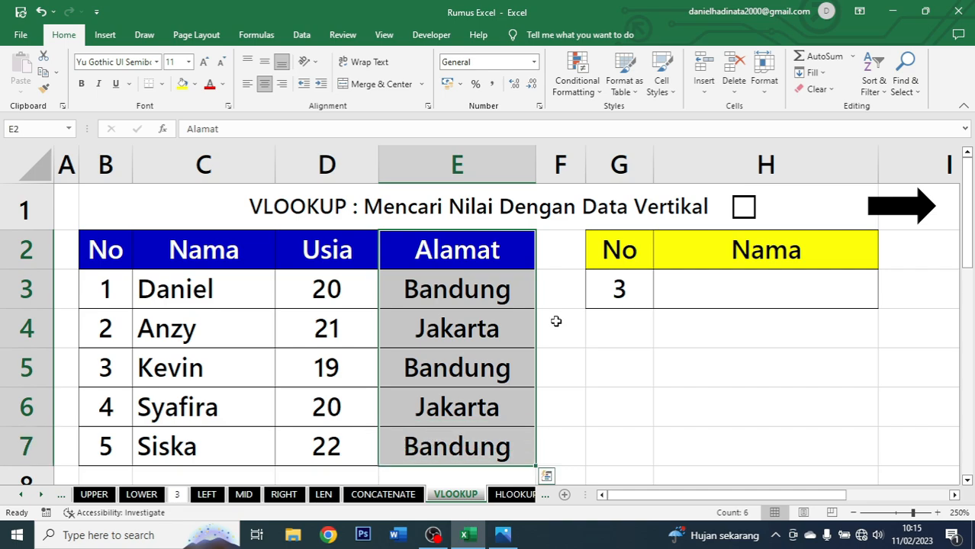
click(755, 296)
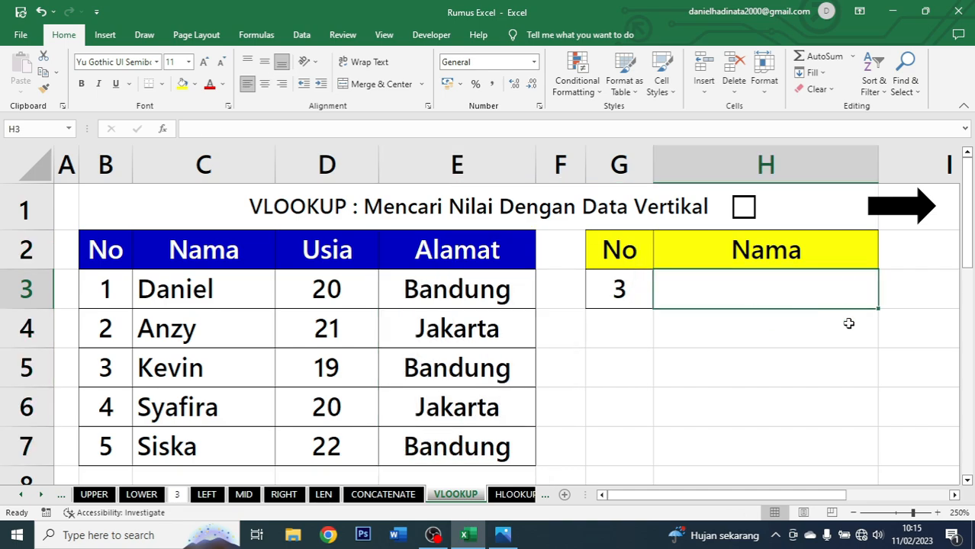
click(613, 281)
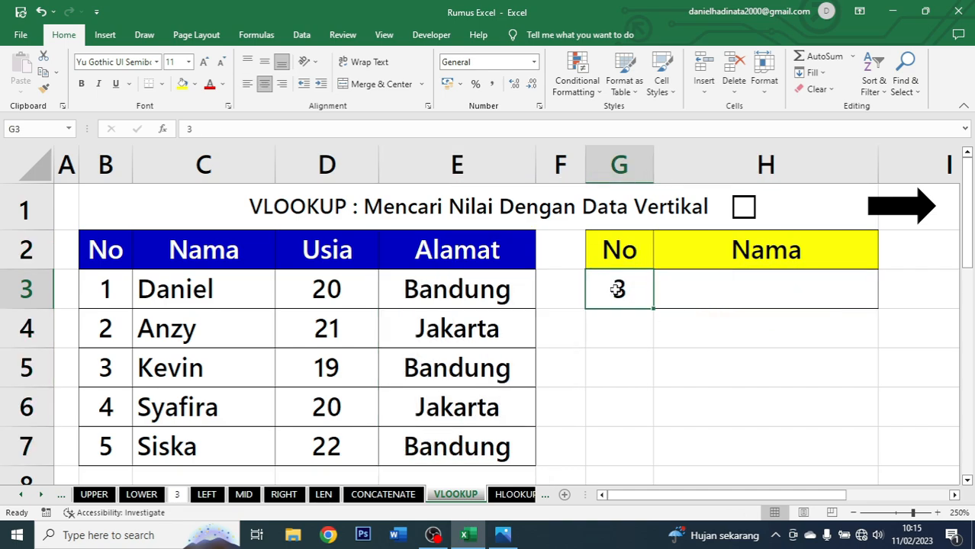
click(678, 286)
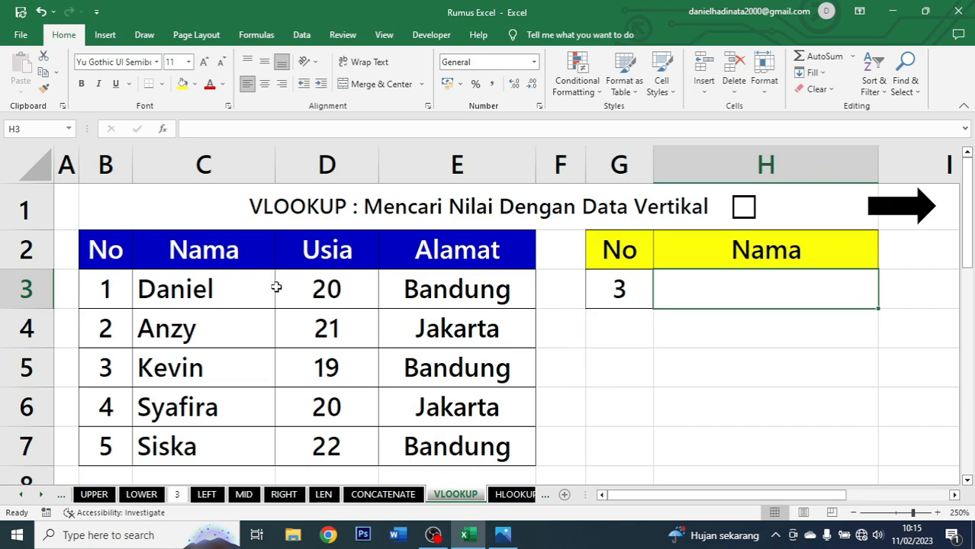
click(479, 280)
drag(474, 251, 495, 435)
click(488, 296)
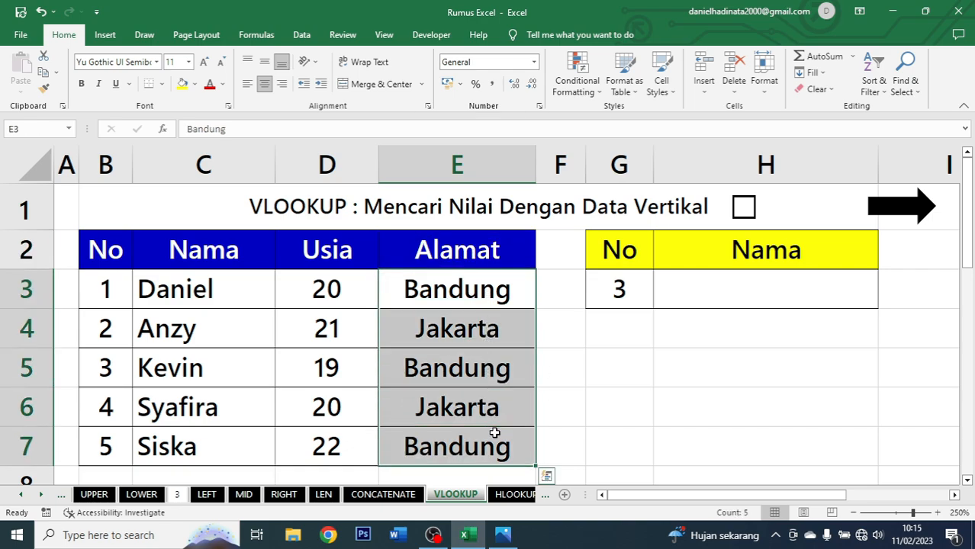
click(95, 284)
drag(115, 288, 116, 438)
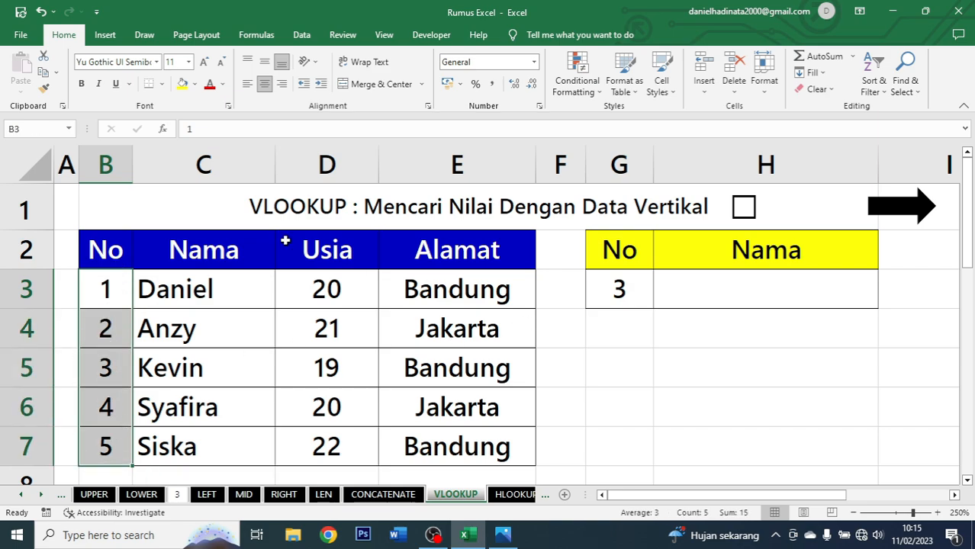
click(690, 284)
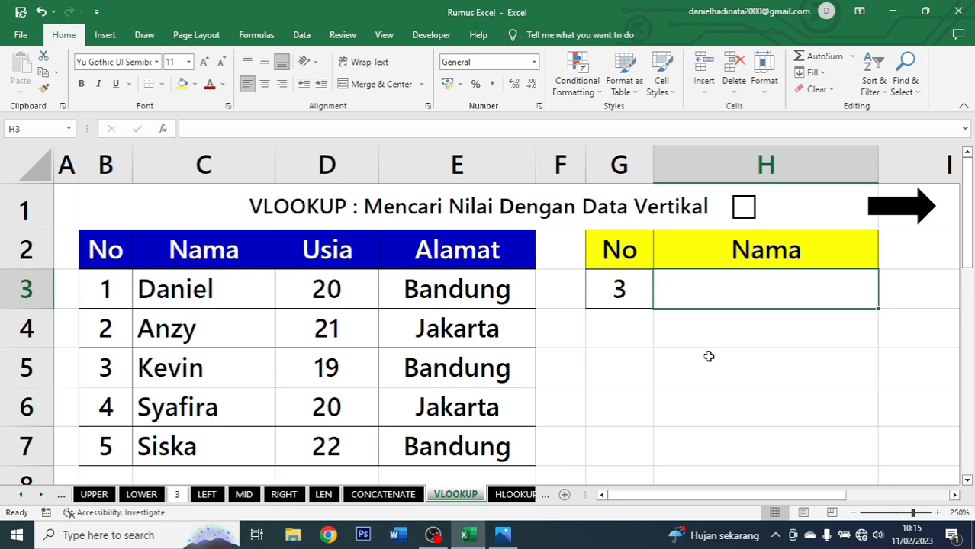
Enter =VLOOKUP(G3;B2:E7;2;0) in H3 and center the result.
text(=)
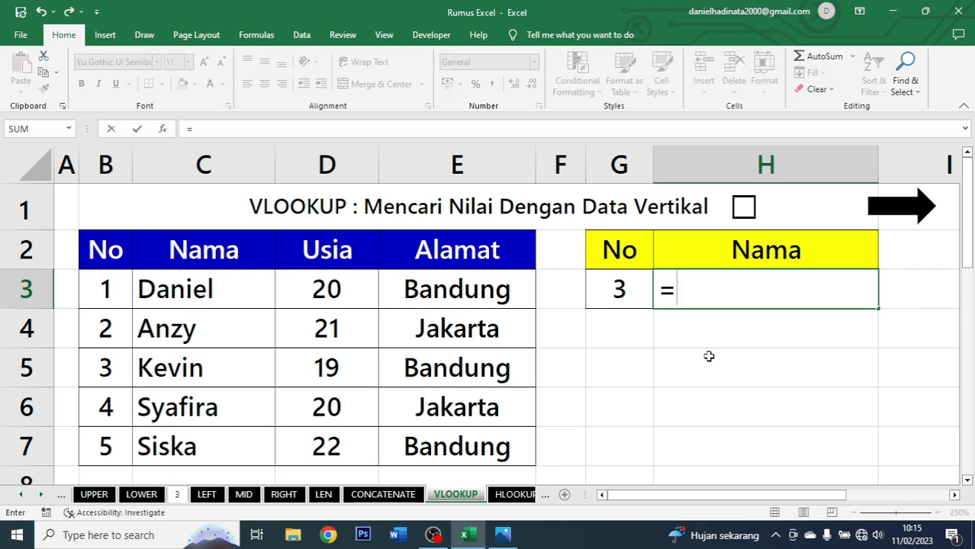
text(vlookup)
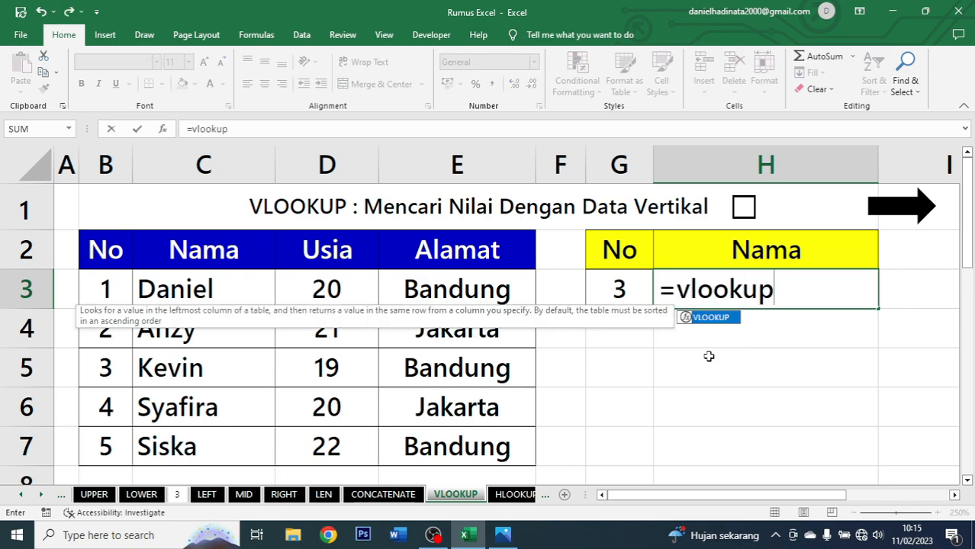
key(Tab)
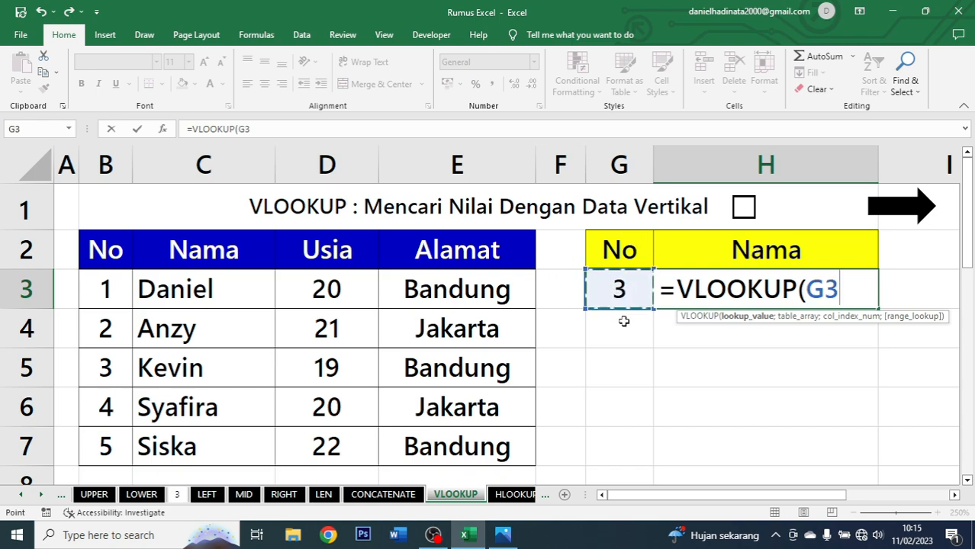
text(;)
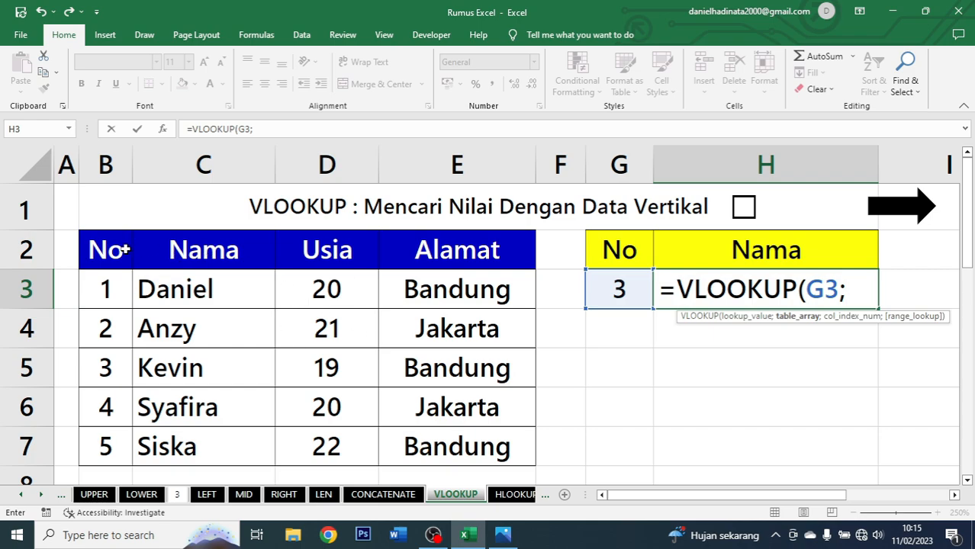
drag(123, 249, 465, 436)
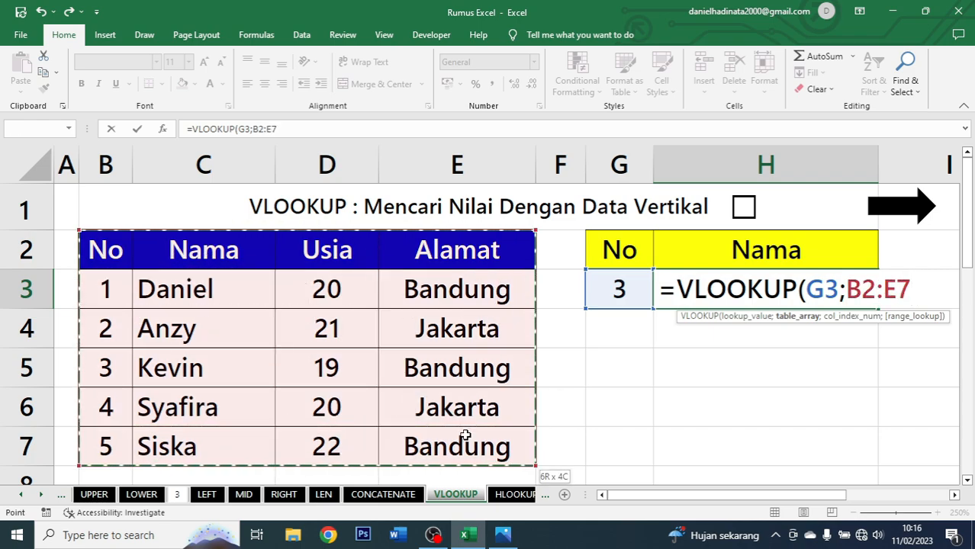
text(;)
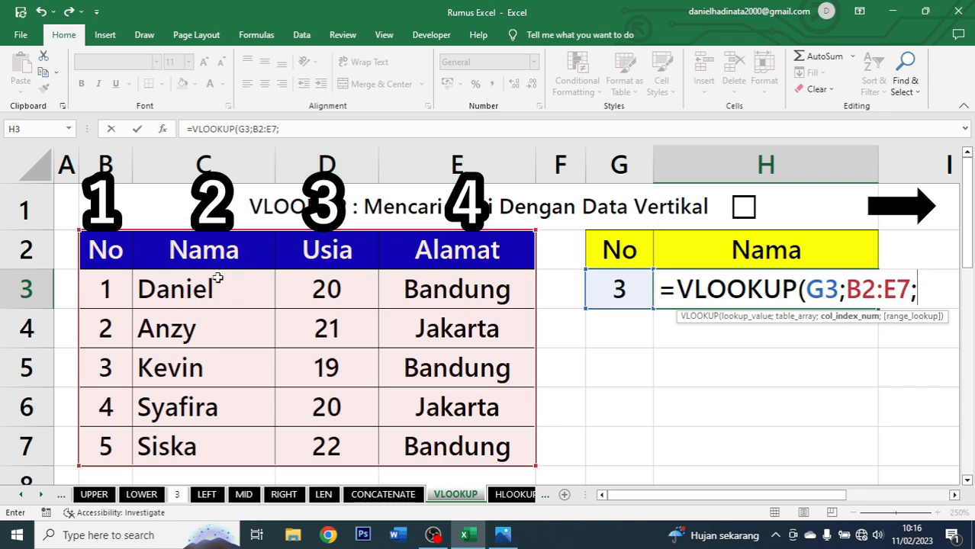
text(2)
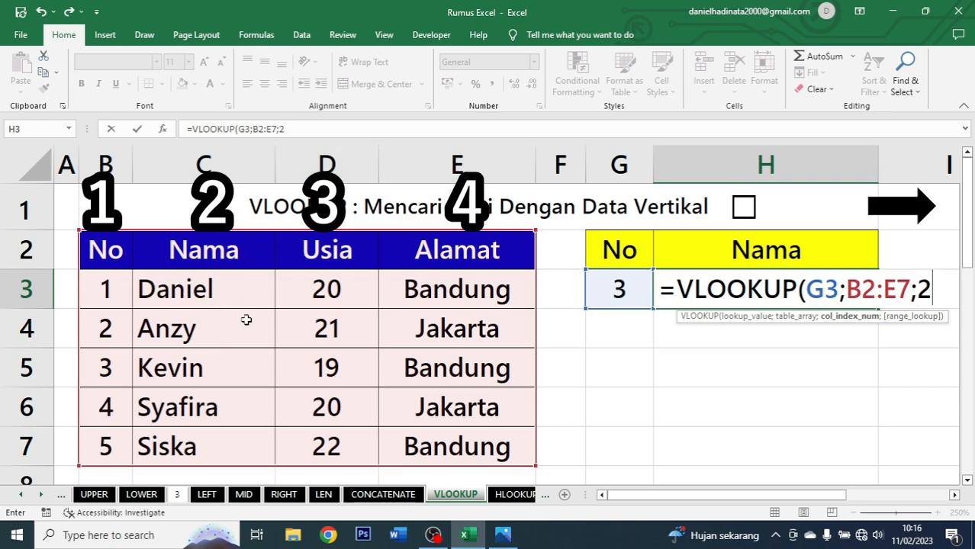
text(;)
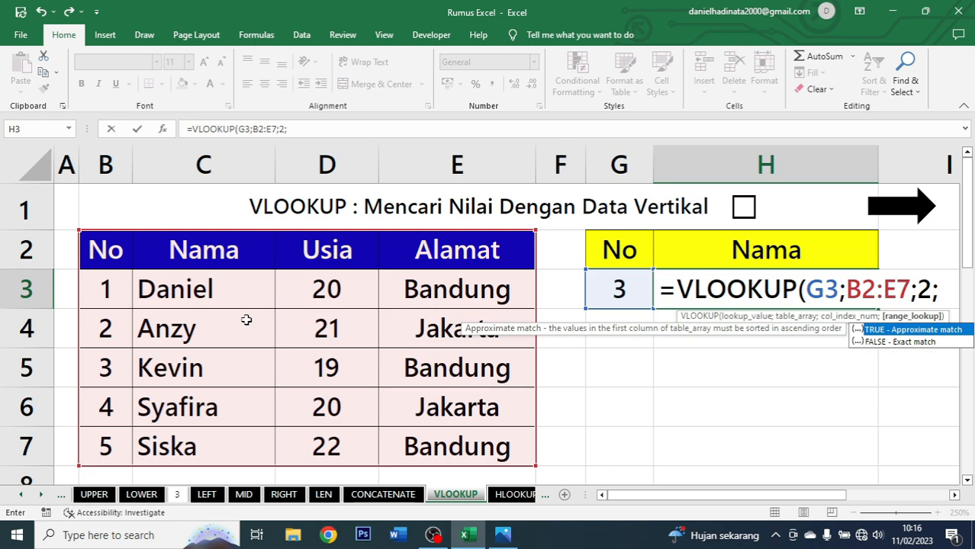
text(0))
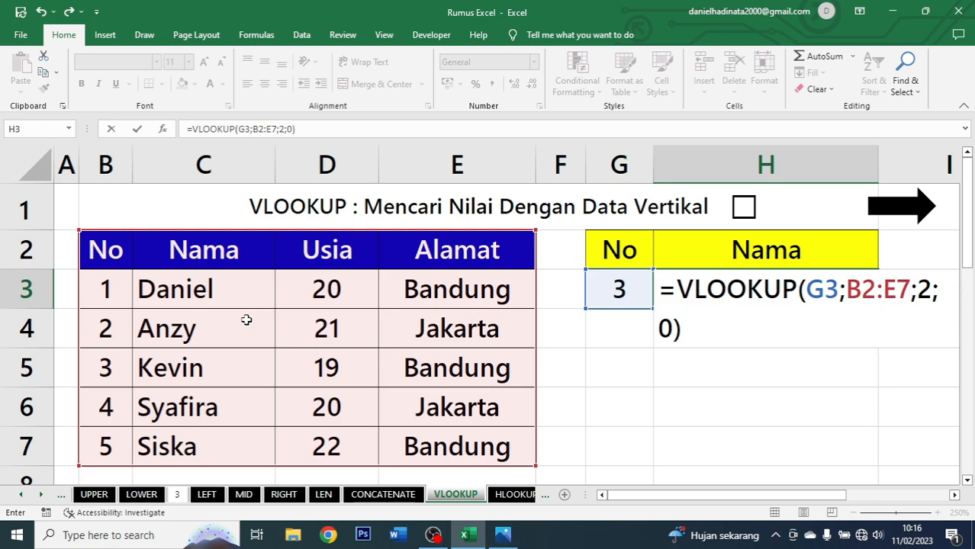
key(ctrl+Return)
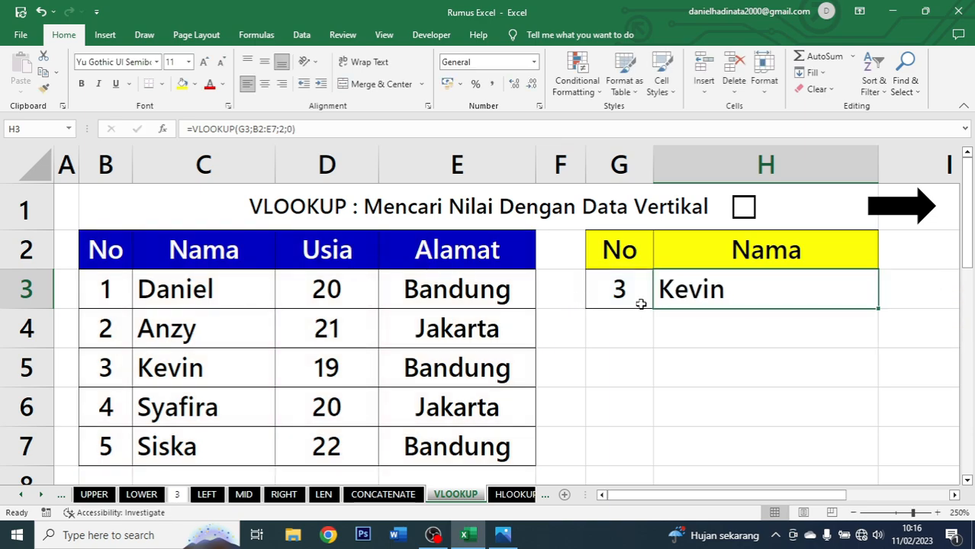
click(264, 84)
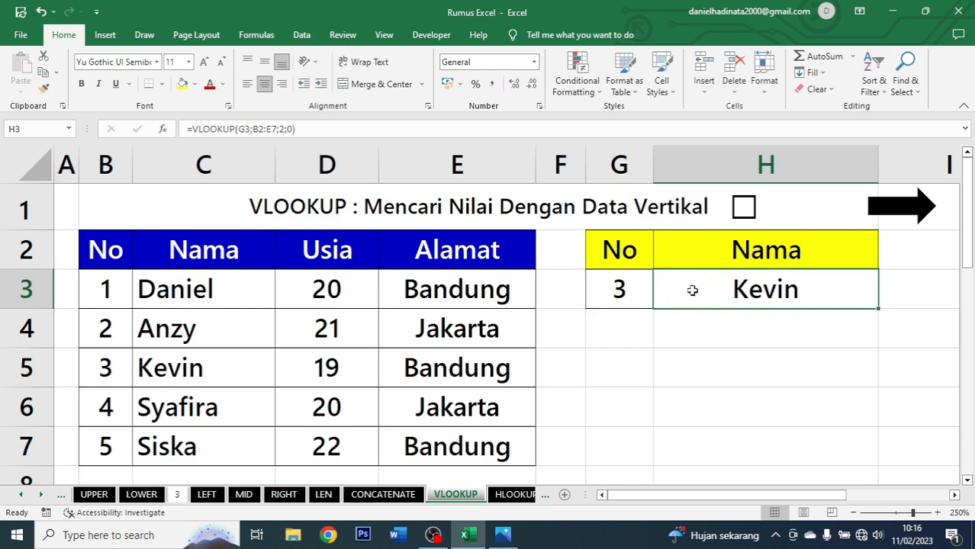
Change the lookup number in G3 to 1.
click(617, 287)
click(716, 281)
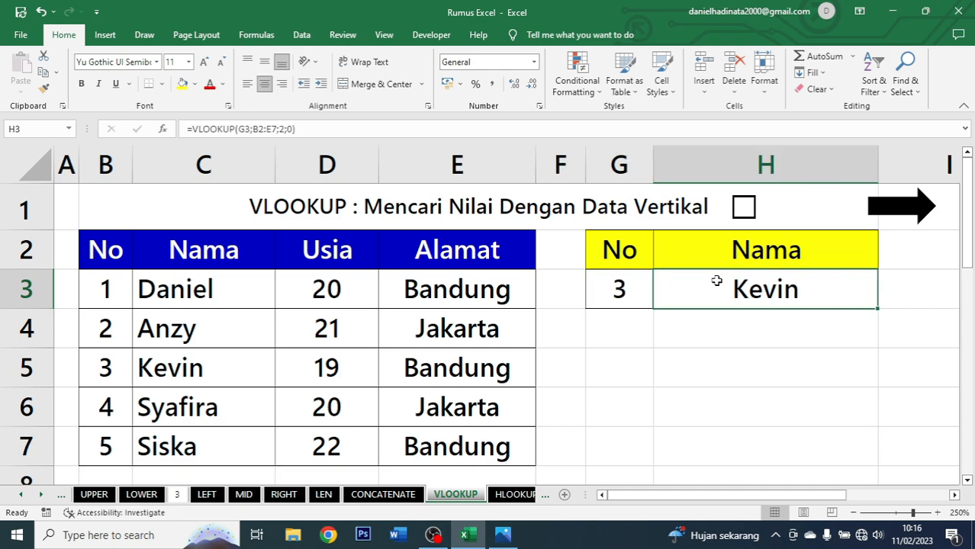
click(630, 291)
text(1)
key(Return)
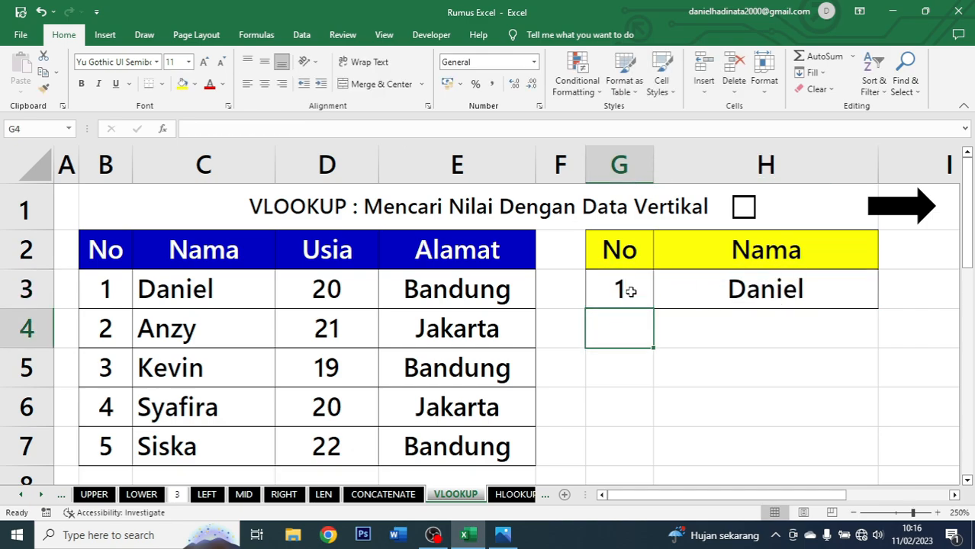
Set the lookup number in G3 to 7, a number not in the table.
click(732, 289)
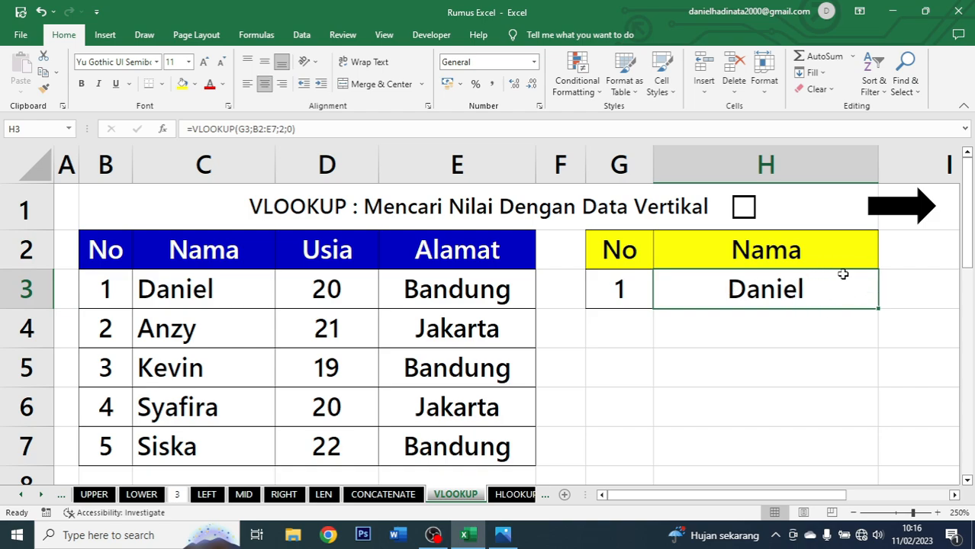
click(645, 285)
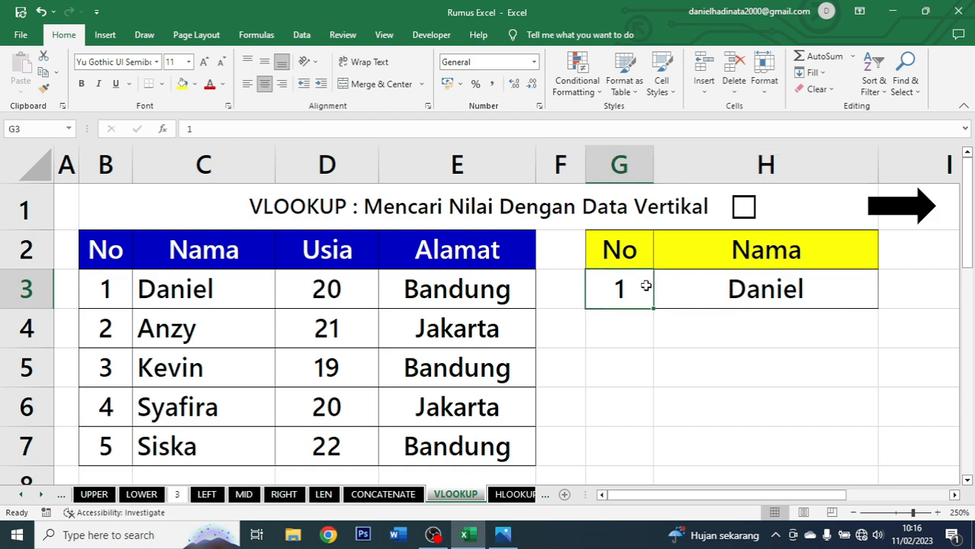
text(7)
key(ctrl+Return)
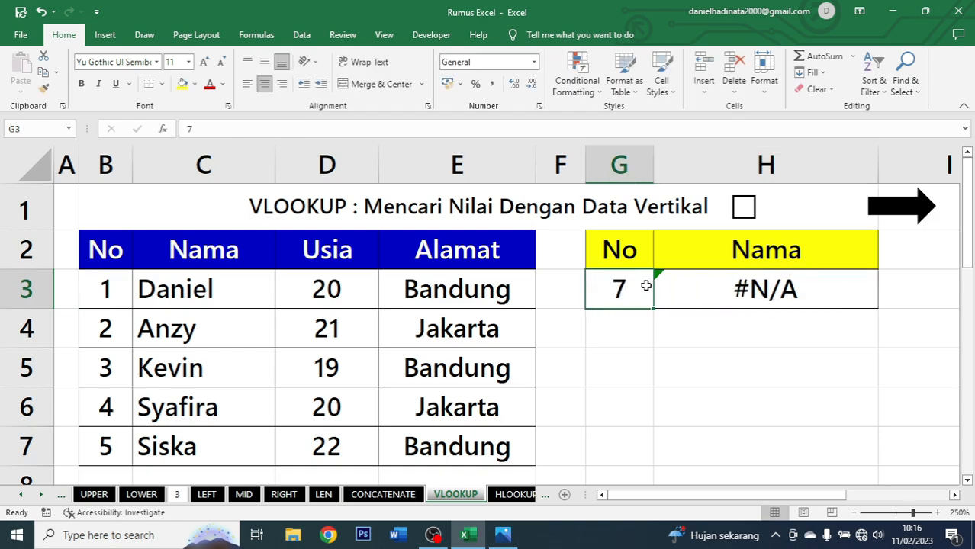
Set the lookup number in G3 to 5 and tick the VLOOKUP checkbox.
click(725, 287)
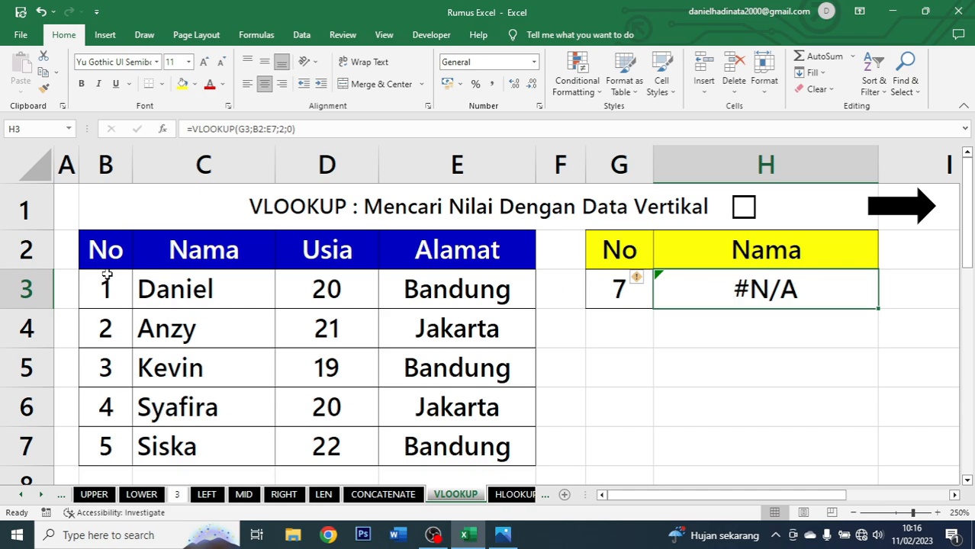
drag(112, 289, 431, 442)
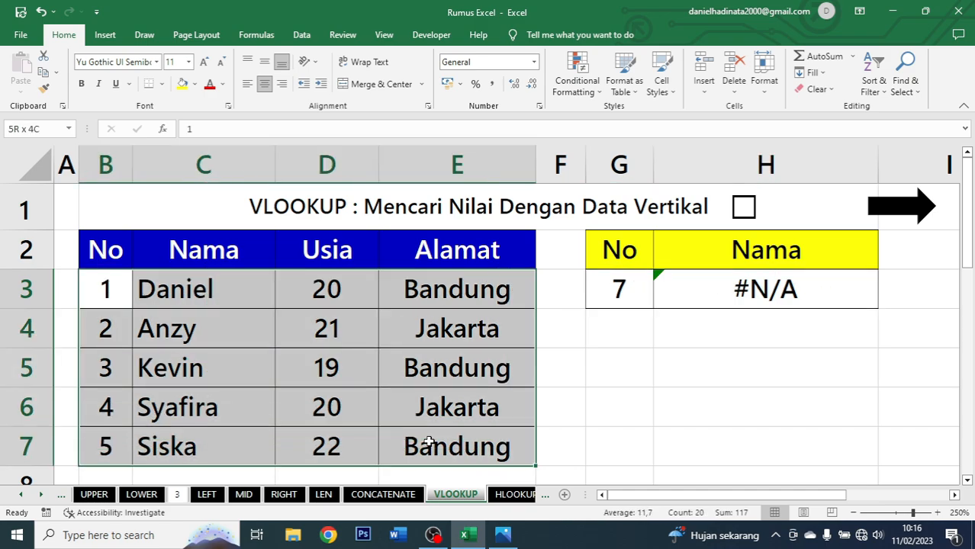
click(612, 292)
text(5)
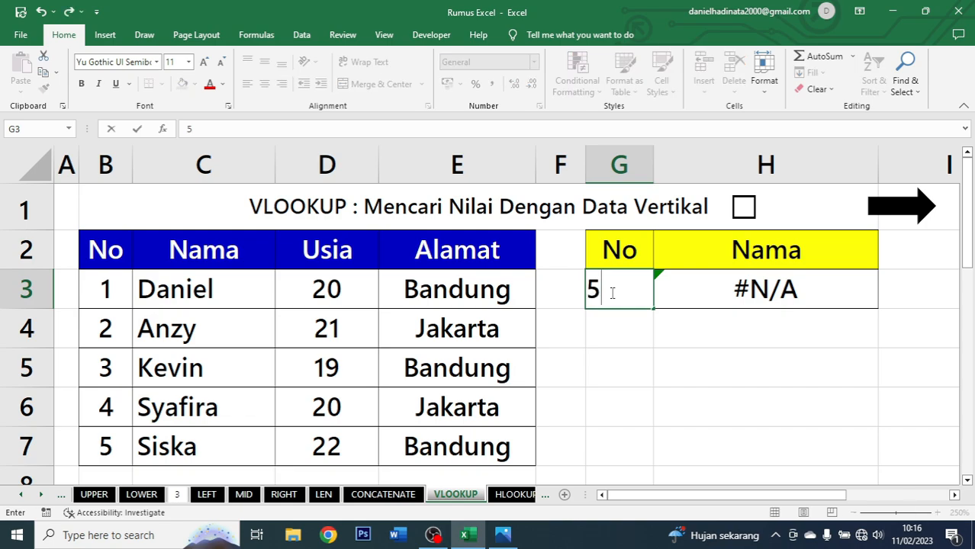
key(ctrl+Return)
click(774, 276)
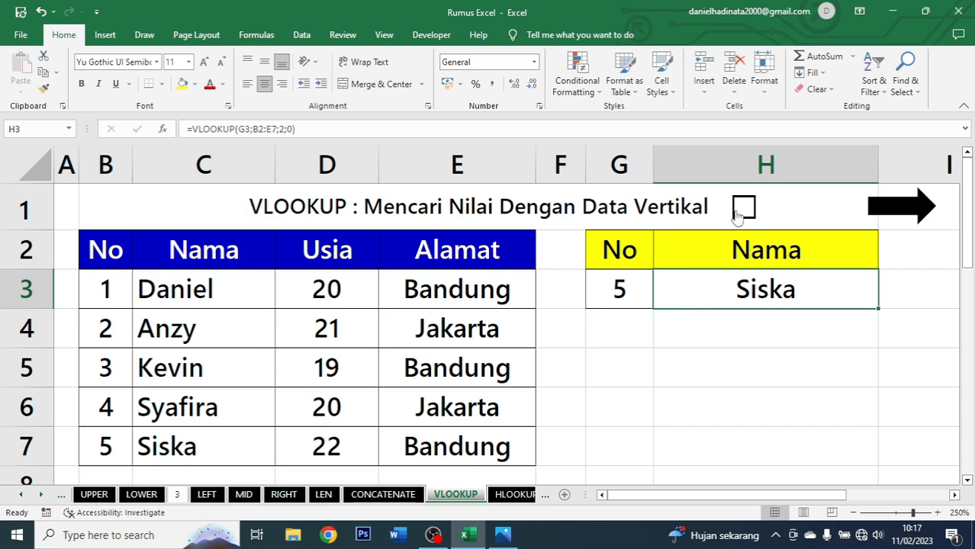
Open the HLOOKUP sheet and select the product table B2:F4.
click(924, 212)
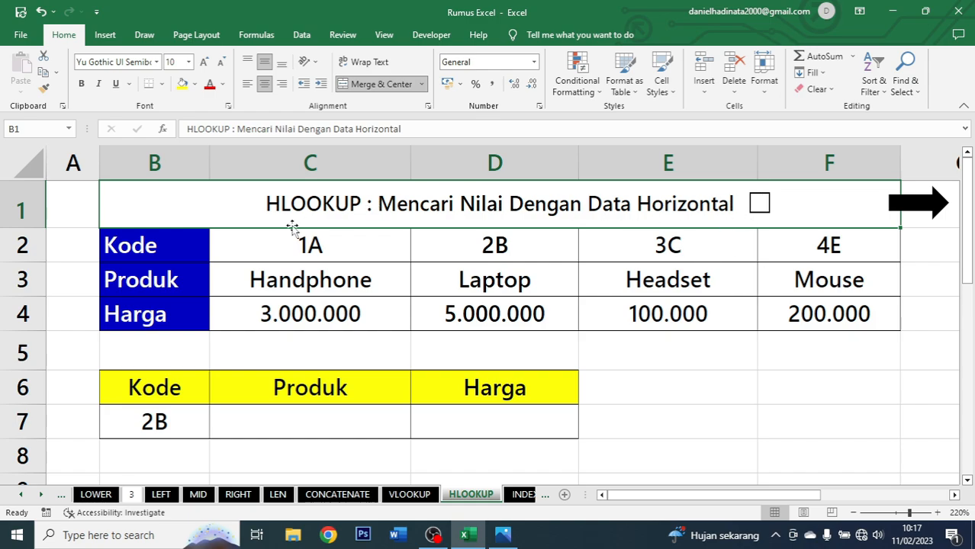
drag(183, 250, 788, 311)
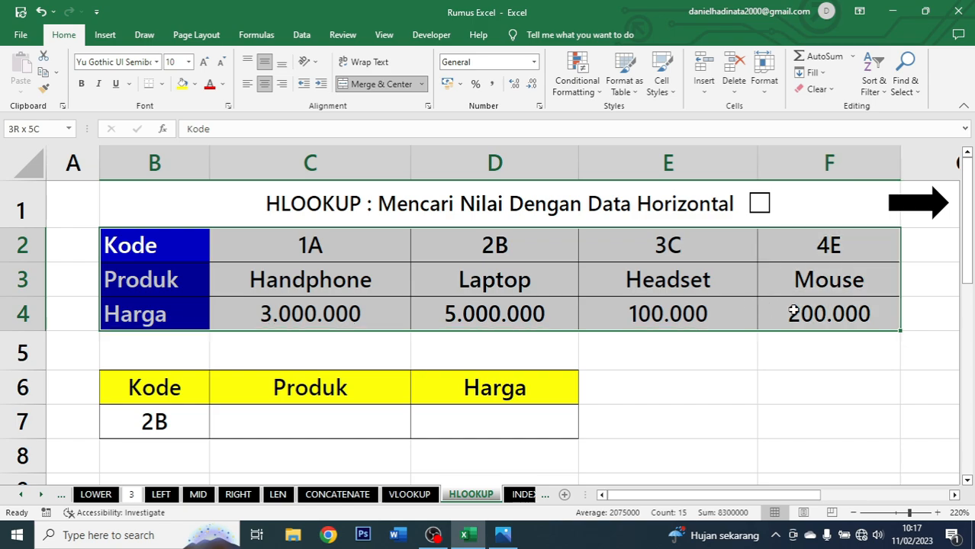
Examine the Kode, Produk and Harga rows of the horizontal product table.
click(198, 256)
click(203, 269)
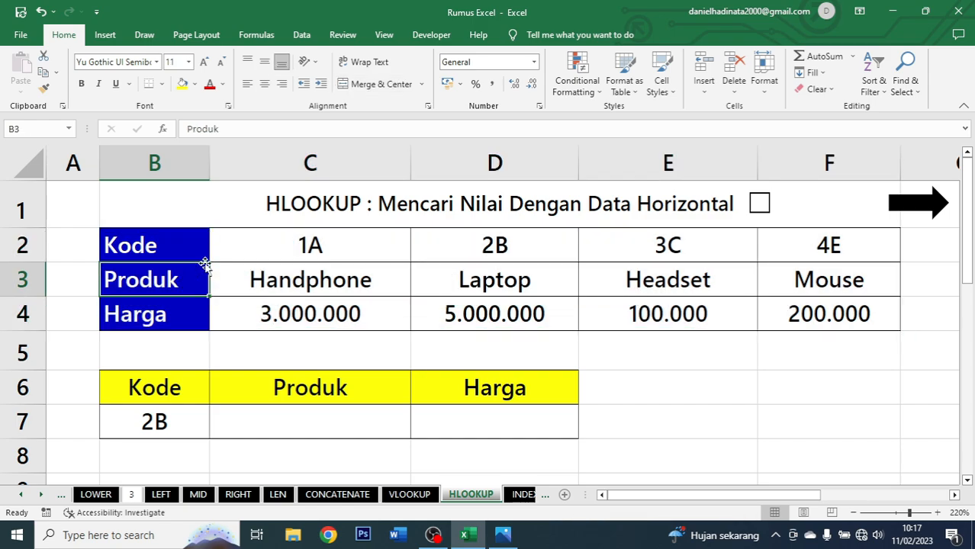
click(173, 310)
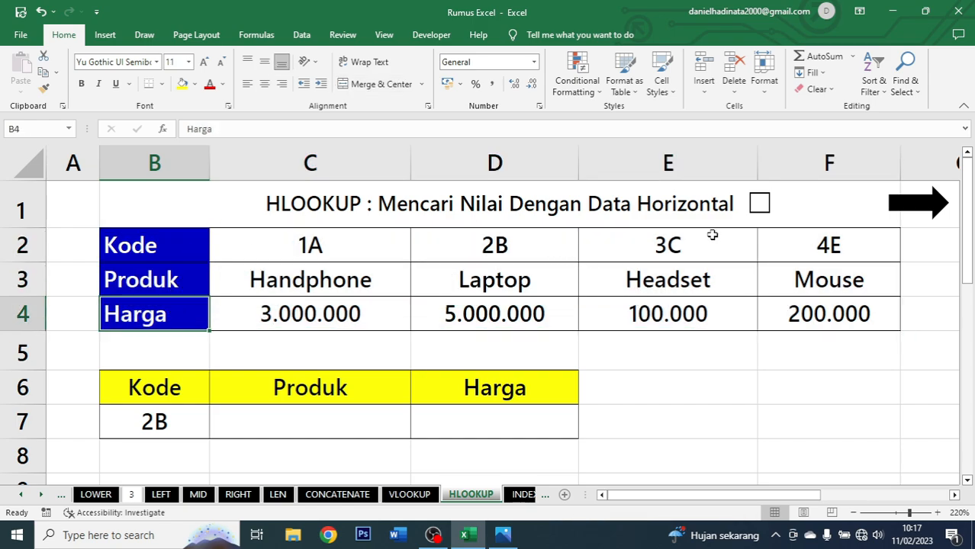
click(309, 253)
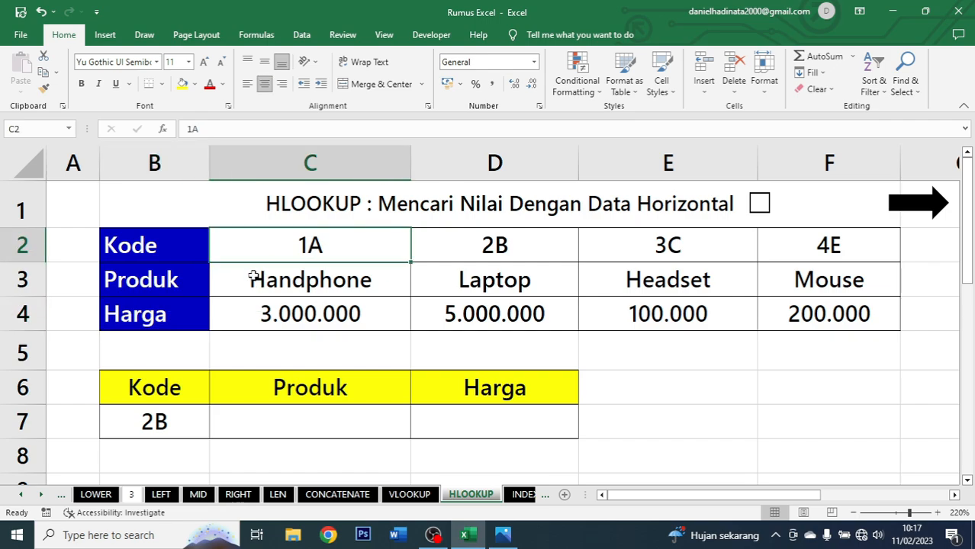
drag(295, 253, 782, 238)
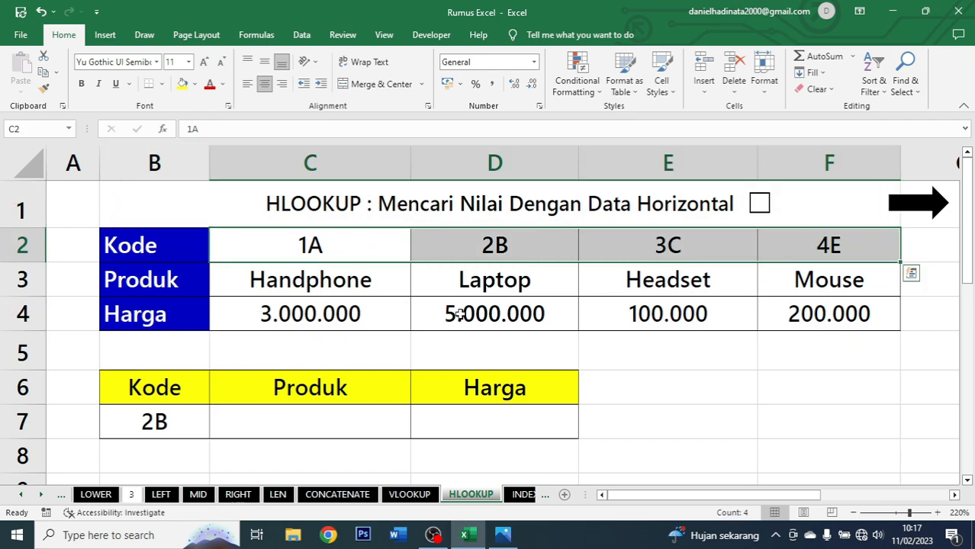
drag(350, 305, 788, 304)
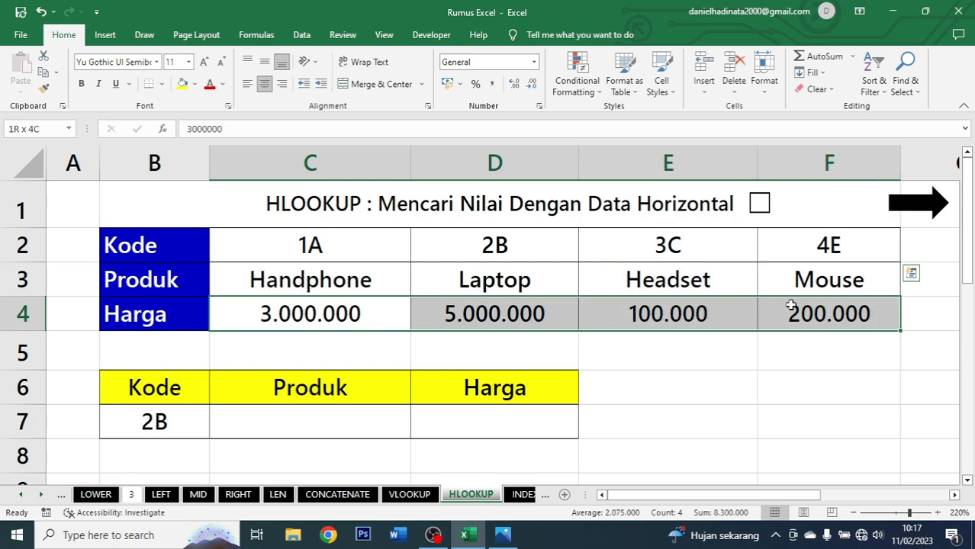
Enter =HLOOKUP(B7;B2:F4;2;FALSE) in C7 to return the product name for the code in B7.
click(296, 414)
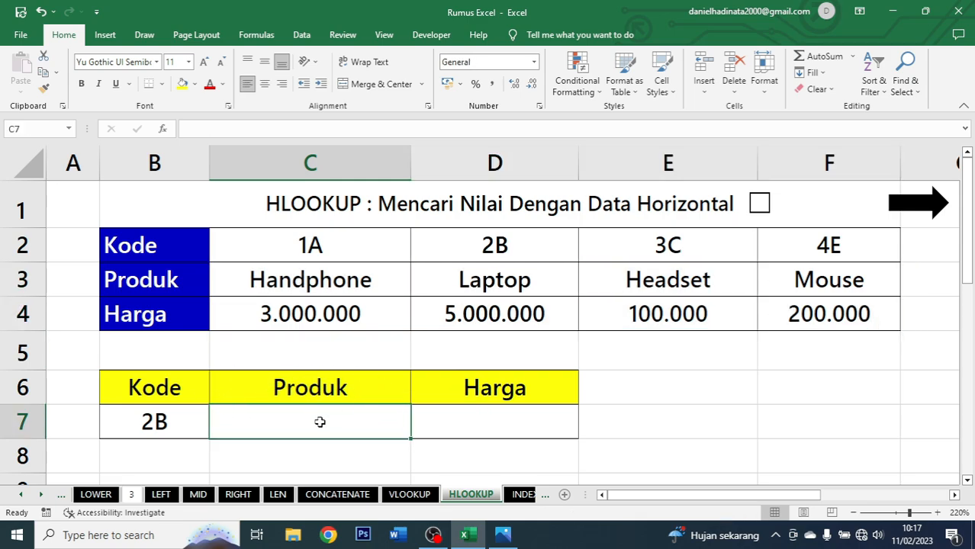
click(153, 423)
click(265, 417)
text(=)
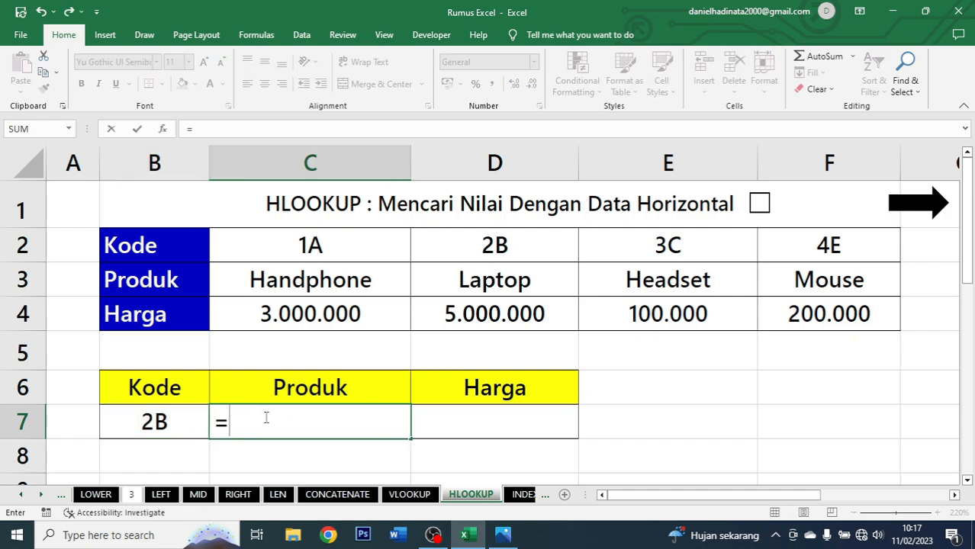
text(hlookup)
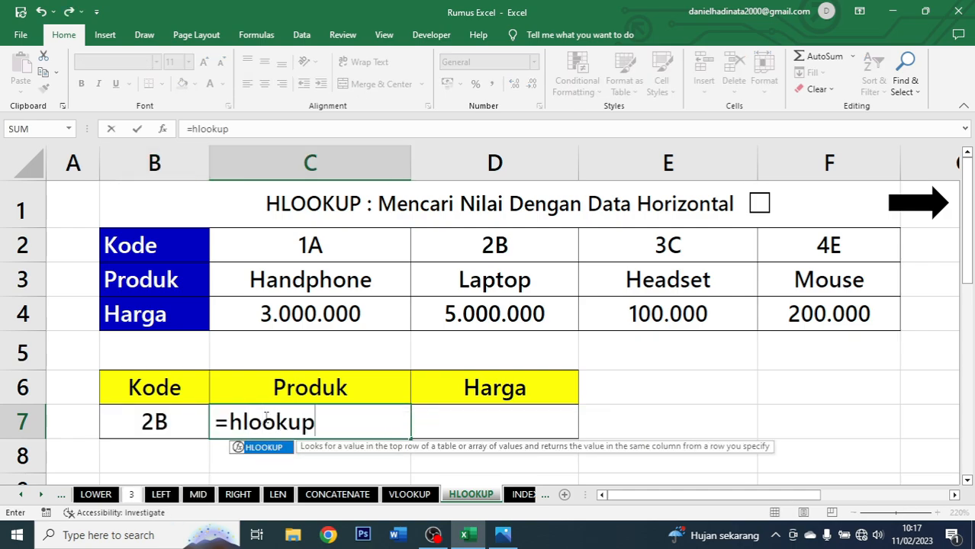
key(Tab)
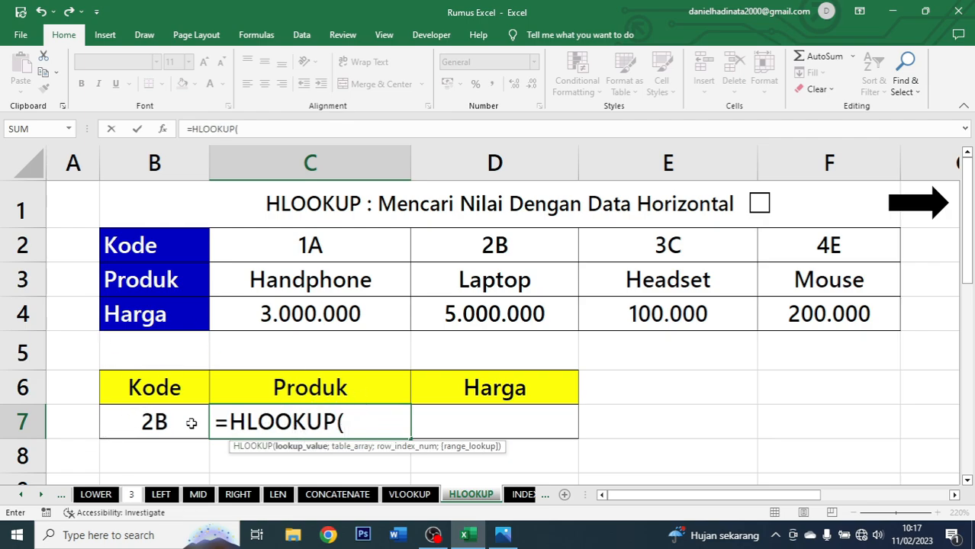
click(163, 421)
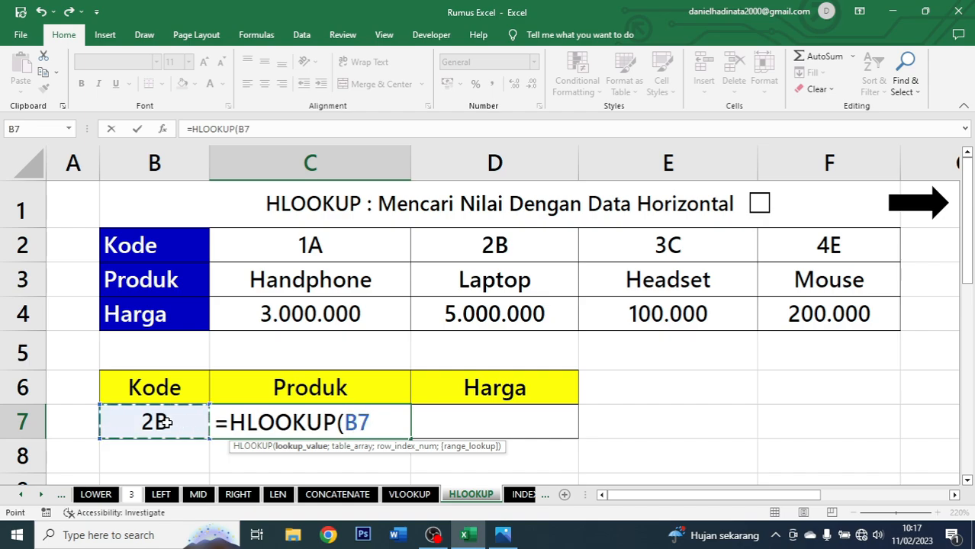
text(;)
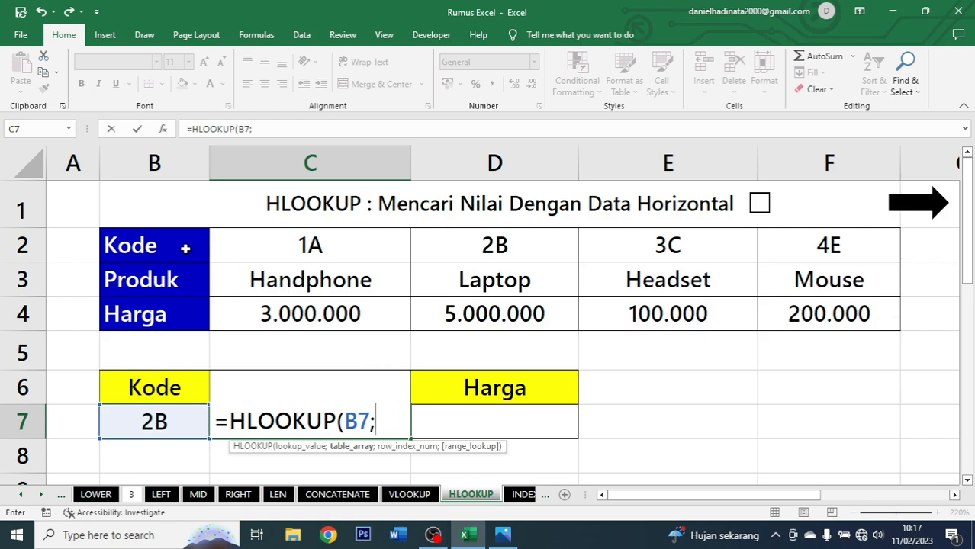
drag(184, 249, 775, 323)
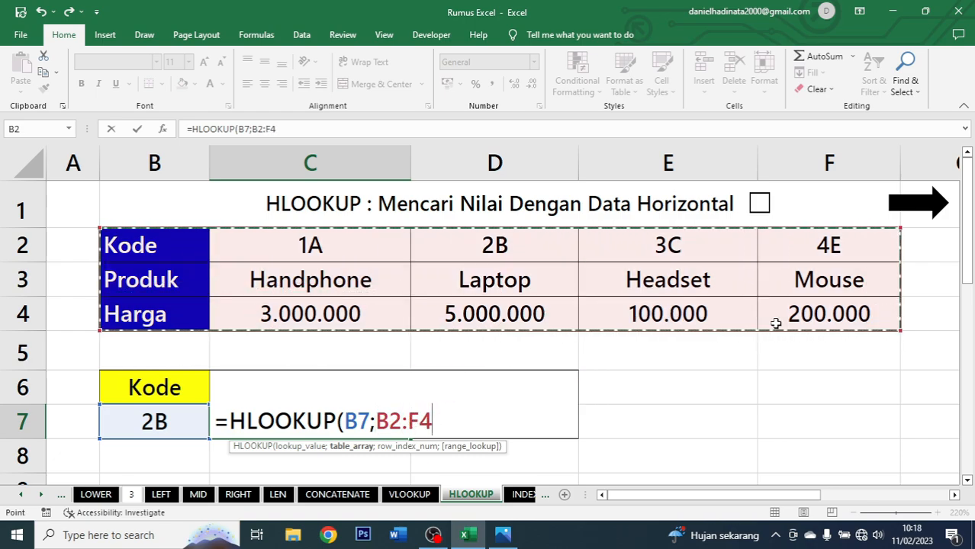
text(;)
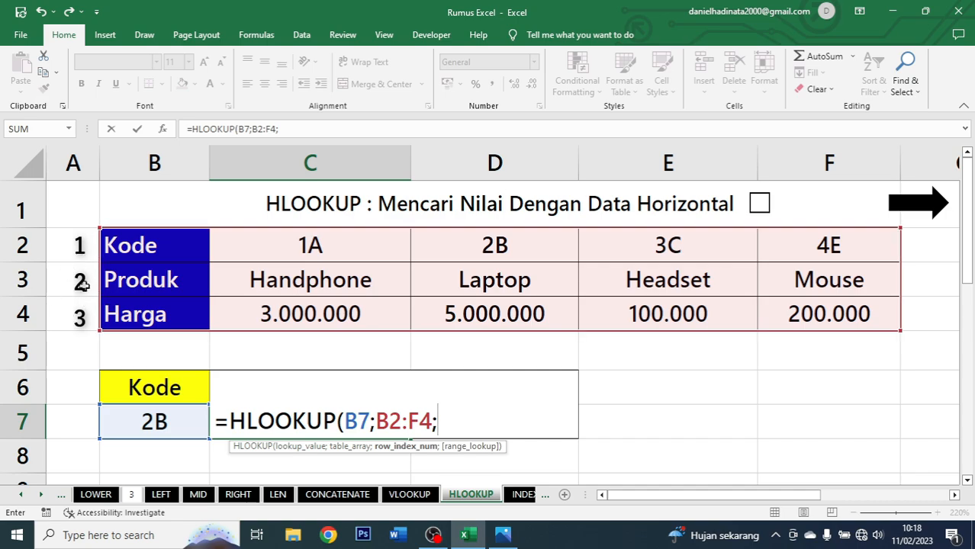
text(2;)
key(Down)
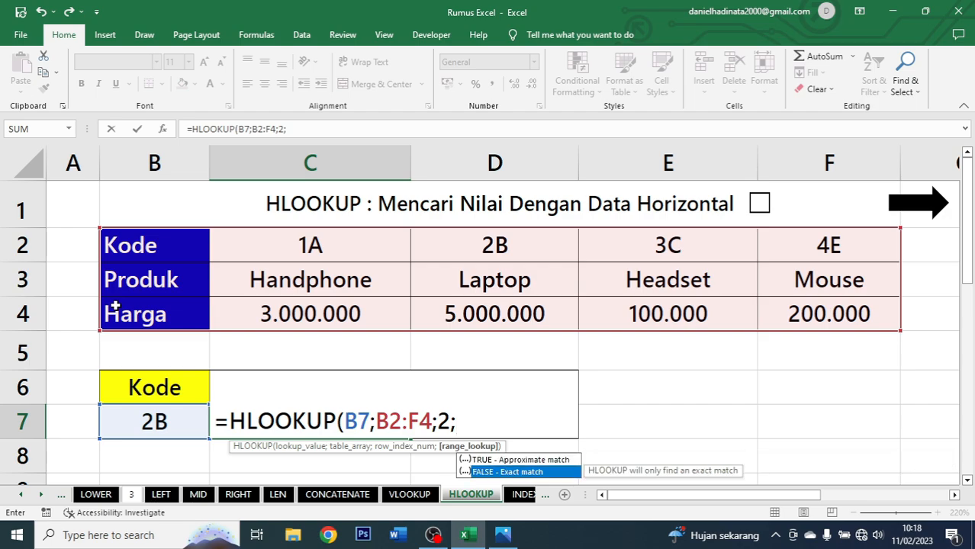
key(Tab)
text())
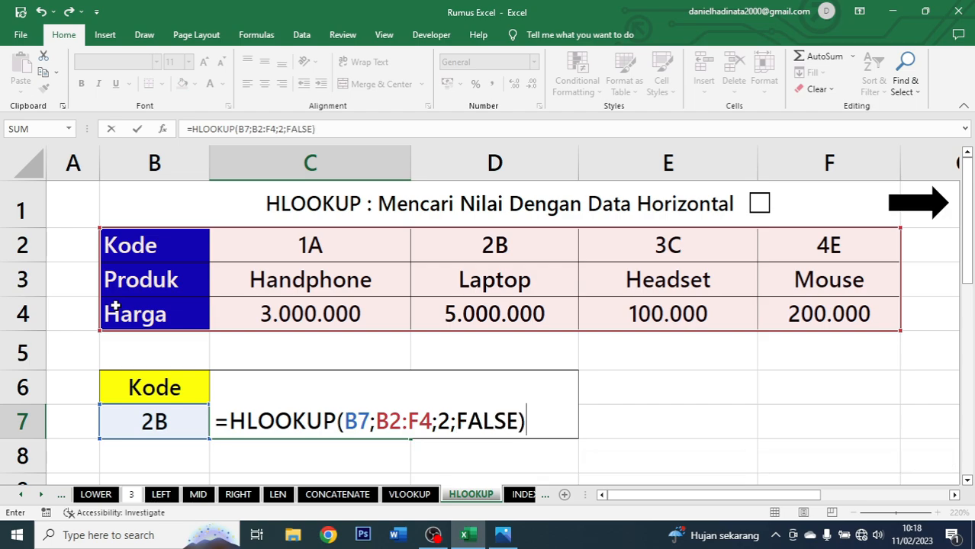
key(ctrl+Return)
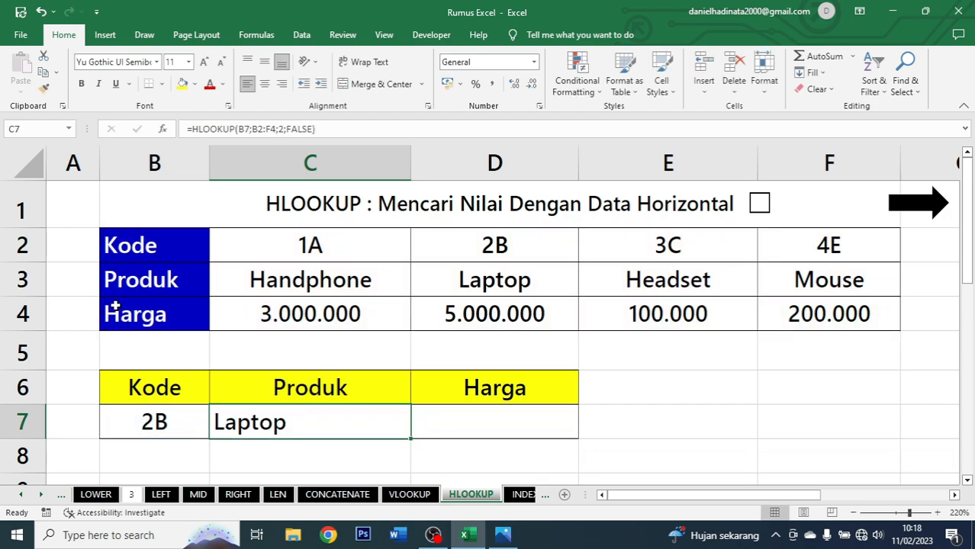
Center-align the product result in C7.
click(263, 84)
click(197, 419)
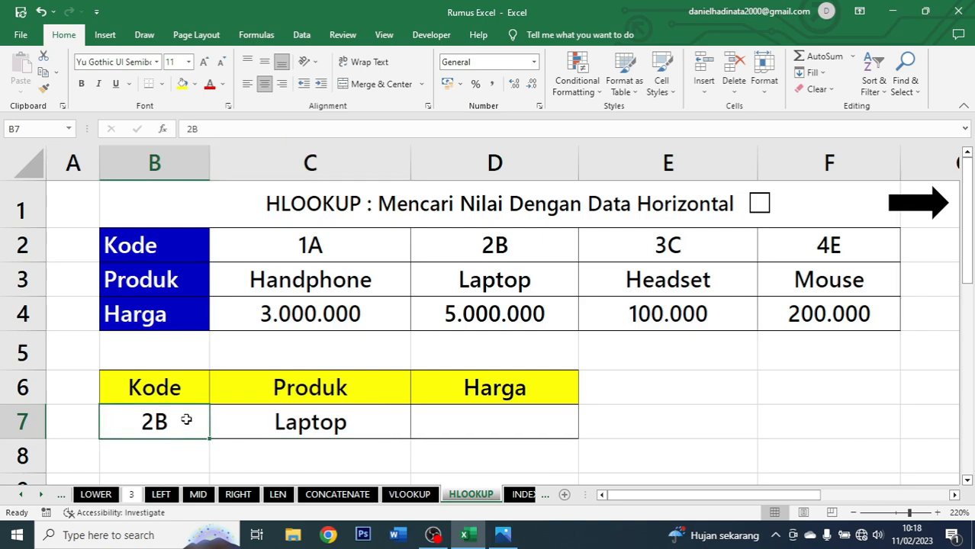
click(309, 422)
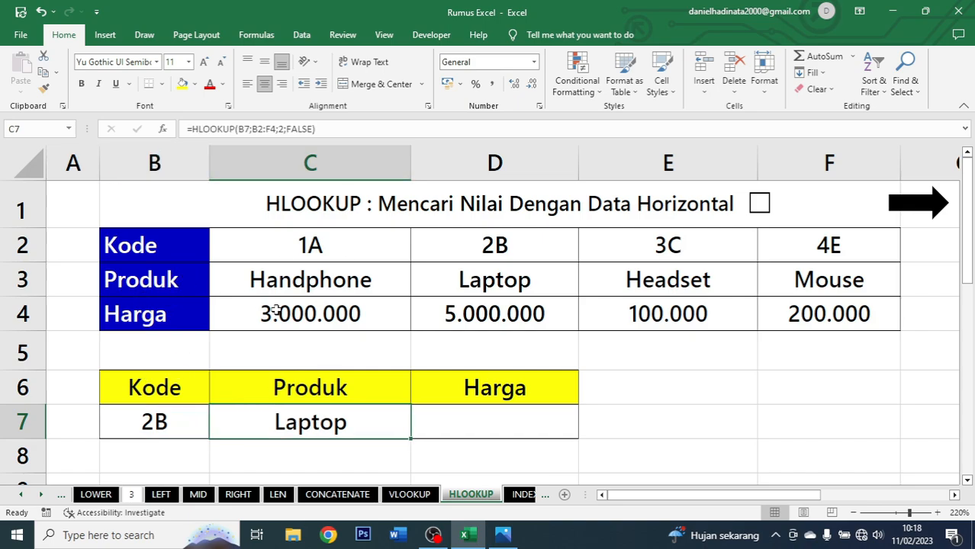
drag(560, 256, 526, 314)
Enter =HLOOKUP(B7;B2:F4;3;FALSE) in D7 to return the price for the code in B7.
click(472, 422)
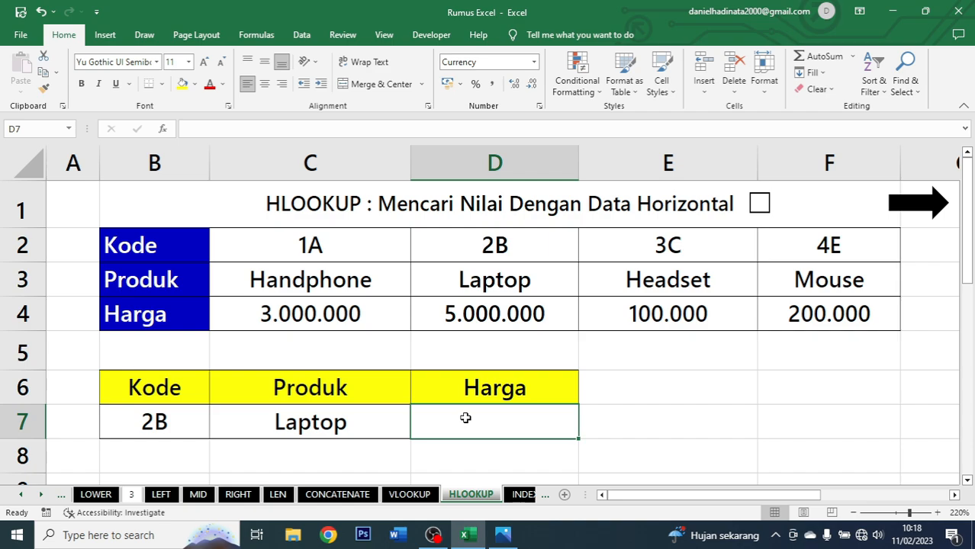
text(=hlookup)
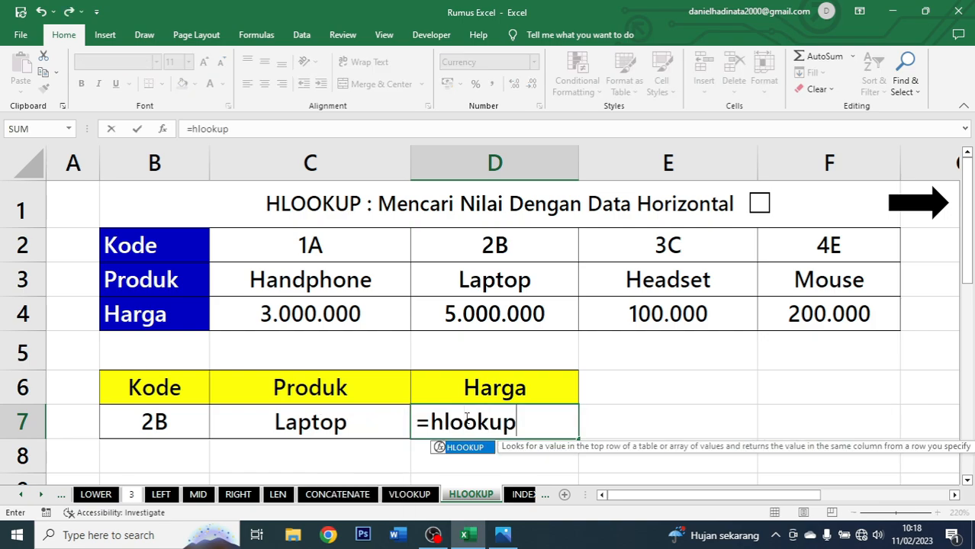
key(Tab)
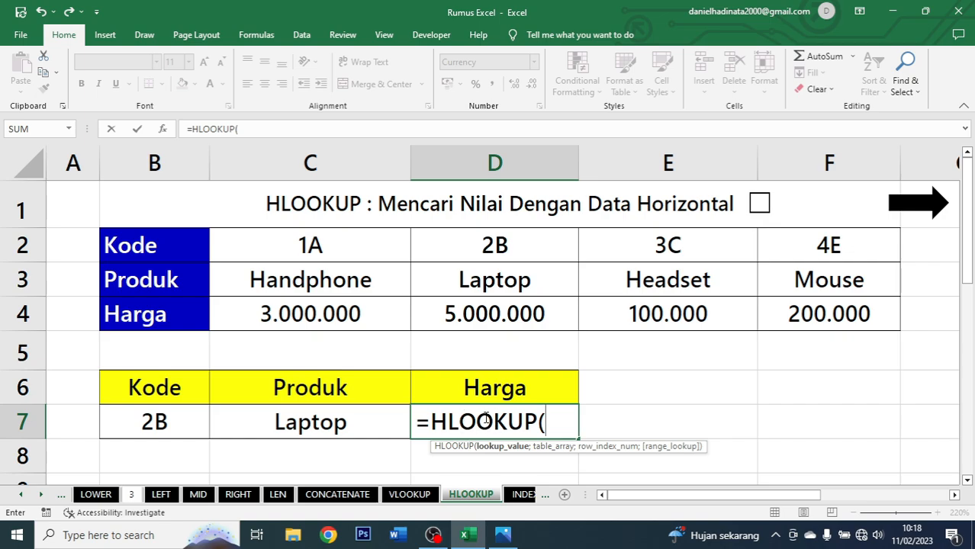
click(169, 423)
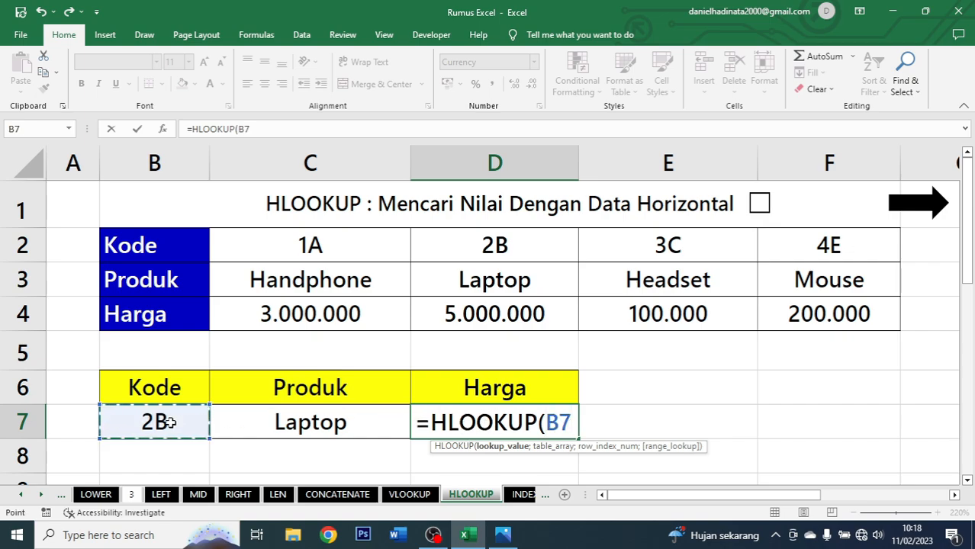
text(;)
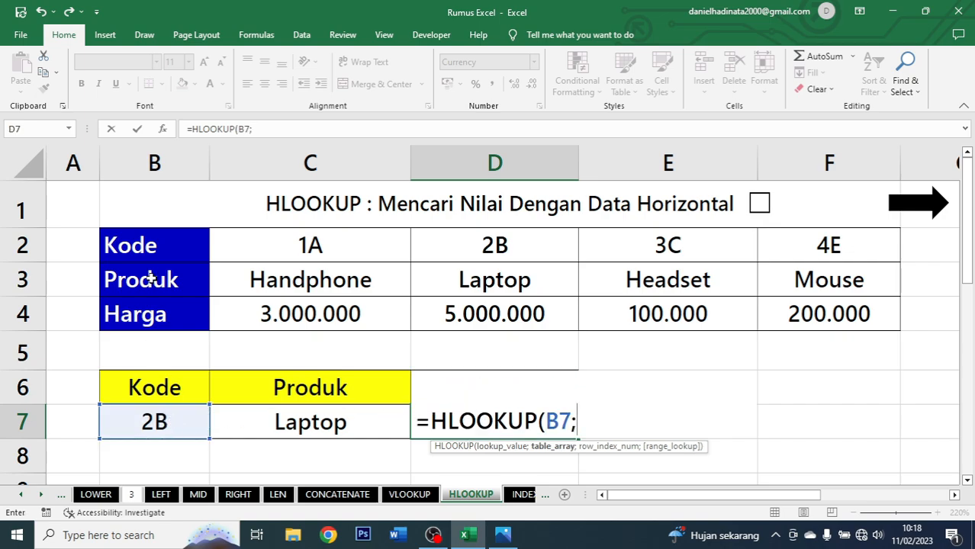
drag(164, 248, 776, 317)
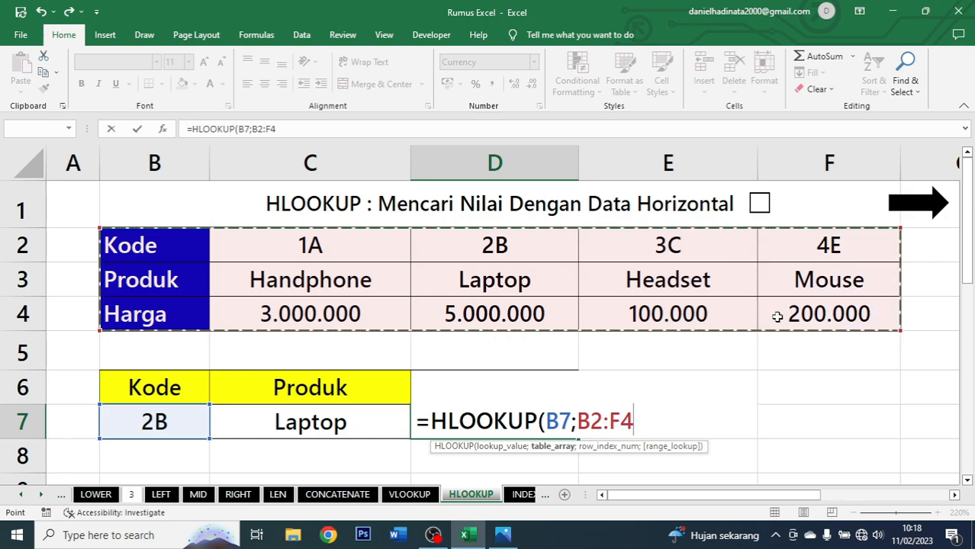
text(;)
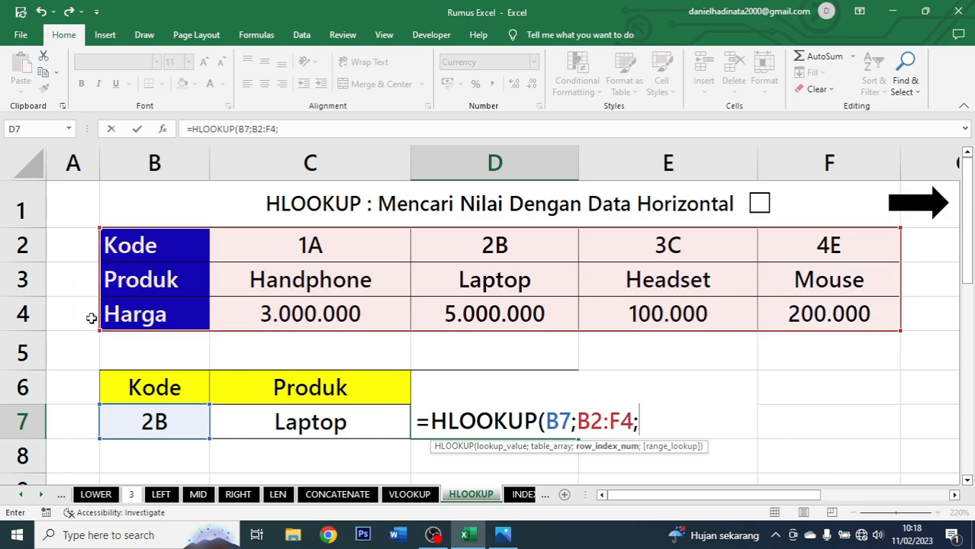
text(3)
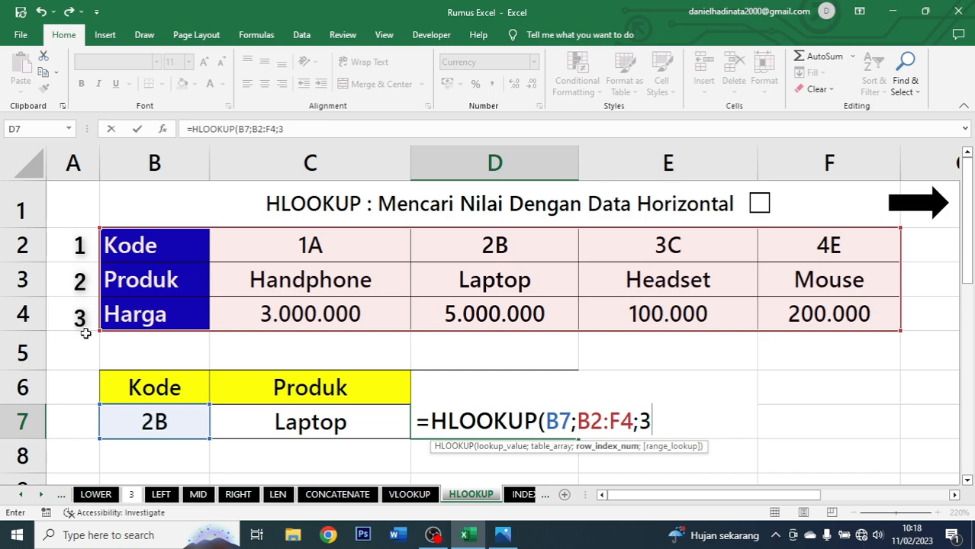
text(;FALSE)
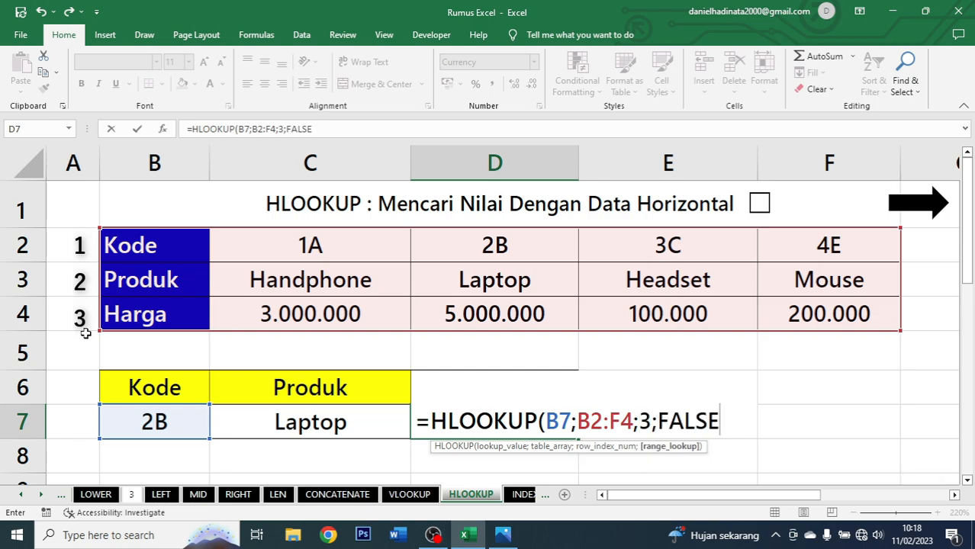
text())
key(Return)
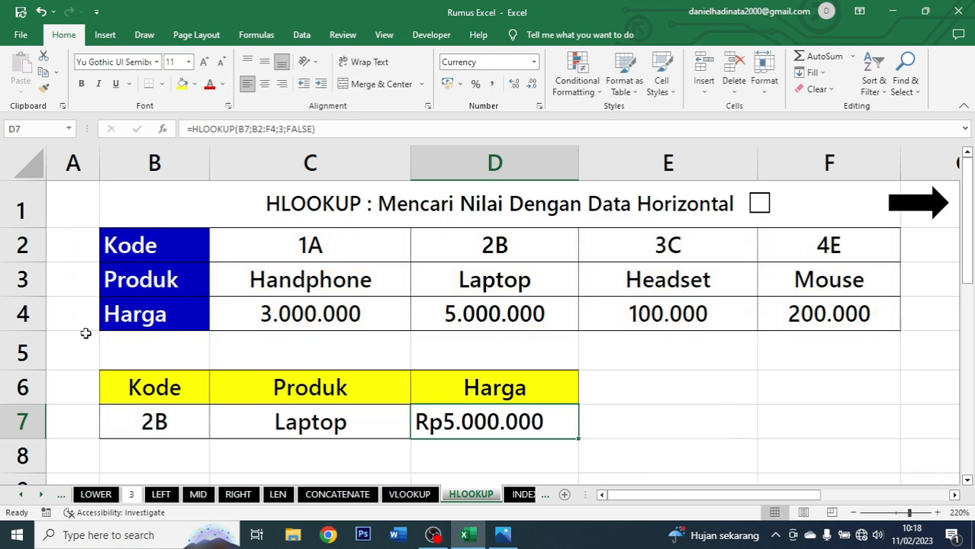
Apply the comma-style accounting number format to the price in D7.
click(491, 84)
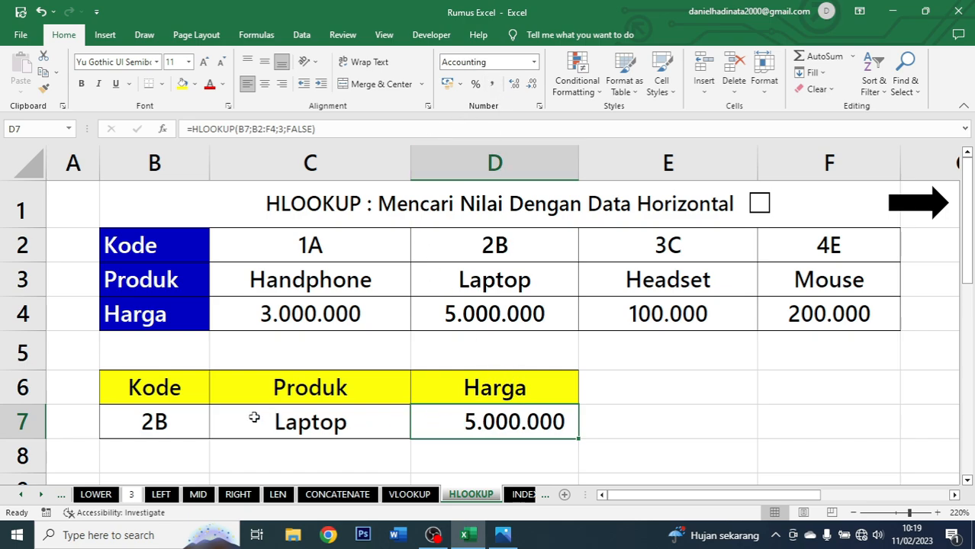
drag(328, 420, 454, 424)
drag(472, 309, 480, 255)
Change the lookup code in B7 to 1A and tick the HLOOKUP checkbox.
click(190, 425)
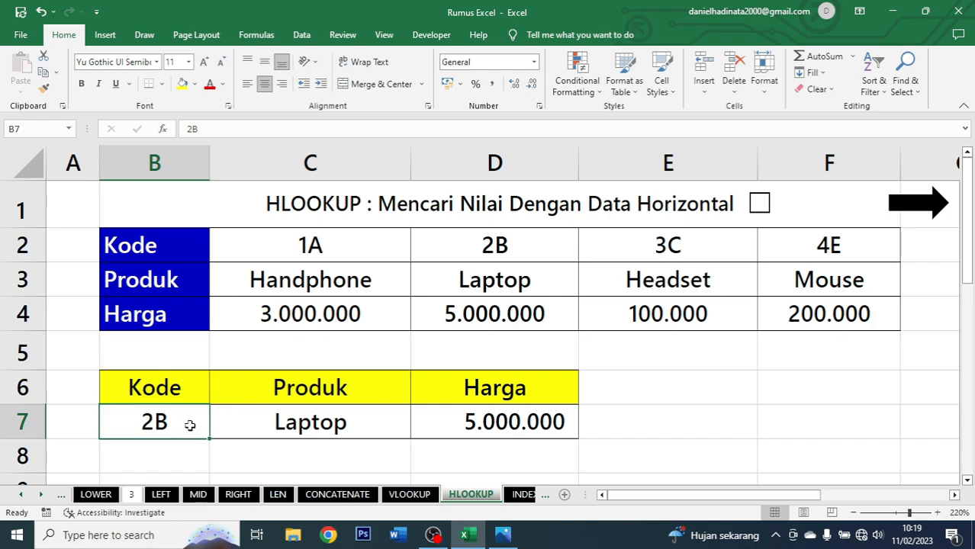
text(1A)
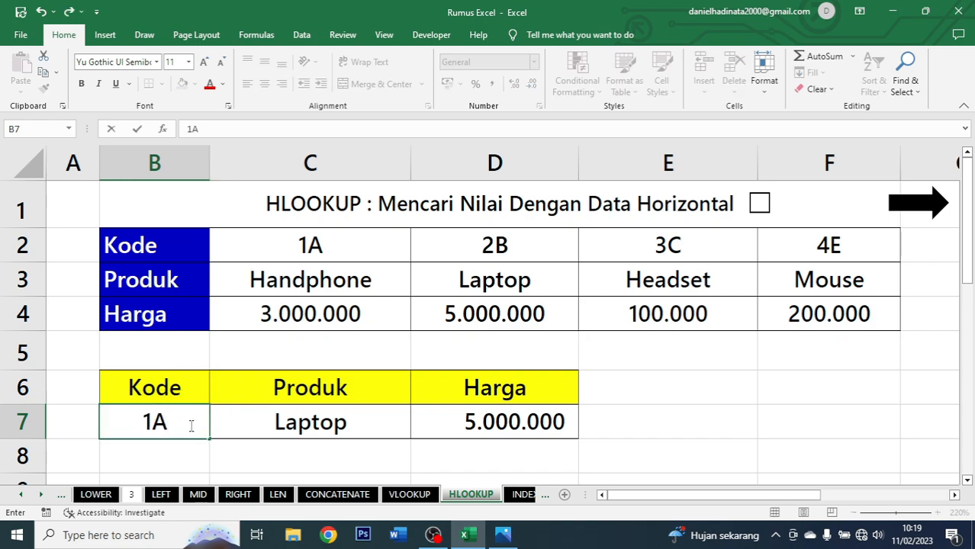
key(ctrl+Return)
drag(360, 421, 500, 424)
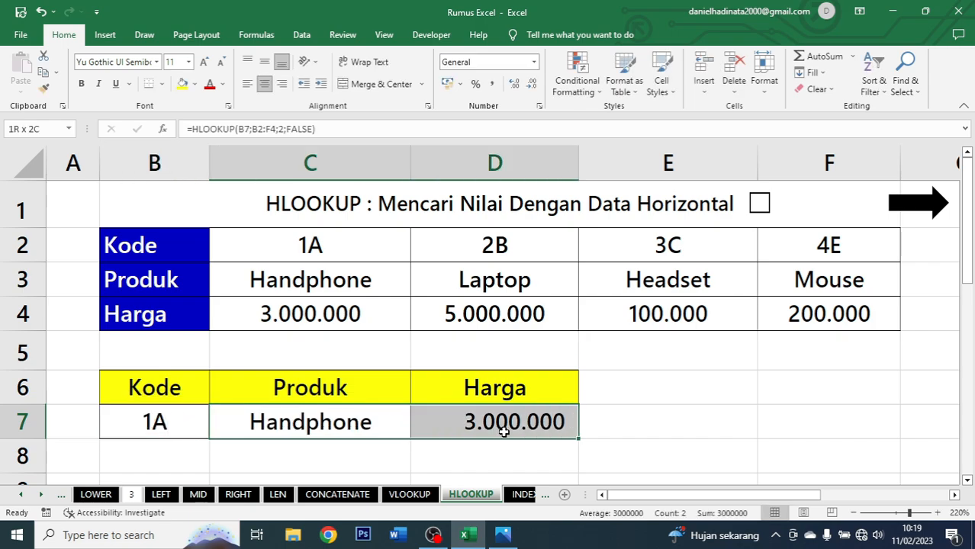
drag(374, 426, 474, 420)
click(196, 429)
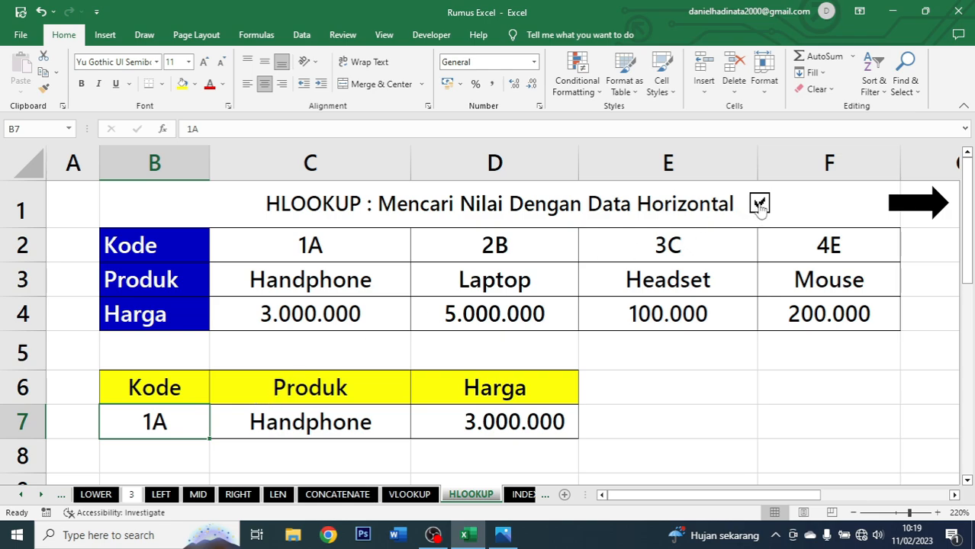
Open the INDEXMATCH sheet and select cell H4 under Nama.
click(931, 207)
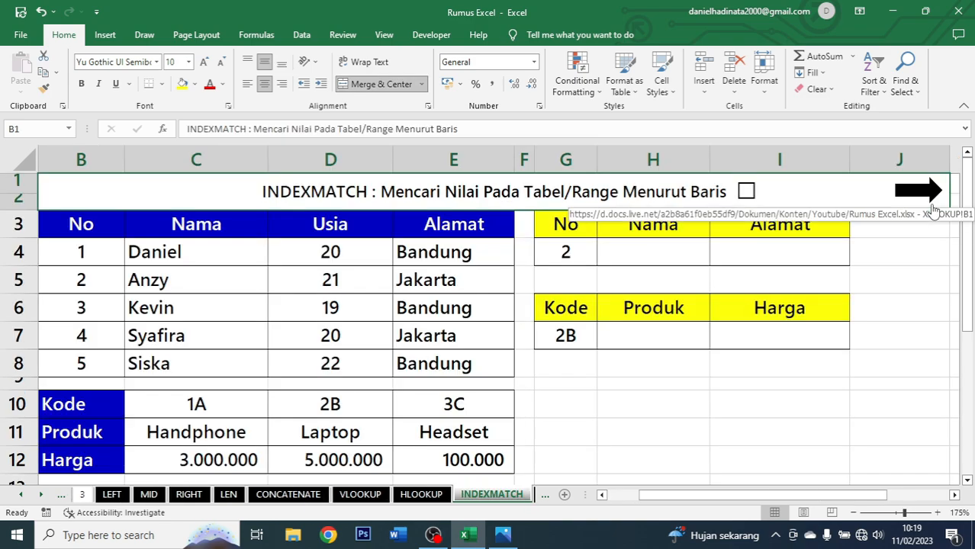
click(619, 253)
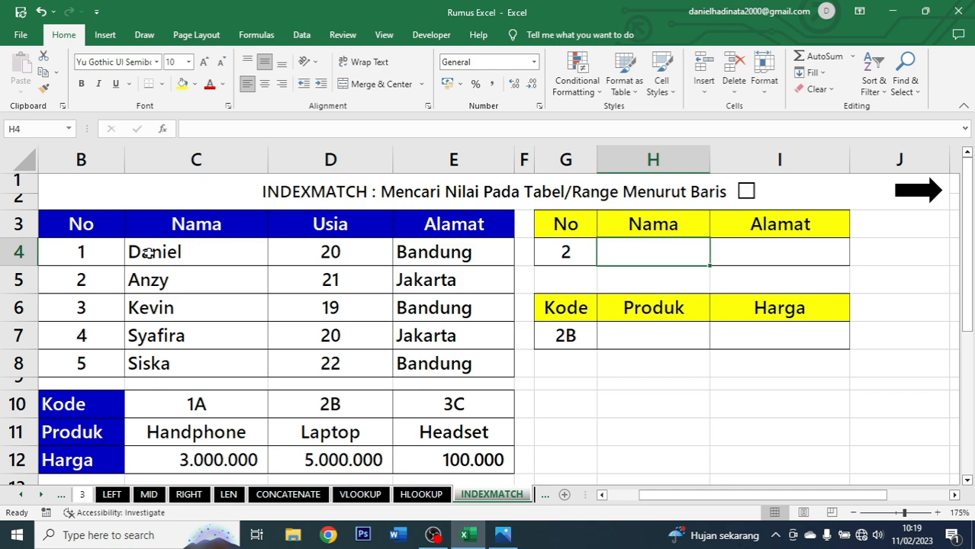
Examine the No, Nama and Alamat columns of the data table and the lookup cells beside it.
drag(74, 223, 431, 357)
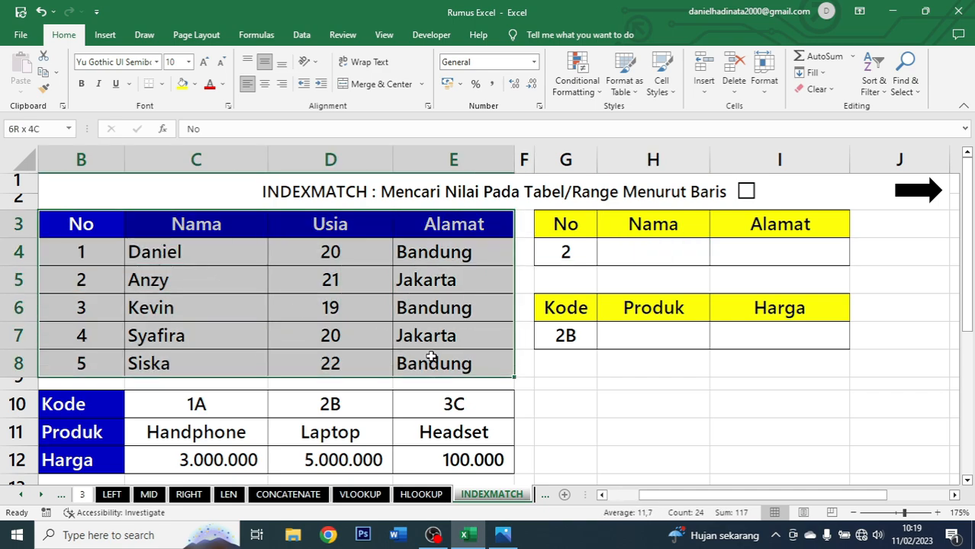
drag(200, 222, 191, 355)
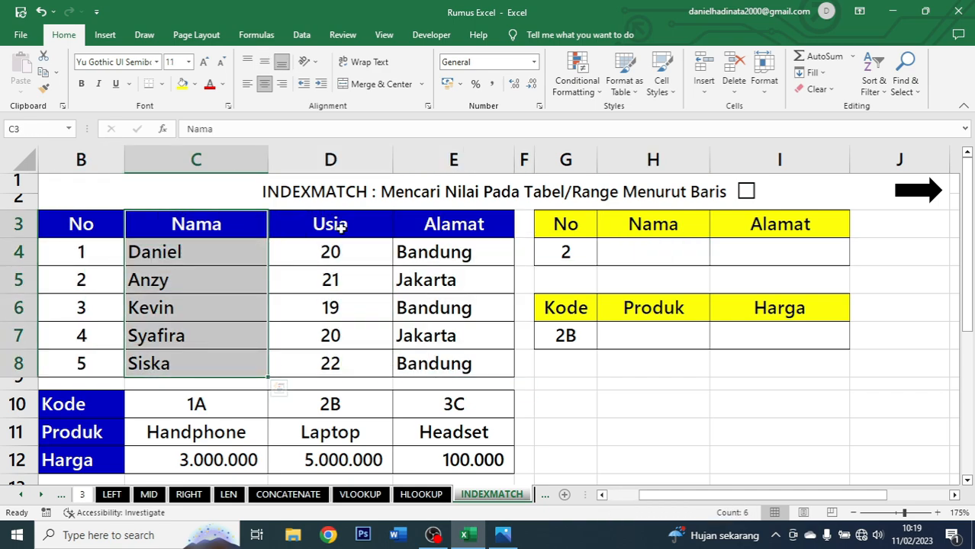
drag(341, 226, 348, 365)
click(449, 224)
click(651, 246)
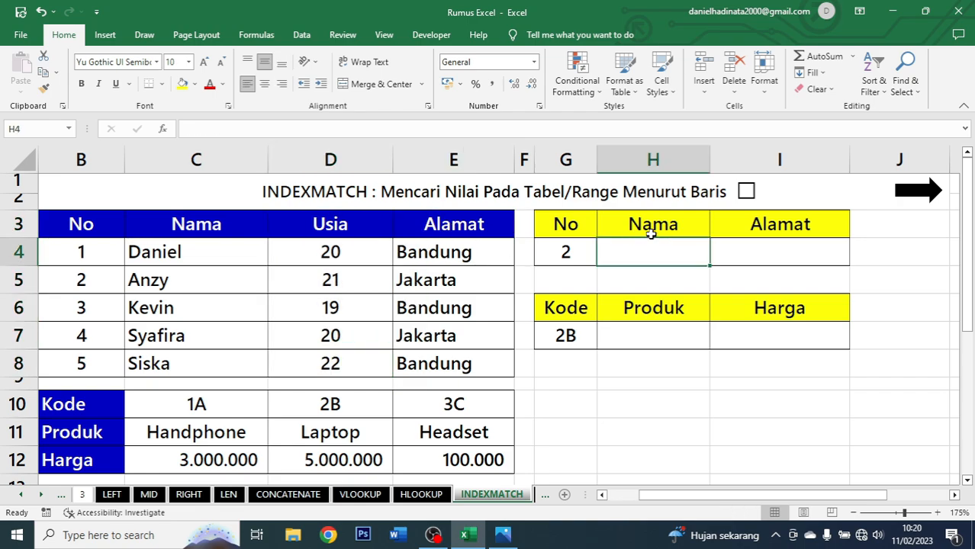
drag(651, 234, 658, 249)
click(571, 252)
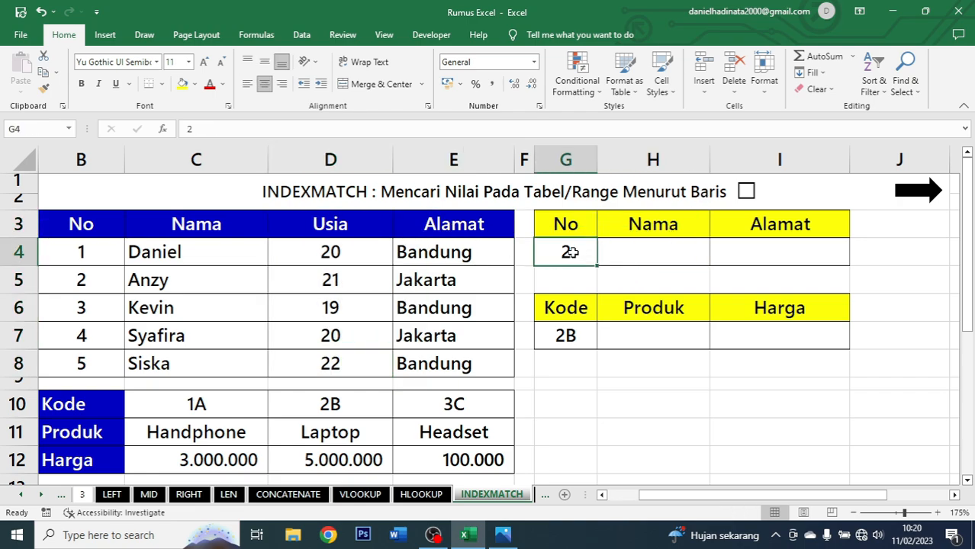
Start an INDEX formula in H4 with the names C3:C8 as the array.
click(646, 250)
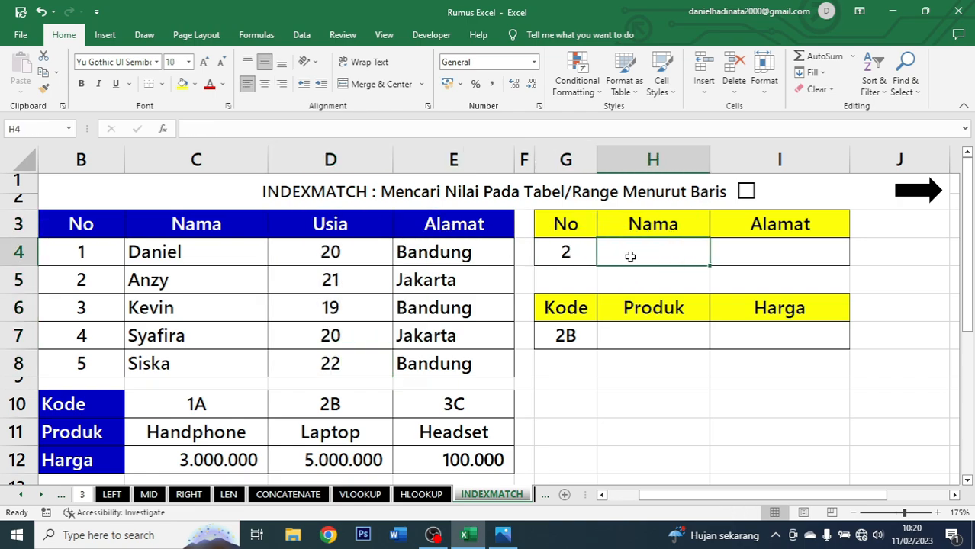
text(=INDE)
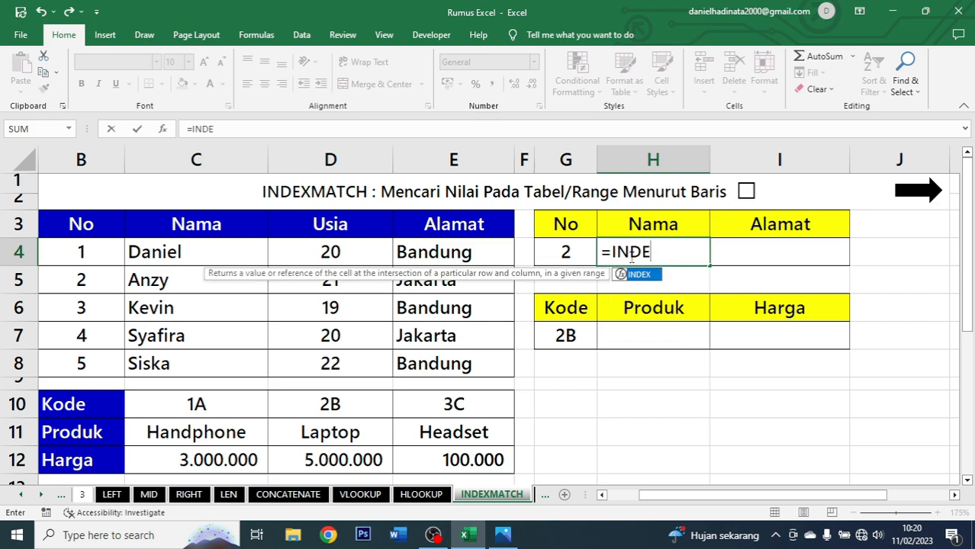
text(X()
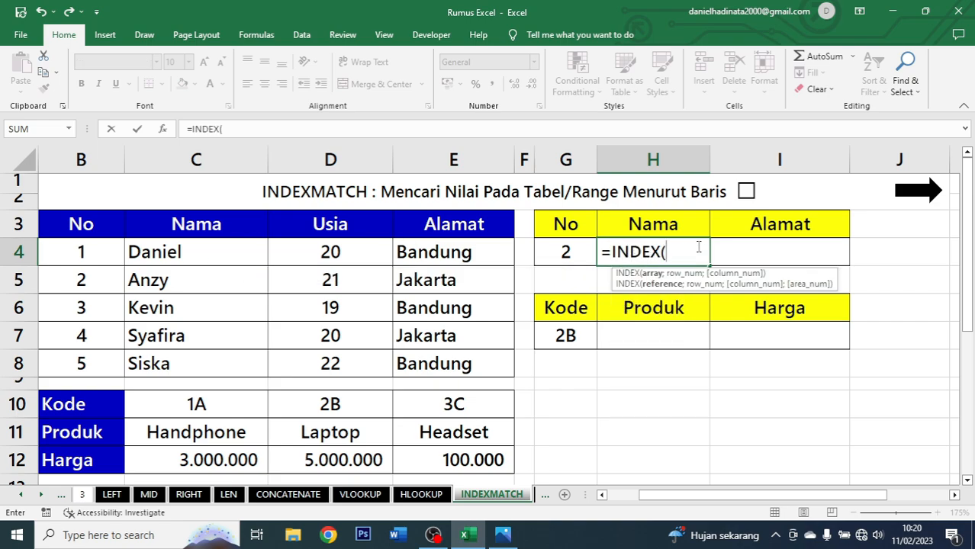
click(228, 228)
drag(228, 229, 233, 358)
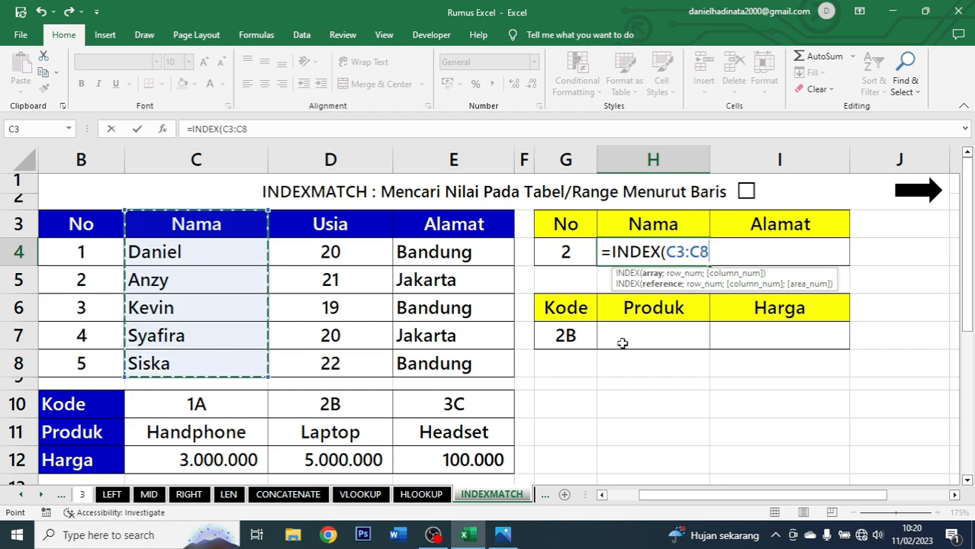
text(;)
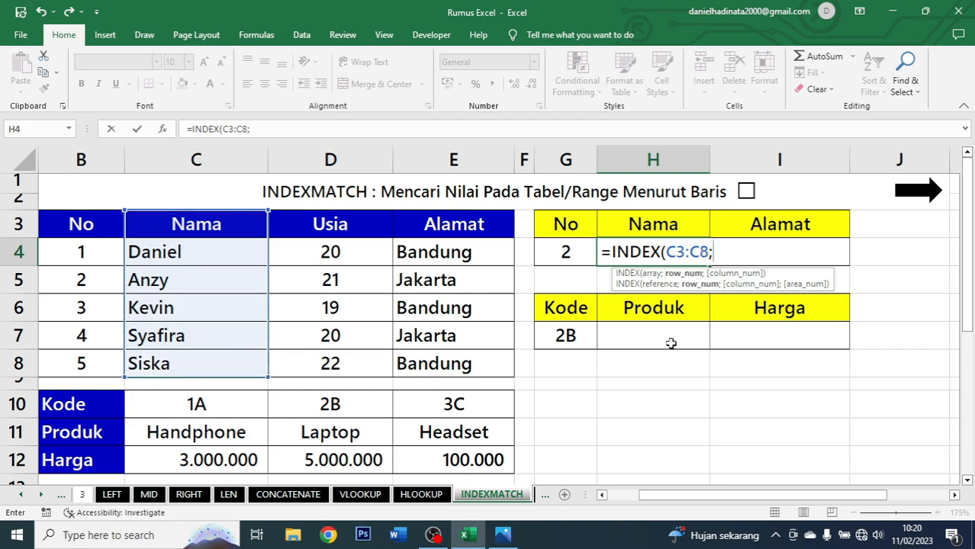
text(match)
Complete the H4 formula as =INDEX(C3:C8;MATCH(G4;B3:B8;0)) and accept the suggested correction.
key(Tab)
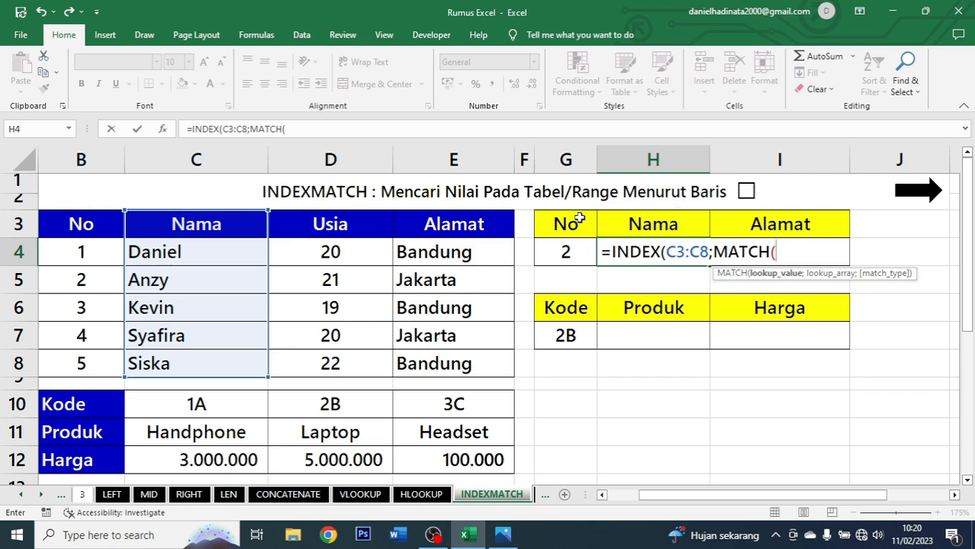
click(569, 252)
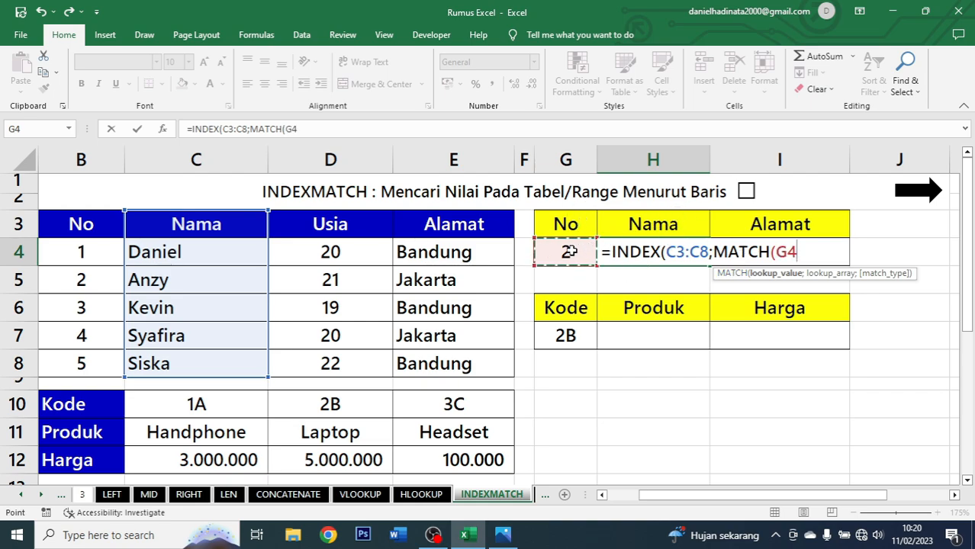
text(;)
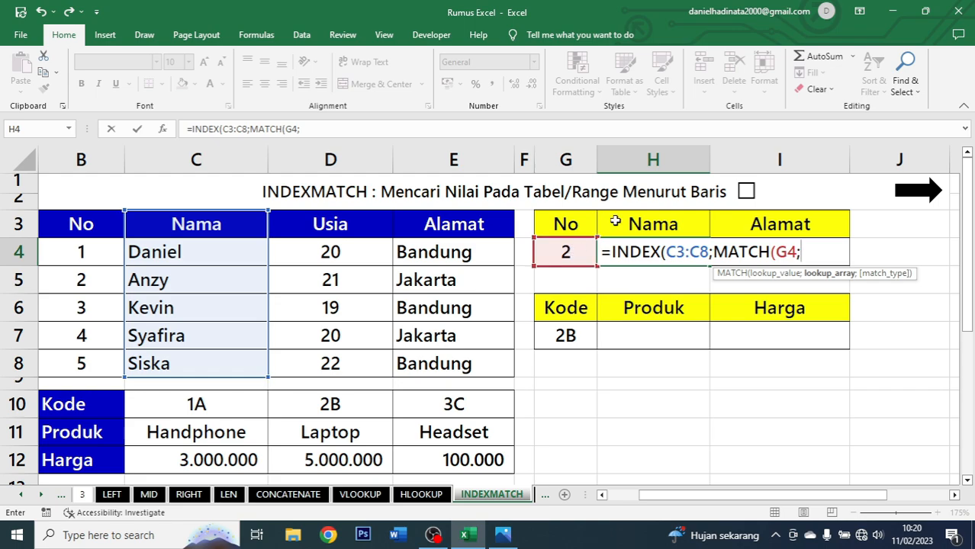
click(75, 231)
drag(75, 231, 86, 363)
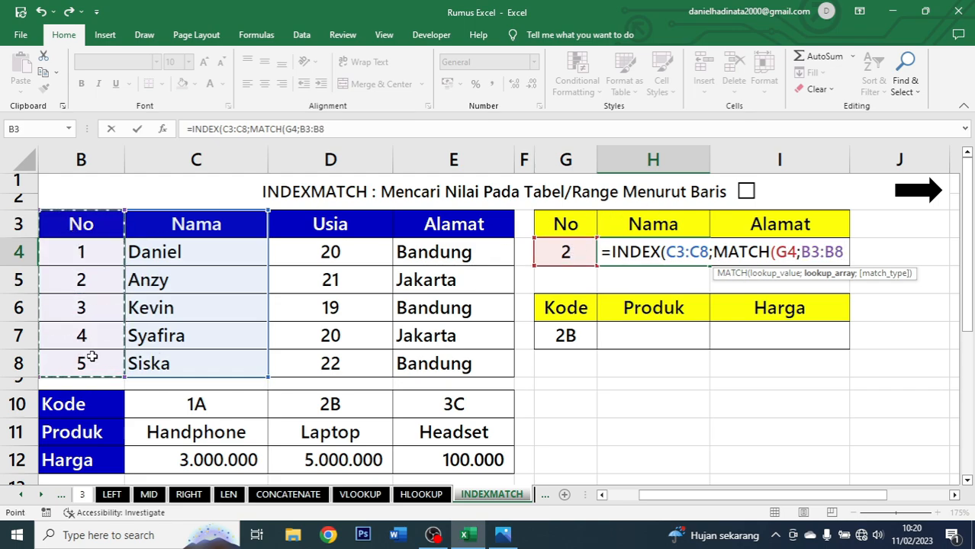
text(;0)
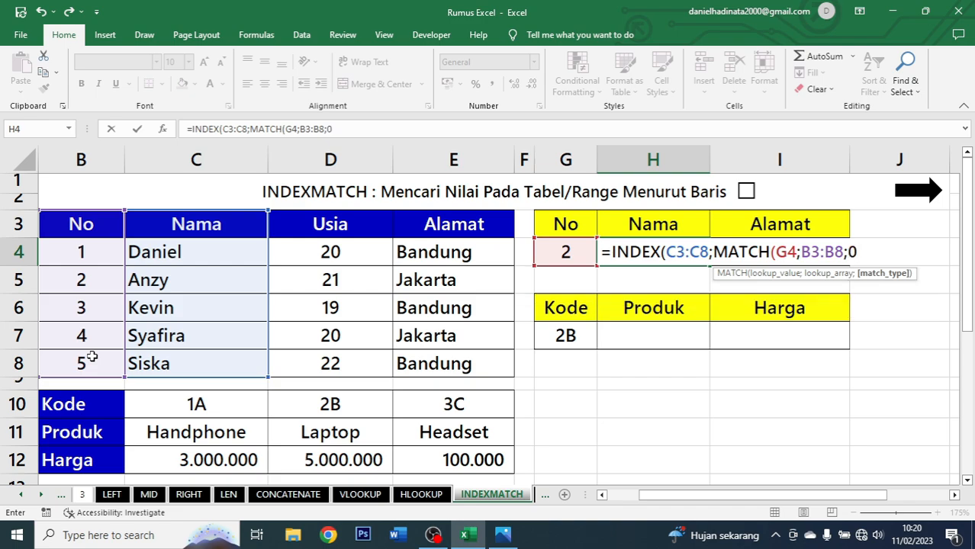
text())
key(Return)
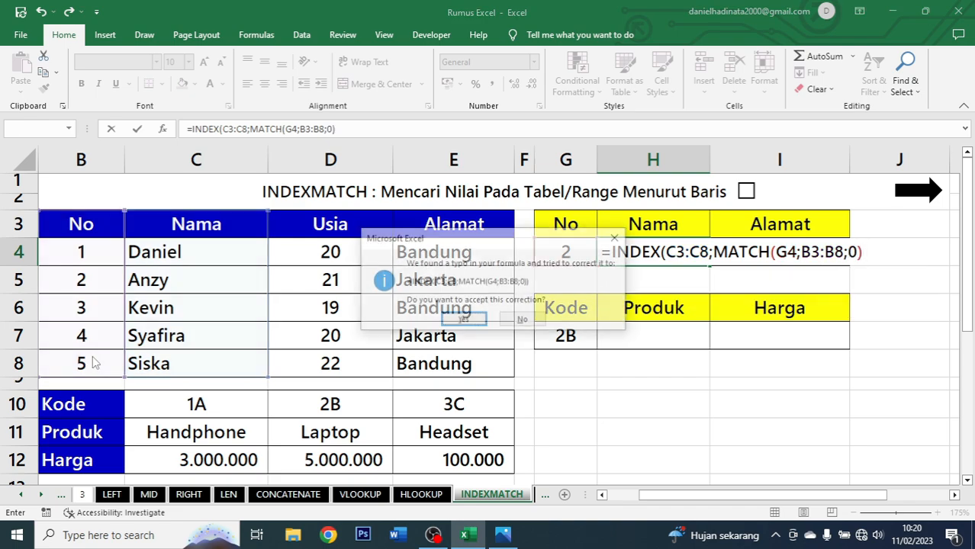
key(Return)
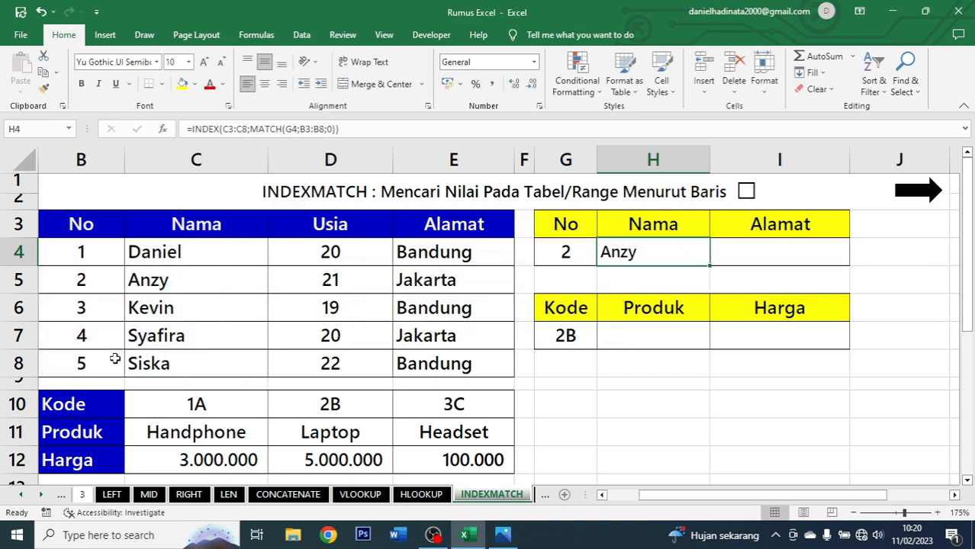
Center the name result in H4.
click(264, 83)
click(572, 253)
key(Right)
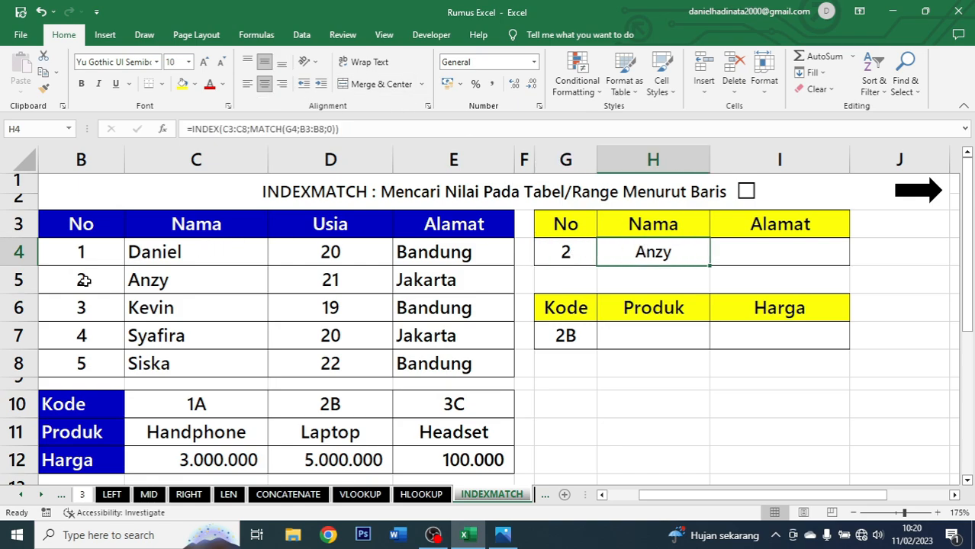
drag(84, 280, 163, 281)
click(664, 254)
Start an INDEX formula in I4 with the addresses E3:E8 as the array.
click(744, 253)
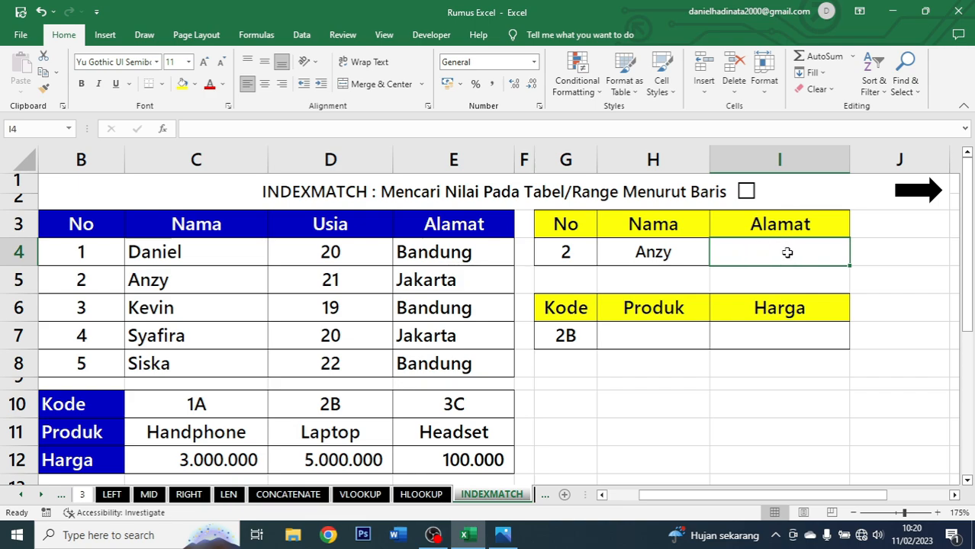
text(=index)
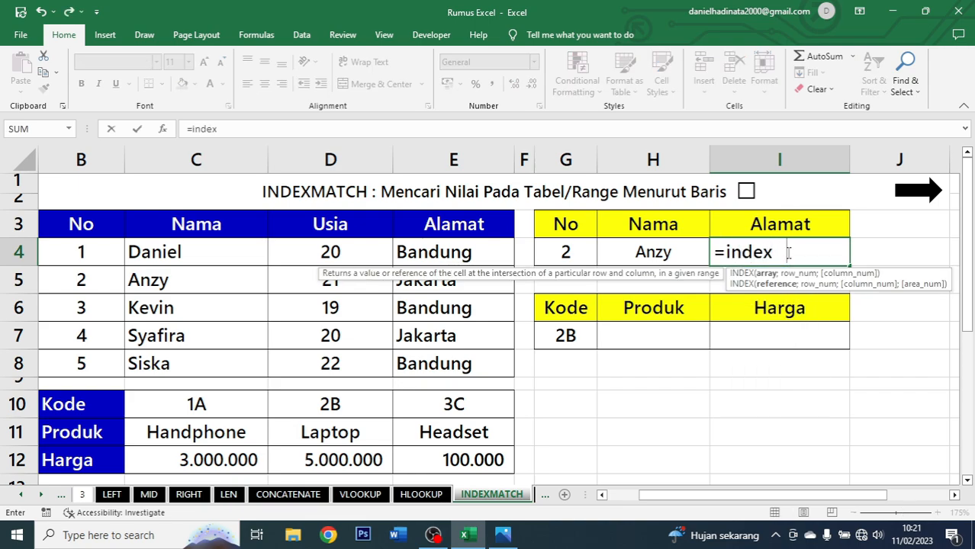
key(Tab)
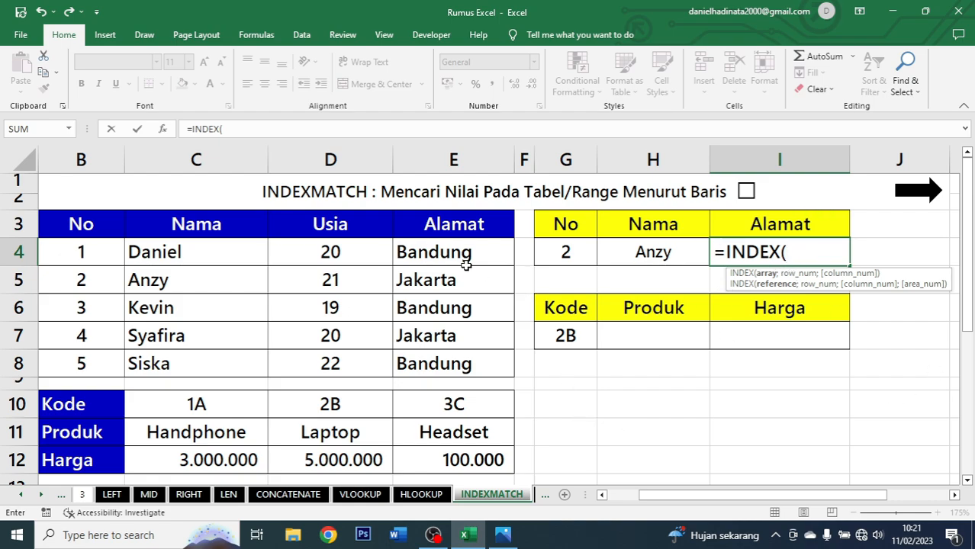
drag(456, 228, 458, 357)
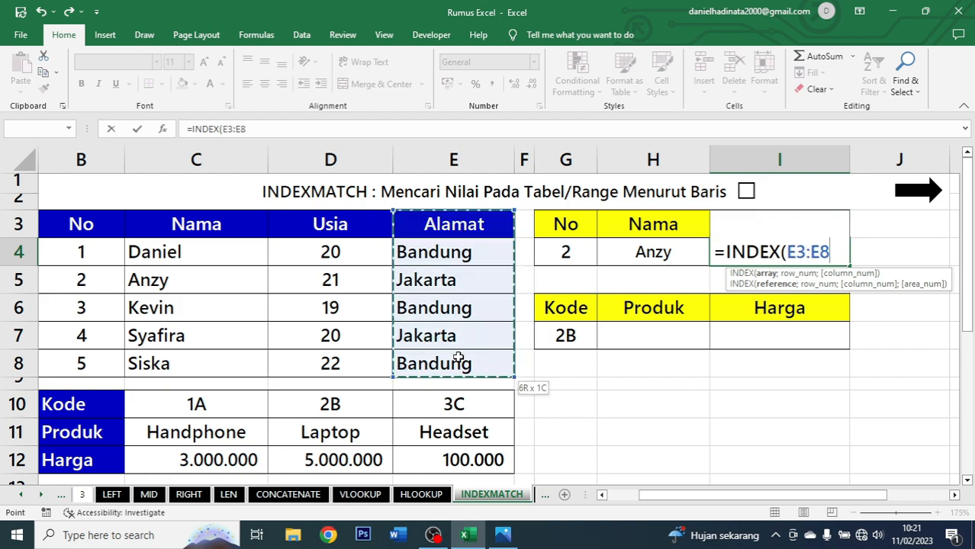
Complete the I4 formula as =INDEX(E3:E8;MATCH(H4;C3:C8;0)) and accept the suggested correction.
text(;)
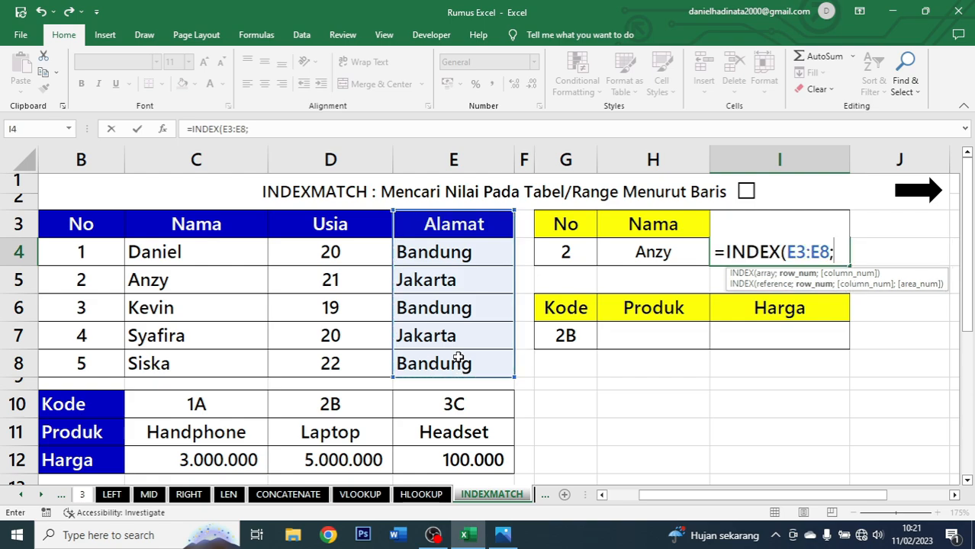
text(match)
key(Tab)
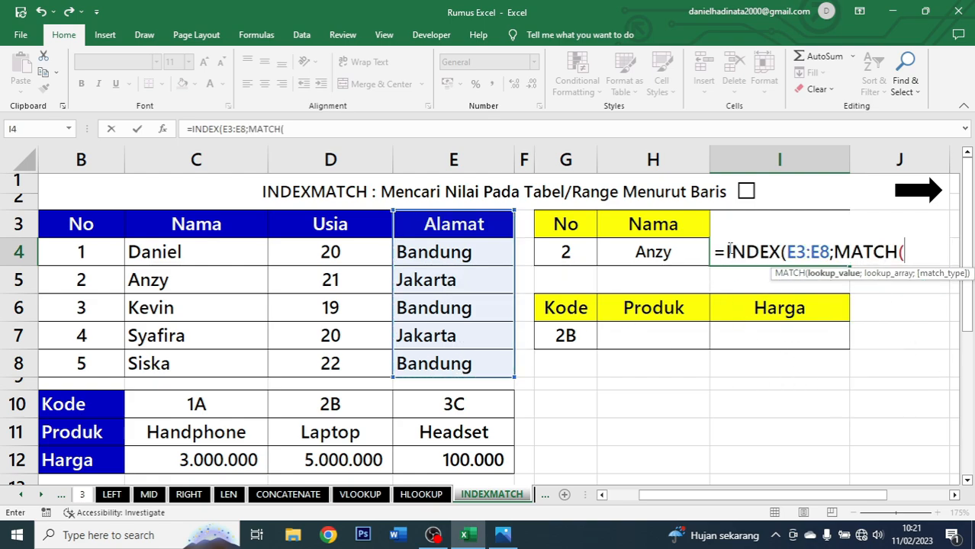
click(646, 254)
text(;)
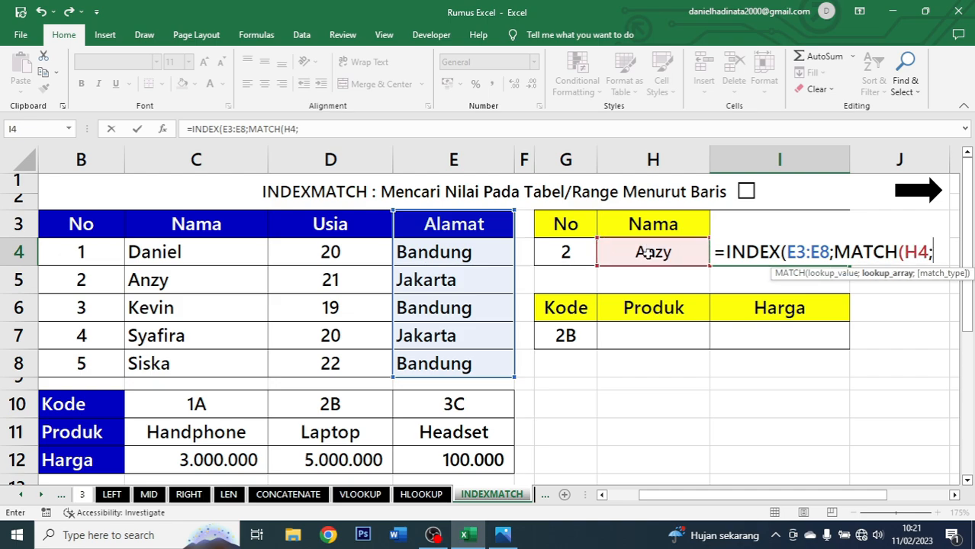
drag(209, 226, 220, 360)
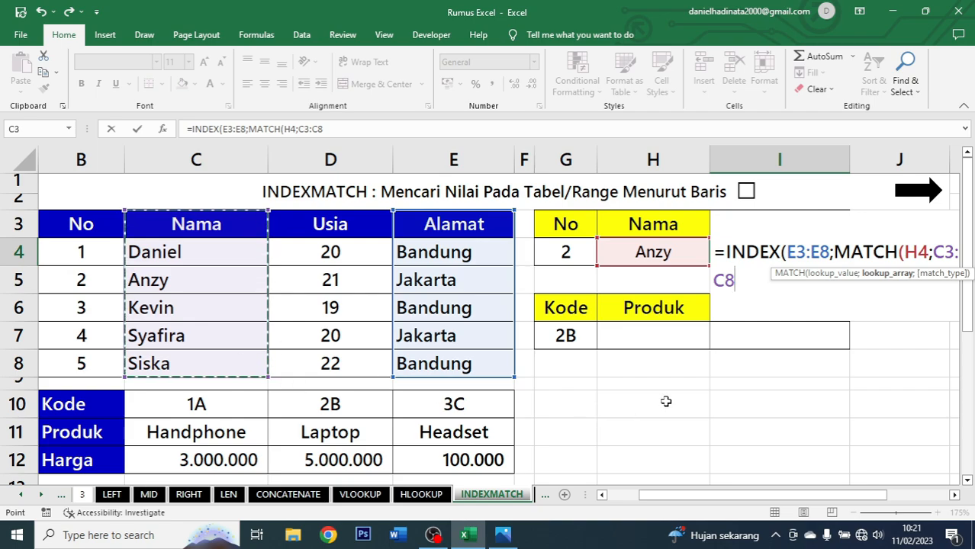
text(;0)
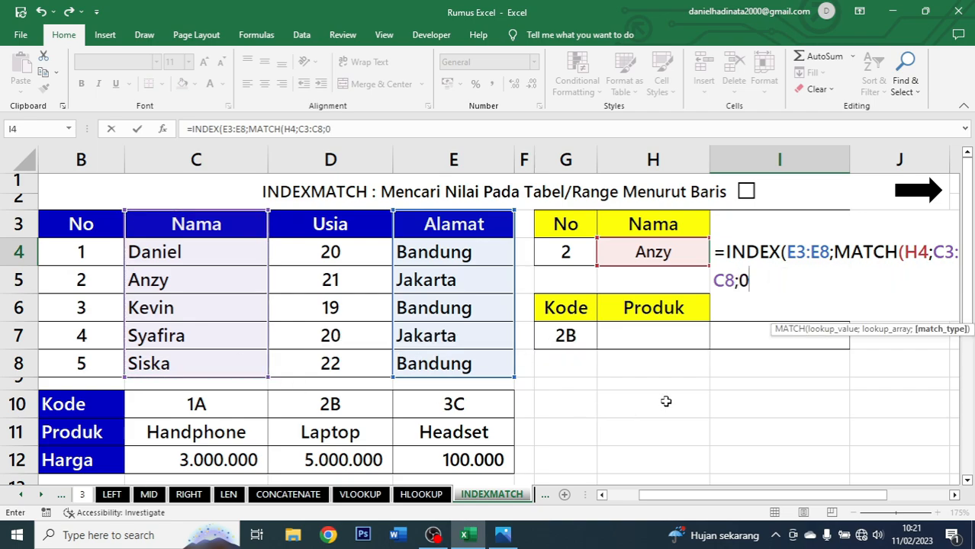
text())
key(Return)
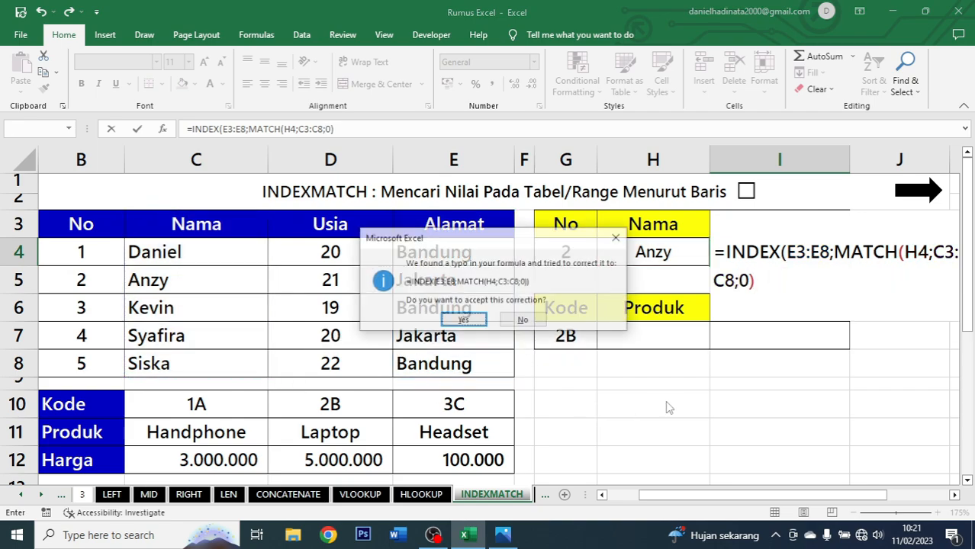
key(Return)
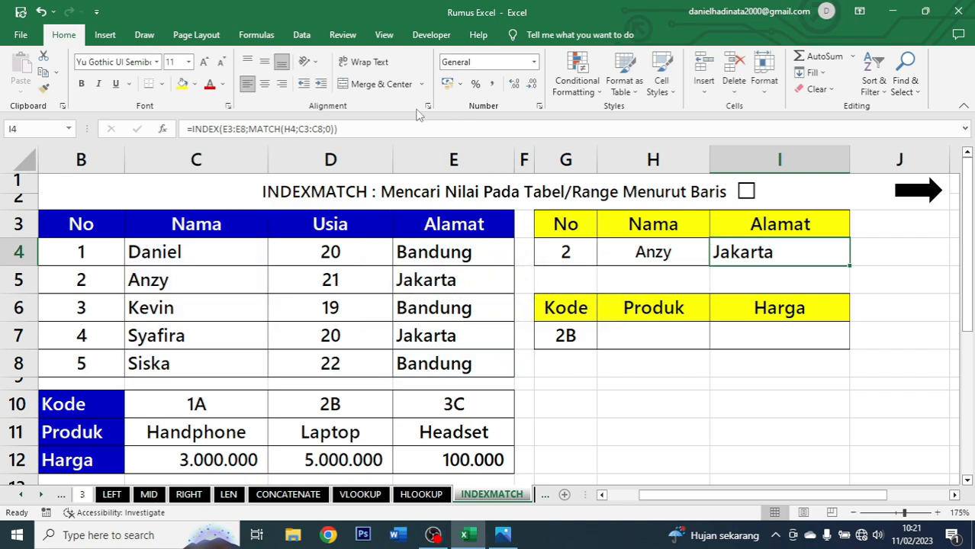
Center the address result in I4.
click(264, 84)
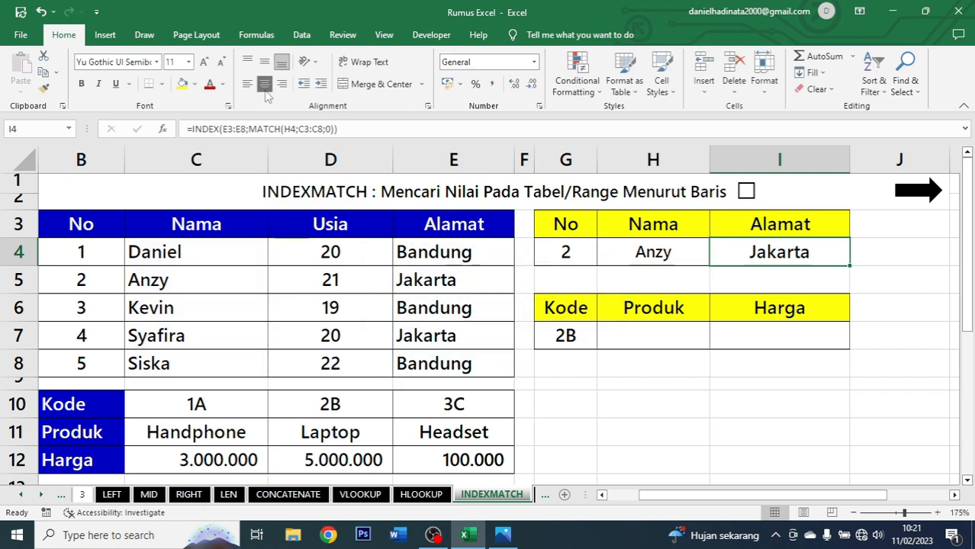
click(581, 247)
click(654, 251)
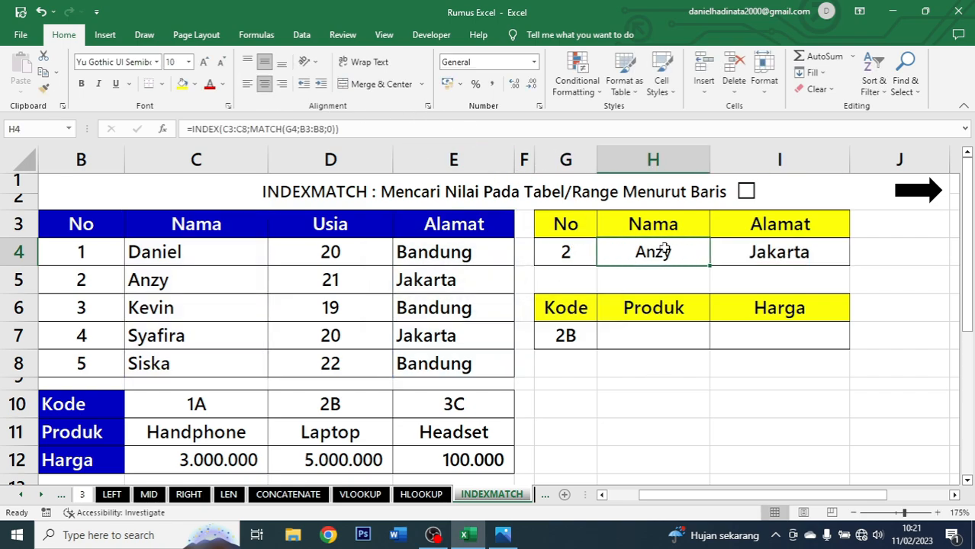
click(793, 255)
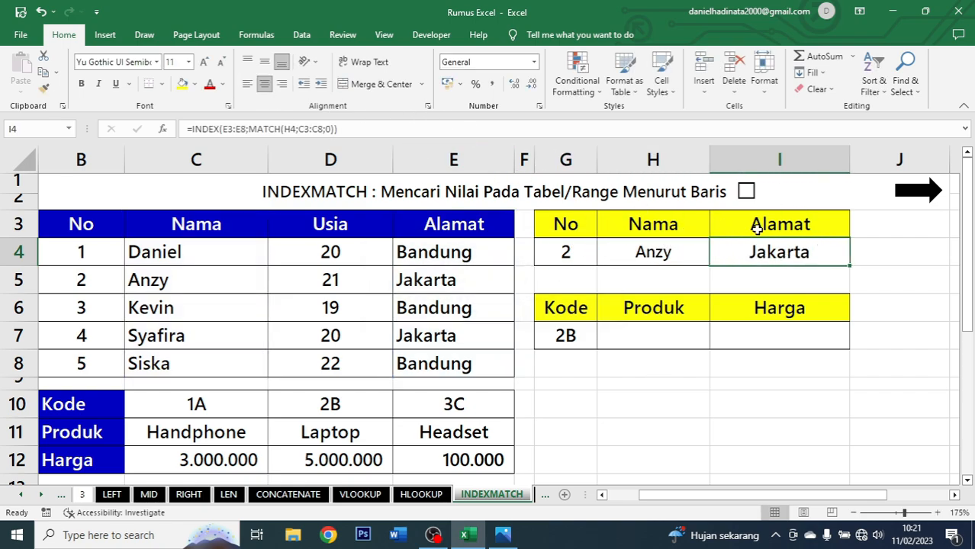
Test the lookups by changing the number in G4 to 3 and then to 5.
click(572, 253)
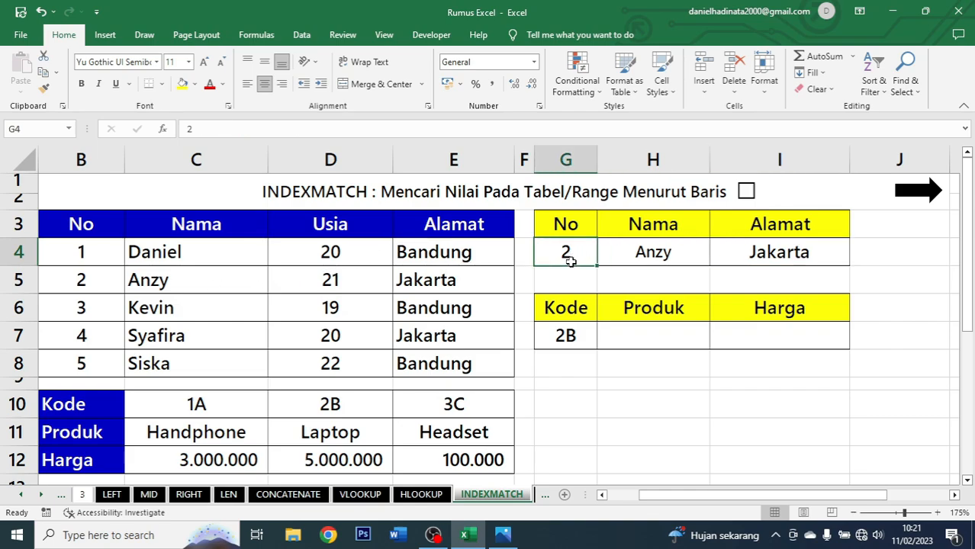
text(3)
key(ctrl+Return)
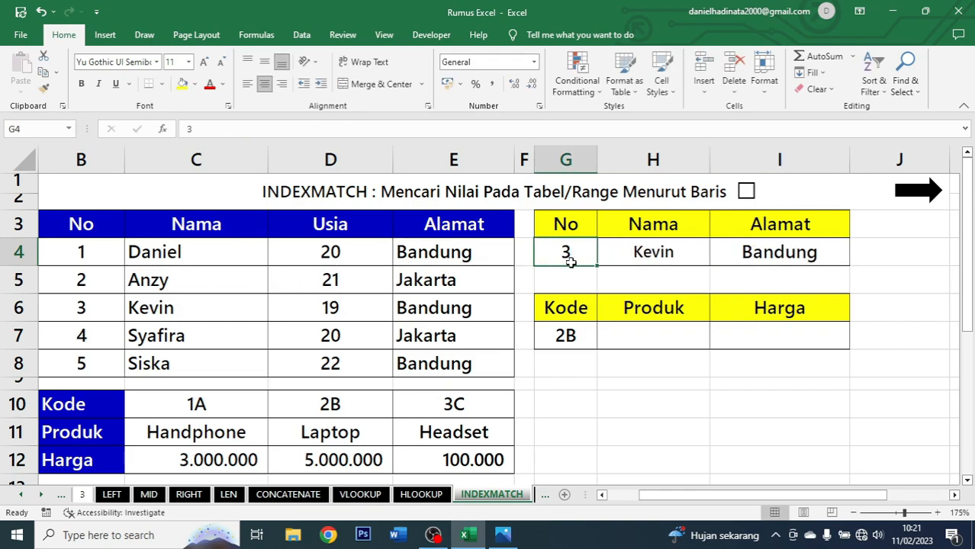
drag(641, 252, 777, 264)
click(582, 248)
text(5)
key(ctrl+Return)
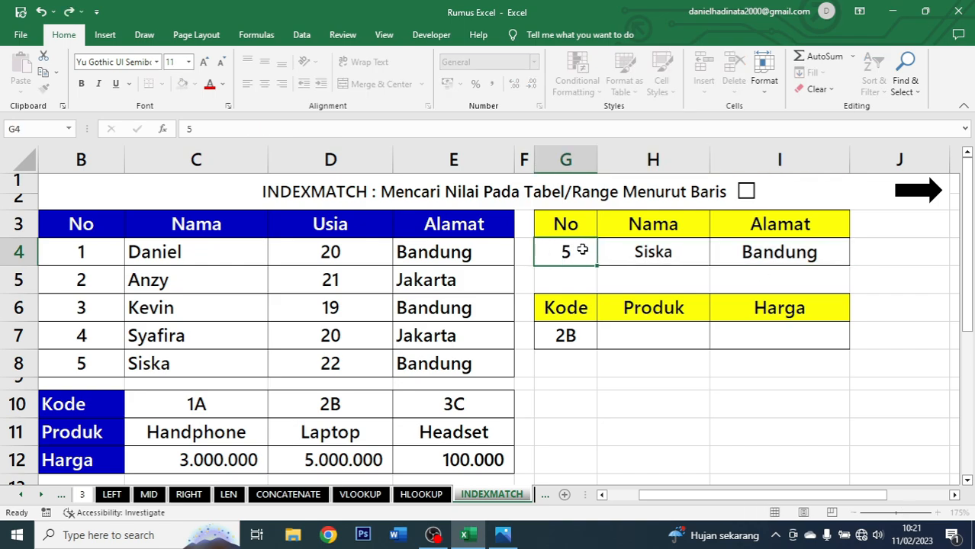
click(671, 248)
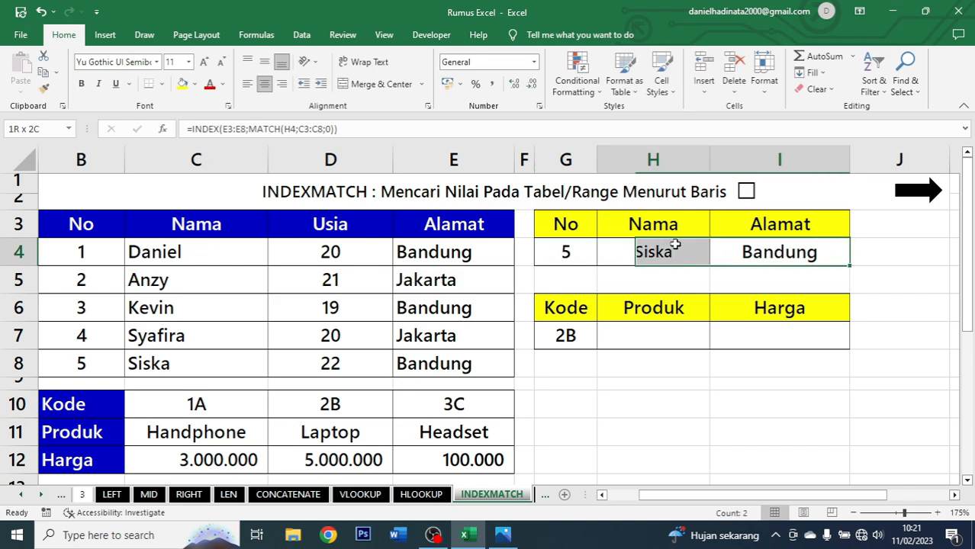
Start an INDEX formula in H7 to look up the product for the code in G7.
click(788, 252)
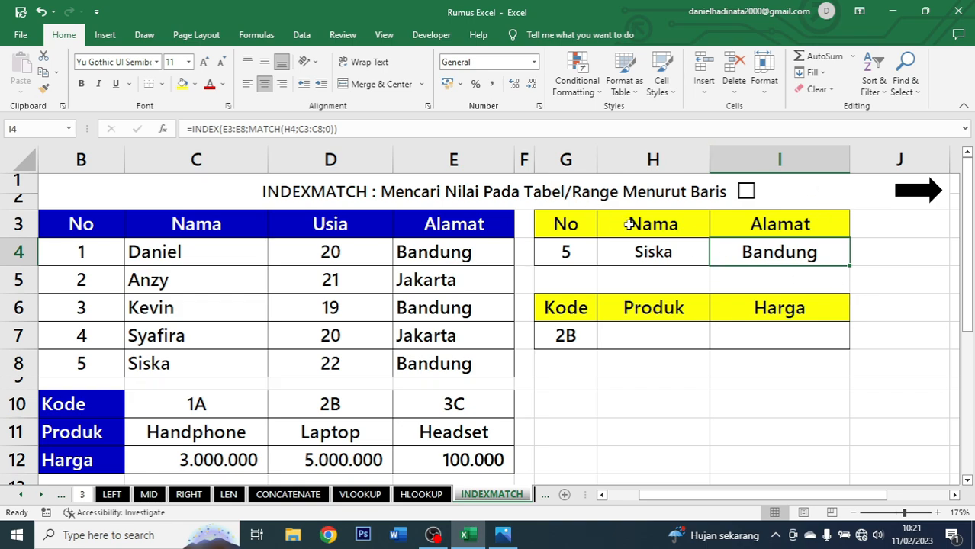
drag(68, 237, 499, 364)
click(619, 334)
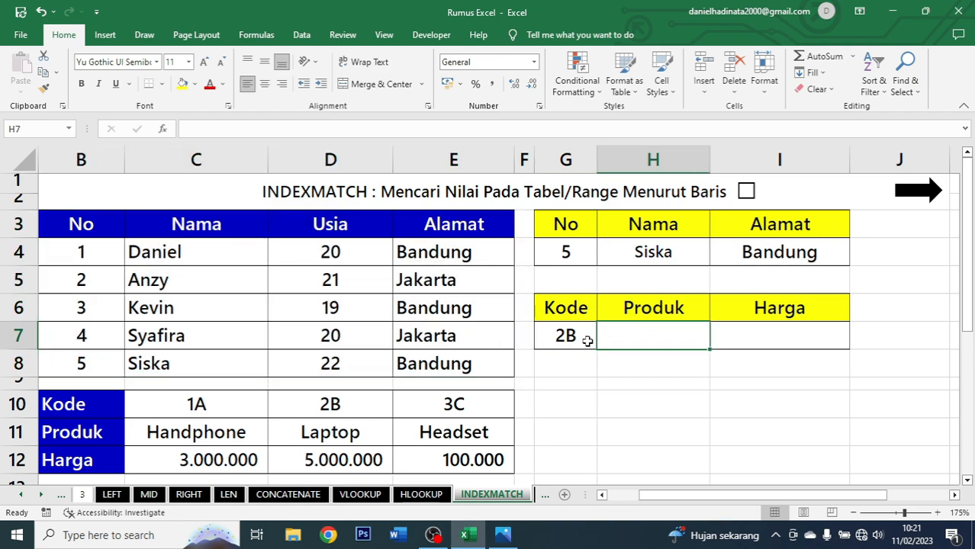
drag(657, 308, 662, 328)
click(662, 328)
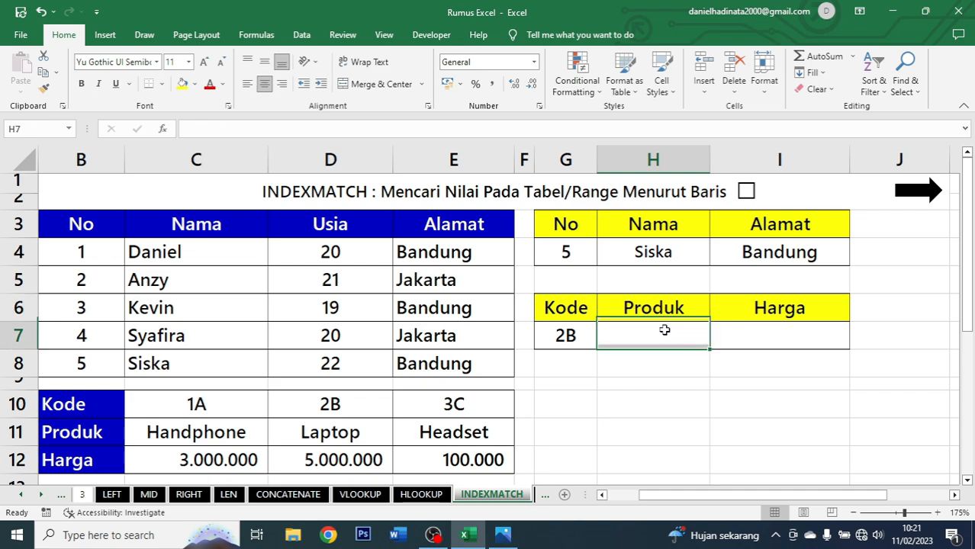
text(=index)
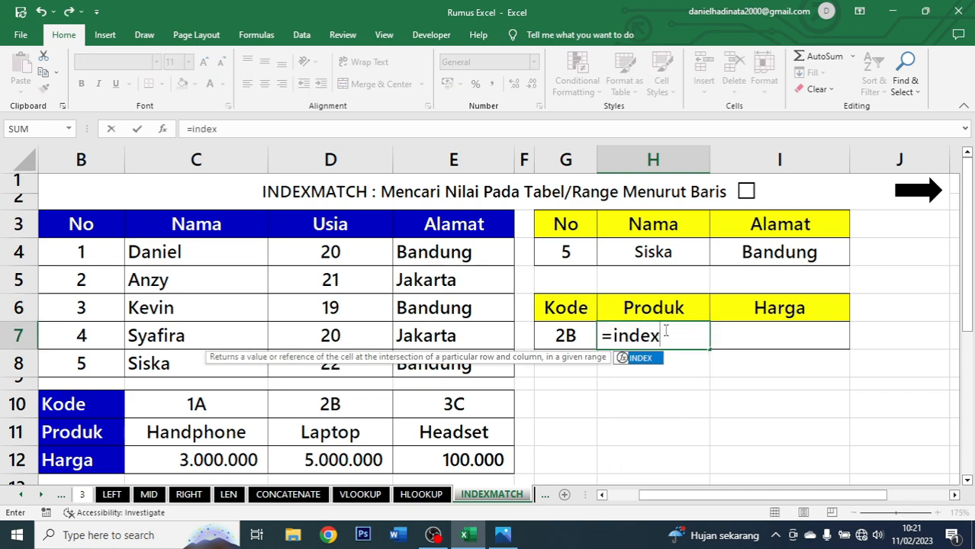
key(Tab)
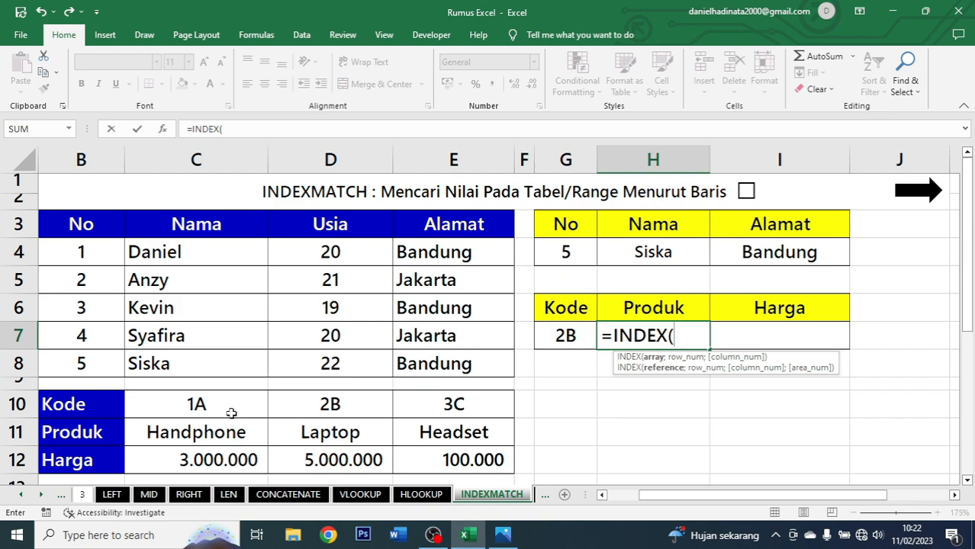
Complete the H7 formula as =INDEX(B11:E11;MATCH(G7;B10:E10;0)).
drag(98, 434, 436, 433)
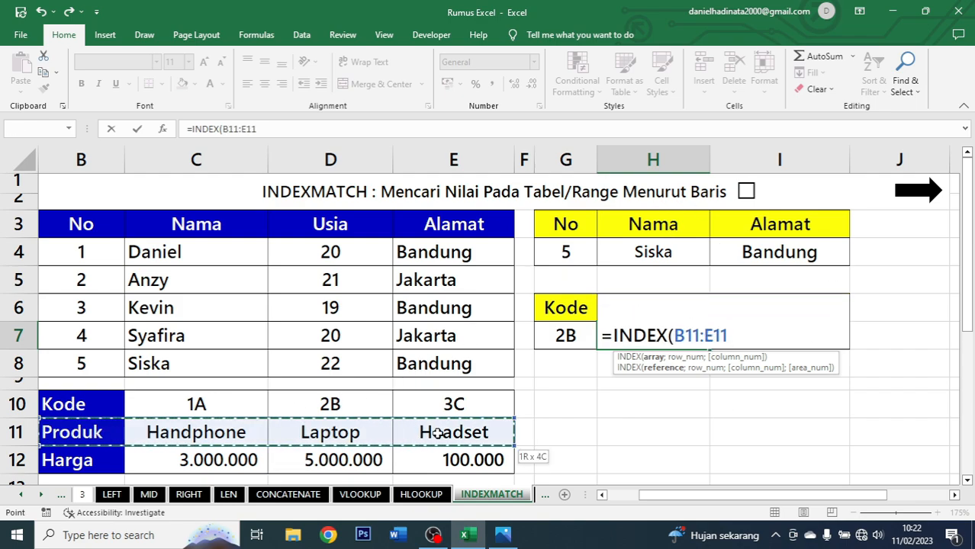
text(;)
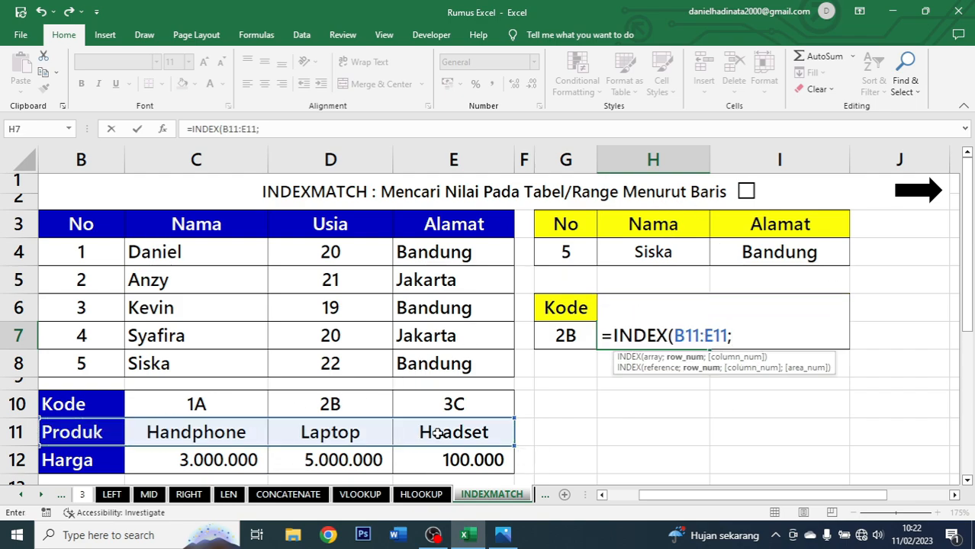
text(match)
key(Tab)
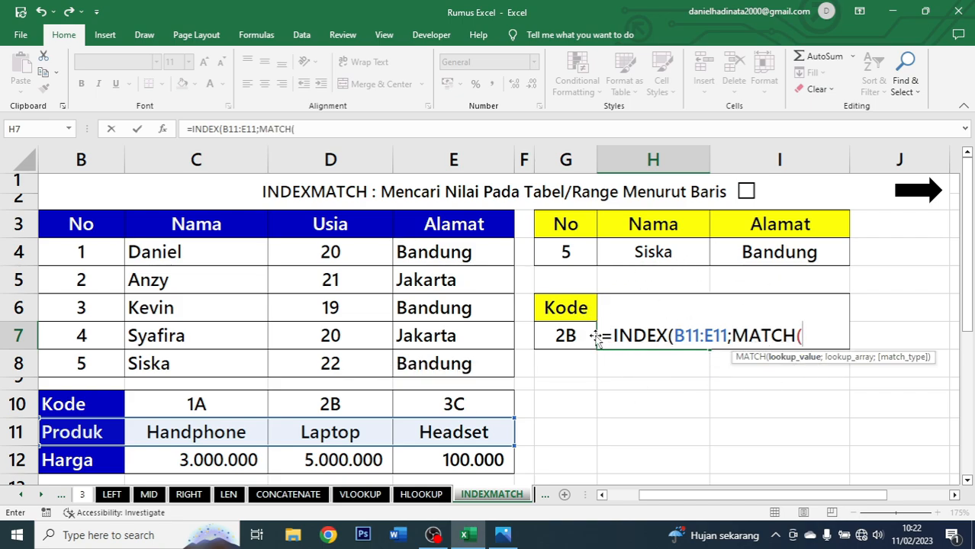
click(564, 337)
text(;)
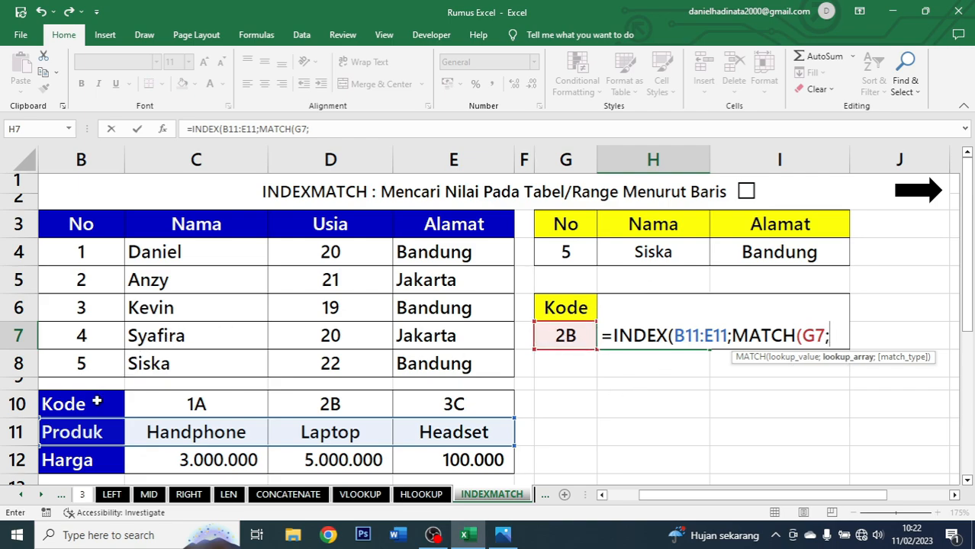
drag(95, 403, 439, 408)
text(;)
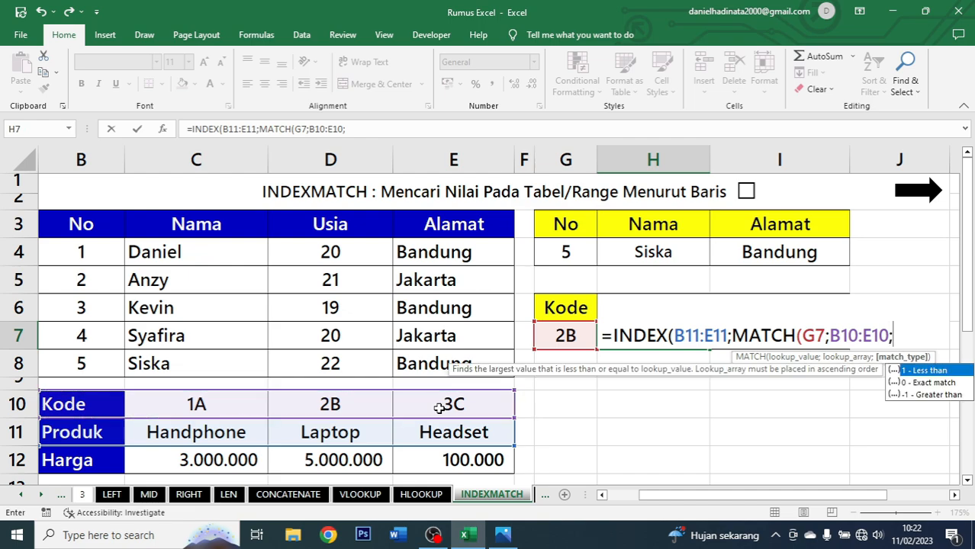
text(0))
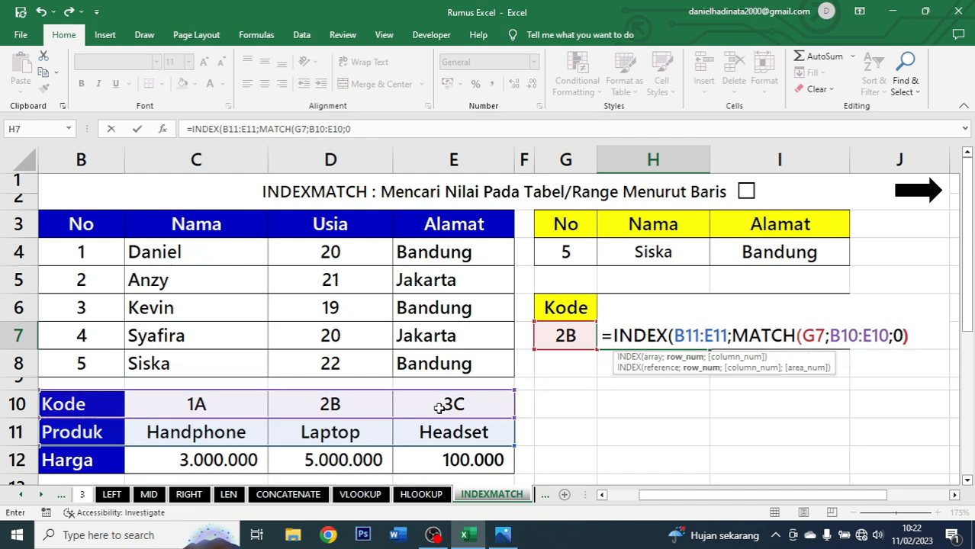
key(Return)
key(Return)
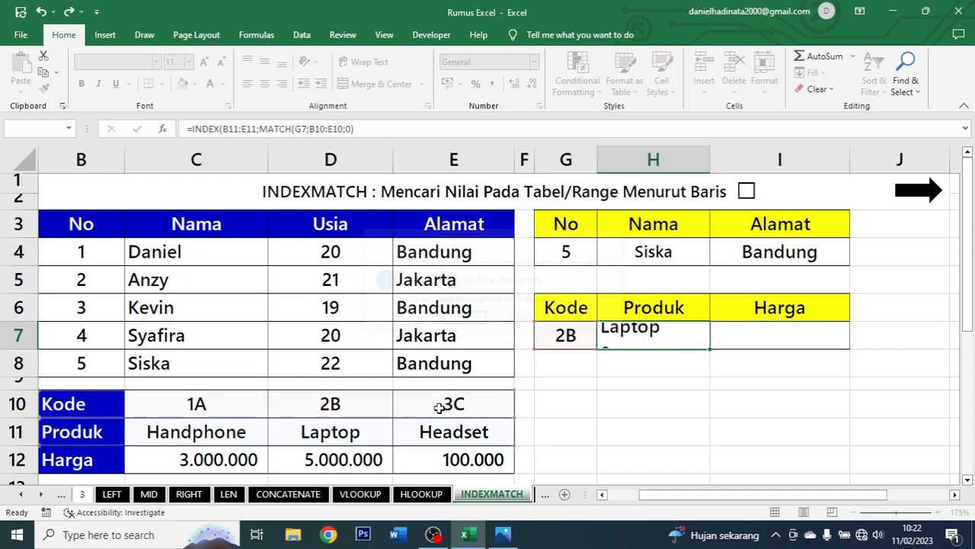
Center the product result in H7.
click(264, 84)
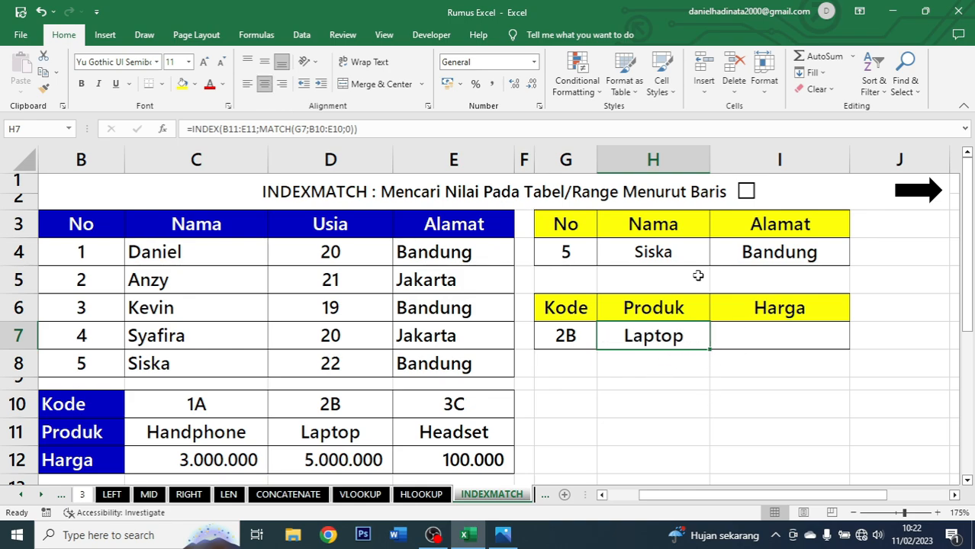
drag(320, 426, 333, 408)
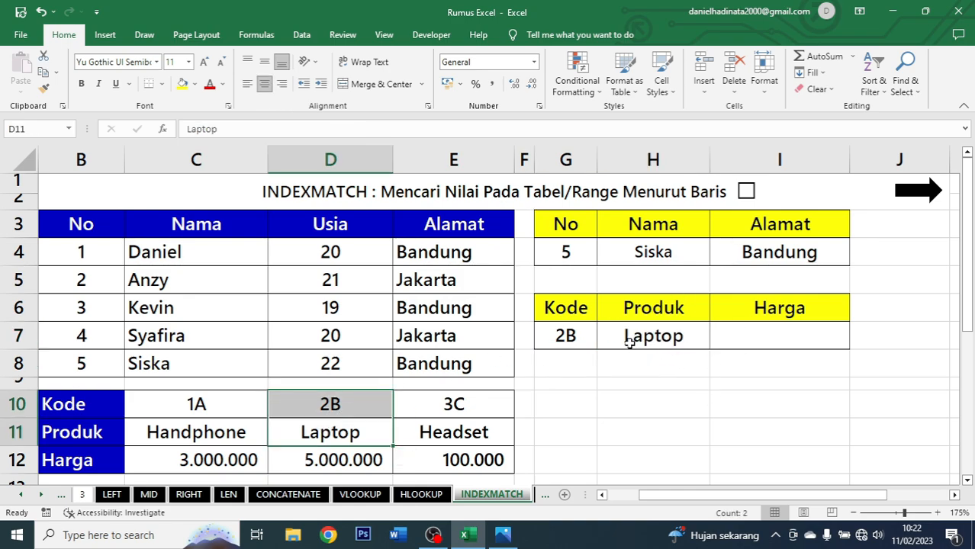
click(630, 338)
Start an INDEX formula in I7 with the prices B12:E12 as the array.
click(742, 339)
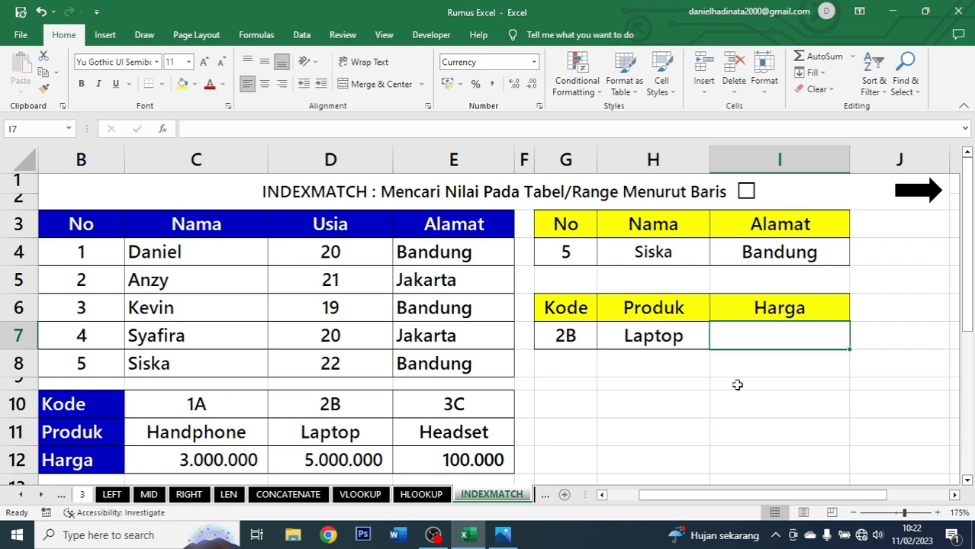
text(=in)
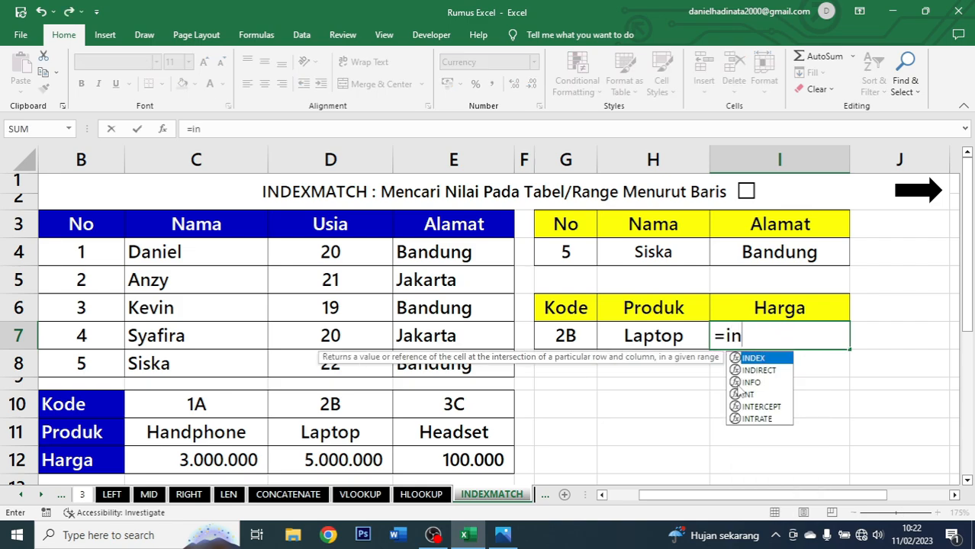
text(dex)
key(Tab)
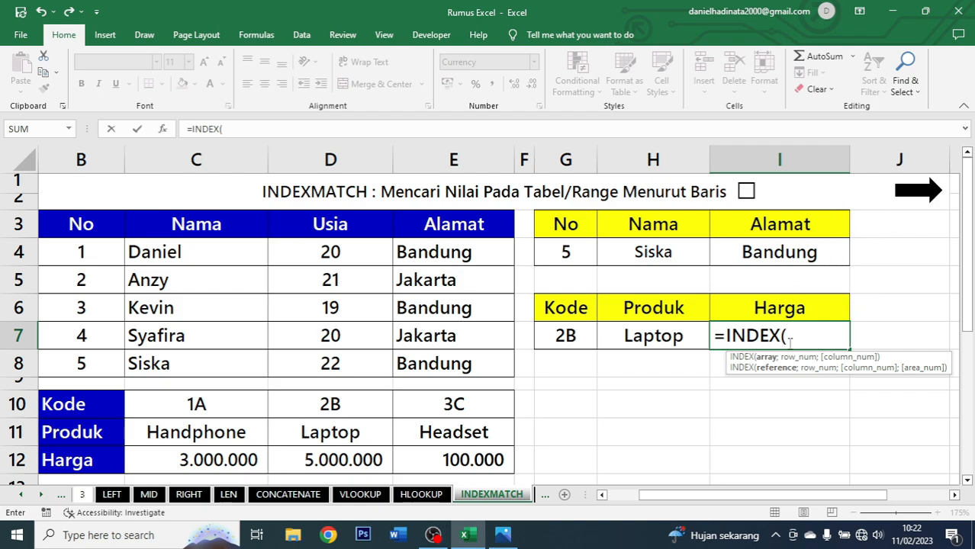
drag(76, 467, 447, 450)
text(;)
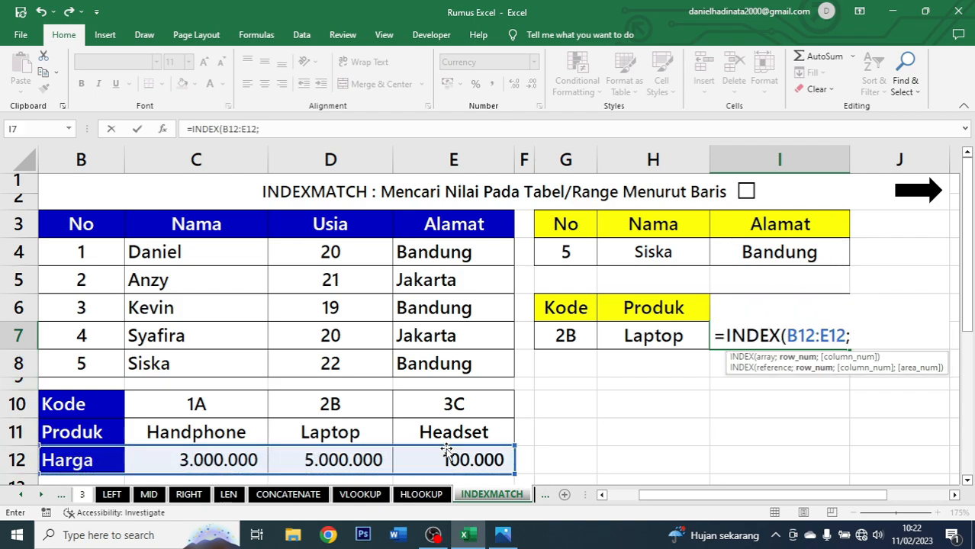
text(matc)
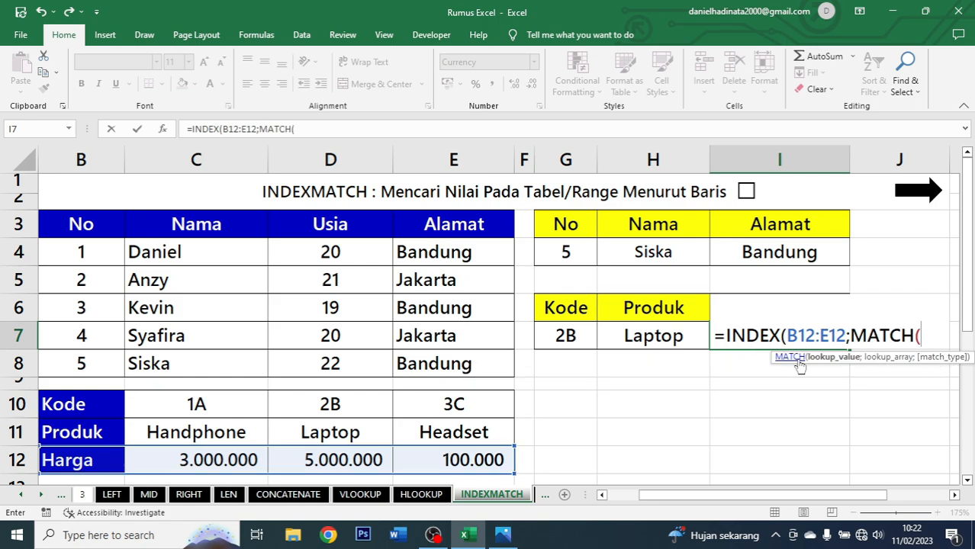
Complete the I7 formula as =INDEX(B12:E12;MATCH(H7;B11:E11;0)).
click(681, 335)
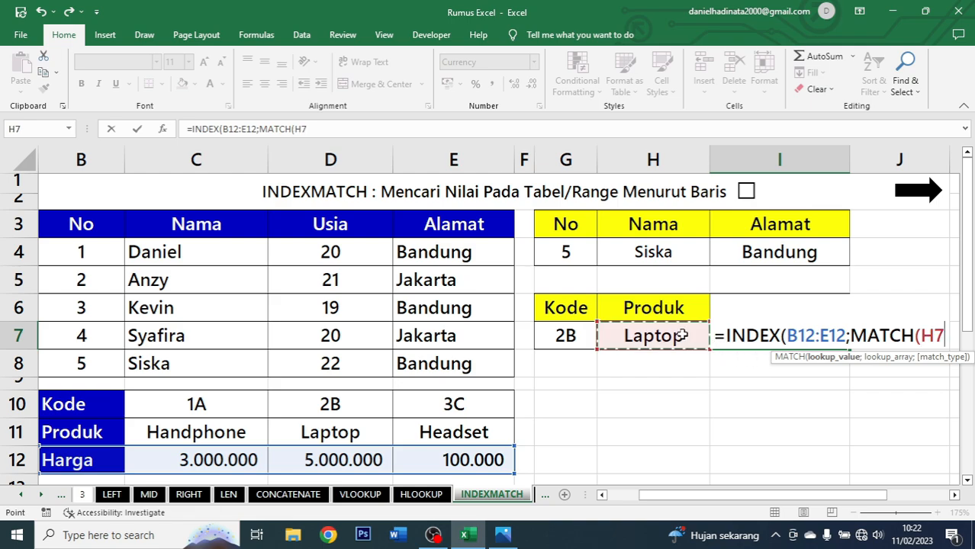
text(;)
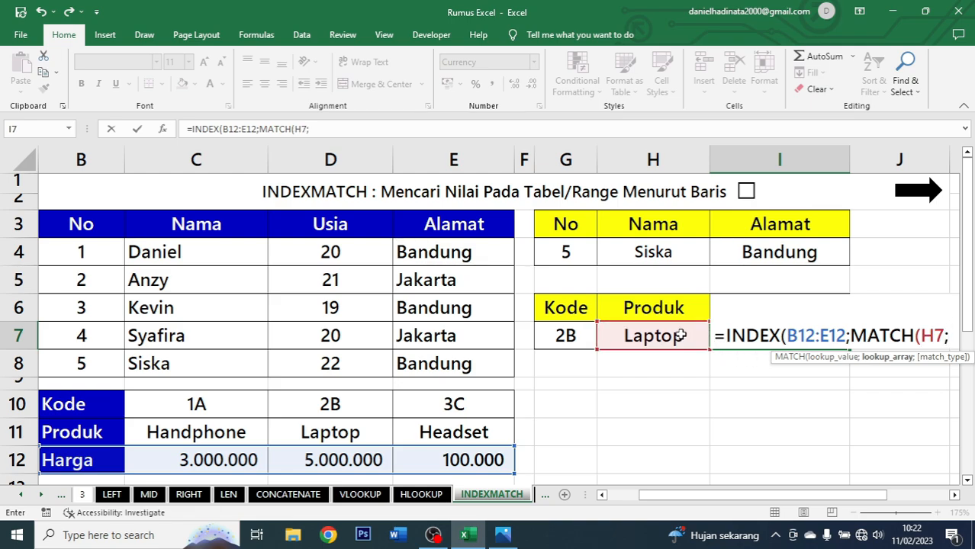
click(90, 432)
drag(90, 432, 439, 428)
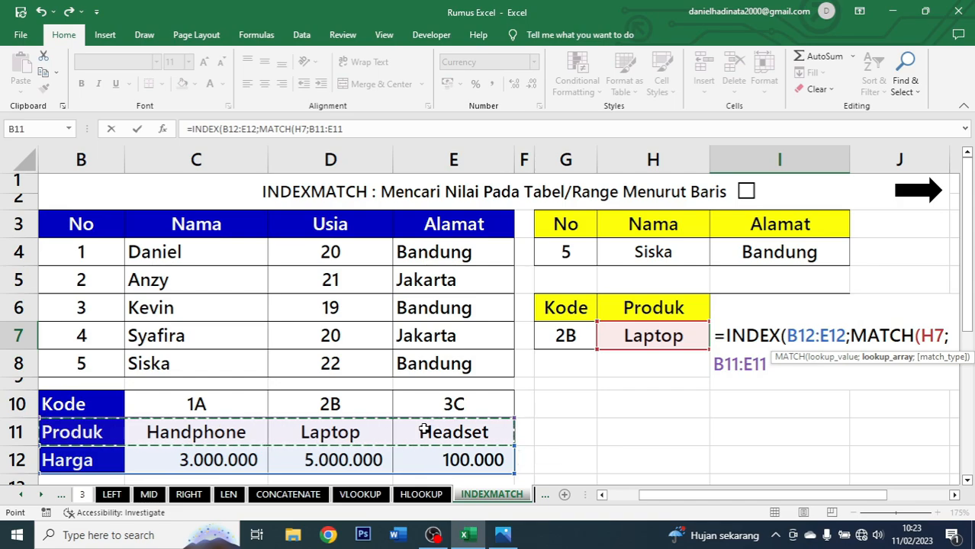
text(;0)
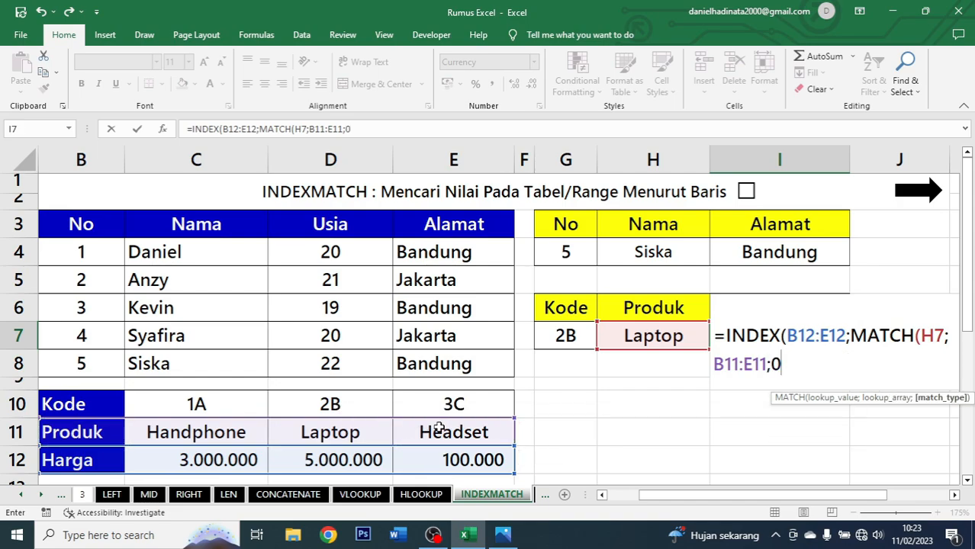
text())
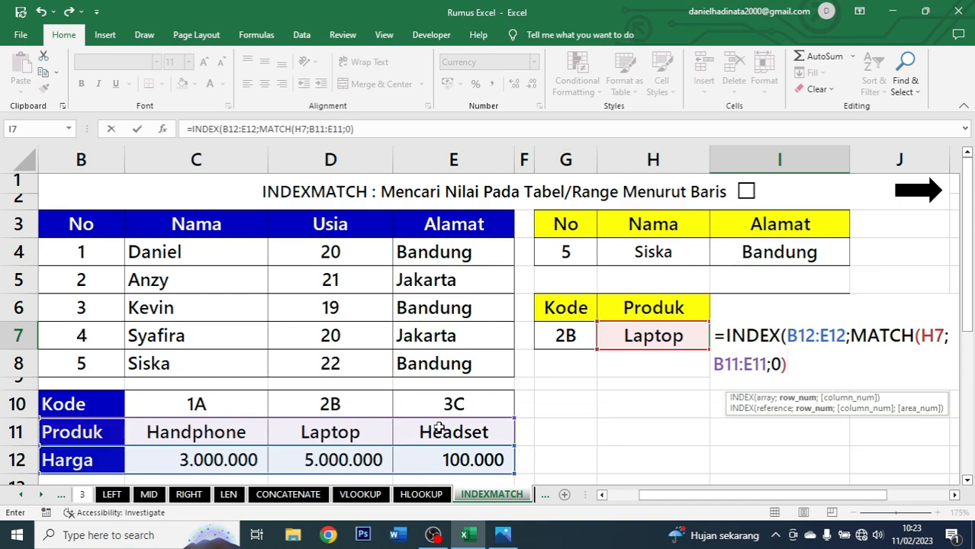
key(Return)
key(Return)
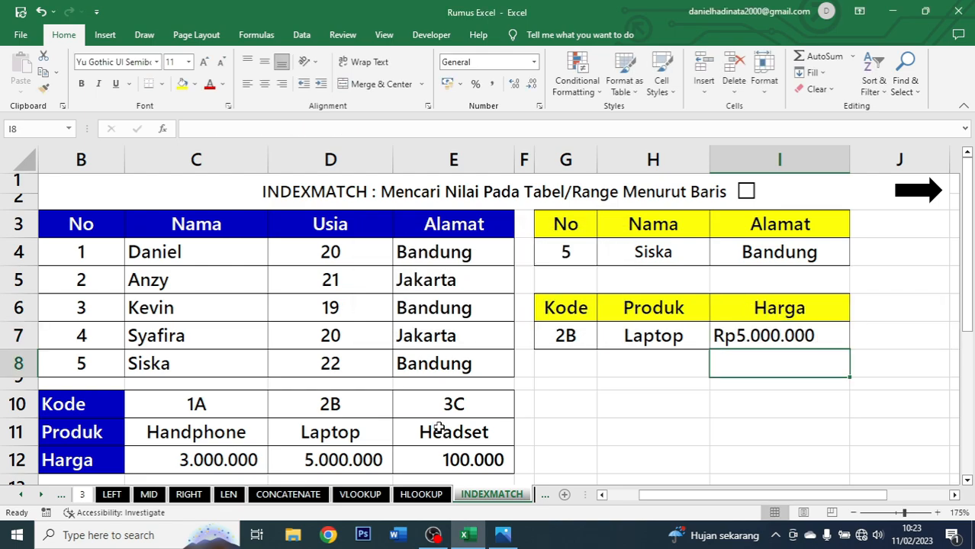
Center the price result in I7.
click(836, 343)
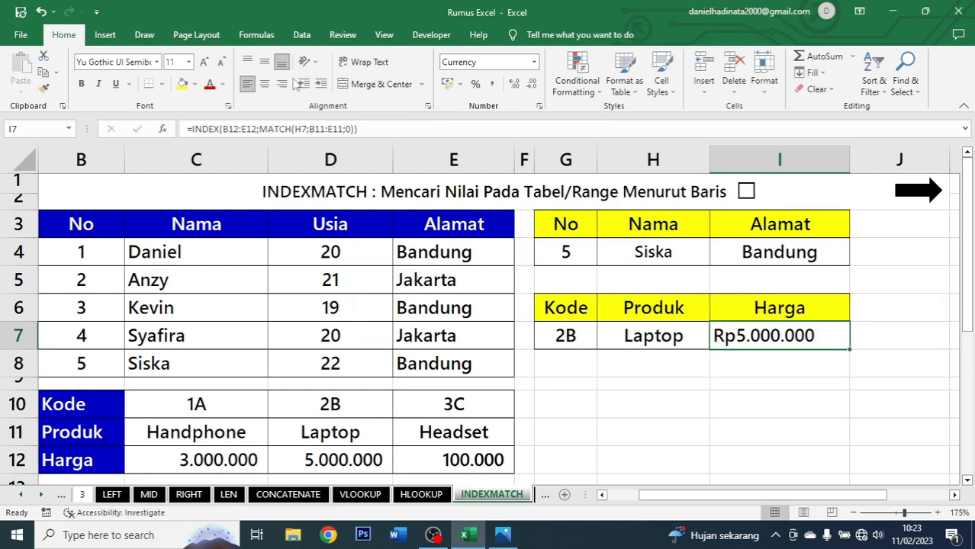
click(264, 84)
click(637, 340)
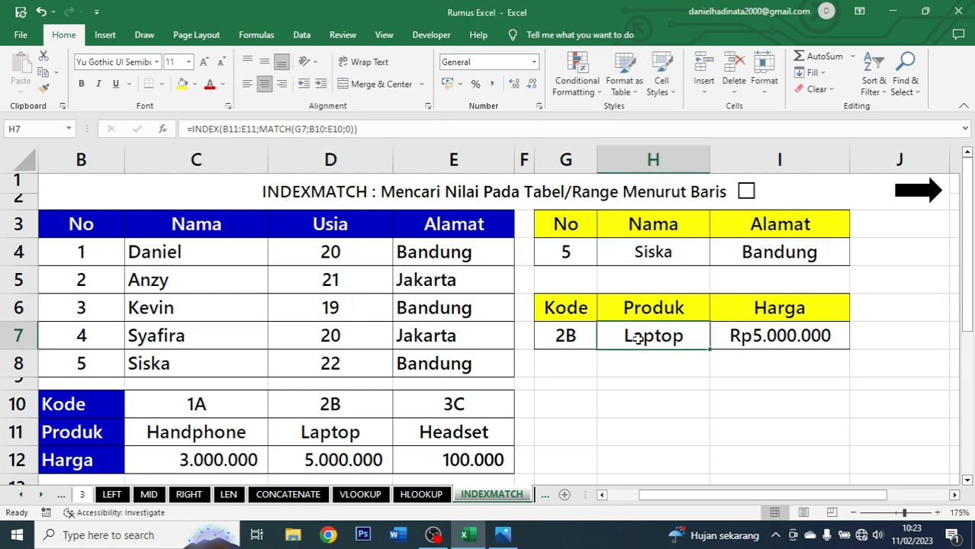
click(744, 338)
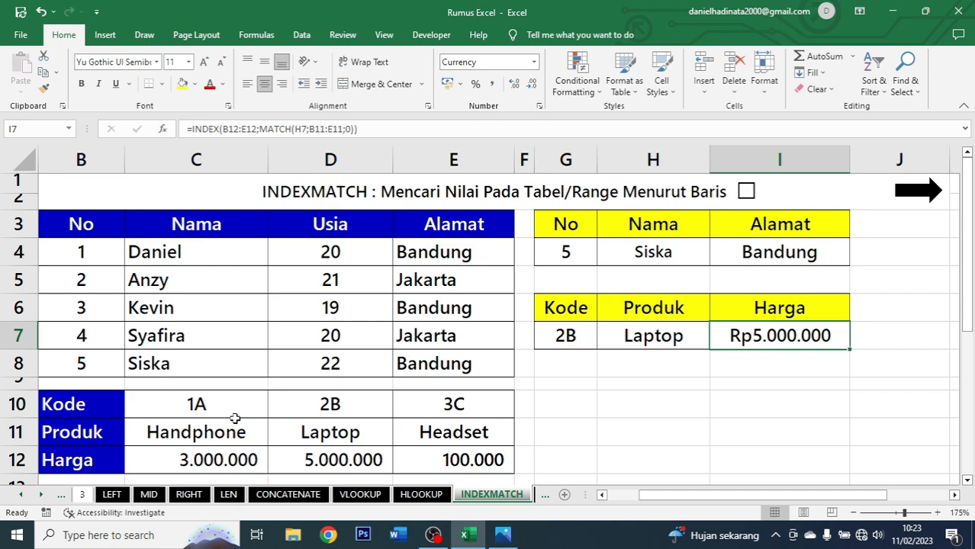
Test the lookups by changing the code in G7 to 1A.
drag(319, 410, 322, 458)
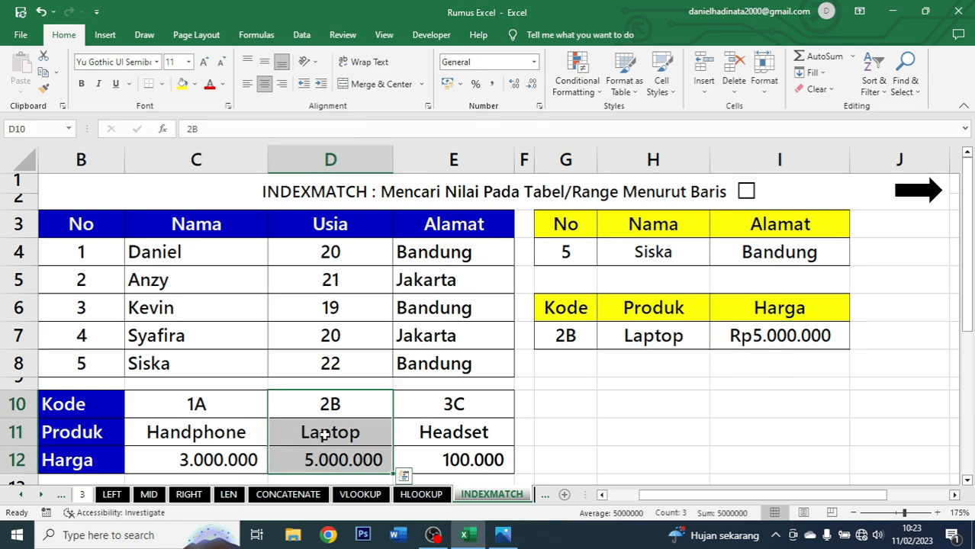
click(564, 337)
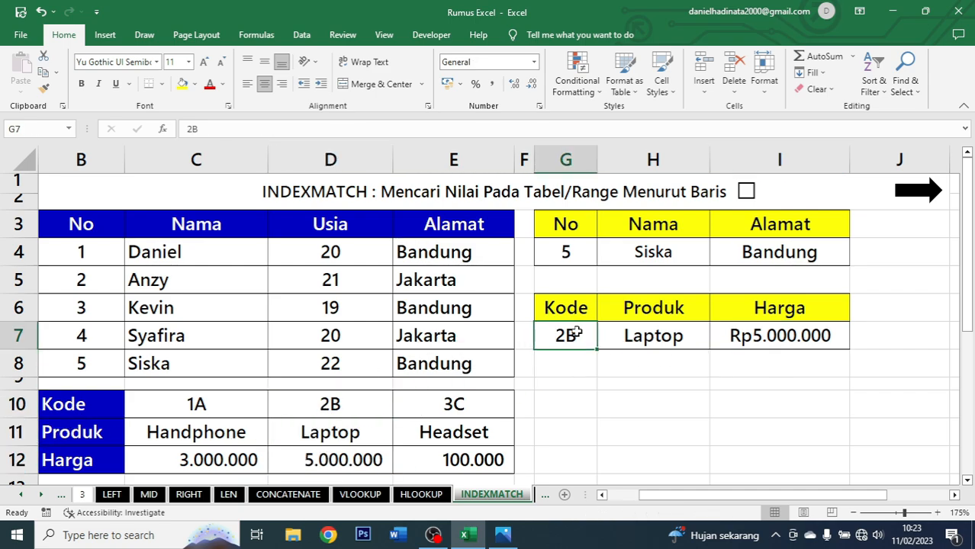
text(1A)
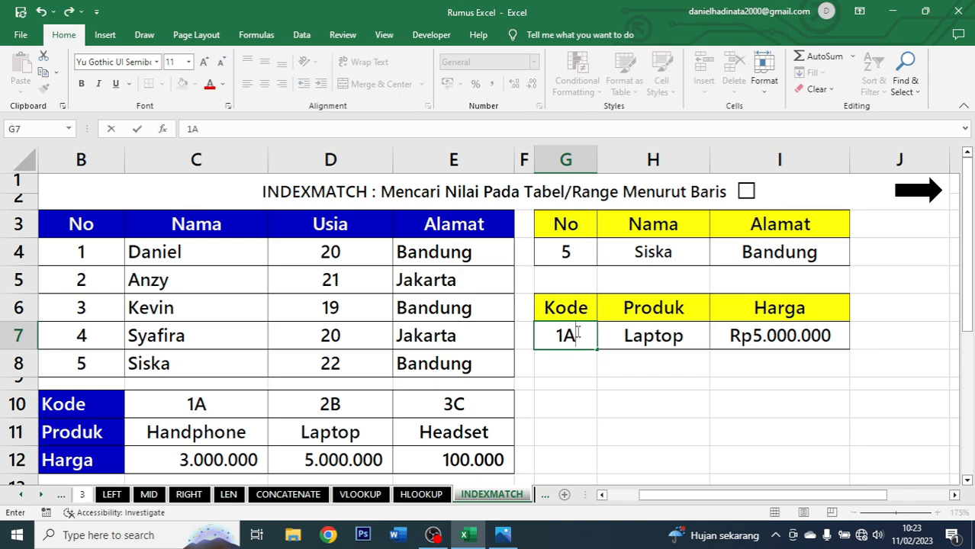
key(ctrl+Return)
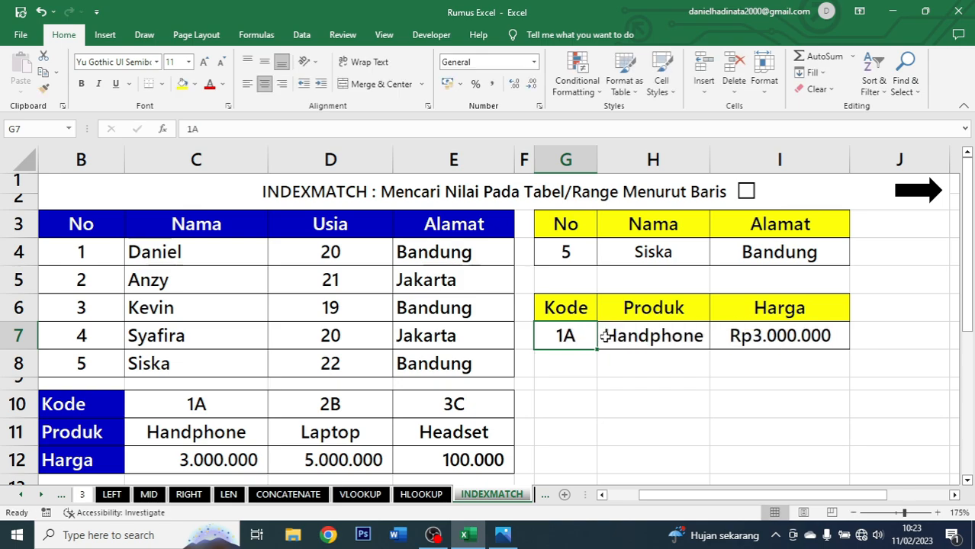
click(665, 337)
key(shift+Right)
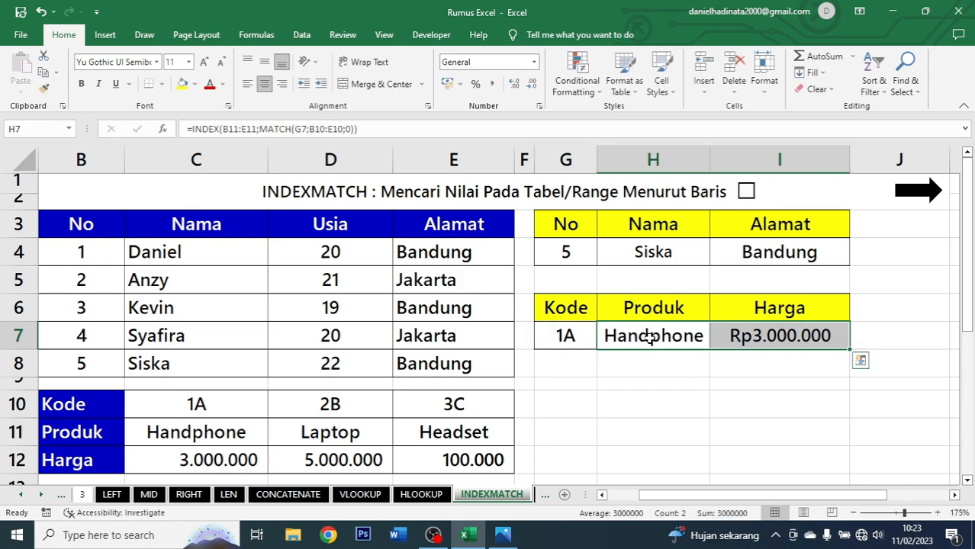
click(592, 337)
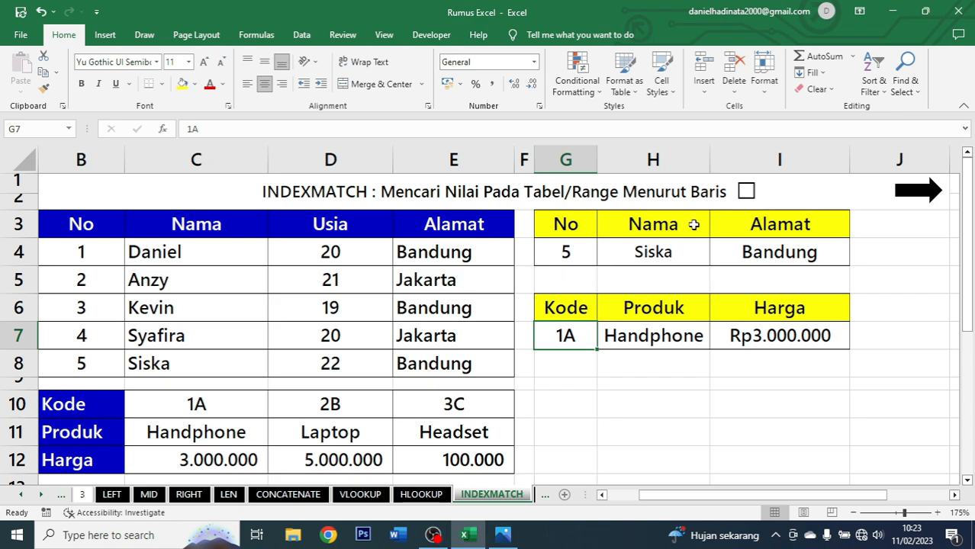
Tick the title checkbox and move on to the XLOOKUP sheet.
click(745, 192)
click(921, 197)
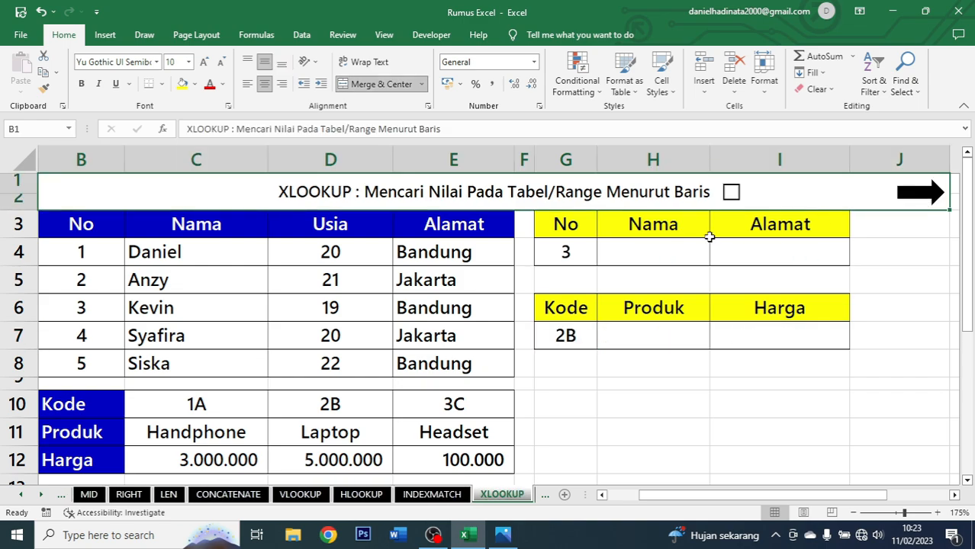
click(624, 249)
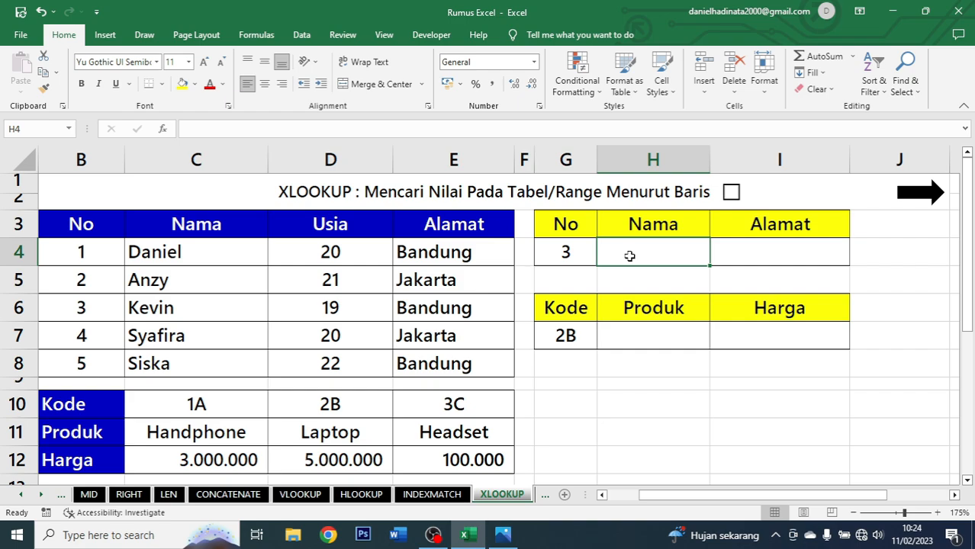
text(=XLOK)
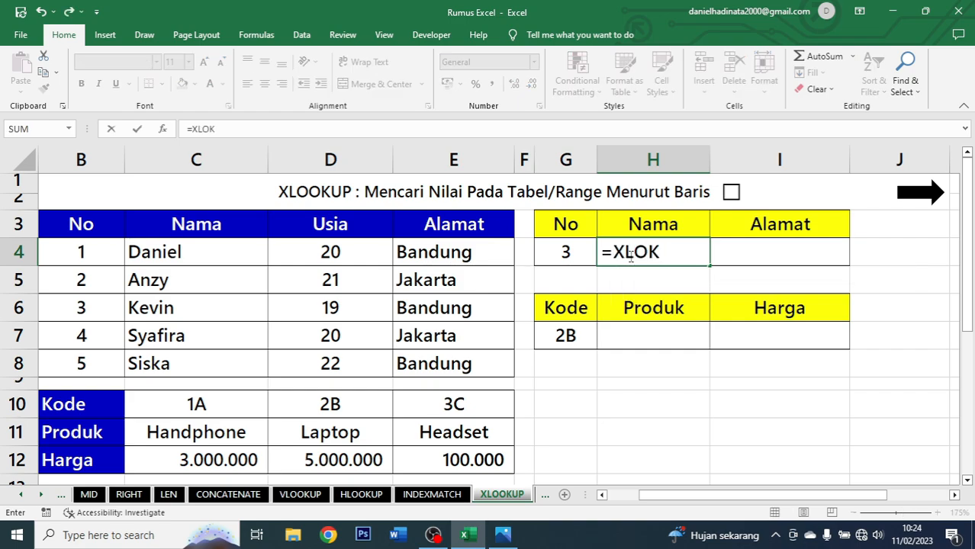
key(BackSpace)
key(Escape)
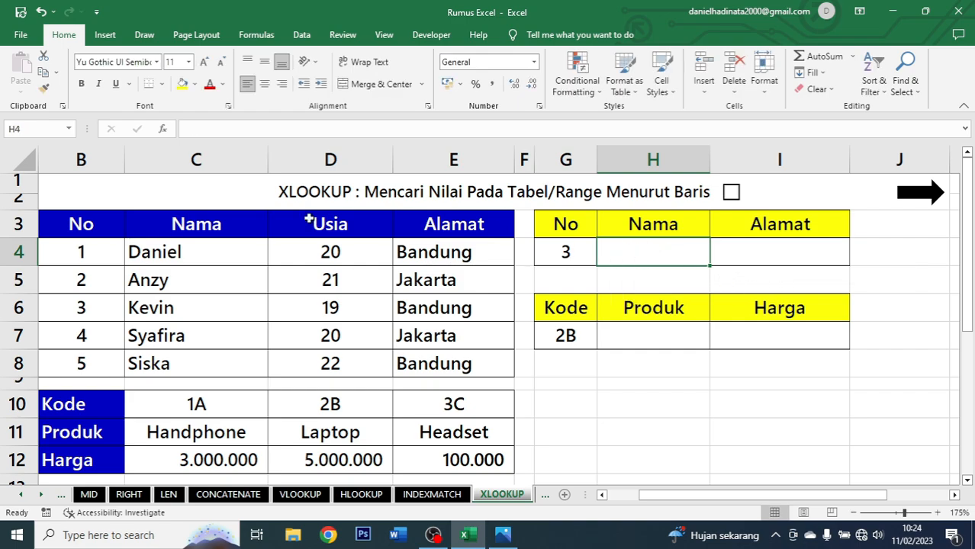
Check the installed Office version on the Account page.
click(21, 34)
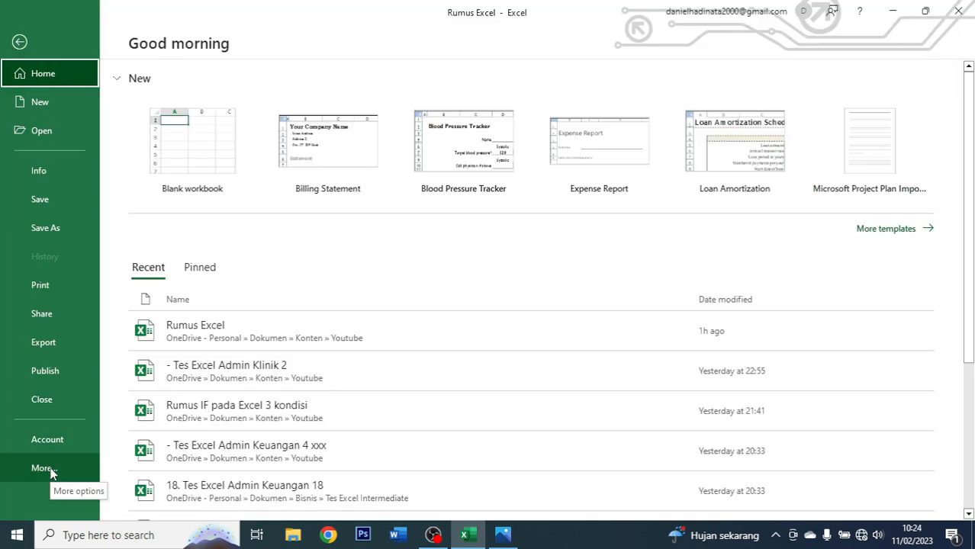
click(15, 441)
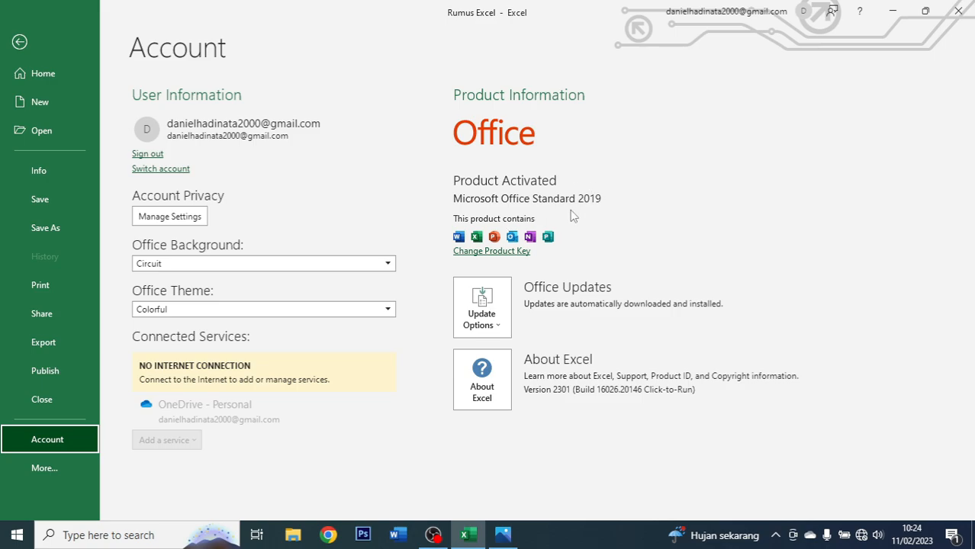
click(17, 39)
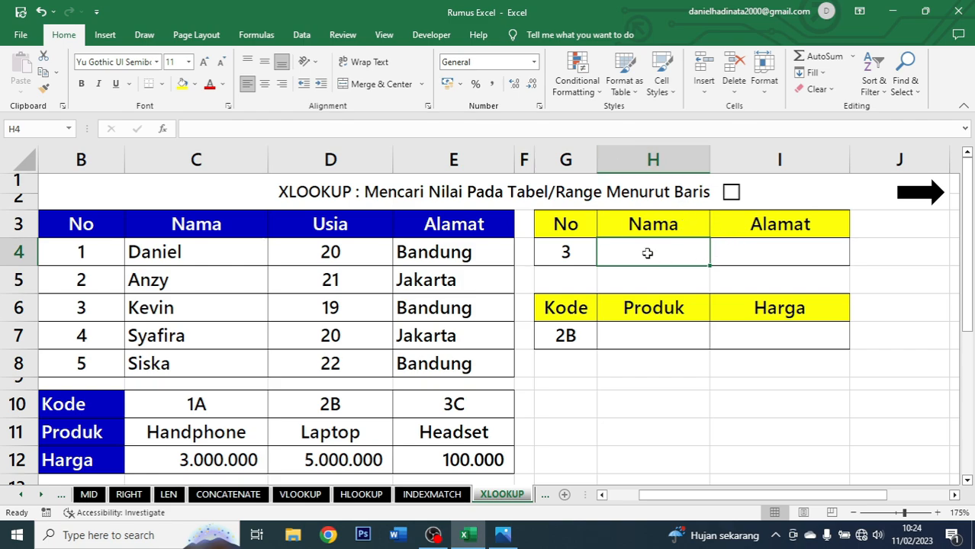
Tick the XLOOKUP title checkbox and abandon the attempt to enter an XLOOKUP formula in H4.
click(730, 192)
text(=XLO)
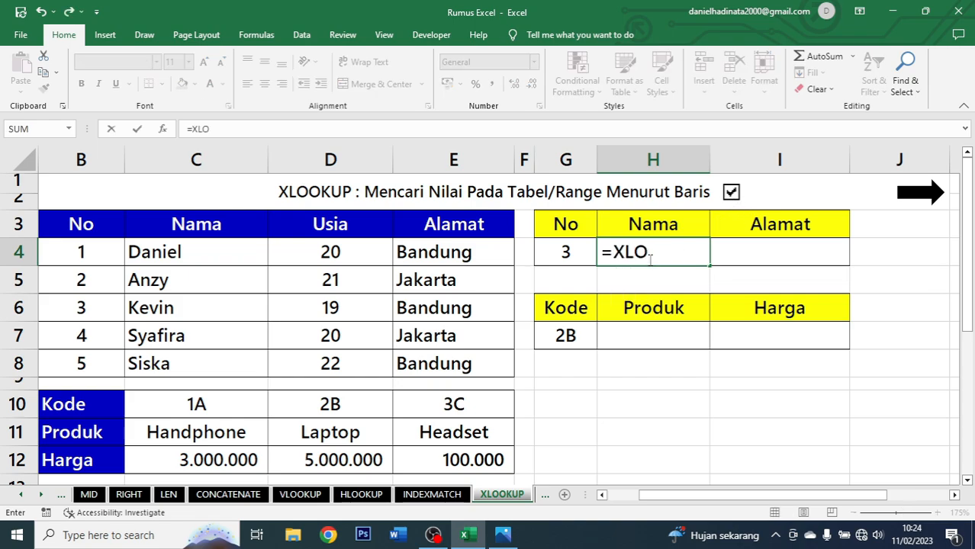
key(Escape)
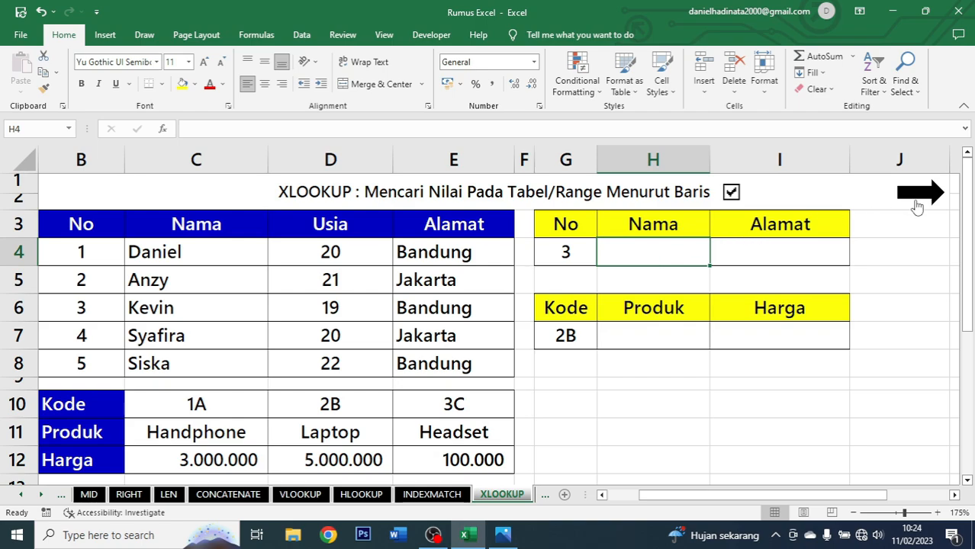
Move to the PIVOT TABLE sheet and review the data columns from No to Fakultas.
click(917, 205)
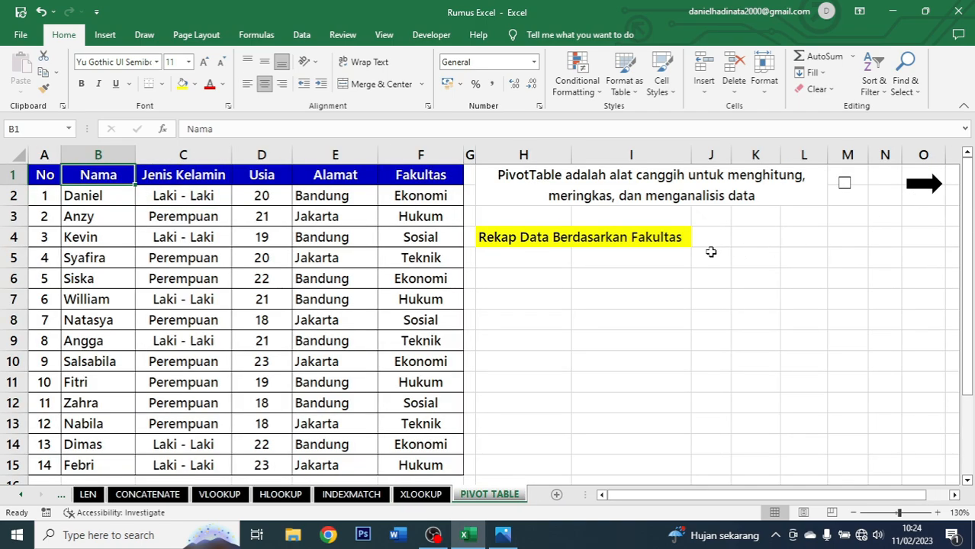
click(531, 258)
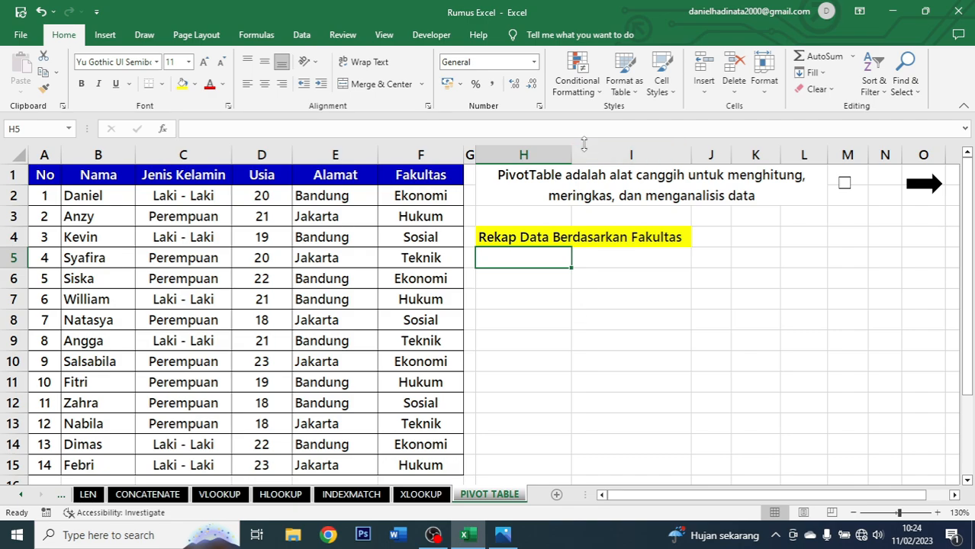
click(544, 195)
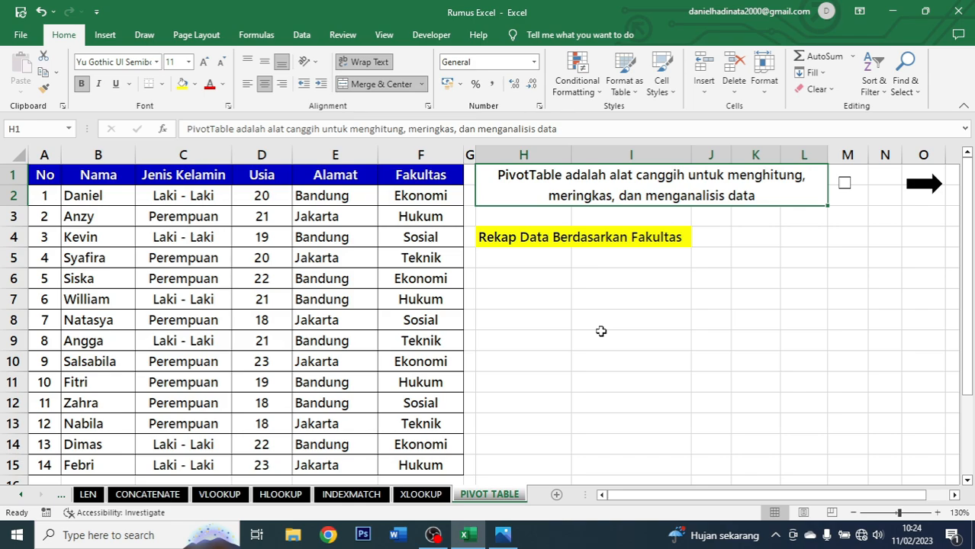
click(540, 259)
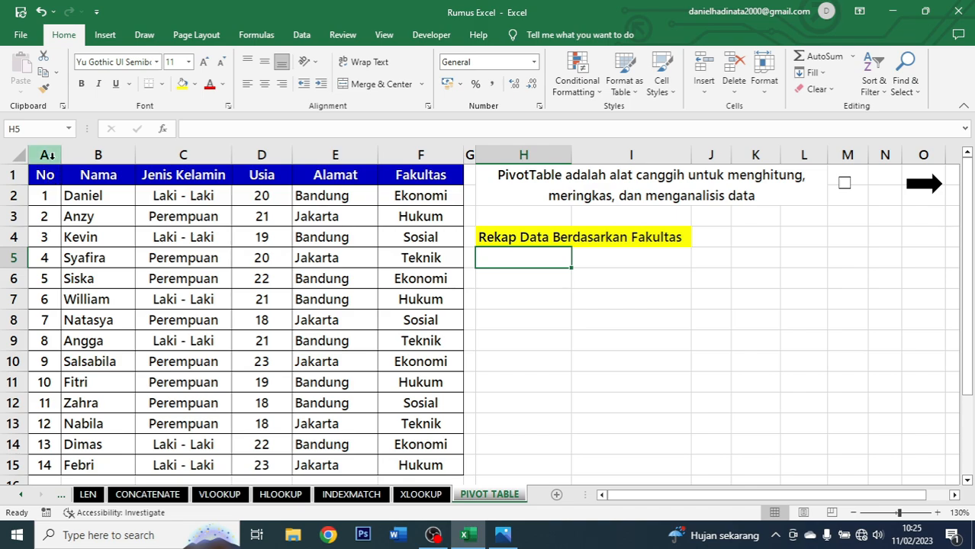
click(51, 156)
click(85, 154)
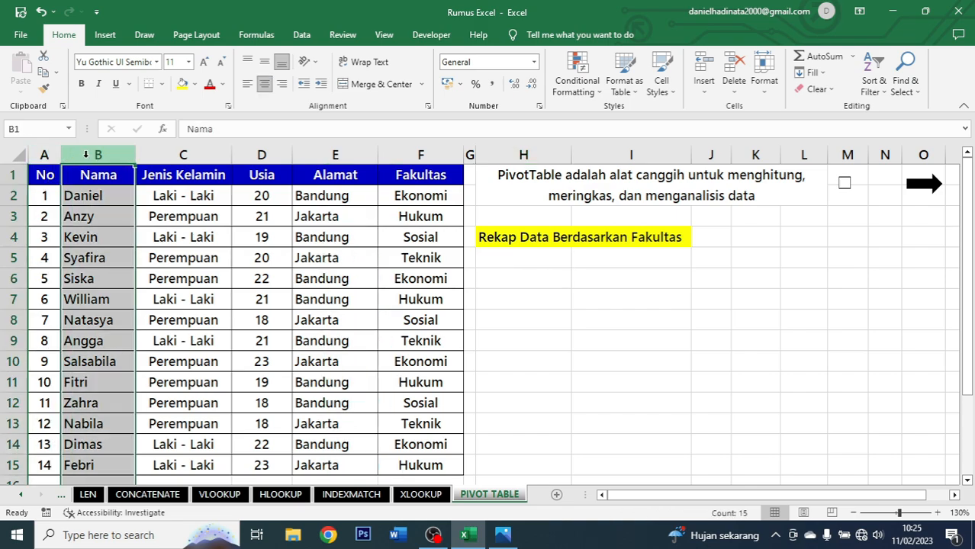
click(164, 155)
click(261, 155)
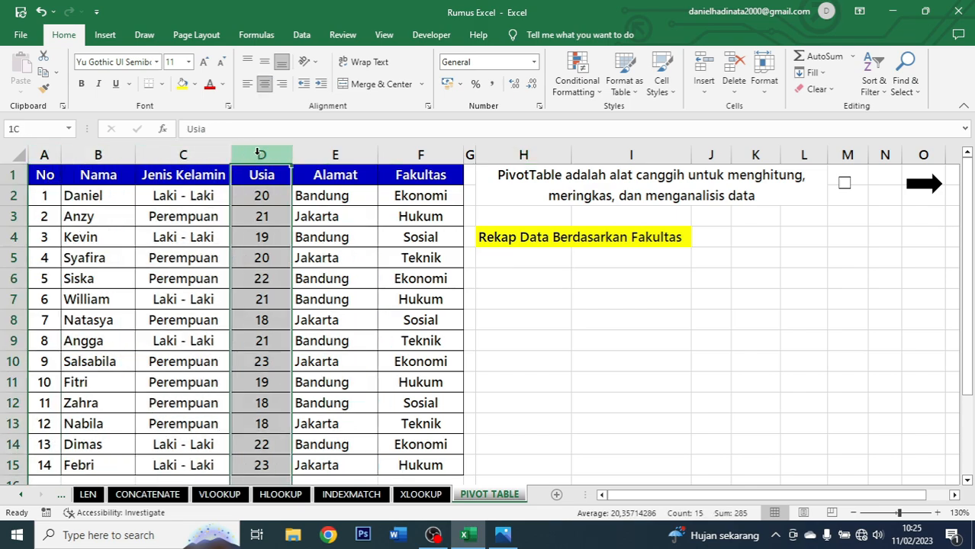
click(316, 149)
click(427, 154)
click(511, 262)
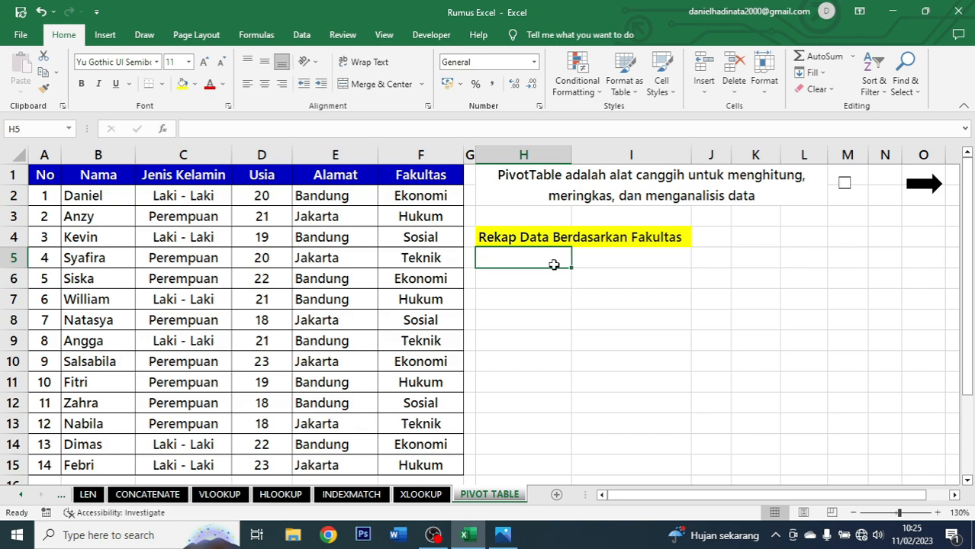
Insert a PivotTable from the range A1:F15, placed on the existing worksheet at H5.
click(108, 37)
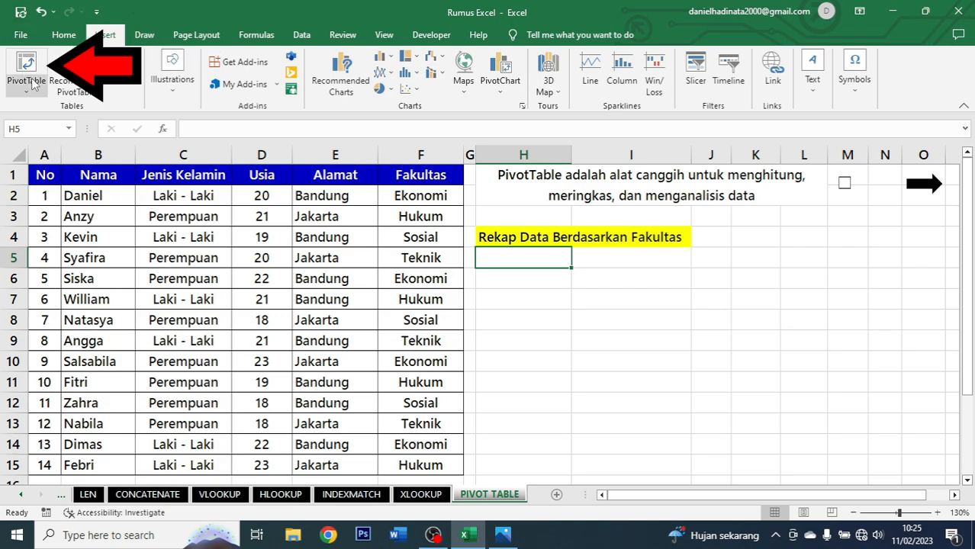
click(27, 70)
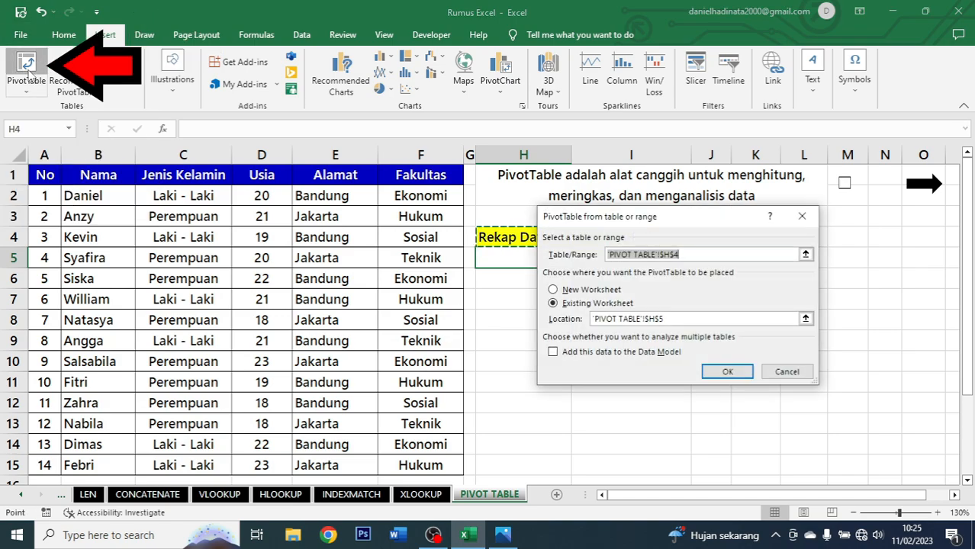
drag(684, 224, 669, 259)
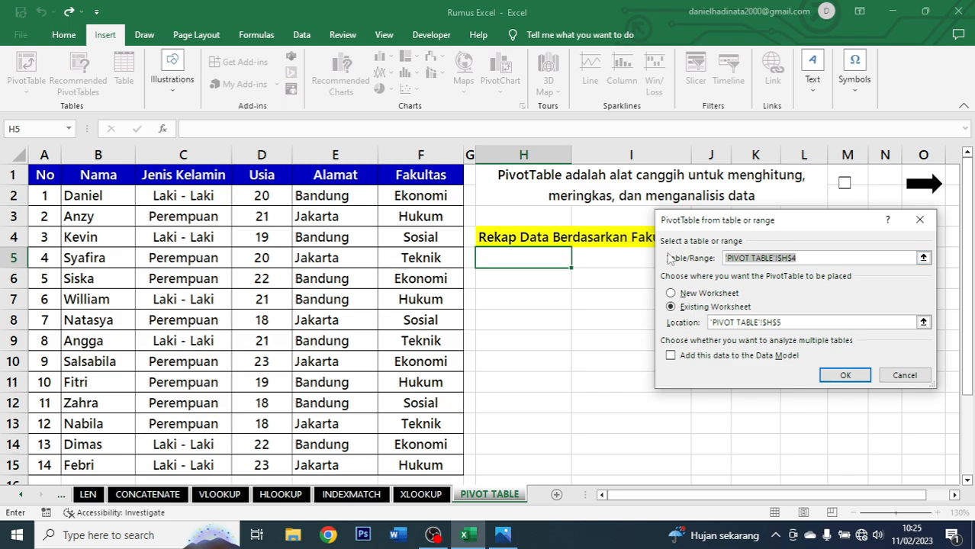
key(BackSpace)
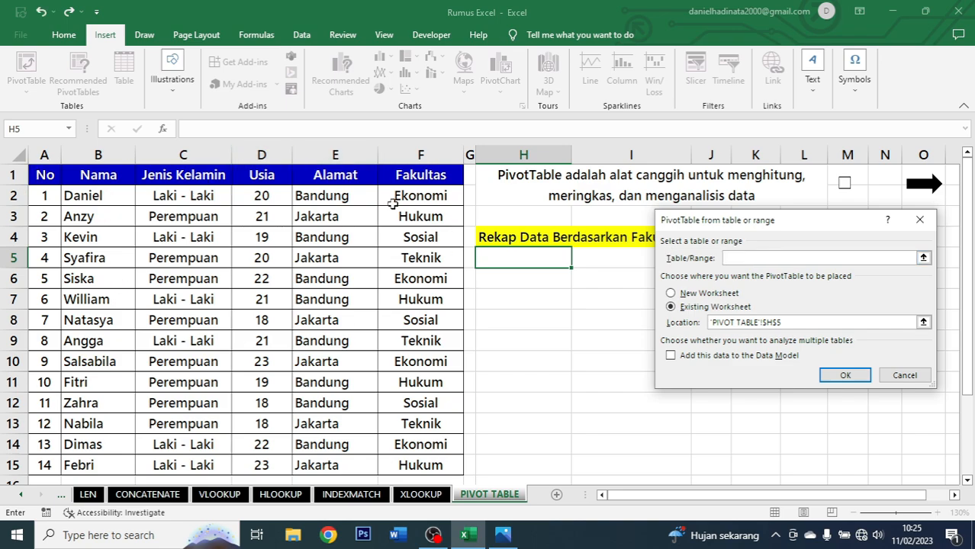
drag(44, 175, 450, 465)
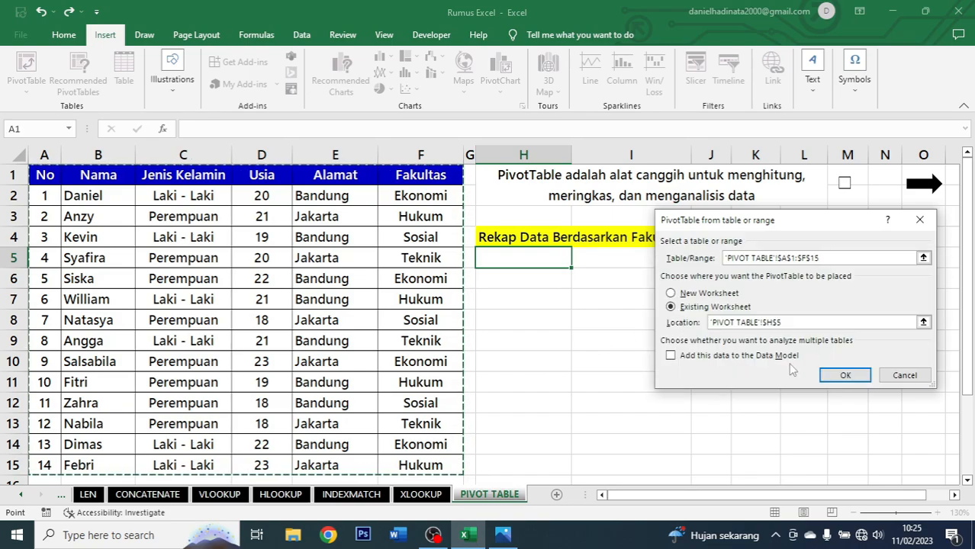
click(844, 374)
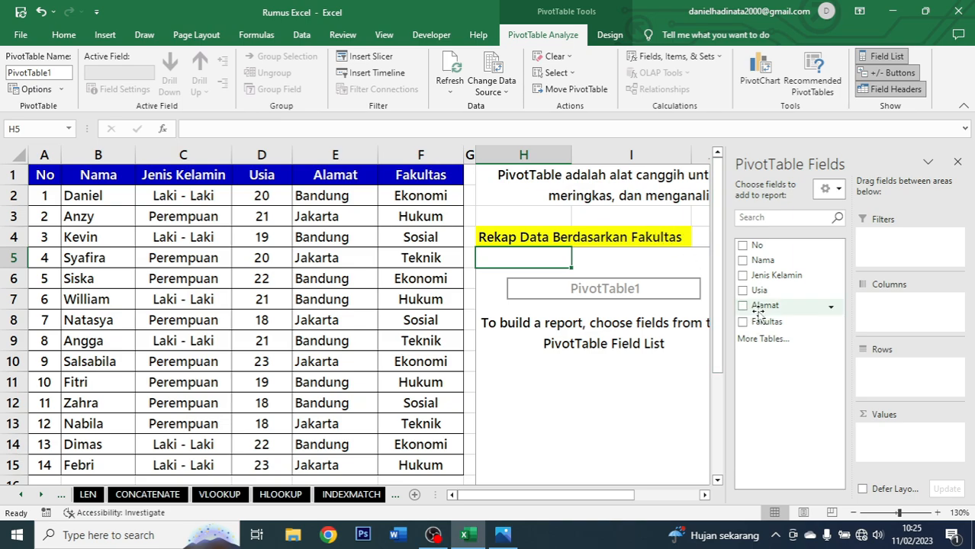
Add Fakultas to the PivotTable rows and Nama to its values.
drag(767, 321, 891, 375)
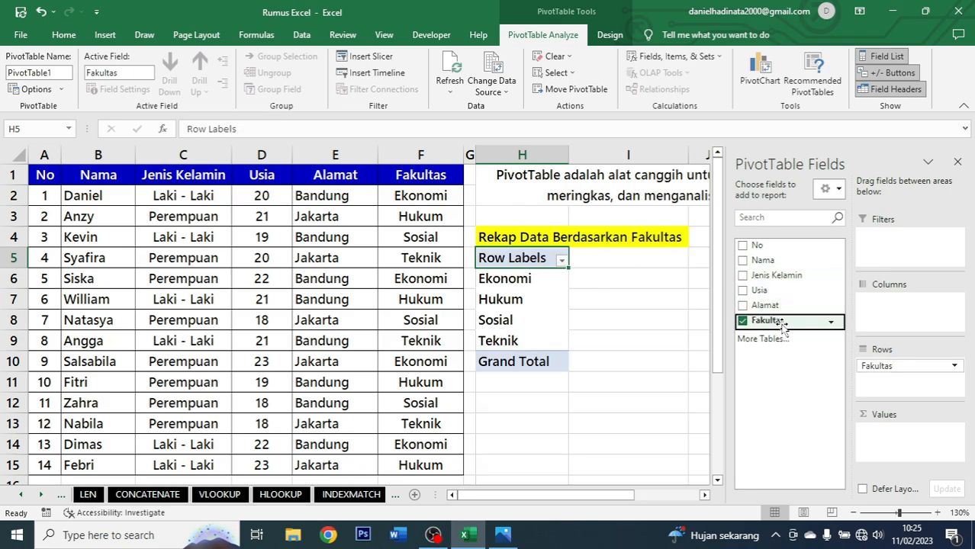
drag(774, 260, 910, 443)
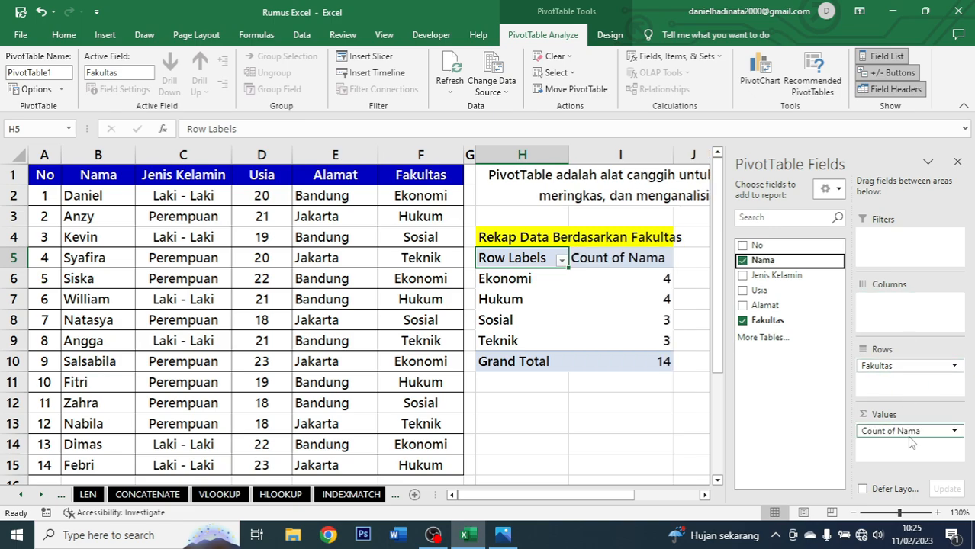
Rename the PivotTable headers to Fakultas and Jumlah.
click(528, 267)
click(528, 259)
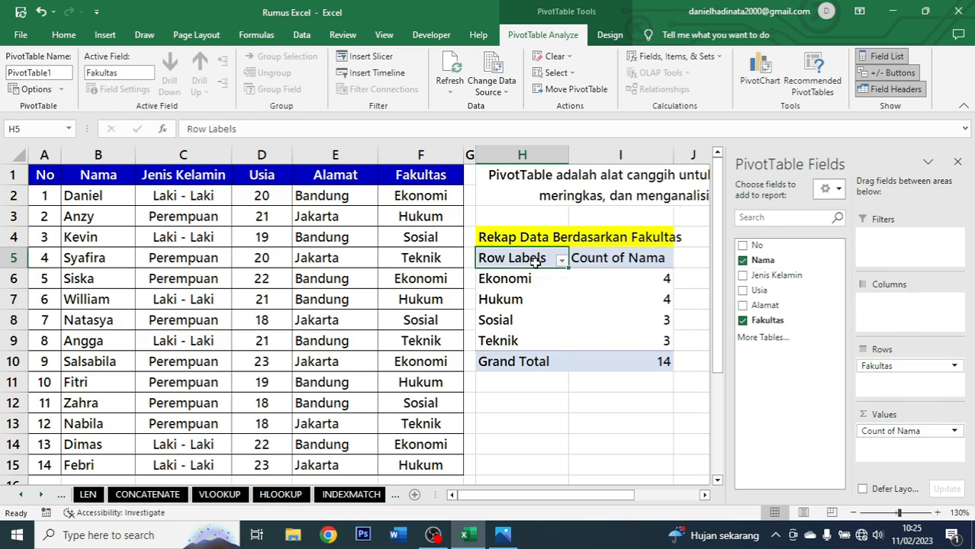
double_click(528, 260)
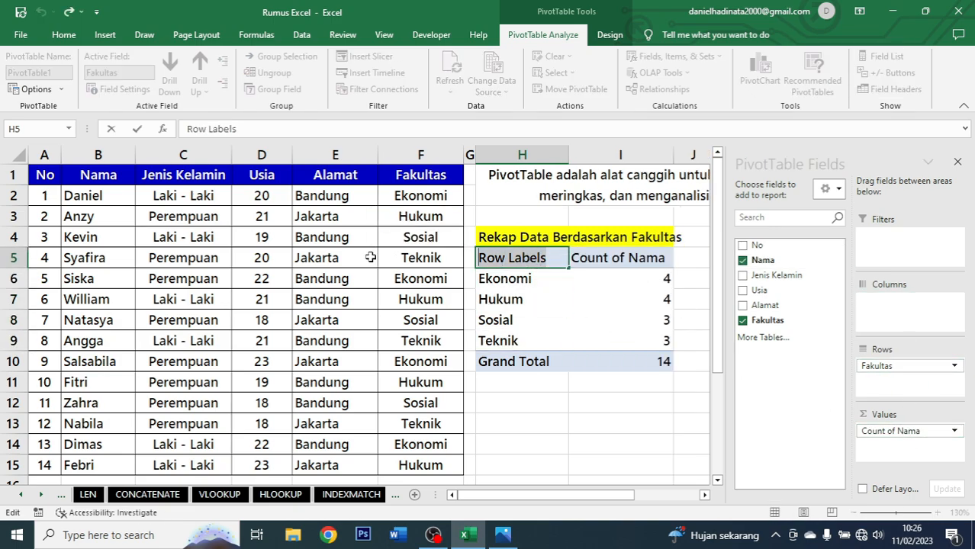
text(Fakultas)
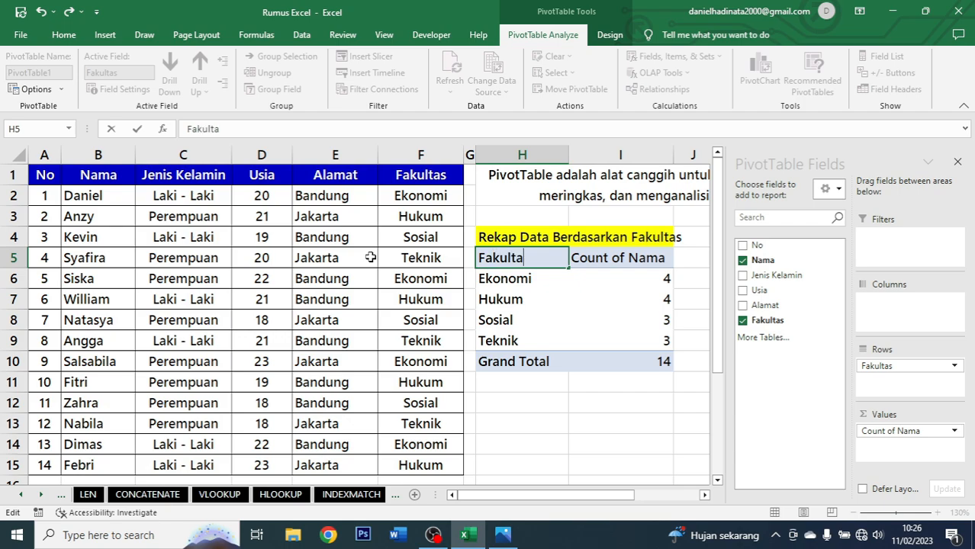
click(586, 258)
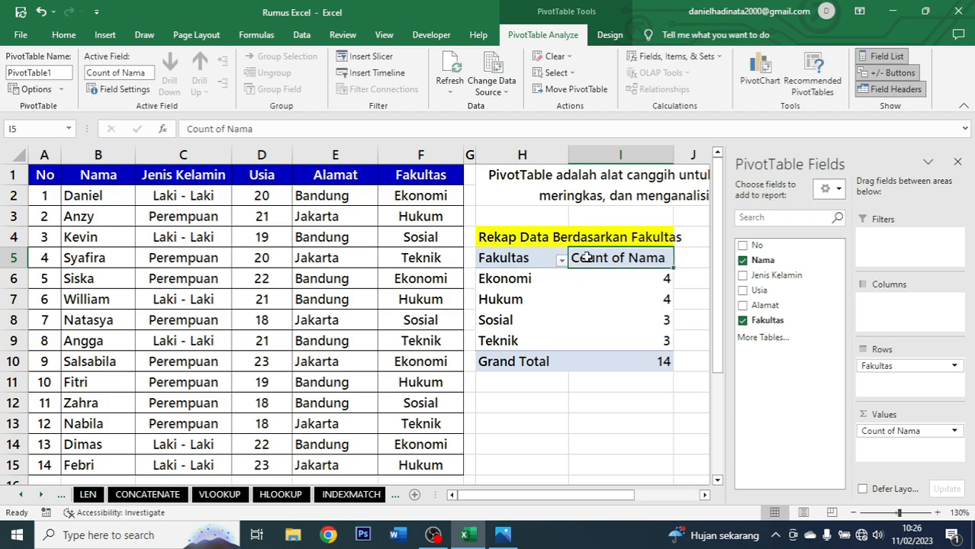
text(Jumlah)
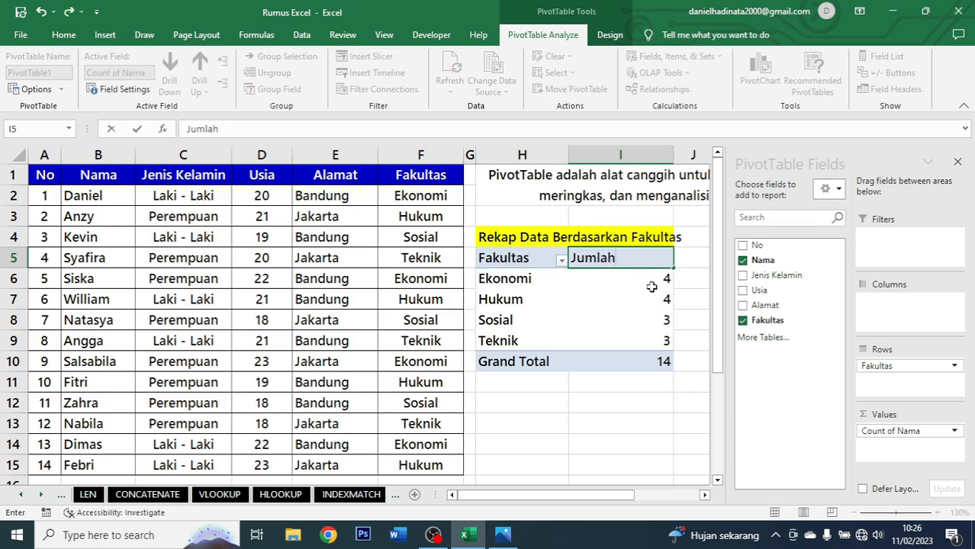
Center the Jumlah column values in I5:I10.
click(621, 341)
drag(633, 259, 644, 362)
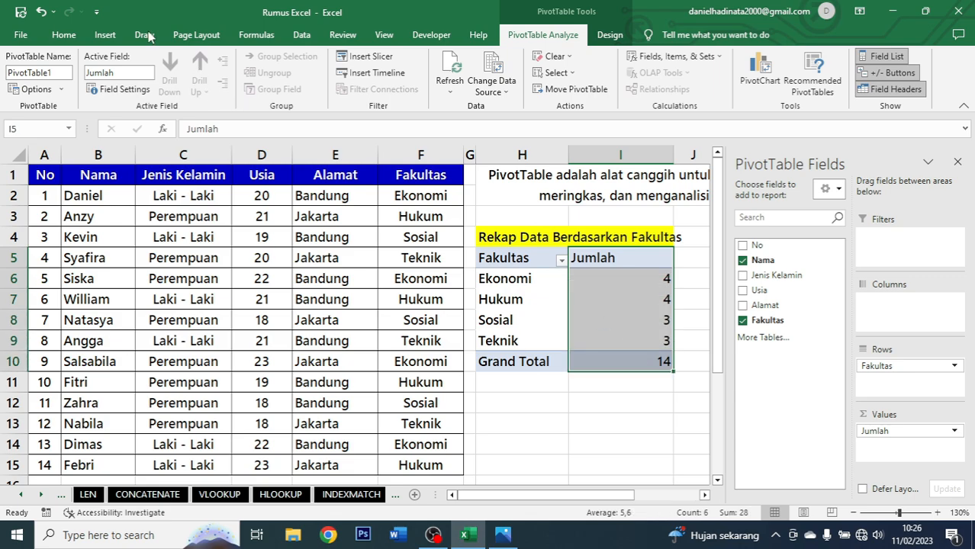
click(64, 36)
click(264, 85)
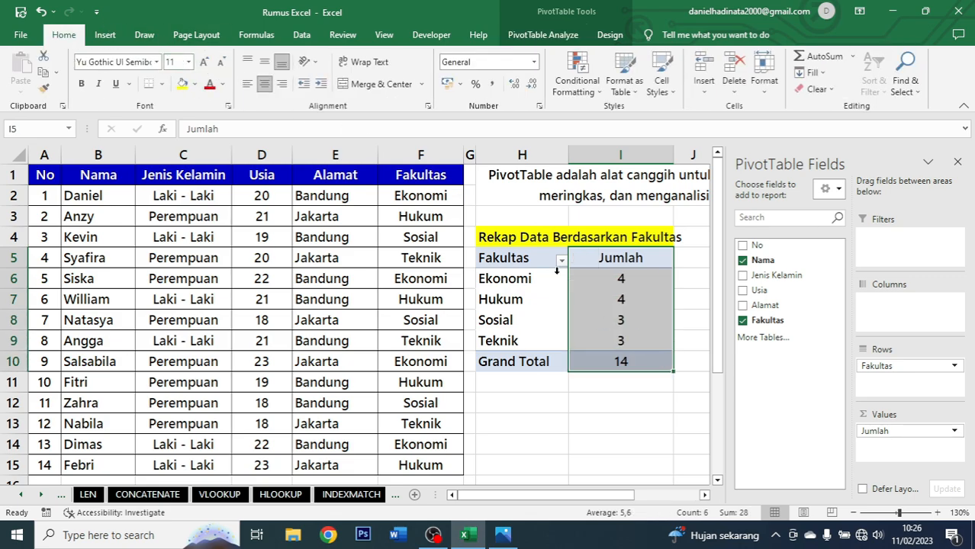
click(585, 407)
click(633, 320)
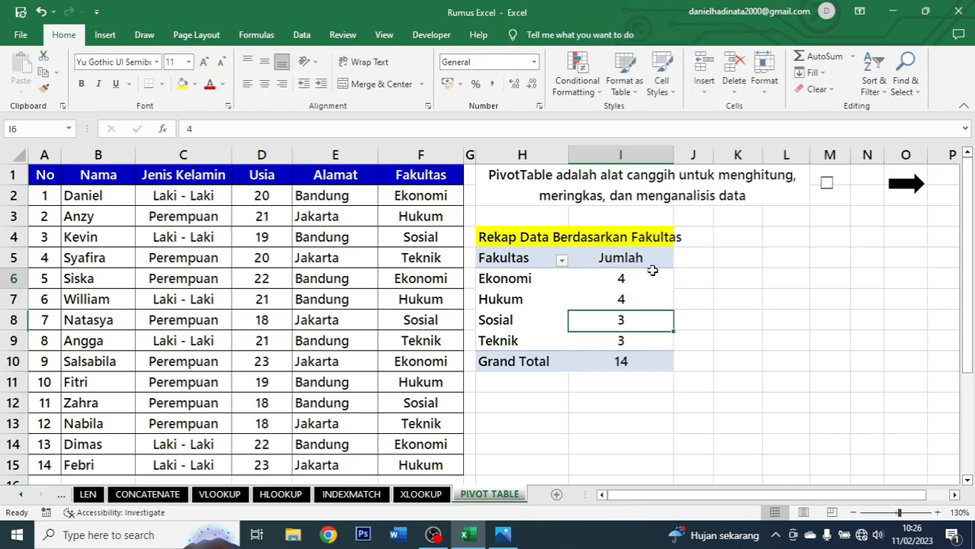
Add Nama to the PivotTable rows beneath Fakultas to list names under each faculty.
click(514, 259)
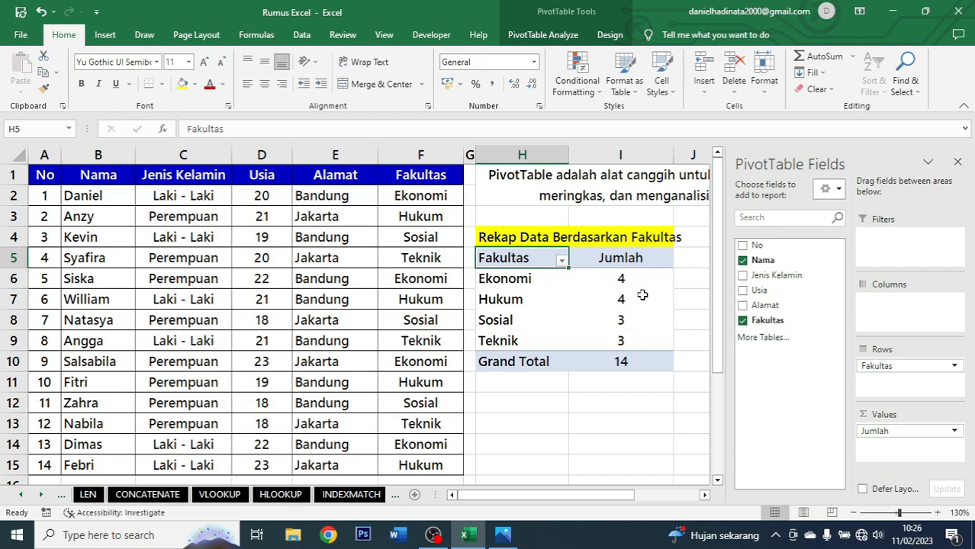
click(541, 284)
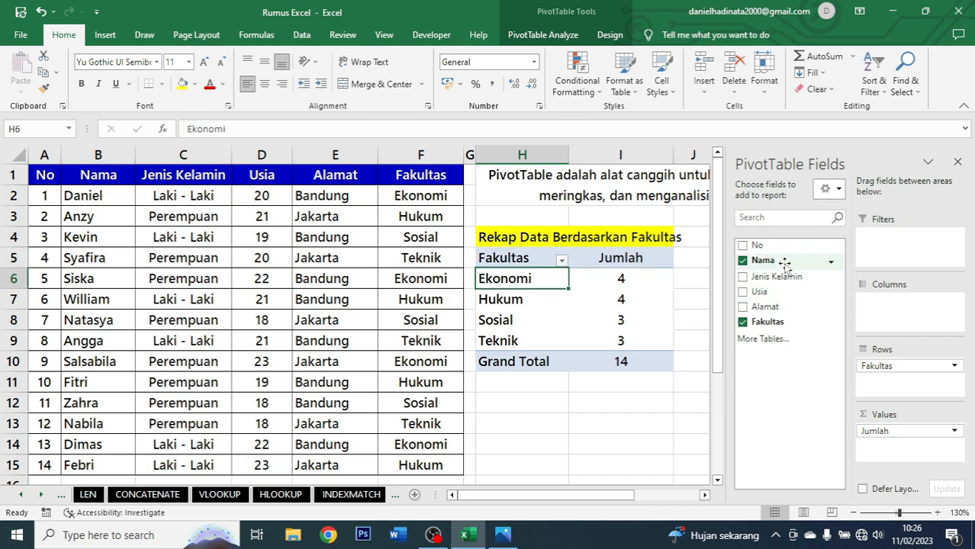
drag(784, 263, 896, 385)
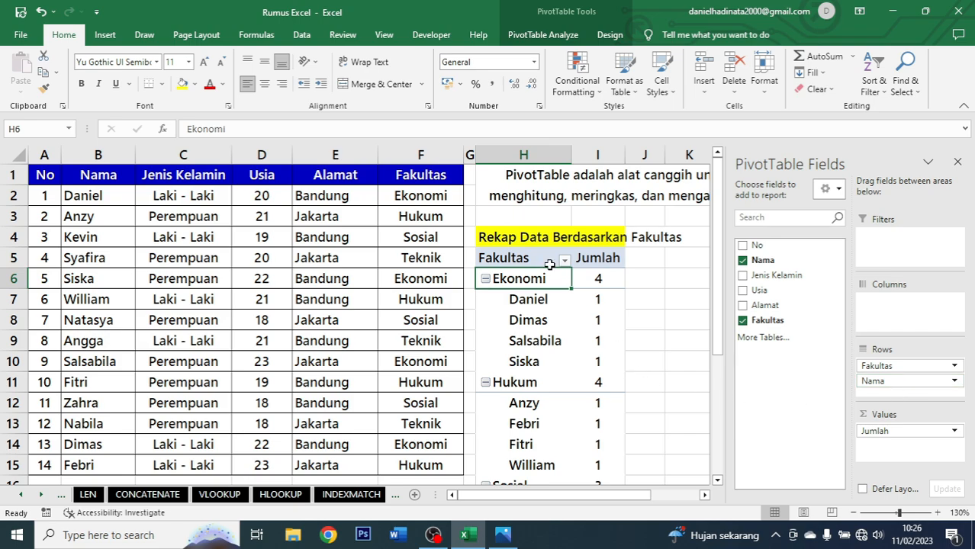
scroll(616, 307, down, 4)
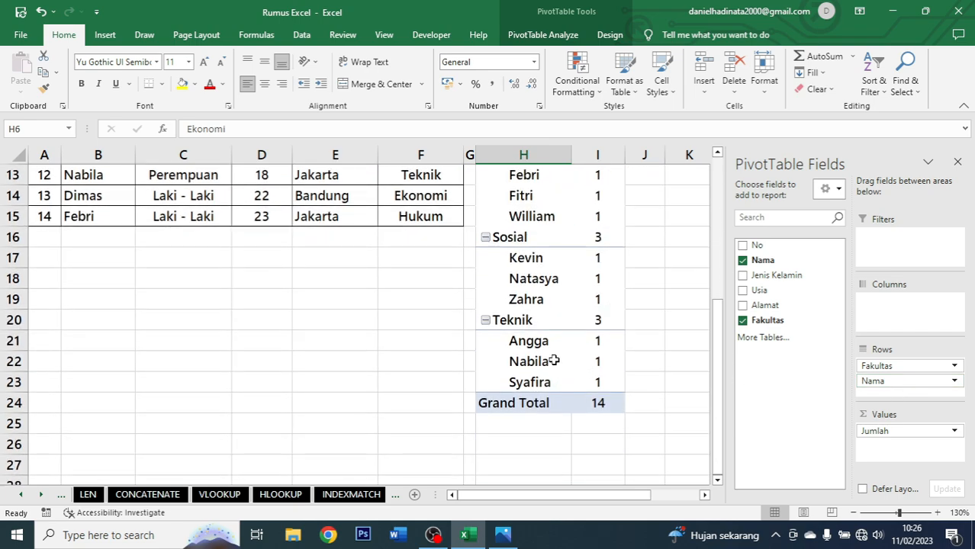
Scroll through the PivotTable and inspect the names listed under each faculty group.
scroll(553, 360, up, 4)
click(526, 302)
click(532, 320)
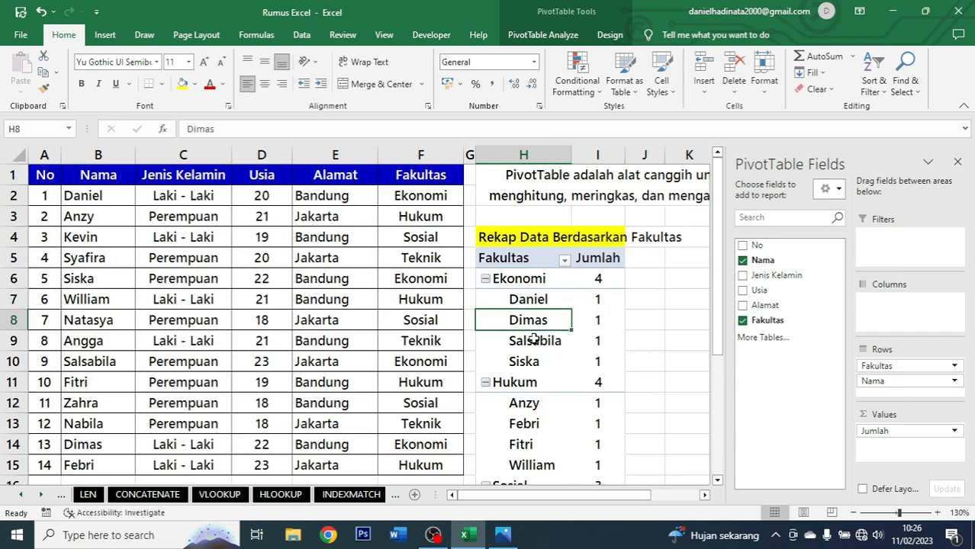
click(534, 341)
click(598, 299)
scroll(580, 320, down, 2)
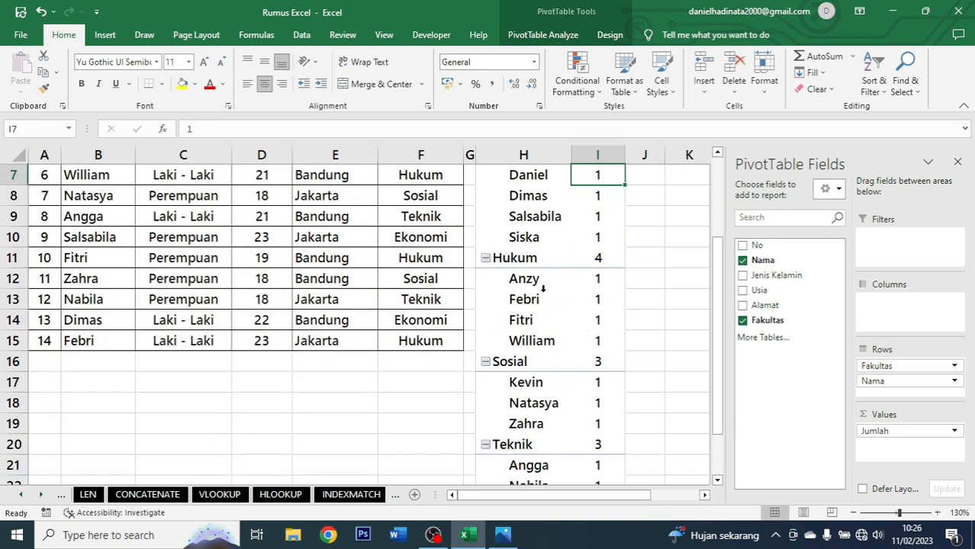
click(537, 279)
click(526, 300)
click(532, 341)
scroll(532, 341, up, 2)
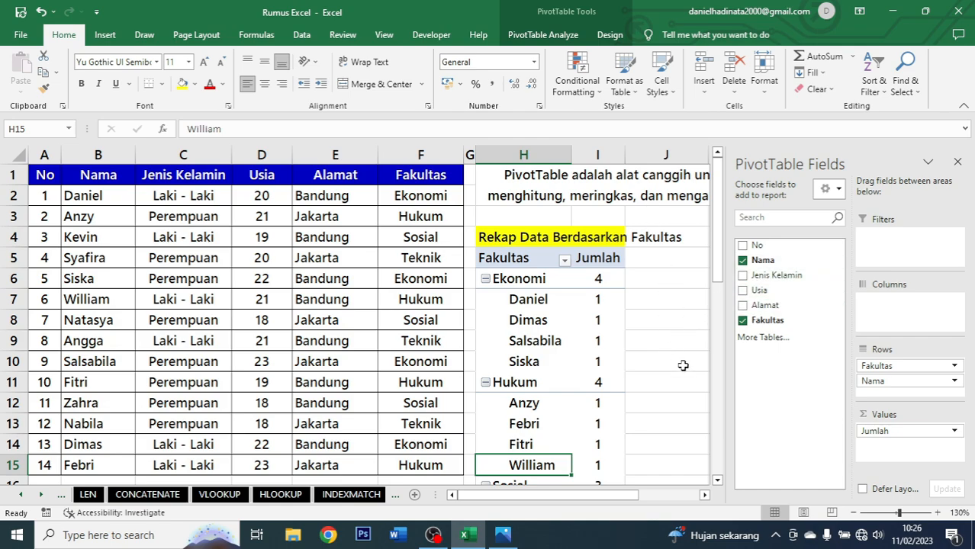
scroll(671, 427, down, 3)
scroll(667, 400, up, 3)
click(536, 259)
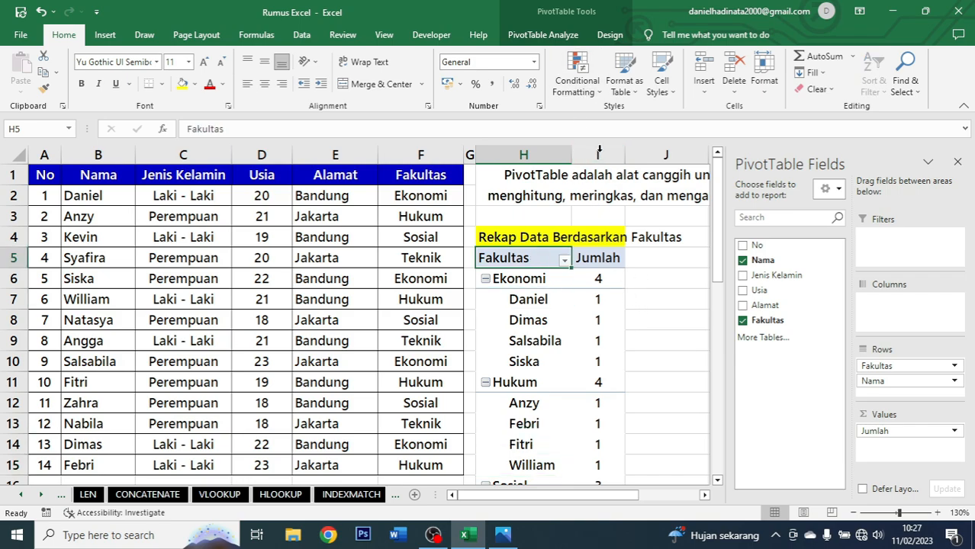
Browse the PivotTable style gallery without applying a new style.
click(608, 36)
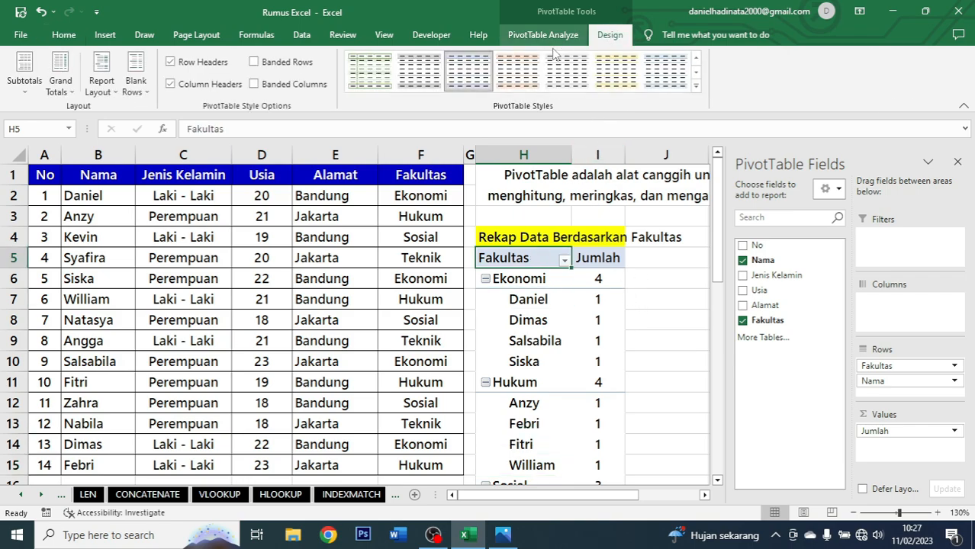
click(696, 86)
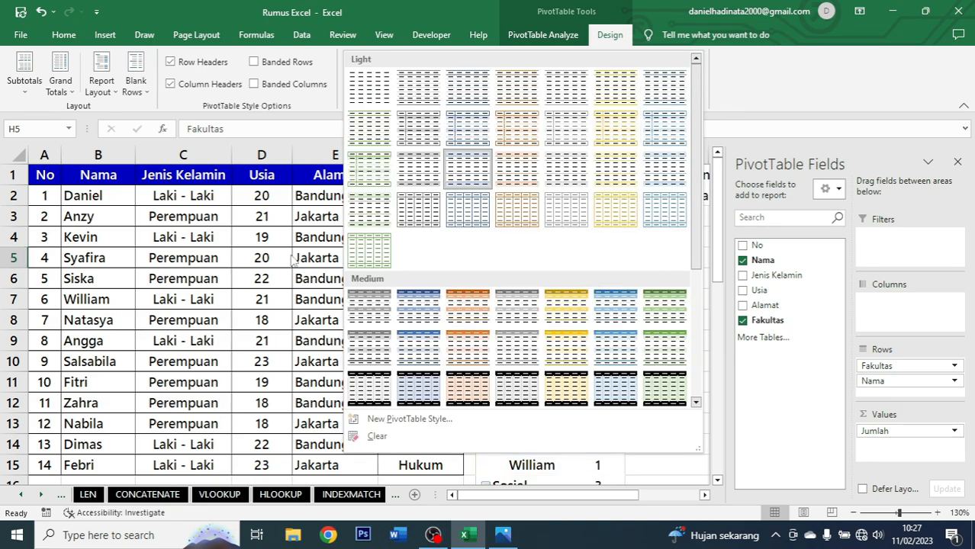
click(785, 69)
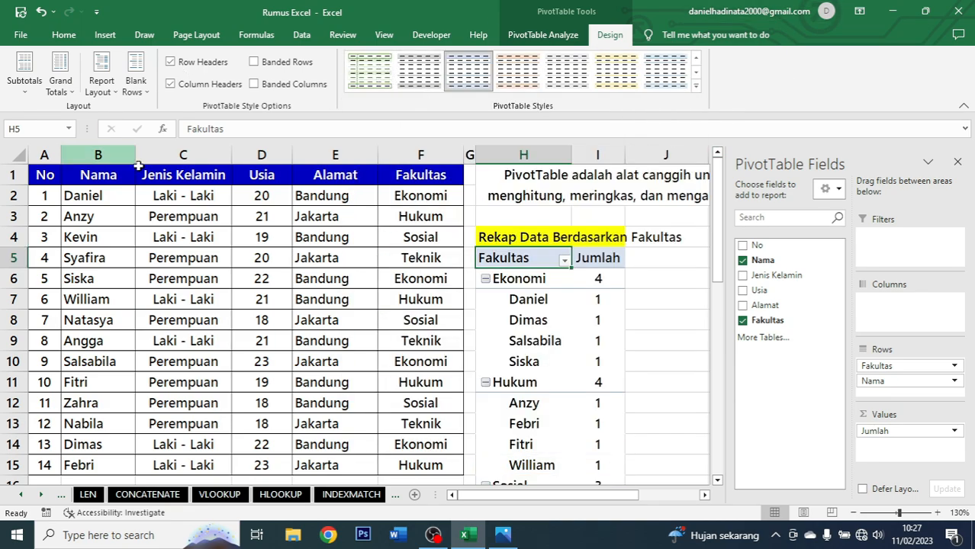
Open the PivotChart dialog for the PivotTable and browse the chart types without inserting a chart.
click(578, 34)
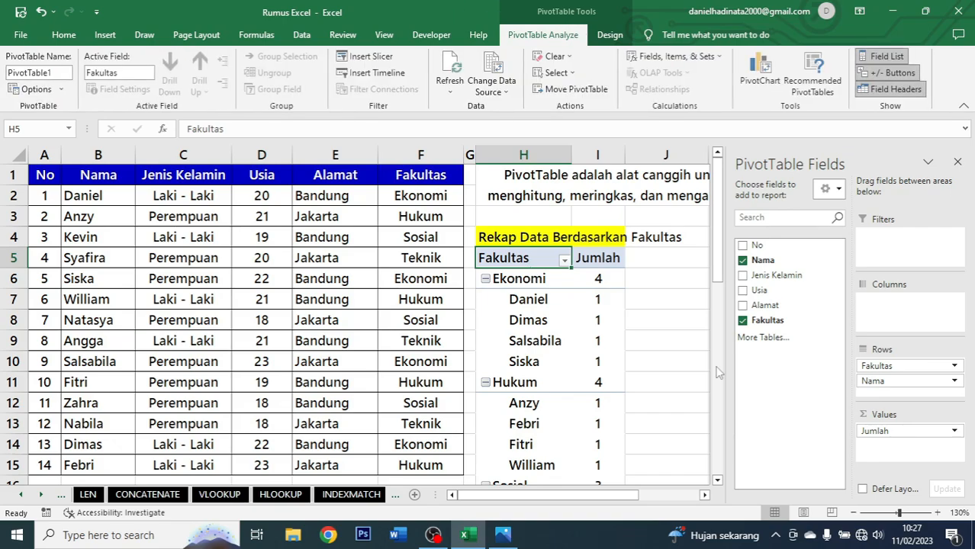
click(548, 299)
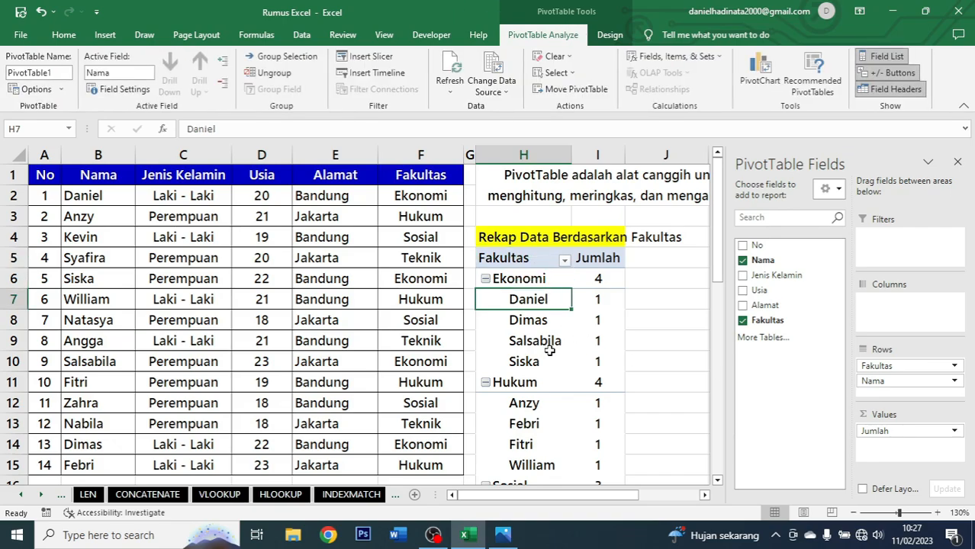
click(570, 283)
click(770, 79)
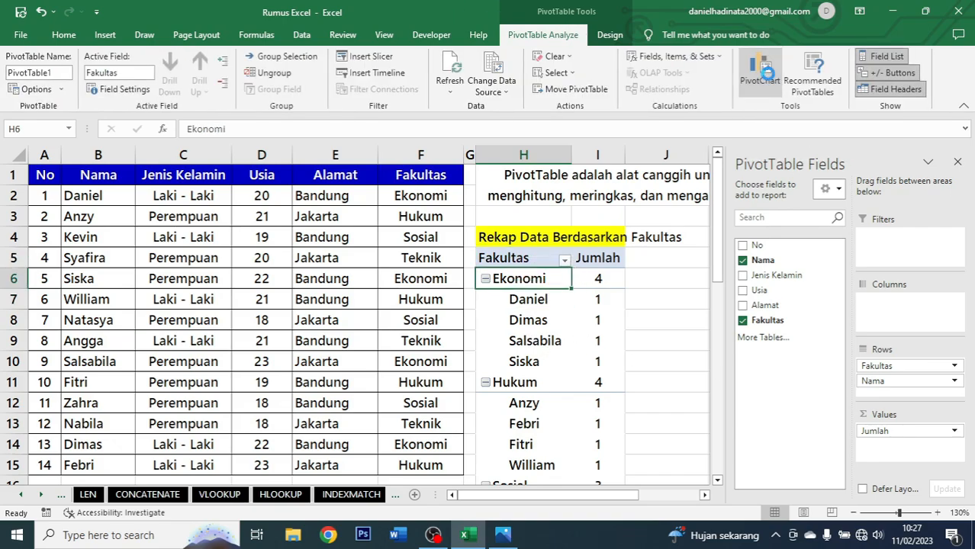
key(Right)
key(Right)
key(Right)
key(Right)
key(Right)
key(Right)
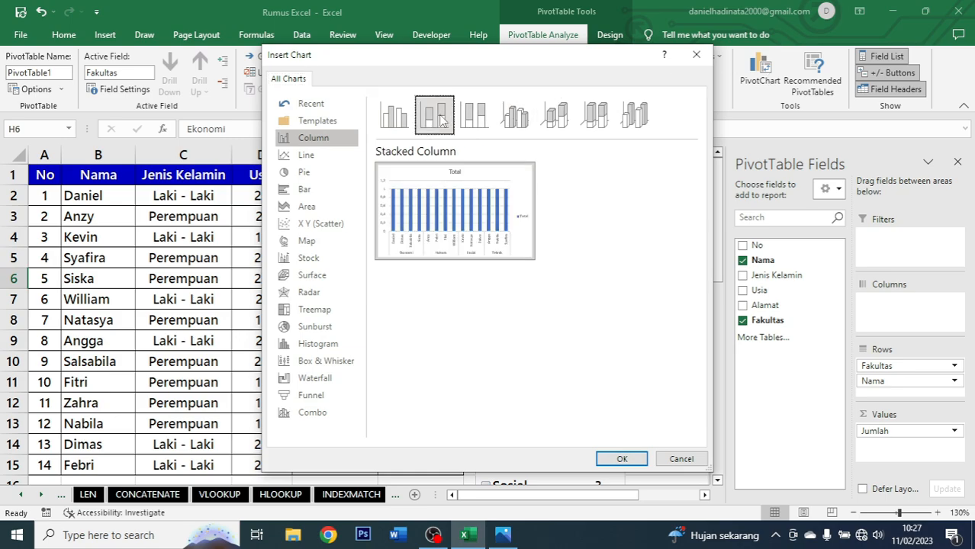
click(305, 155)
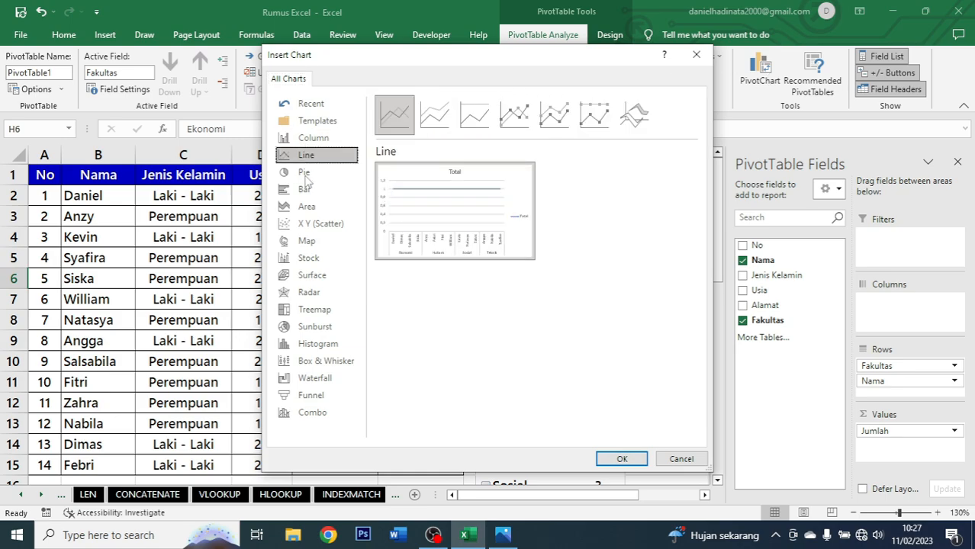
click(305, 173)
click(305, 192)
click(309, 241)
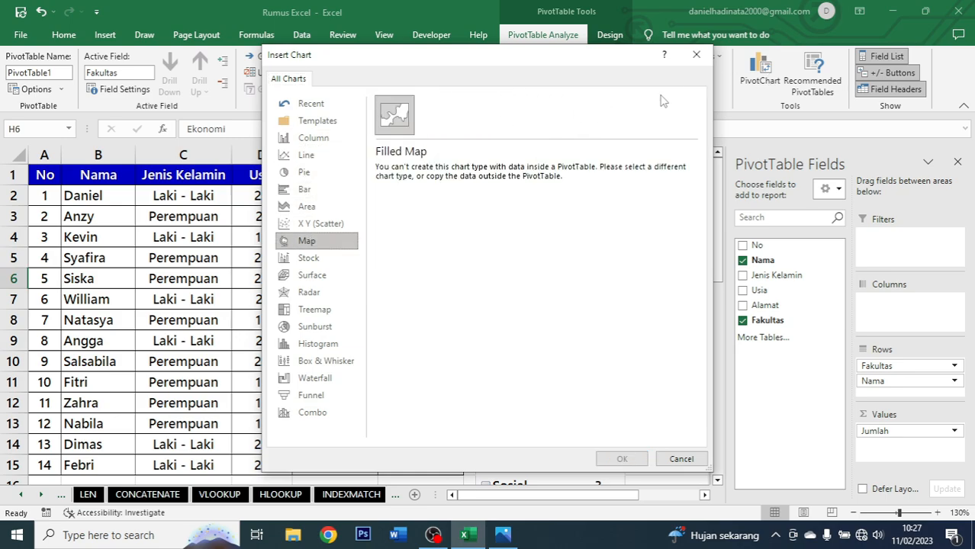
click(696, 55)
Select the Ekonomi row label and close the PivotTable Fields pane.
click(608, 300)
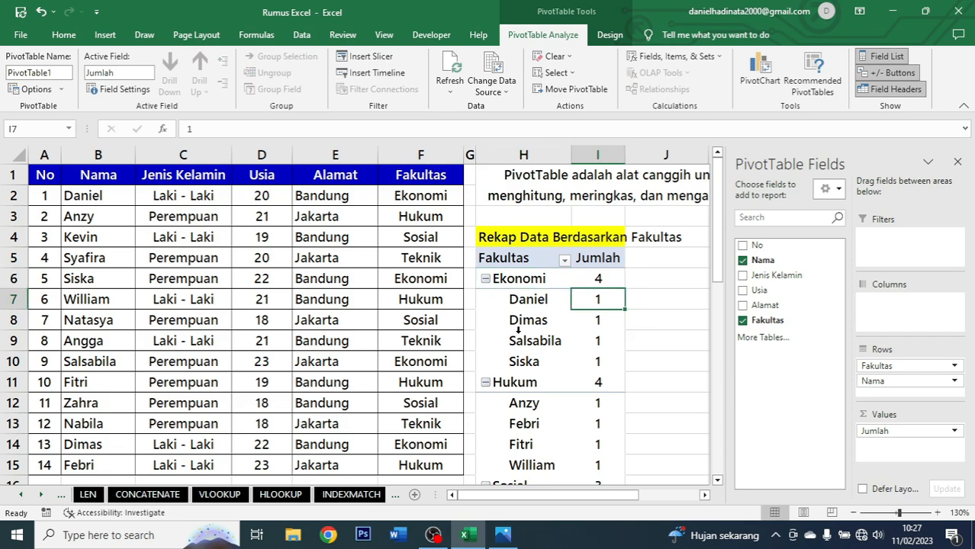
click(534, 278)
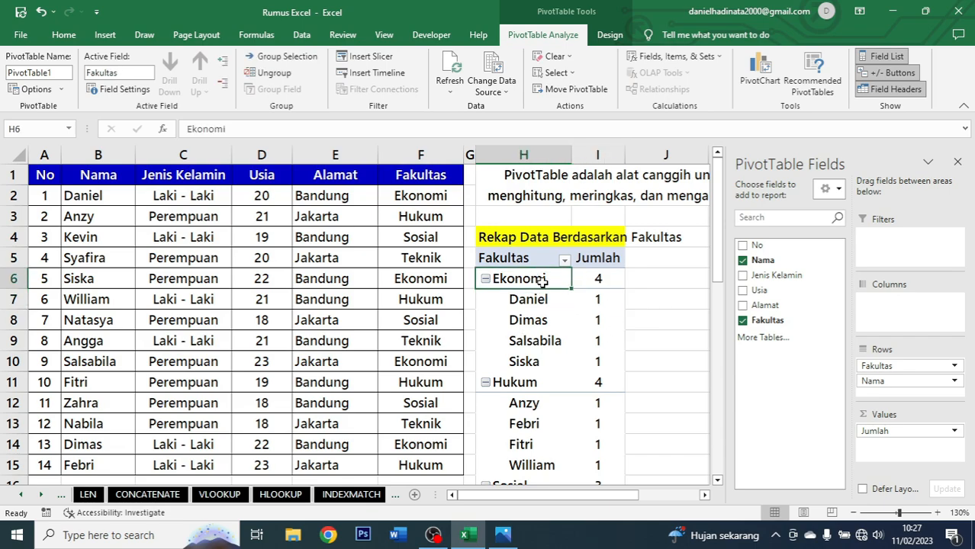
click(958, 162)
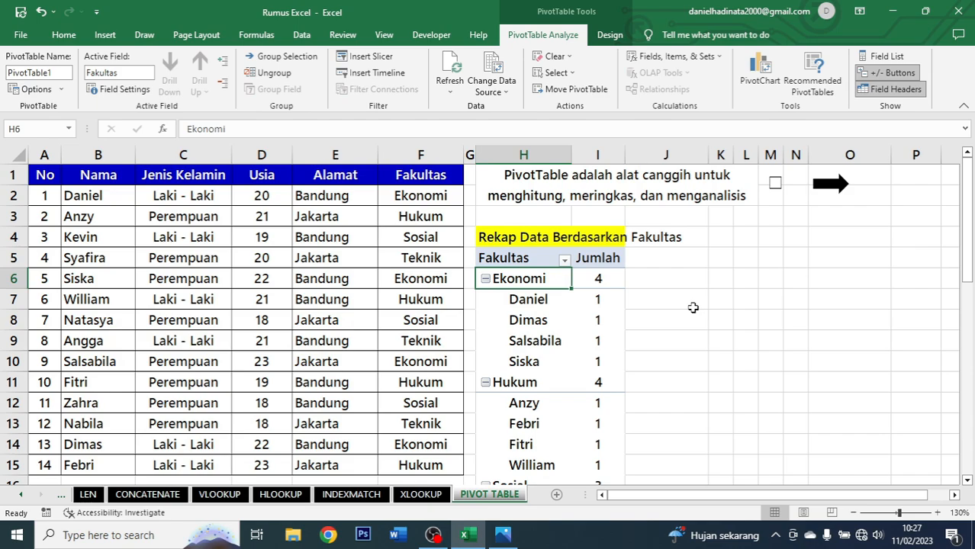
Follow the arrow link back to the Home sheet and select the MTK DASAR cell B2.
click(776, 190)
click(836, 184)
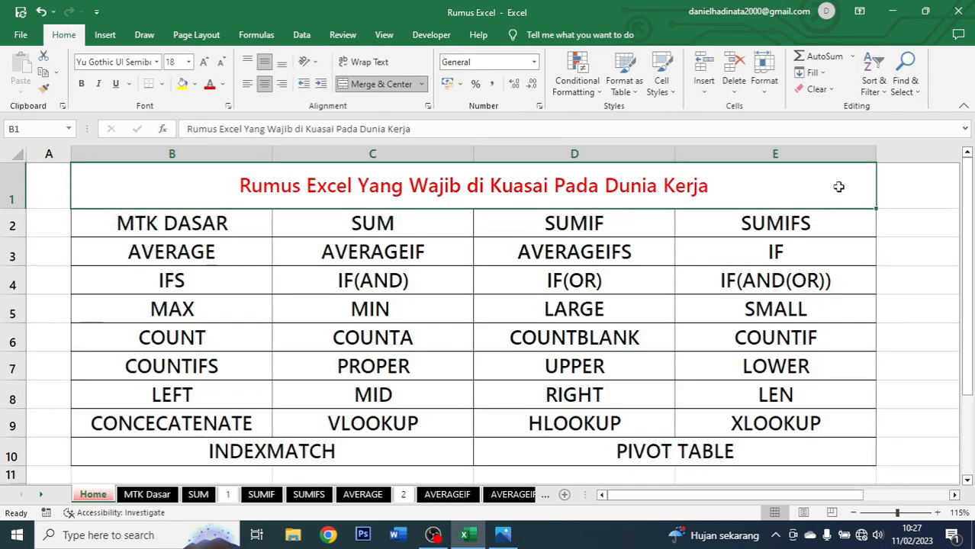
drag(750, 461, 266, 225)
click(232, 227)
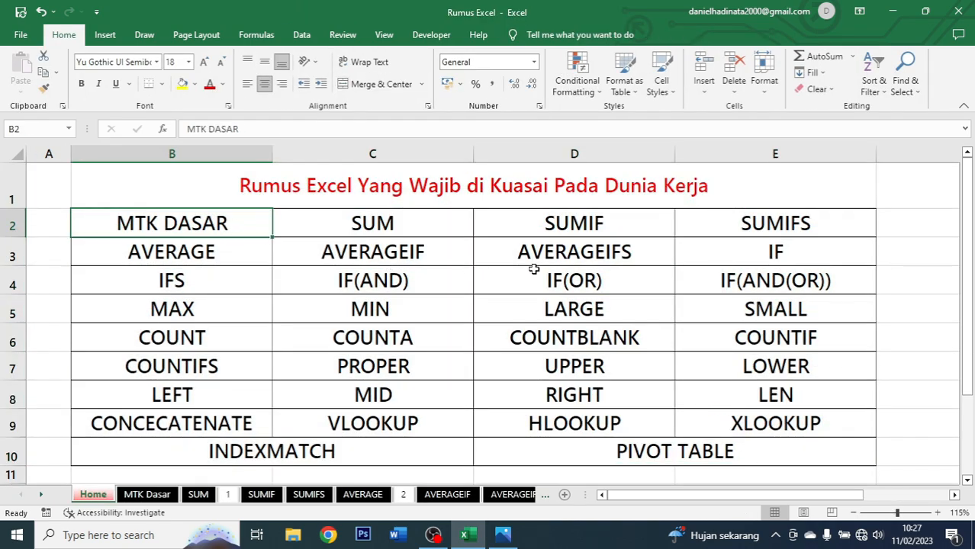